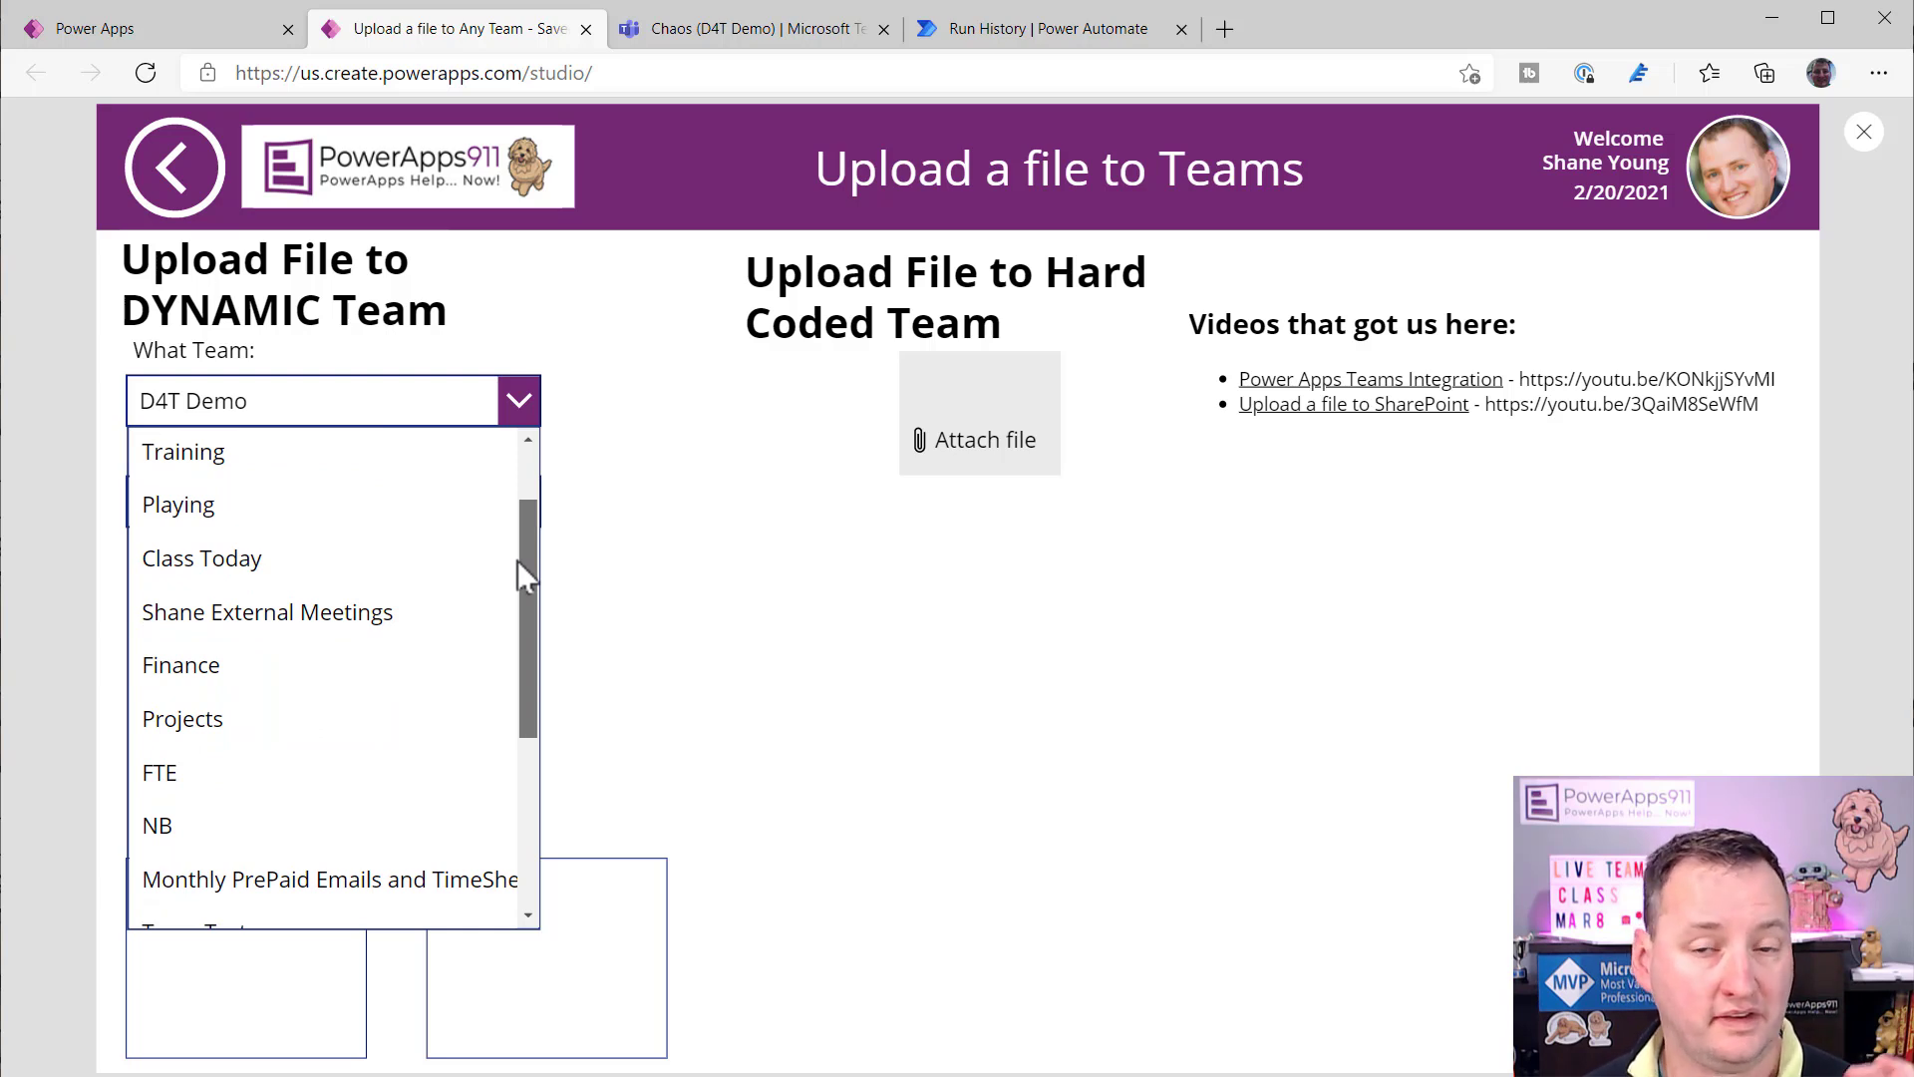
- Select D4T Demo as the target team for the dynamic team file upload
{"action": "left_click_drag", "start_coordinate": [518, 564], "coordinate": [533, 761]}
{"action": "left_click", "coordinate": [257, 902]}
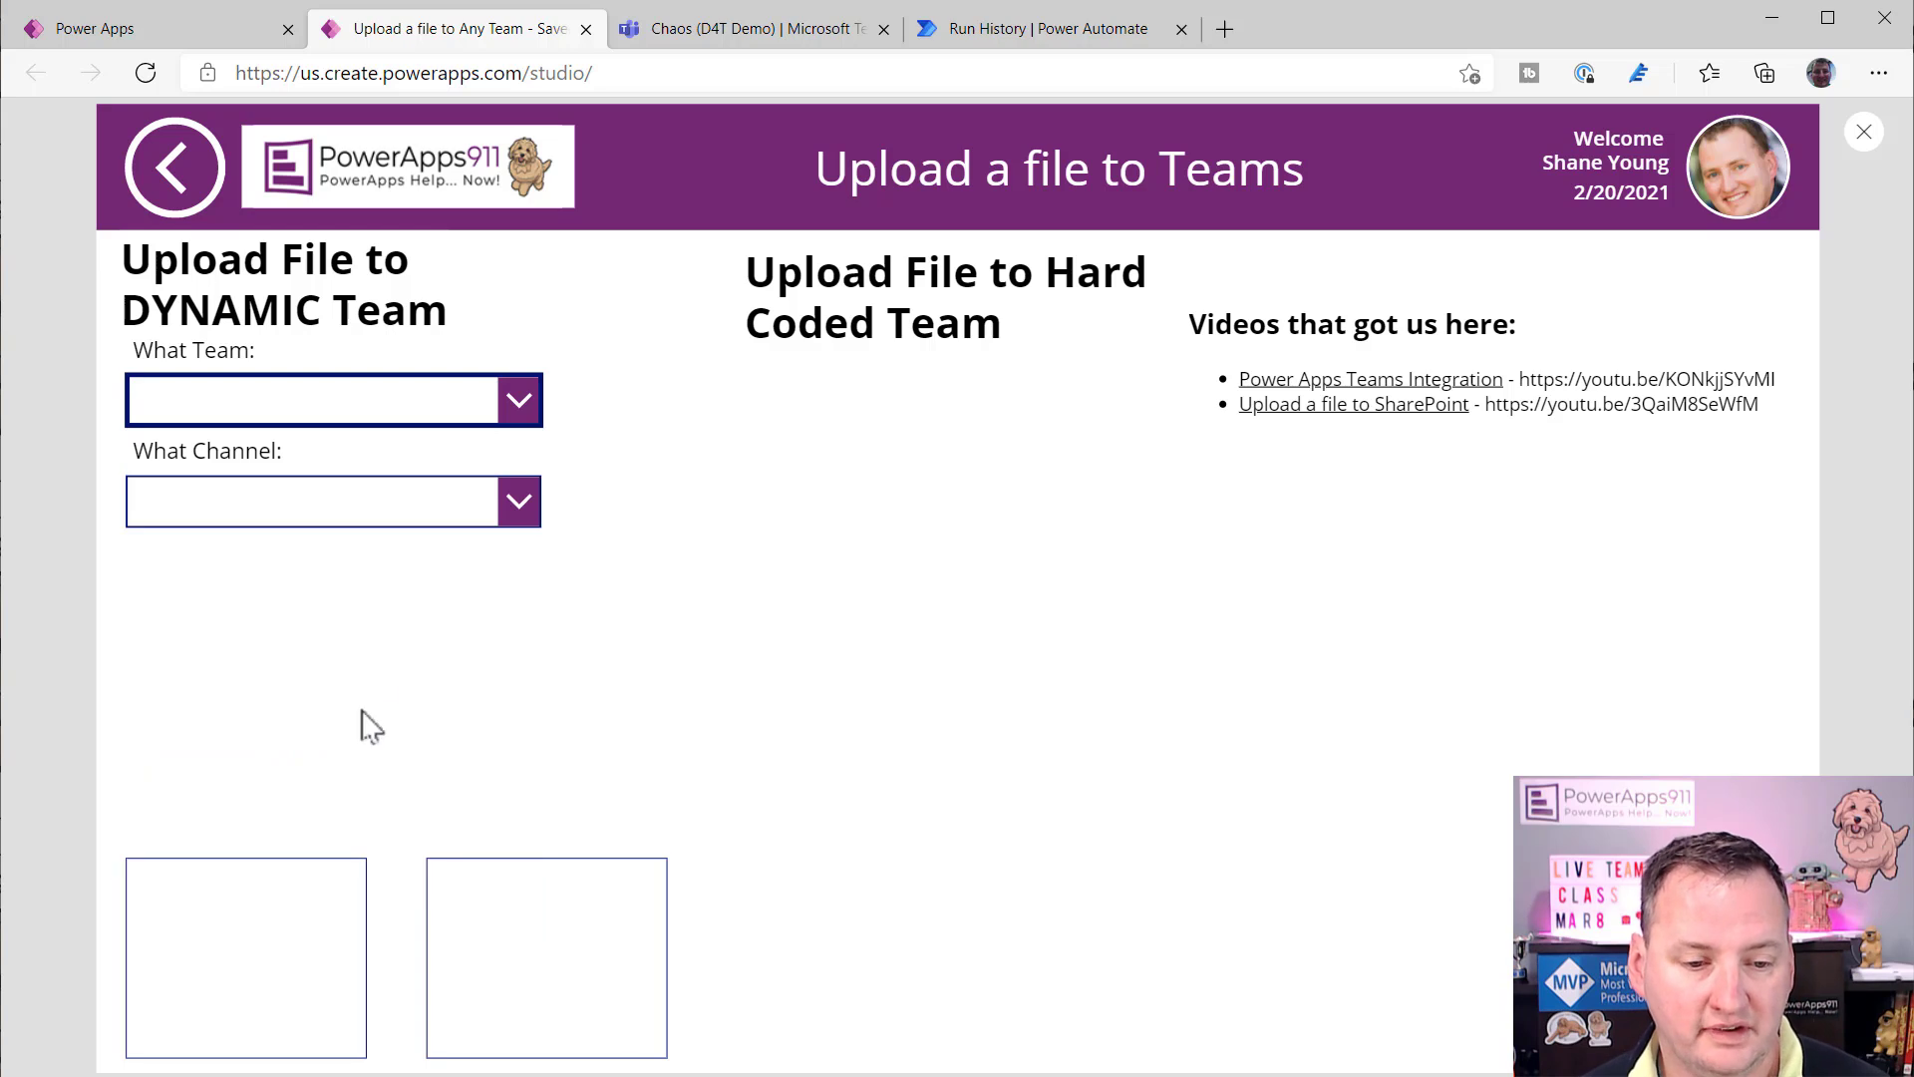
{"action": "left_click", "coordinate": [477, 419]}
{"action": "scroll", "coordinate": [337, 798], "scroll_direction": "down", "scroll_amount": 4}
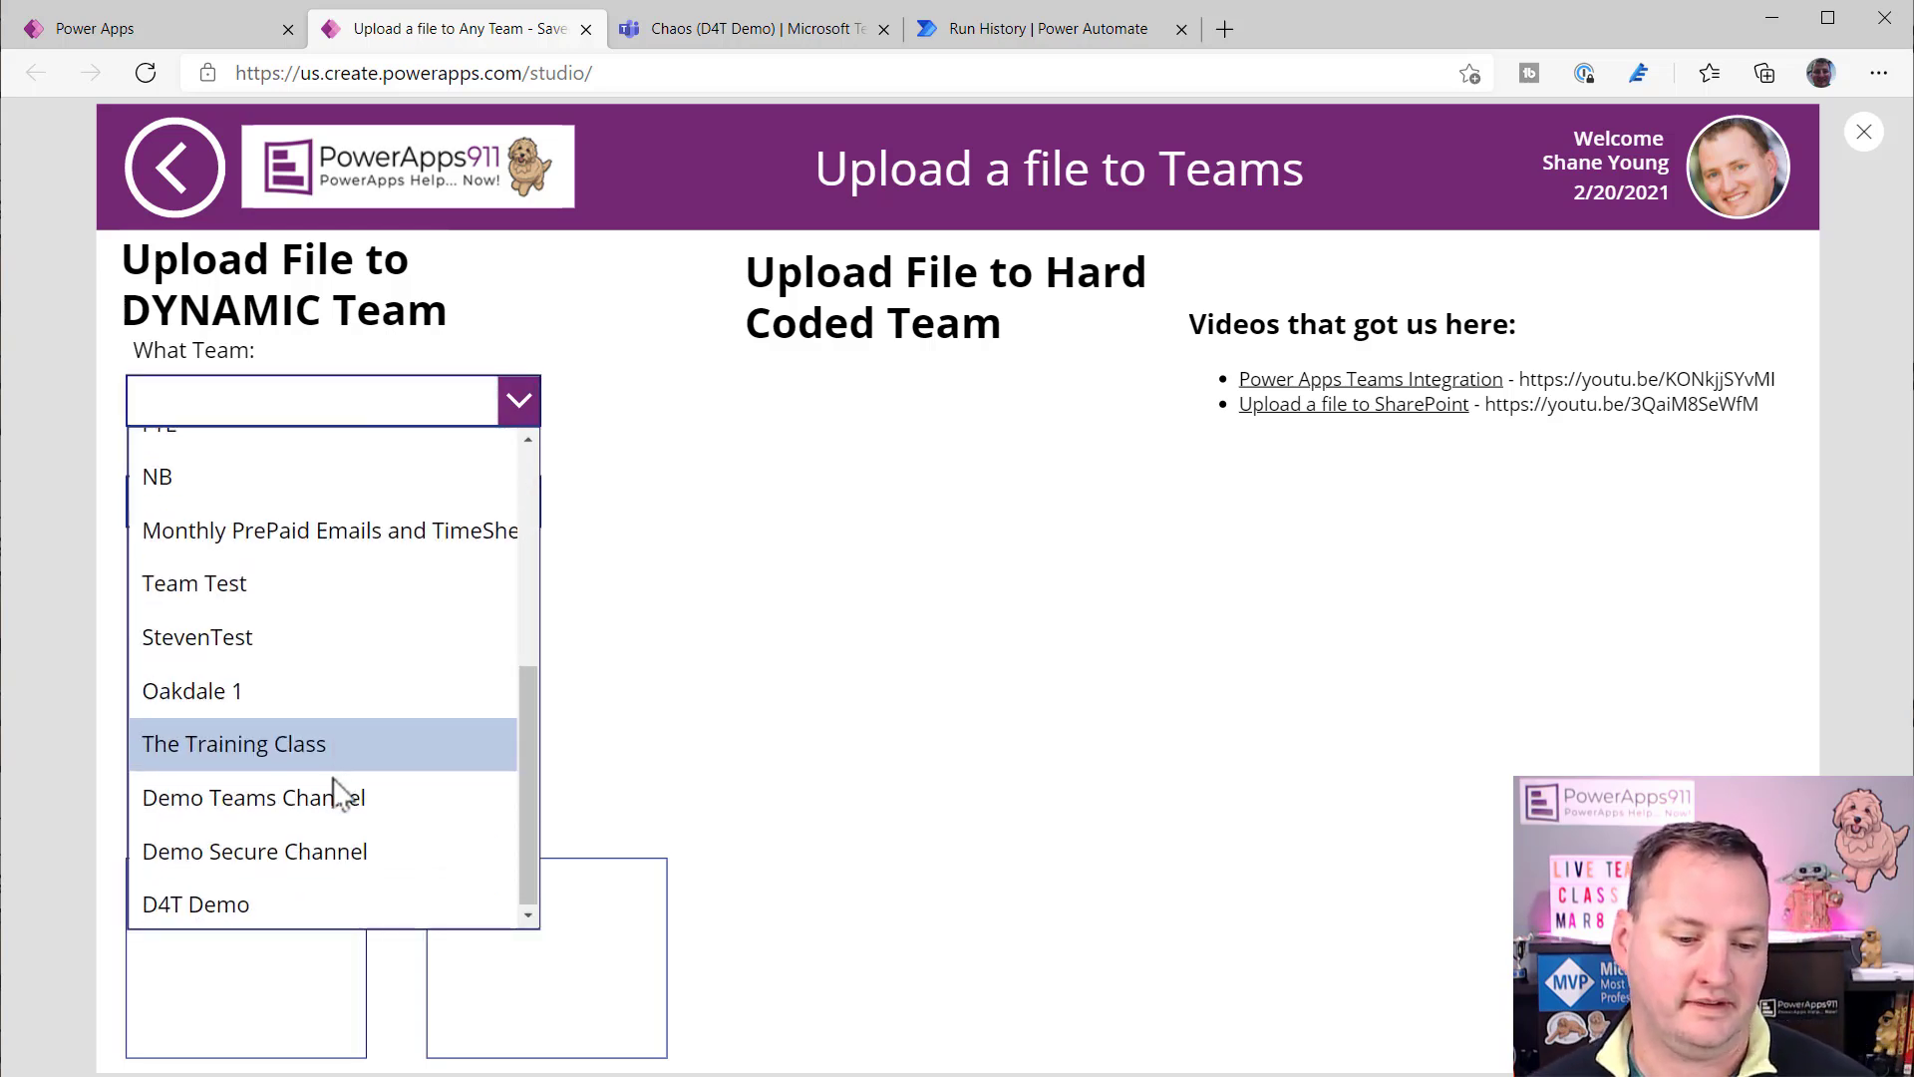
{"action": "left_click", "coordinate": [280, 899]}
- Choose the Name with Characters! channel and attach the Chewy Car 2 image from the Desktop for upload
{"action": "left_click", "coordinate": [495, 521]}
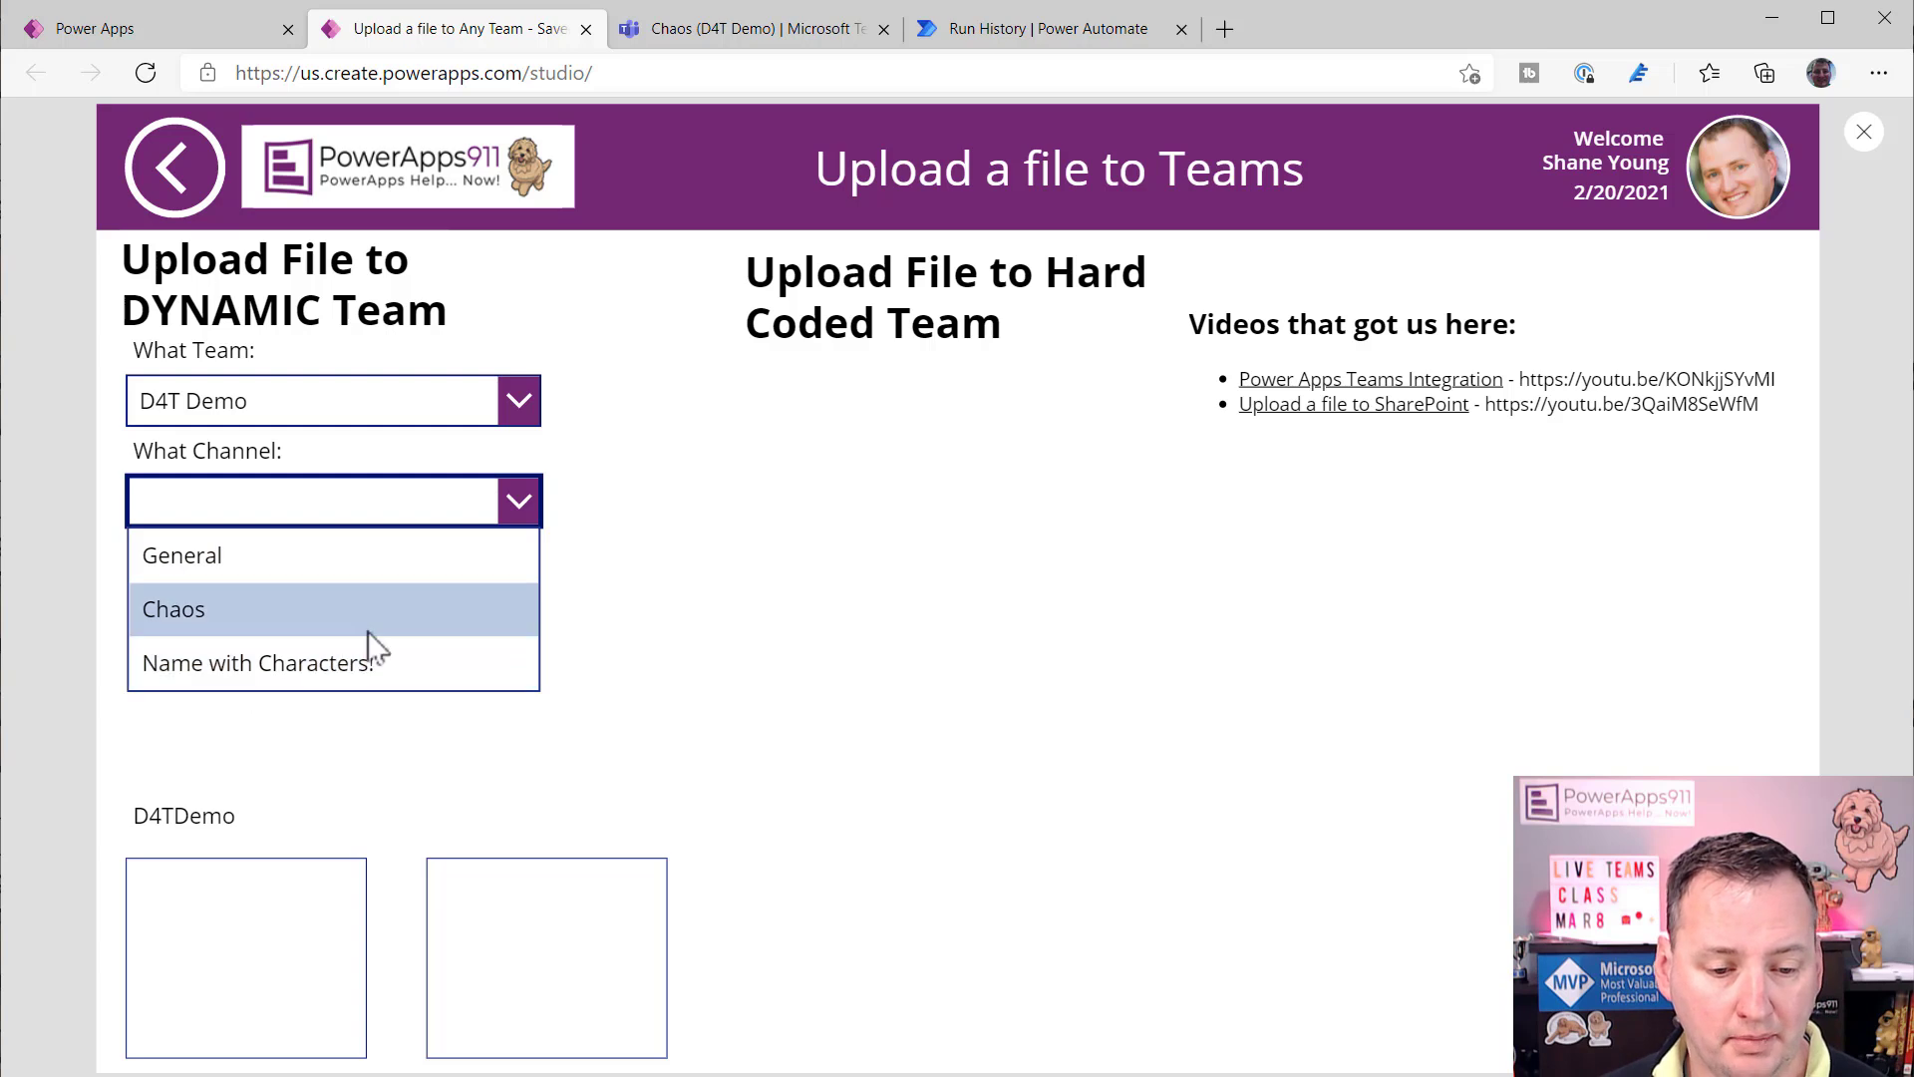
{"action": "left_click", "coordinate": [355, 678]}
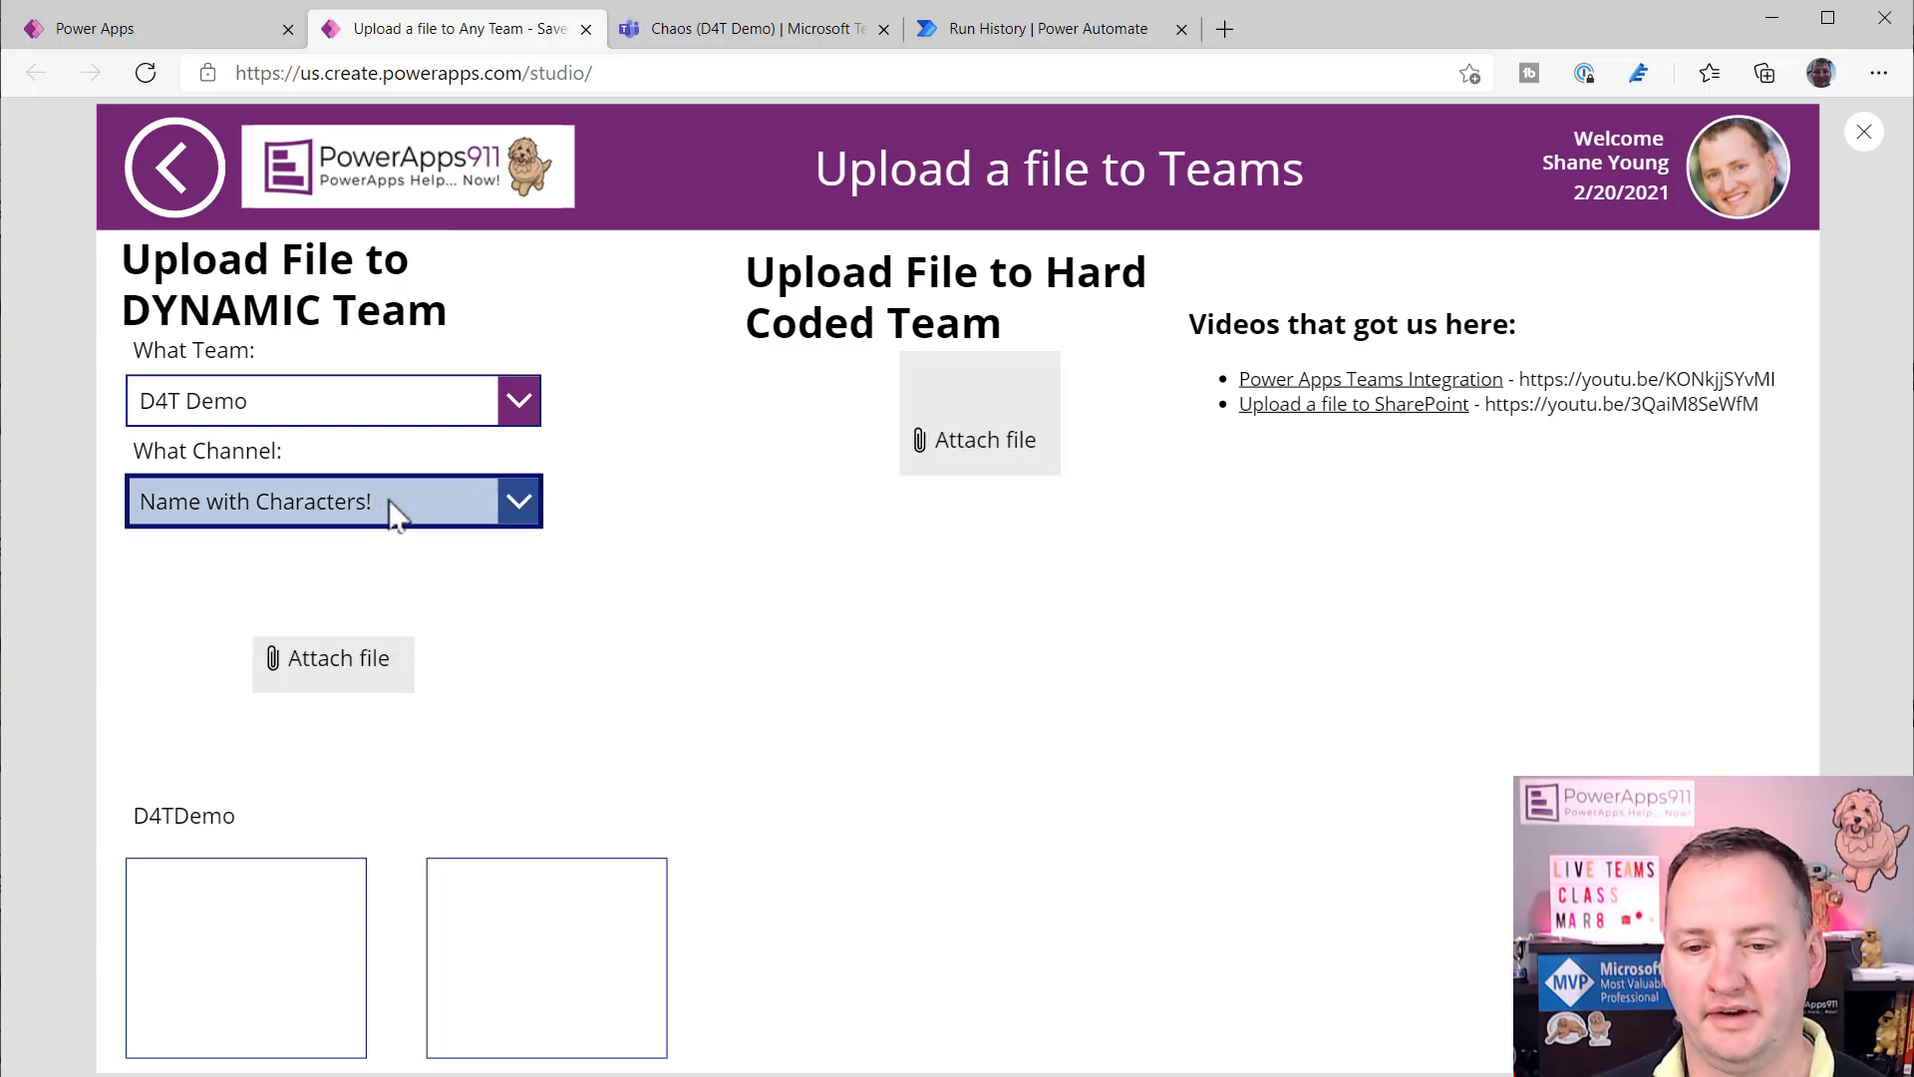
{"action": "left_click", "coordinate": [344, 656]}
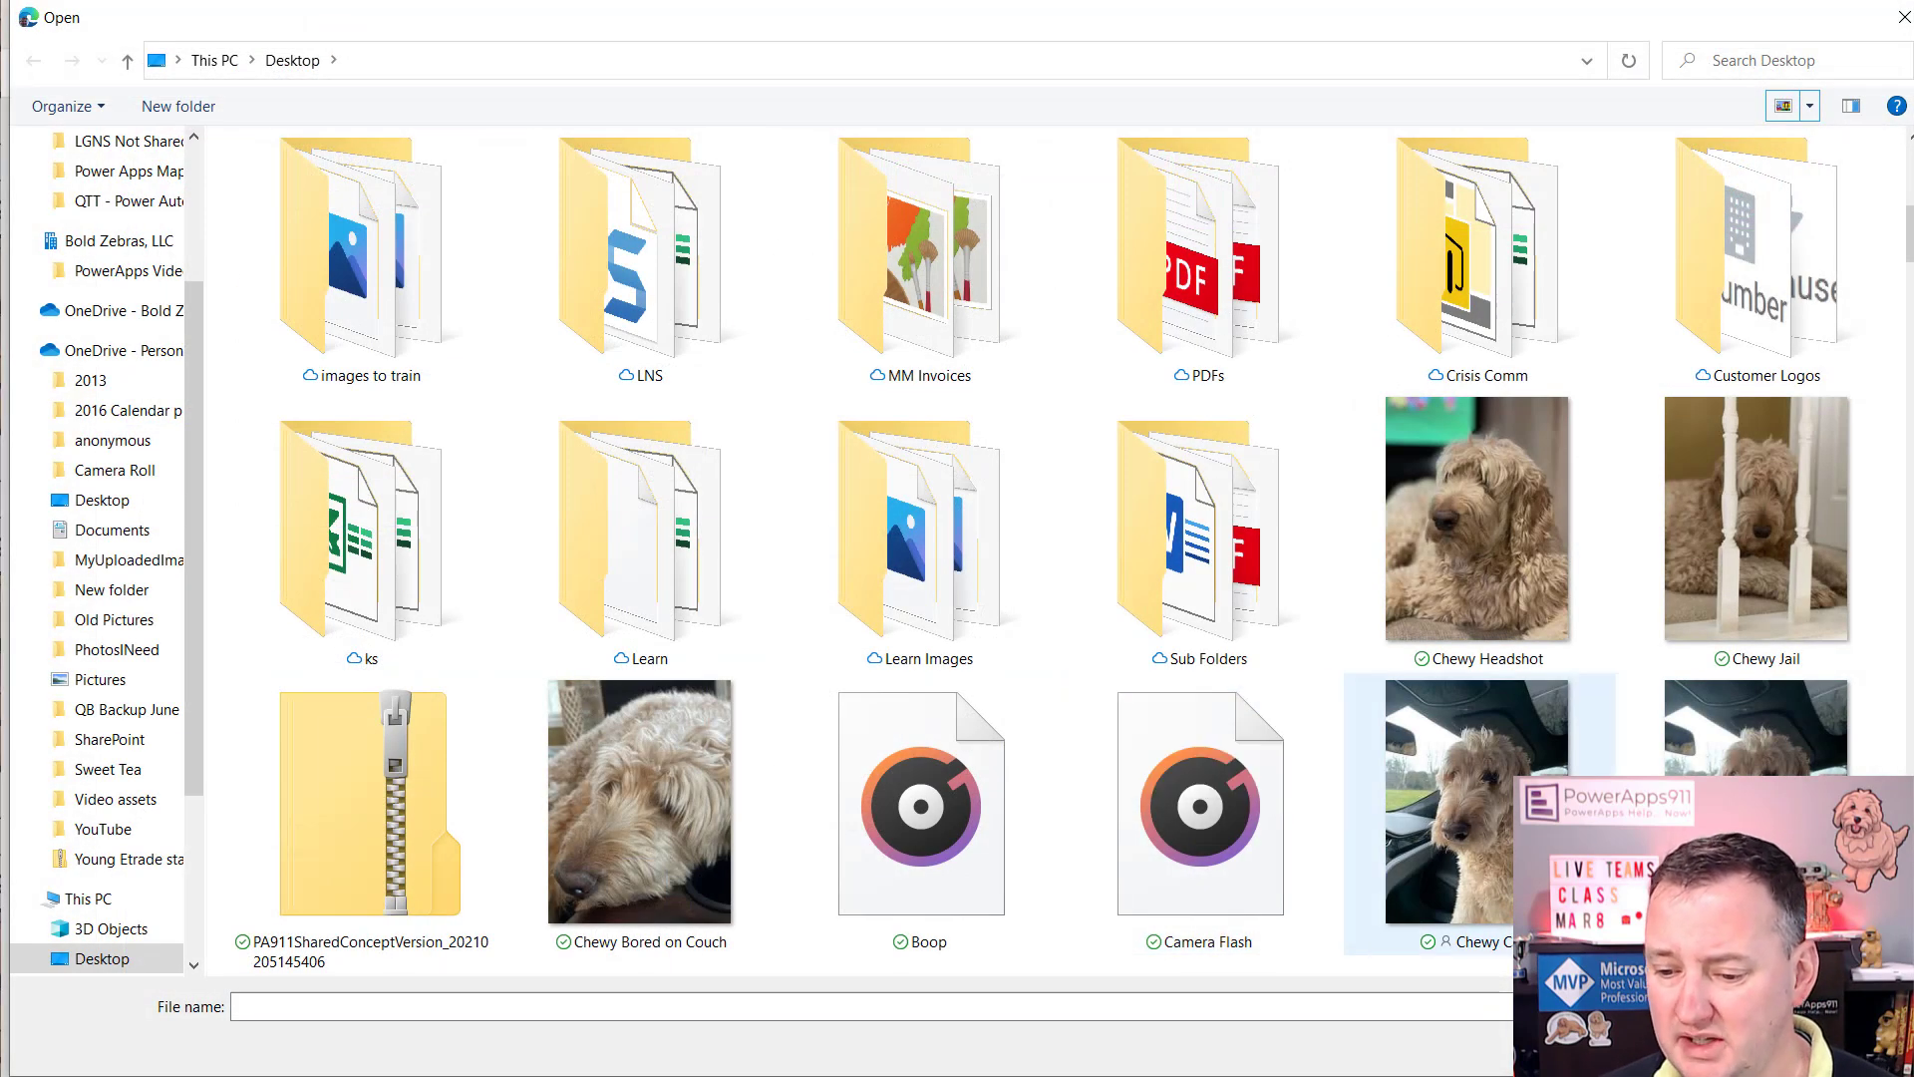
{"action": "double_click", "coordinate": [1410, 820]}
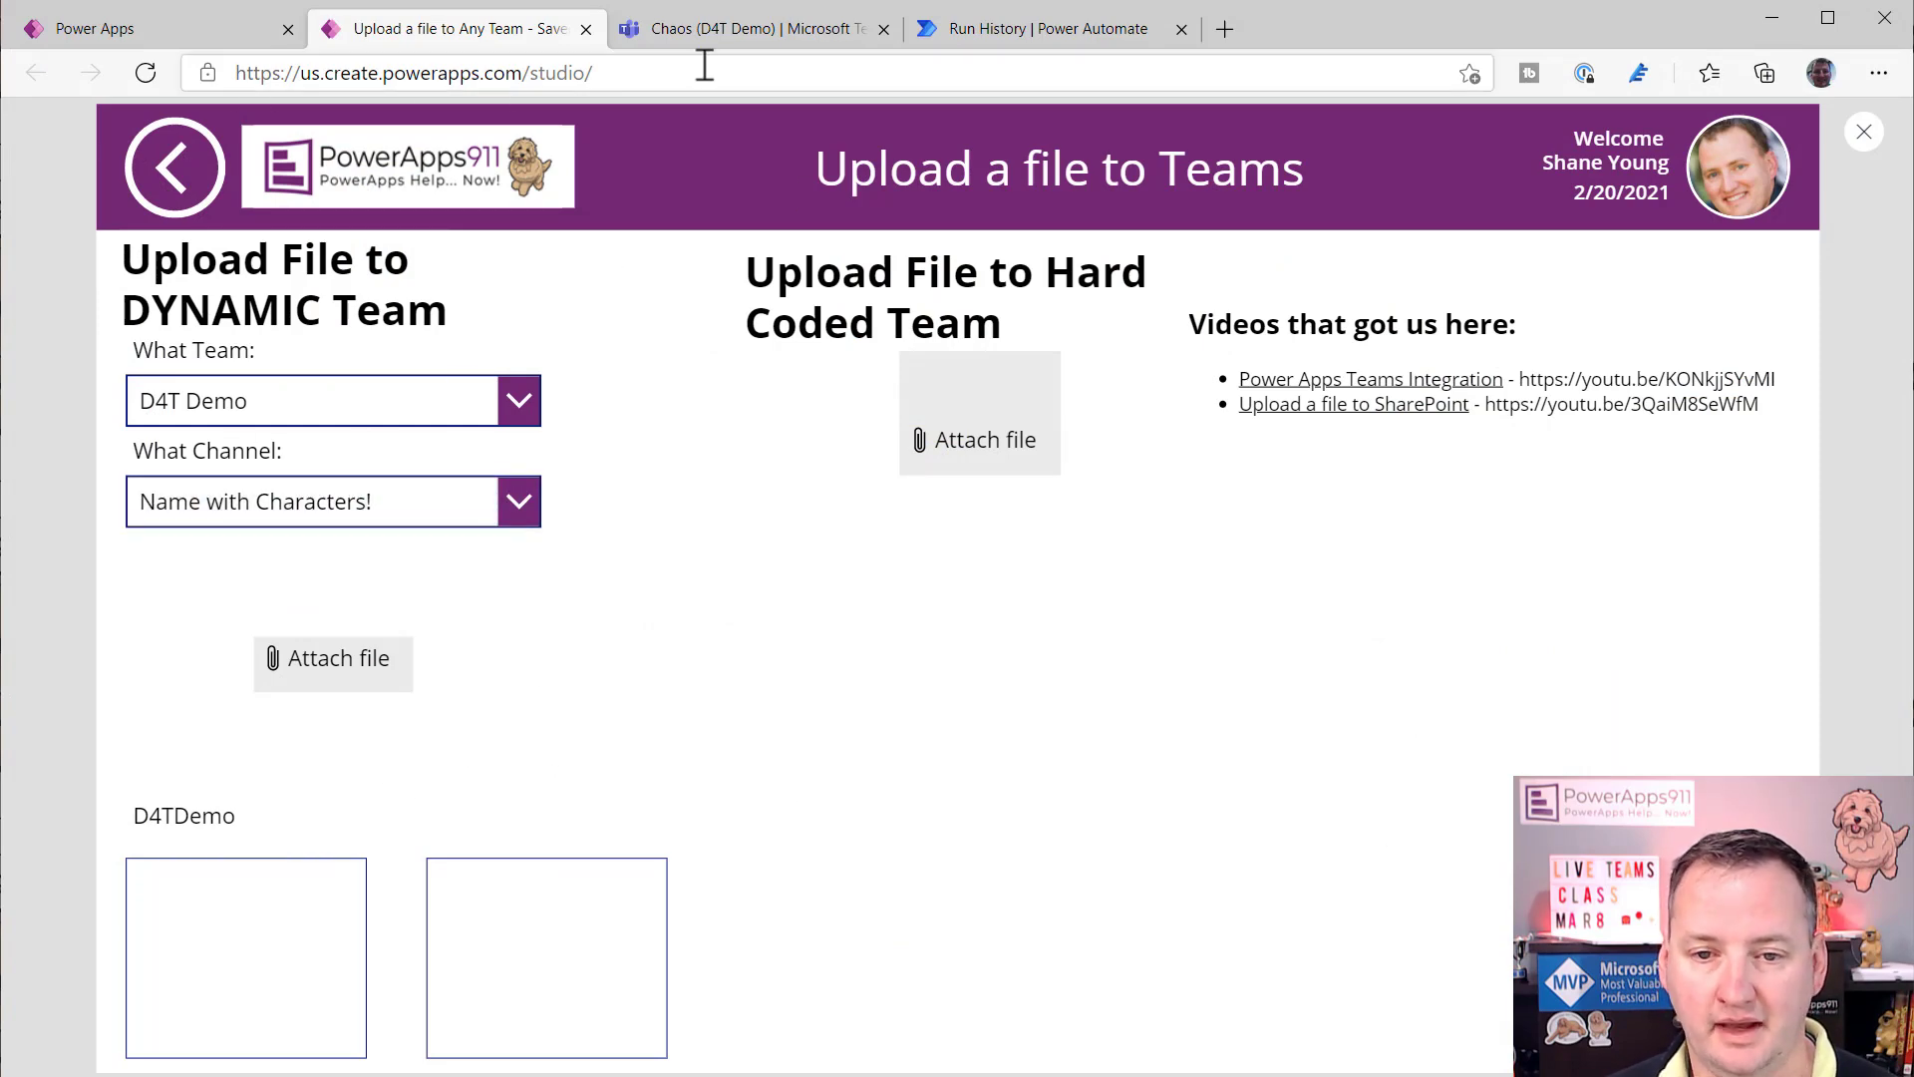
- Switch to Microsoft Teams and check the Name with Characters! channel's posts and files, previewing Chewy Car 2.jpg
{"action": "left_click", "coordinate": [729, 30]}
{"action": "scroll", "coordinate": [313, 668], "scroll_direction": "down", "scroll_amount": 2}
{"action": "scroll", "coordinate": [317, 671], "scroll_direction": "down", "scroll_amount": 1}
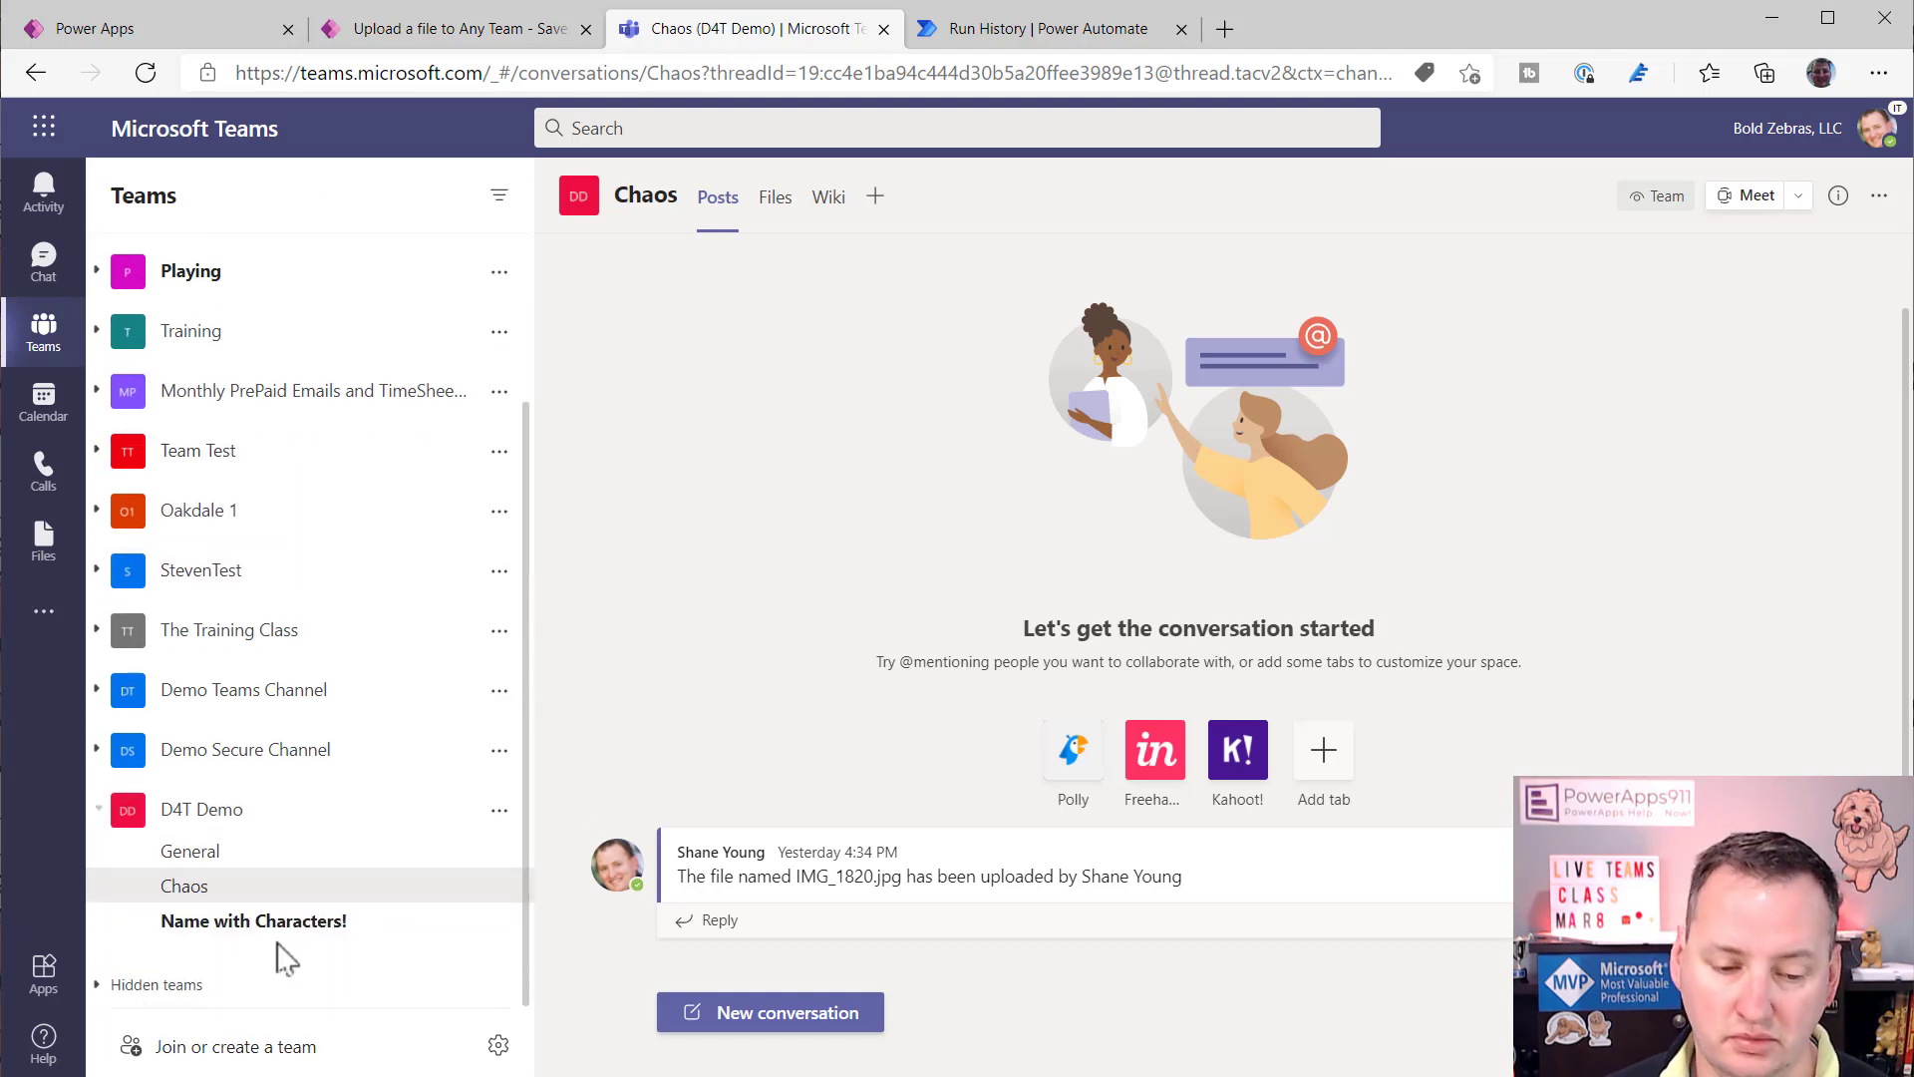
{"action": "left_click", "coordinate": [296, 921]}
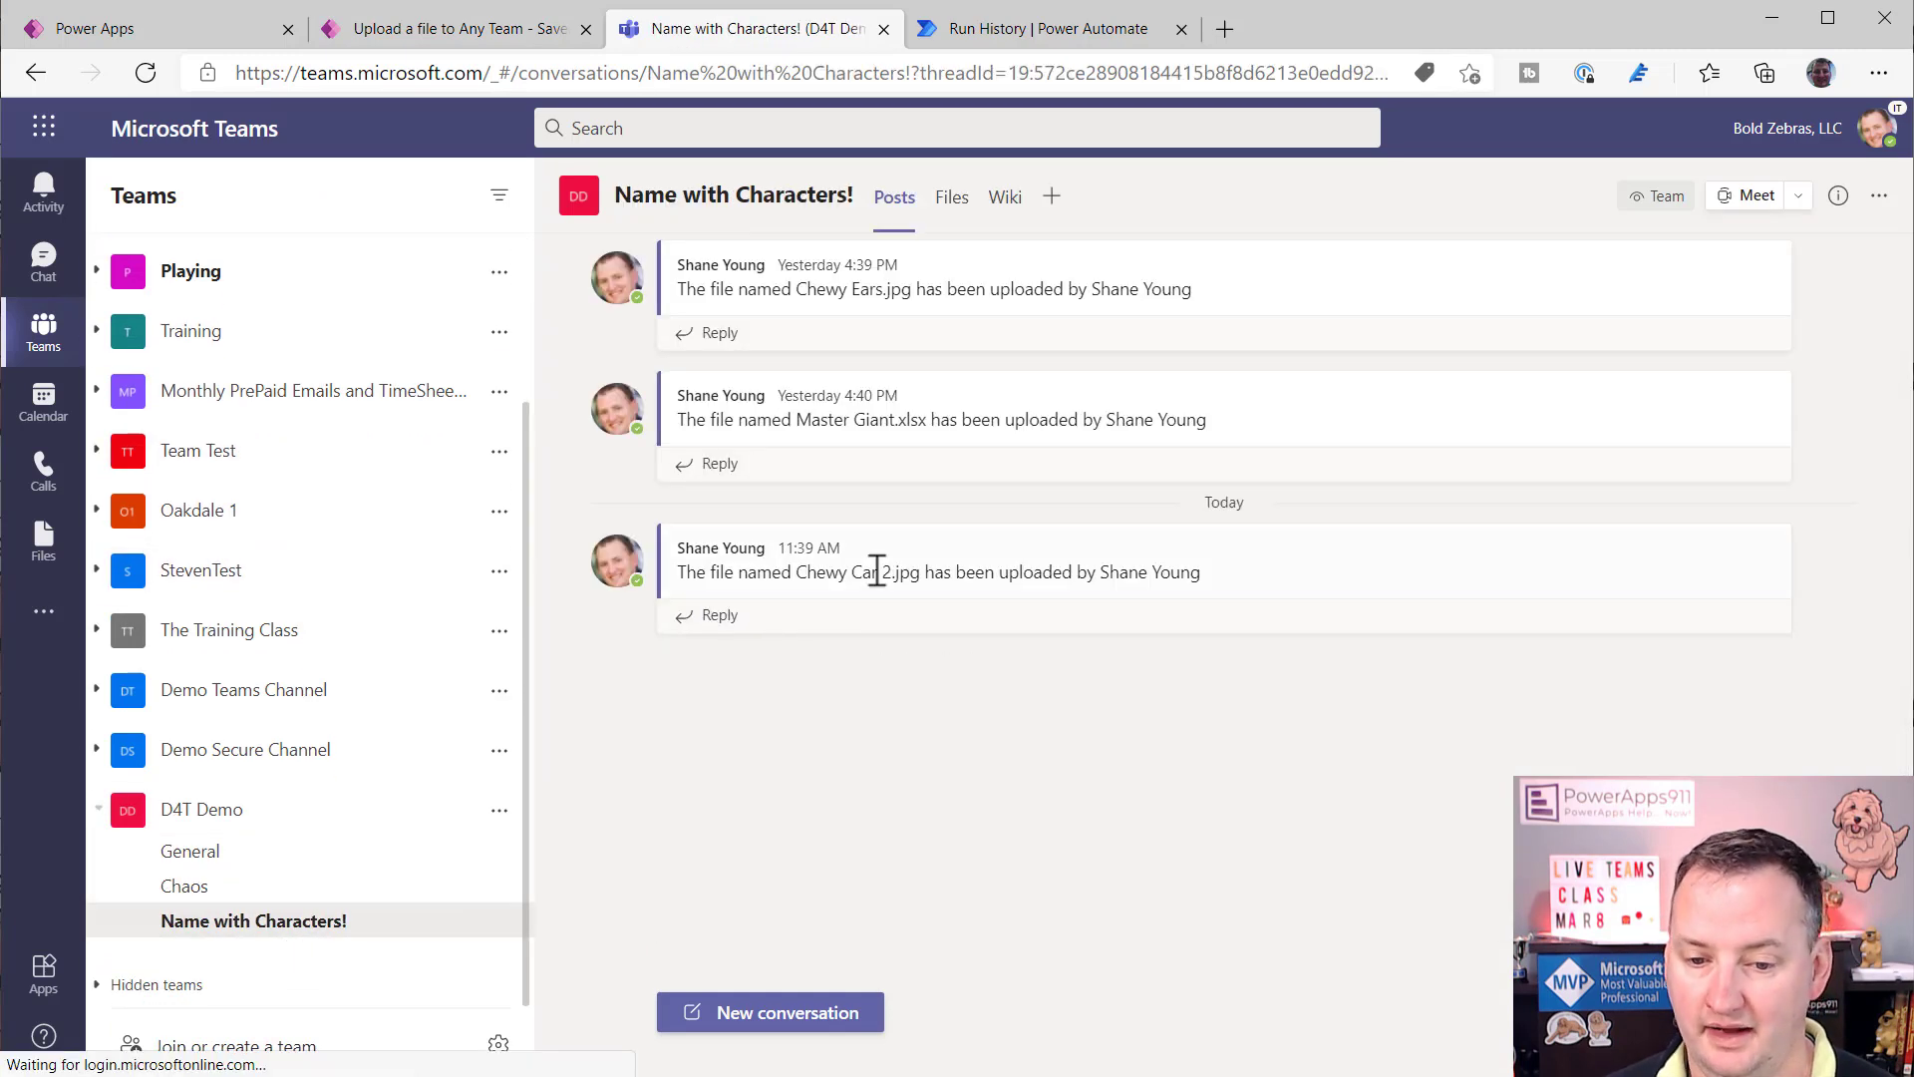
{"action": "left_click", "coordinate": [952, 204]}
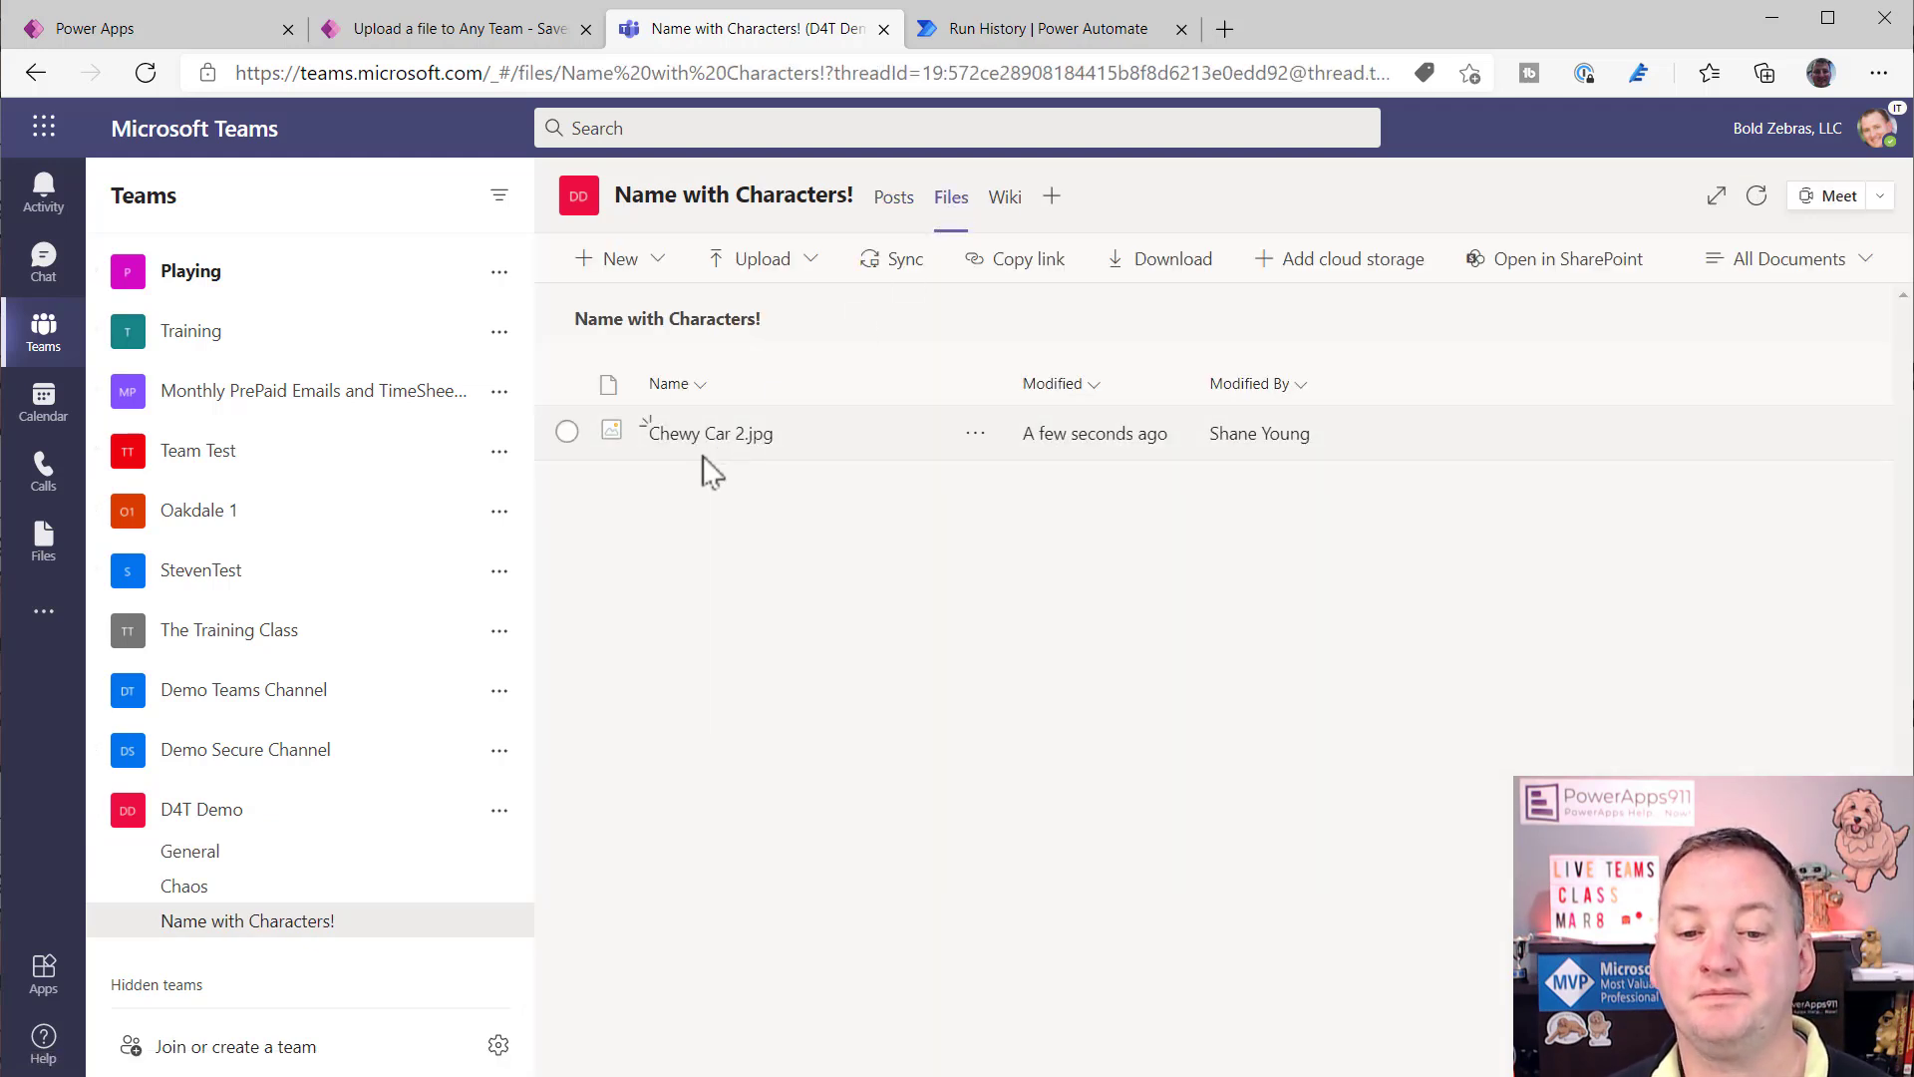
{"action": "left_click", "coordinate": [727, 439]}
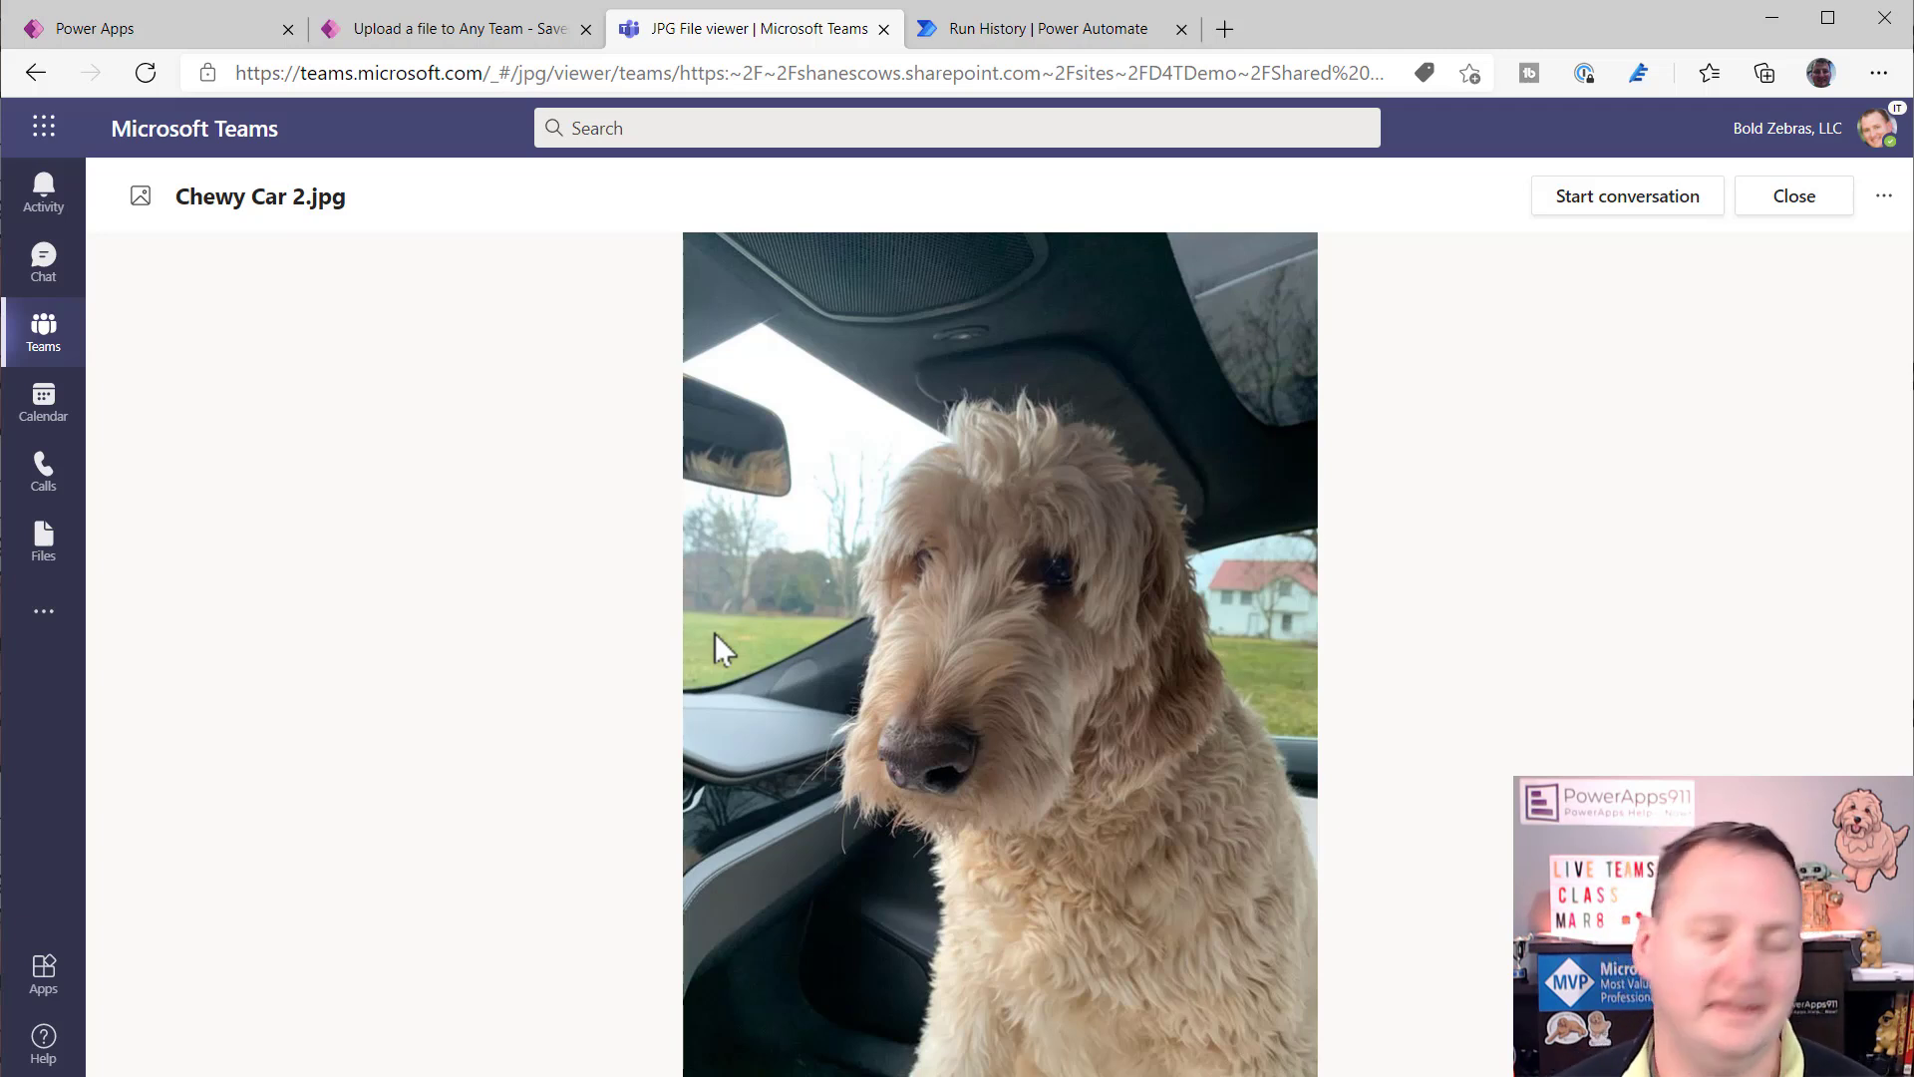
{"action": "left_click", "coordinate": [1810, 198]}
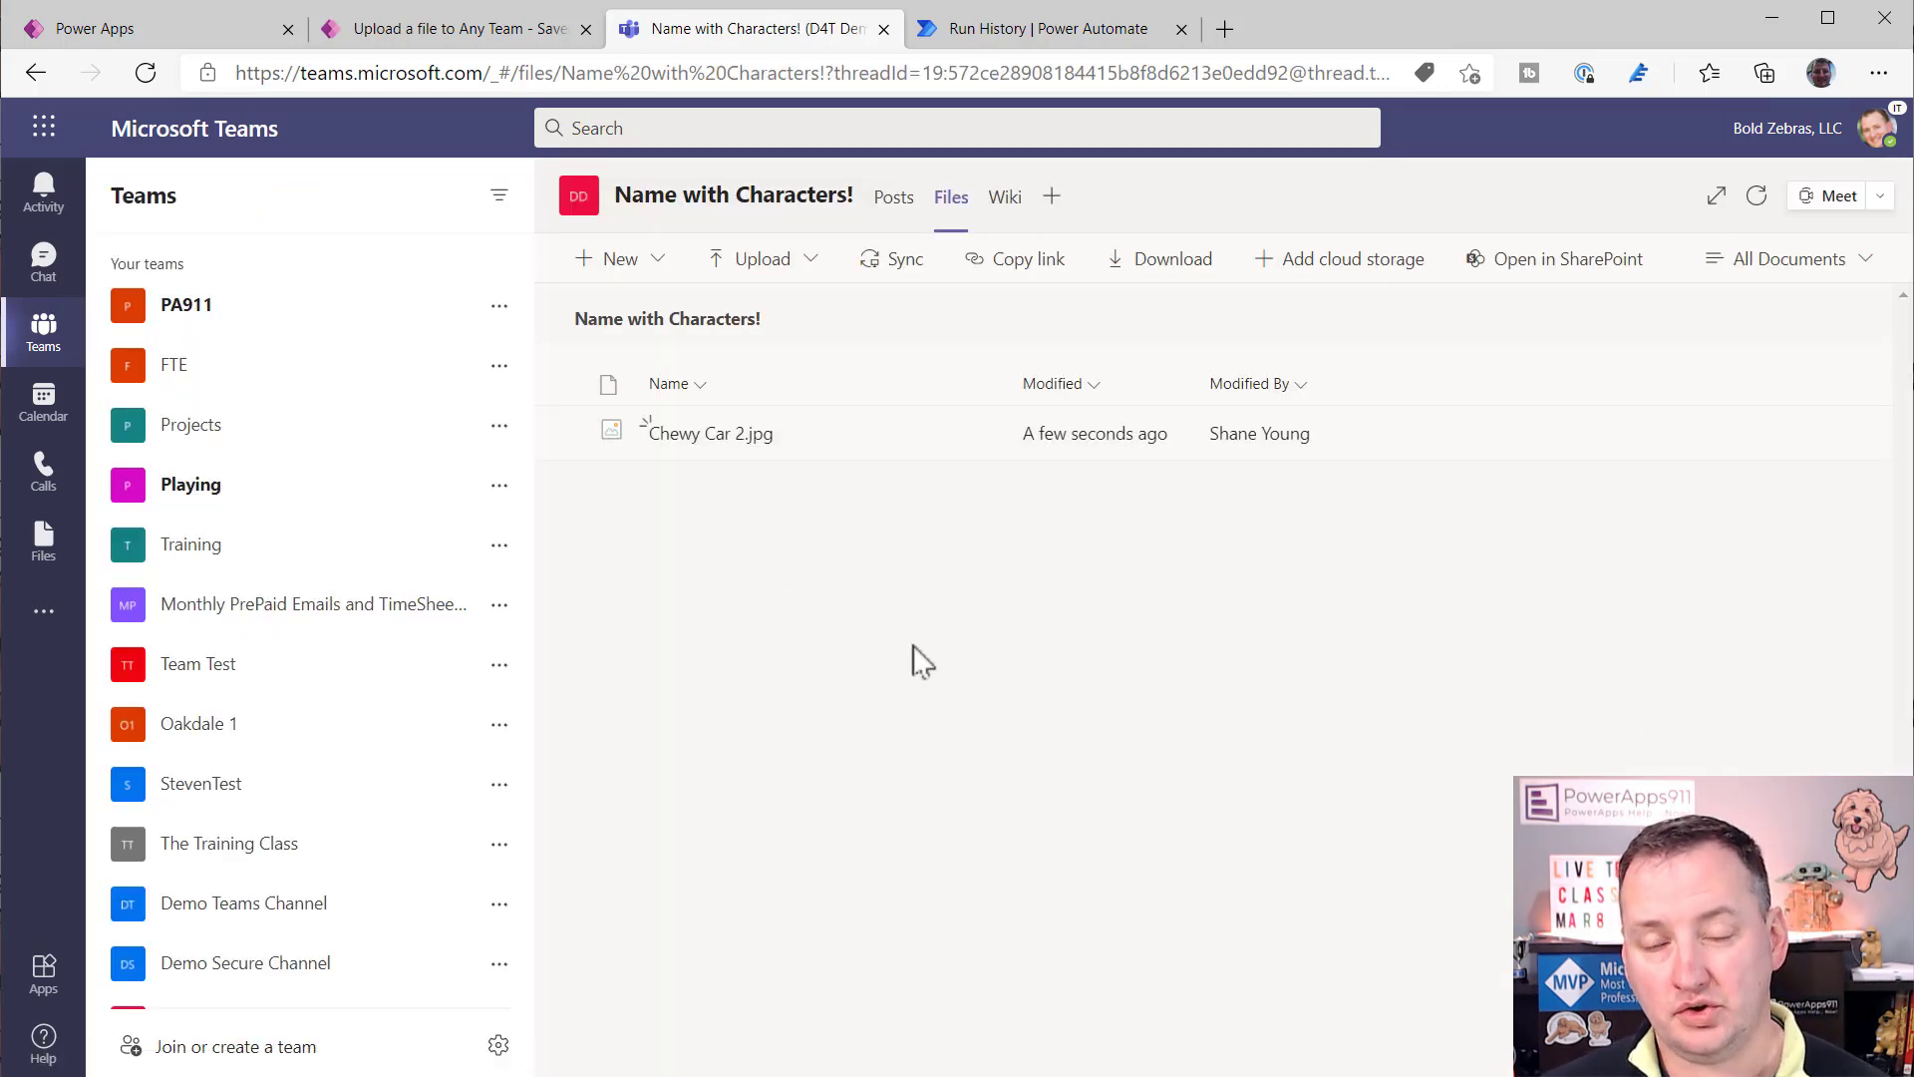
{"action": "left_click", "coordinate": [488, 36]}
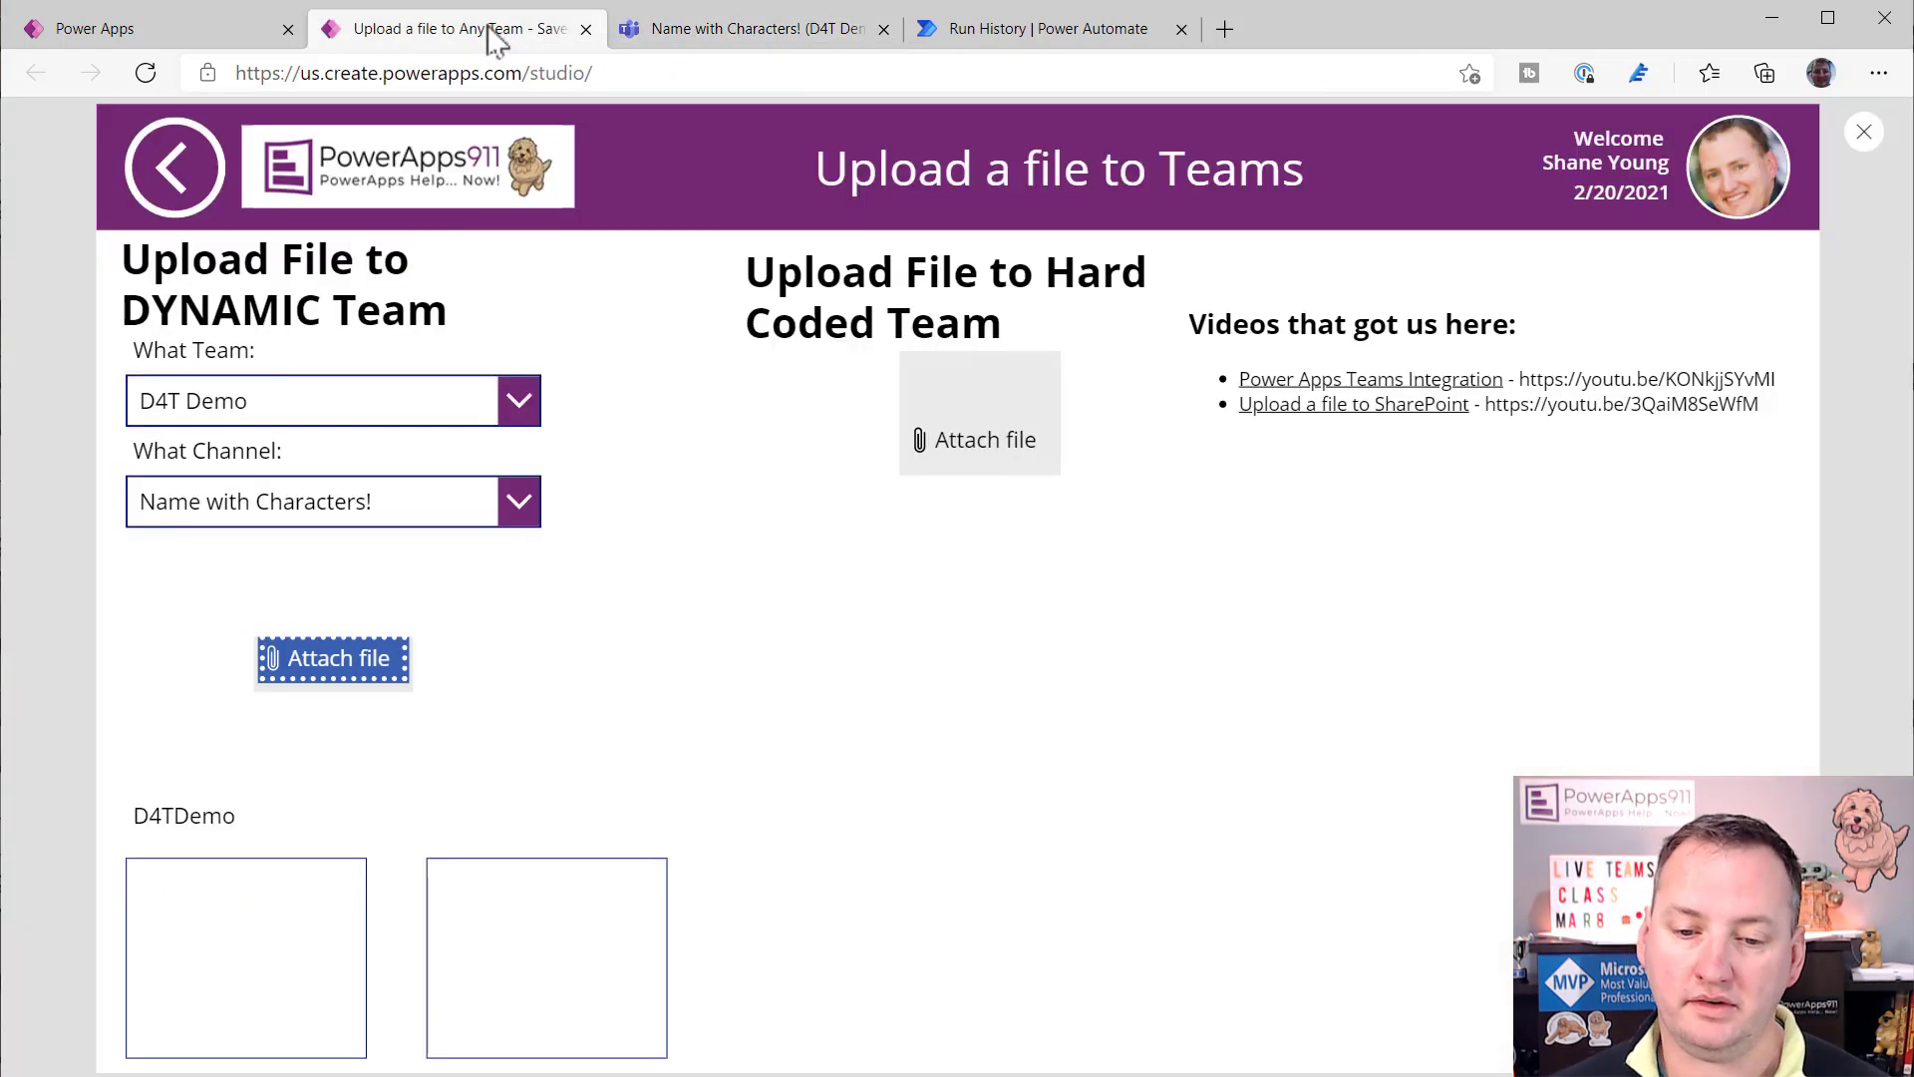
{"action": "left_click", "coordinate": [929, 685]}
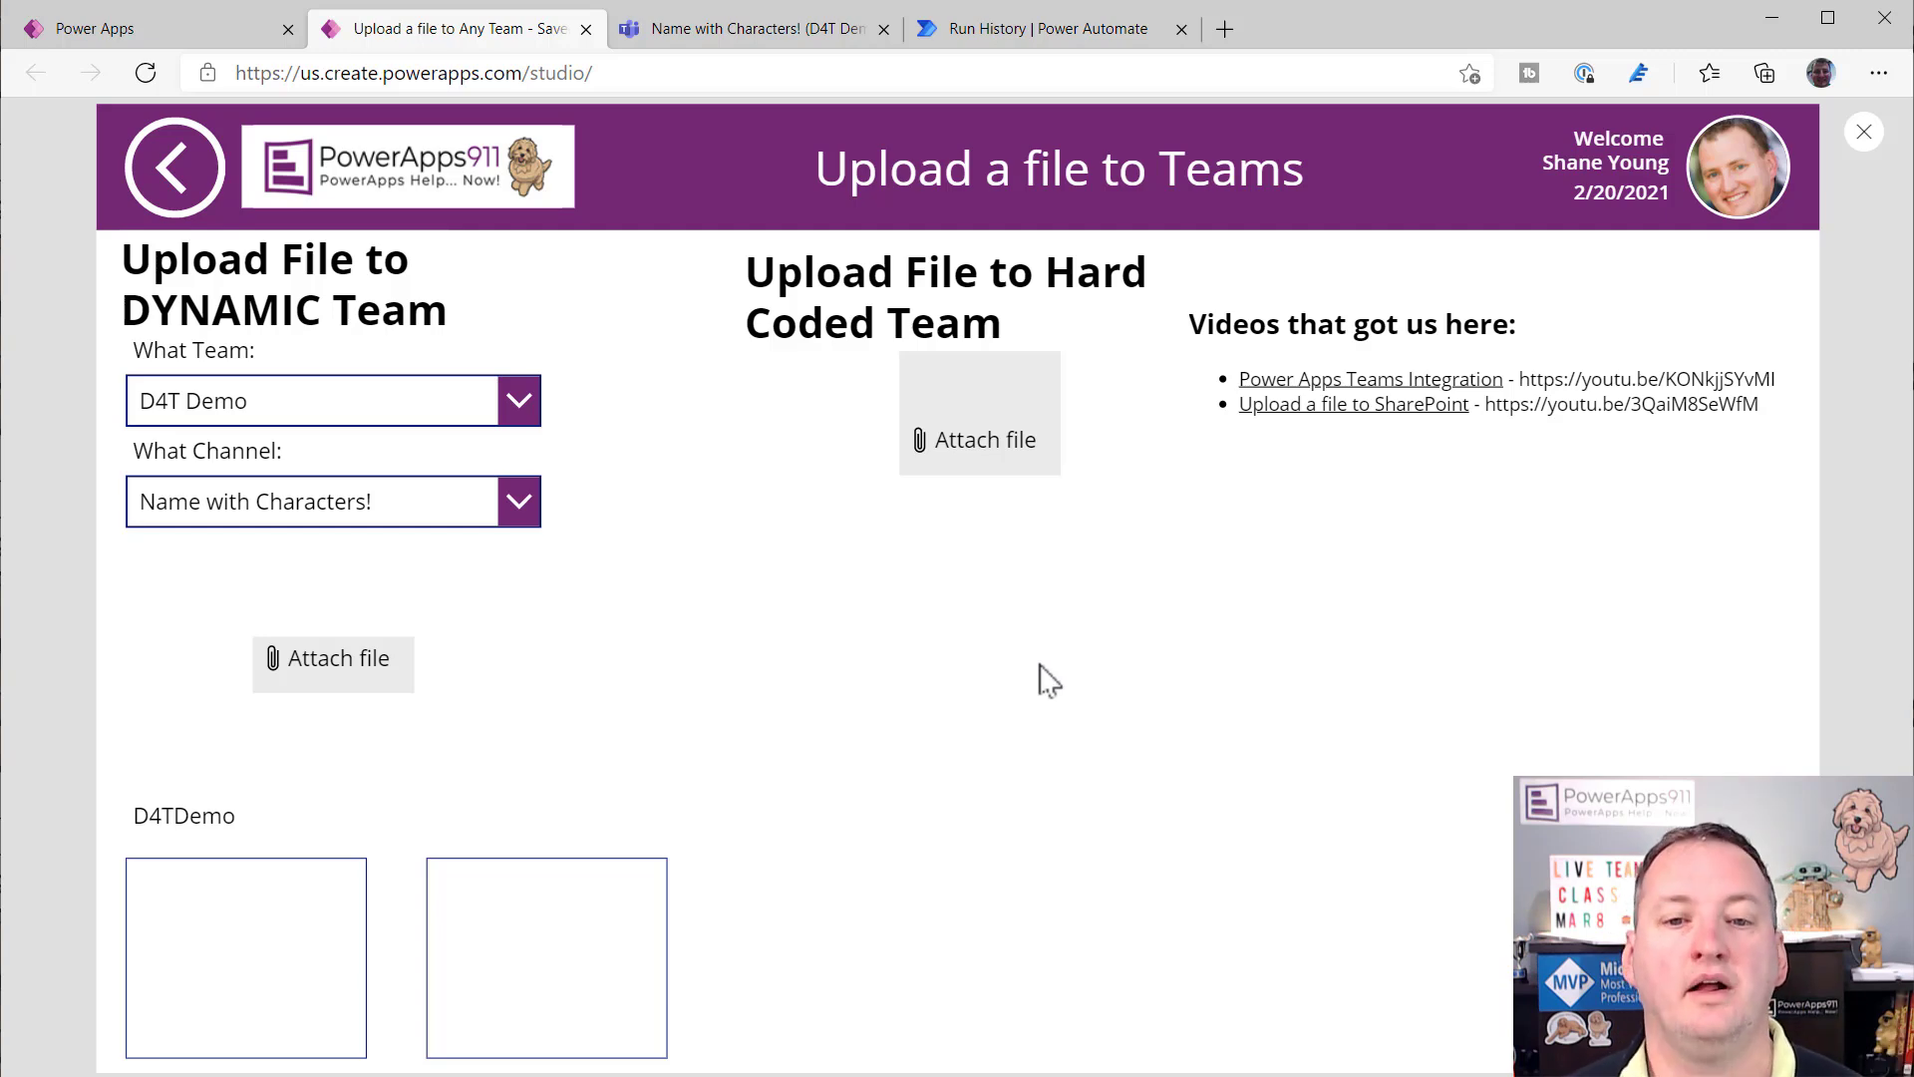
- In Microsoft Teams, create a private team from scratch named Video on Saturday, without adding members
{"action": "left_click", "coordinate": [738, 32]}
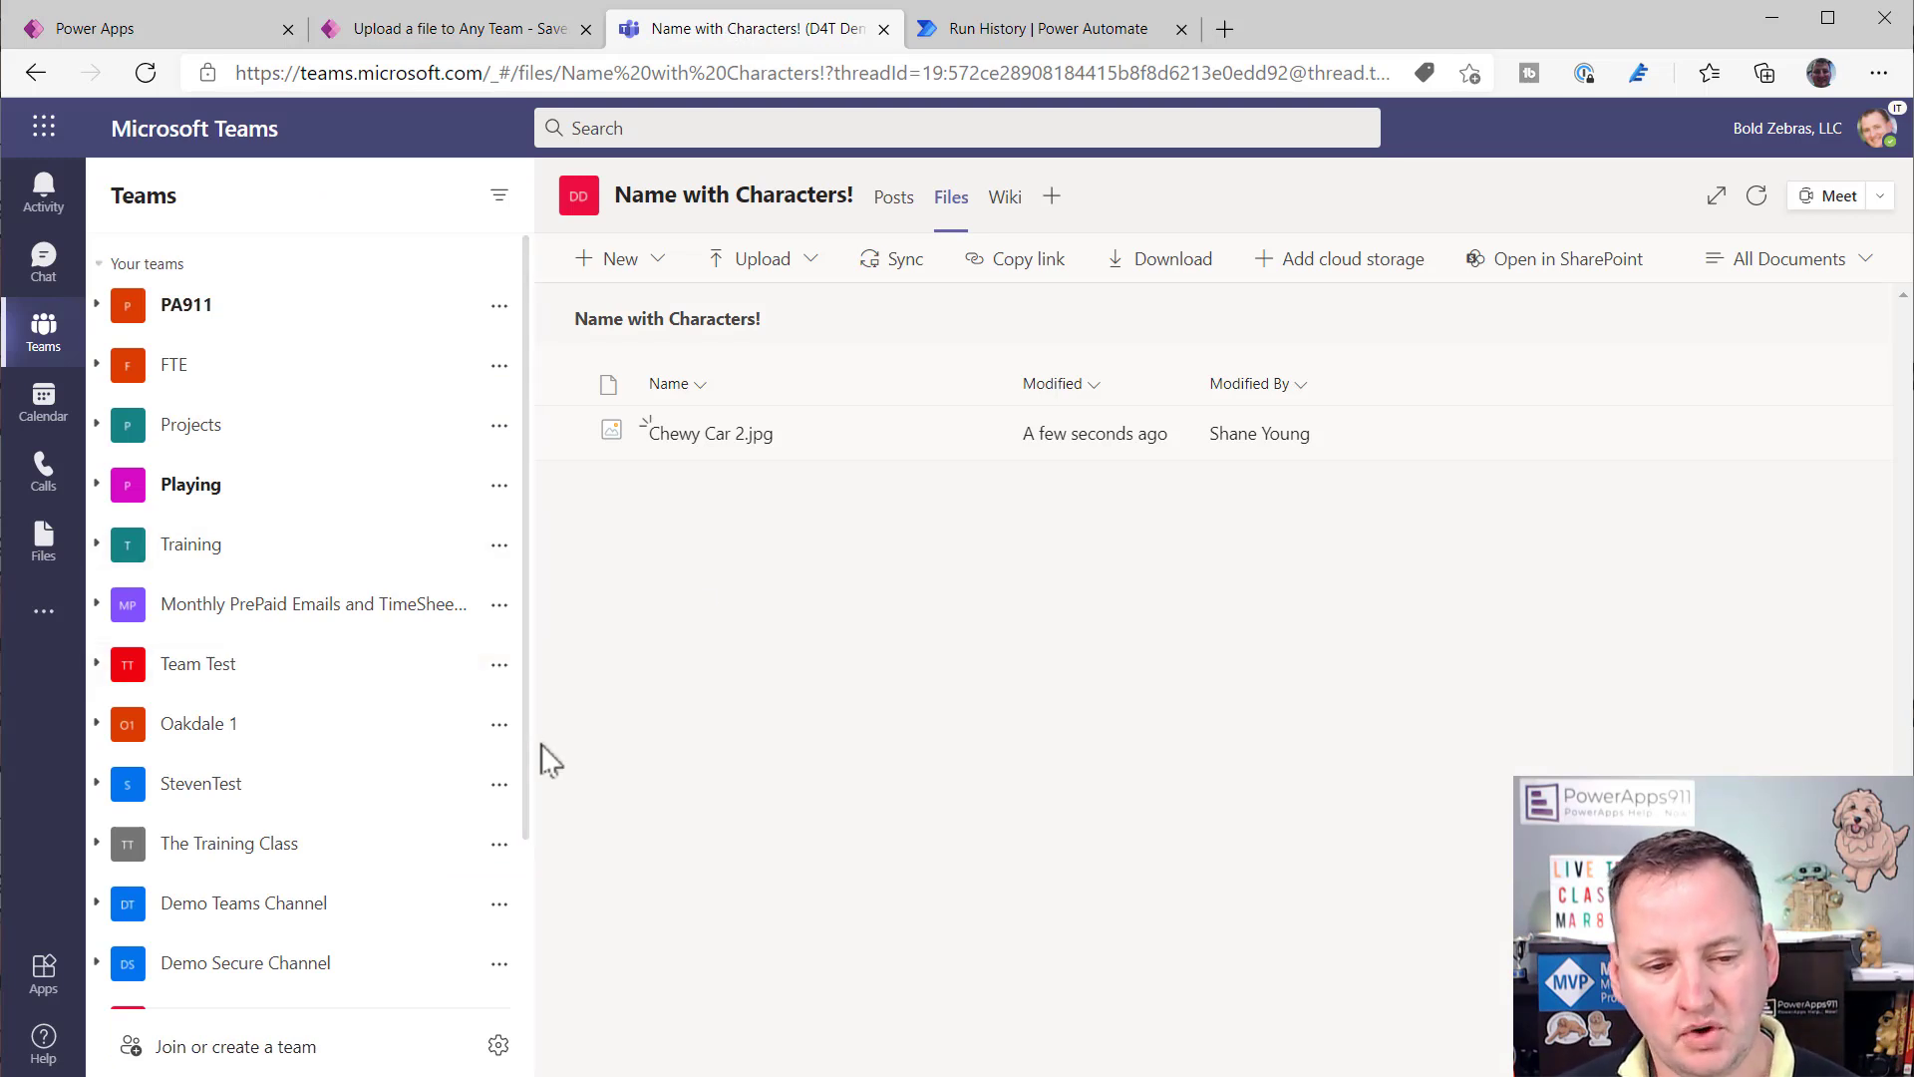
{"action": "scroll", "coordinate": [414, 709], "scroll_direction": "down", "scroll_amount": 3}
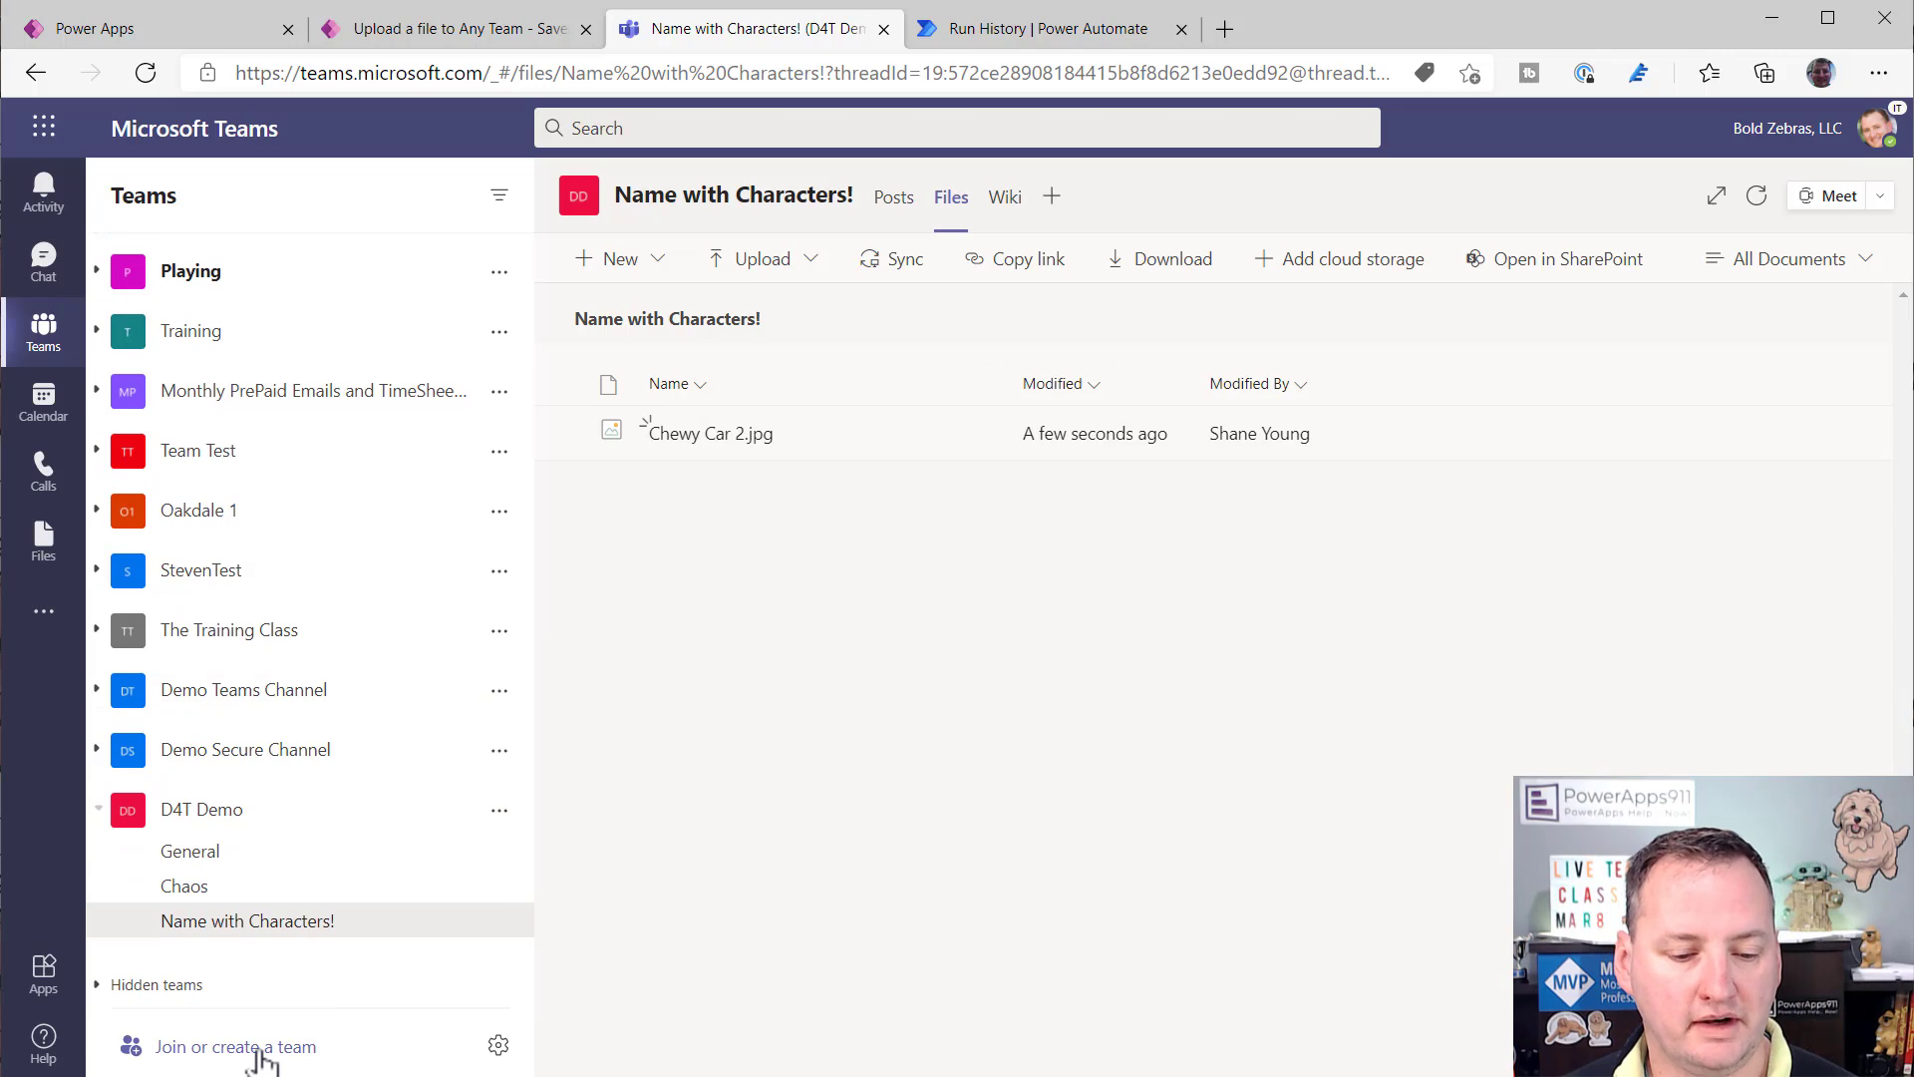
{"action": "left_click", "coordinate": [250, 1047]}
{"action": "left_click", "coordinate": [718, 507]}
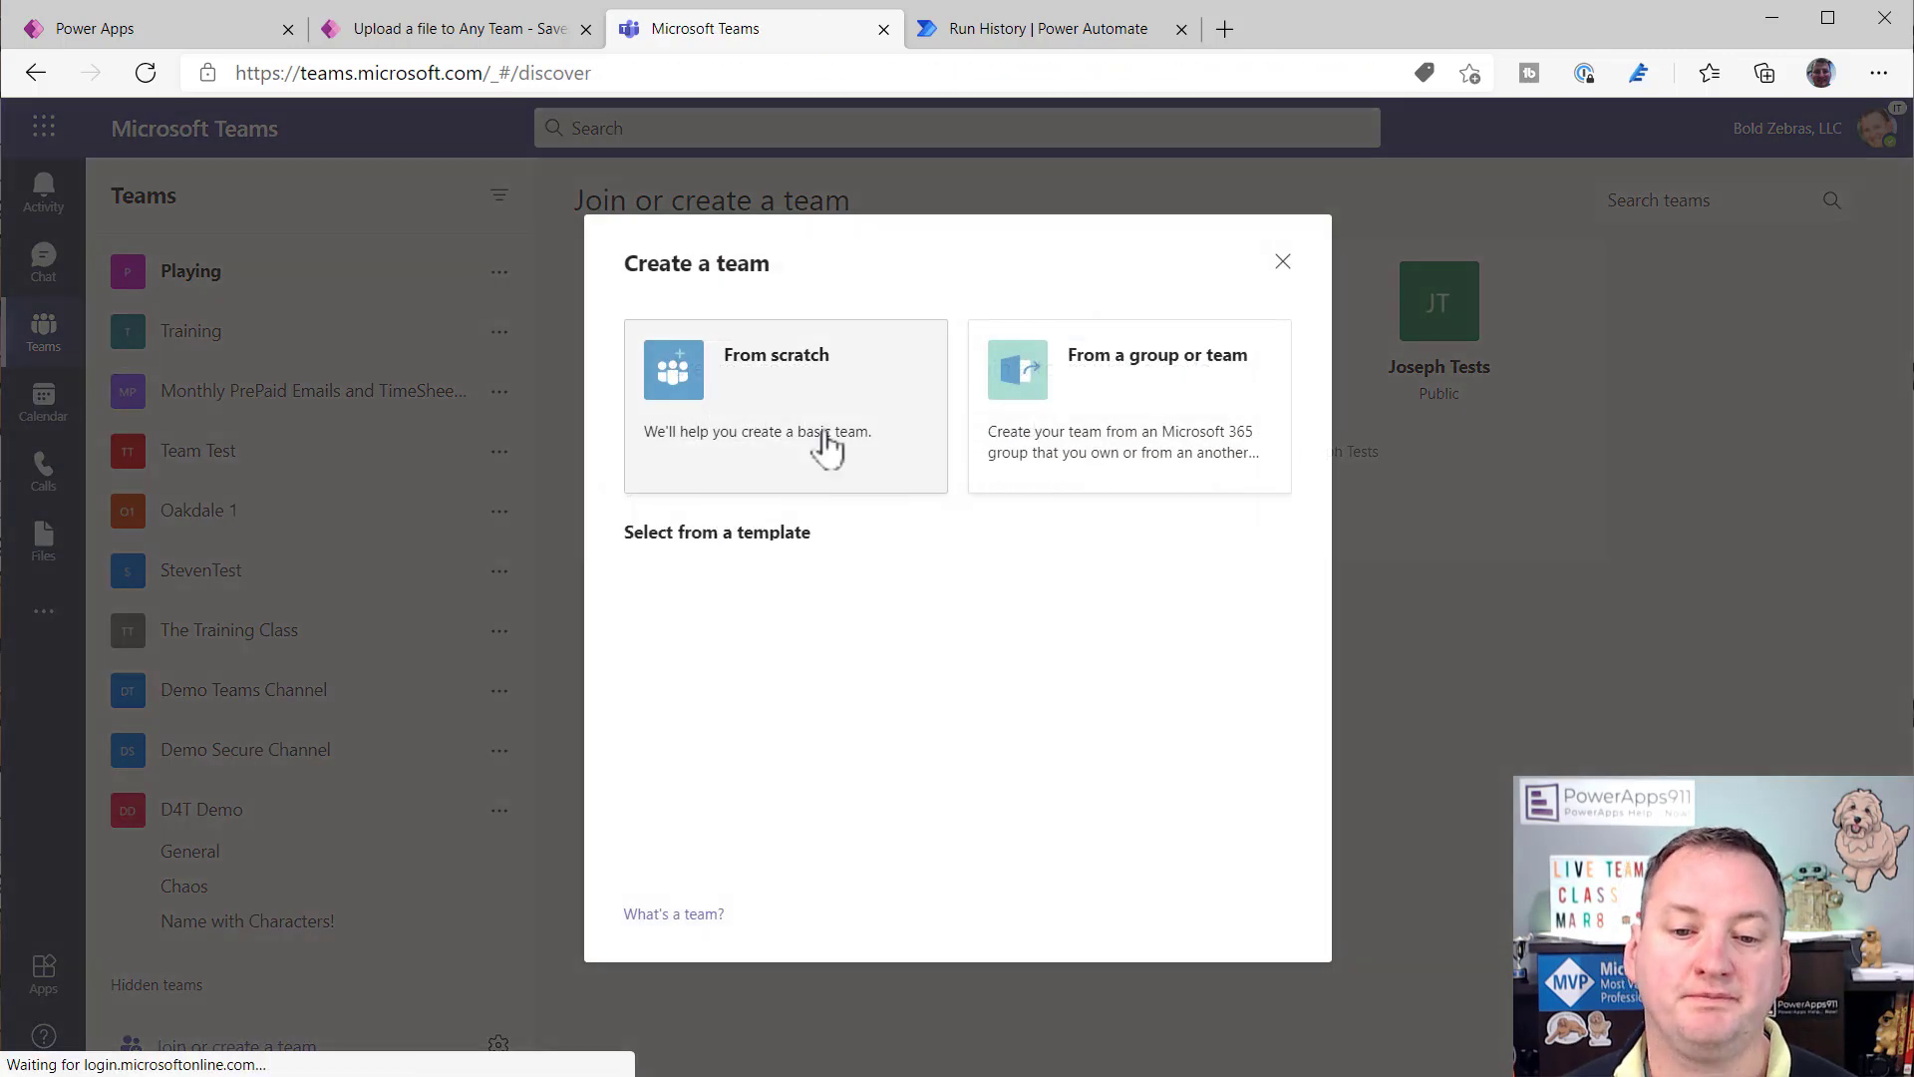
{"action": "left_click", "coordinate": [751, 419]}
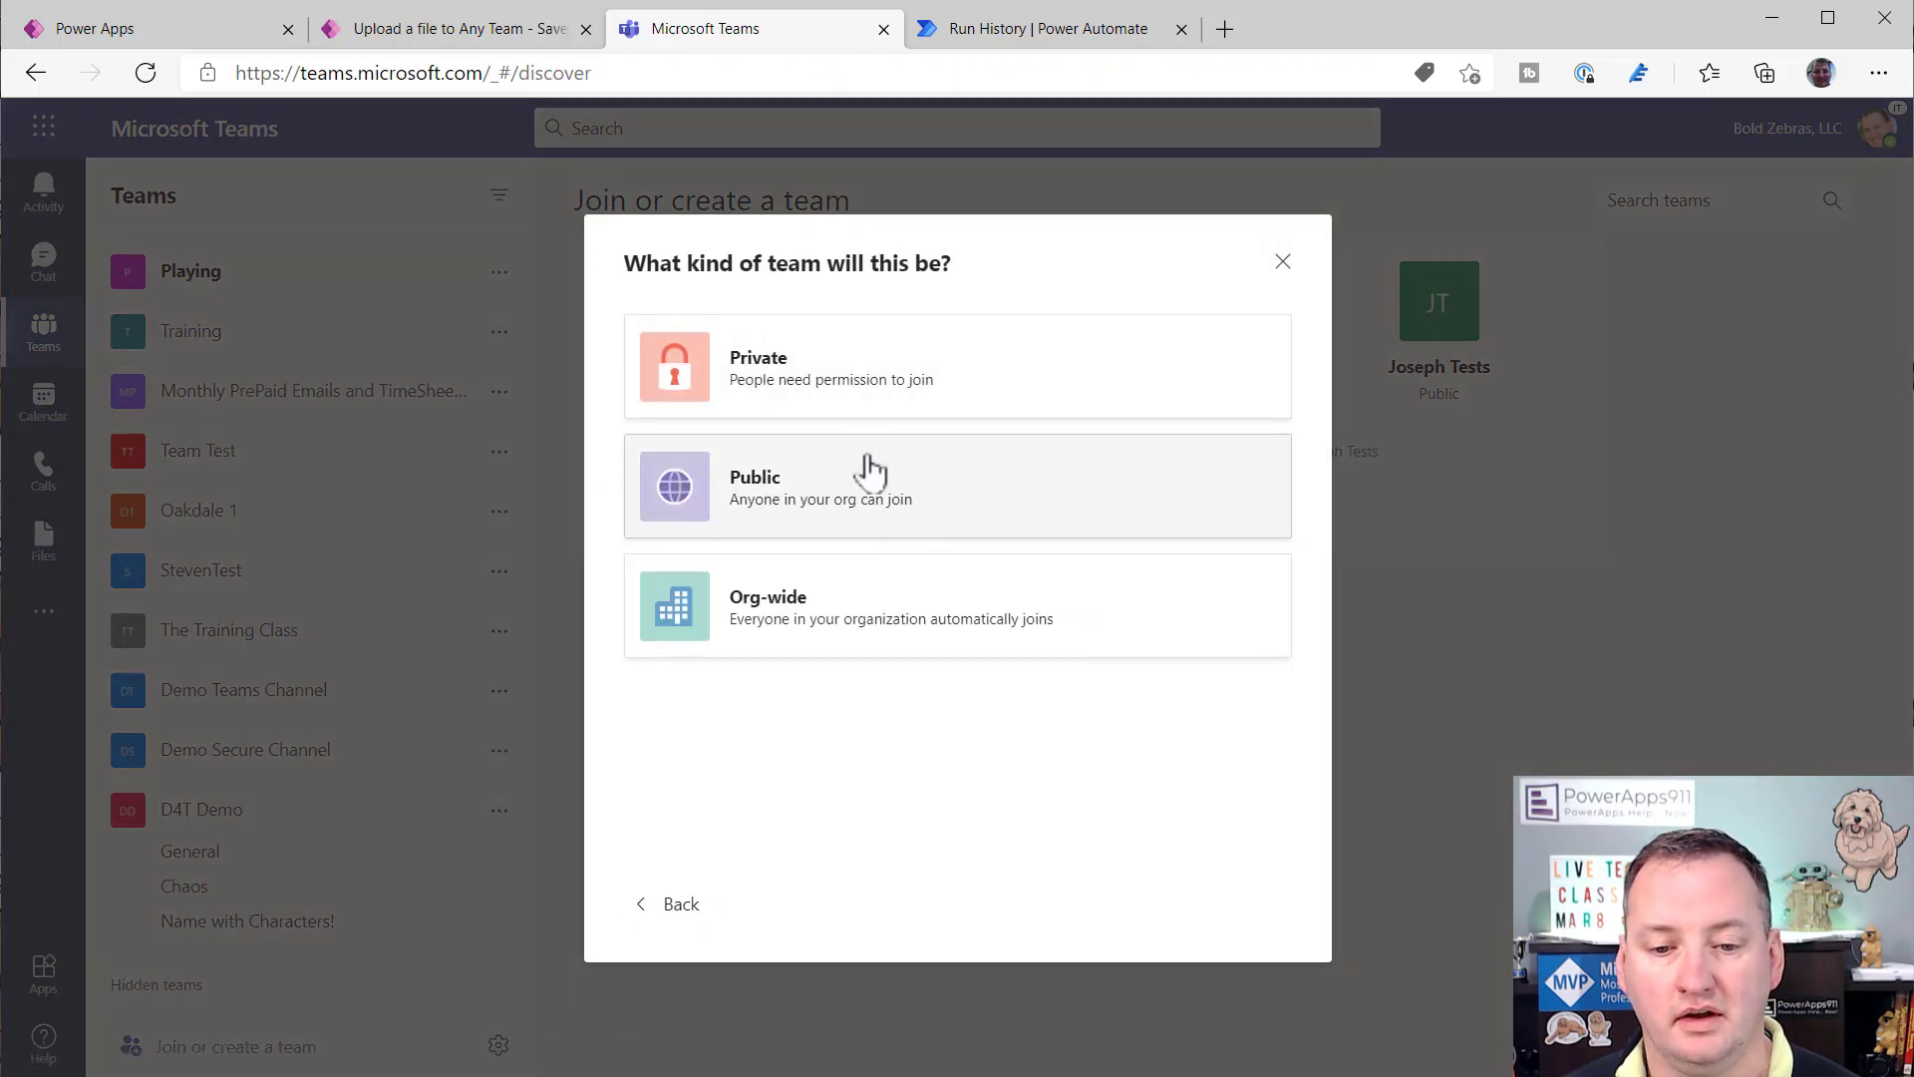
{"action": "left_click", "coordinate": [930, 392]}
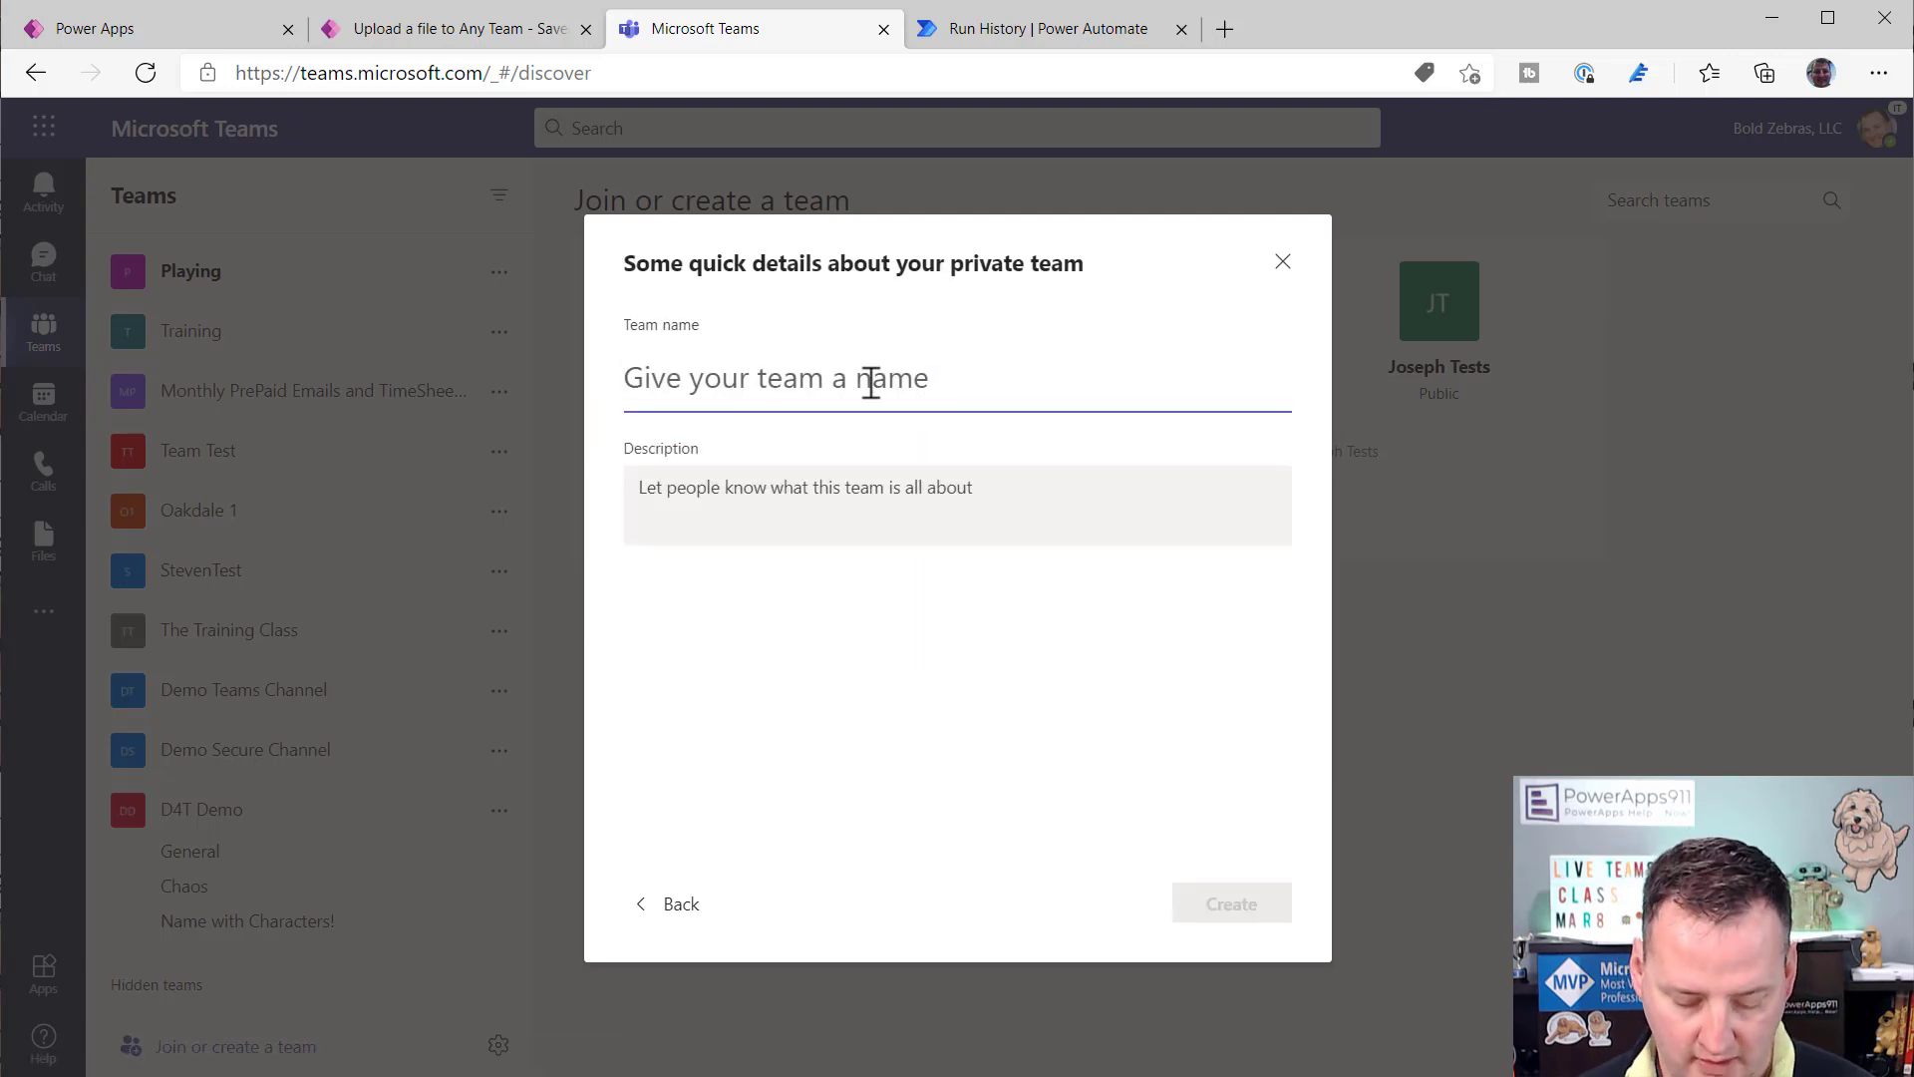
{"action": "type", "text": "Video on Saturday"}
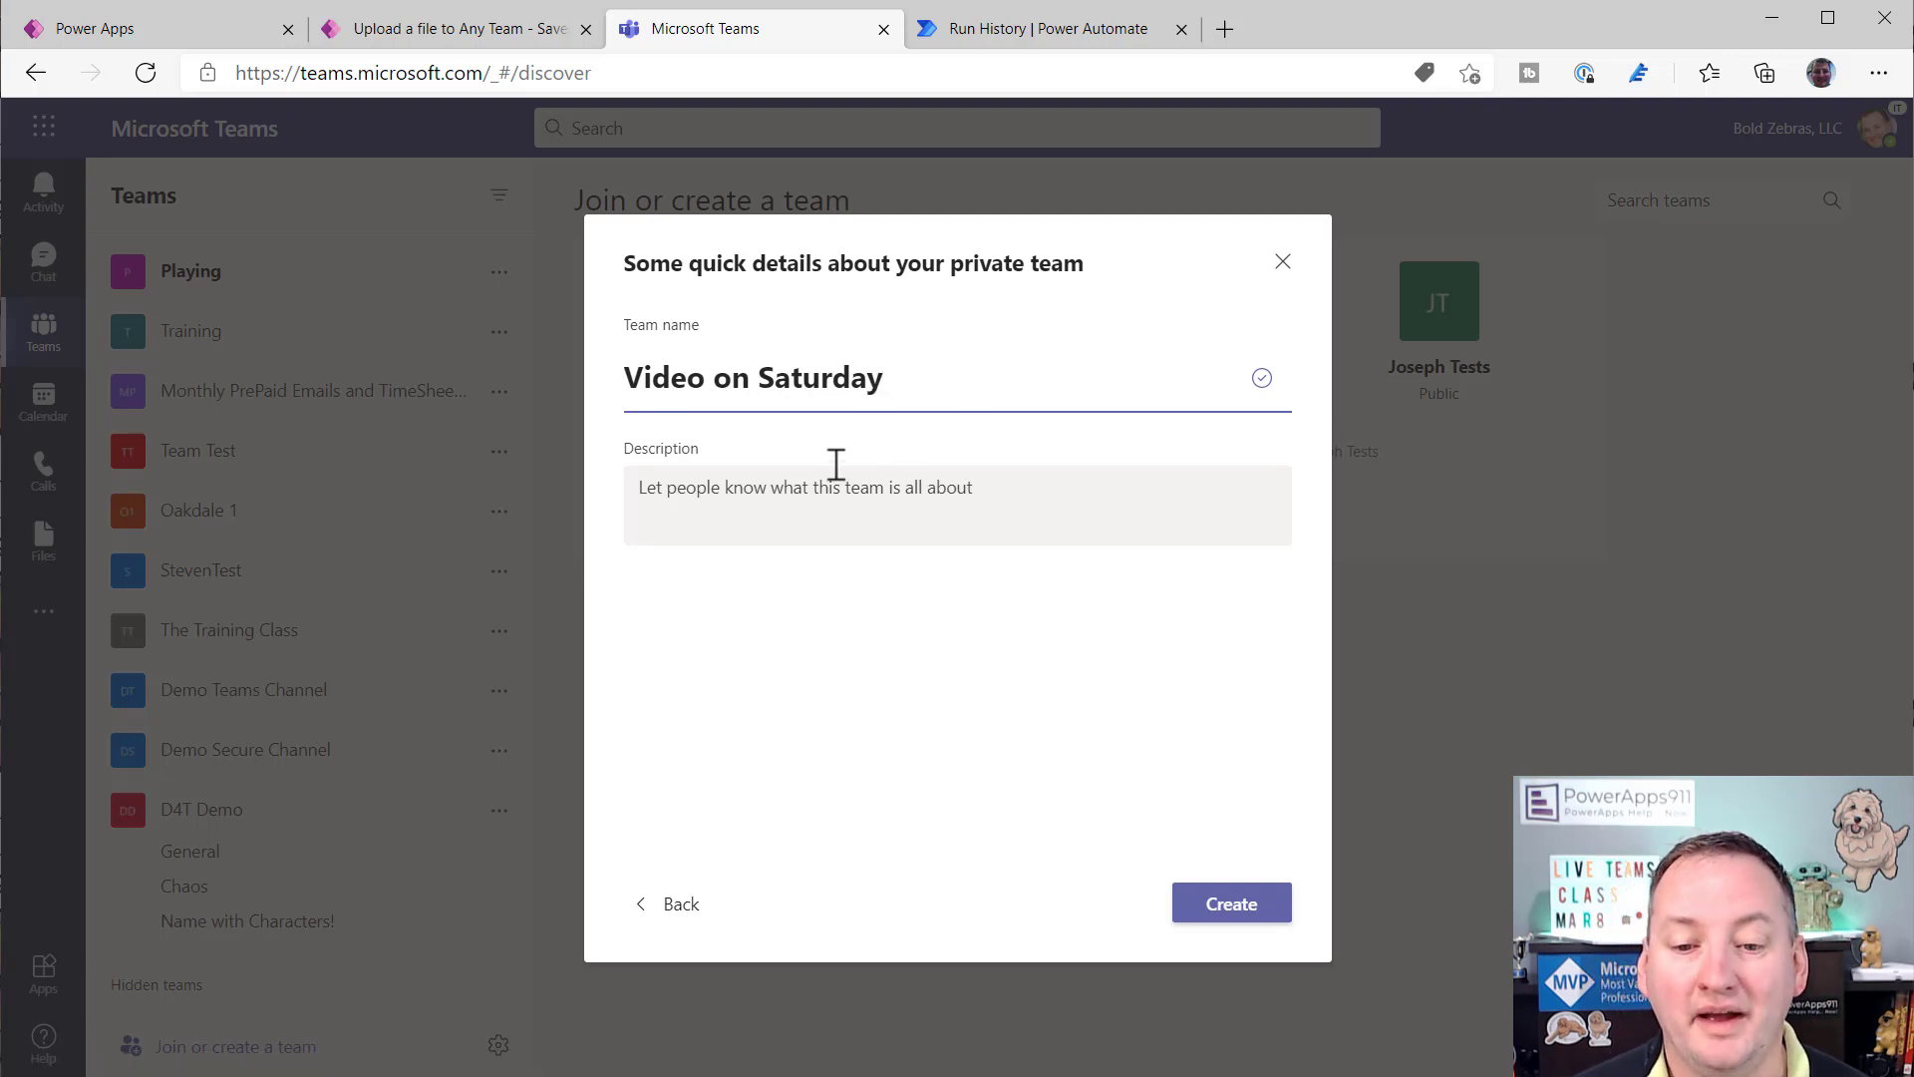
{"action": "left_click", "coordinate": [1239, 909]}
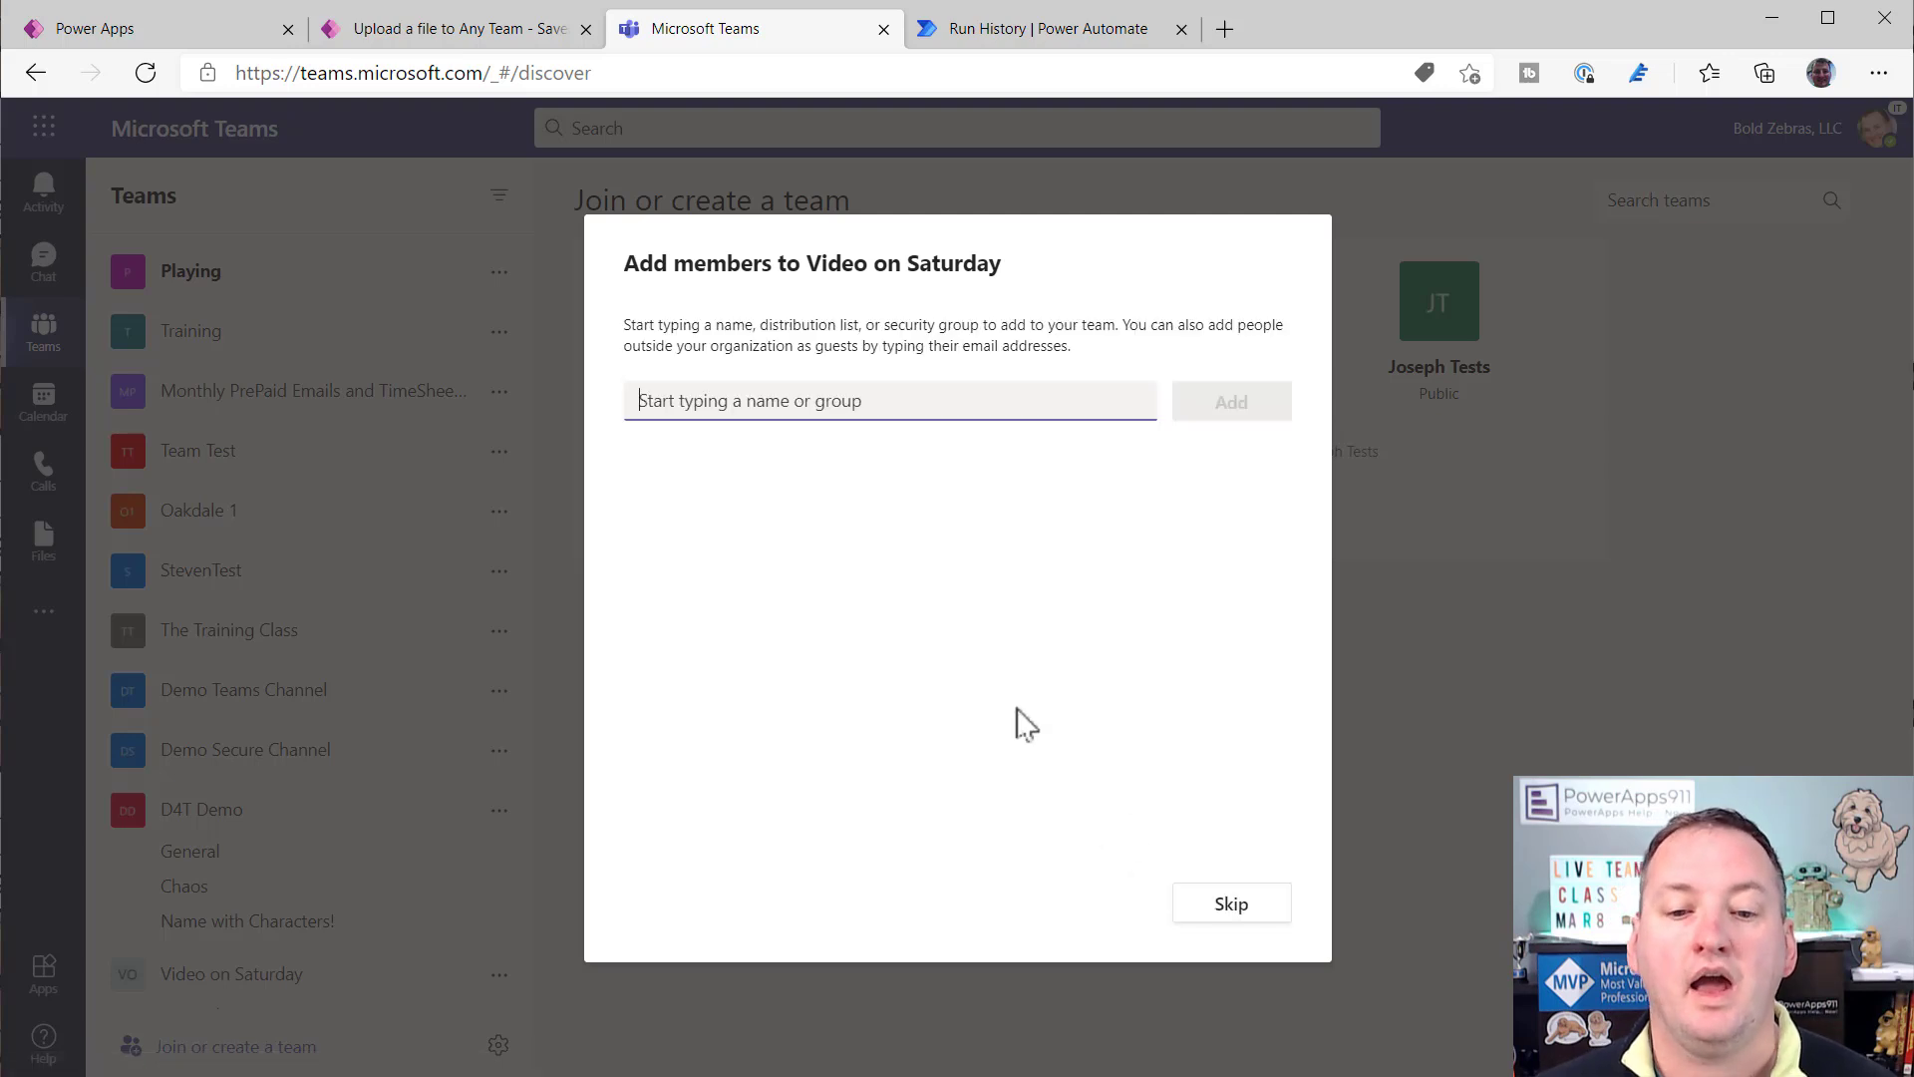
{"action": "left_click", "coordinate": [1224, 908]}
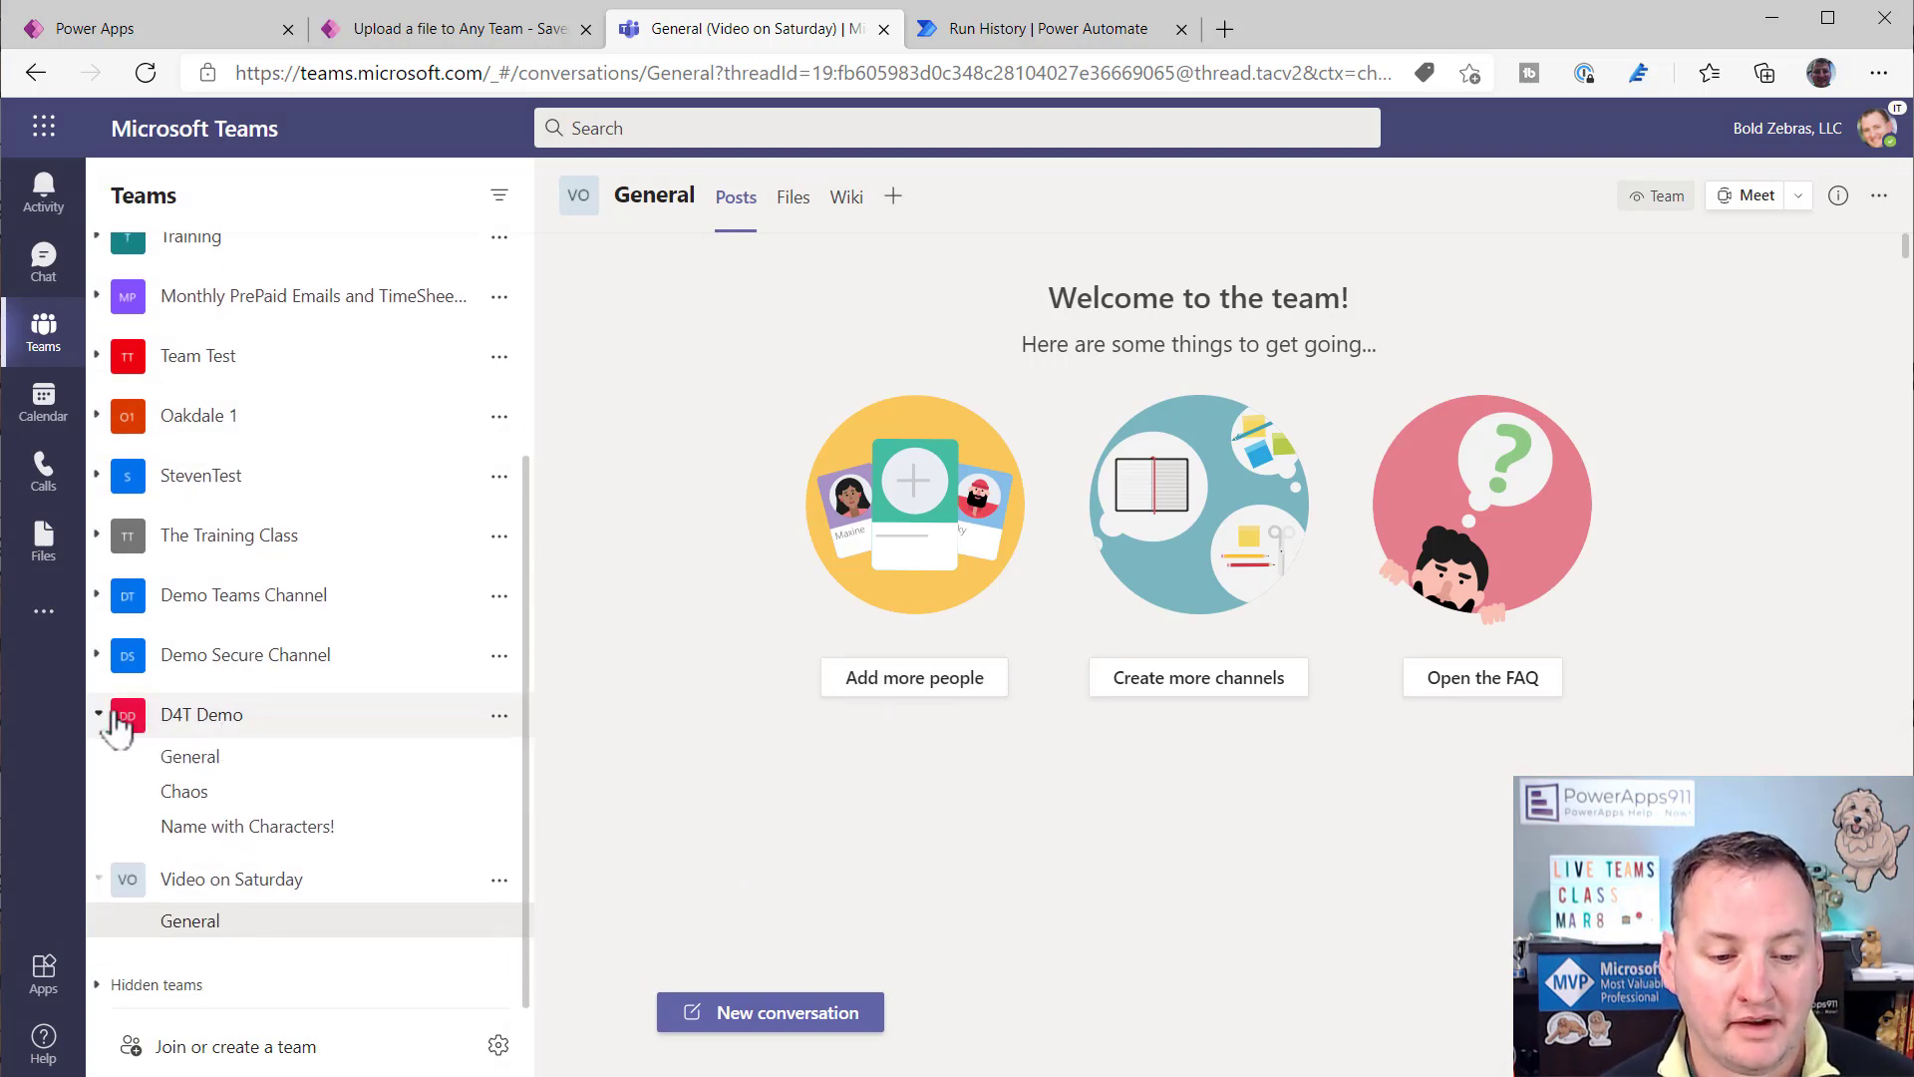
- Collapse the D4T Demo team and open the Video on Saturday team's General channel files in SharePoint
{"action": "left_click", "coordinate": [133, 716]}
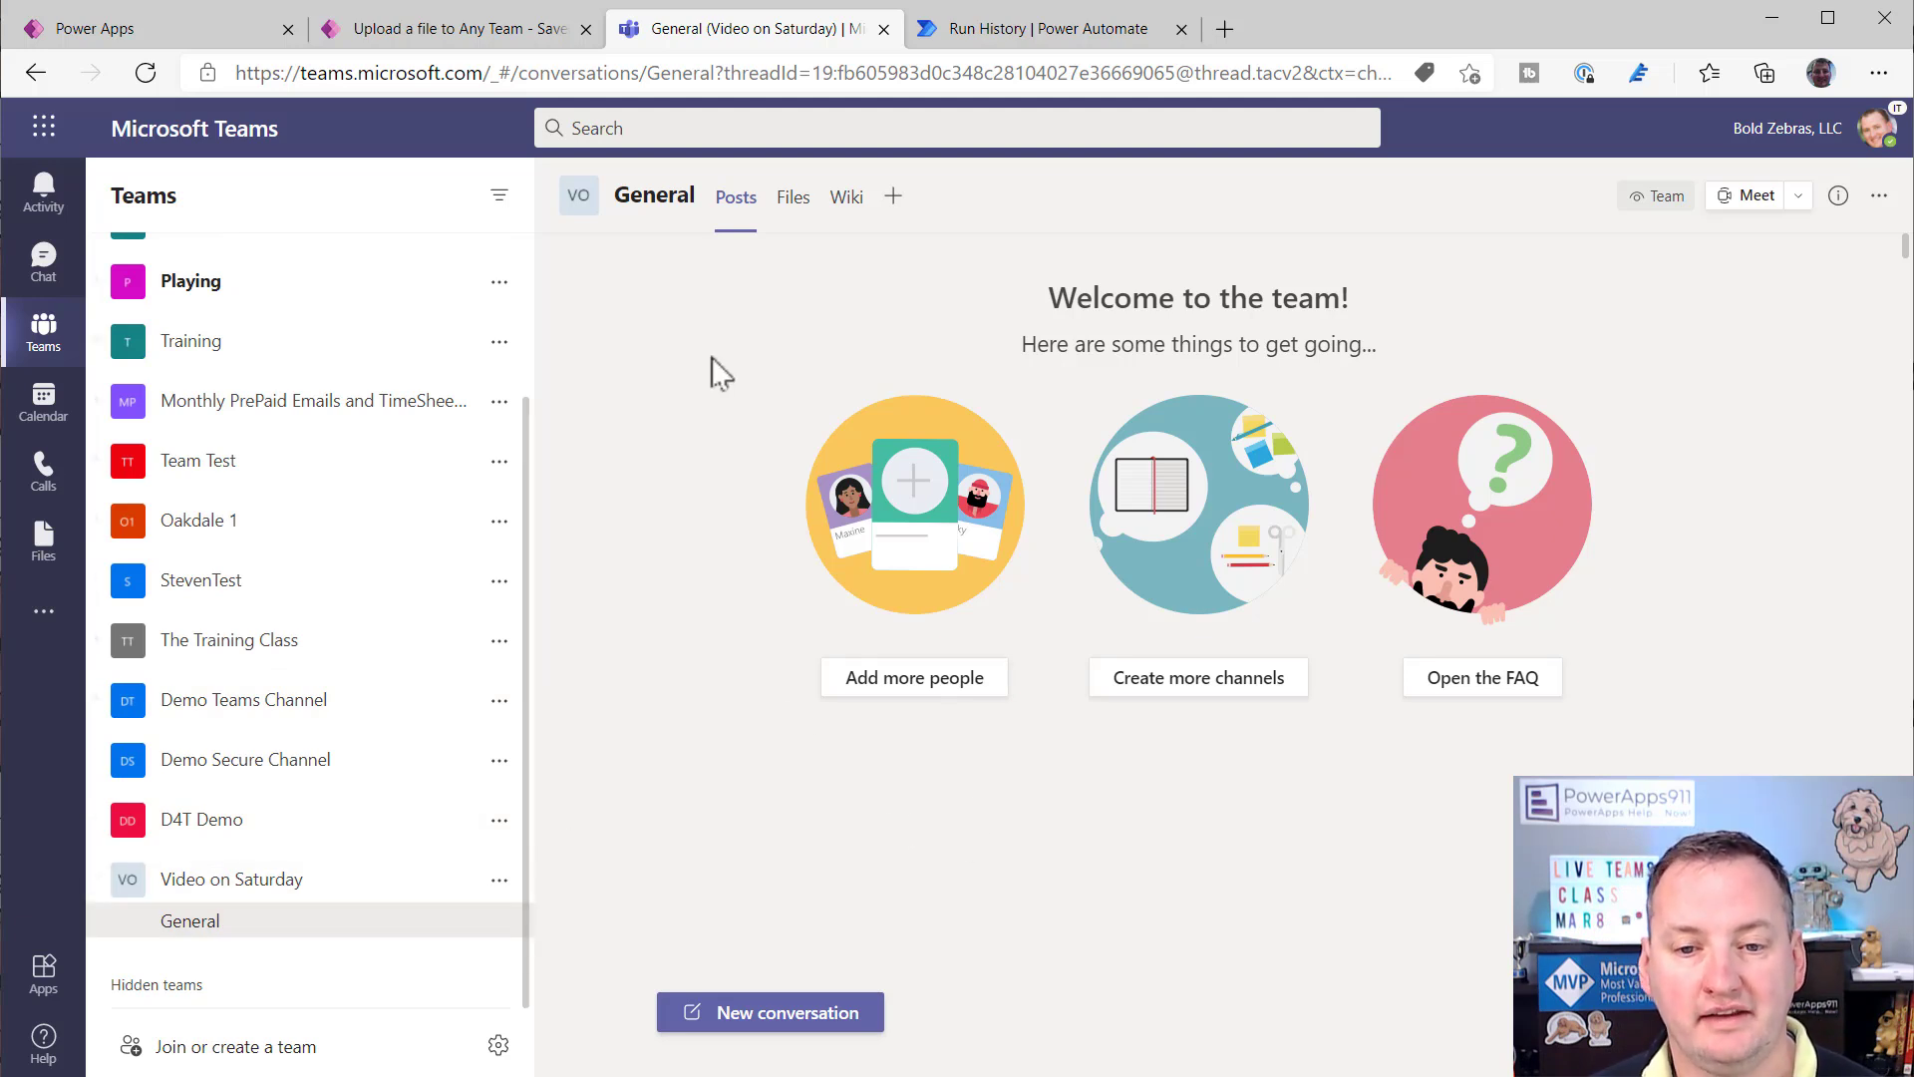
{"action": "left_click", "coordinate": [803, 204]}
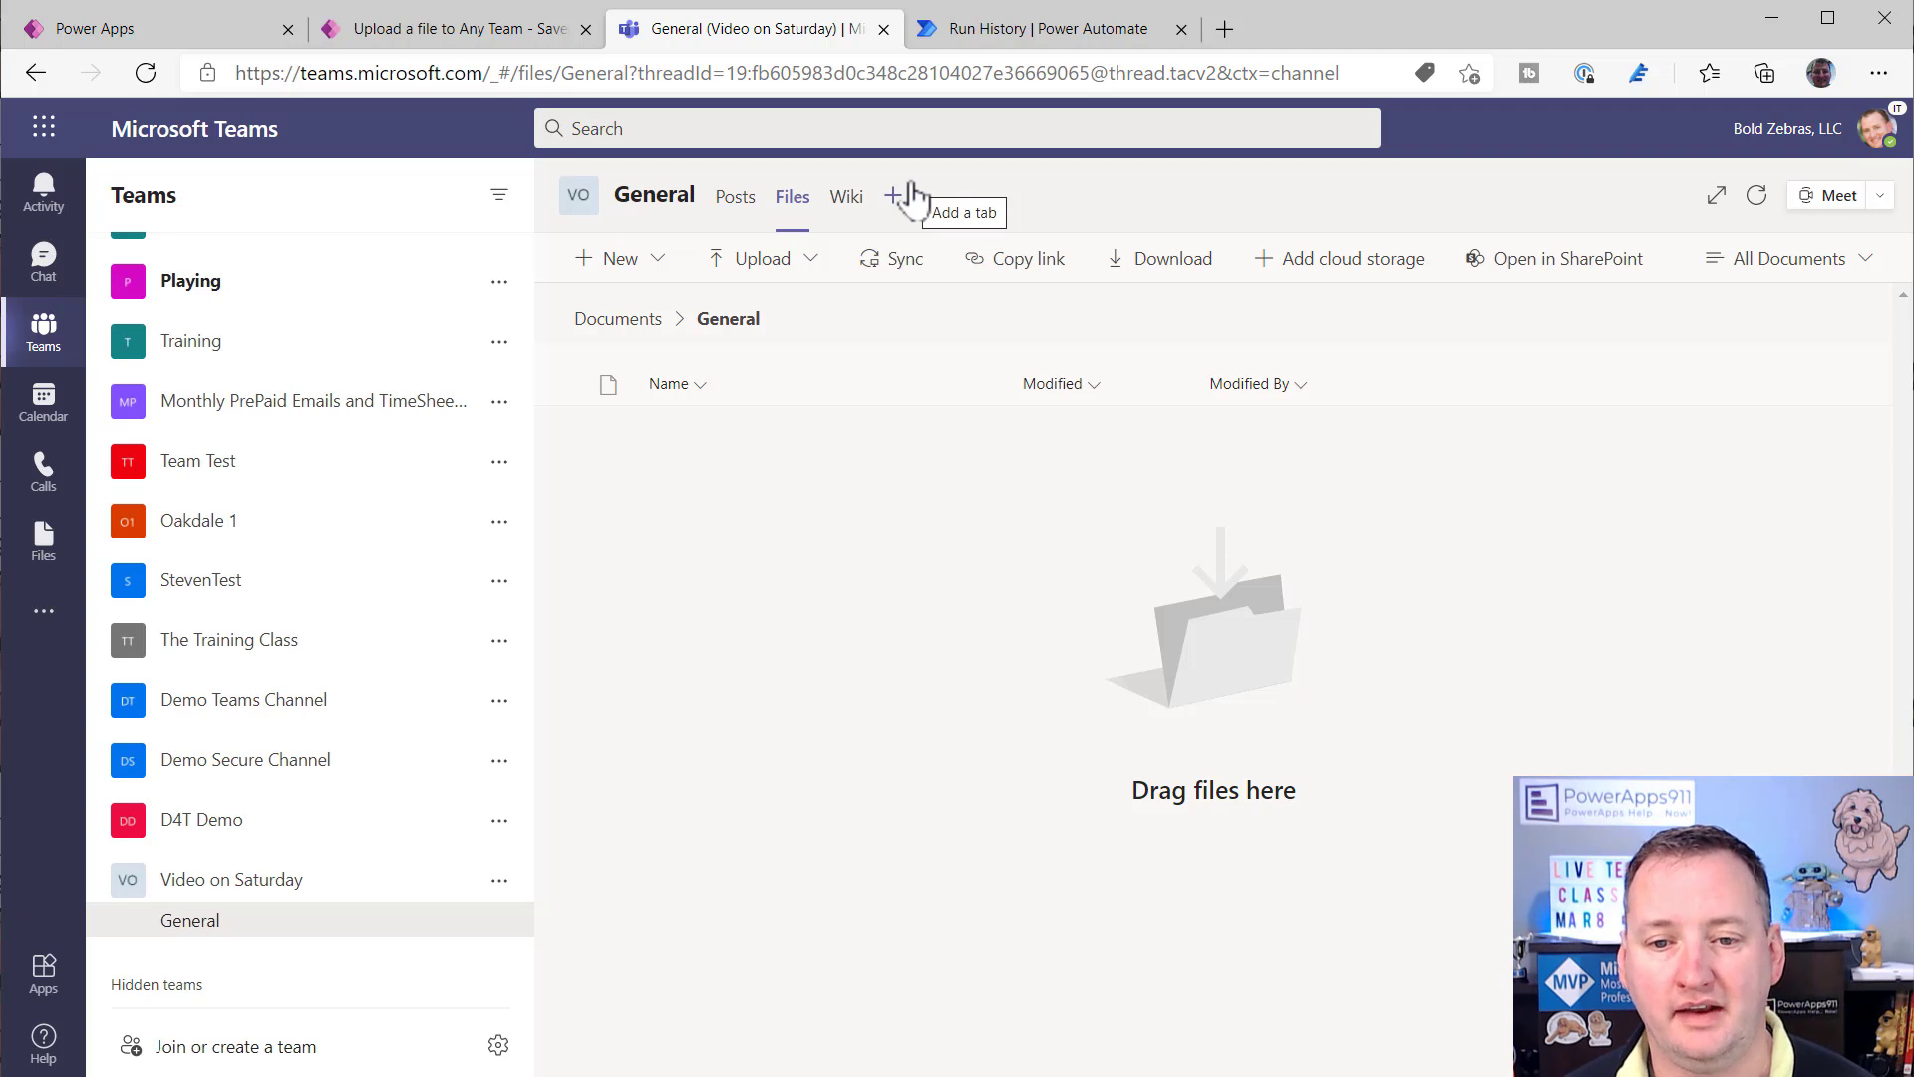
{"action": "left_click", "coordinate": [1555, 263]}
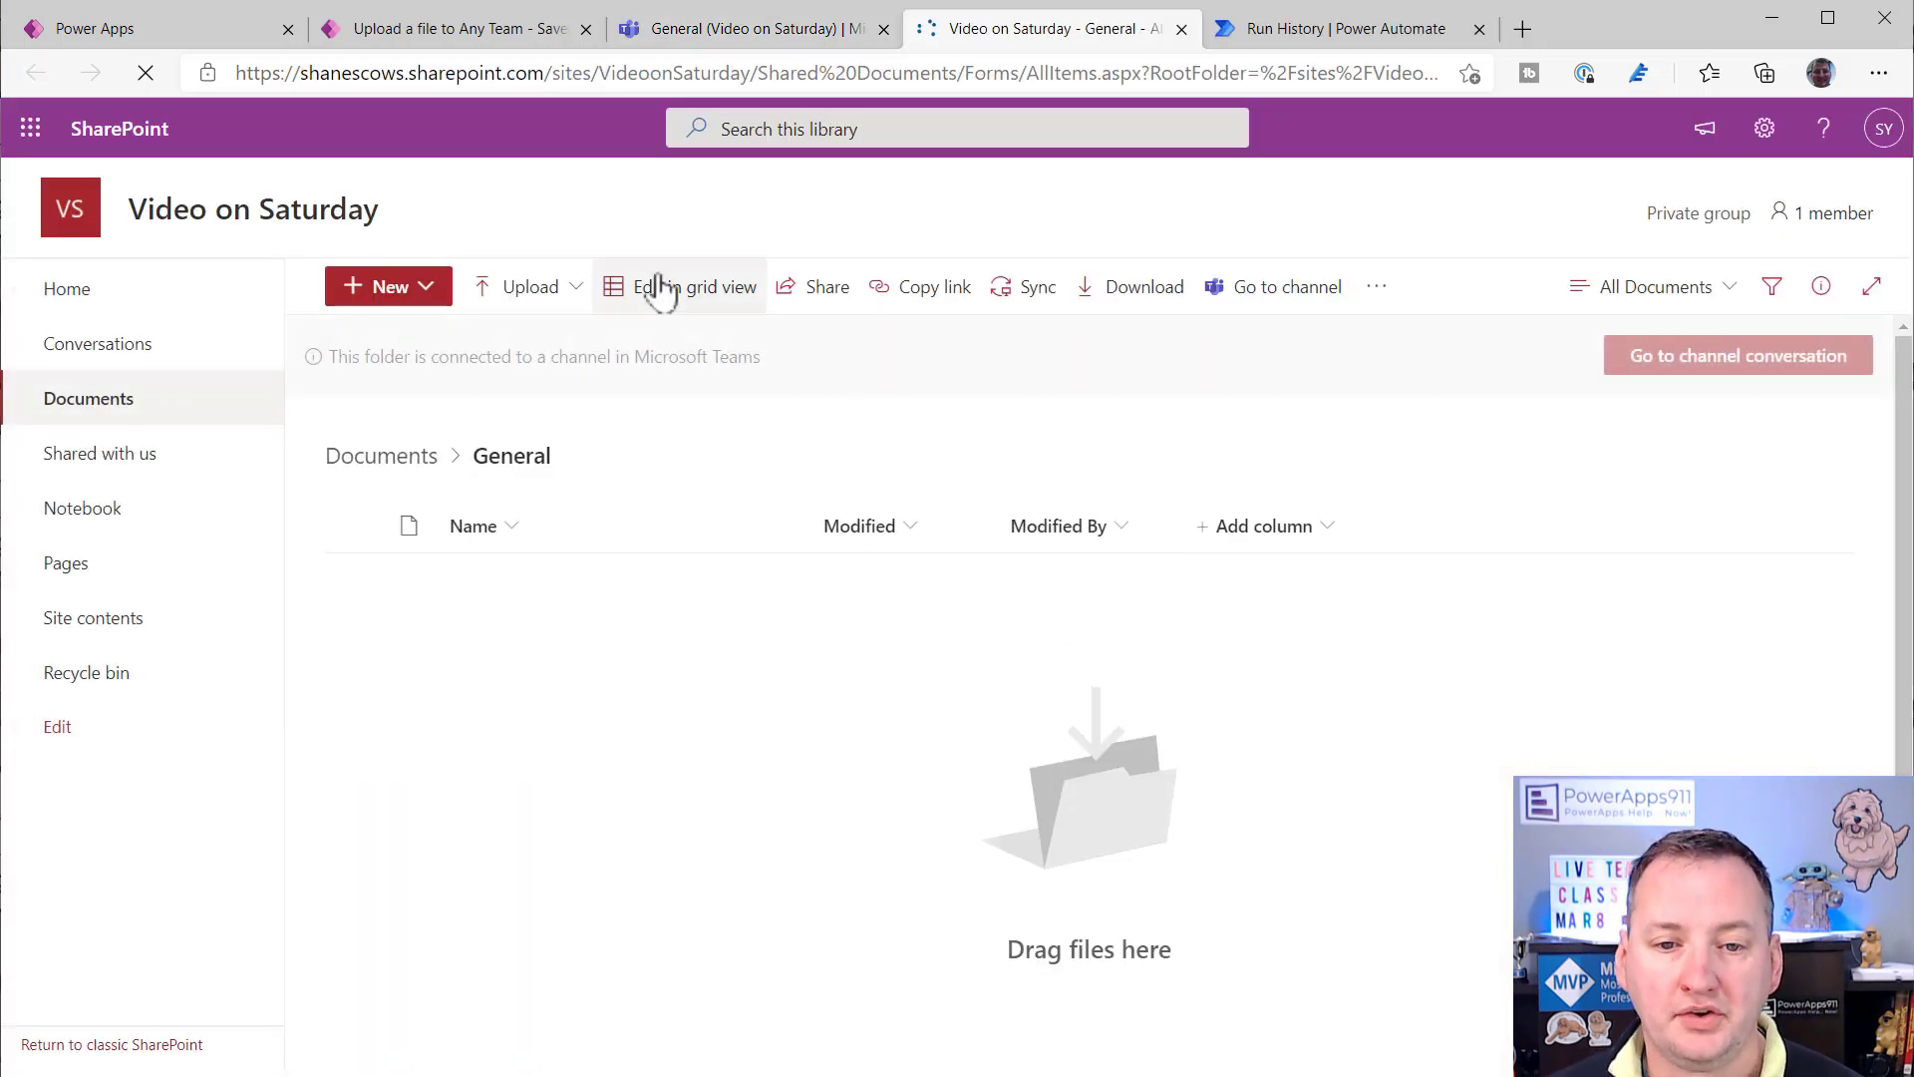
- Examine the site and library names in the SharePoint address, and go up to the root of the Documents library
{"action": "left_click_drag", "start_coordinate": [599, 72], "coordinate": [748, 75]}
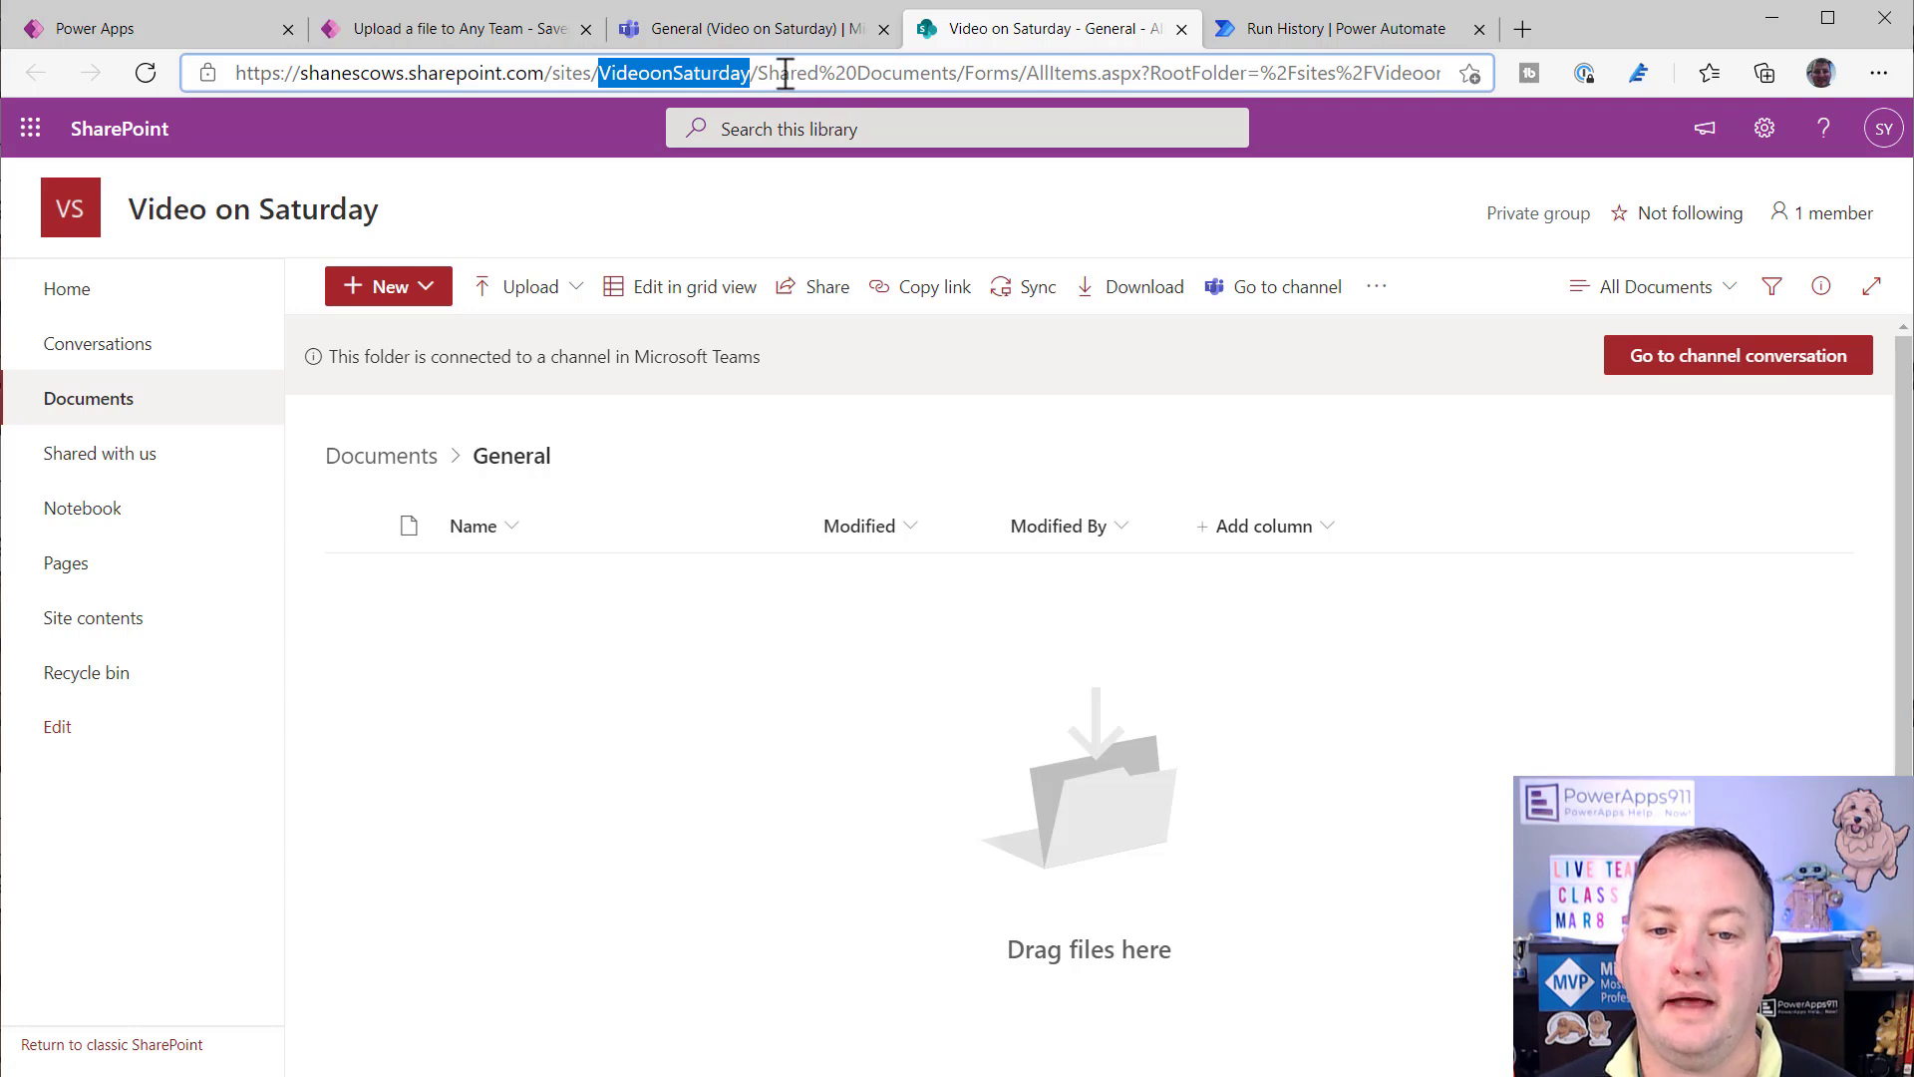
{"action": "left_click_drag", "start_coordinate": [760, 74], "coordinate": [961, 75]}
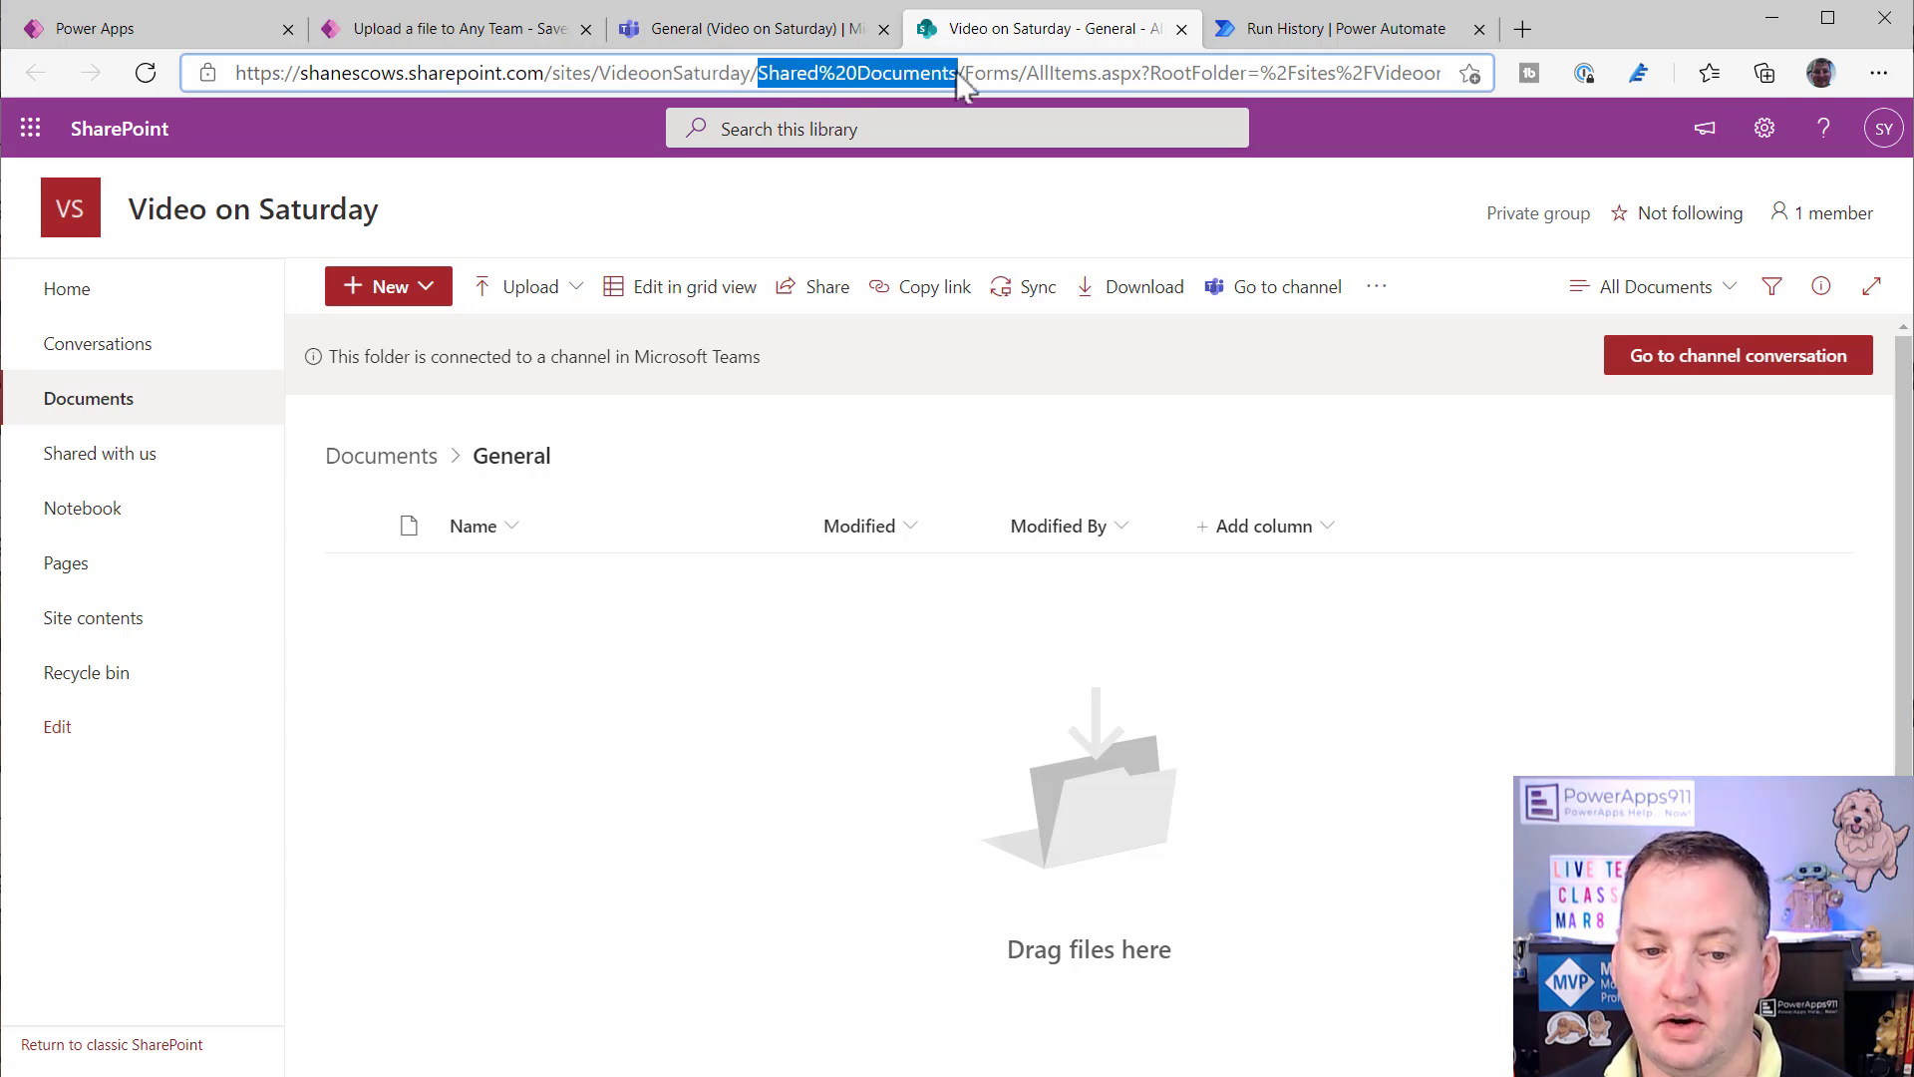
{"action": "left_click", "coordinate": [805, 716]}
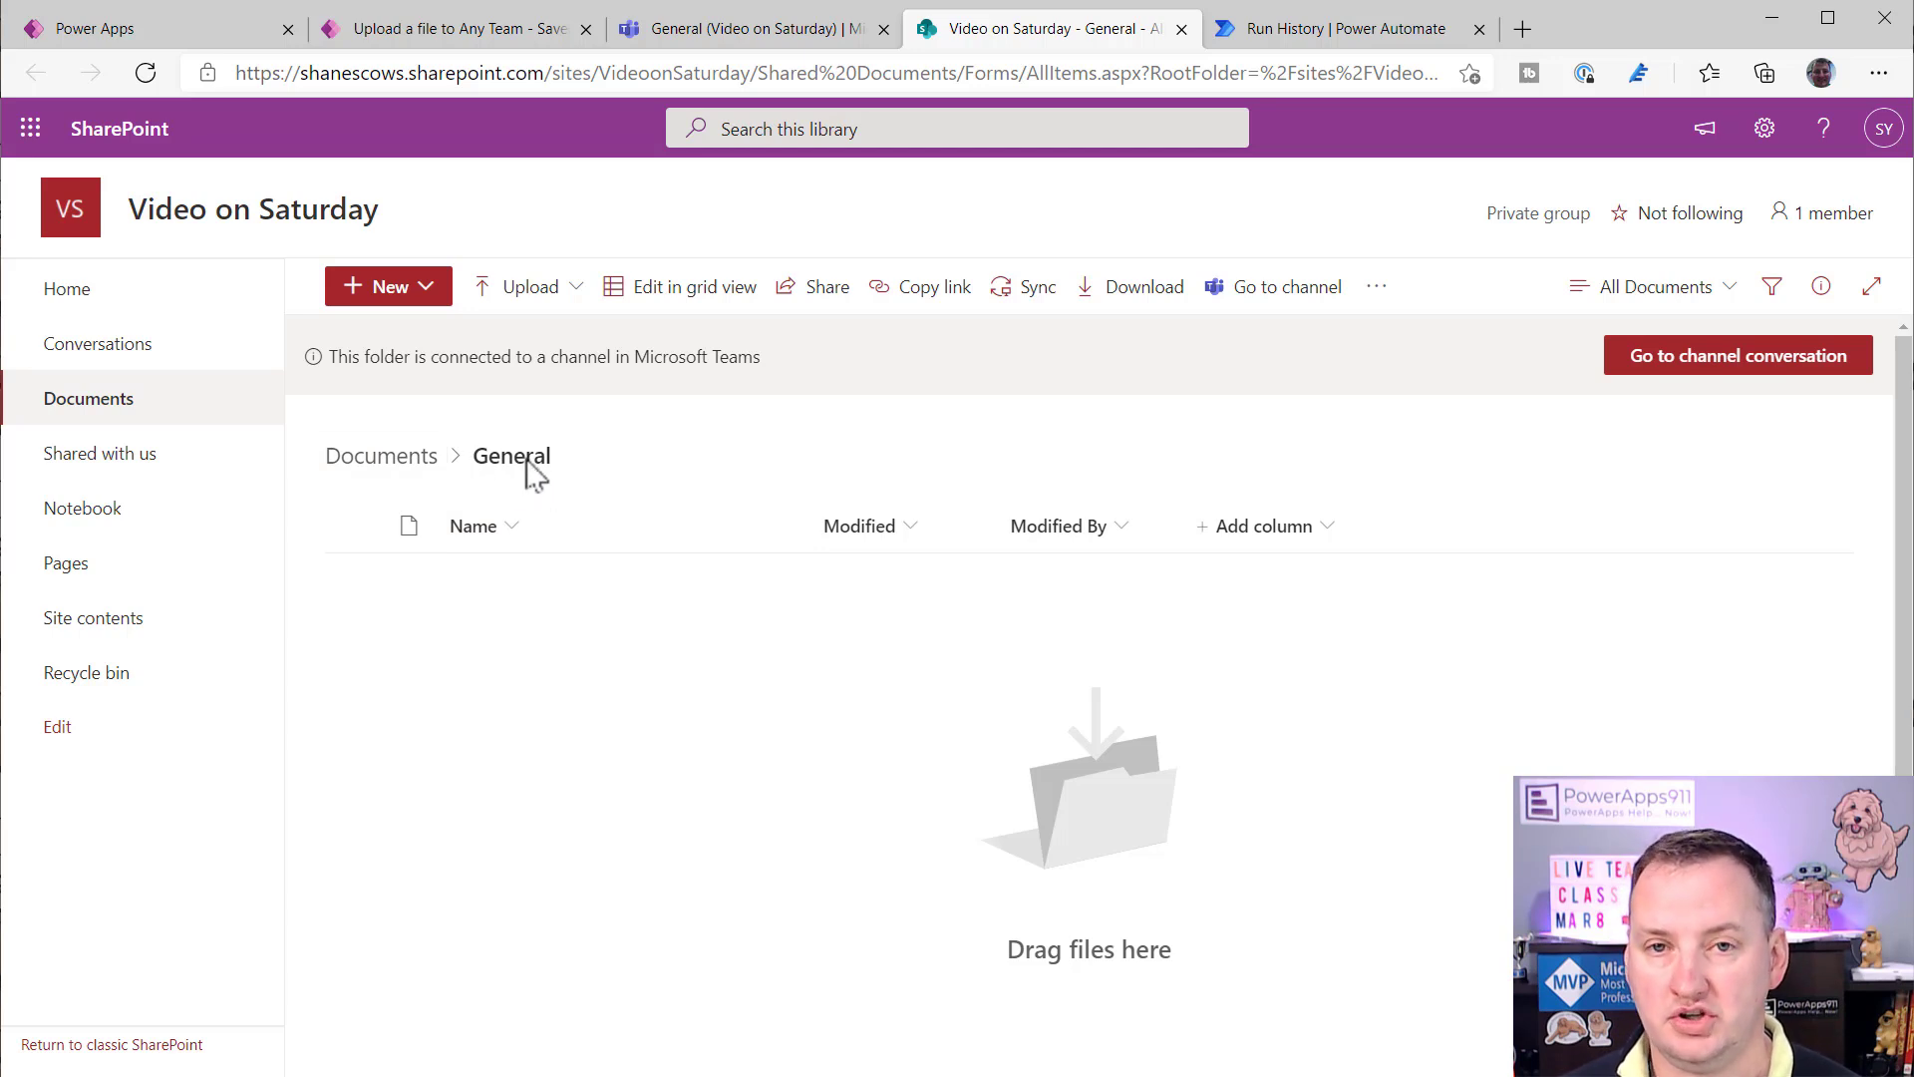
{"action": "left_click", "coordinate": [411, 462]}
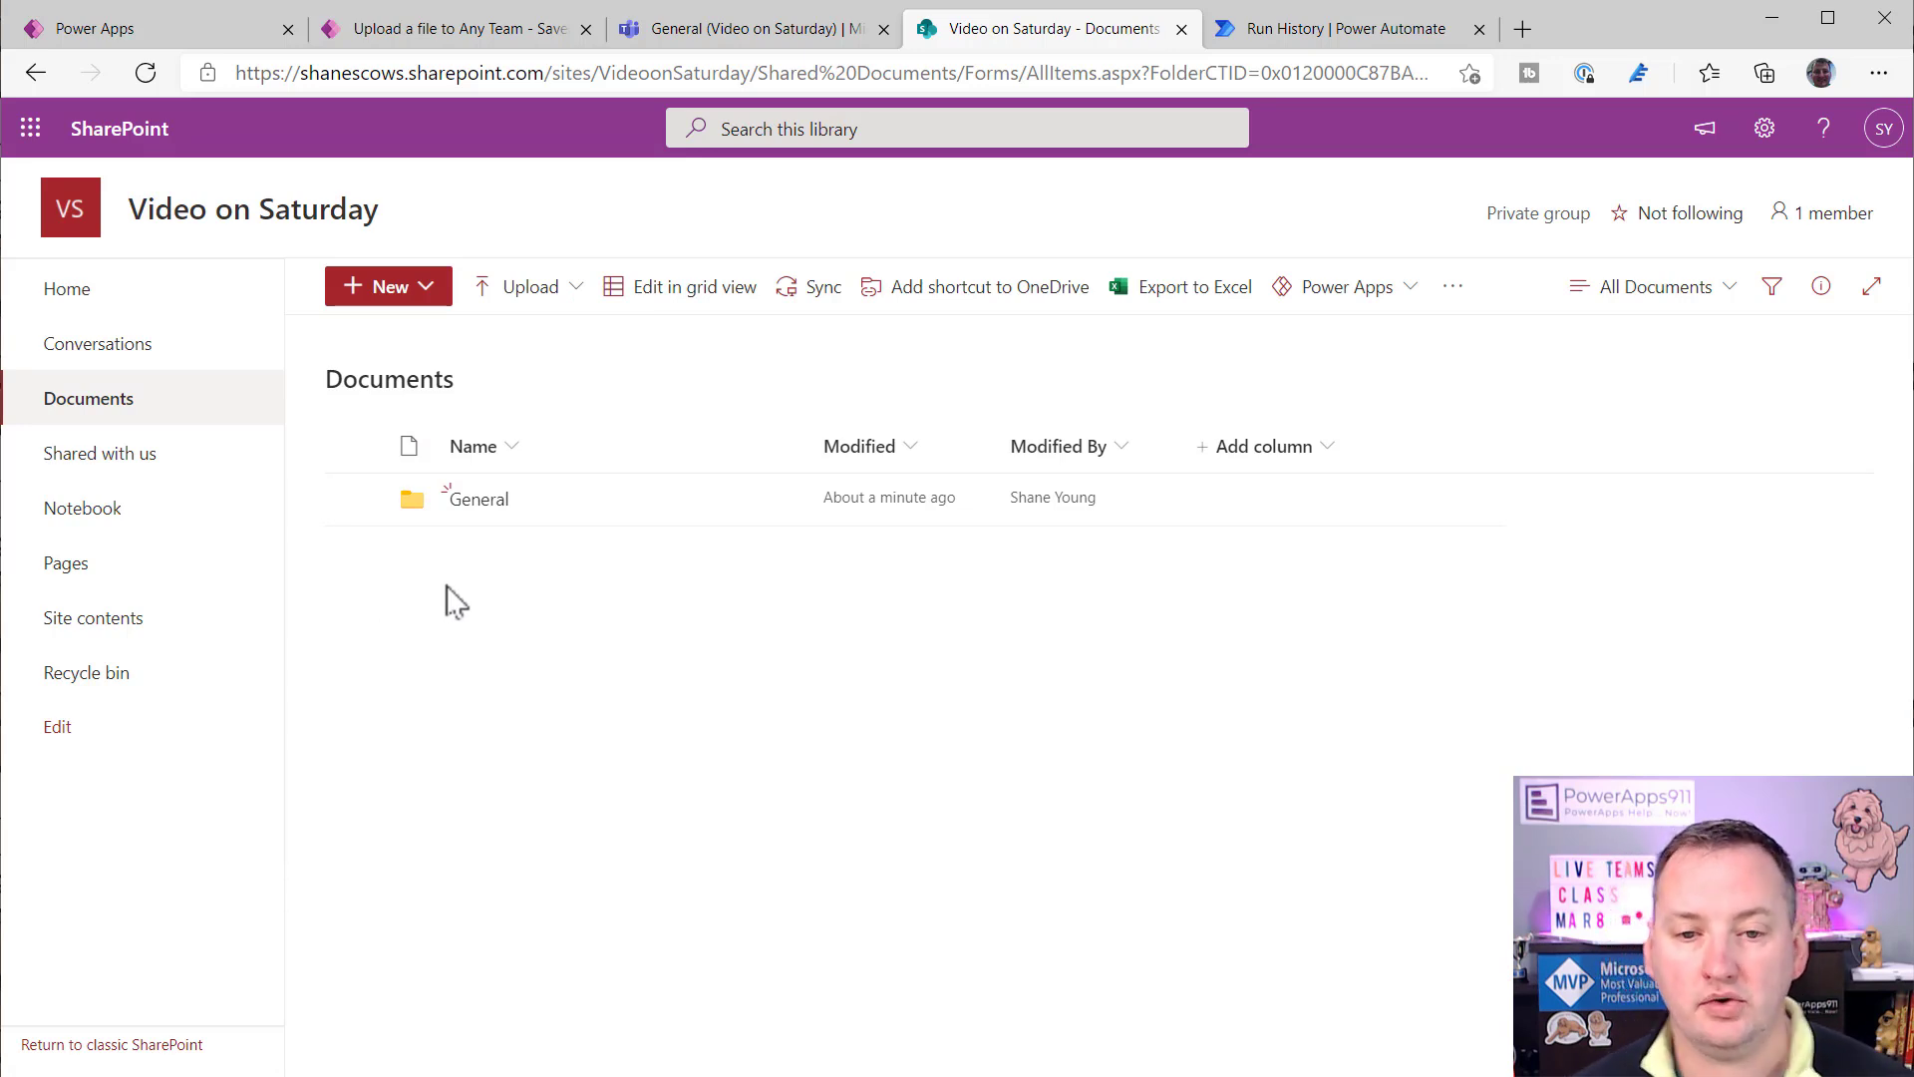
- Add a standard channel named Cartoon Channel to the Video on Saturday team in Teams, and reload the team's SharePoint document library
{"action": "left_click", "coordinate": [720, 35]}
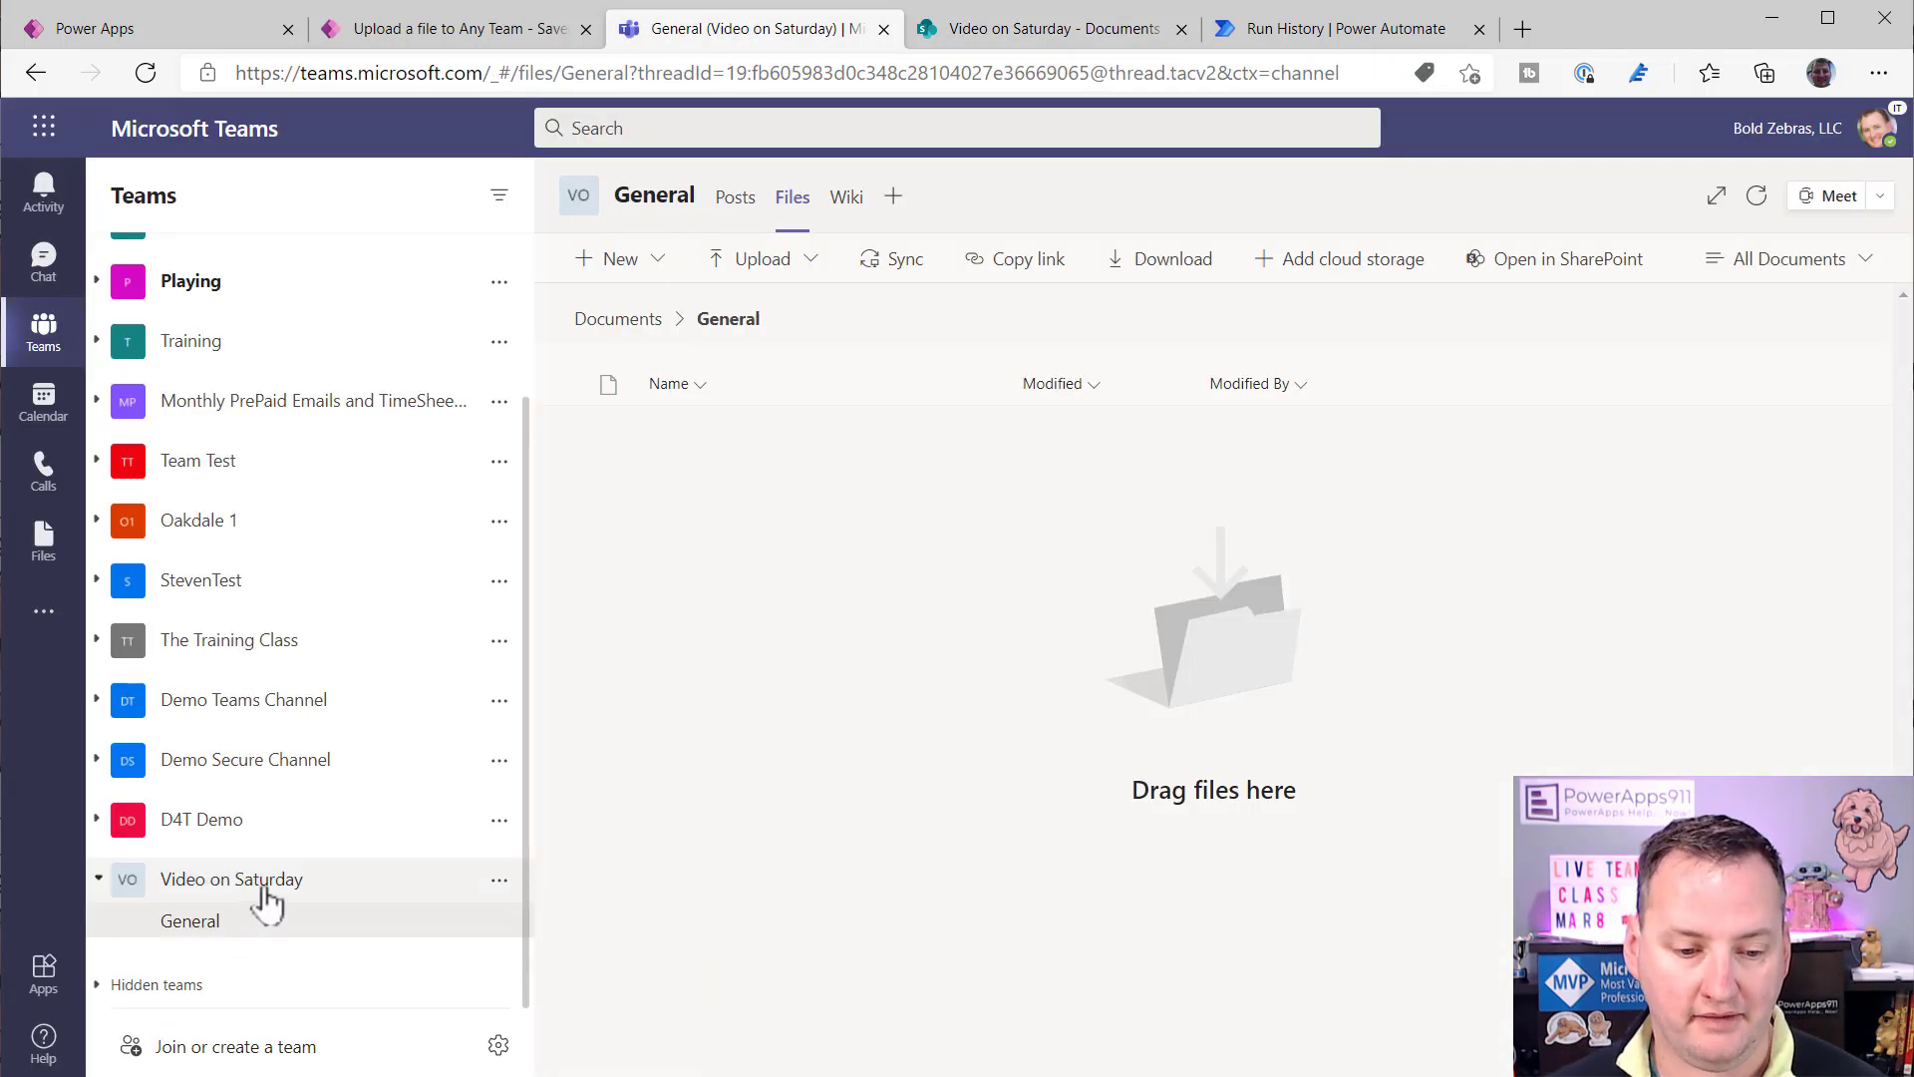
{"action": "left_click", "coordinate": [498, 879]}
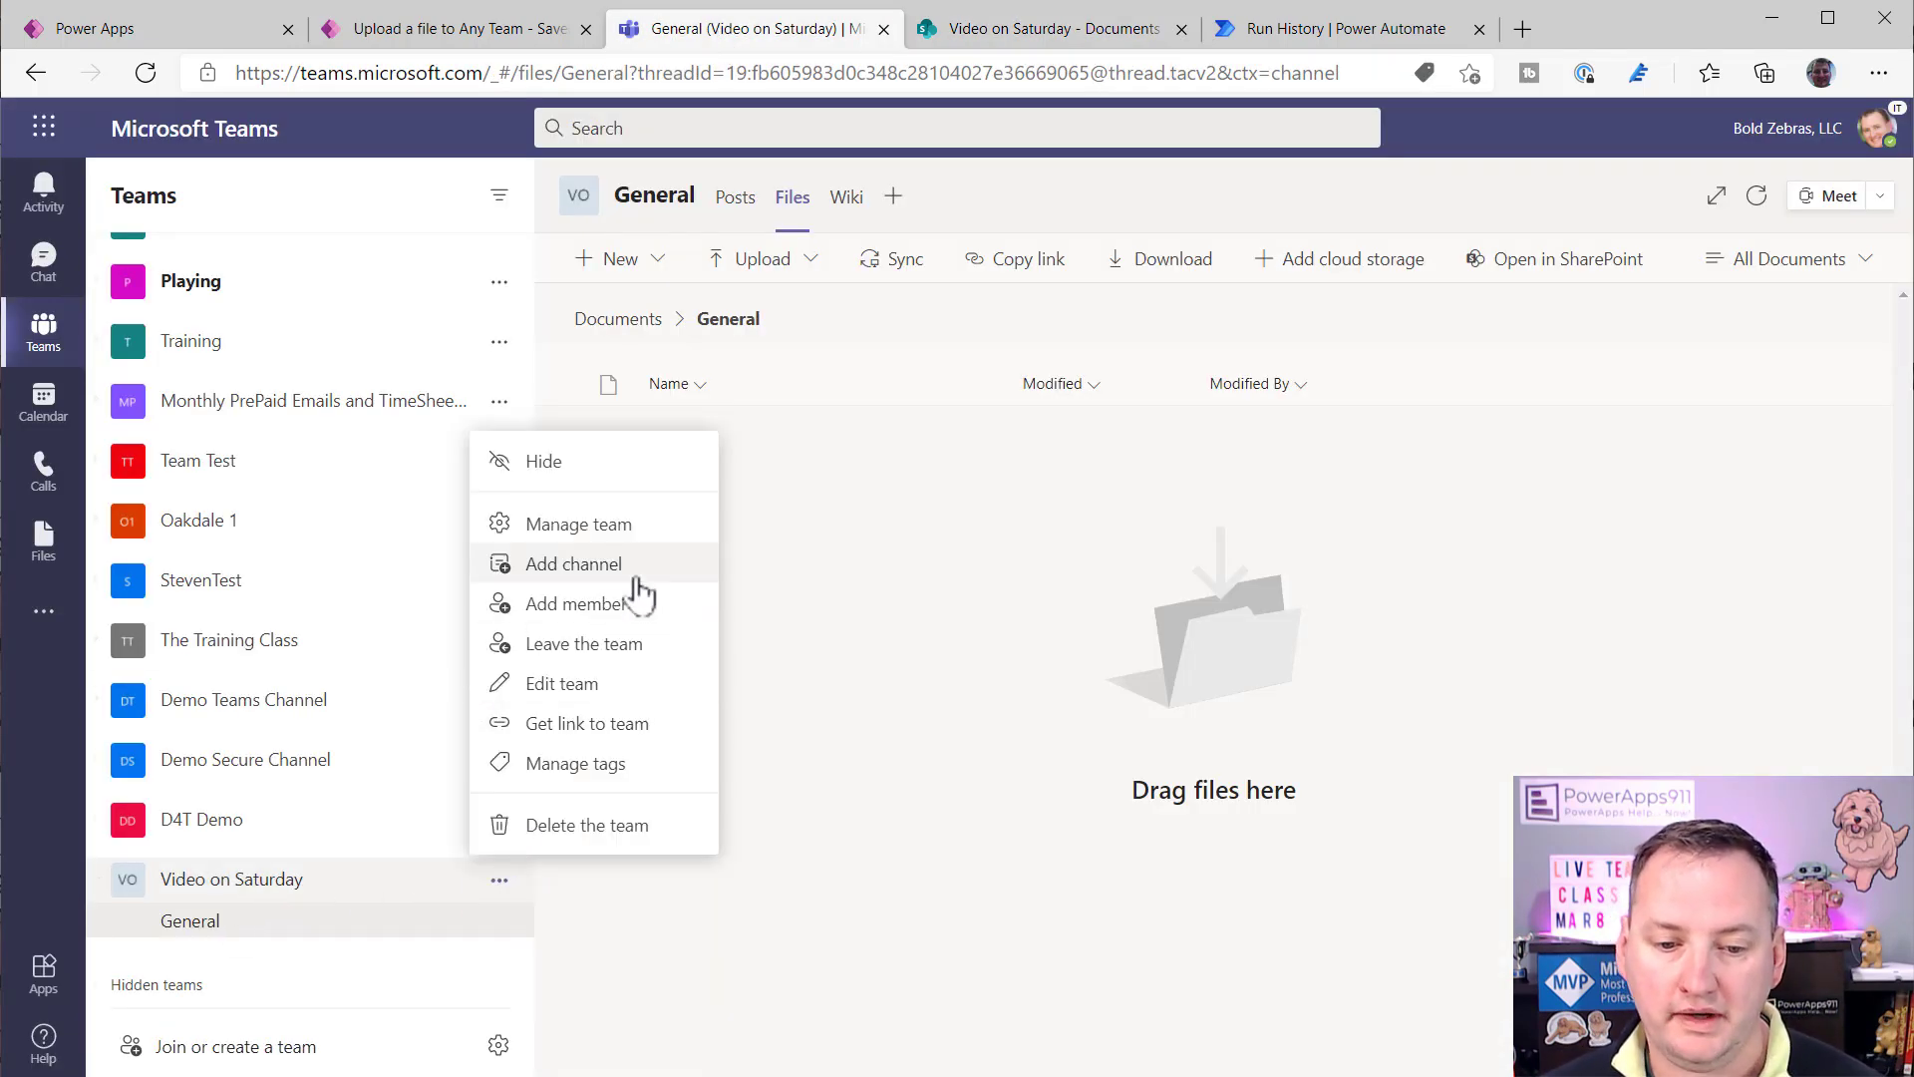
{"action": "left_click", "coordinate": [608, 566]}
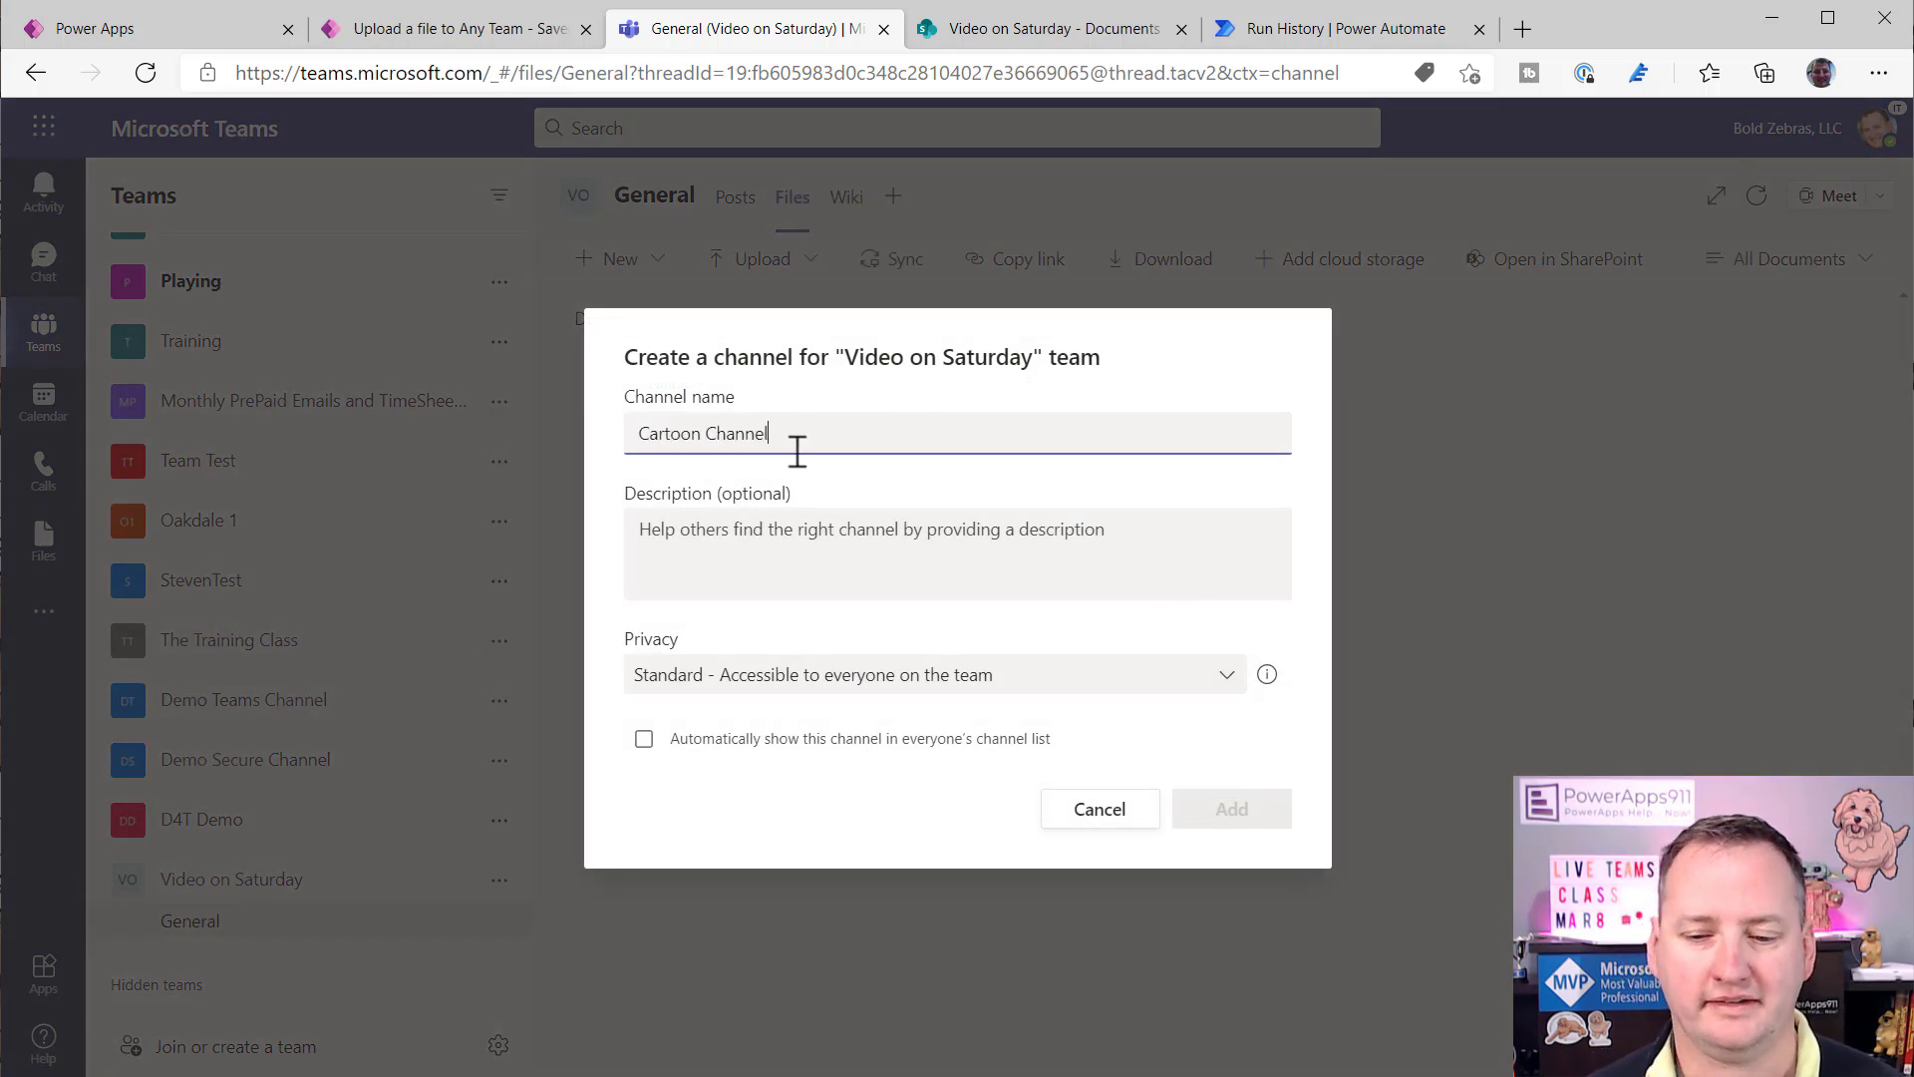
{"action": "left_click", "coordinate": [1233, 815]}
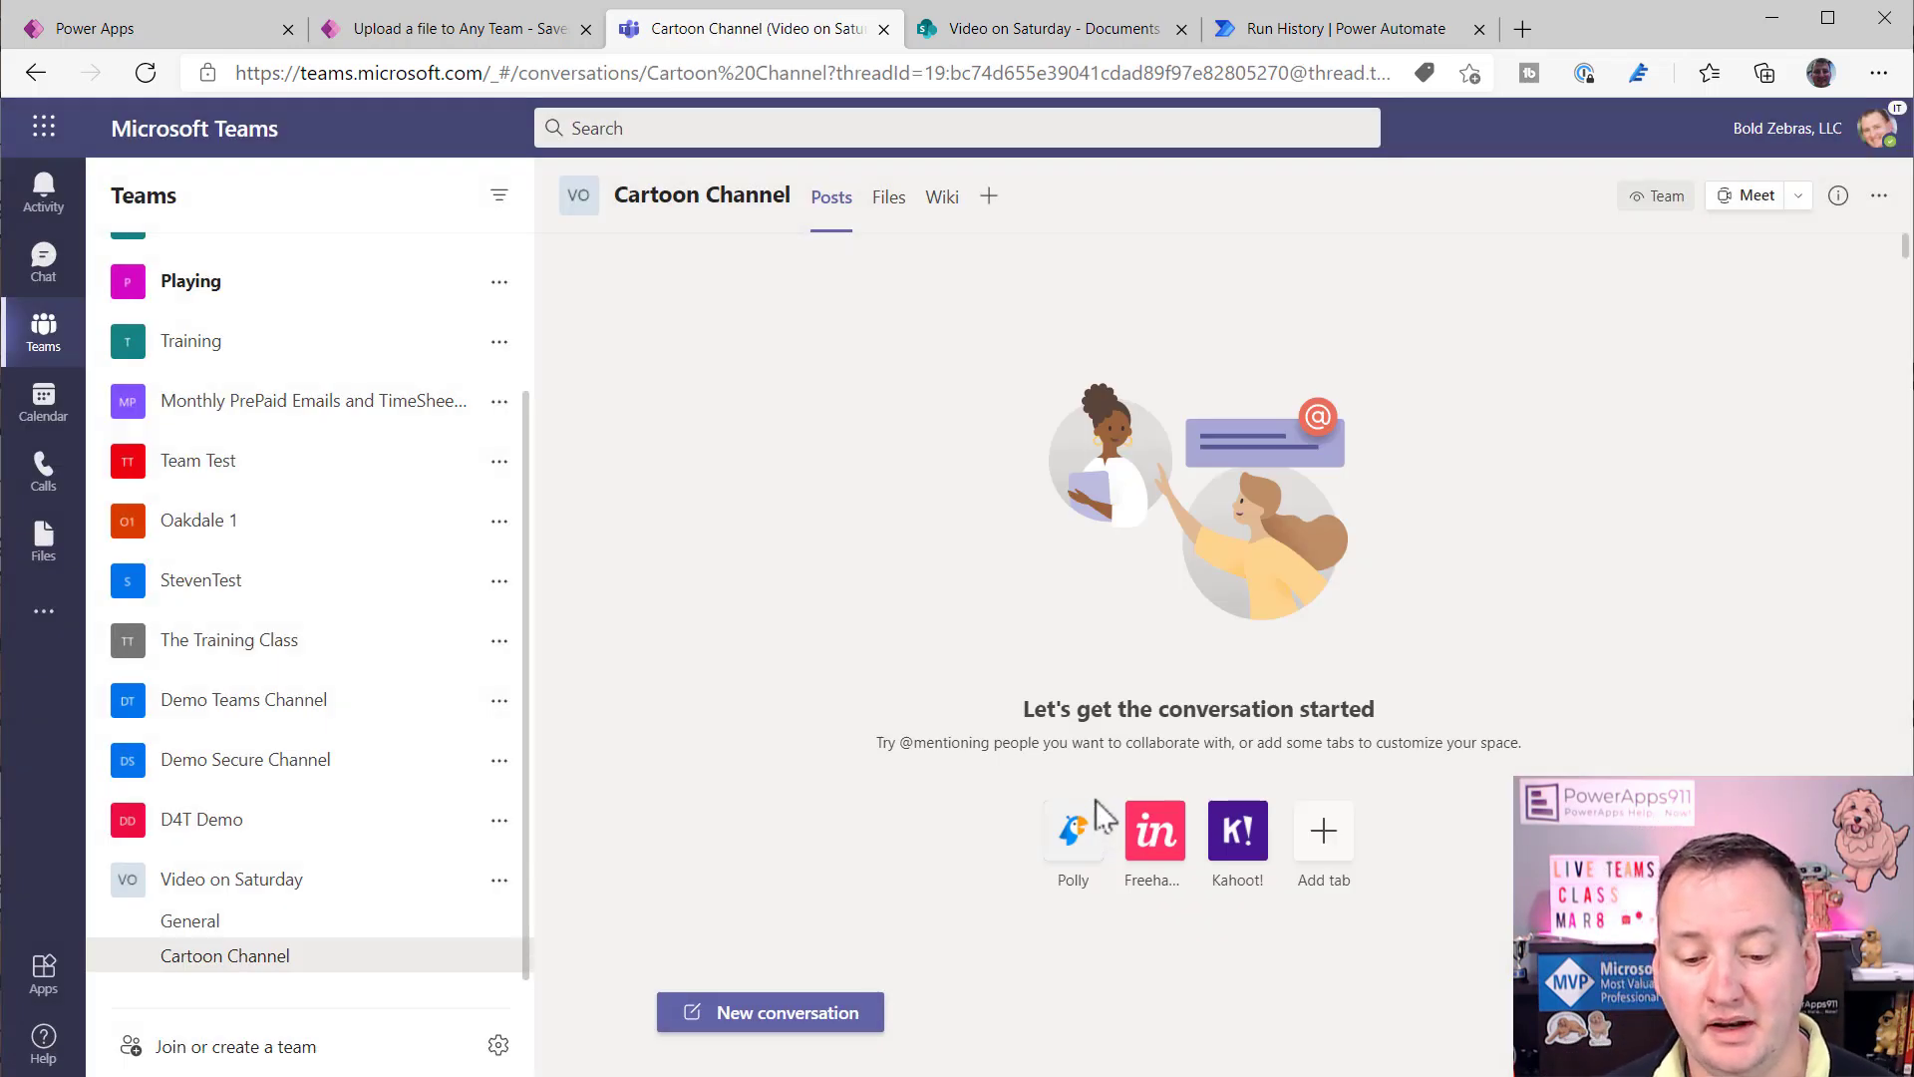
{"action": "left_click", "coordinate": [1024, 37]}
{"action": "left_click", "coordinate": [145, 74]}
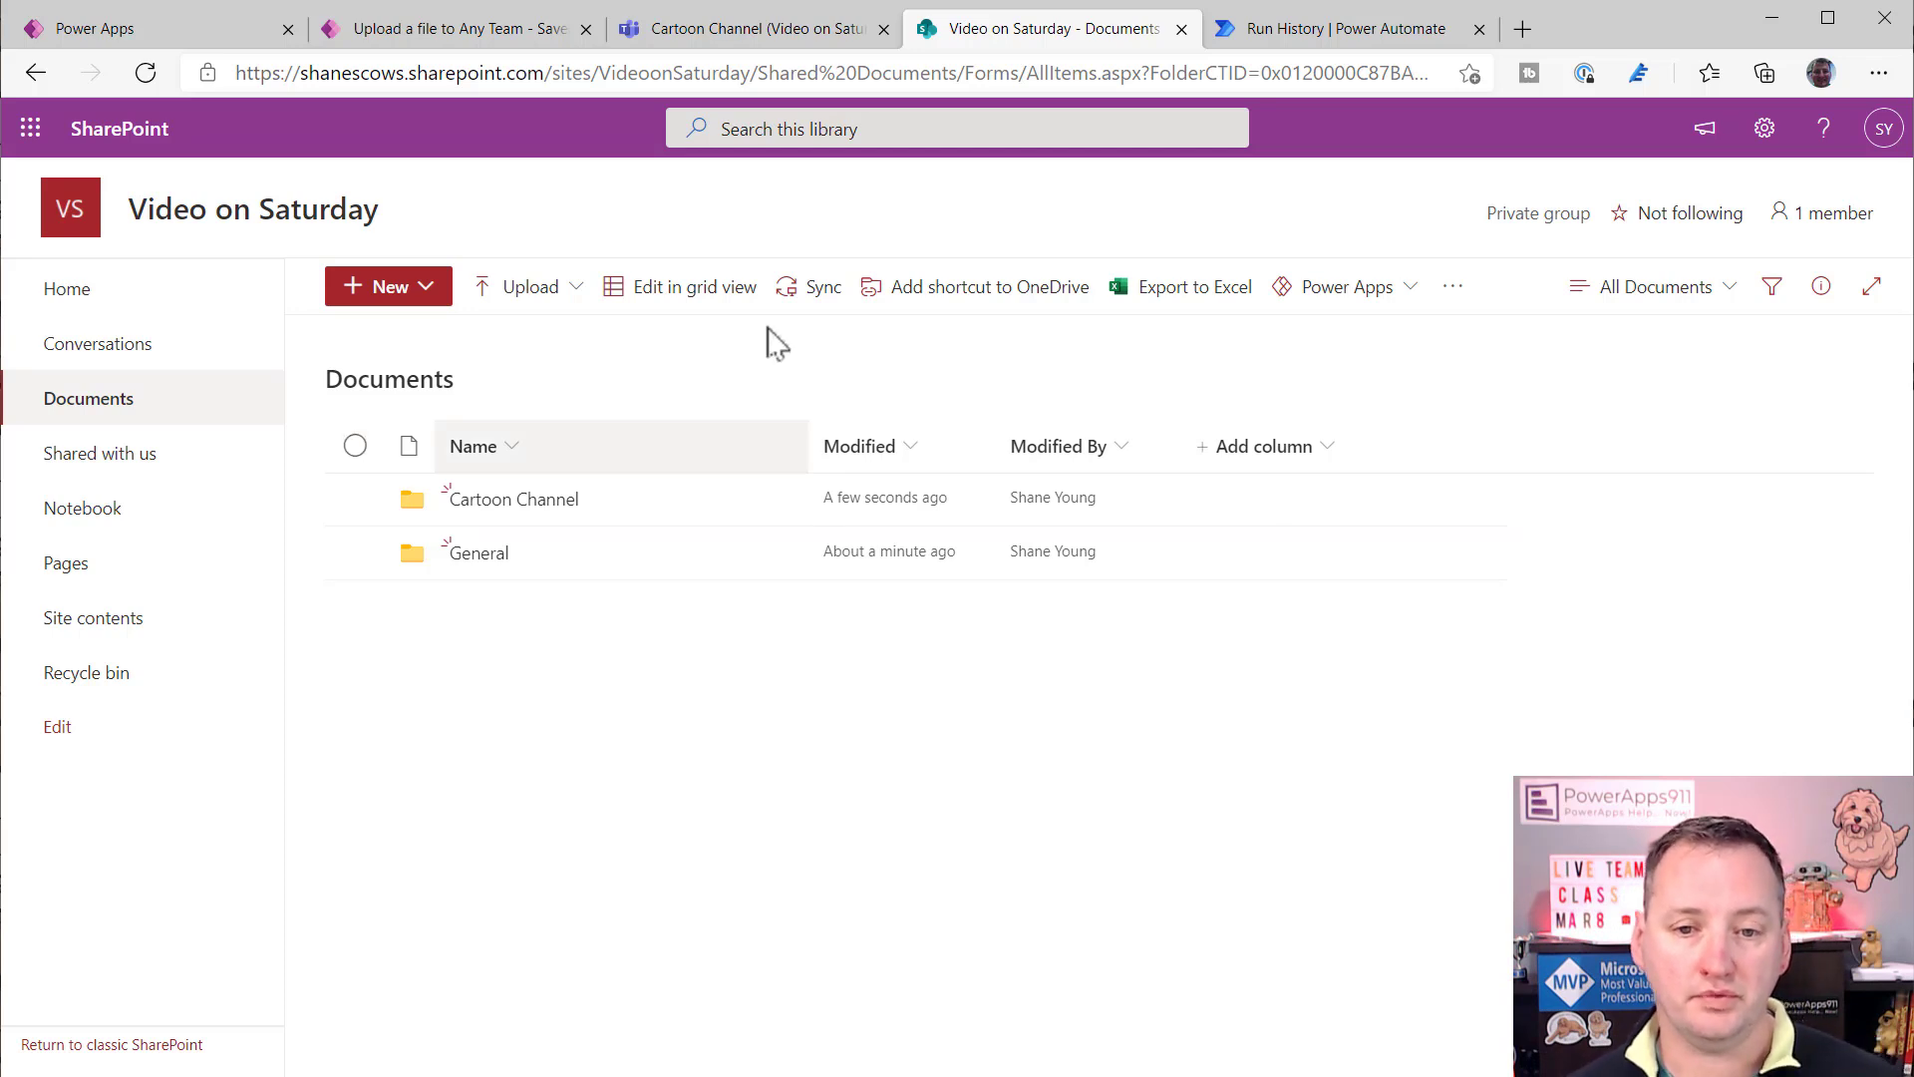
- Upload the Chewy Kiss picture to the Cartoon Channel's files in Teams, and open the Cartoon Channel folder in the SharePoint library
{"action": "left_click", "coordinate": [783, 28]}
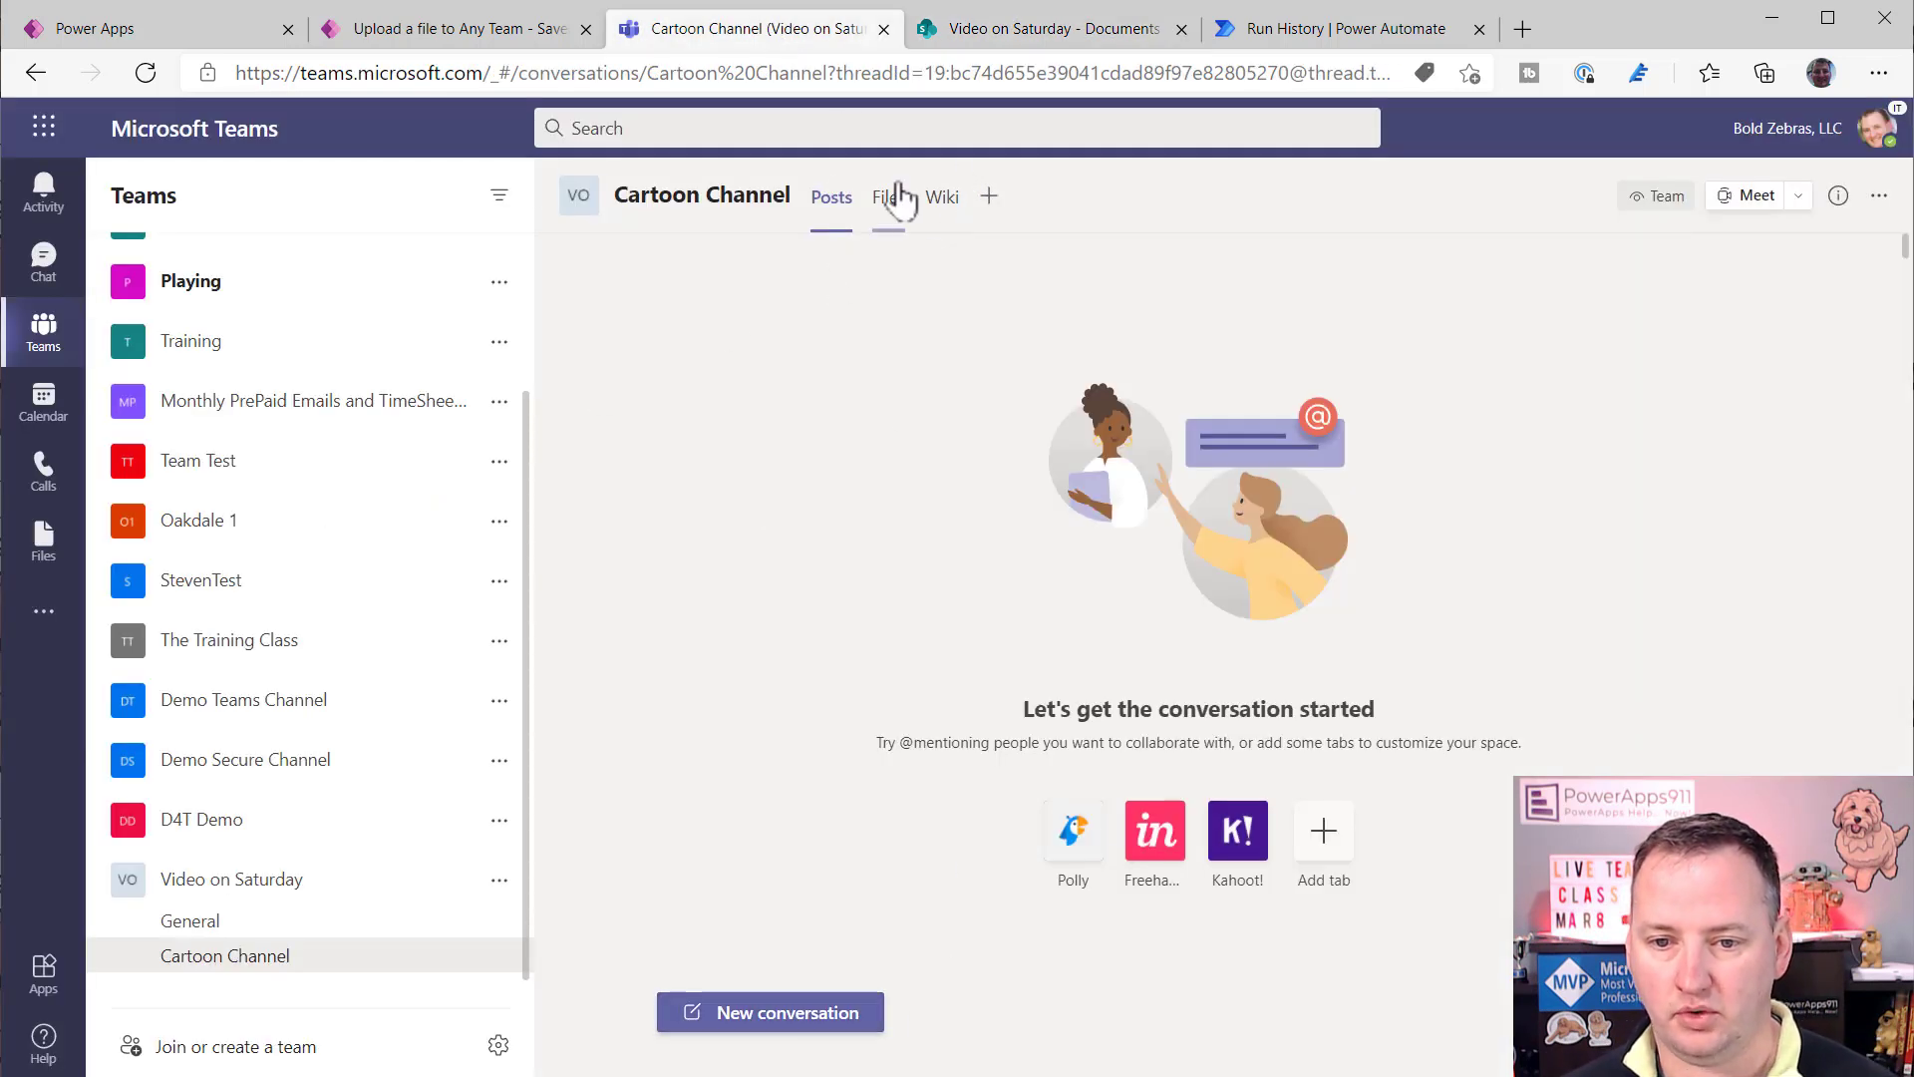
{"action": "left_click", "coordinate": [901, 199]}
{"action": "left_click", "coordinate": [660, 266]}
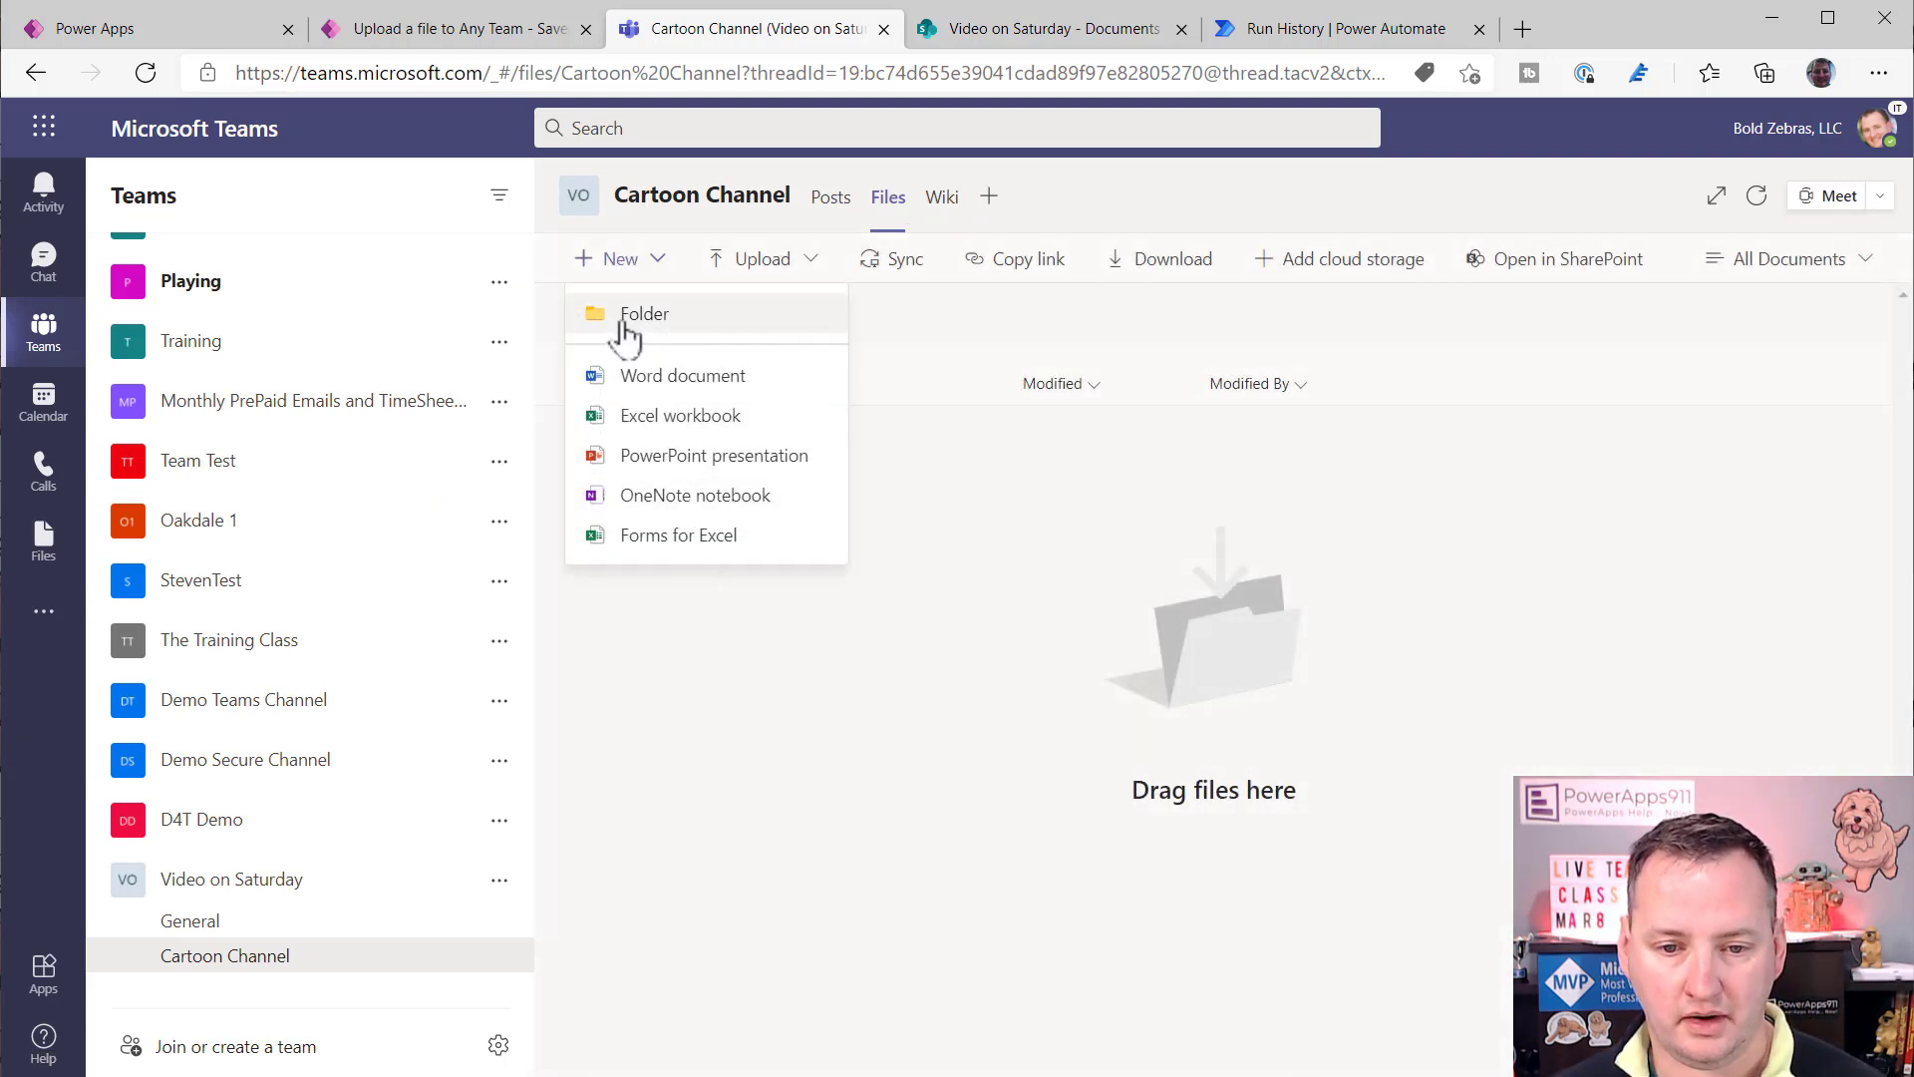
{"action": "left_click", "coordinate": [612, 277]}
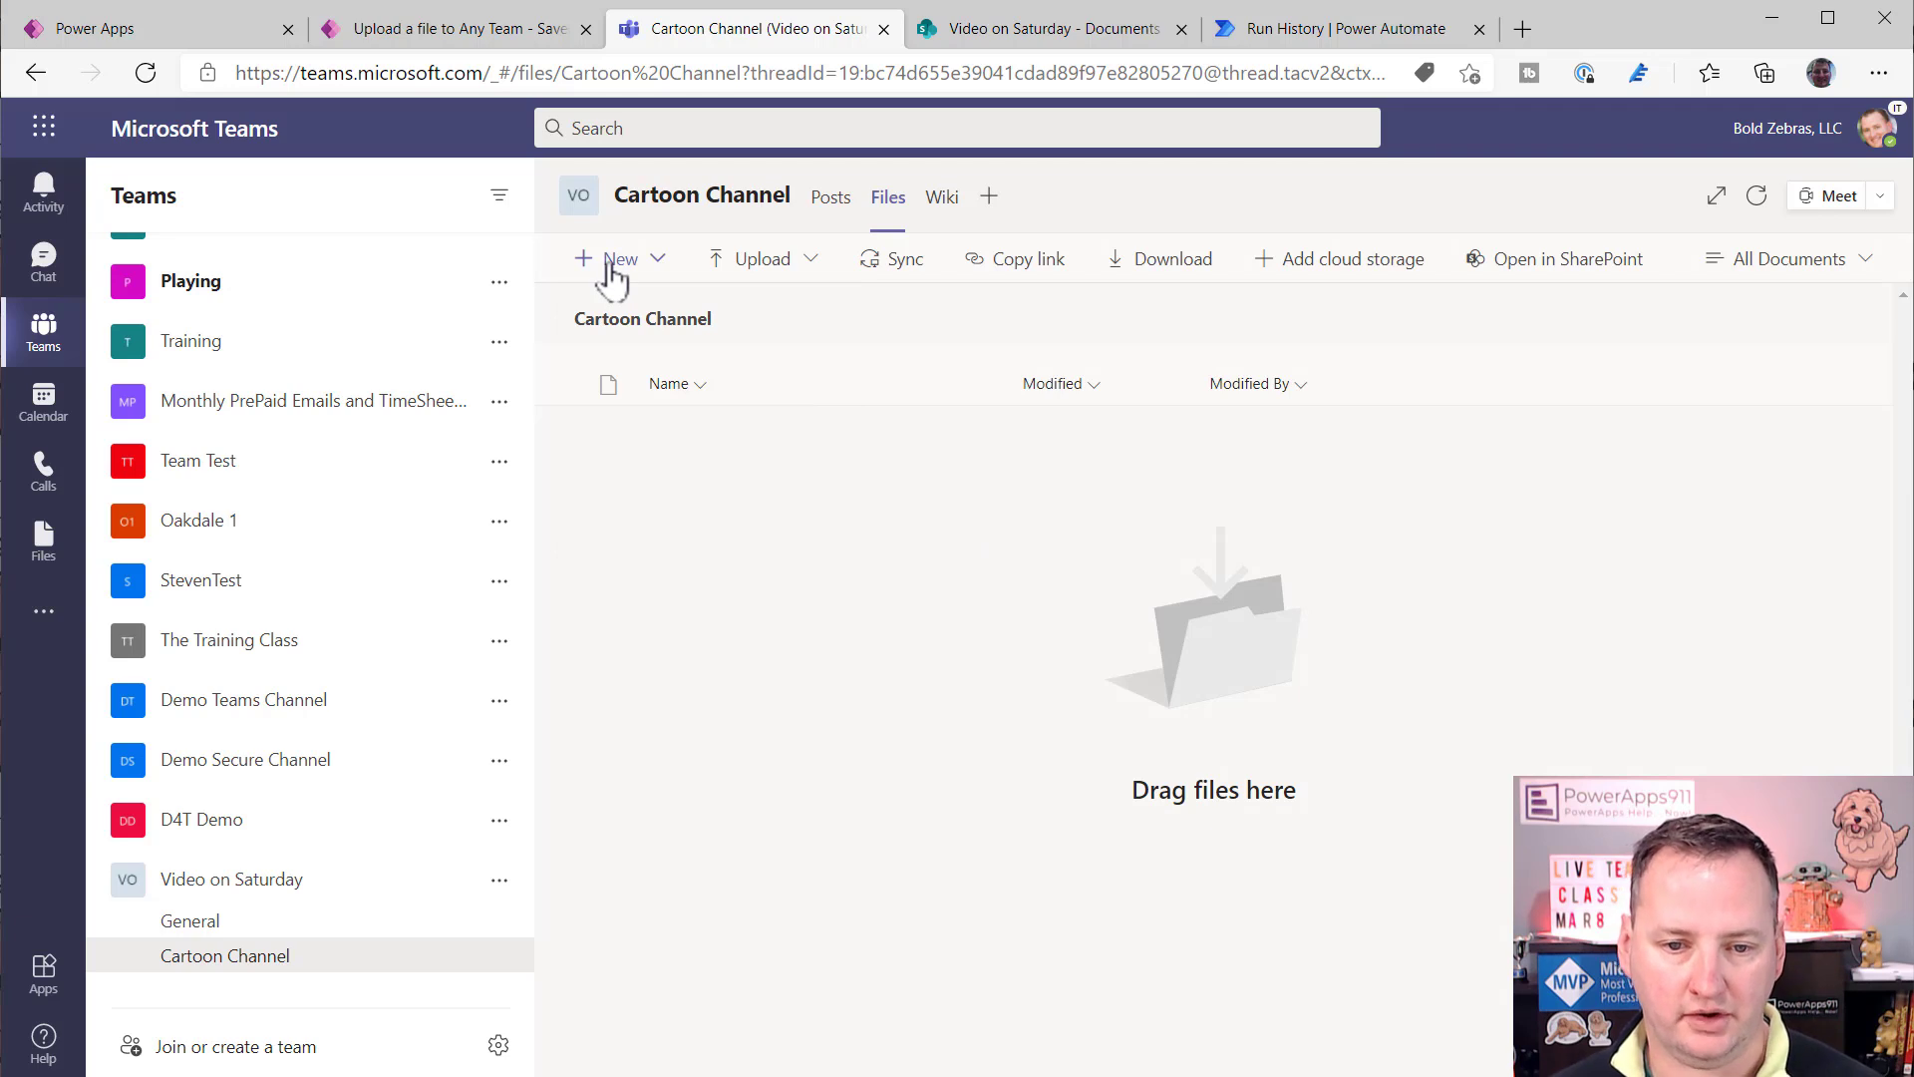
{"action": "left_click", "coordinate": [612, 277]}
{"action": "left_click", "coordinate": [616, 269]}
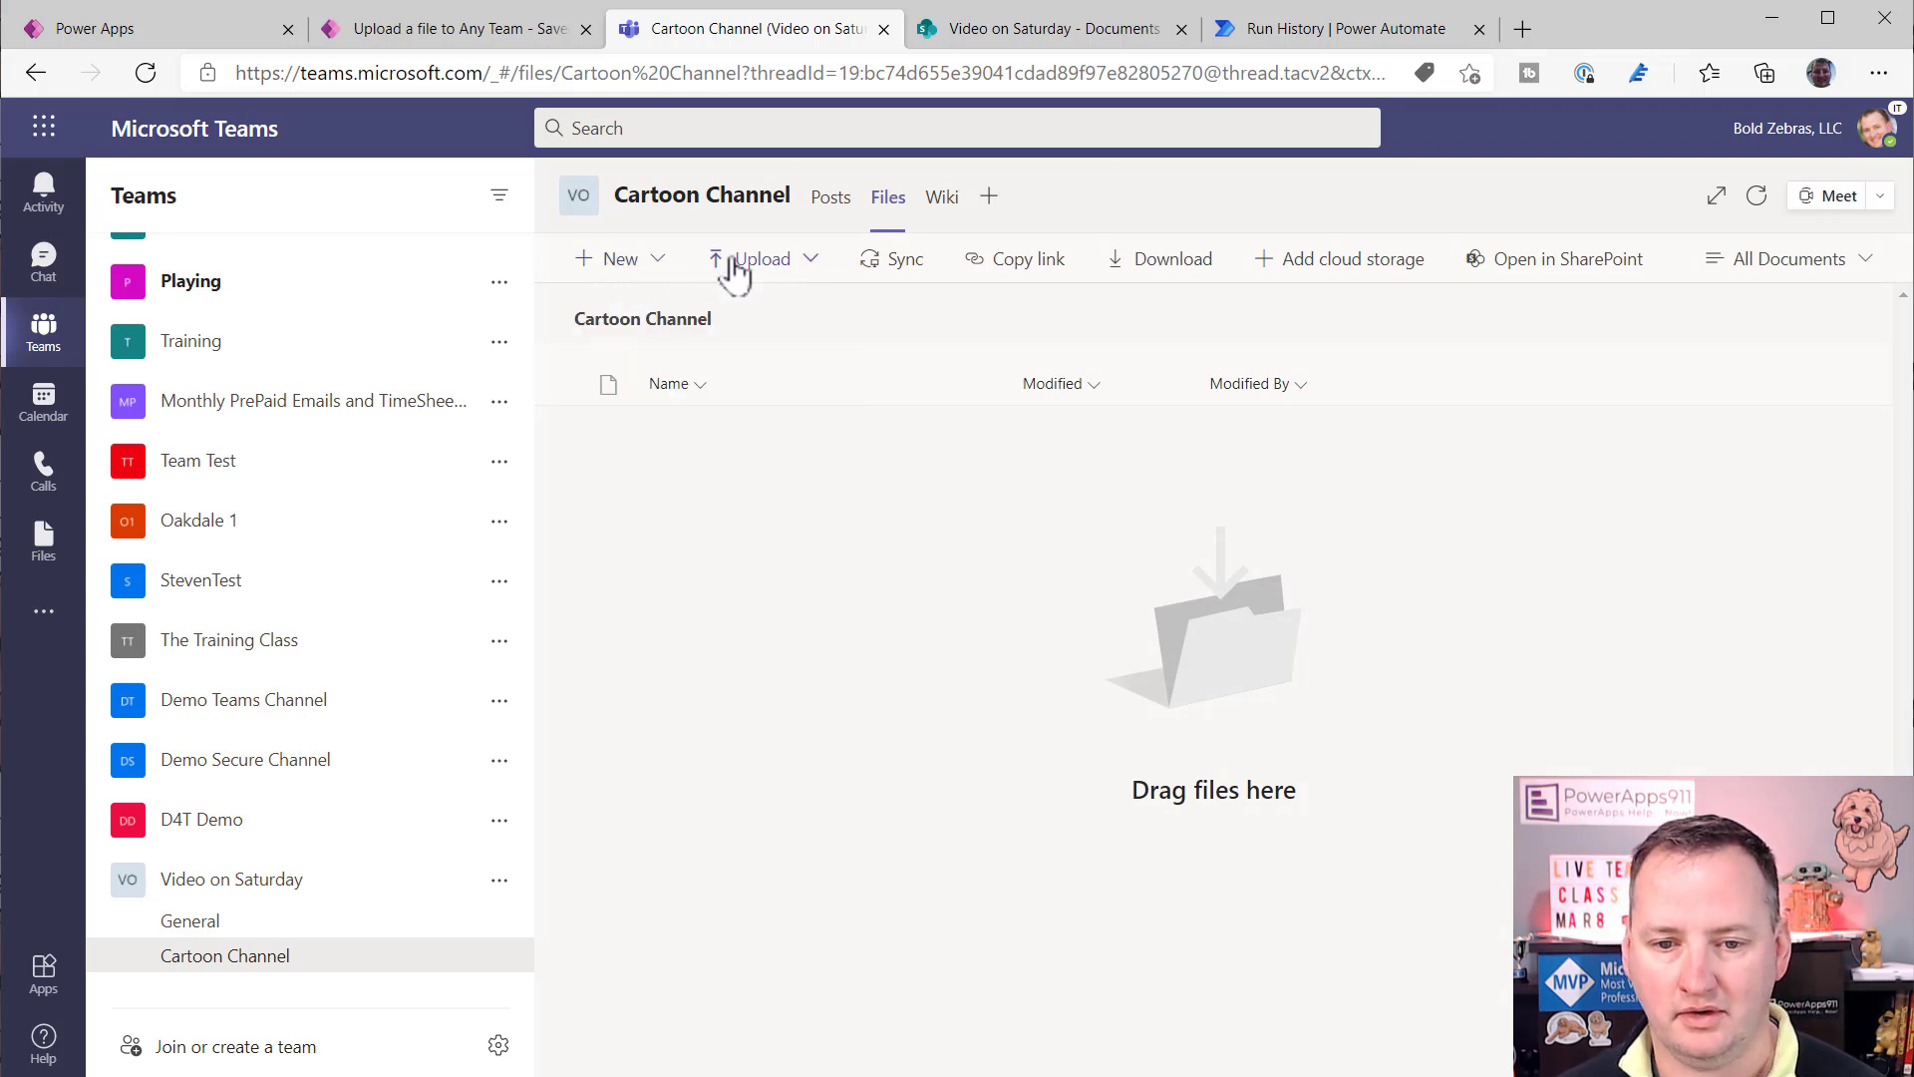
{"action": "left_click", "coordinate": [762, 269]}
{"action": "left_click", "coordinate": [743, 317]}
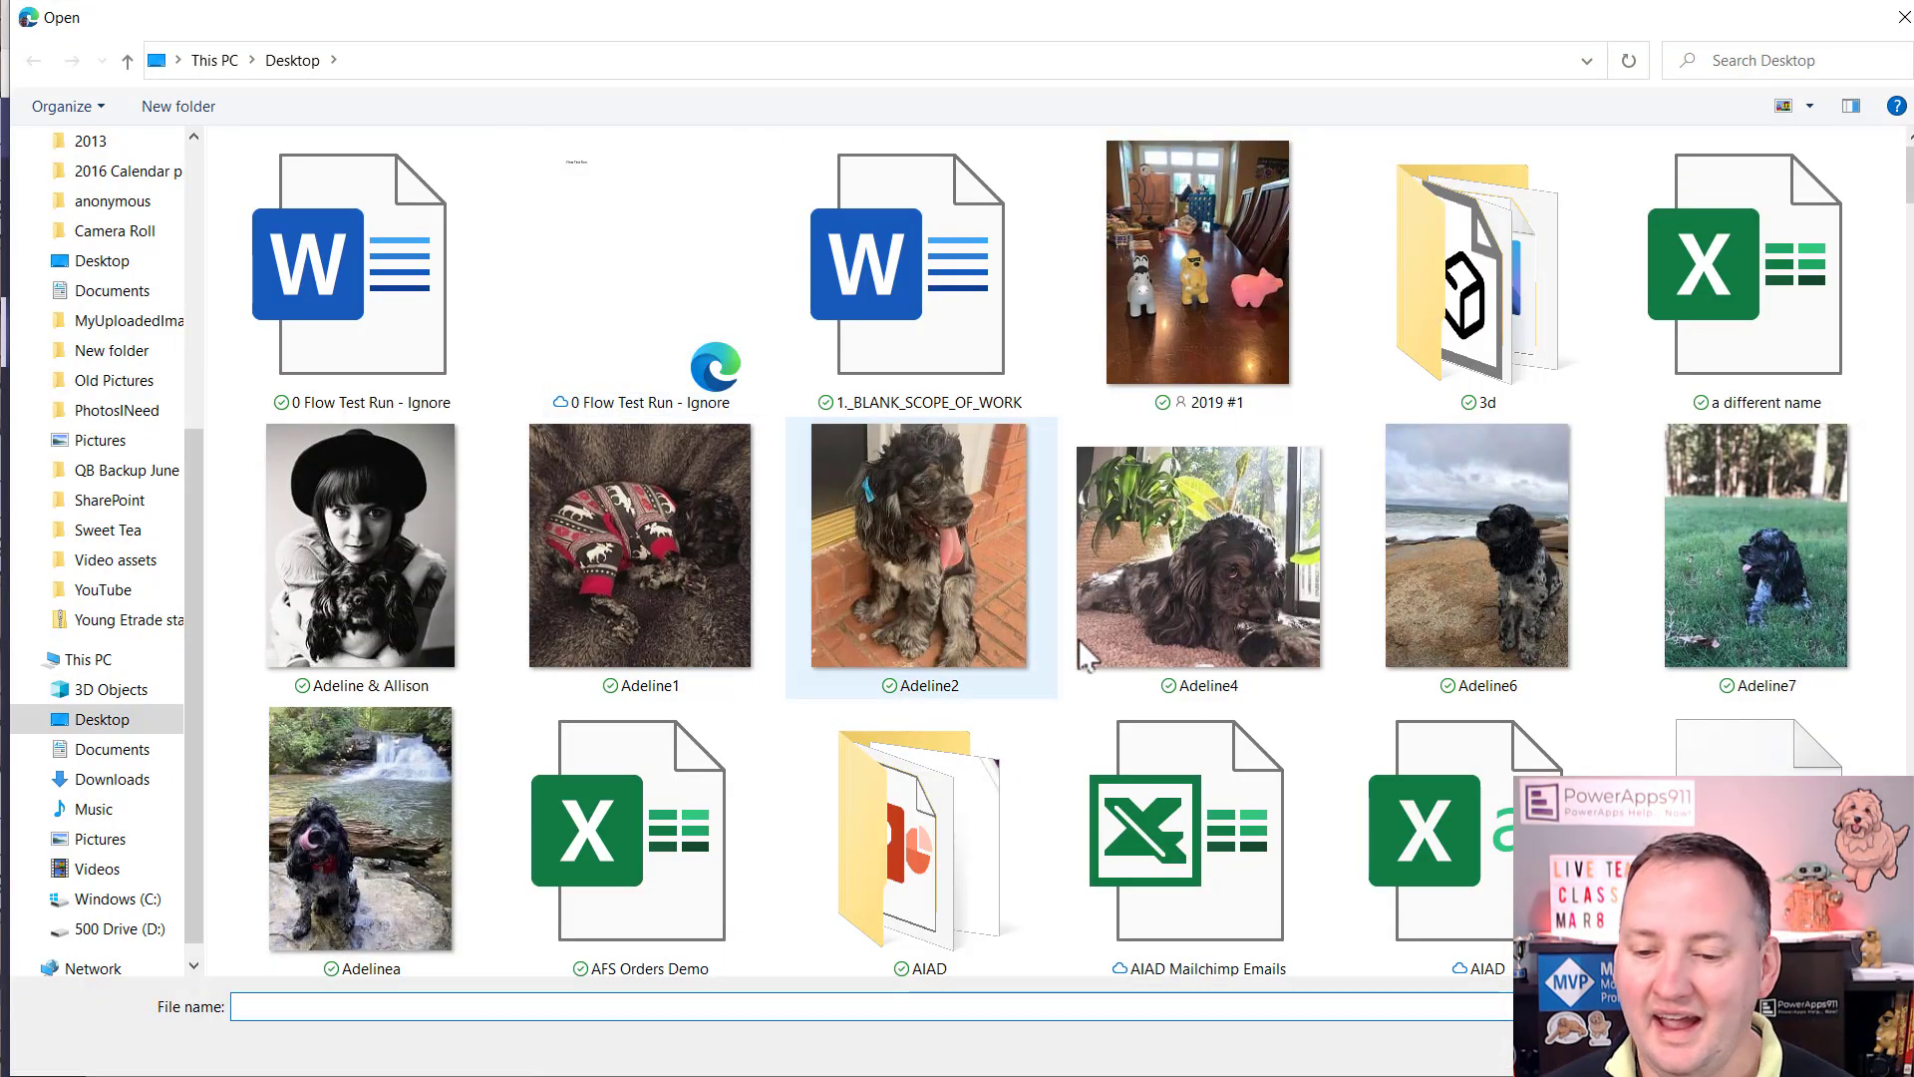
{"action": "scroll", "coordinate": [975, 564], "scroll_direction": "down", "scroll_amount": 10}
{"action": "scroll", "coordinate": [933, 553], "scroll_direction": "down", "scroll_amount": 2}
{"action": "left_click", "coordinate": [1780, 541]}
{"action": "double_click", "coordinate": [1781, 540]}
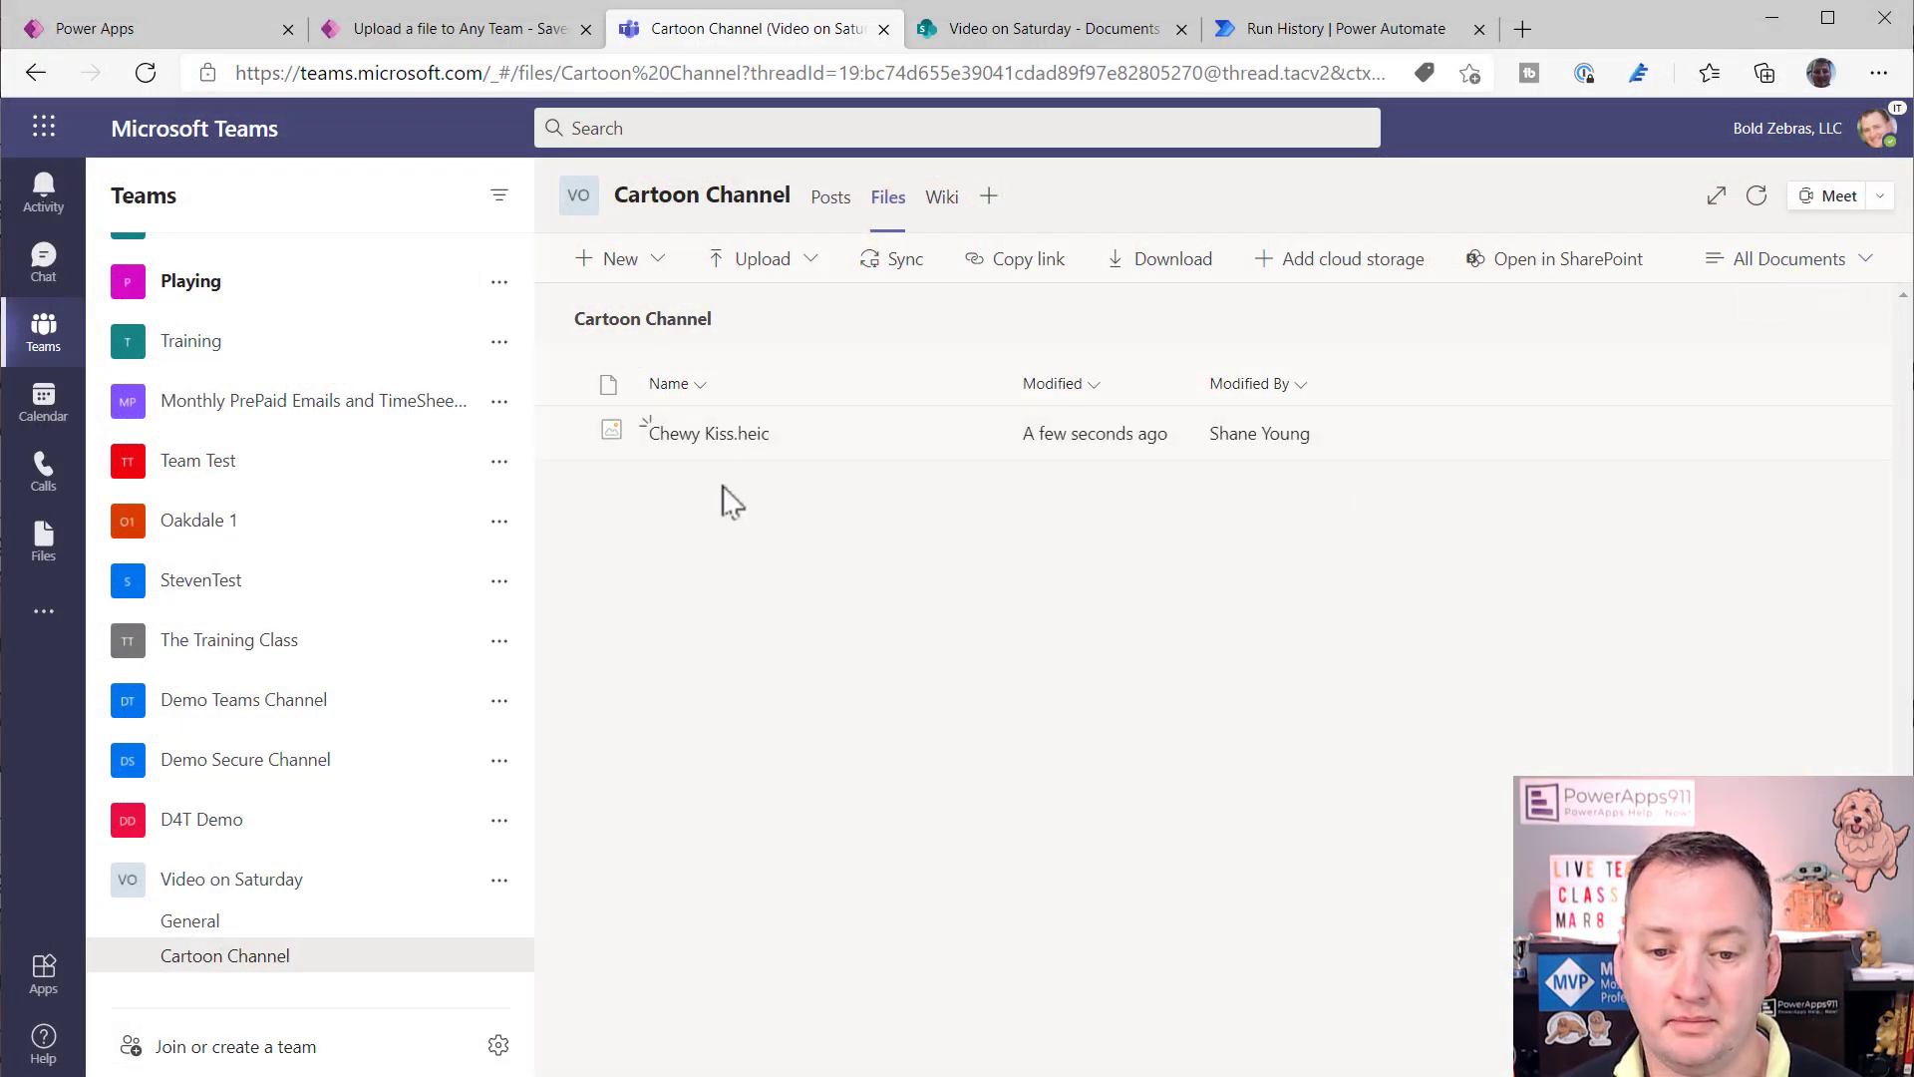
{"action": "left_click", "coordinate": [1017, 30]}
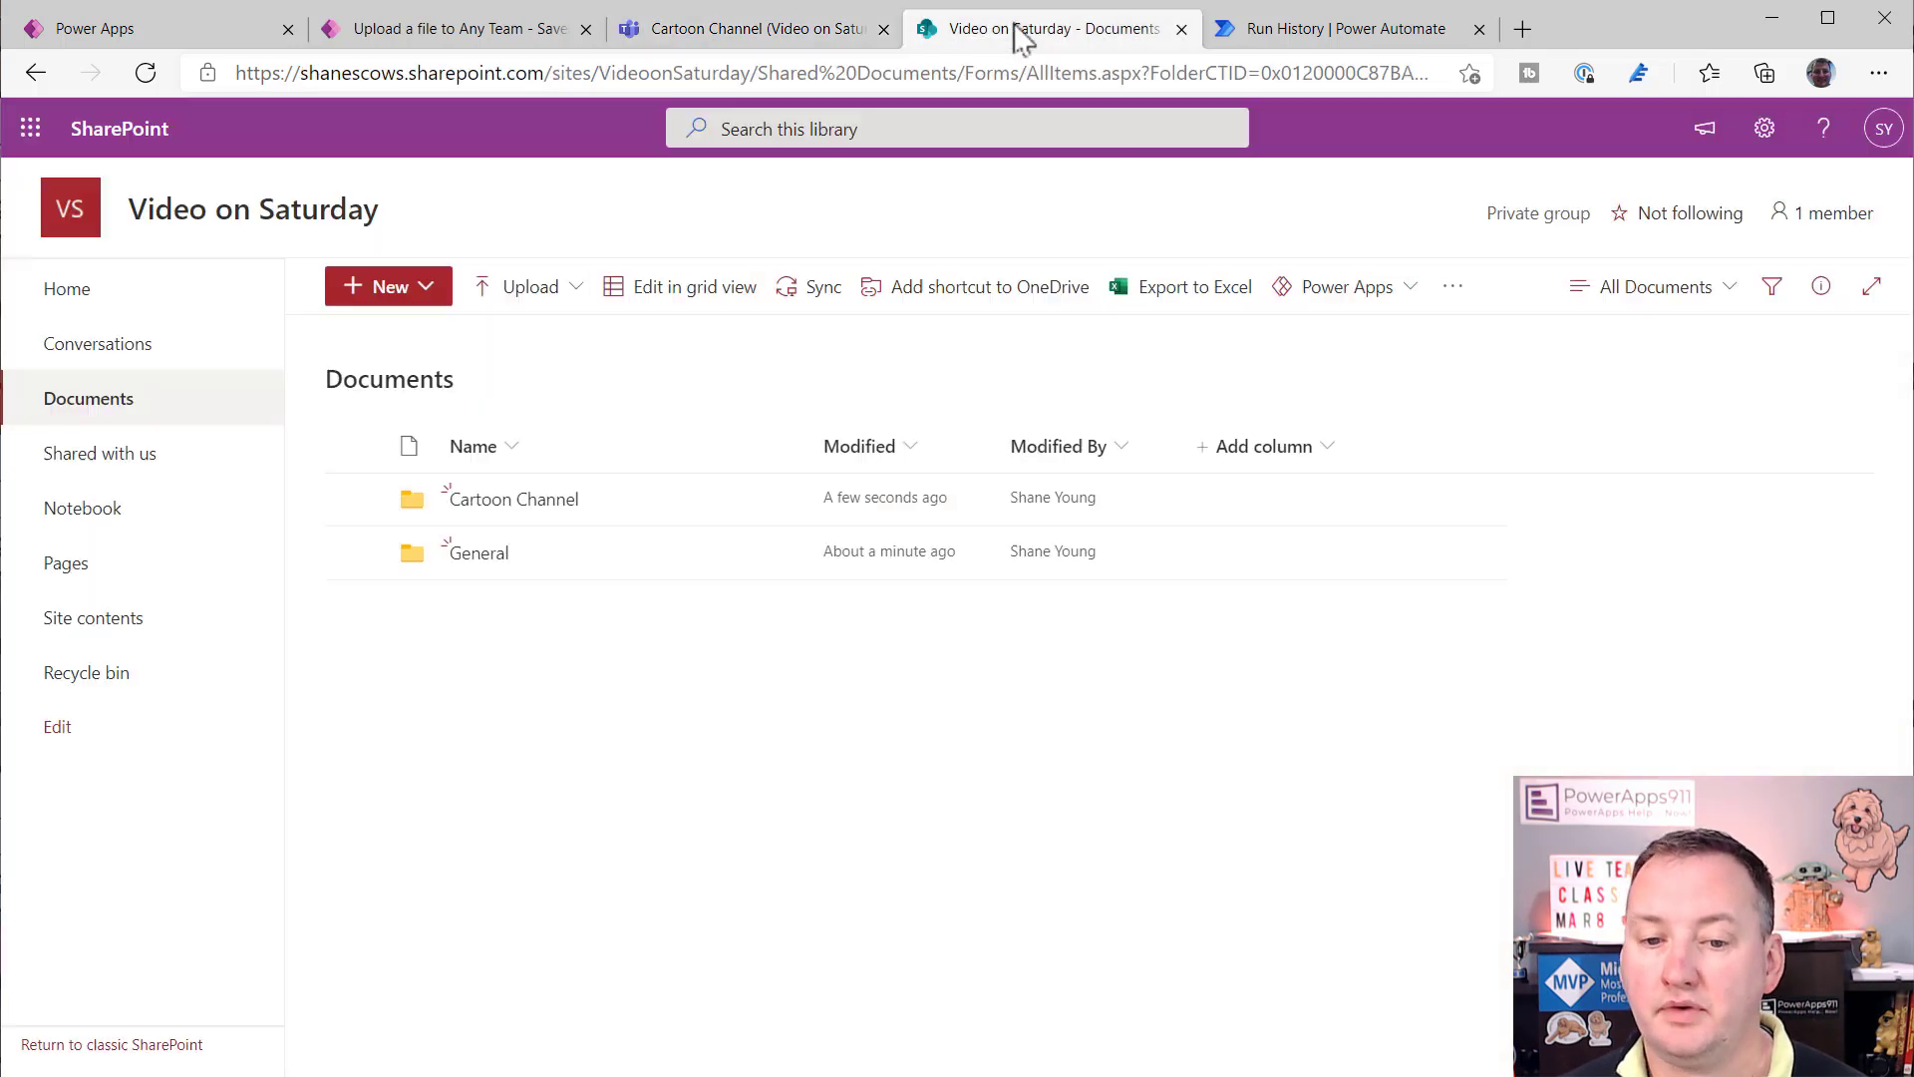
{"action": "left_click", "coordinate": [504, 501]}
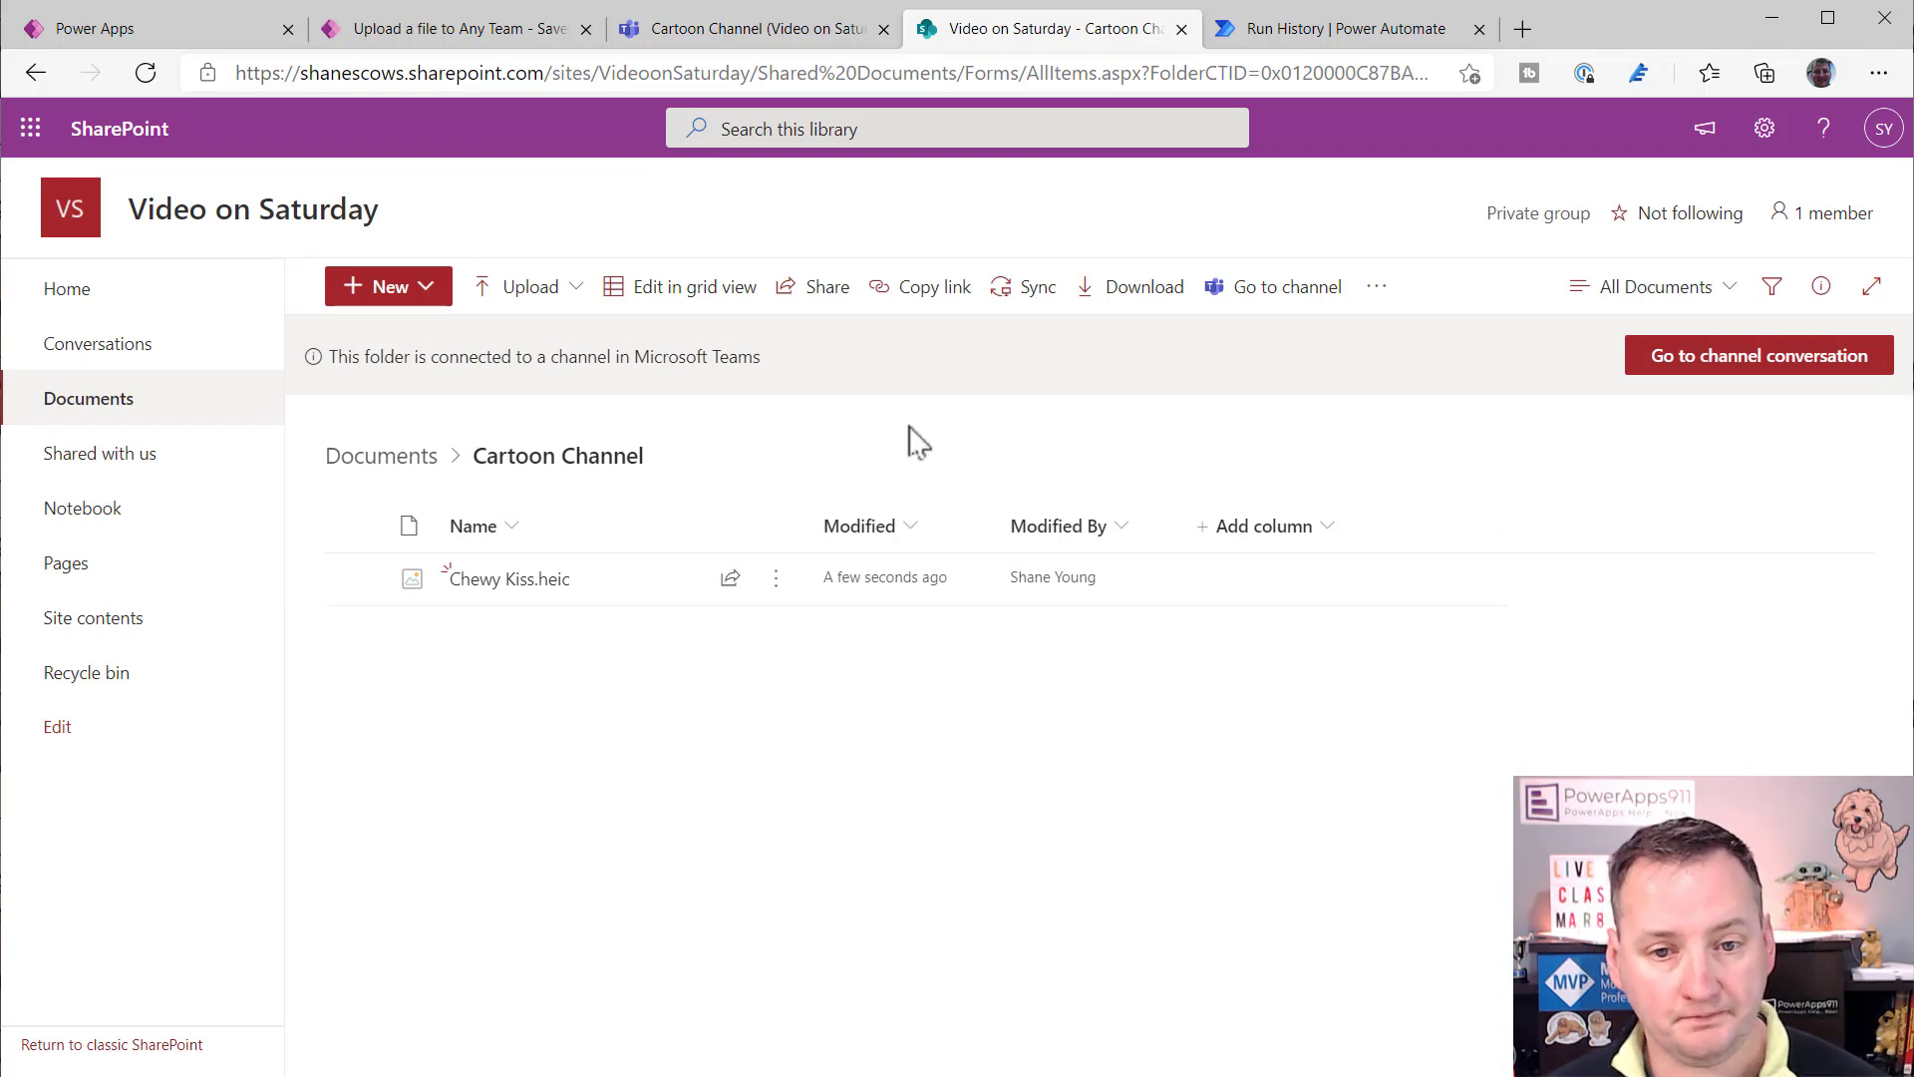
- Exit the Power Apps preview and display the OnAddFile formula of the attachment control for the hard-coded team
{"action": "left_click", "coordinate": [513, 40]}
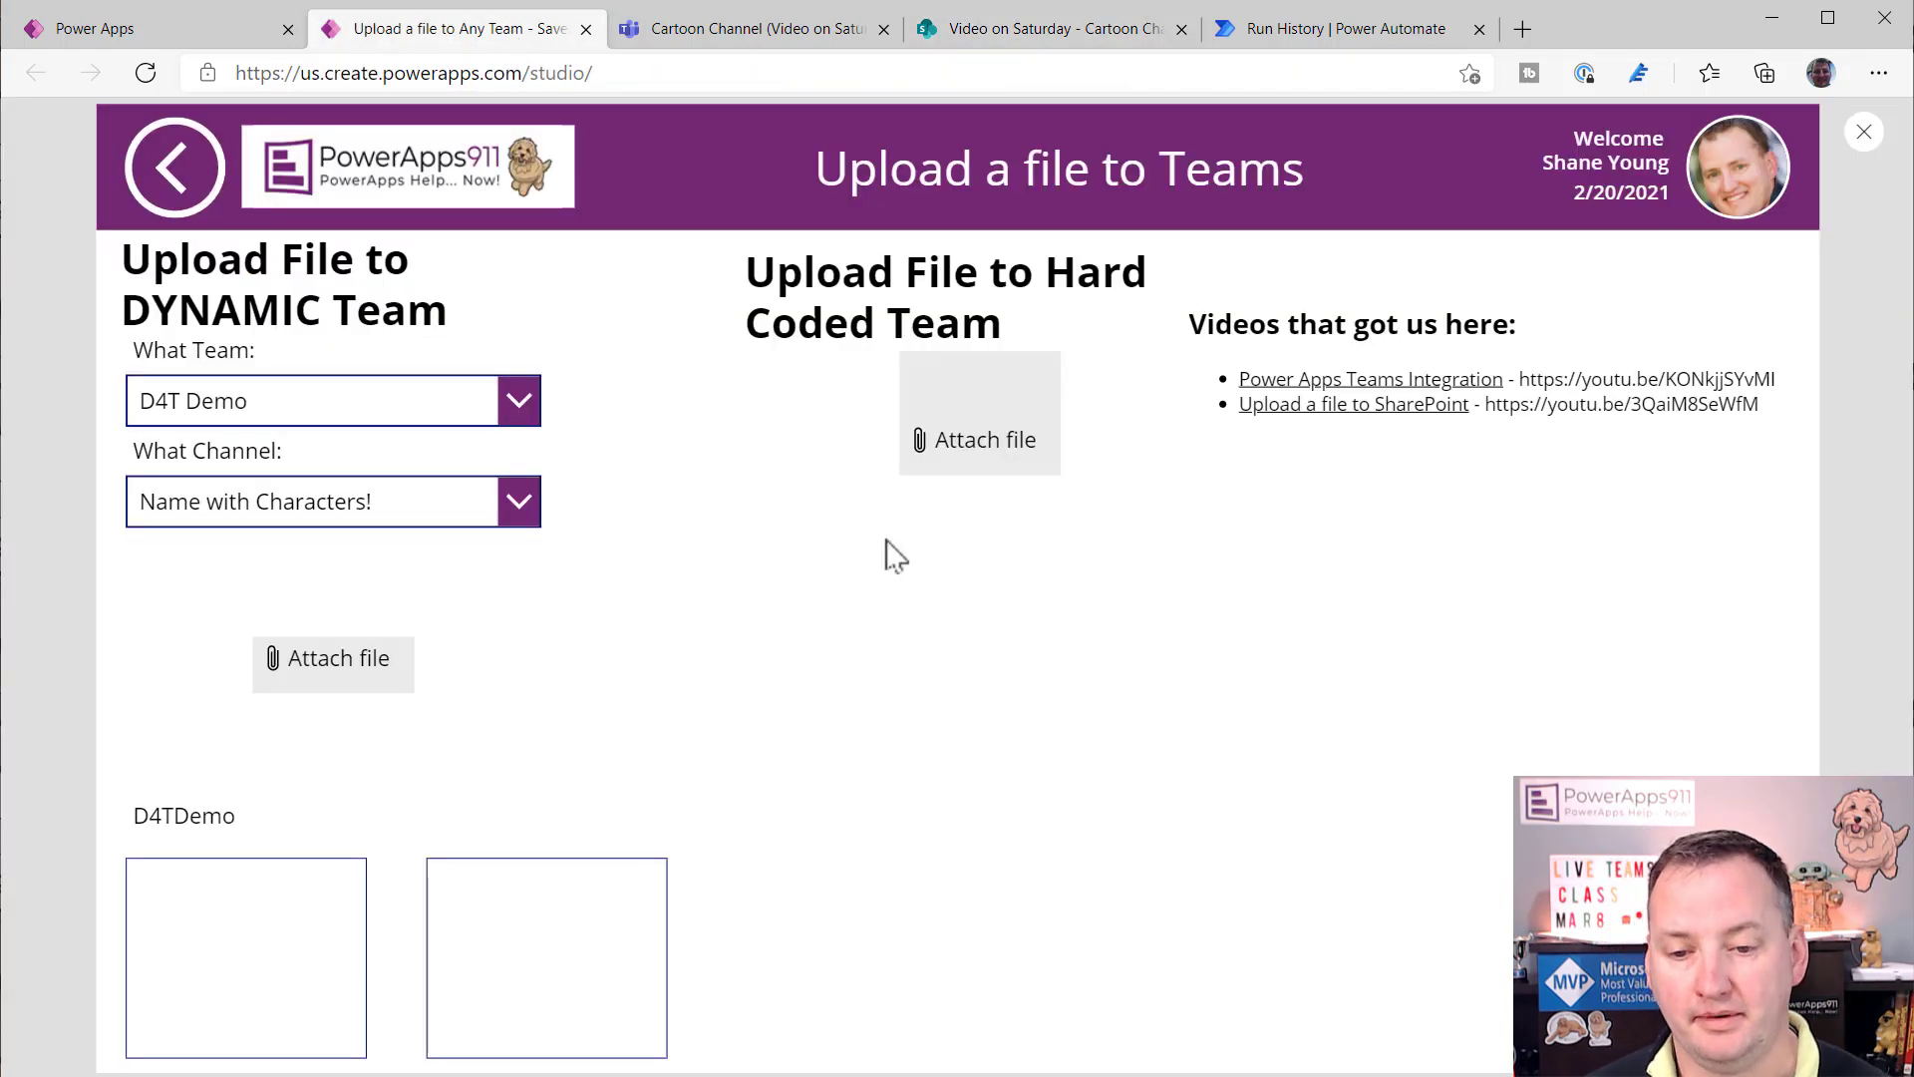
{"action": "left_click", "coordinate": [1864, 132]}
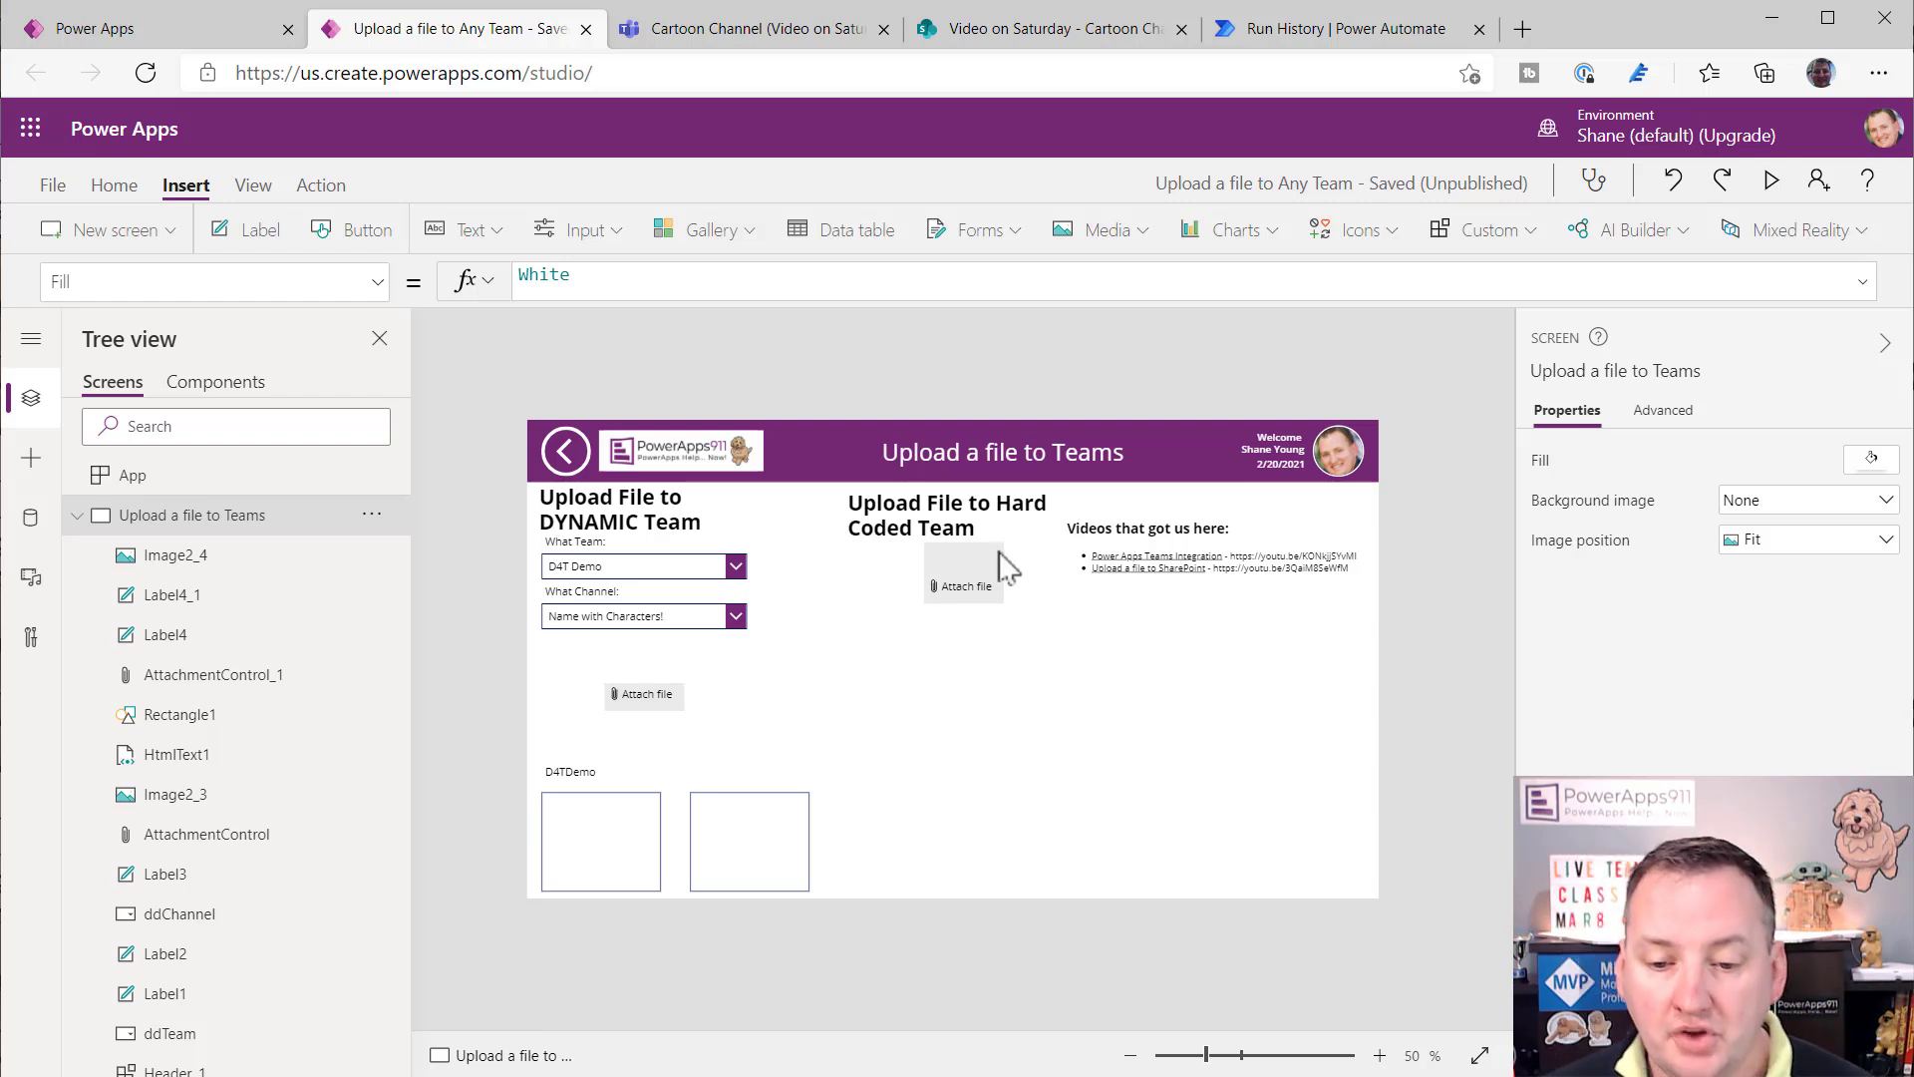
{"action": "left_click", "coordinate": [978, 591]}
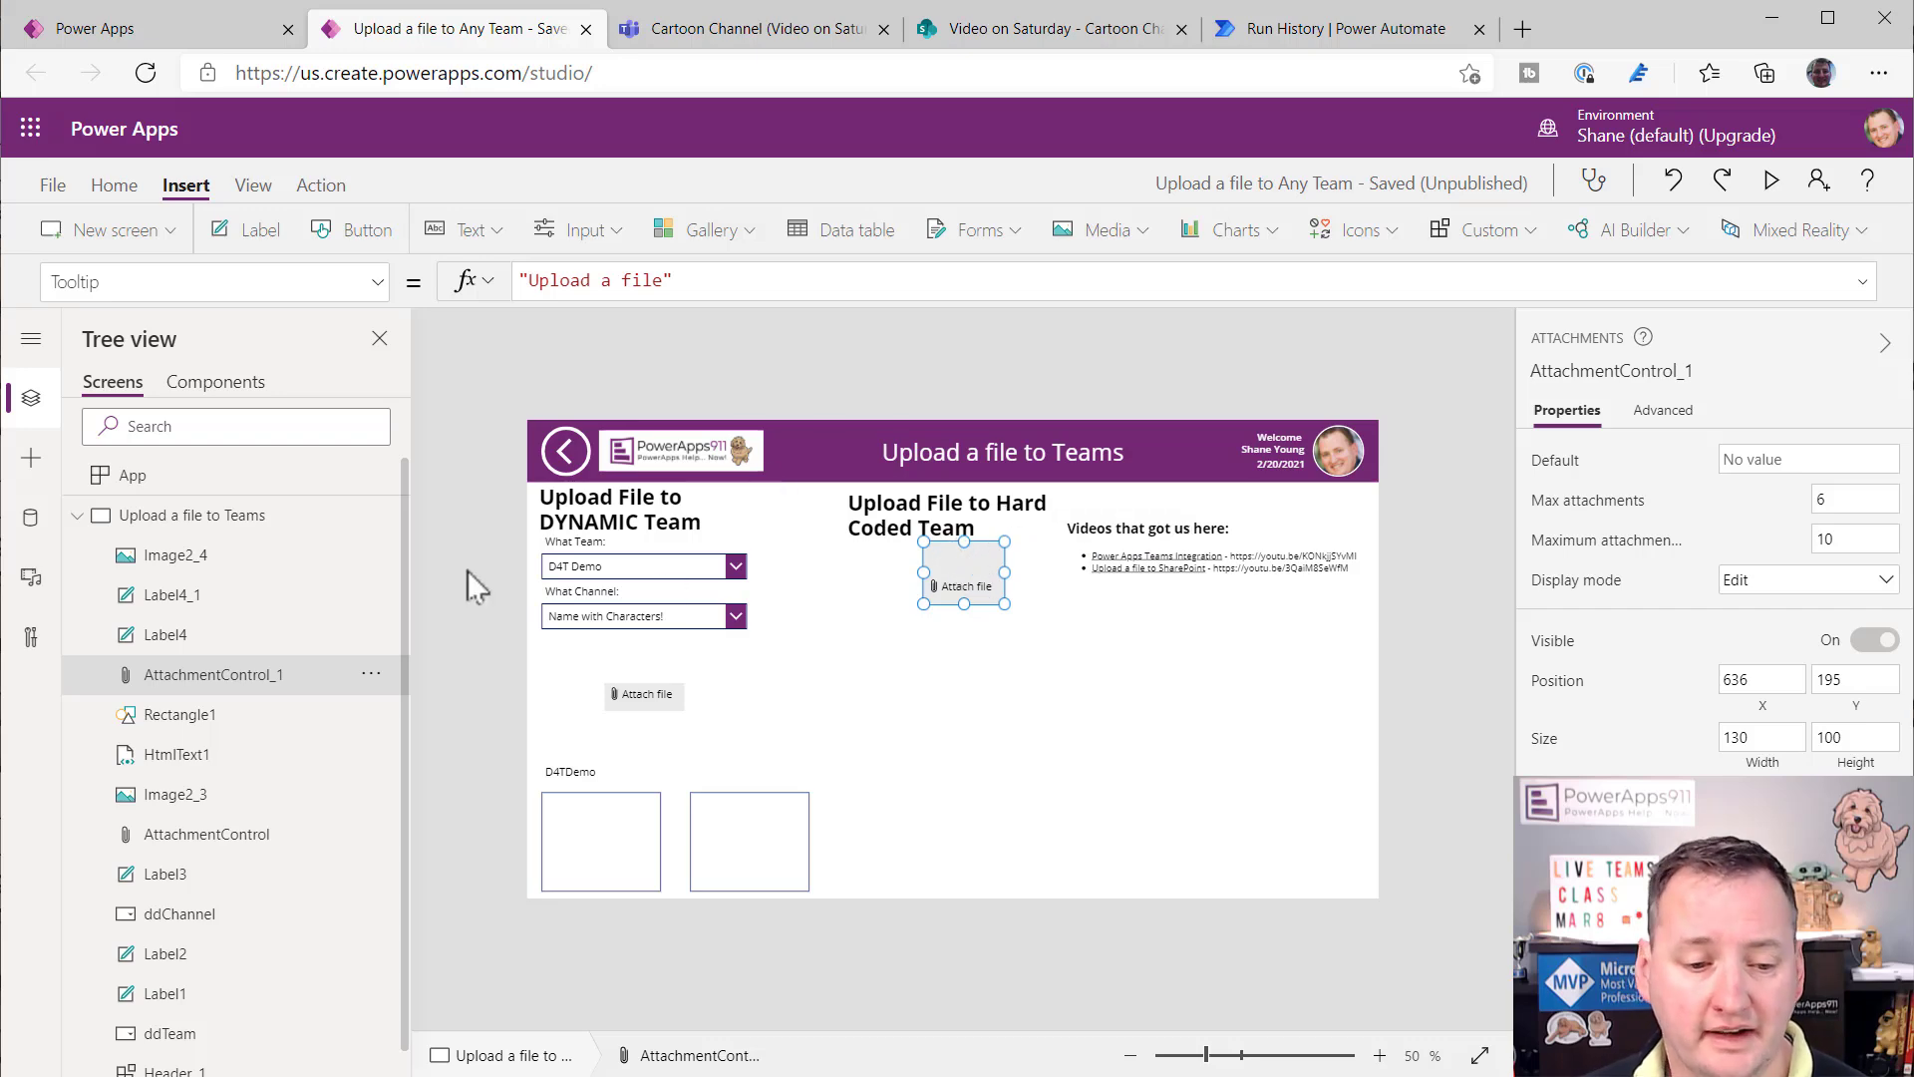
{"action": "left_click", "coordinate": [378, 284]}
{"action": "scroll", "coordinate": [300, 568], "scroll_direction": "up", "scroll_amount": 5}
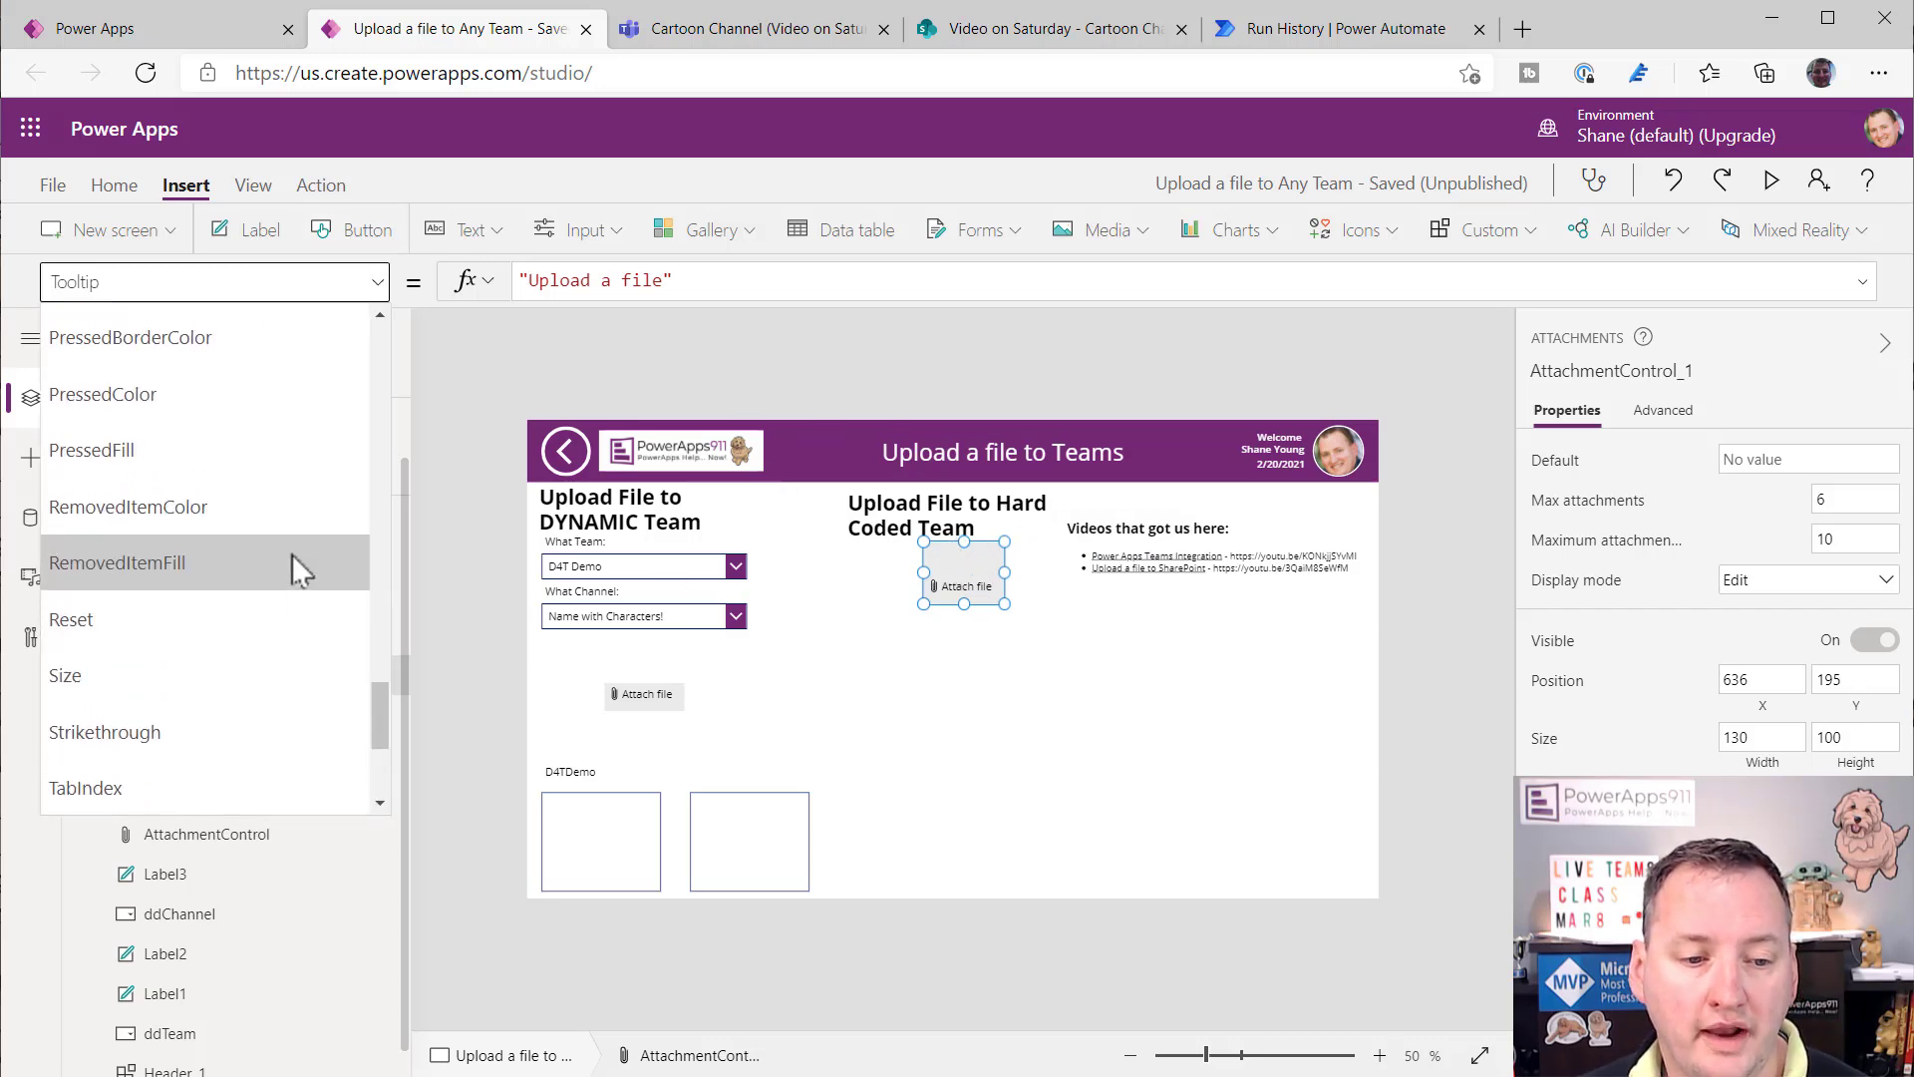
{"action": "scroll", "coordinate": [281, 536], "scroll_direction": "up", "scroll_amount": 2}
{"action": "left_click", "coordinate": [249, 347]}
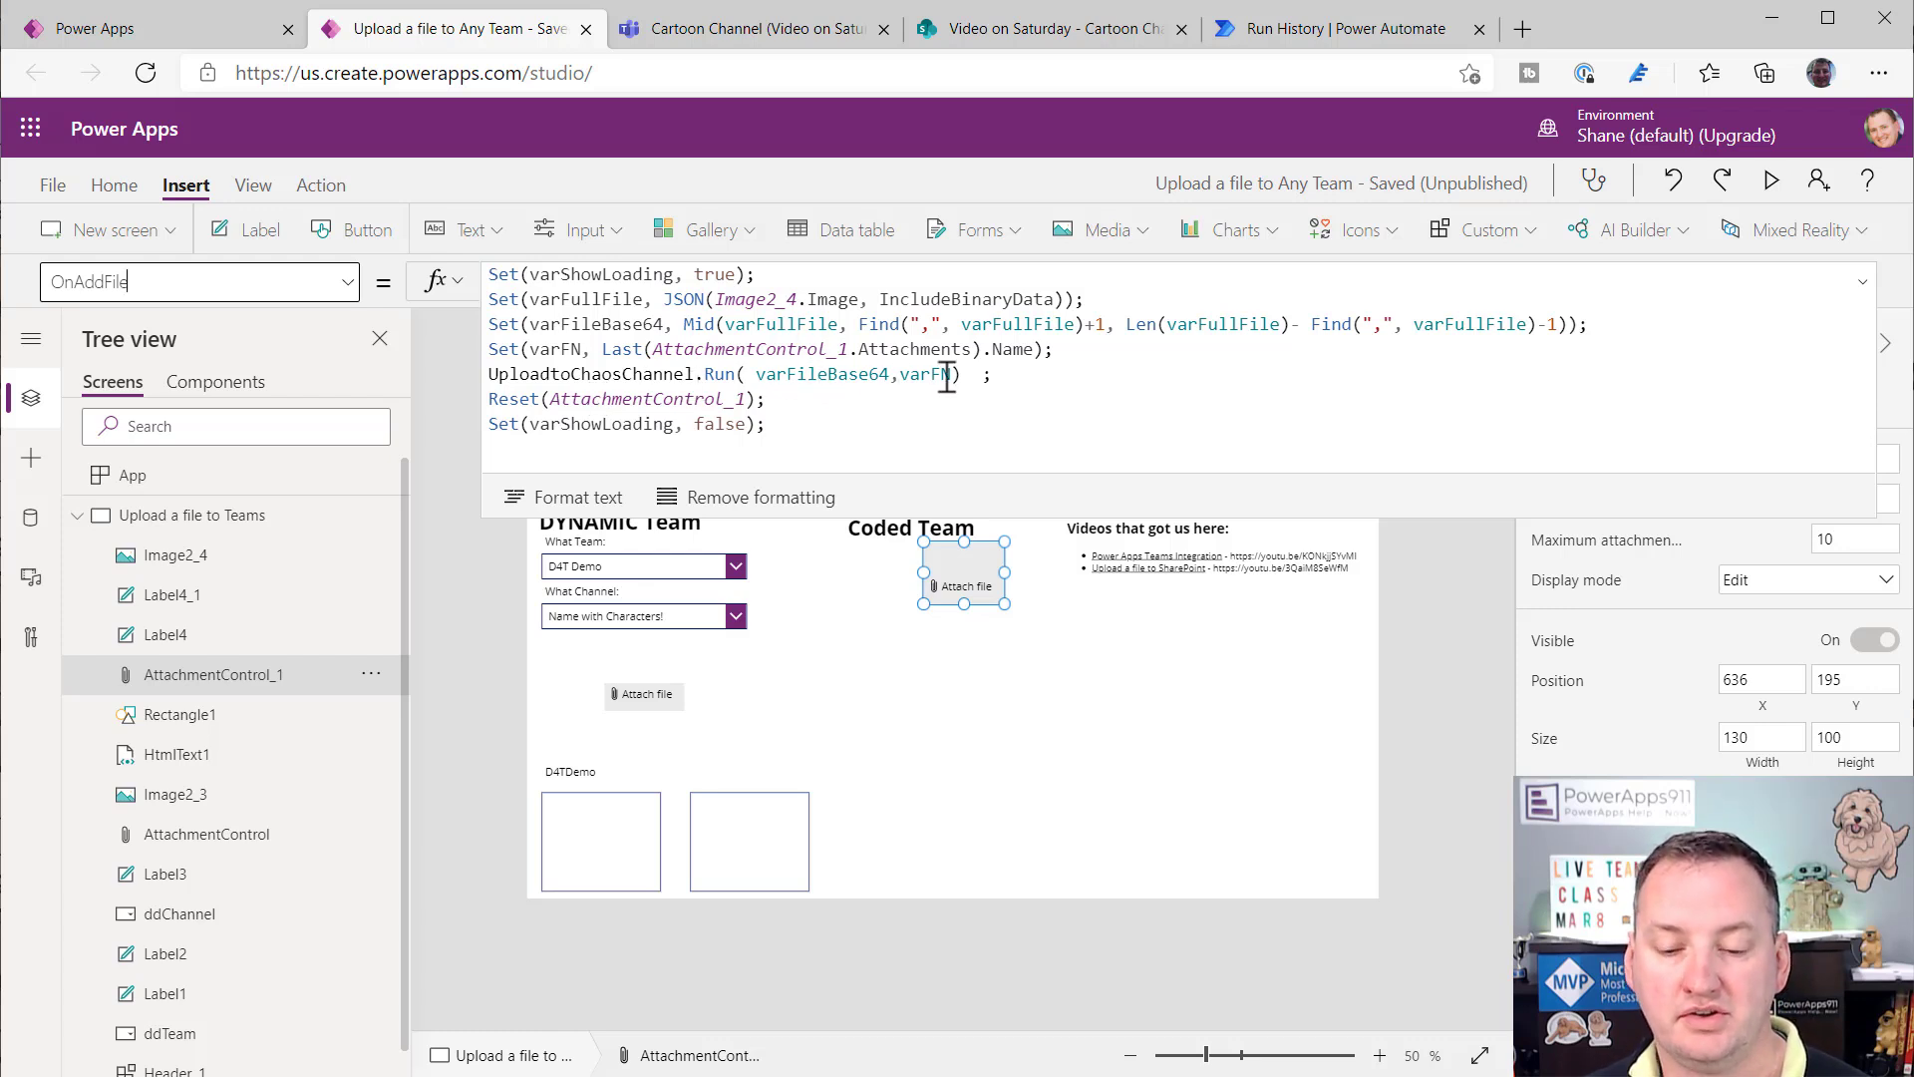
- Open the Upload to Chaos Channel flow for editing in Power Automate, and expand its PowerApps trigger and Create file action
{"action": "left_click", "coordinate": [1339, 45]}
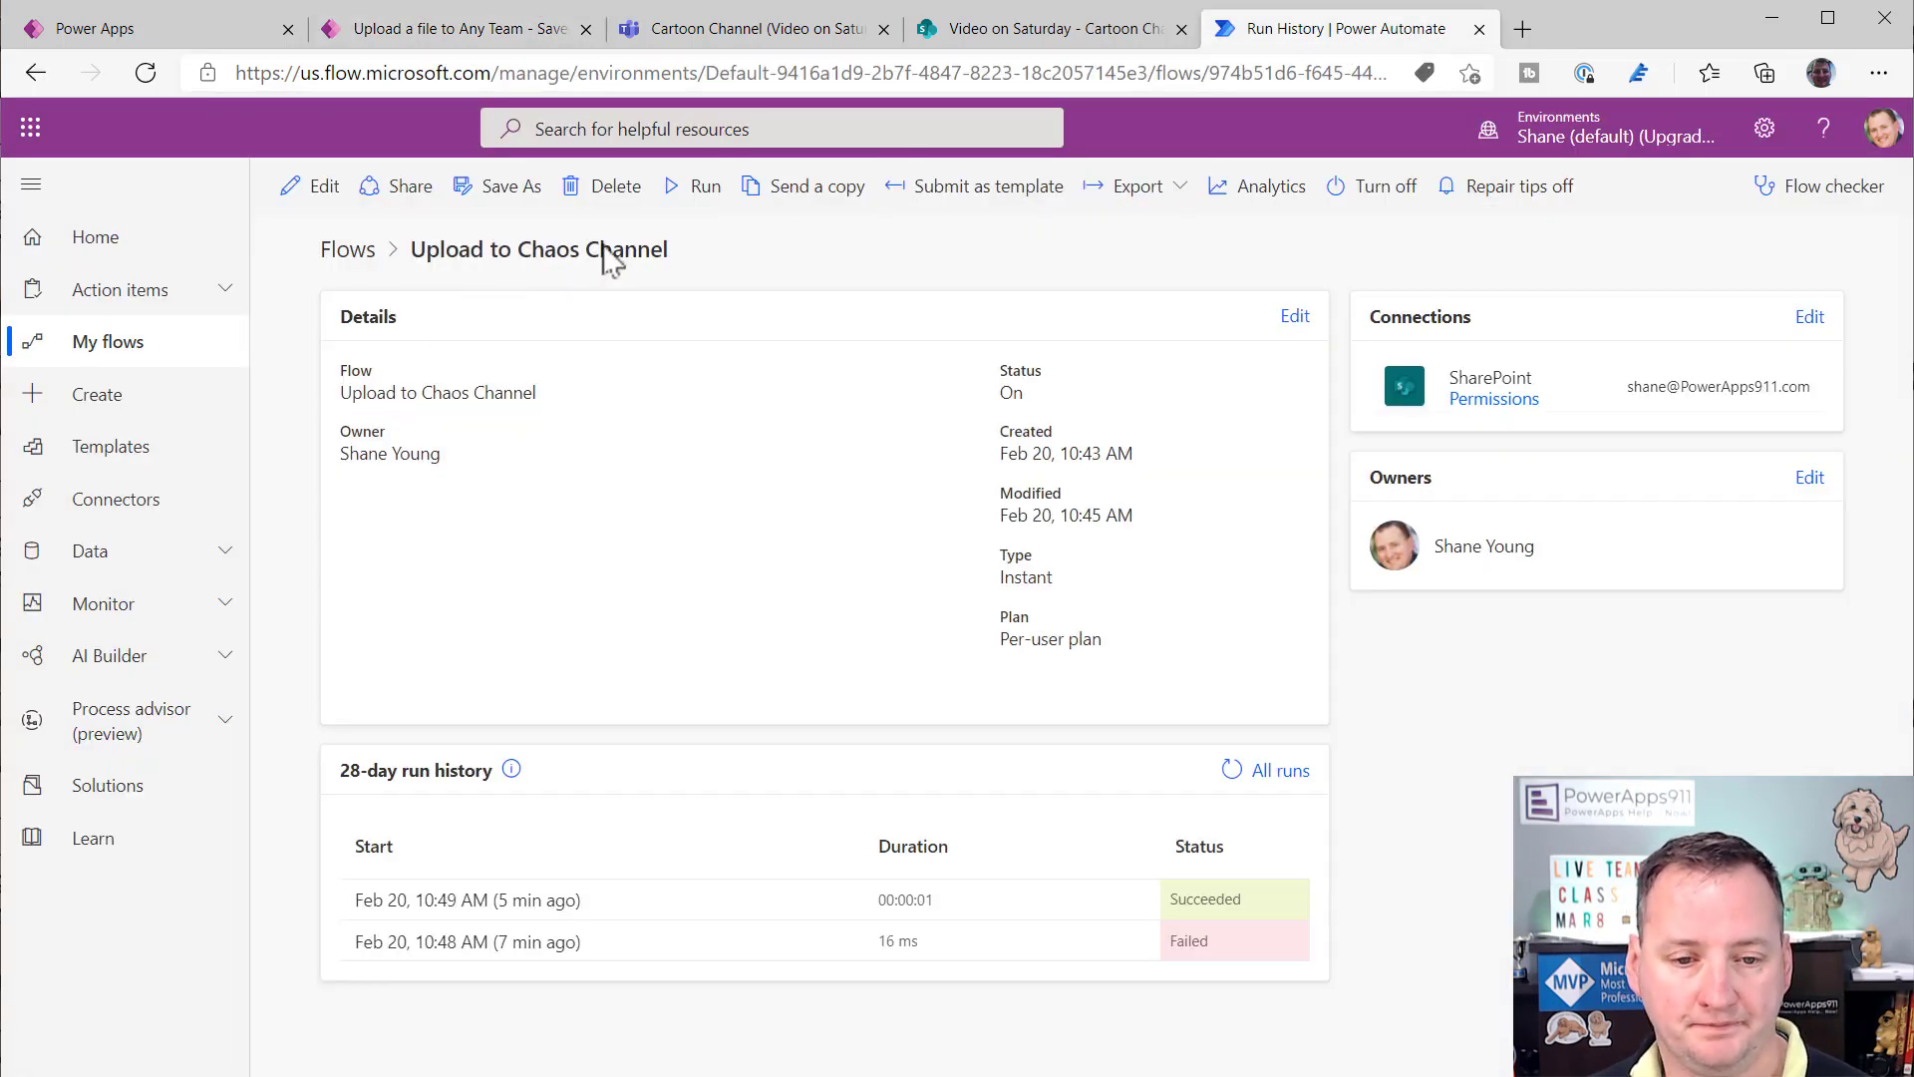
{"action": "left_click", "coordinate": [323, 185]}
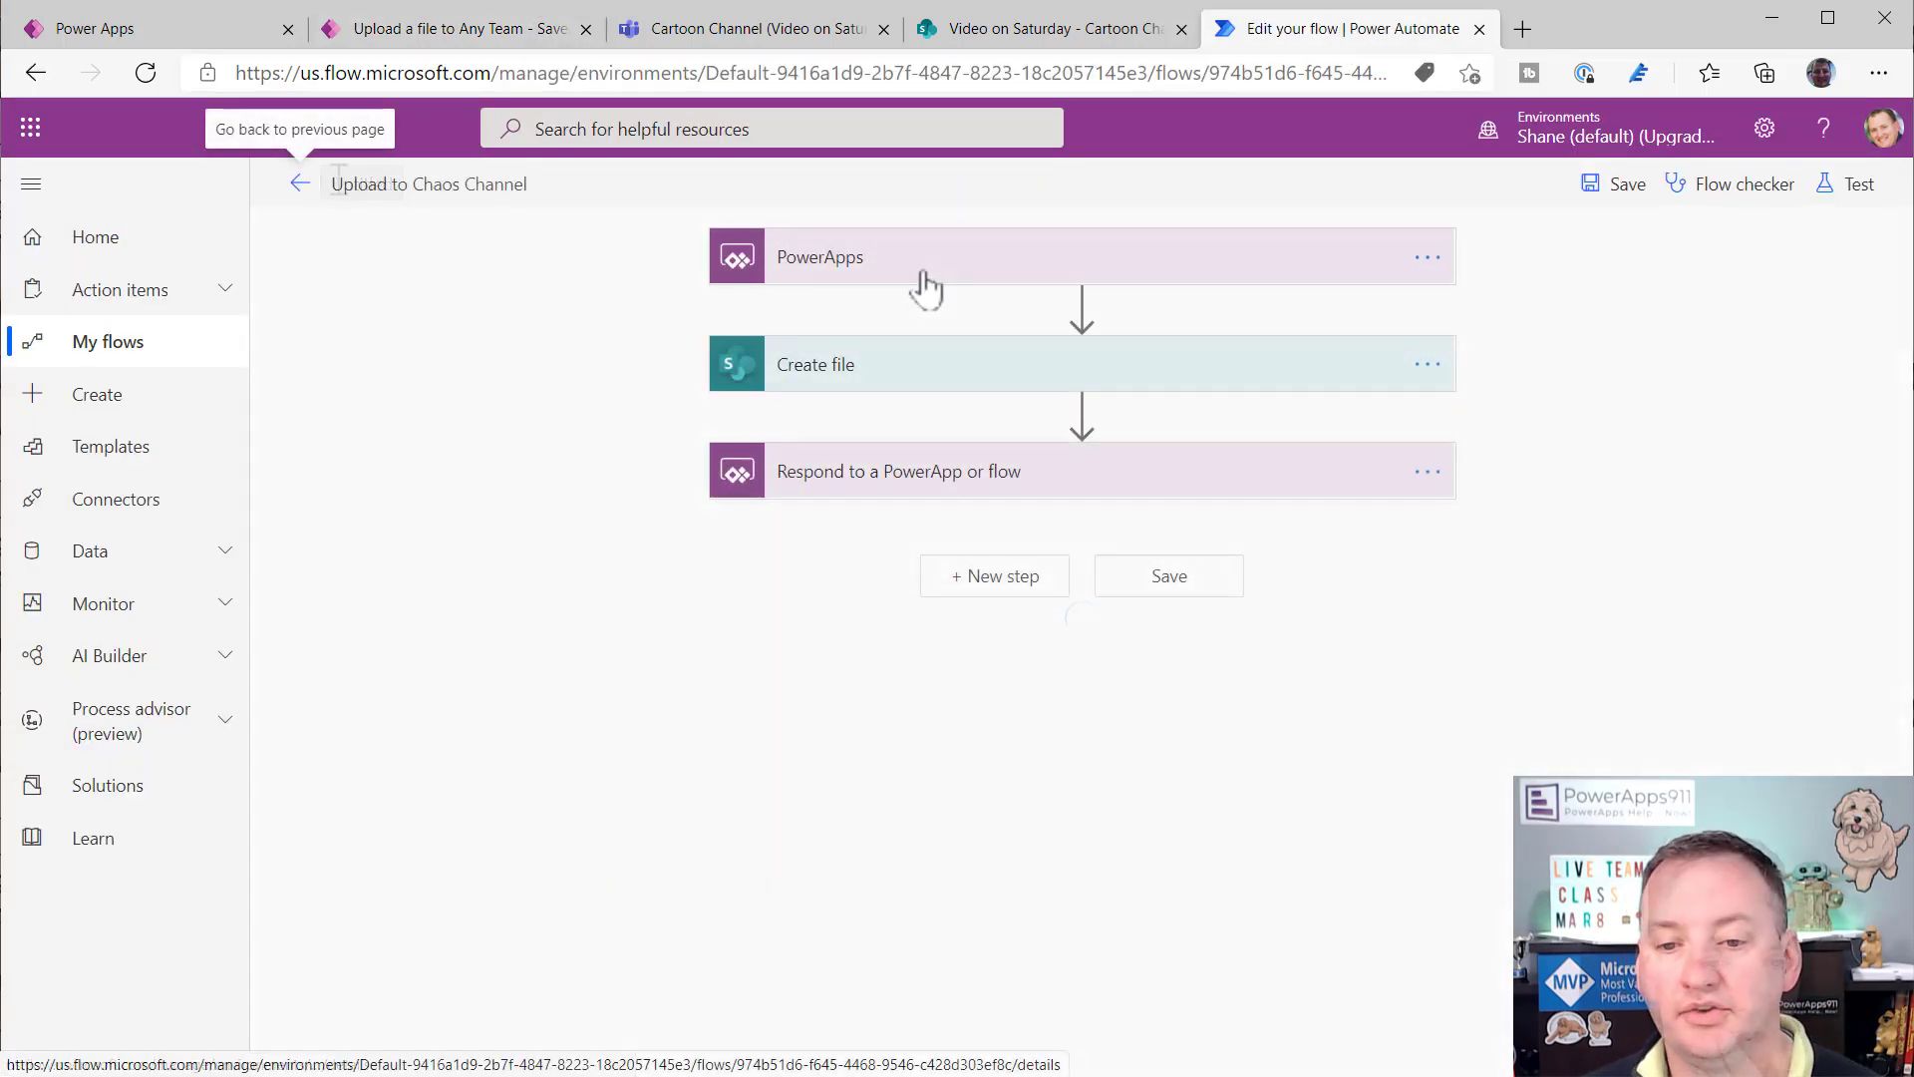
{"action": "left_click", "coordinate": [950, 269]}
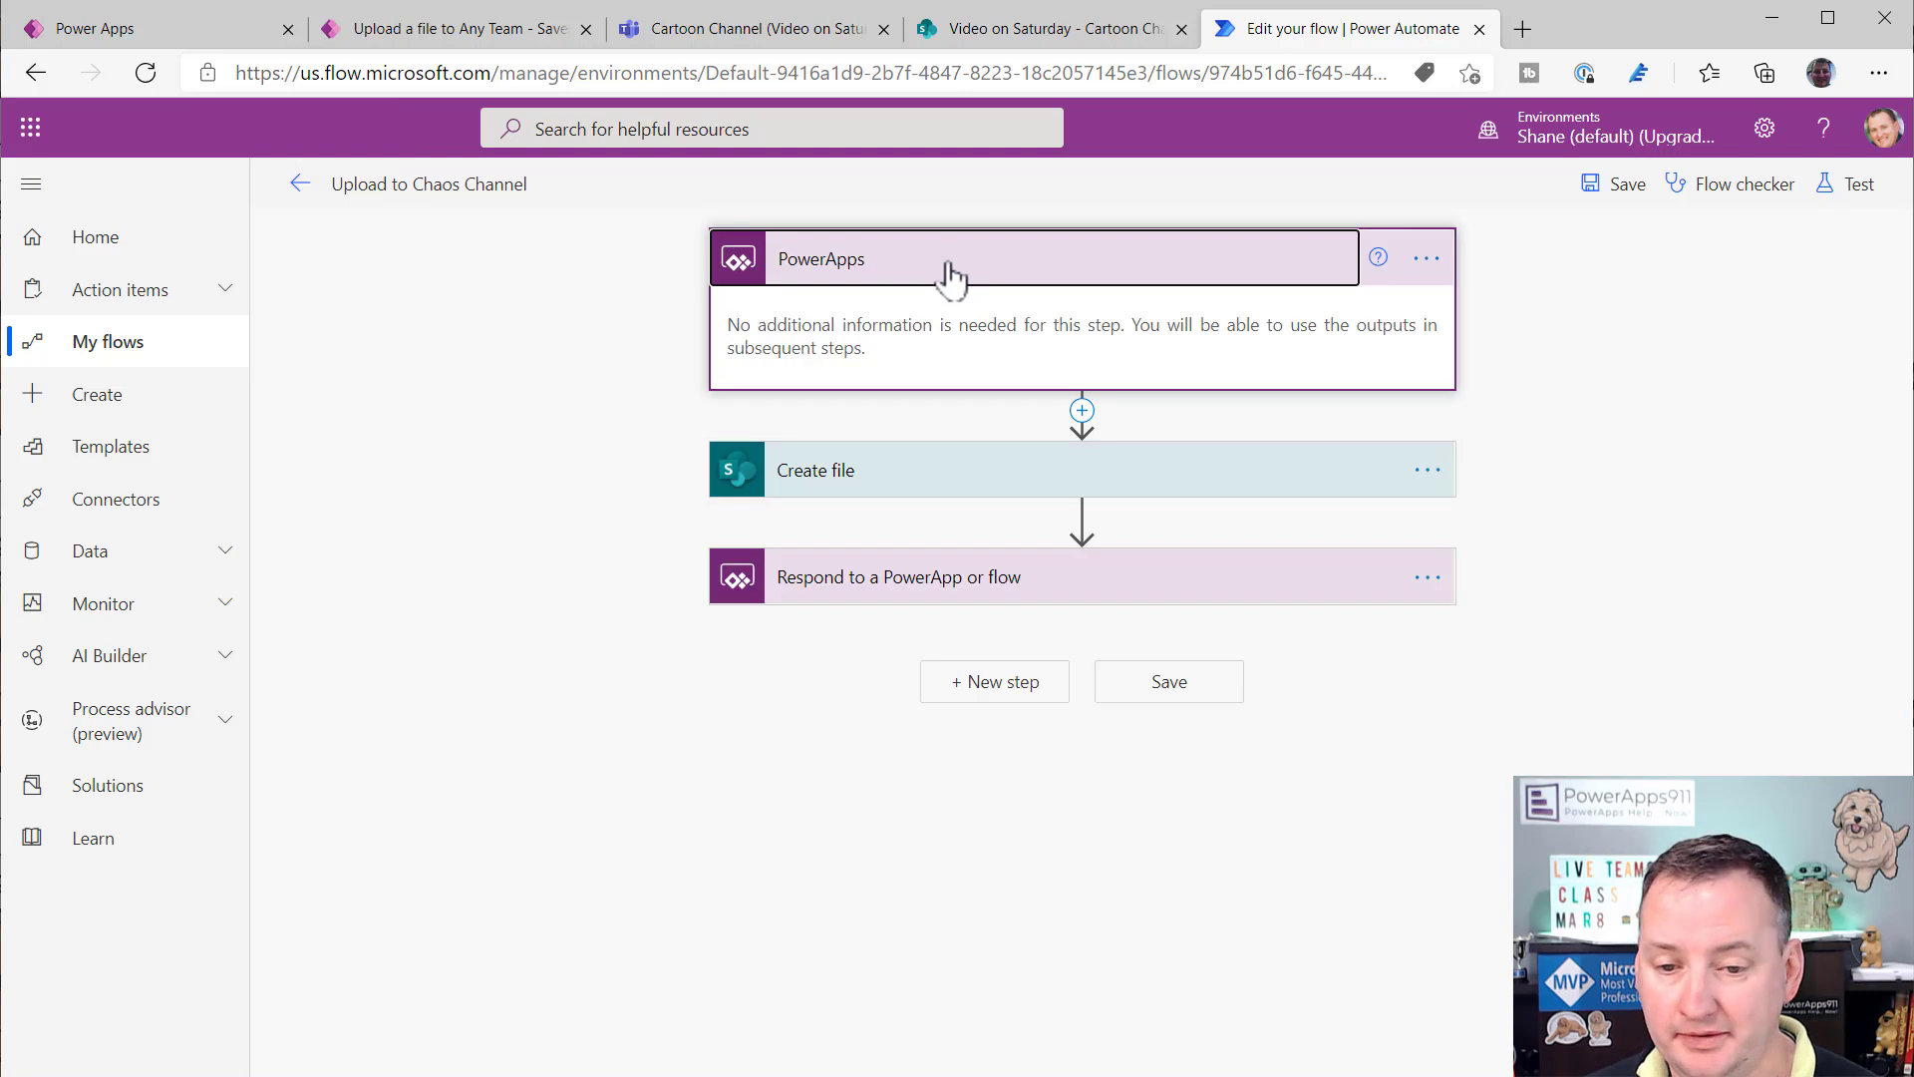
{"action": "left_click", "coordinate": [972, 484]}
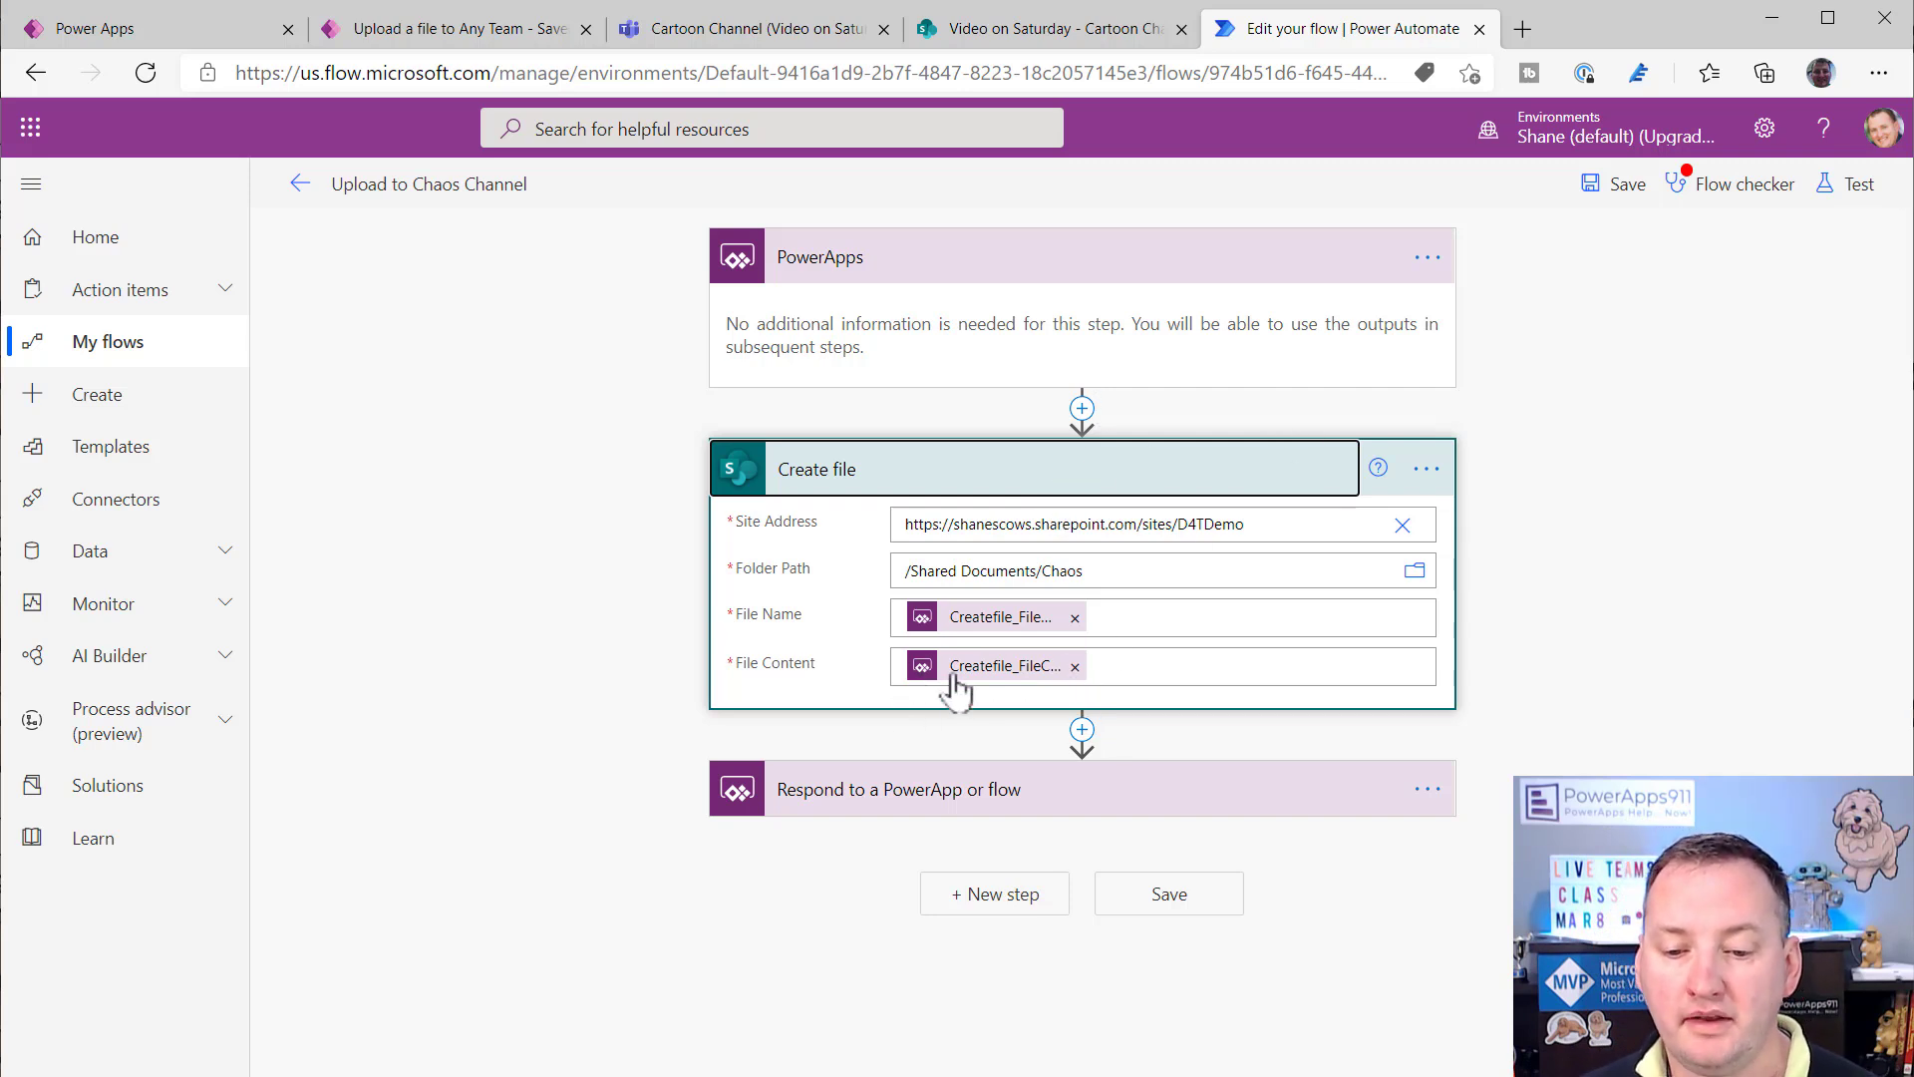
- Examine the base64ToBinary conversion of the file content in the Create file action's code, and close the code view
{"action": "left_click", "coordinate": [1429, 474]}
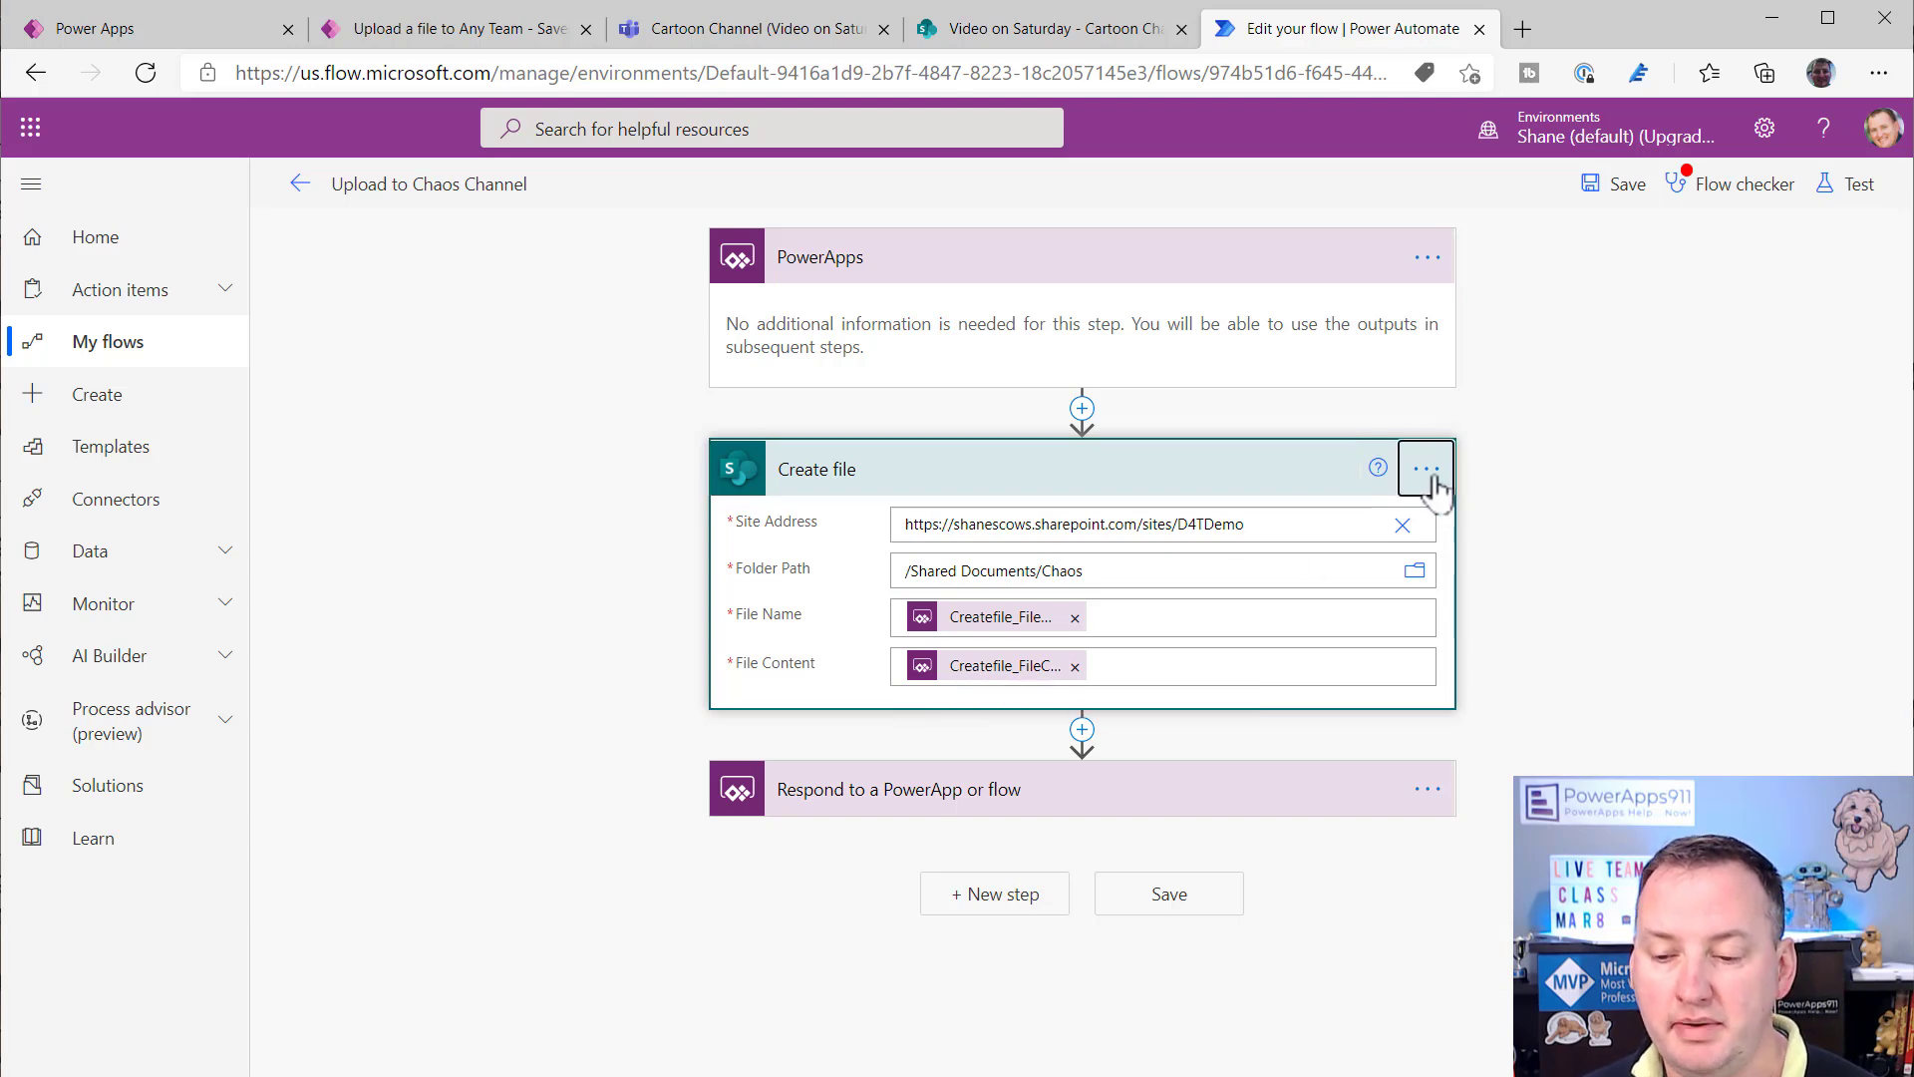
{"action": "left_click", "coordinate": [1548, 733]}
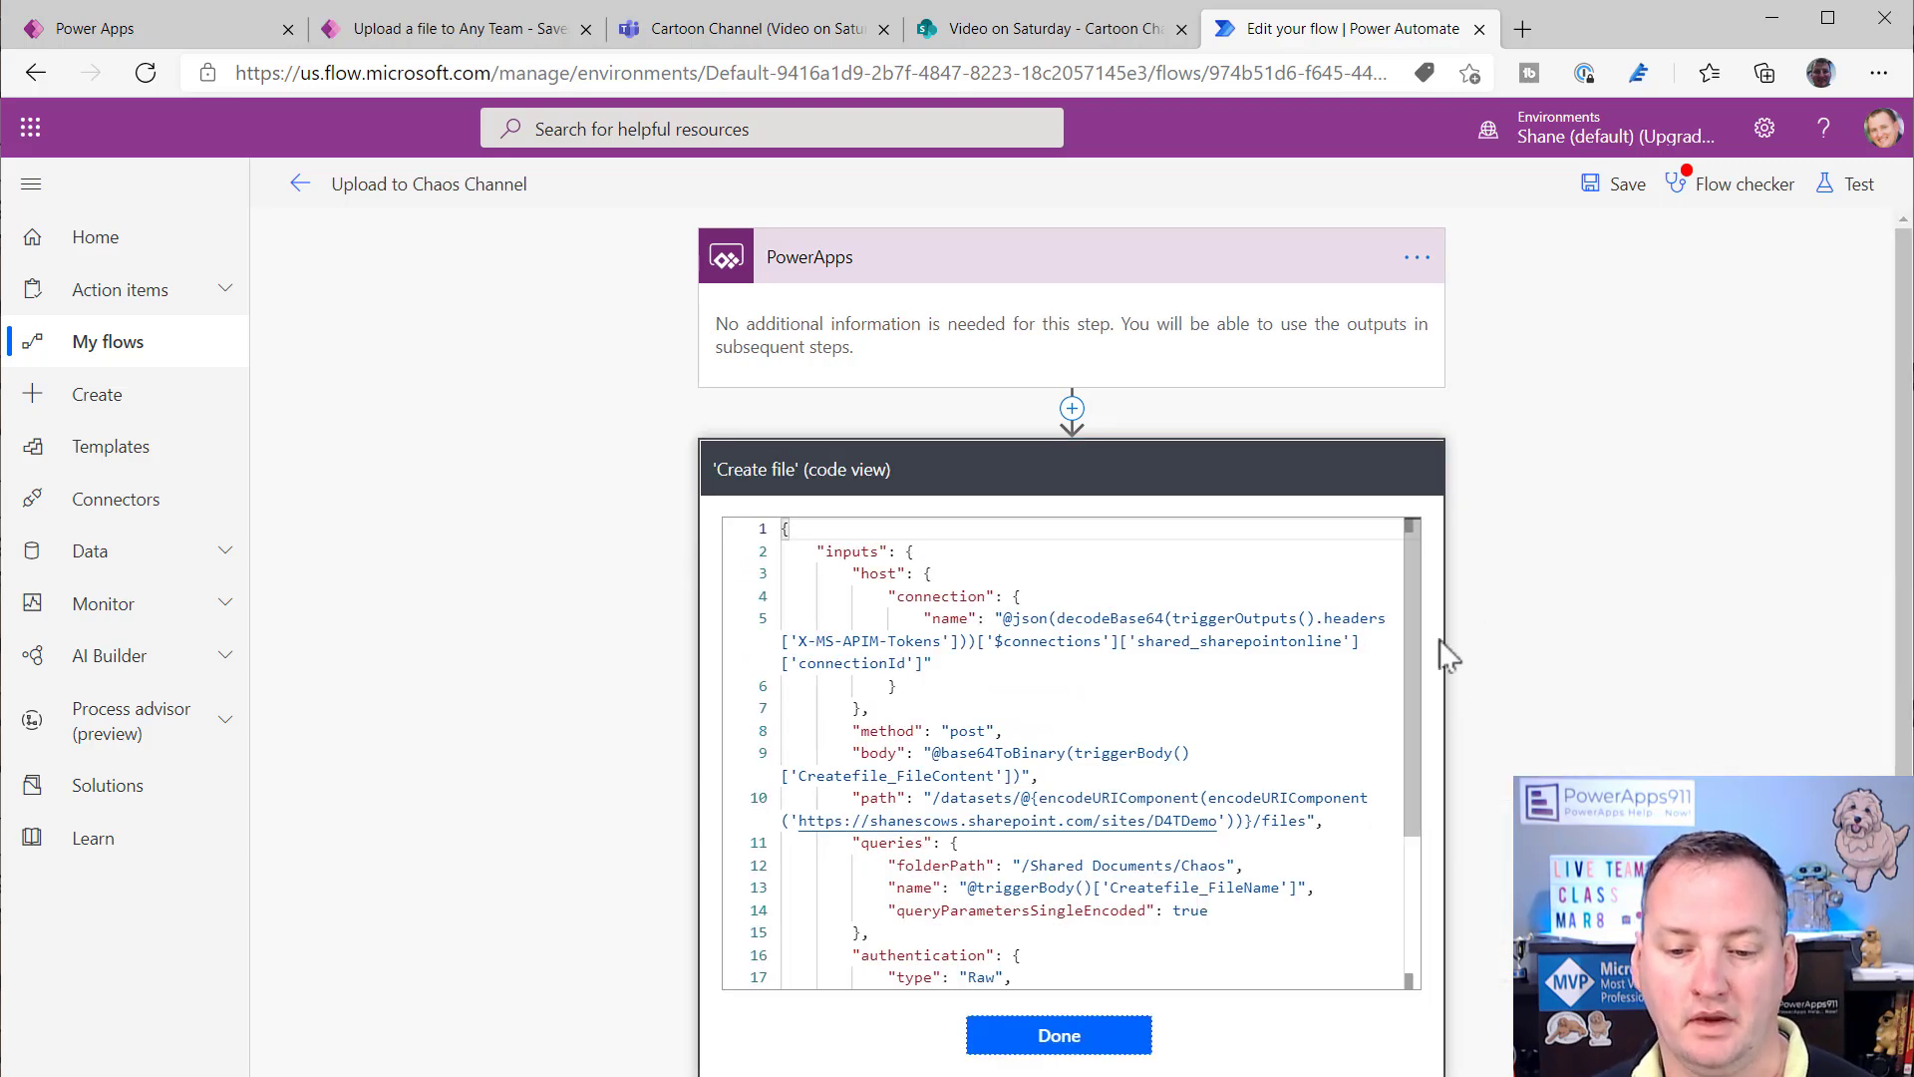
{"action": "left_click_drag", "start_coordinate": [938, 754], "coordinate": [1075, 751]}
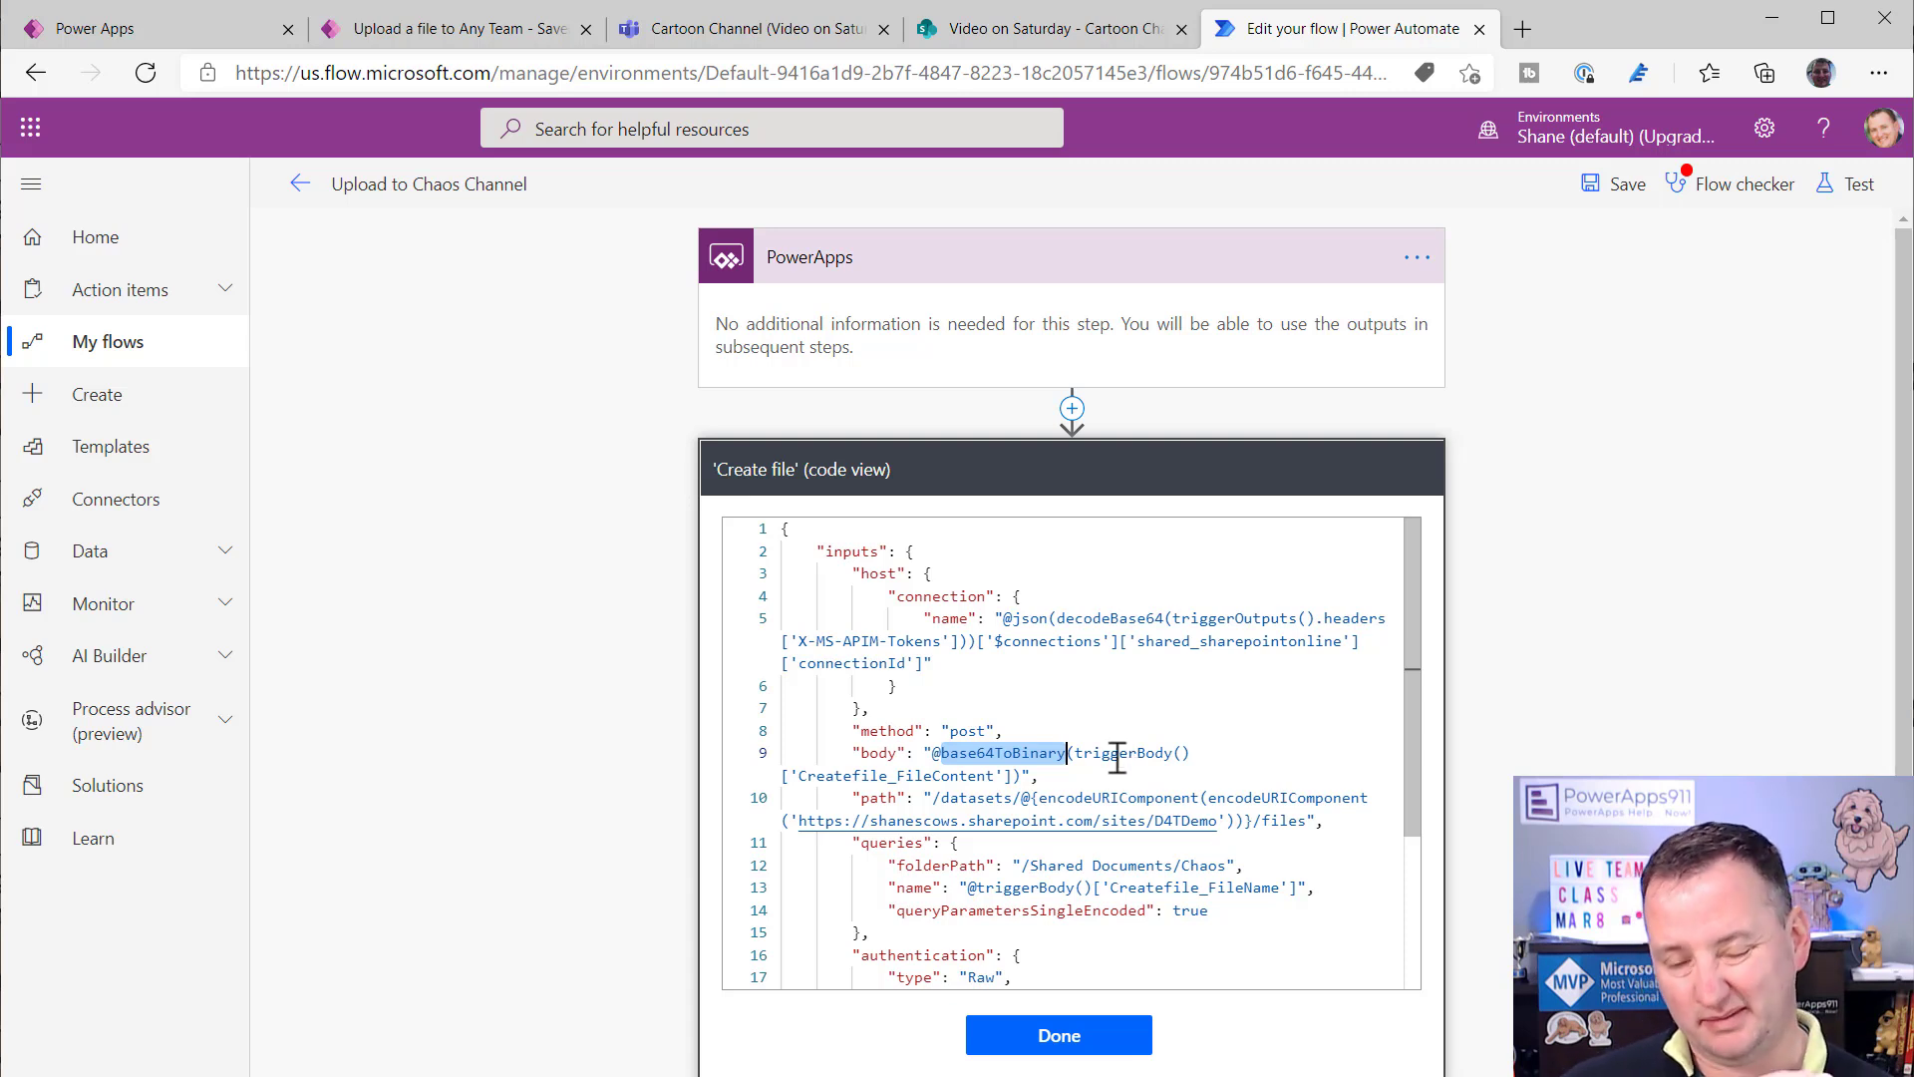
{"action": "left_click", "coordinate": [1135, 1039]}
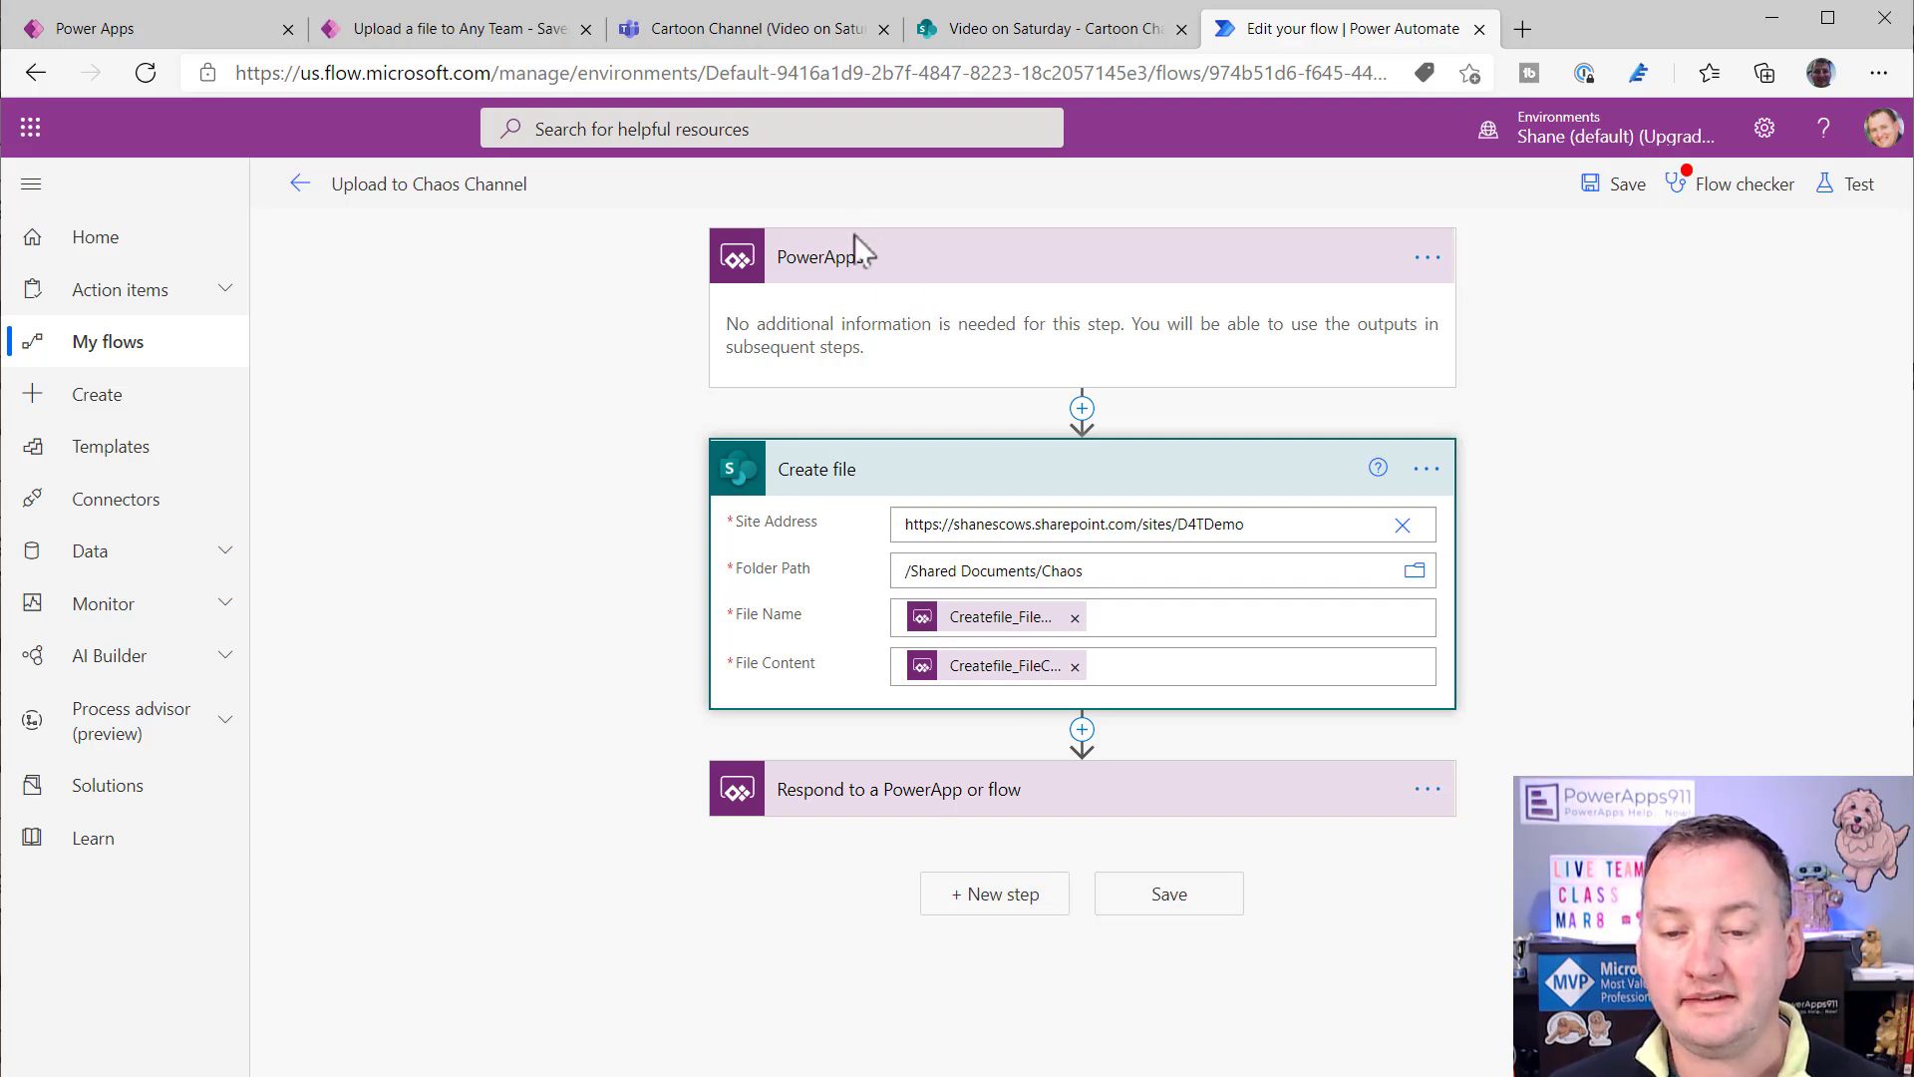
- Preview the Power Apps app and attach the Chewy Naughty - Clean picture under Upload File to Hard Coded Team
{"action": "left_click", "coordinate": [528, 30]}
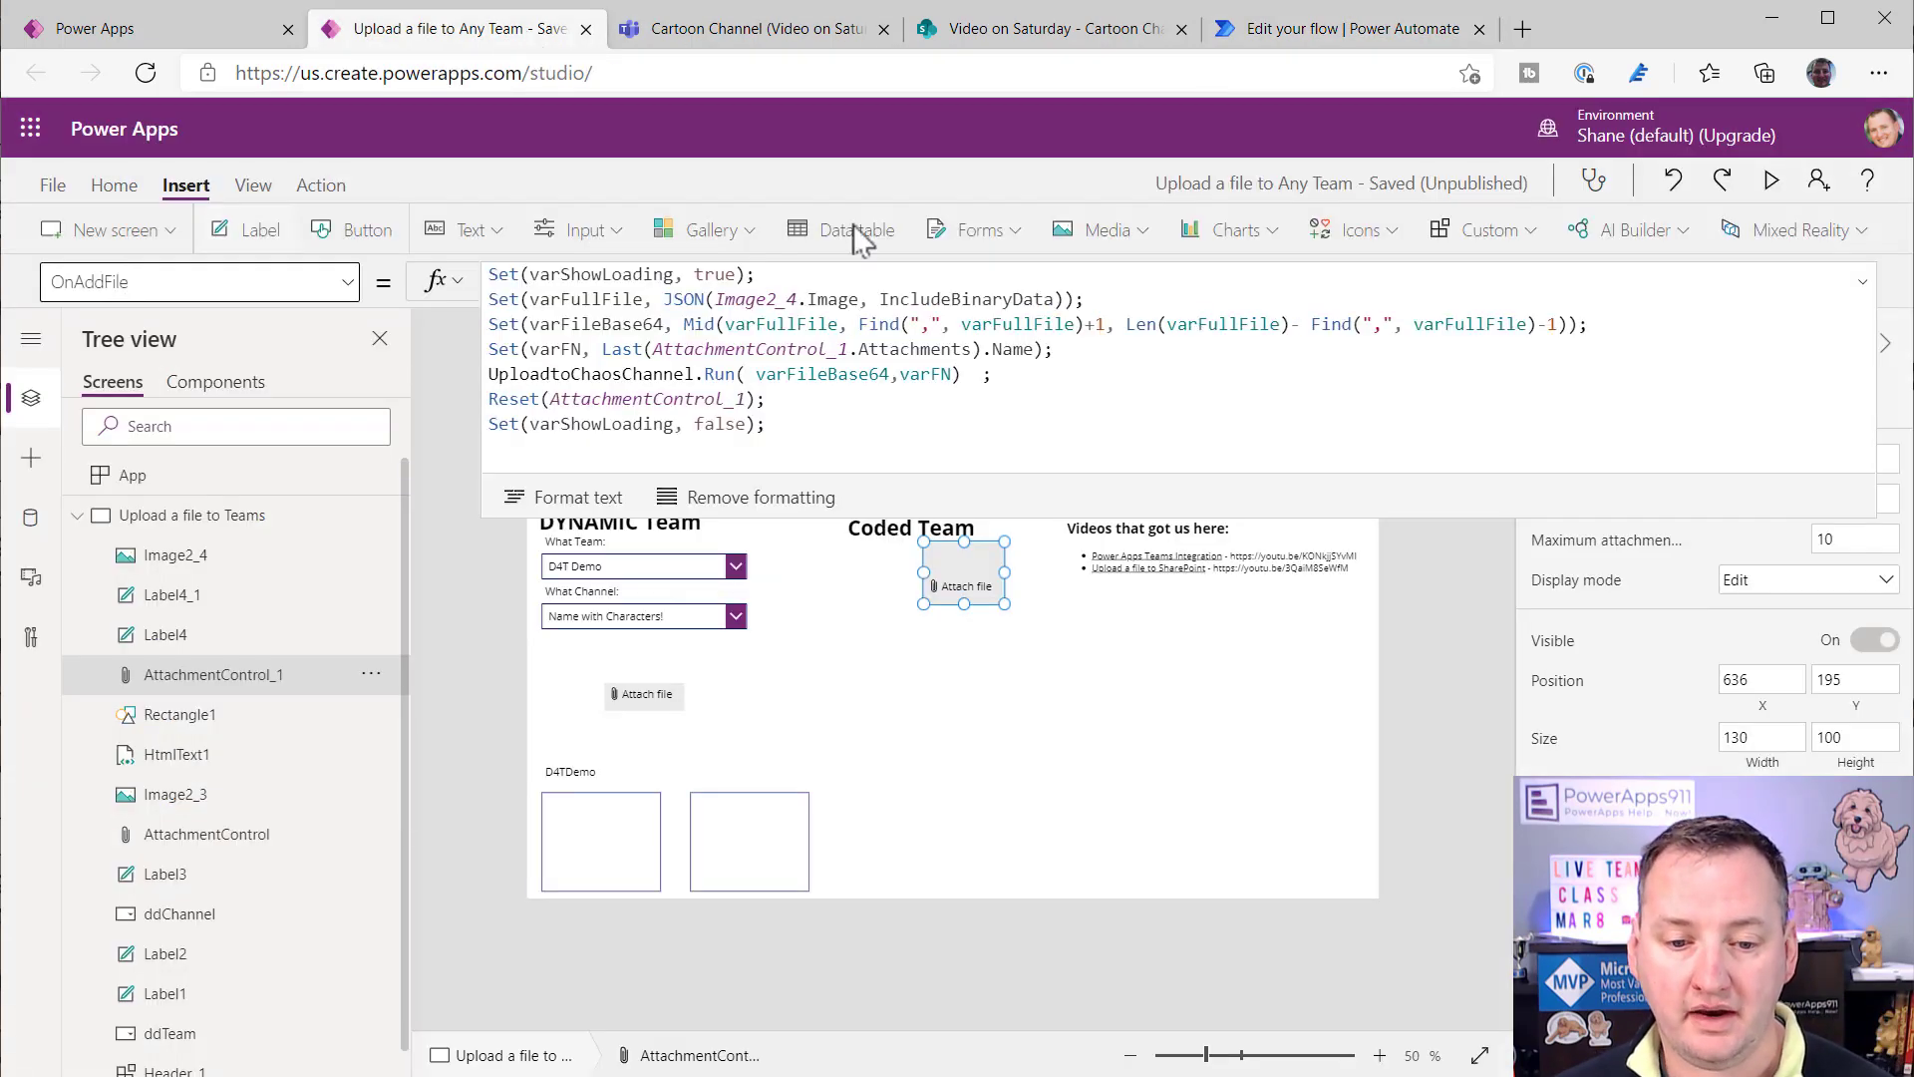
{"action": "left_click", "coordinate": [1771, 183]}
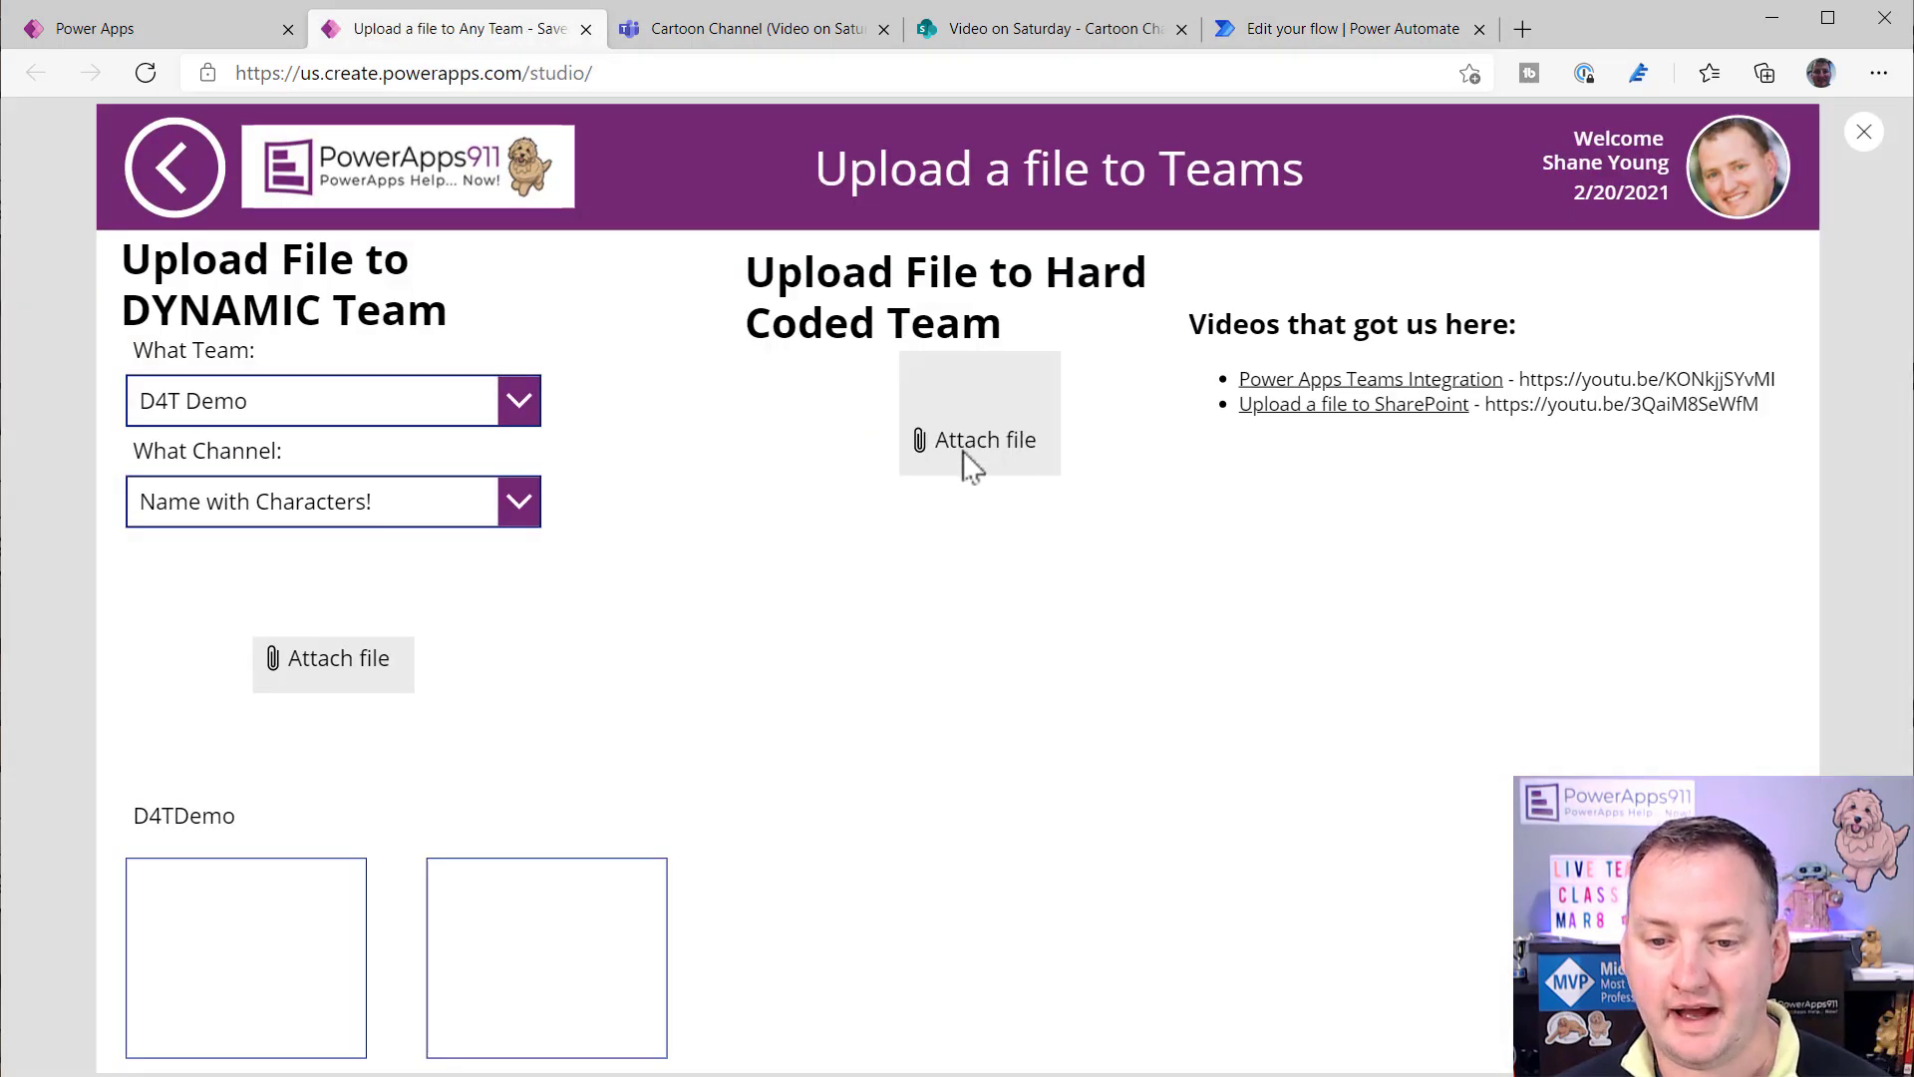
{"action": "left_click", "coordinate": [972, 454]}
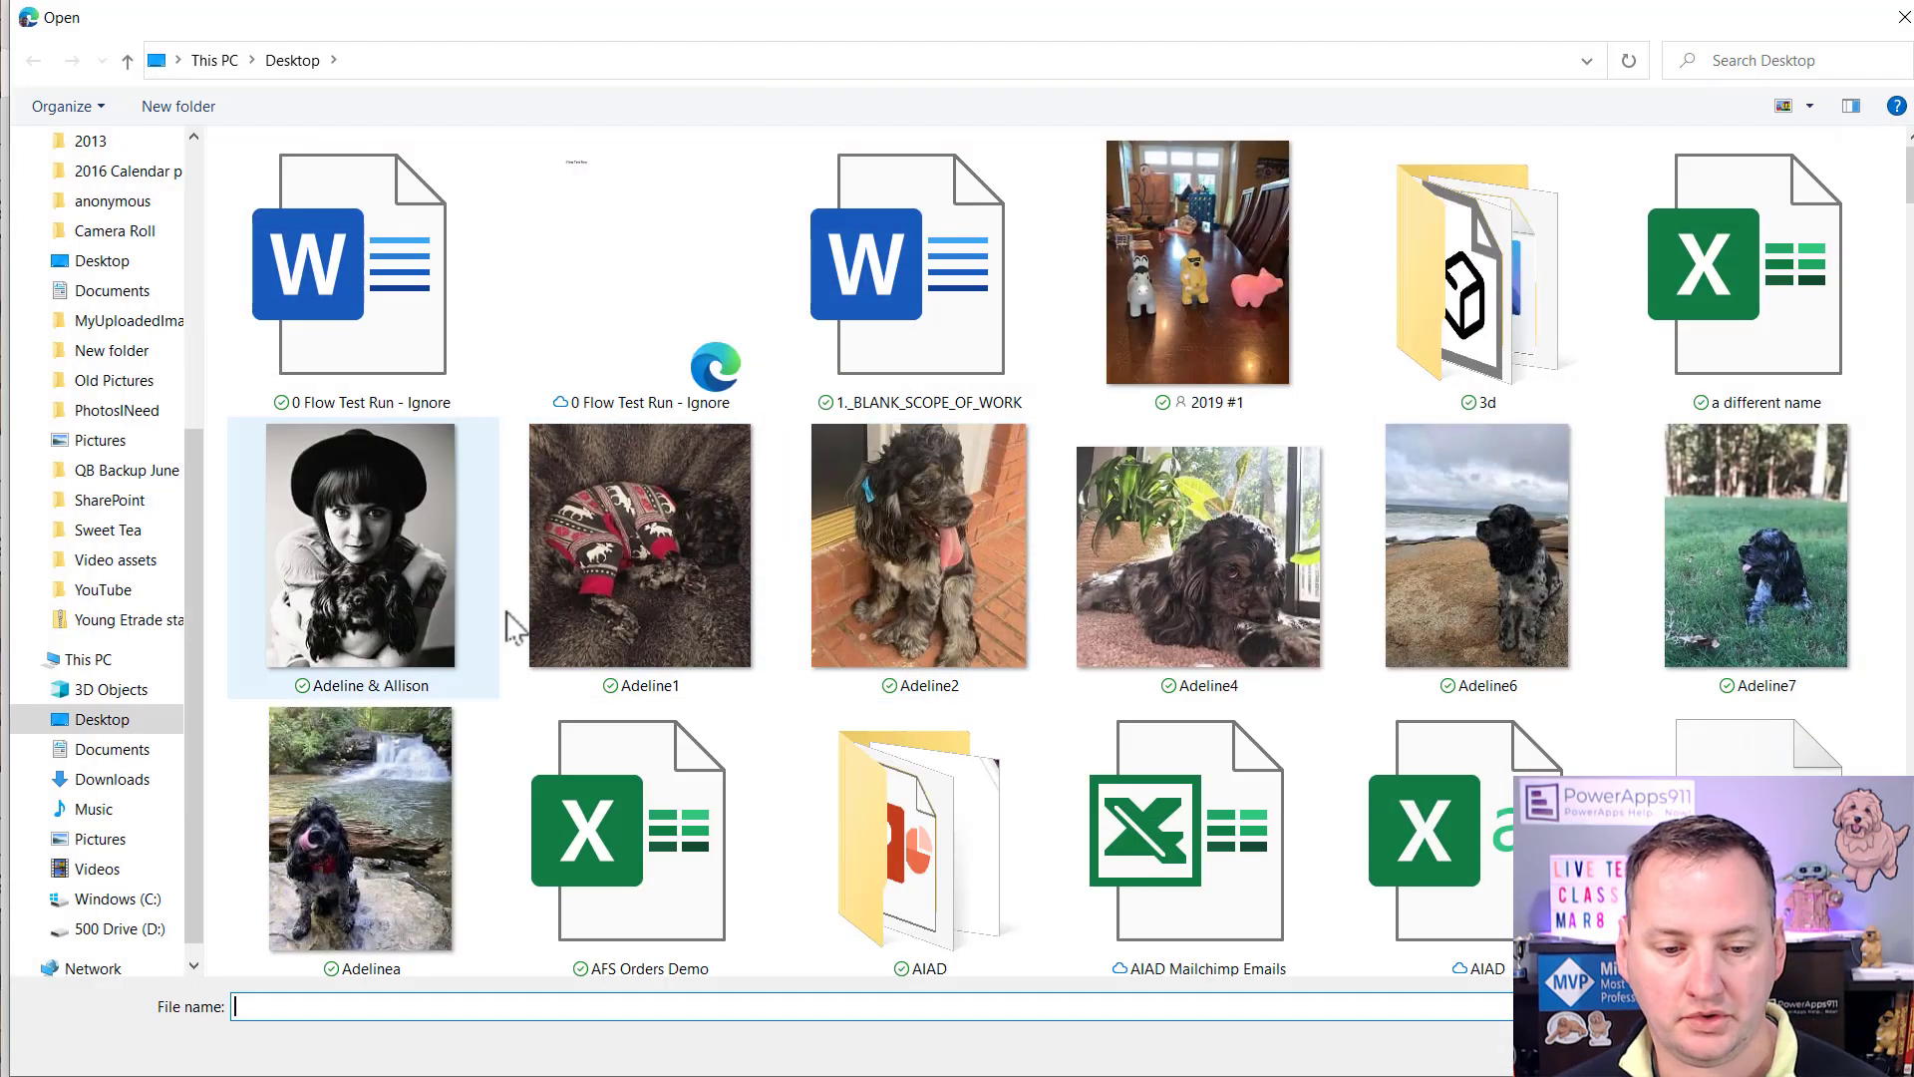
{"action": "scroll", "coordinate": [1212, 564], "scroll_direction": "down", "scroll_amount": 5}
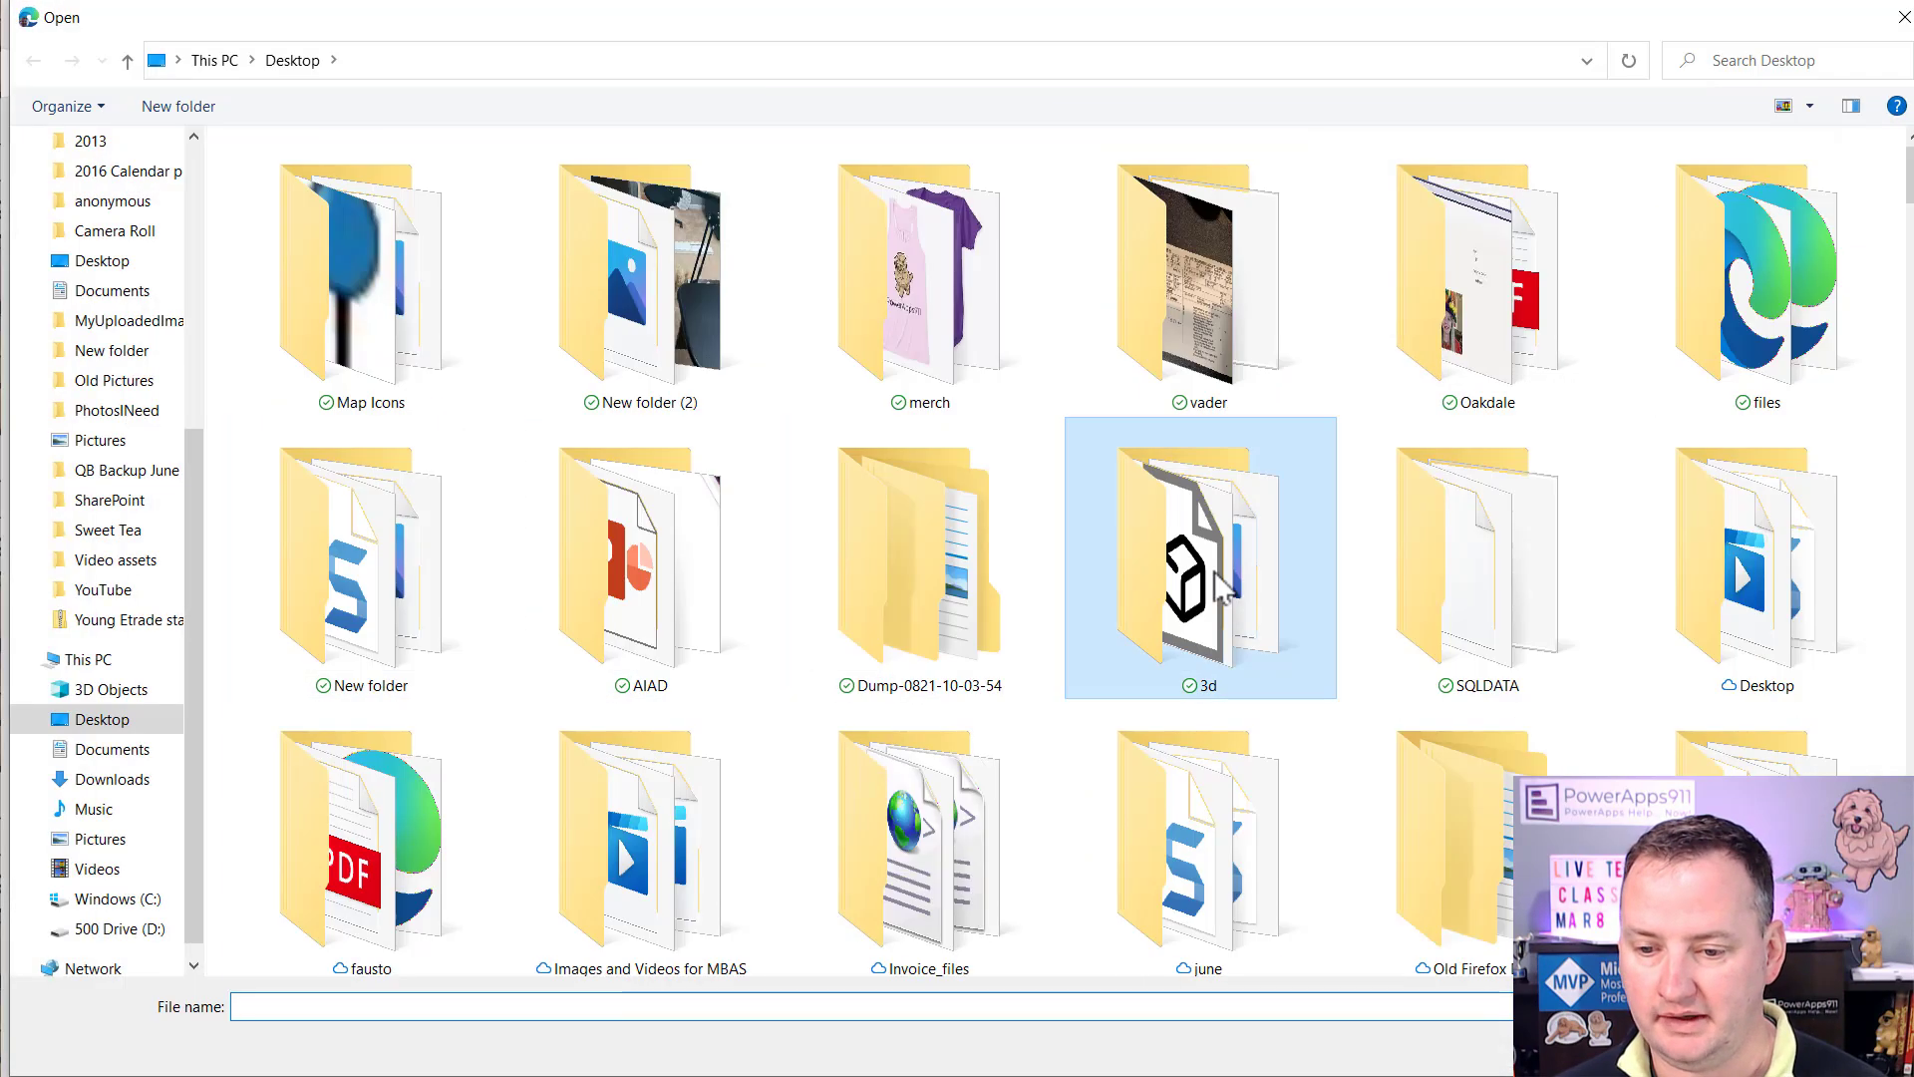
{"action": "scroll", "coordinate": [1007, 678], "scroll_direction": "down", "scroll_amount": 5}
{"action": "scroll", "coordinate": [1037, 663], "scroll_direction": "down", "scroll_amount": 5}
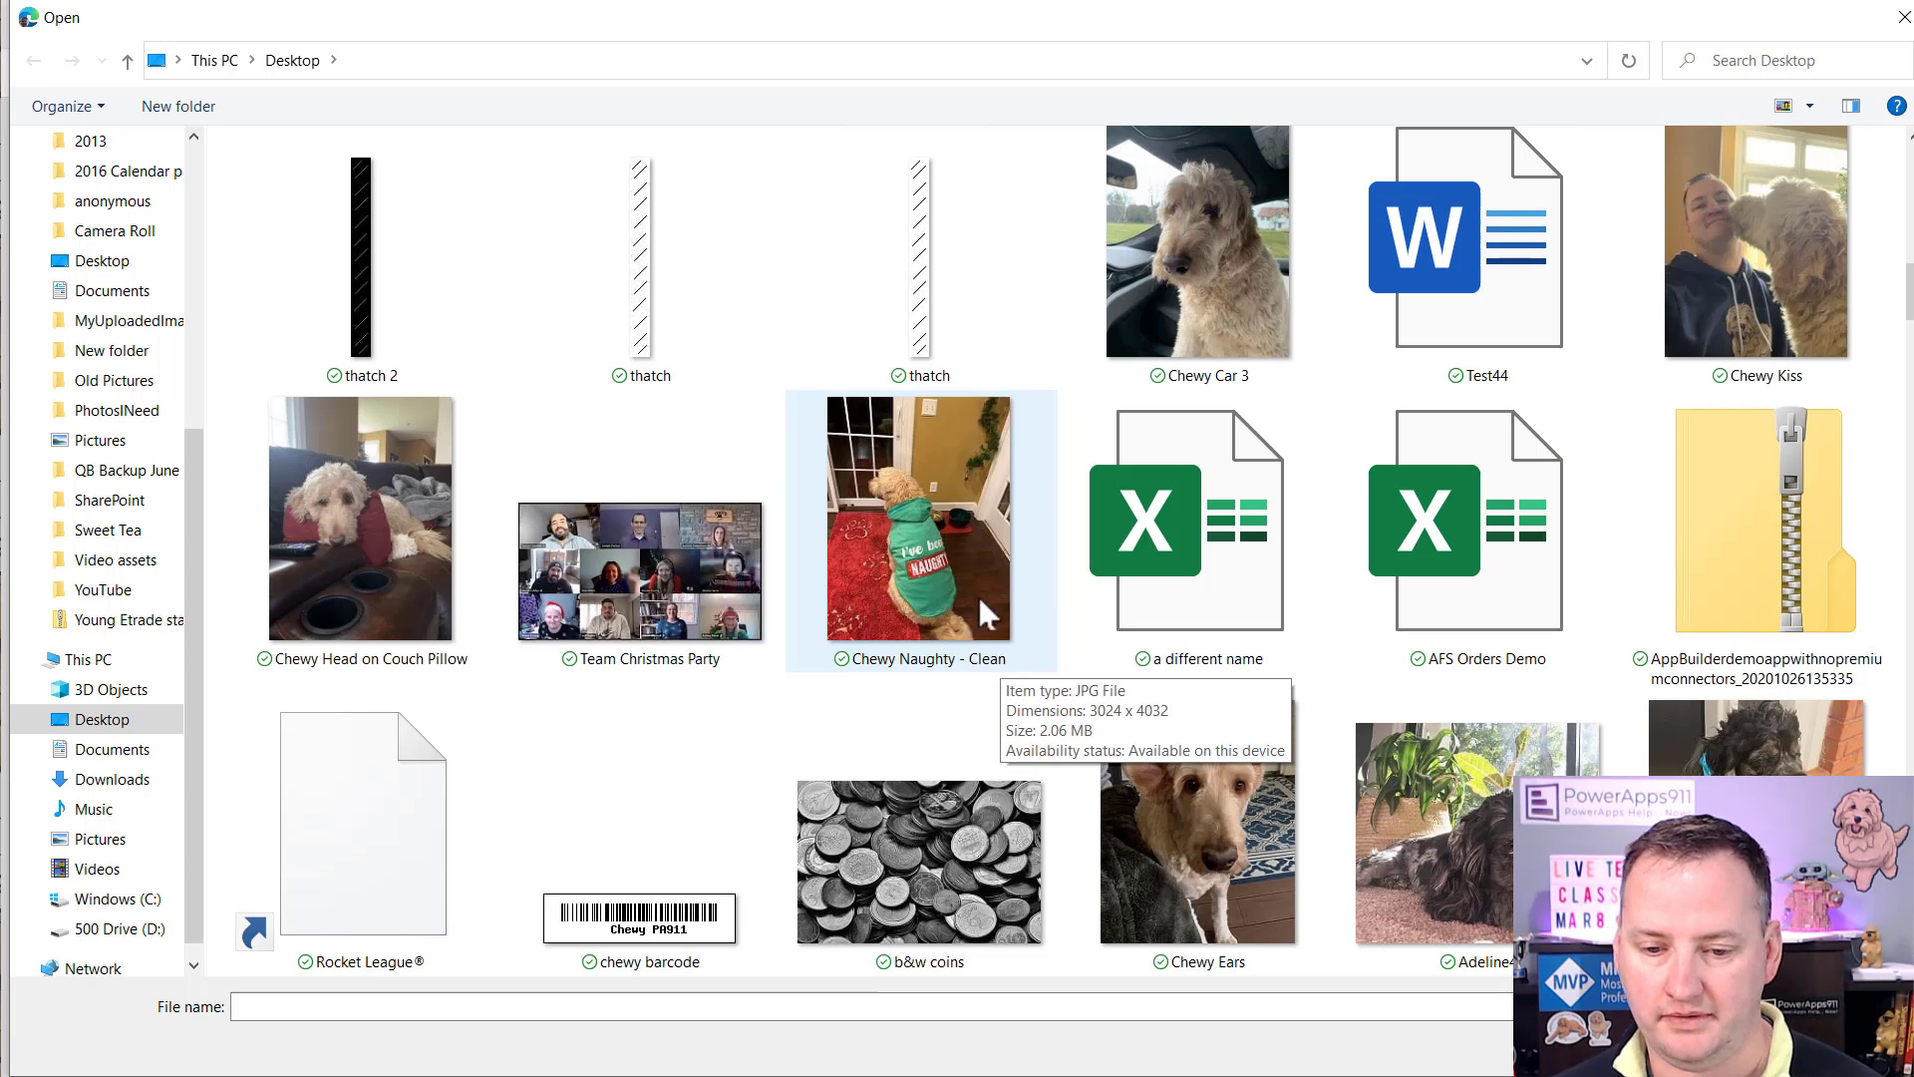
{"action": "double_click", "coordinate": [969, 556]}
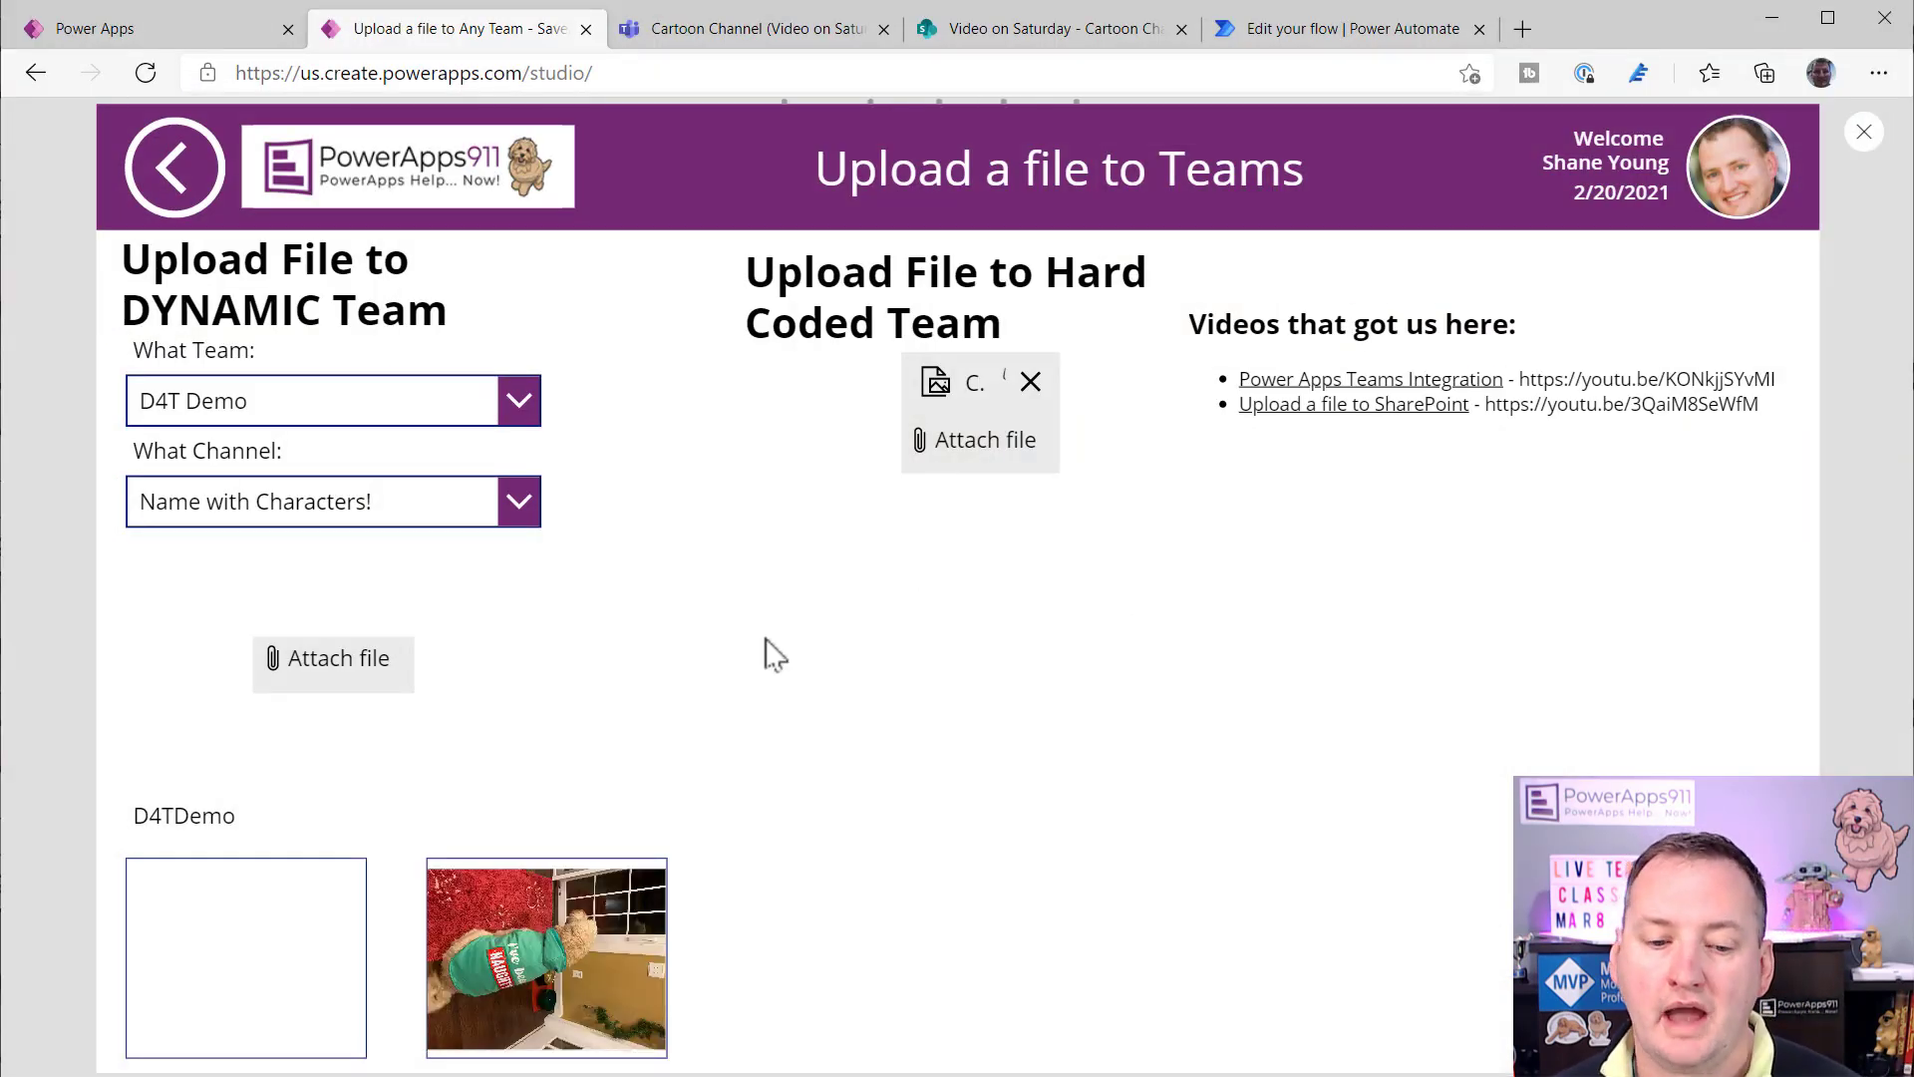
{"action": "left_click", "coordinate": [495, 937]}
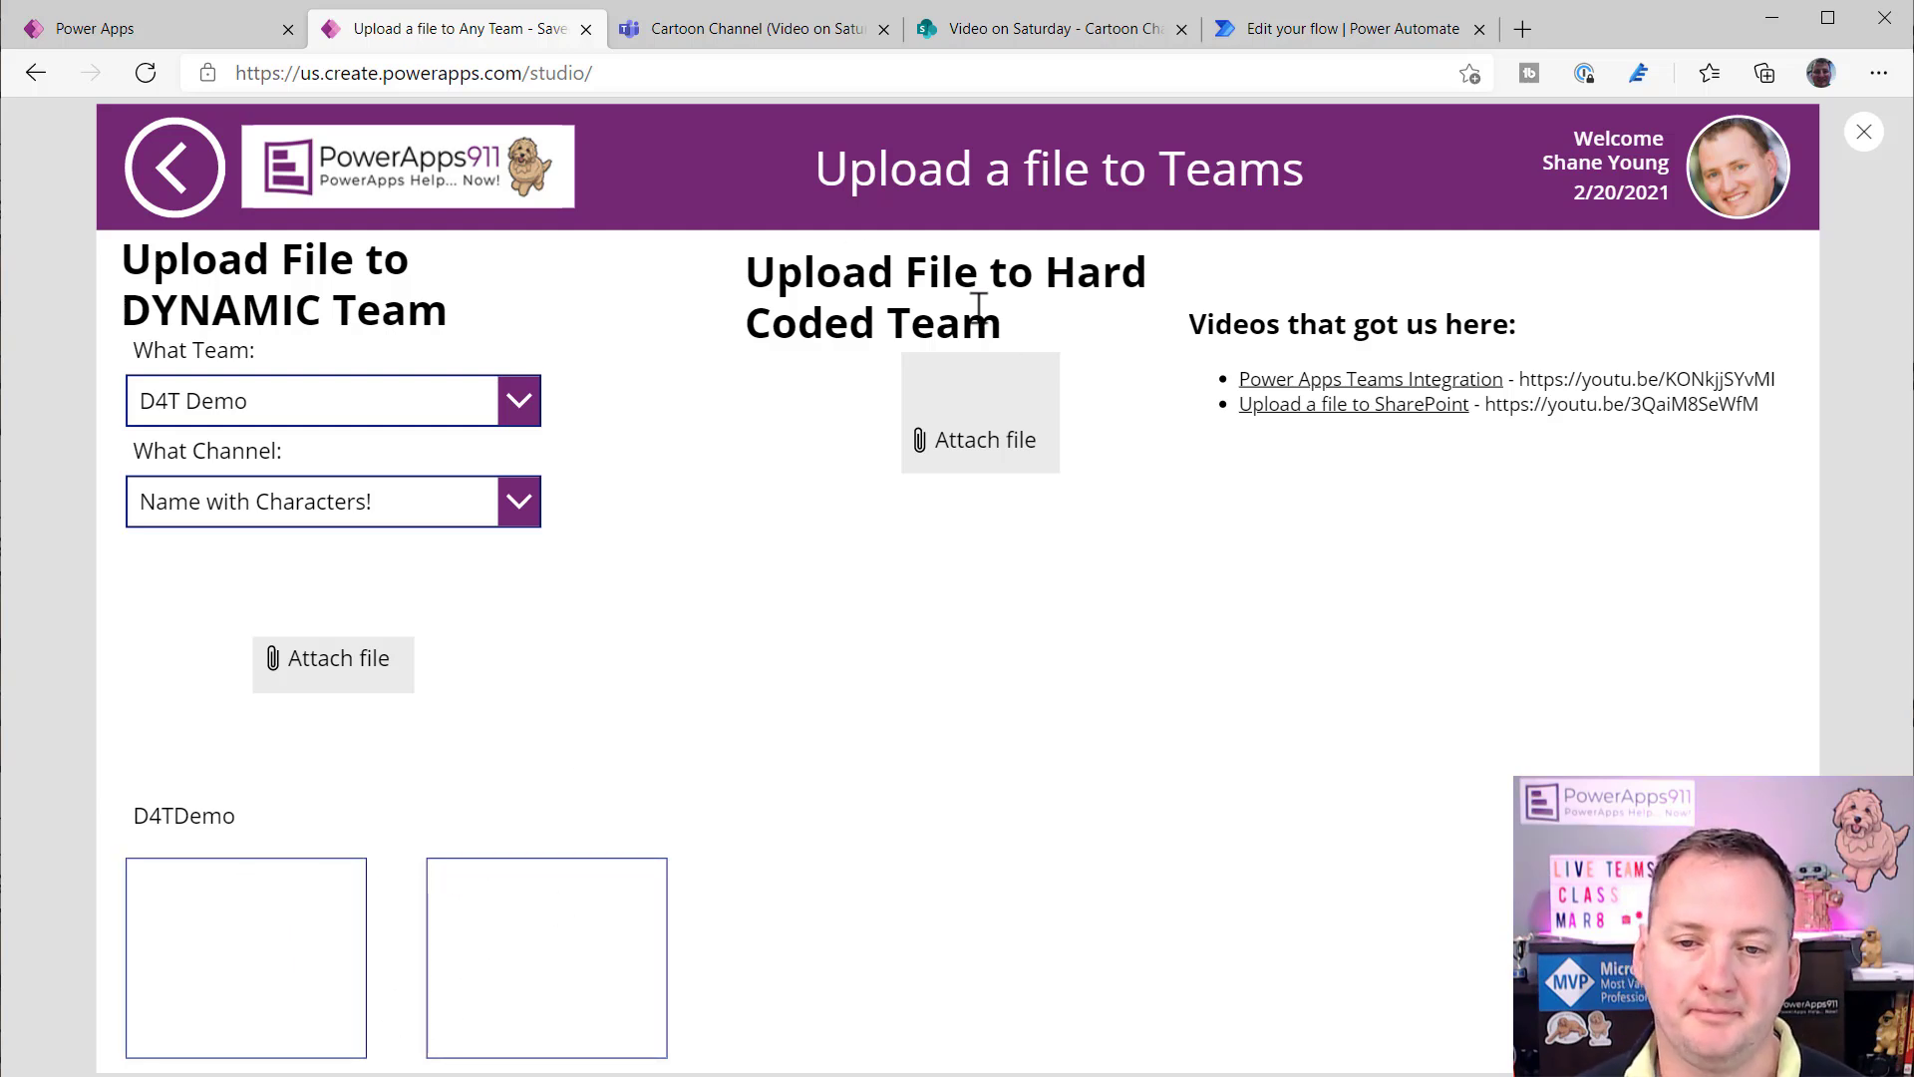
- Check the Chaos channel's files of the D4T Demo team in Teams, and return to the Create file action in Power Automate
{"action": "left_click", "coordinate": [793, 40]}
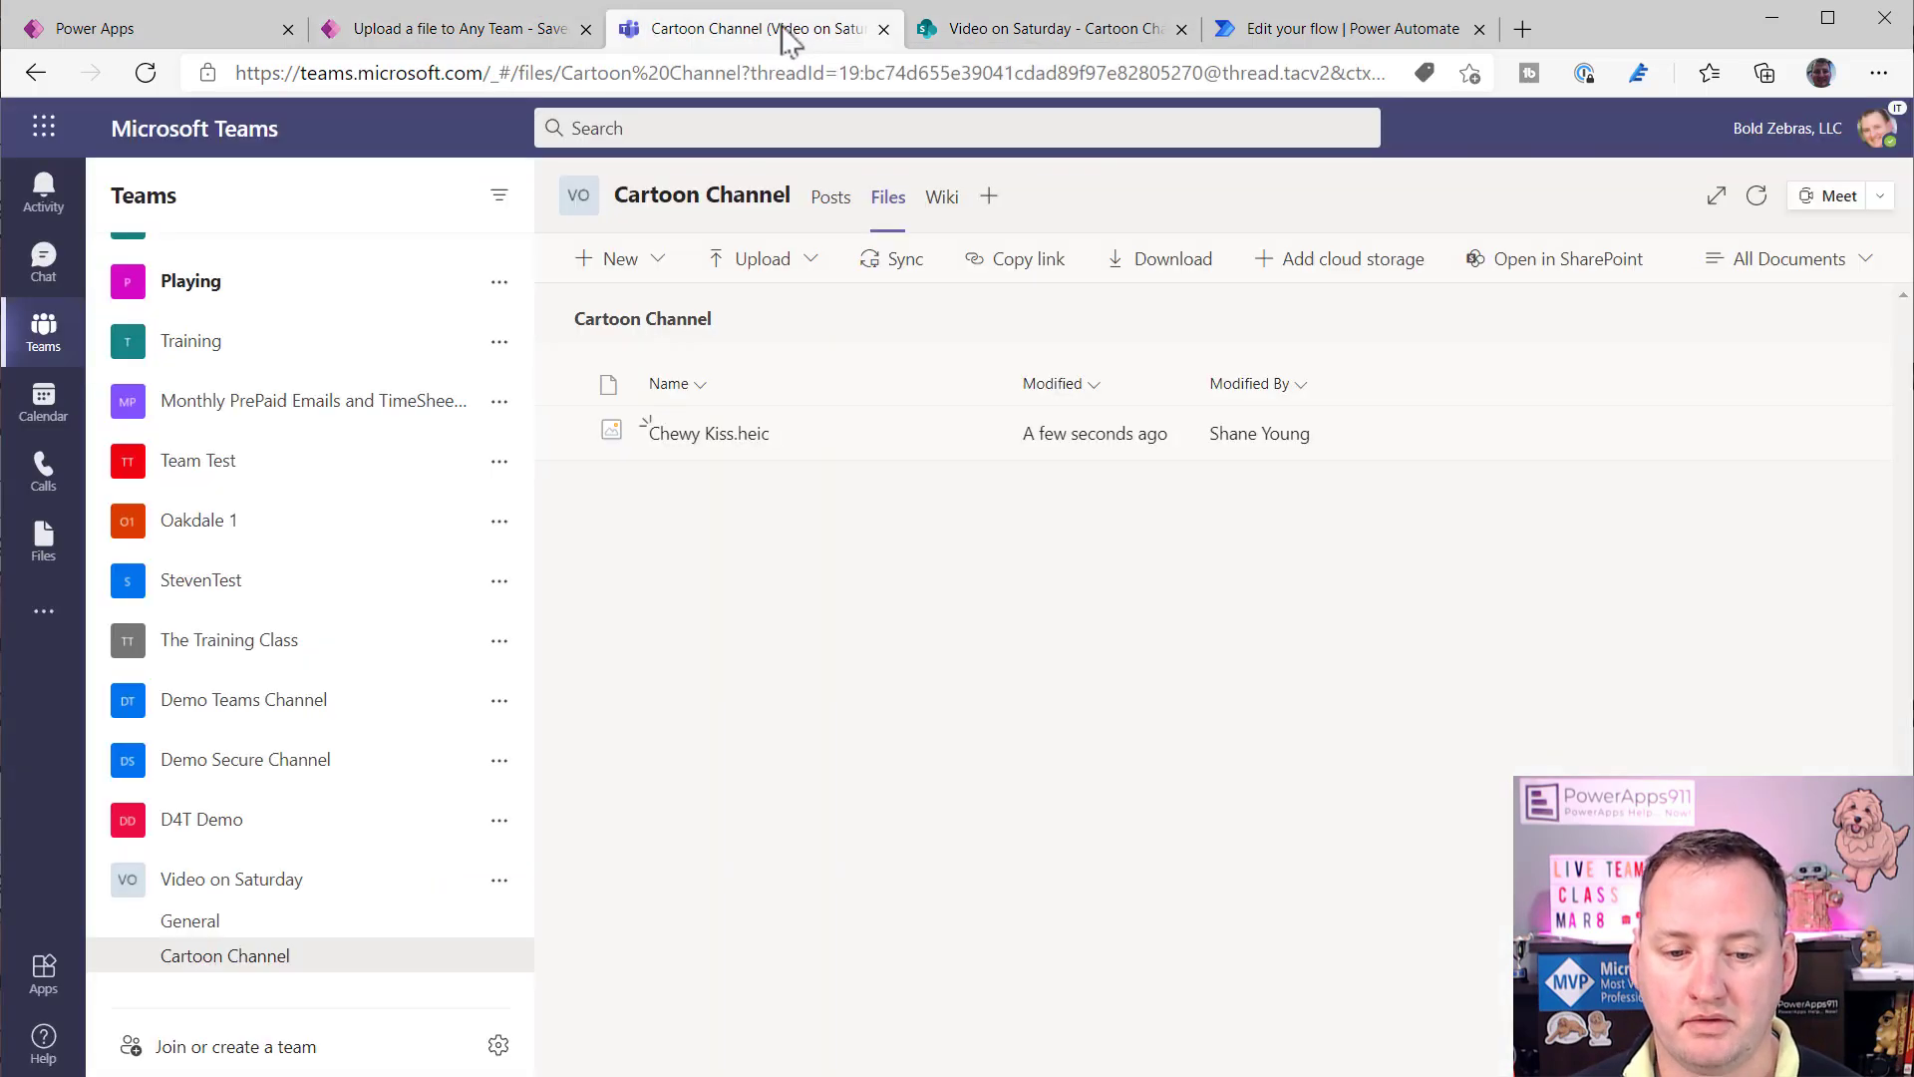
{"action": "left_click", "coordinate": [204, 820]}
{"action": "left_click", "coordinate": [185, 897]}
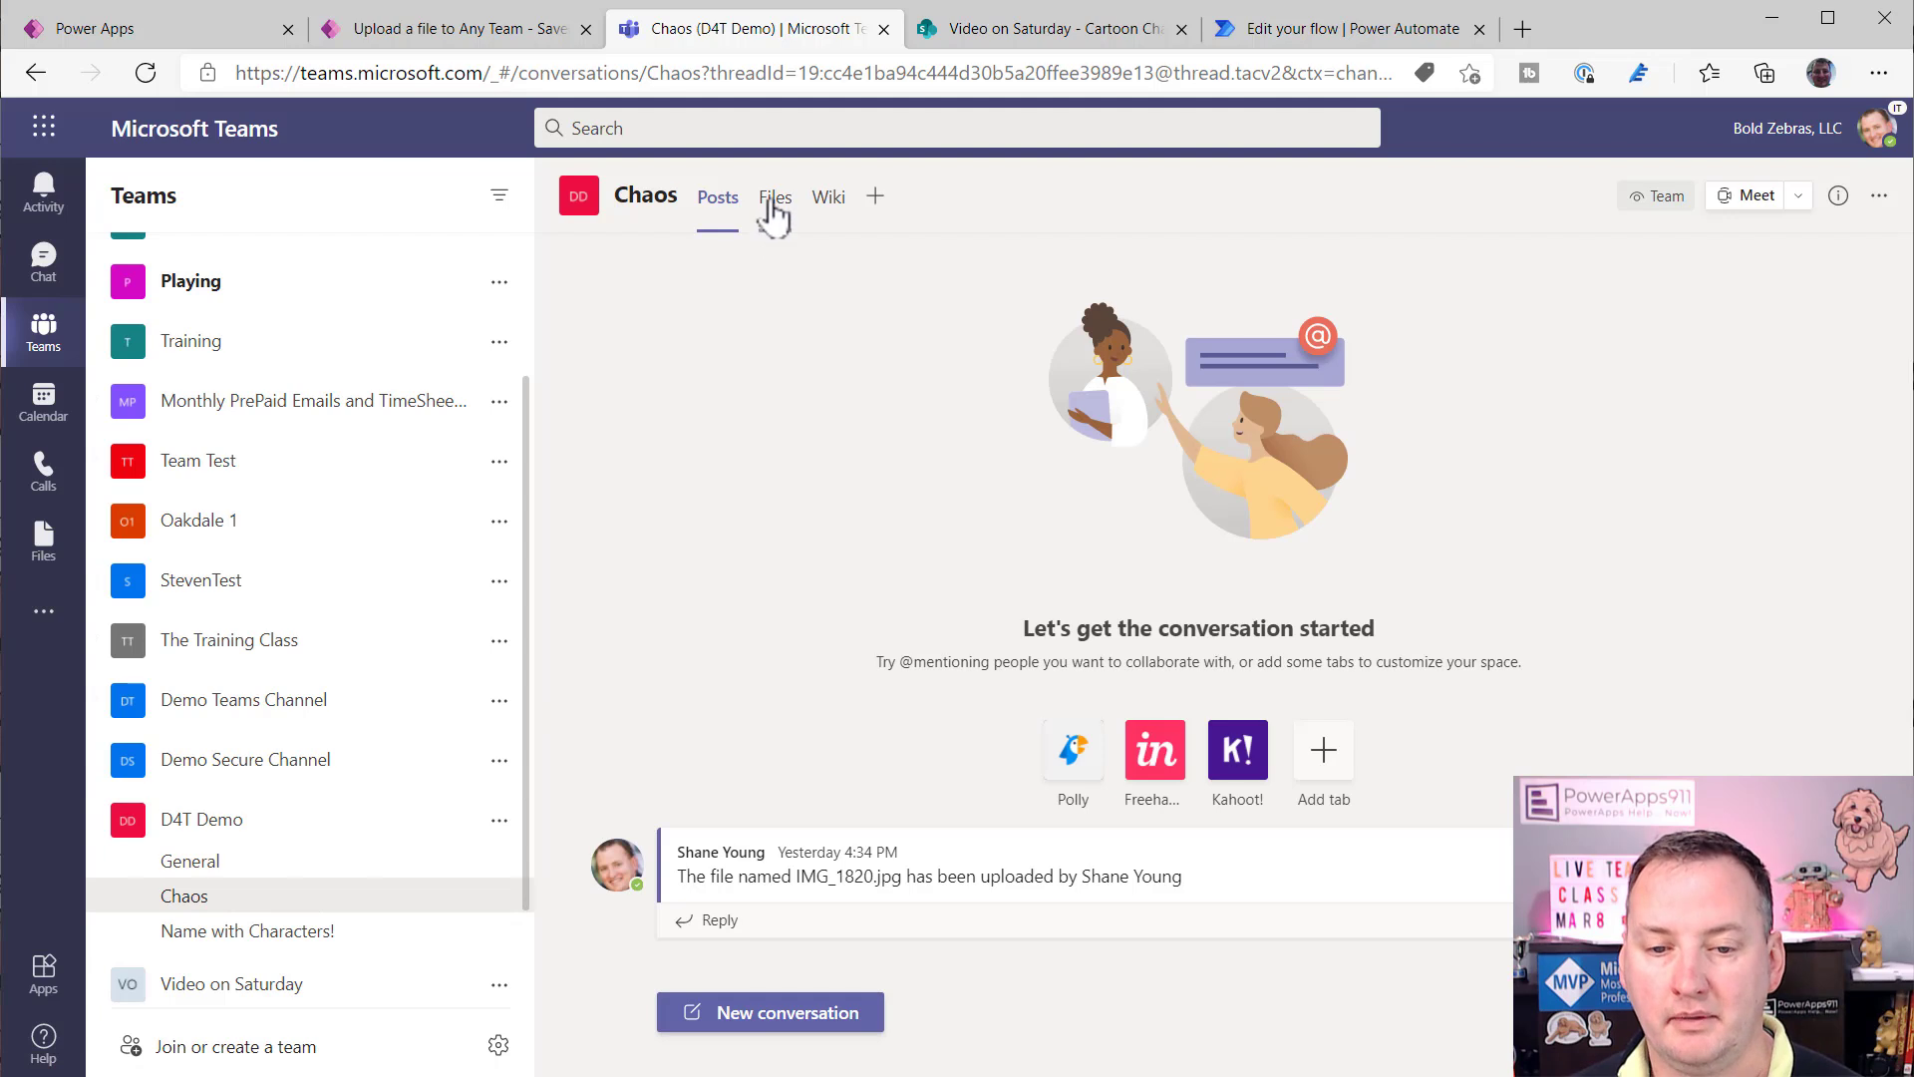
{"action": "left_click", "coordinate": [776, 199]}
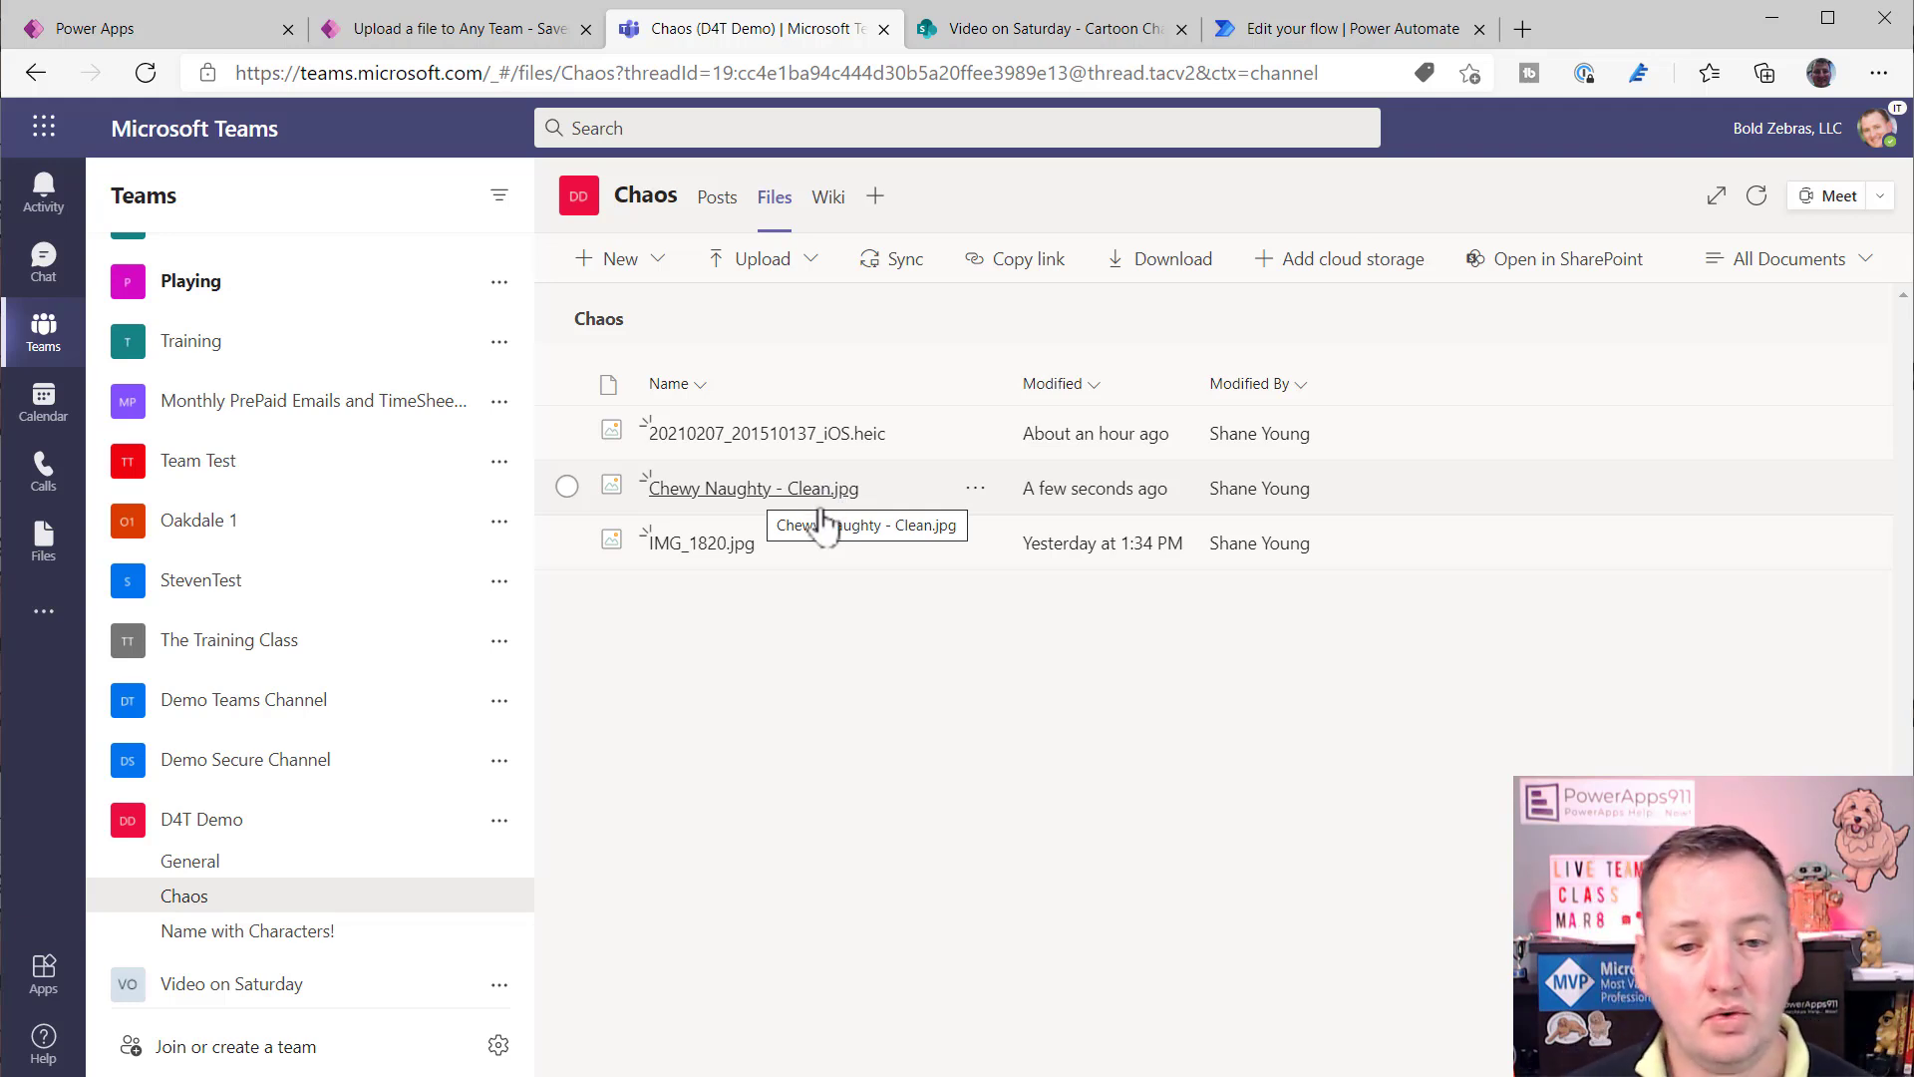
{"action": "left_click", "coordinate": [1299, 40]}
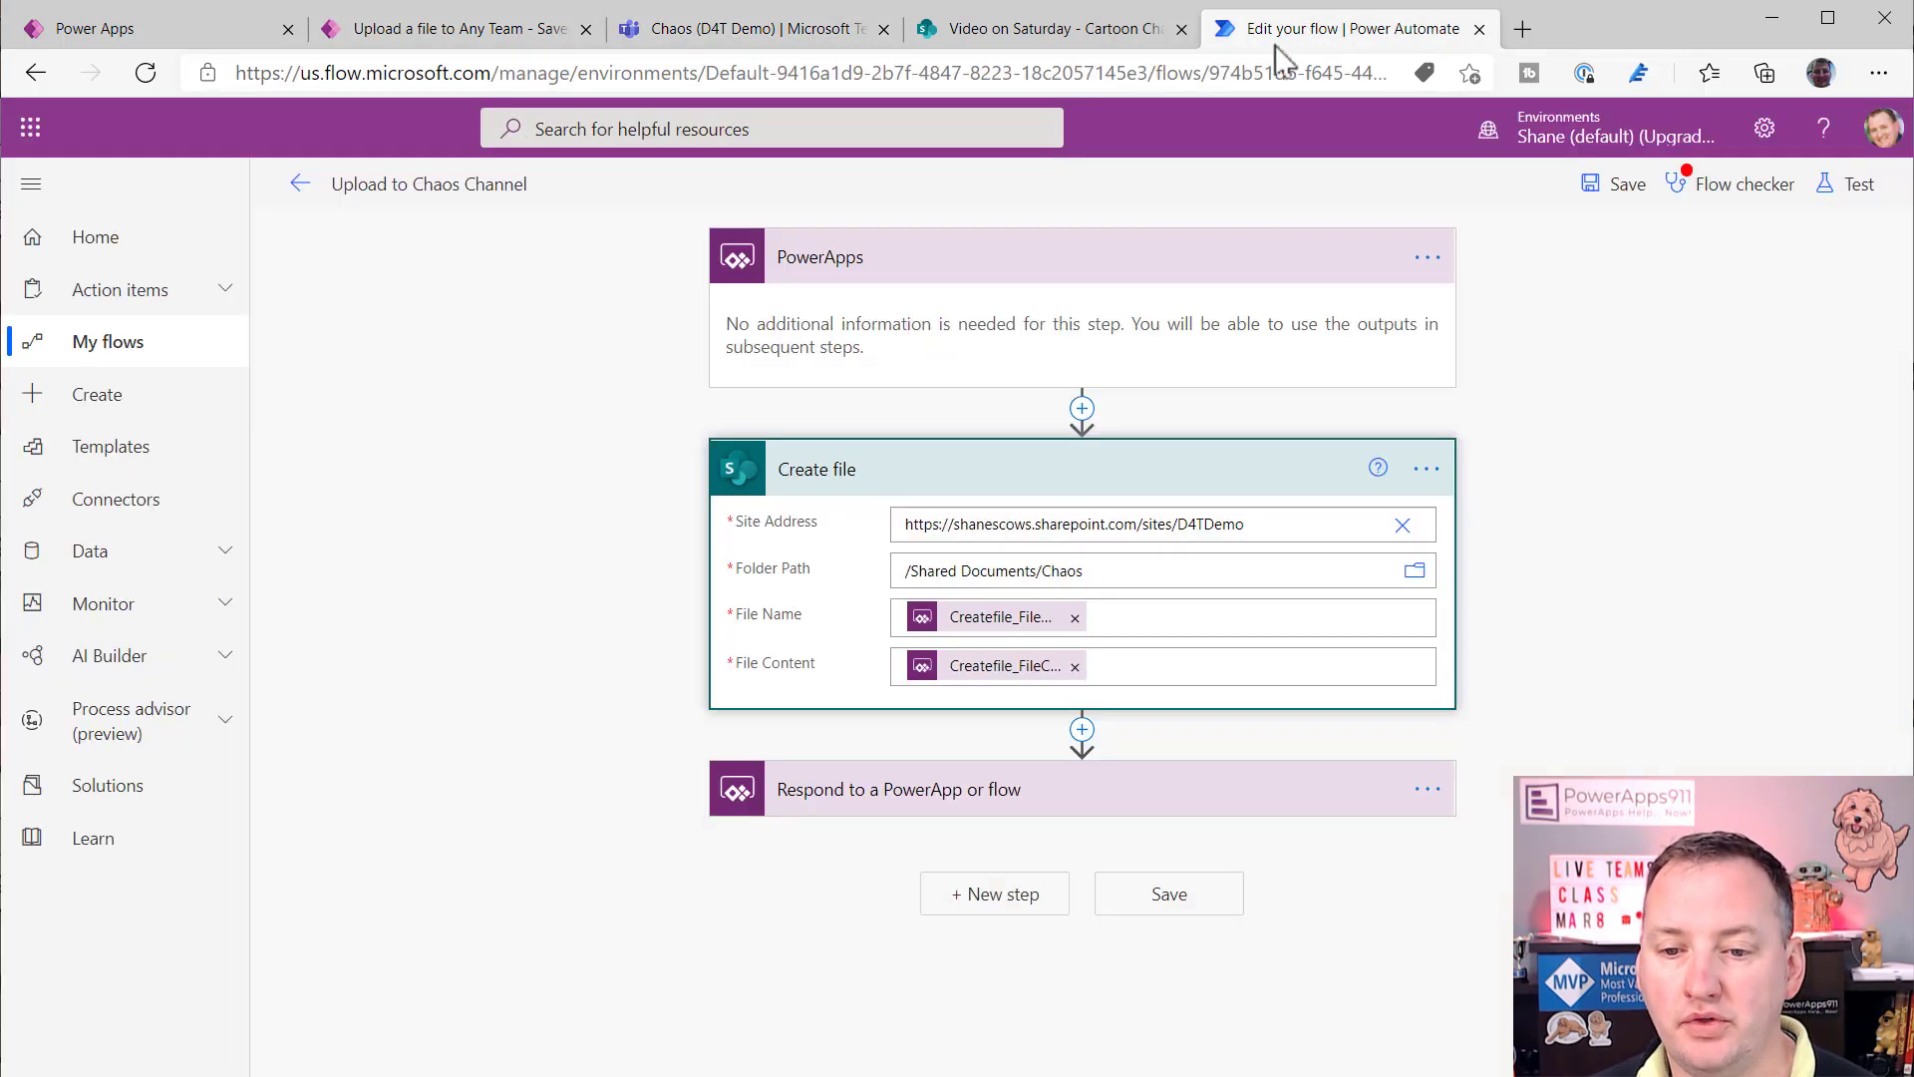
- Switch to the Power Apps editor, close the app preview, and check the data sources used with the What Team dropdown
{"action": "left_click", "coordinate": [512, 40]}
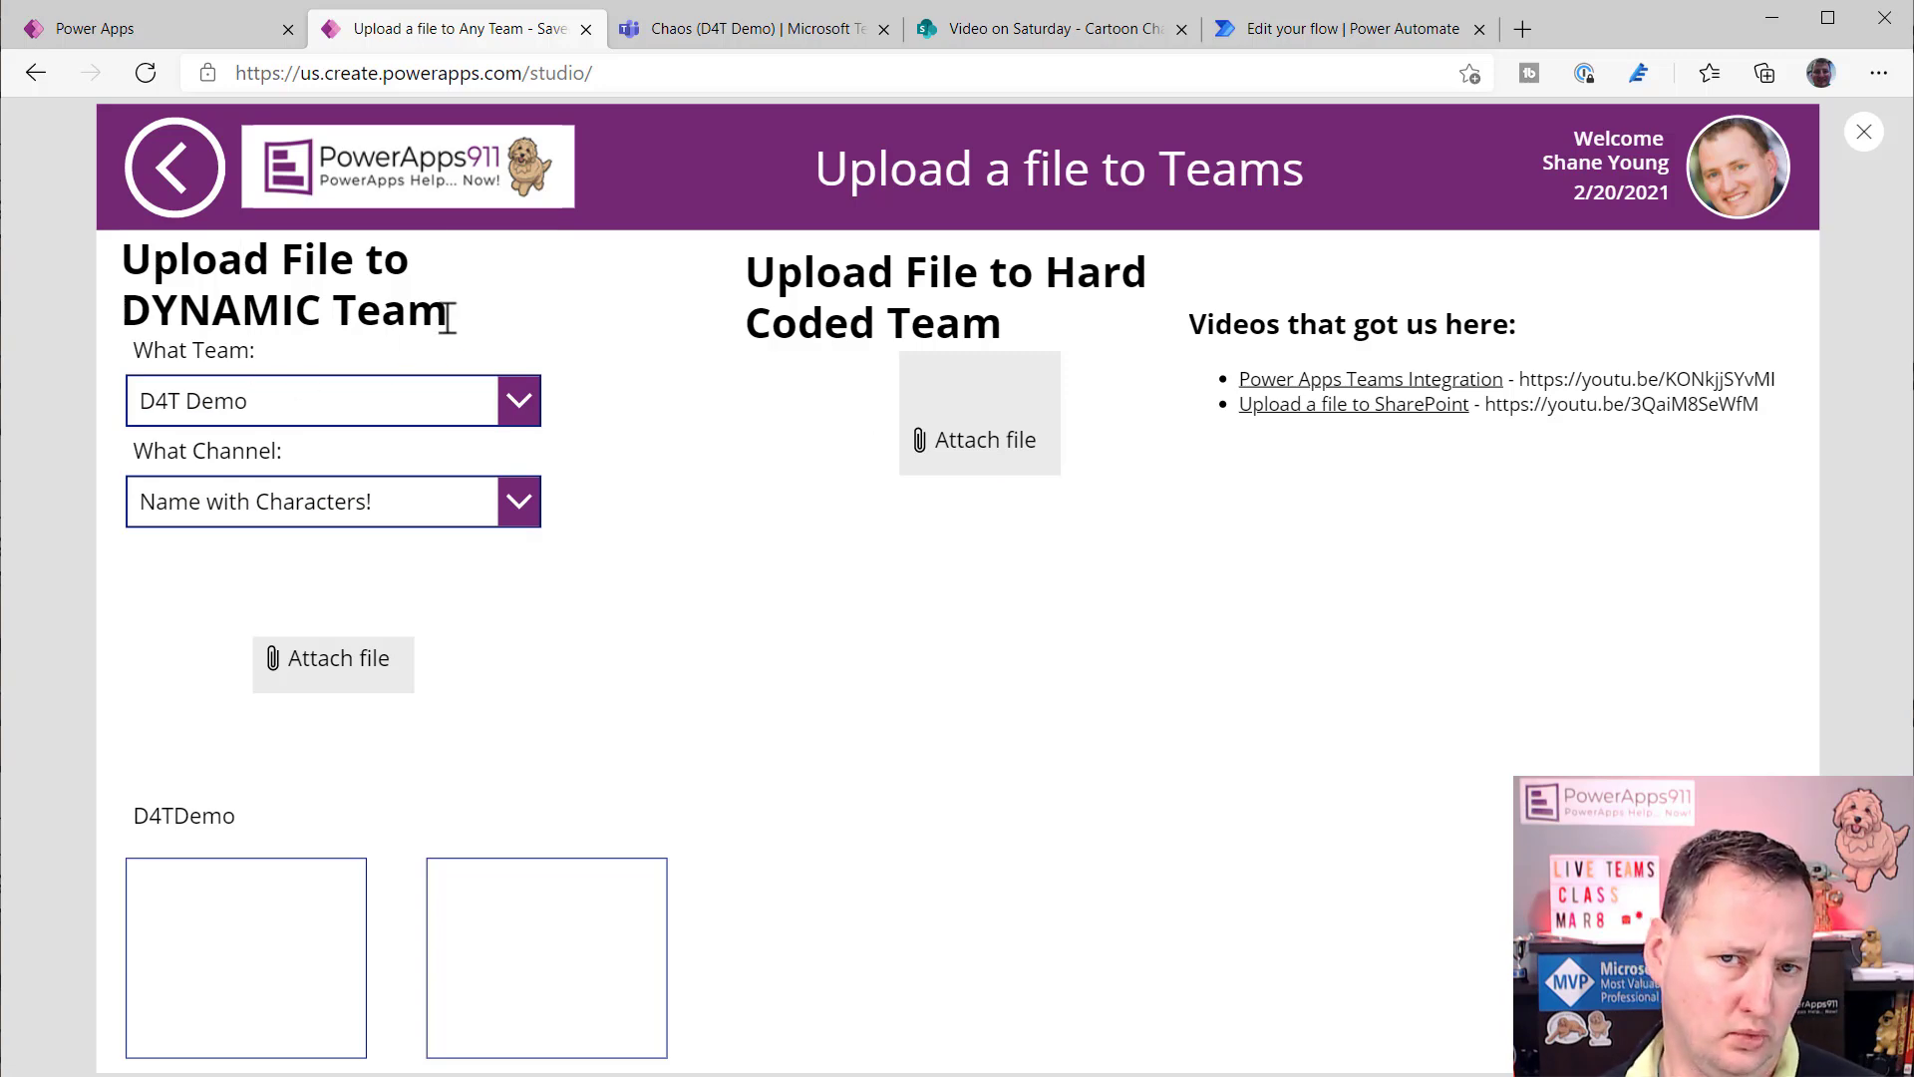
{"action": "left_click", "coordinate": [1864, 131]}
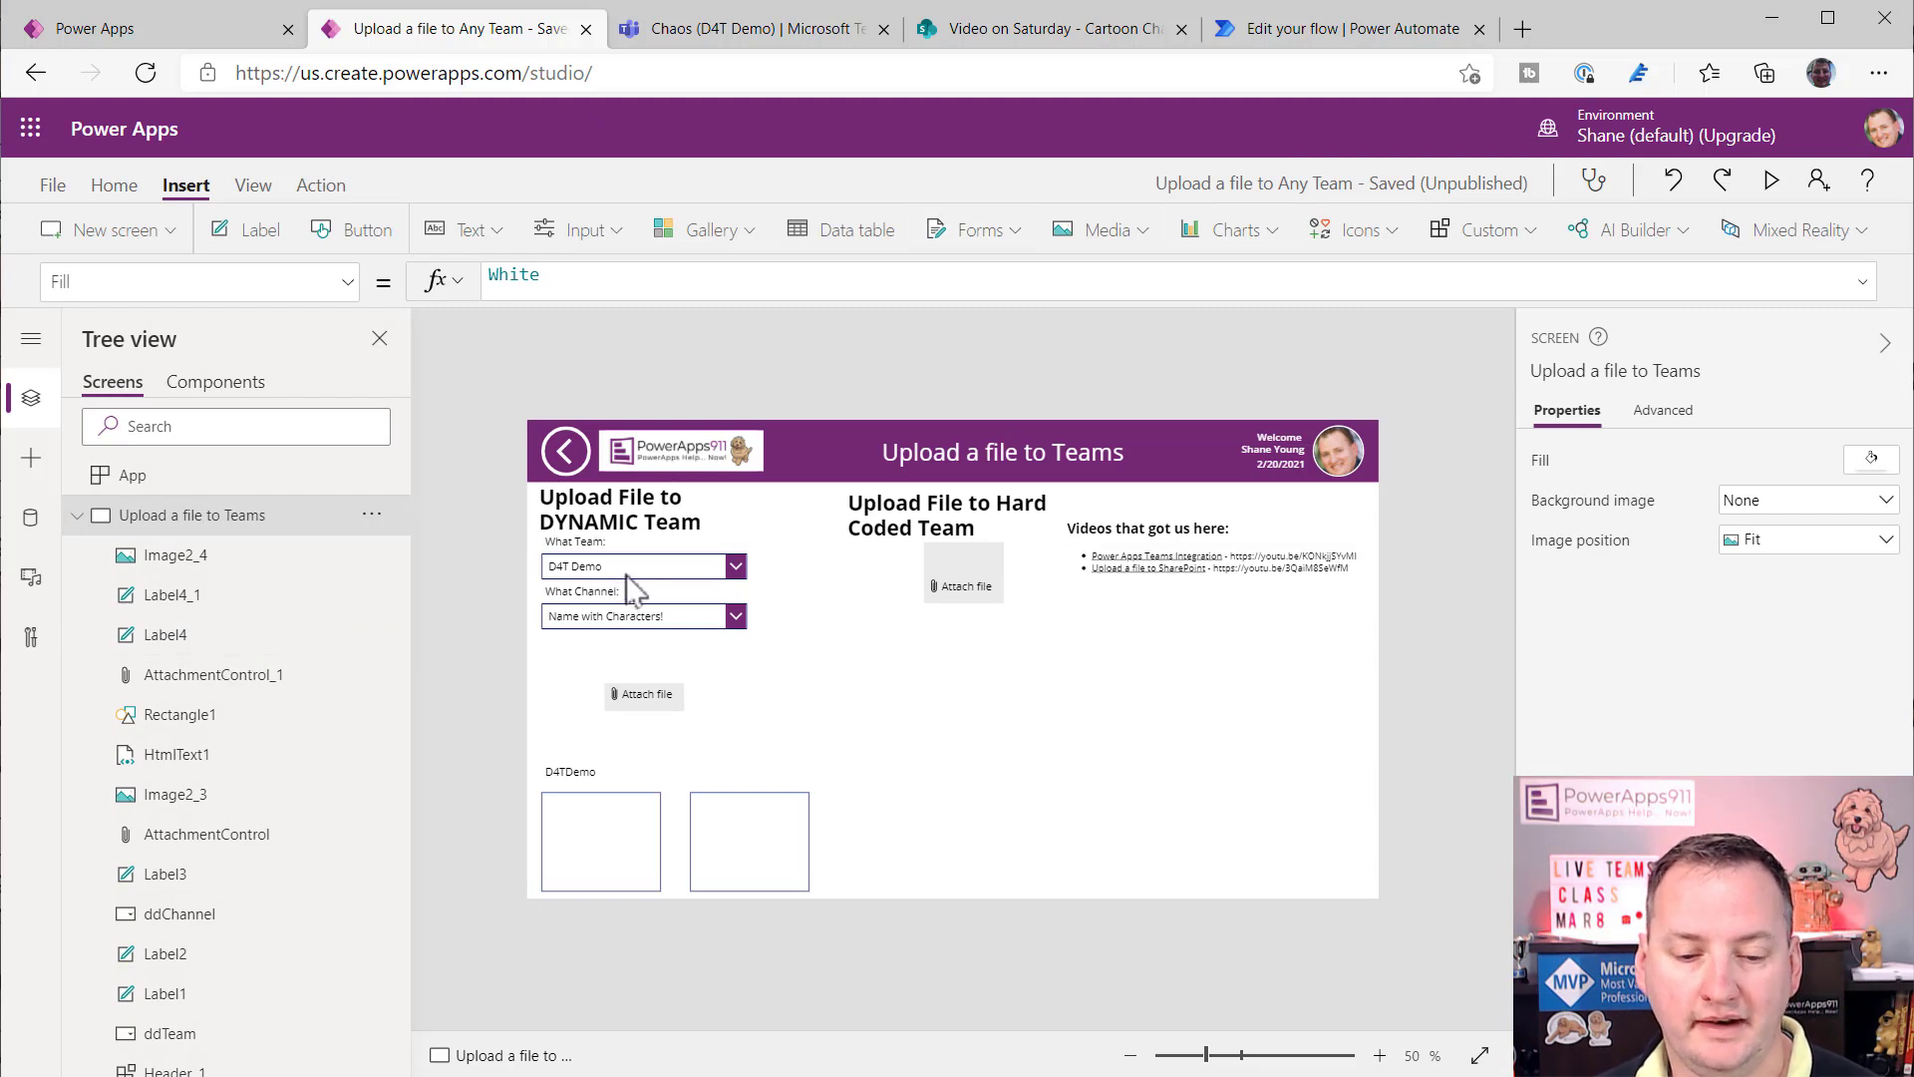
{"action": "left_click", "coordinate": [632, 571]}
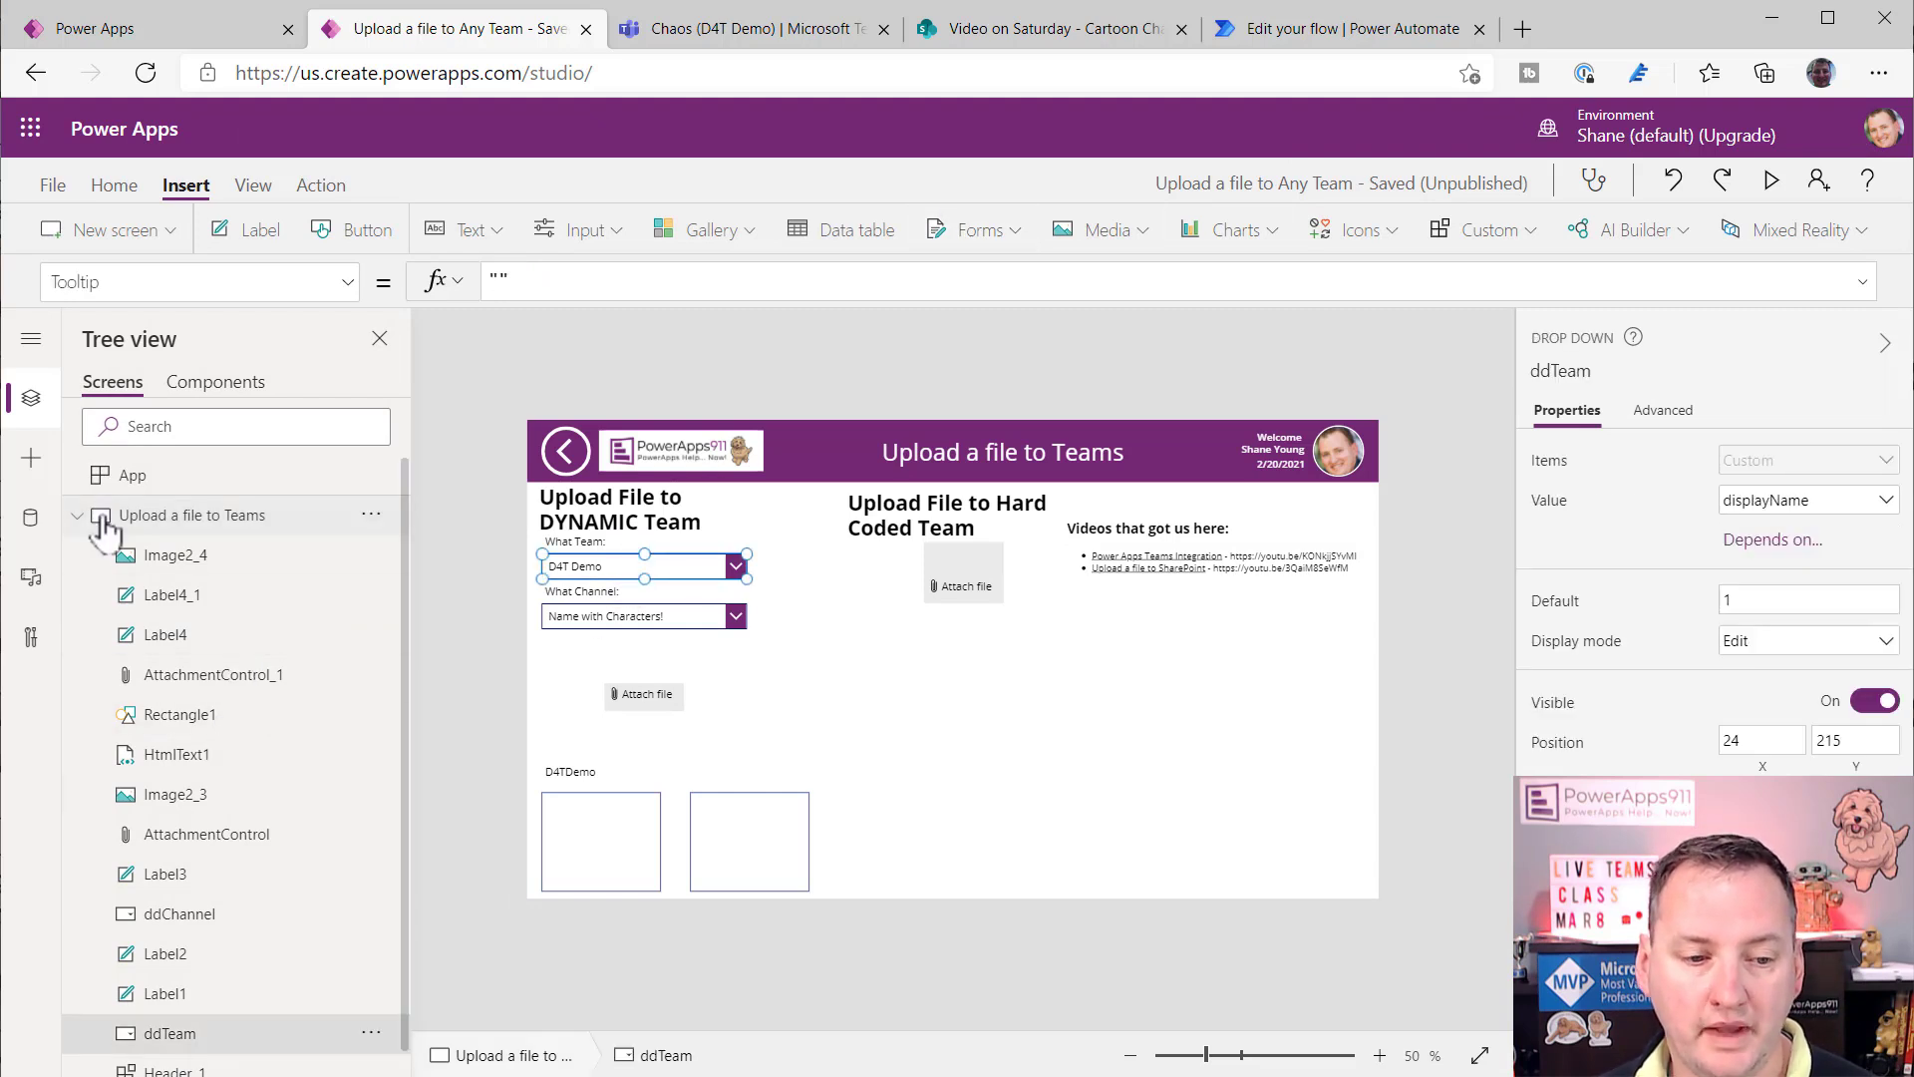
{"action": "left_click", "coordinate": [31, 518]}
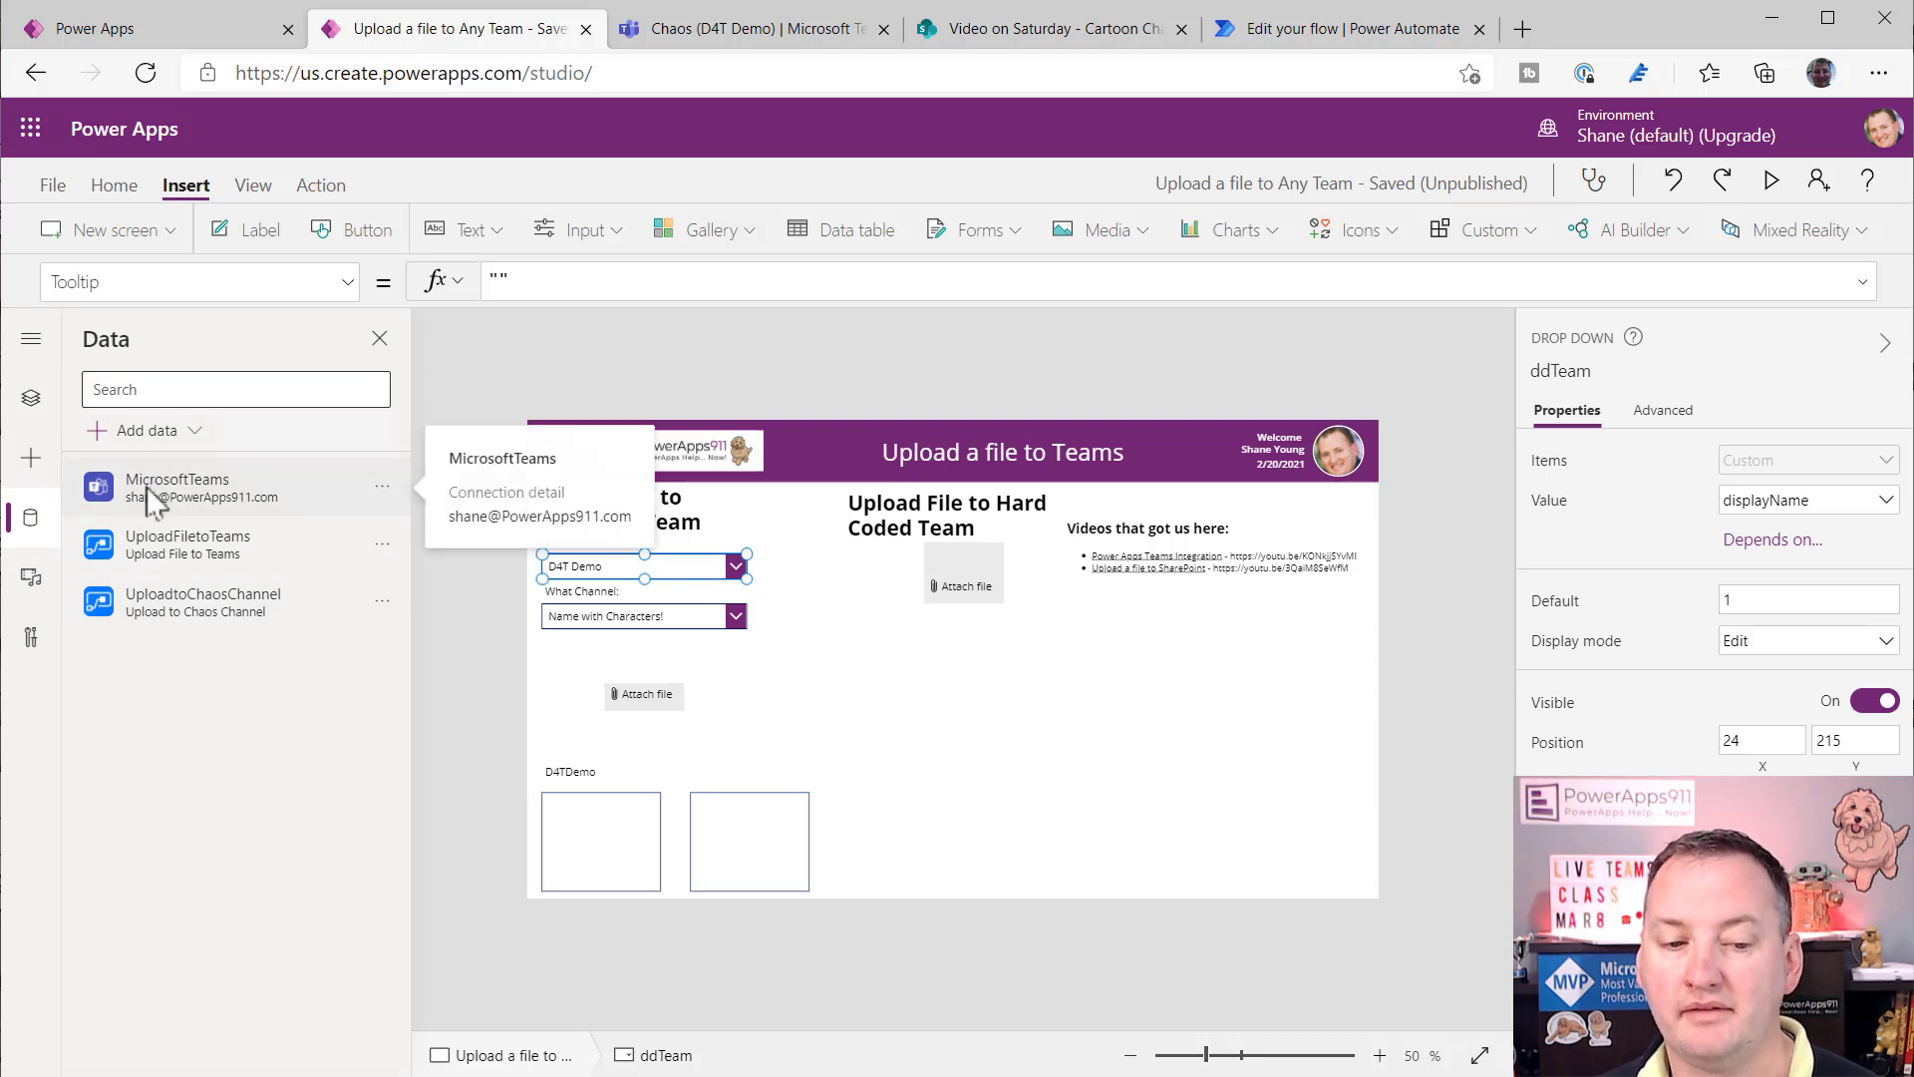
{"action": "left_click", "coordinate": [607, 570]}
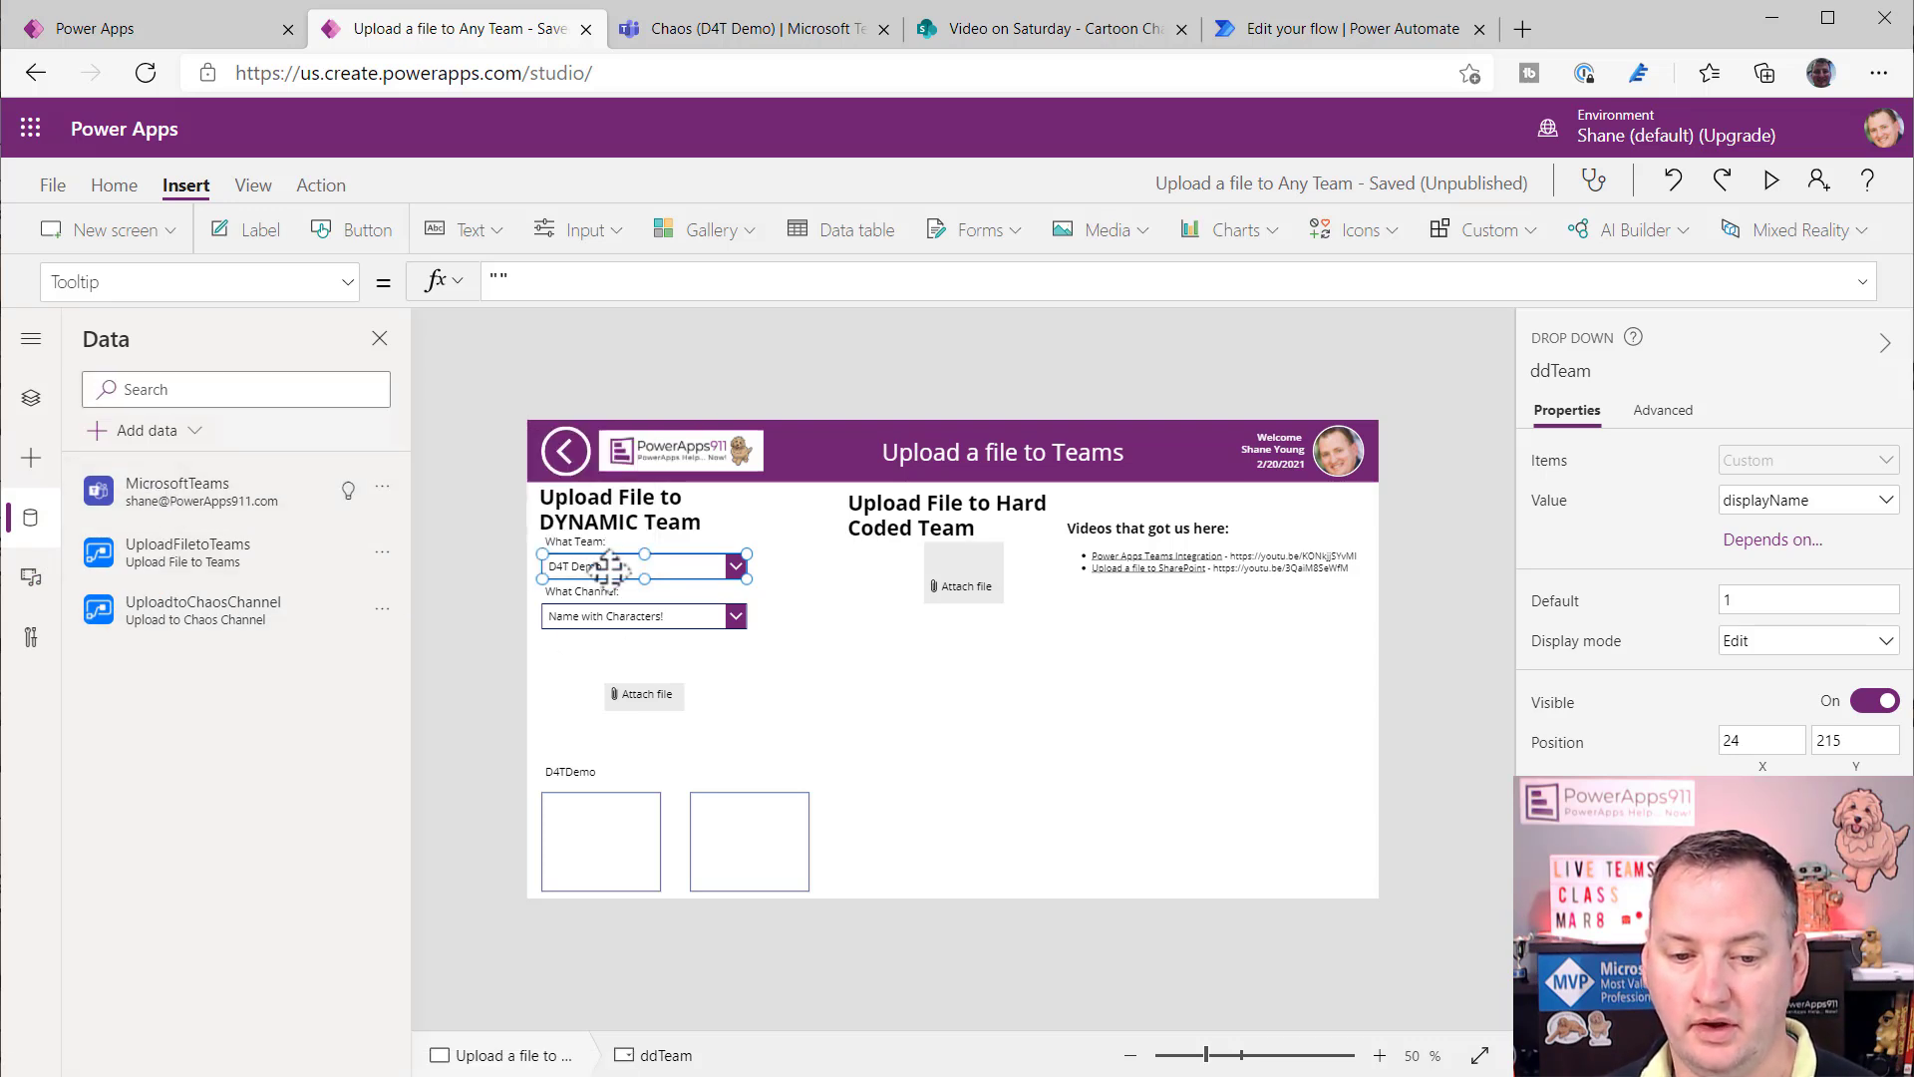
- Show the Items formula of the What Team dropdown, ddTeam
{"action": "left_click", "coordinate": [31, 398]}
{"action": "left_click", "coordinate": [349, 283]}
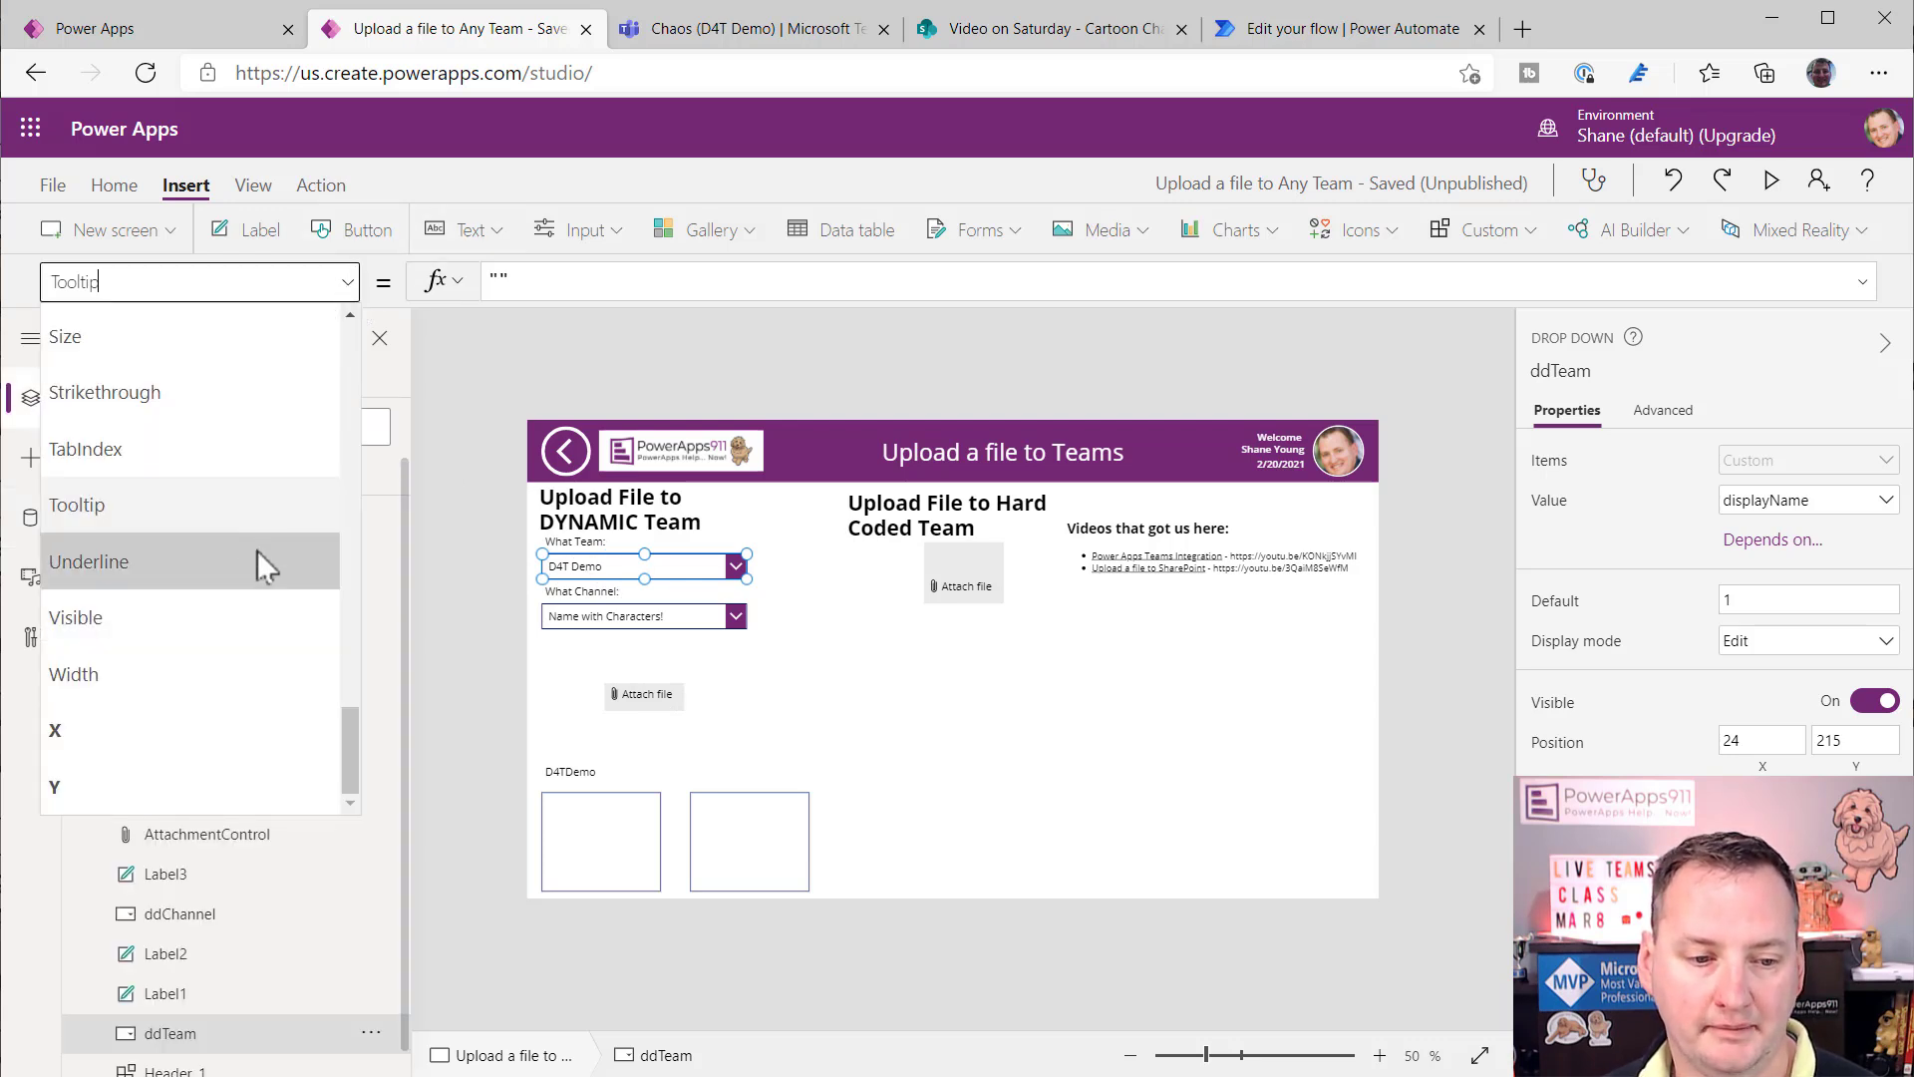
{"action": "scroll", "coordinate": [244, 518], "scroll_direction": "up", "scroll_amount": 10}
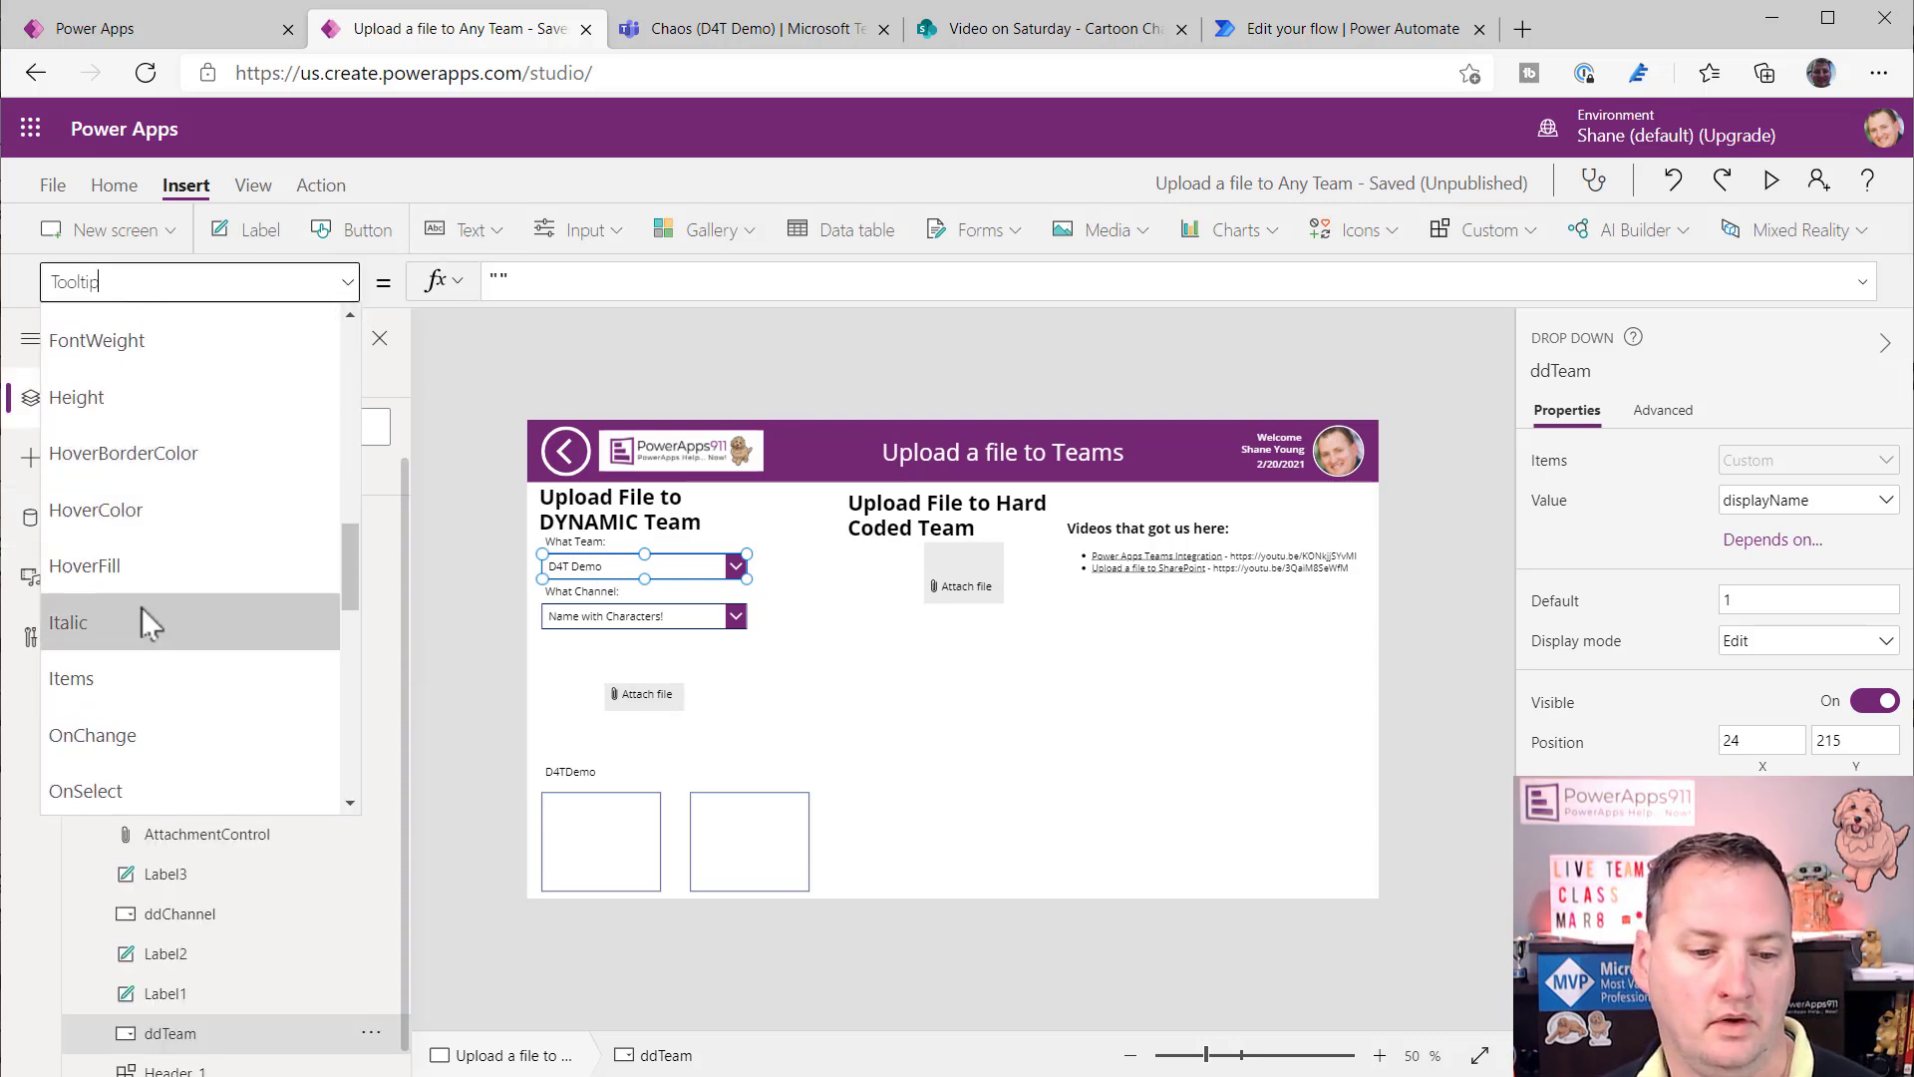
{"action": "left_click", "coordinate": [146, 682]}
{"action": "left_click", "coordinate": [576, 290]}
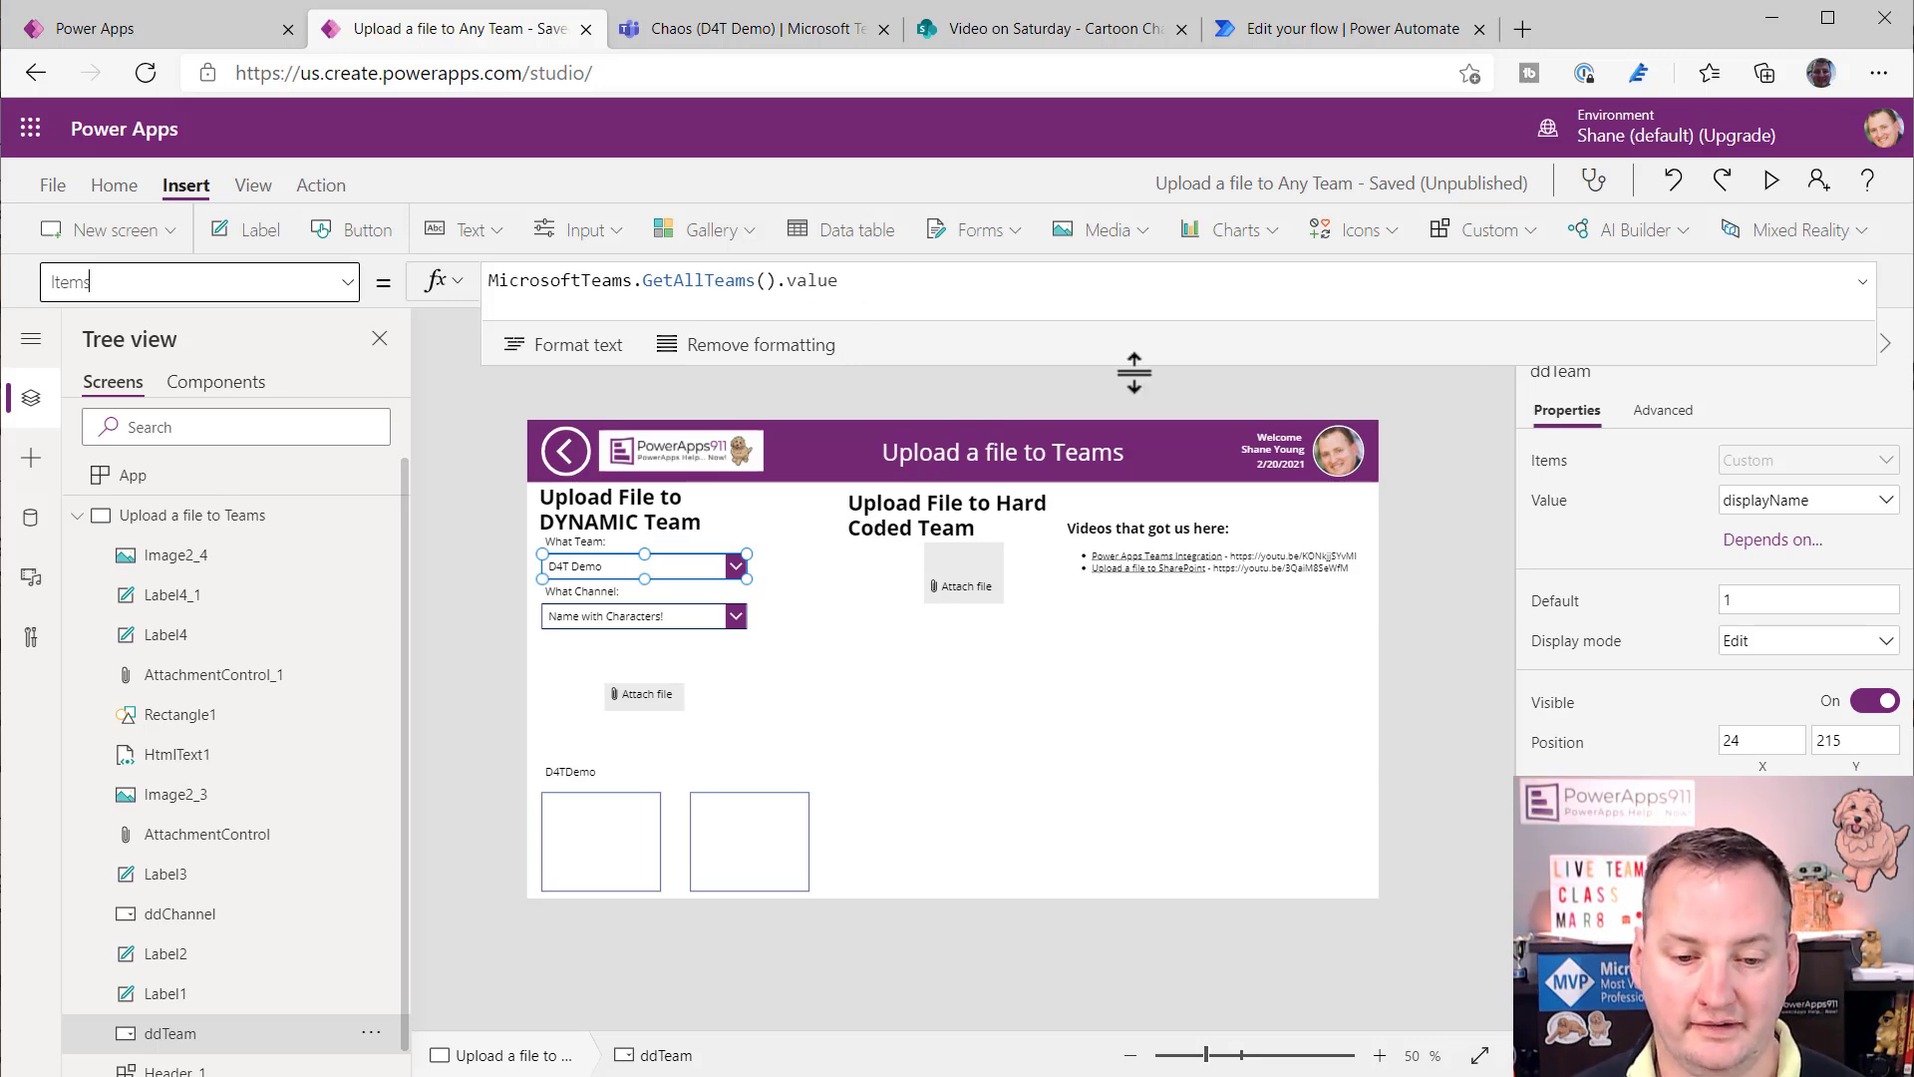
- Preview the app and look through the teams offered in the What Team dropdown for the Video on Saturday team
{"action": "left_click", "coordinate": [1774, 182]}
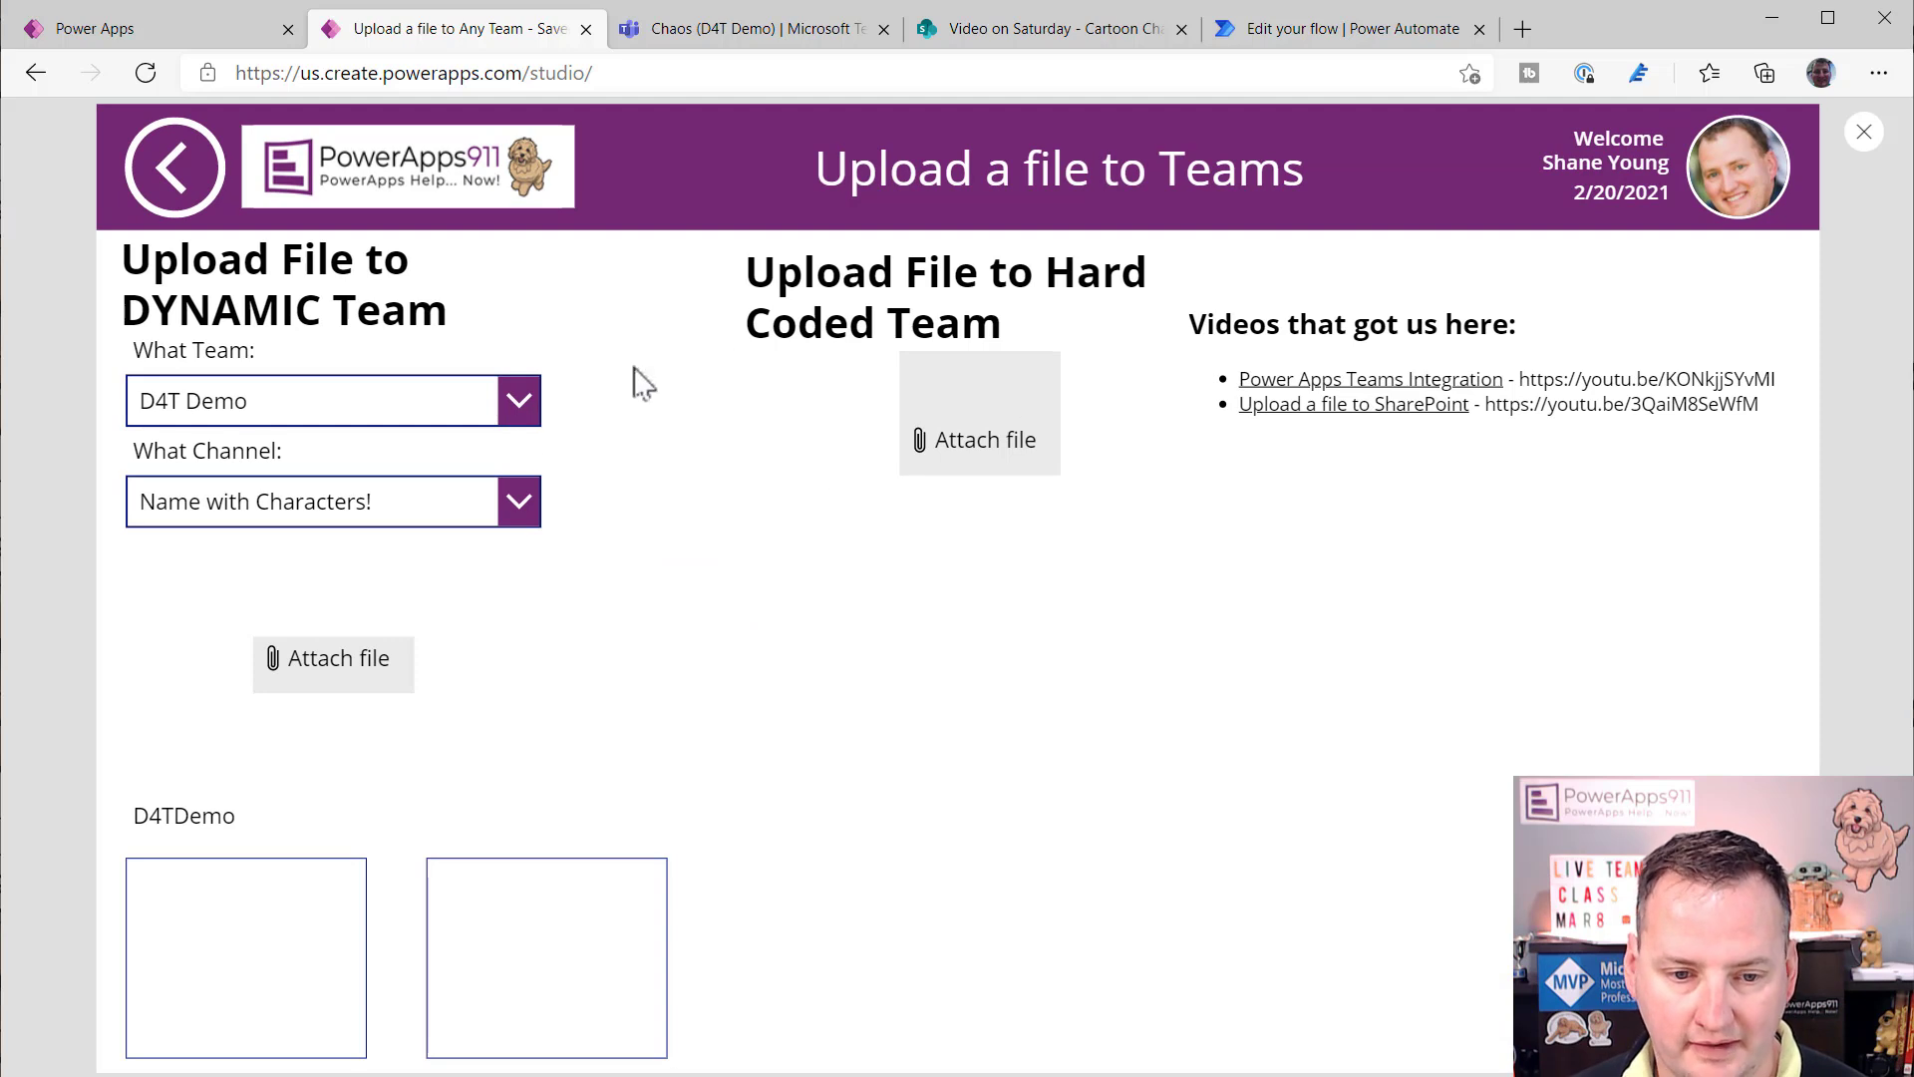
{"action": "left_click", "coordinate": [453, 403]}
{"action": "scroll", "coordinate": [403, 654], "scroll_direction": "up", "scroll_amount": 1}
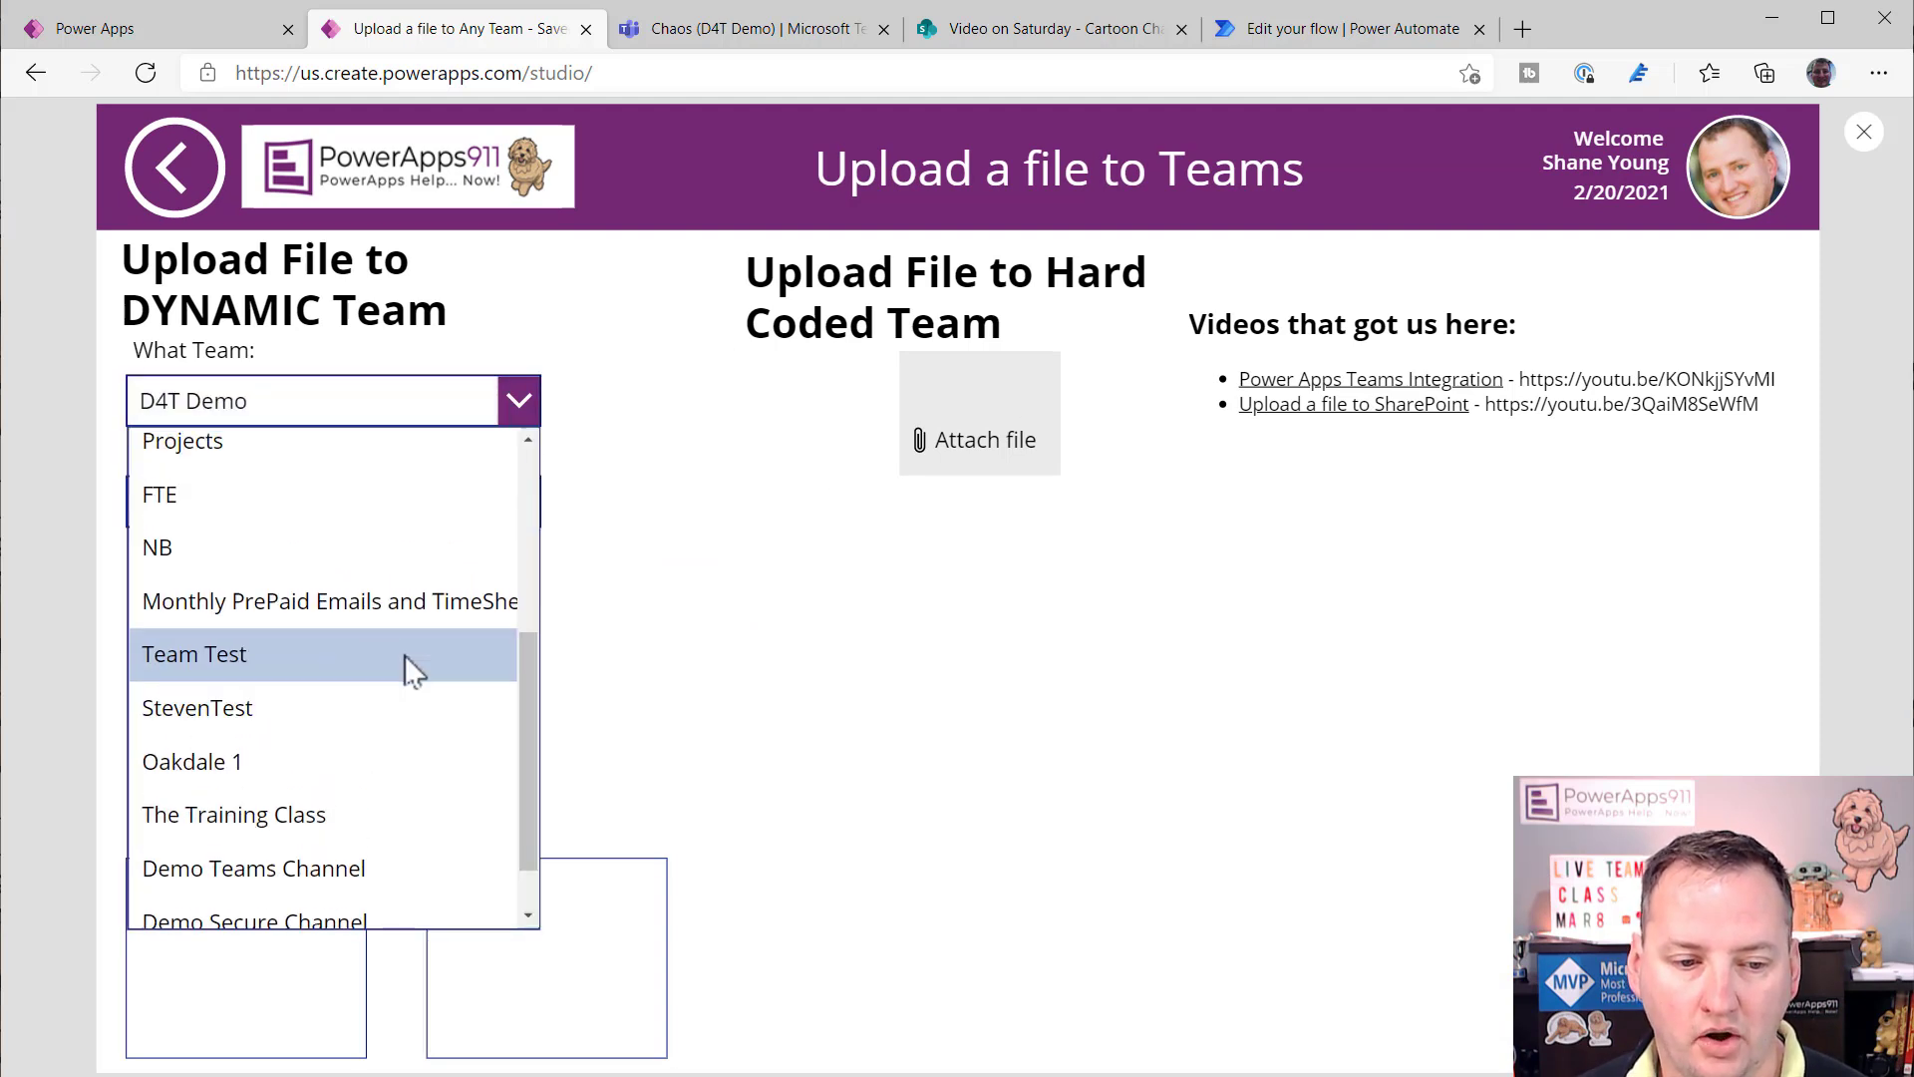
{"action": "scroll", "coordinate": [403, 654], "scroll_direction": "up", "scroll_amount": 4}
{"action": "scroll", "coordinate": [399, 651], "scroll_direction": "down", "scroll_amount": 2}
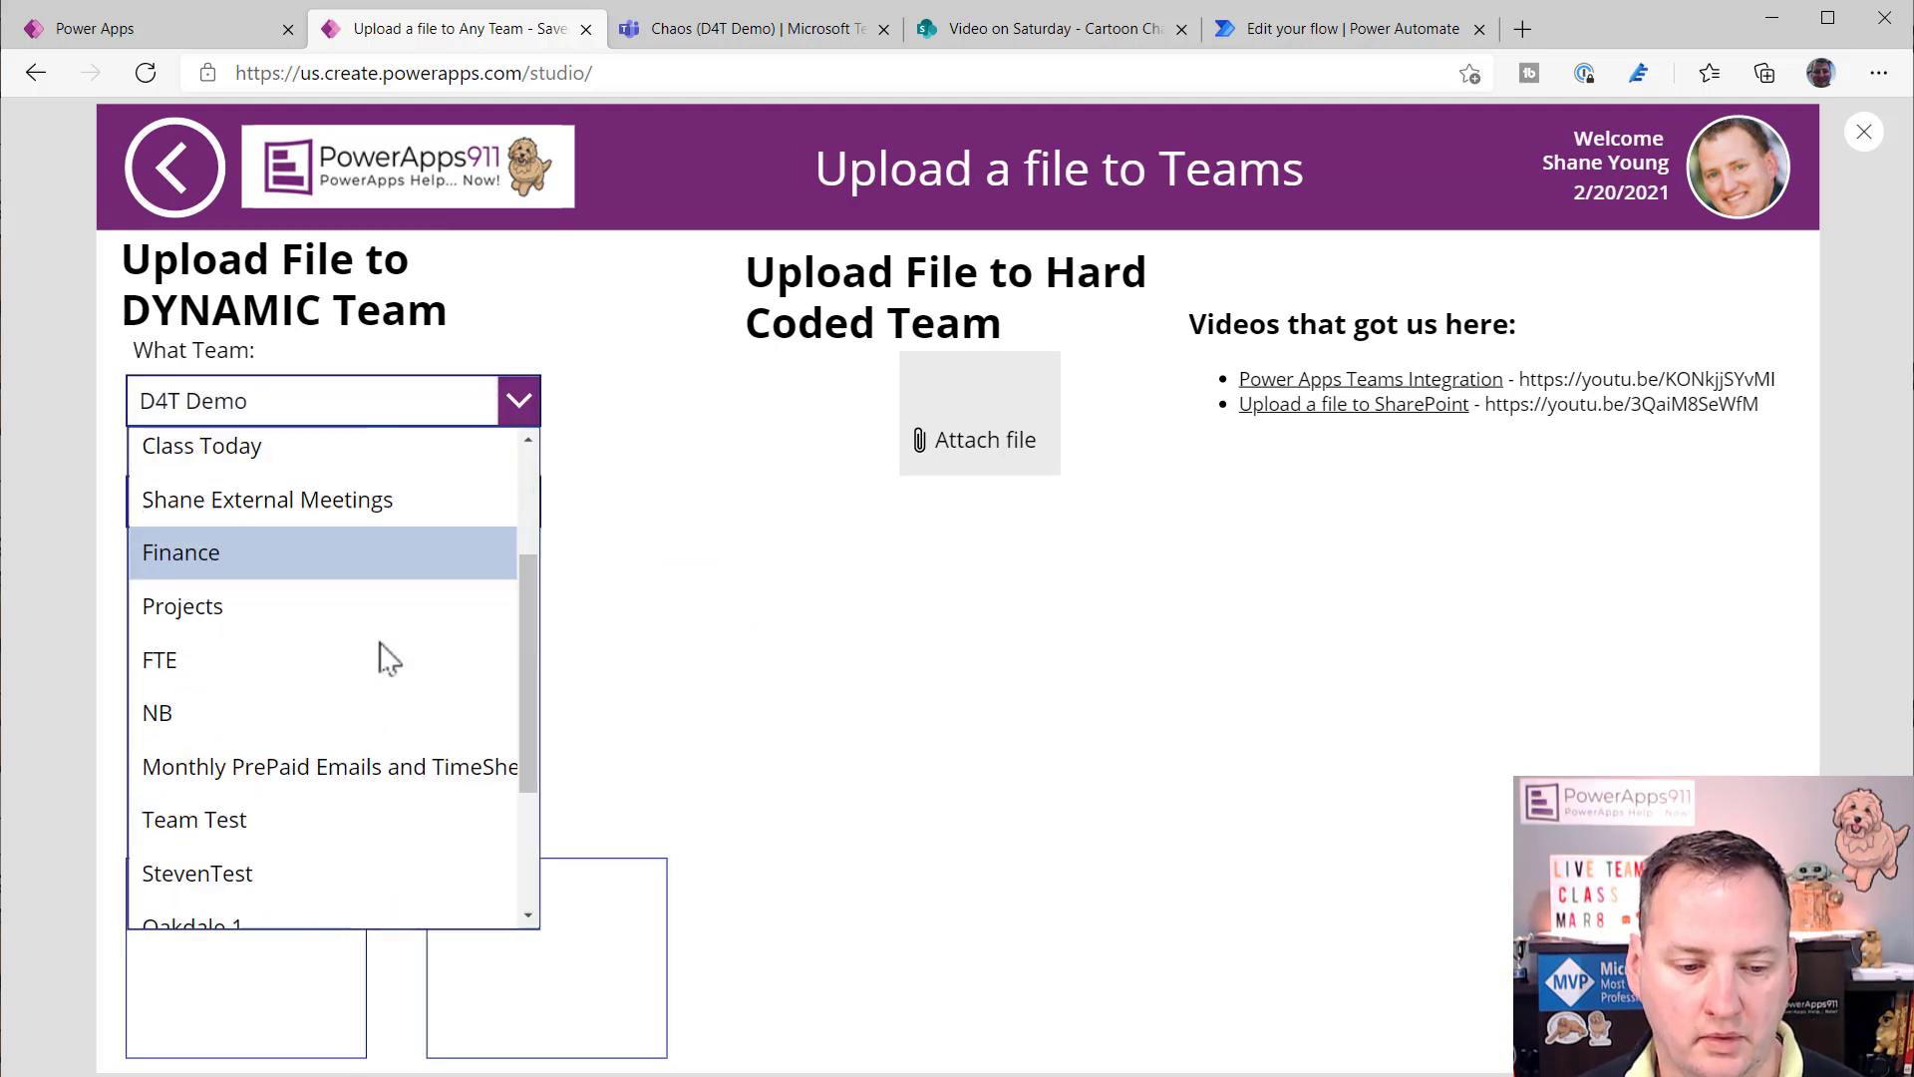
{"action": "scroll", "coordinate": [384, 653], "scroll_direction": "down", "scroll_amount": 2}
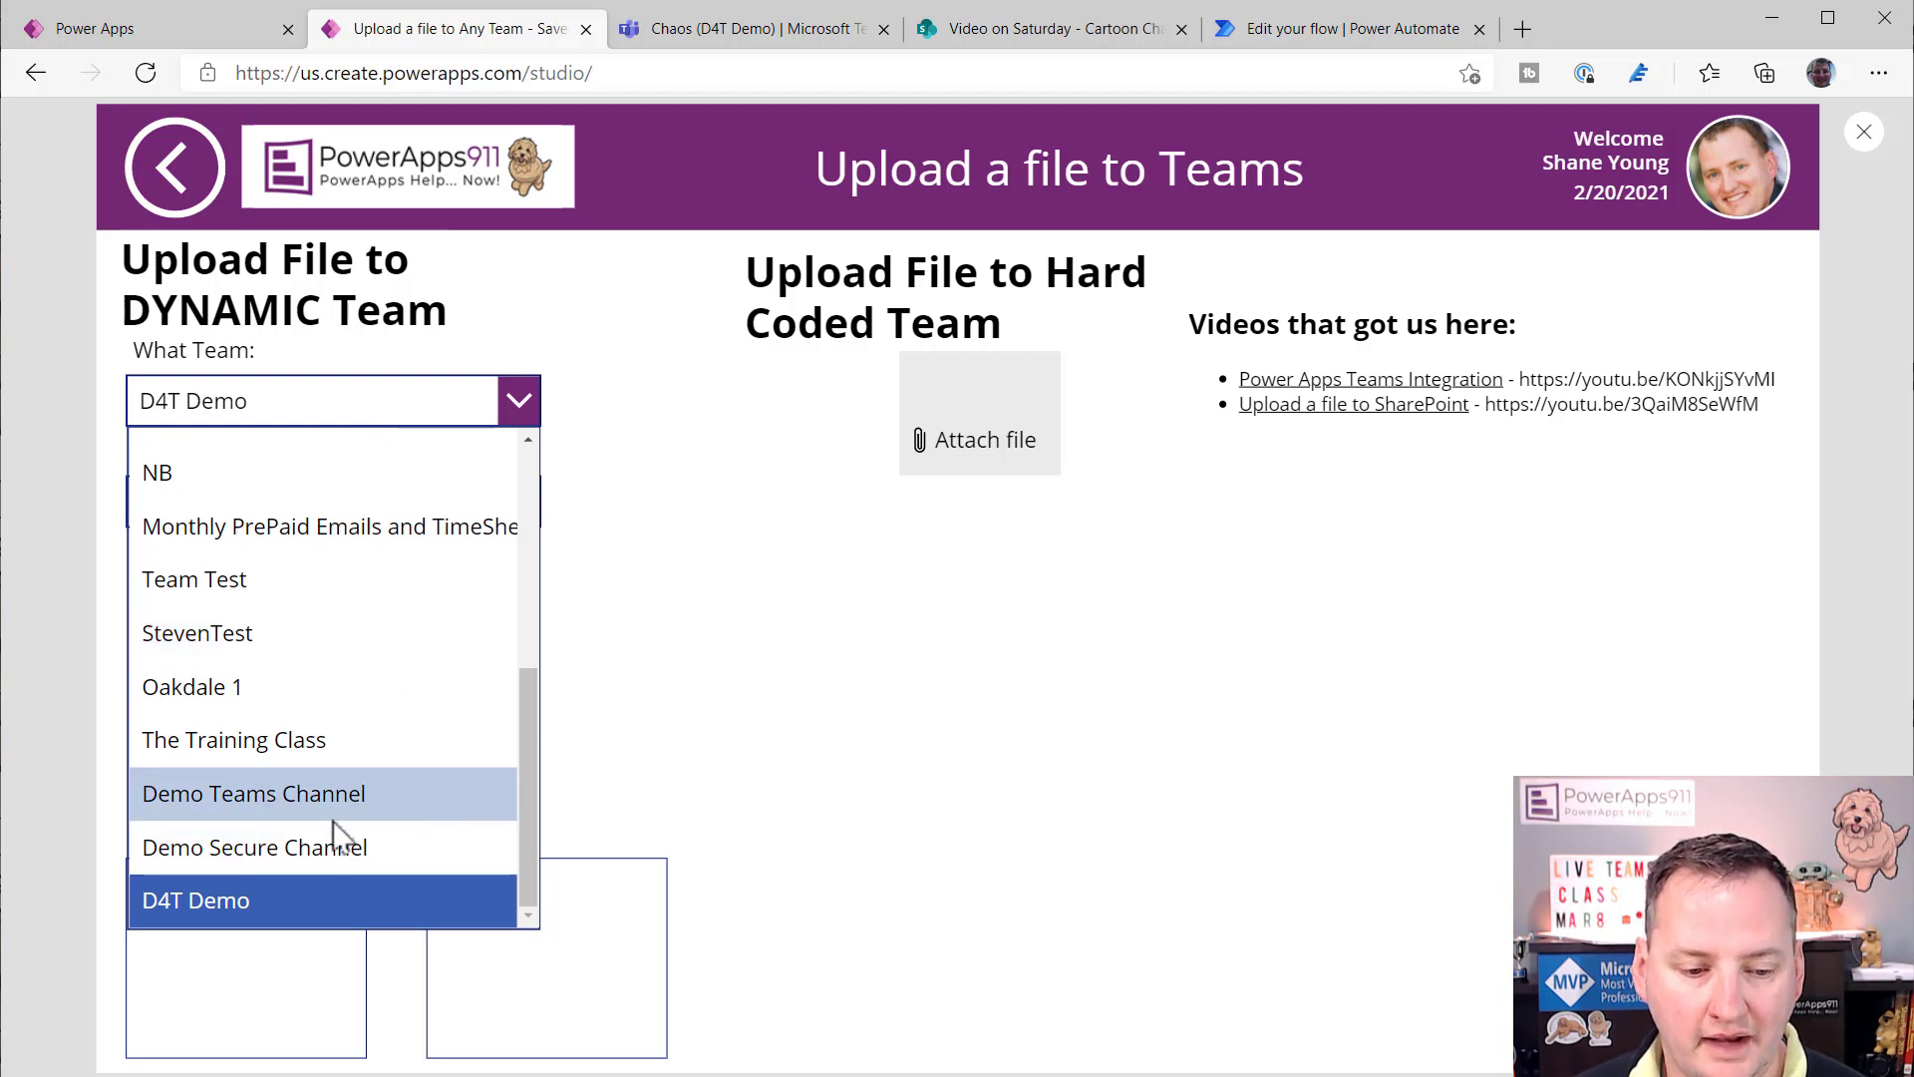
{"action": "scroll", "coordinate": [368, 748], "scroll_direction": "up", "scroll_amount": 5}
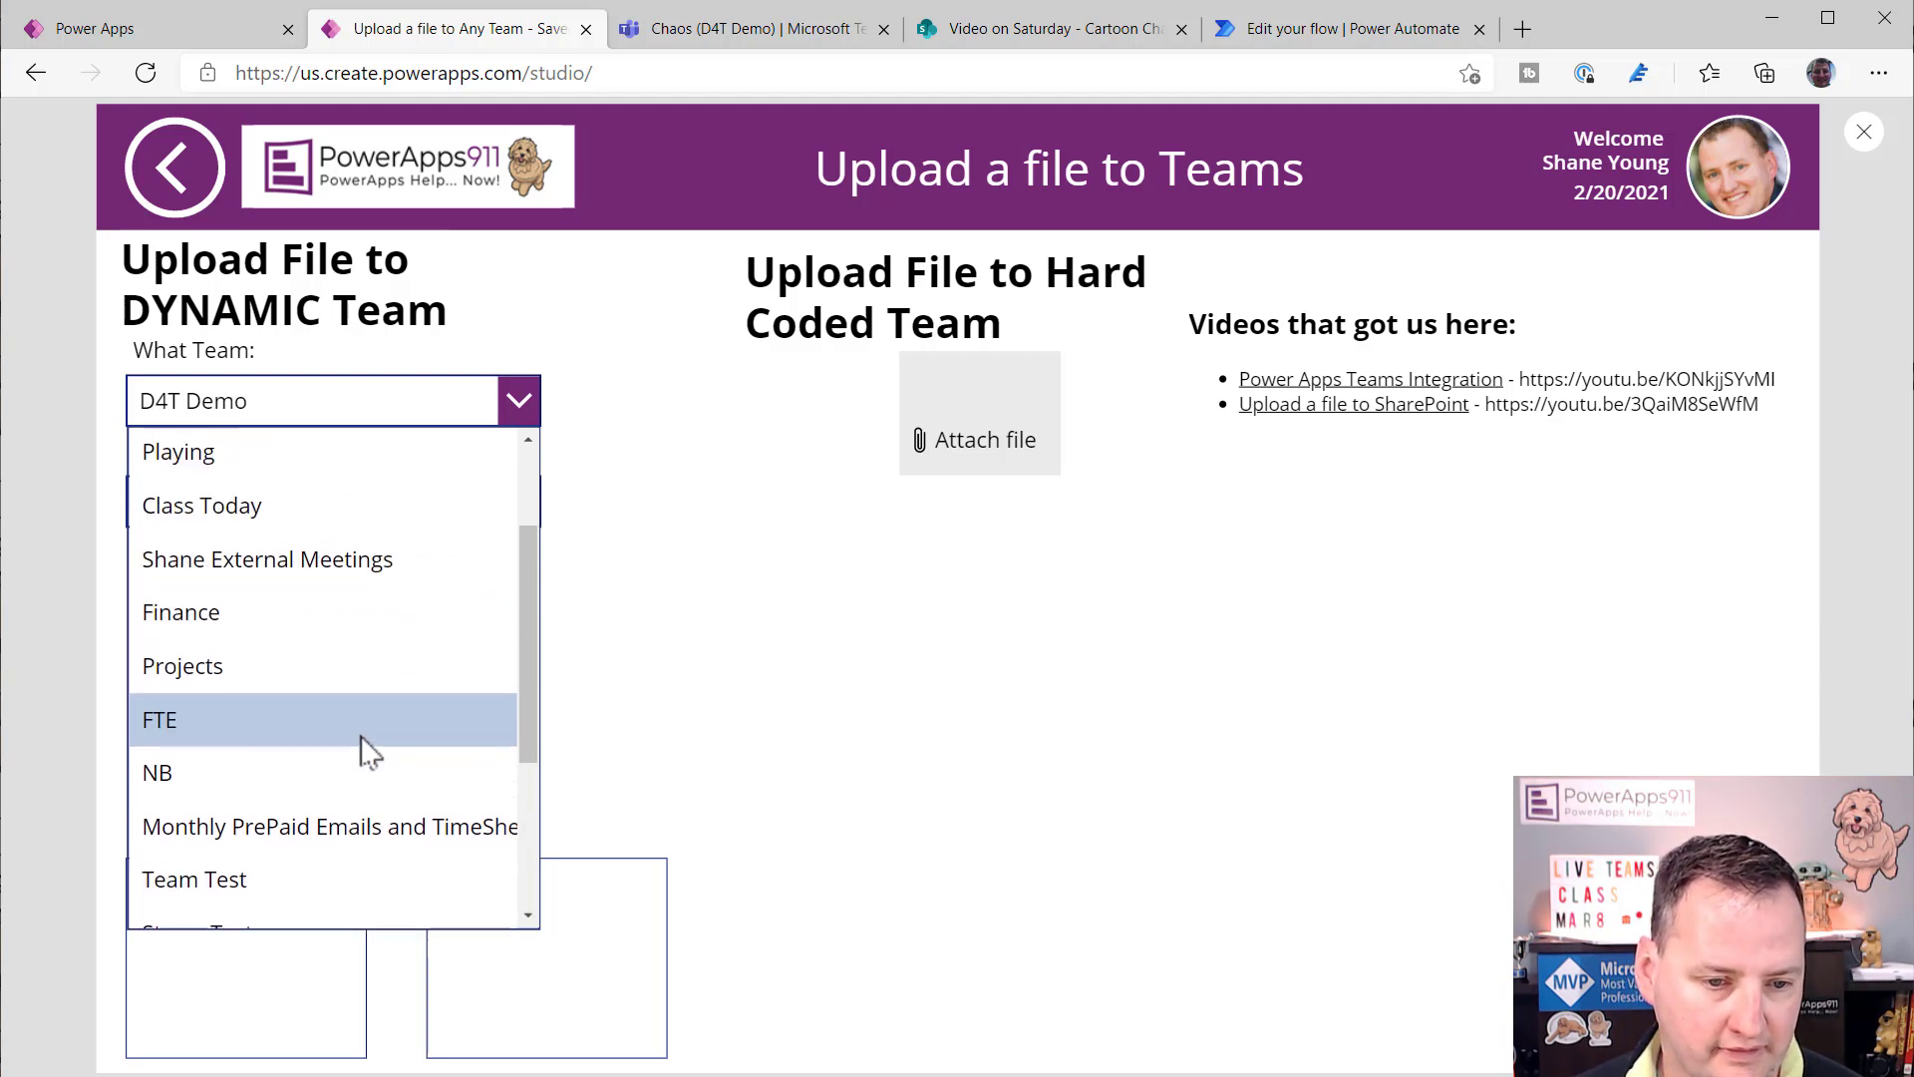
{"action": "left_click", "coordinate": [621, 448]}
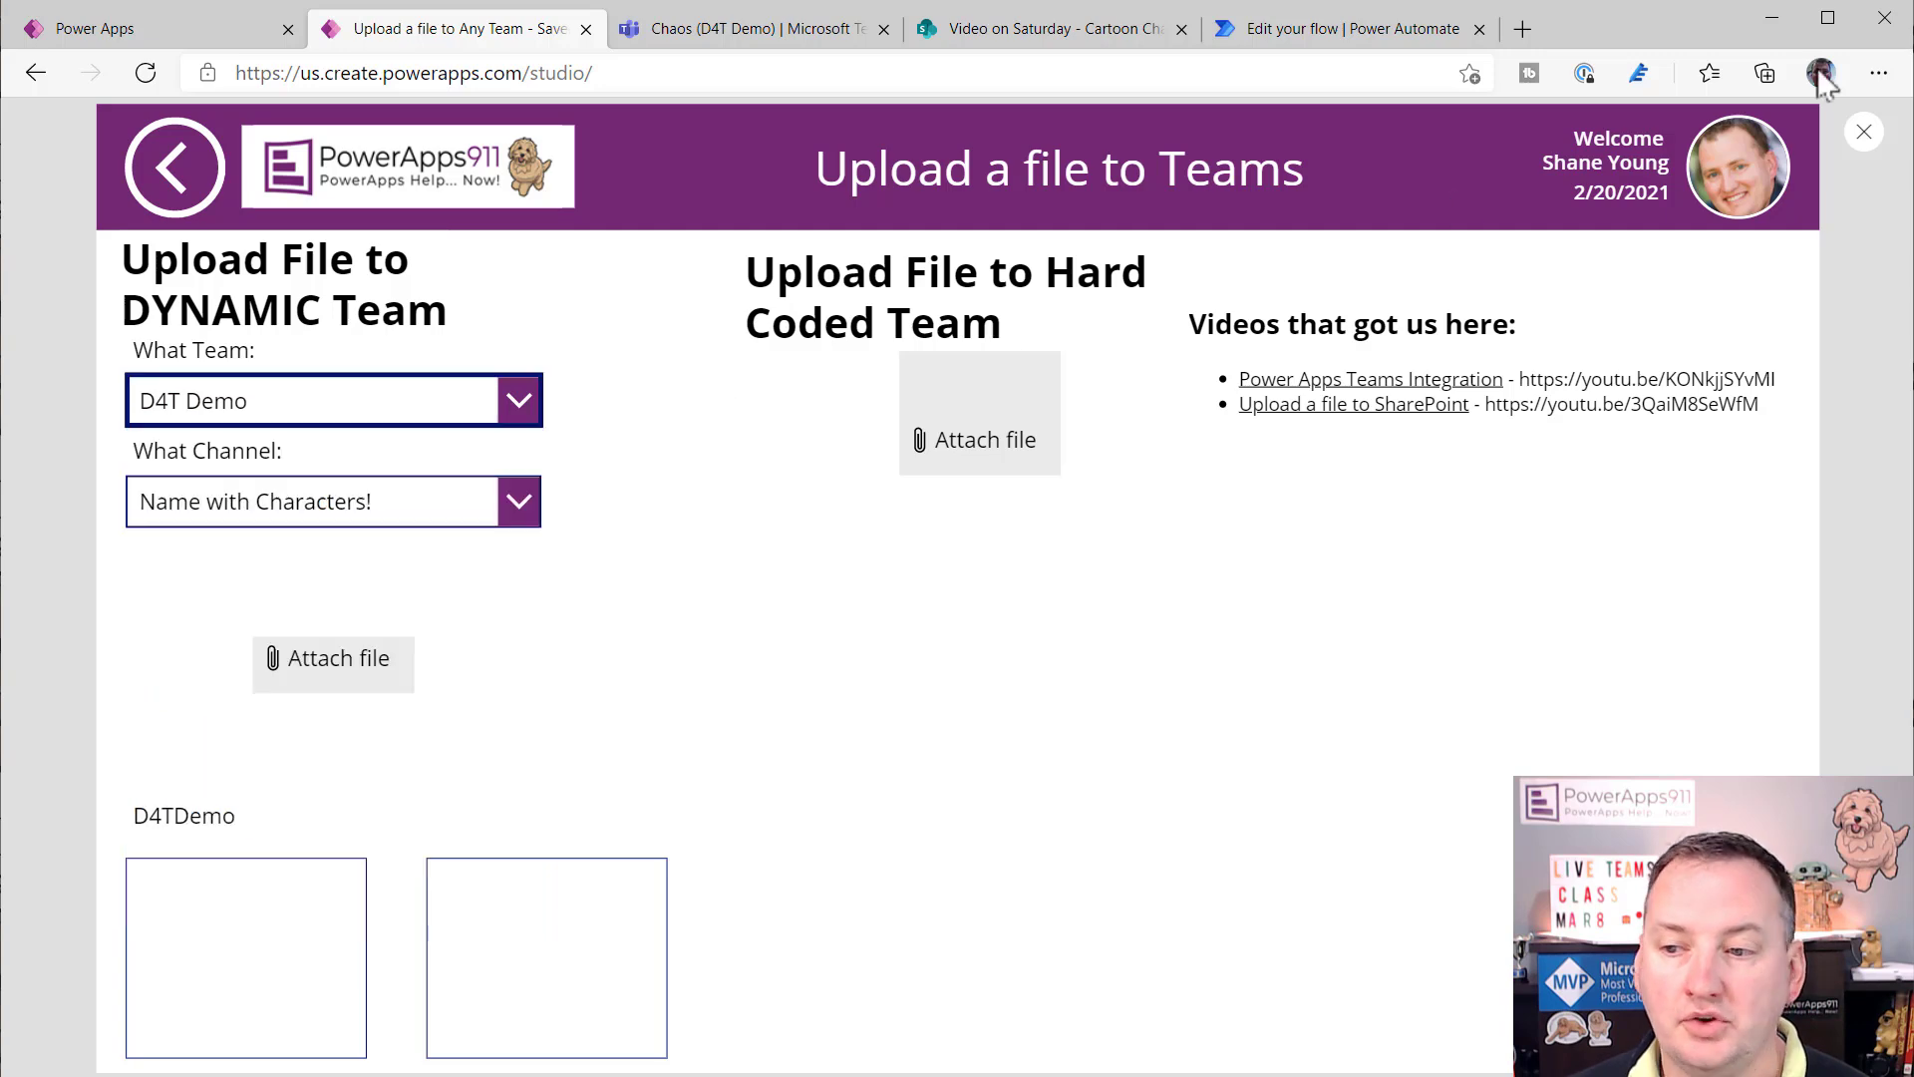
- Close the preview, try to refresh ddTeam by retyping the end of its Items formula, and recheck its team list
{"action": "left_click", "coordinate": [1863, 137]}
{"action": "left_click", "coordinate": [670, 564]}
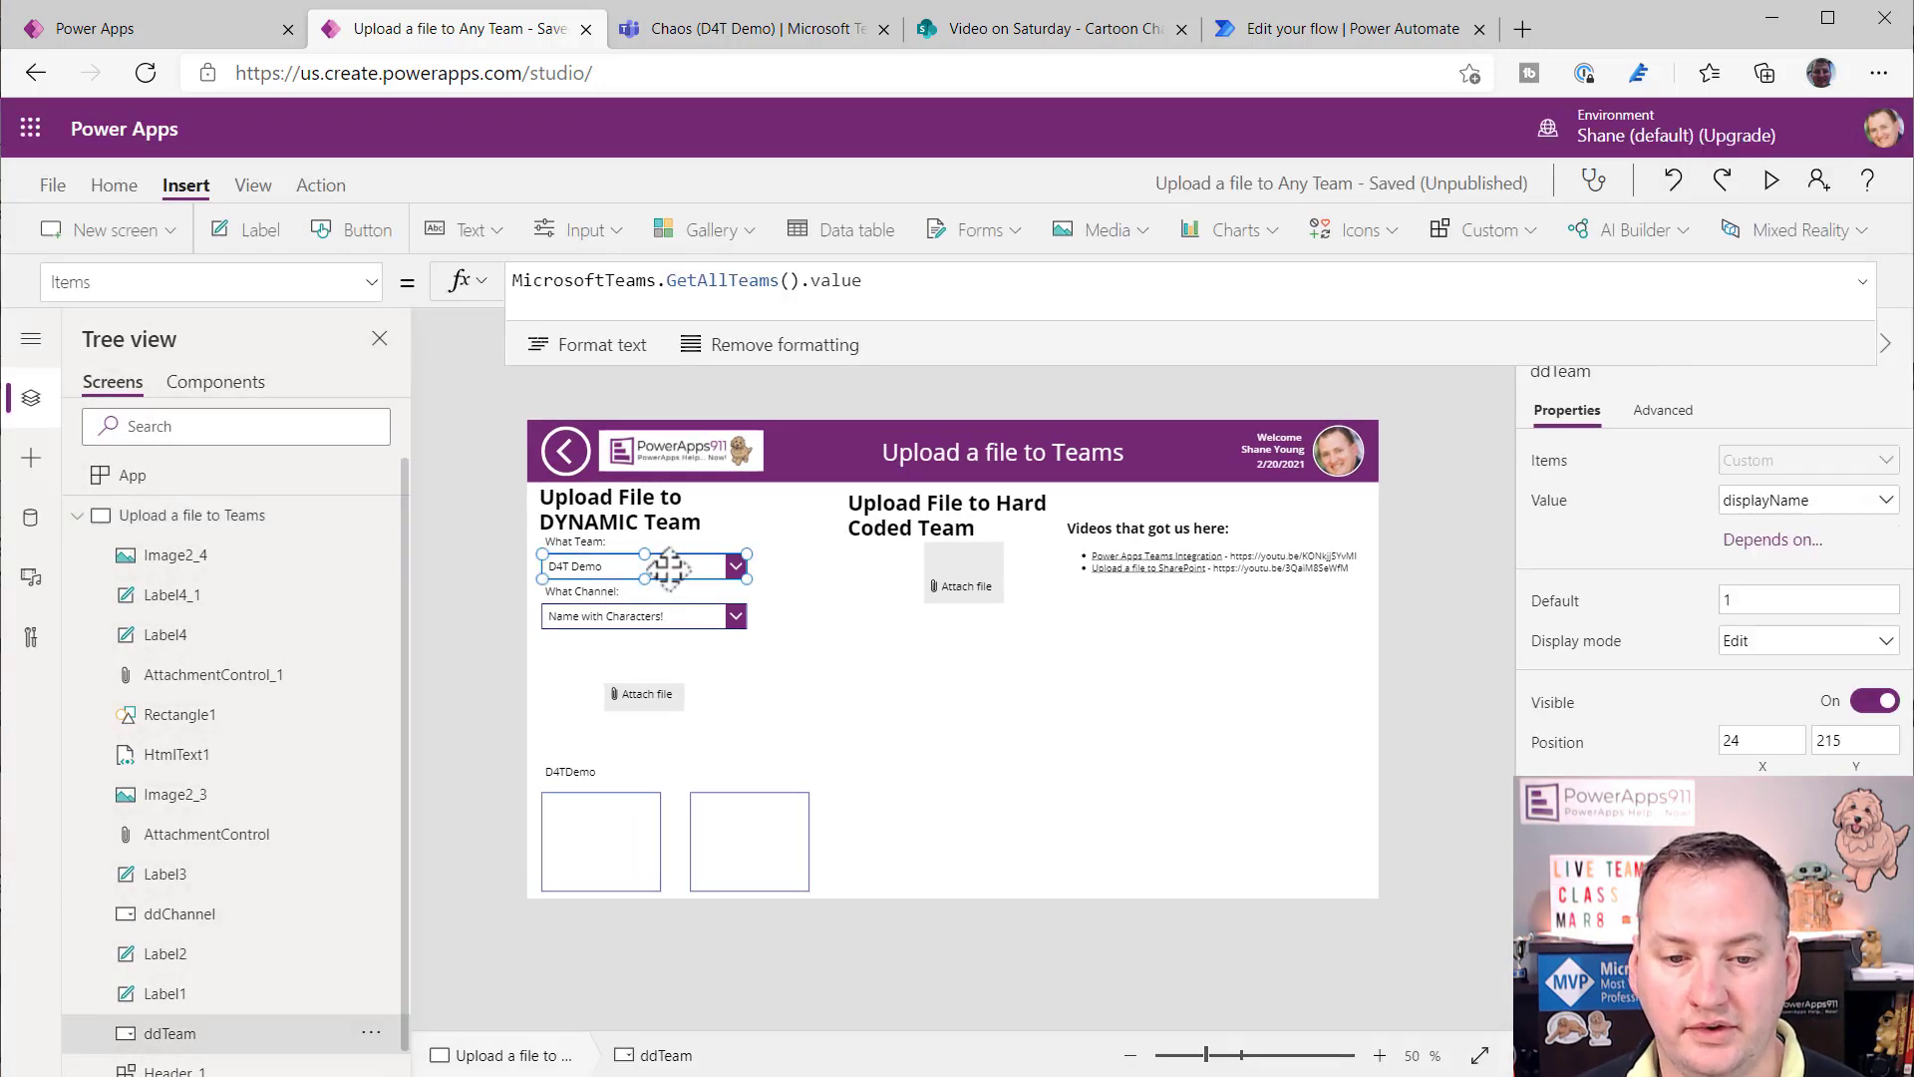
{"action": "left_click", "coordinate": [938, 282]}
{"action": "key", "text": "BackSpace"}
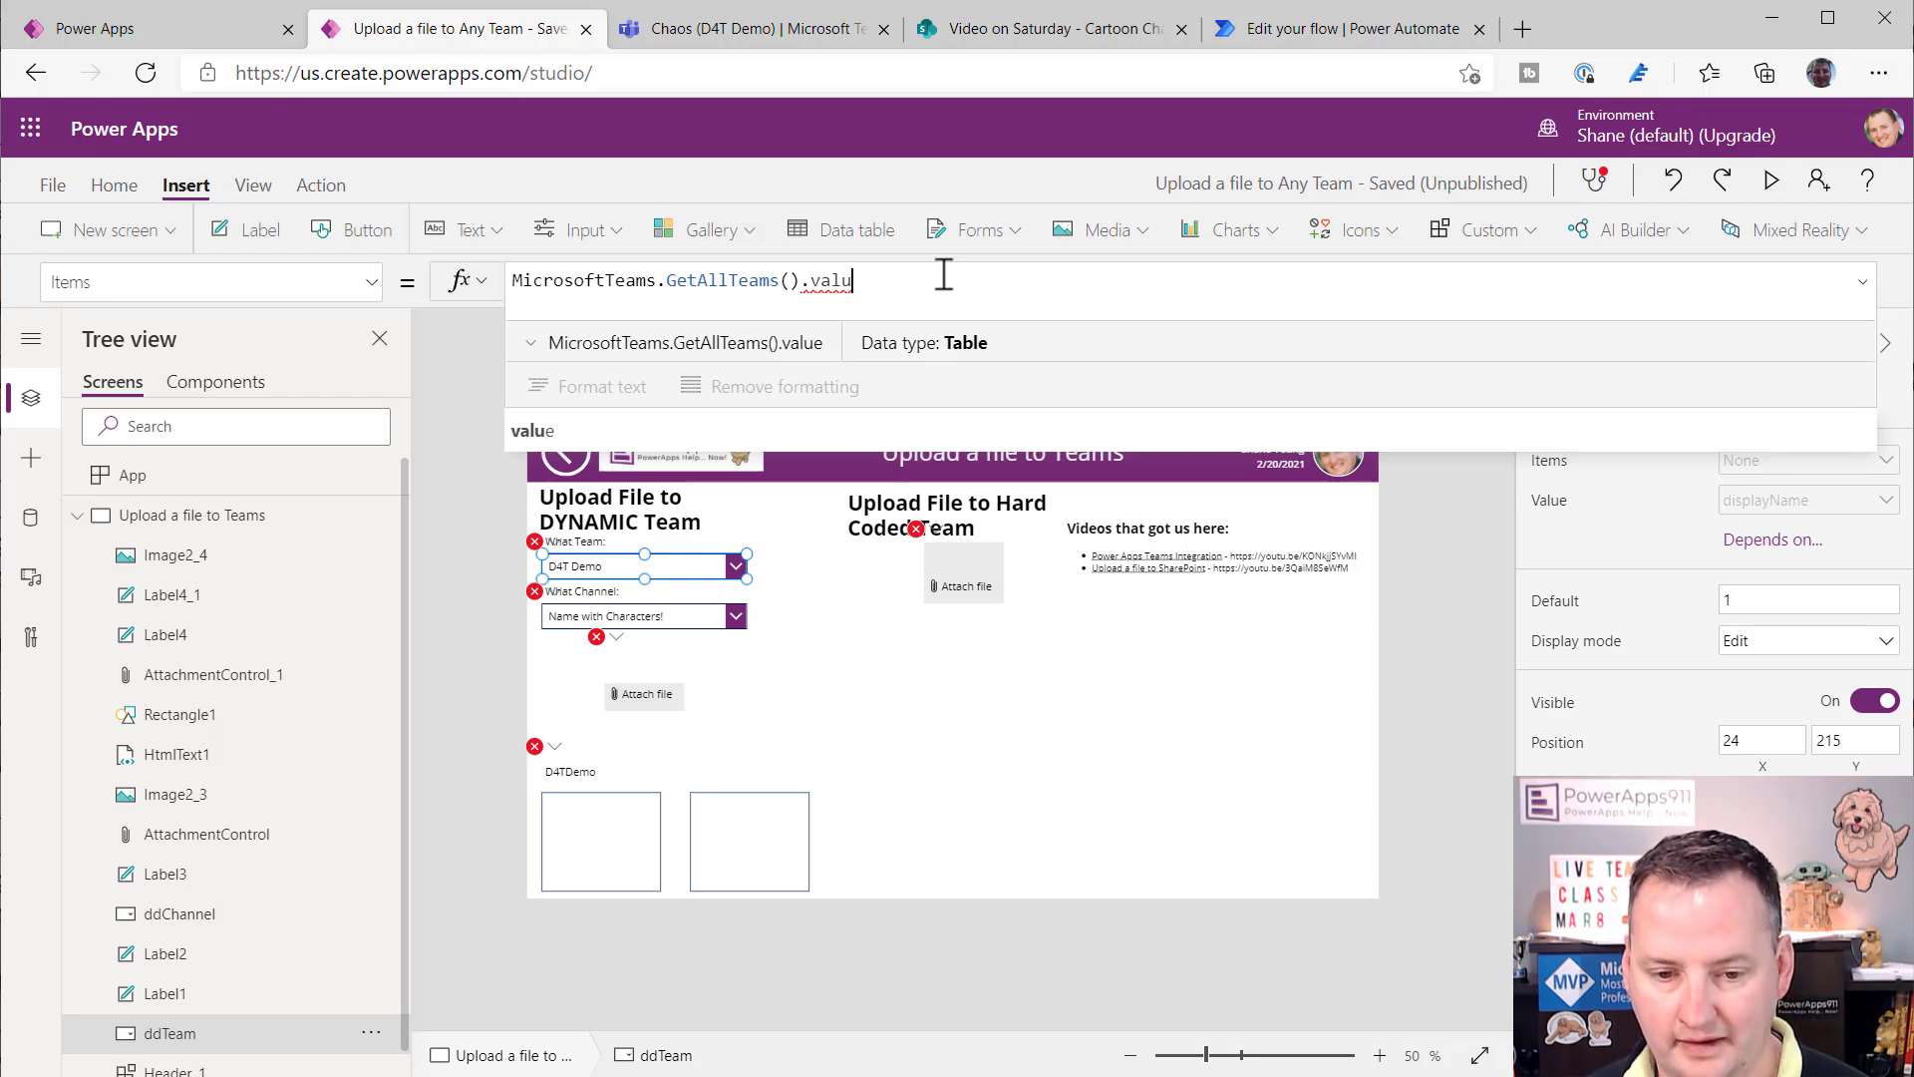
{"action": "left_click", "coordinate": [737, 569]}
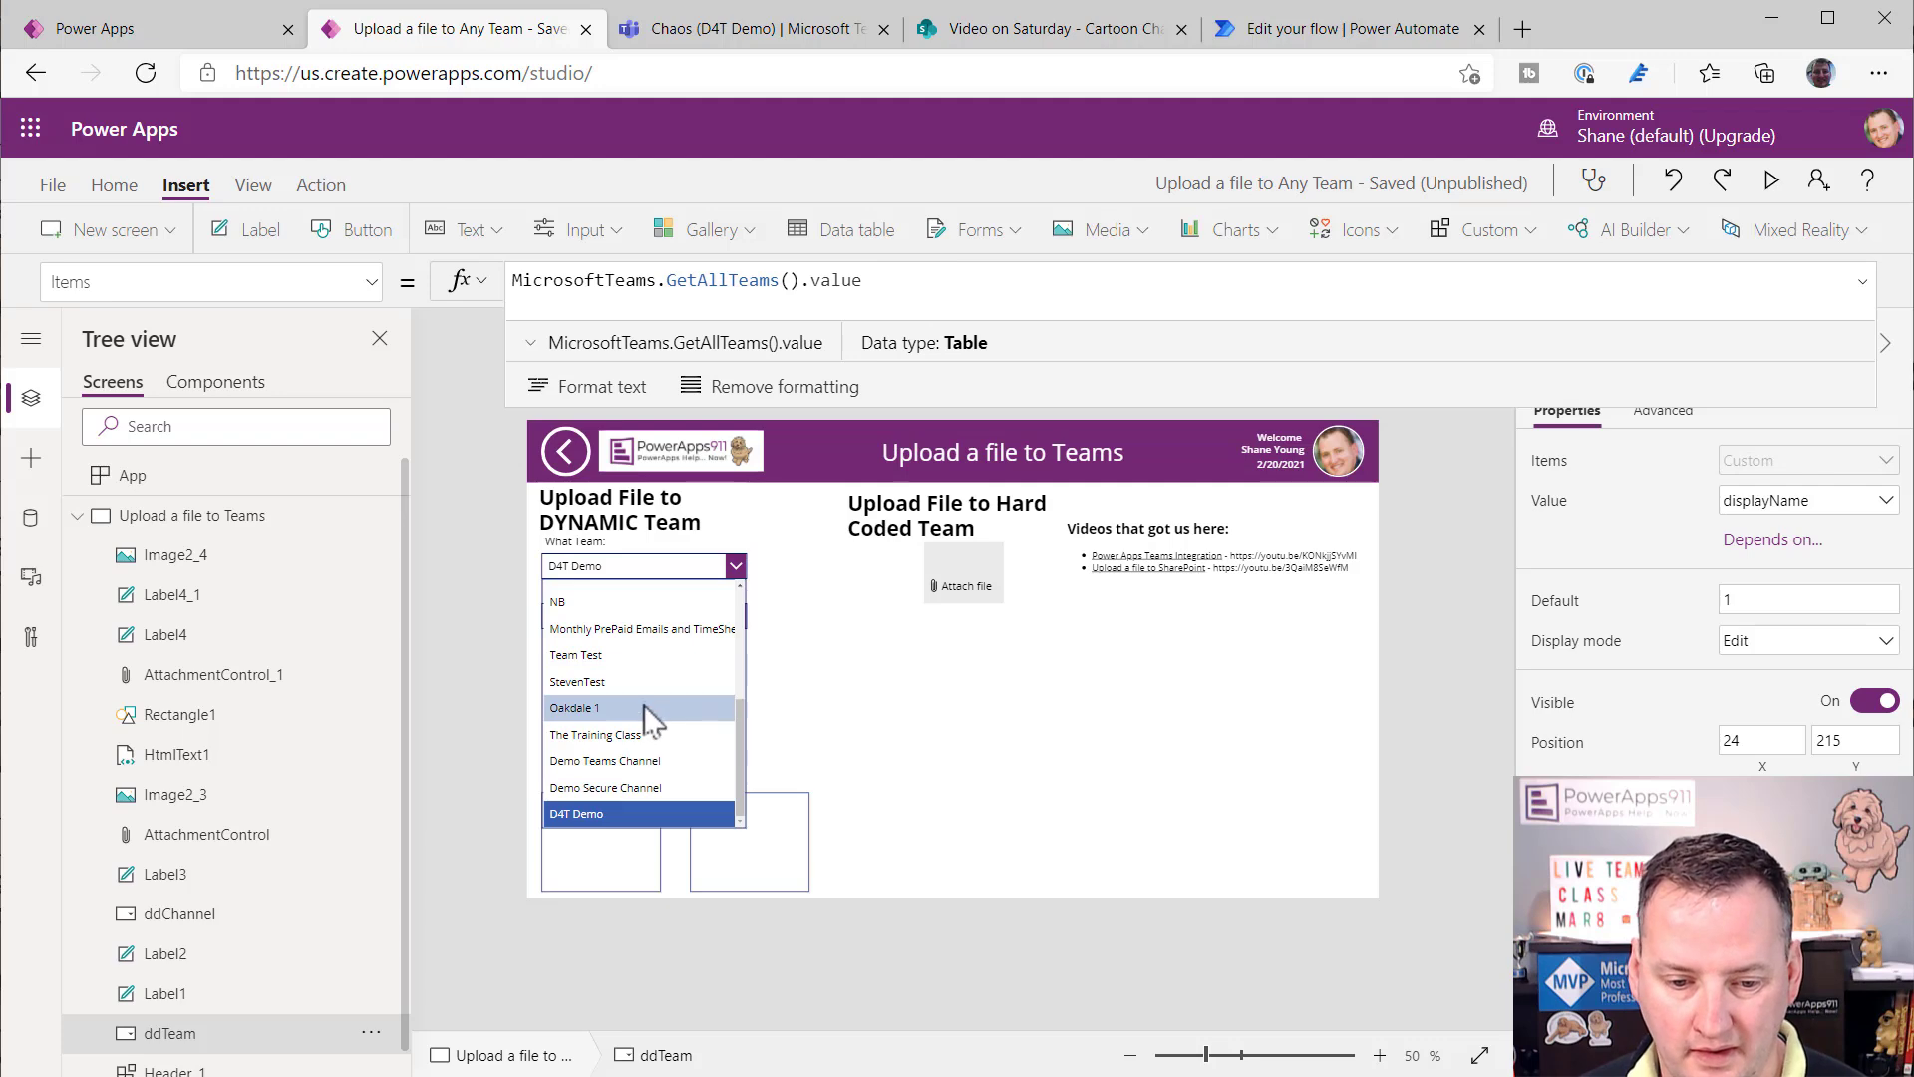
{"action": "scroll", "coordinate": [684, 738], "scroll_direction": "up", "scroll_amount": 5}
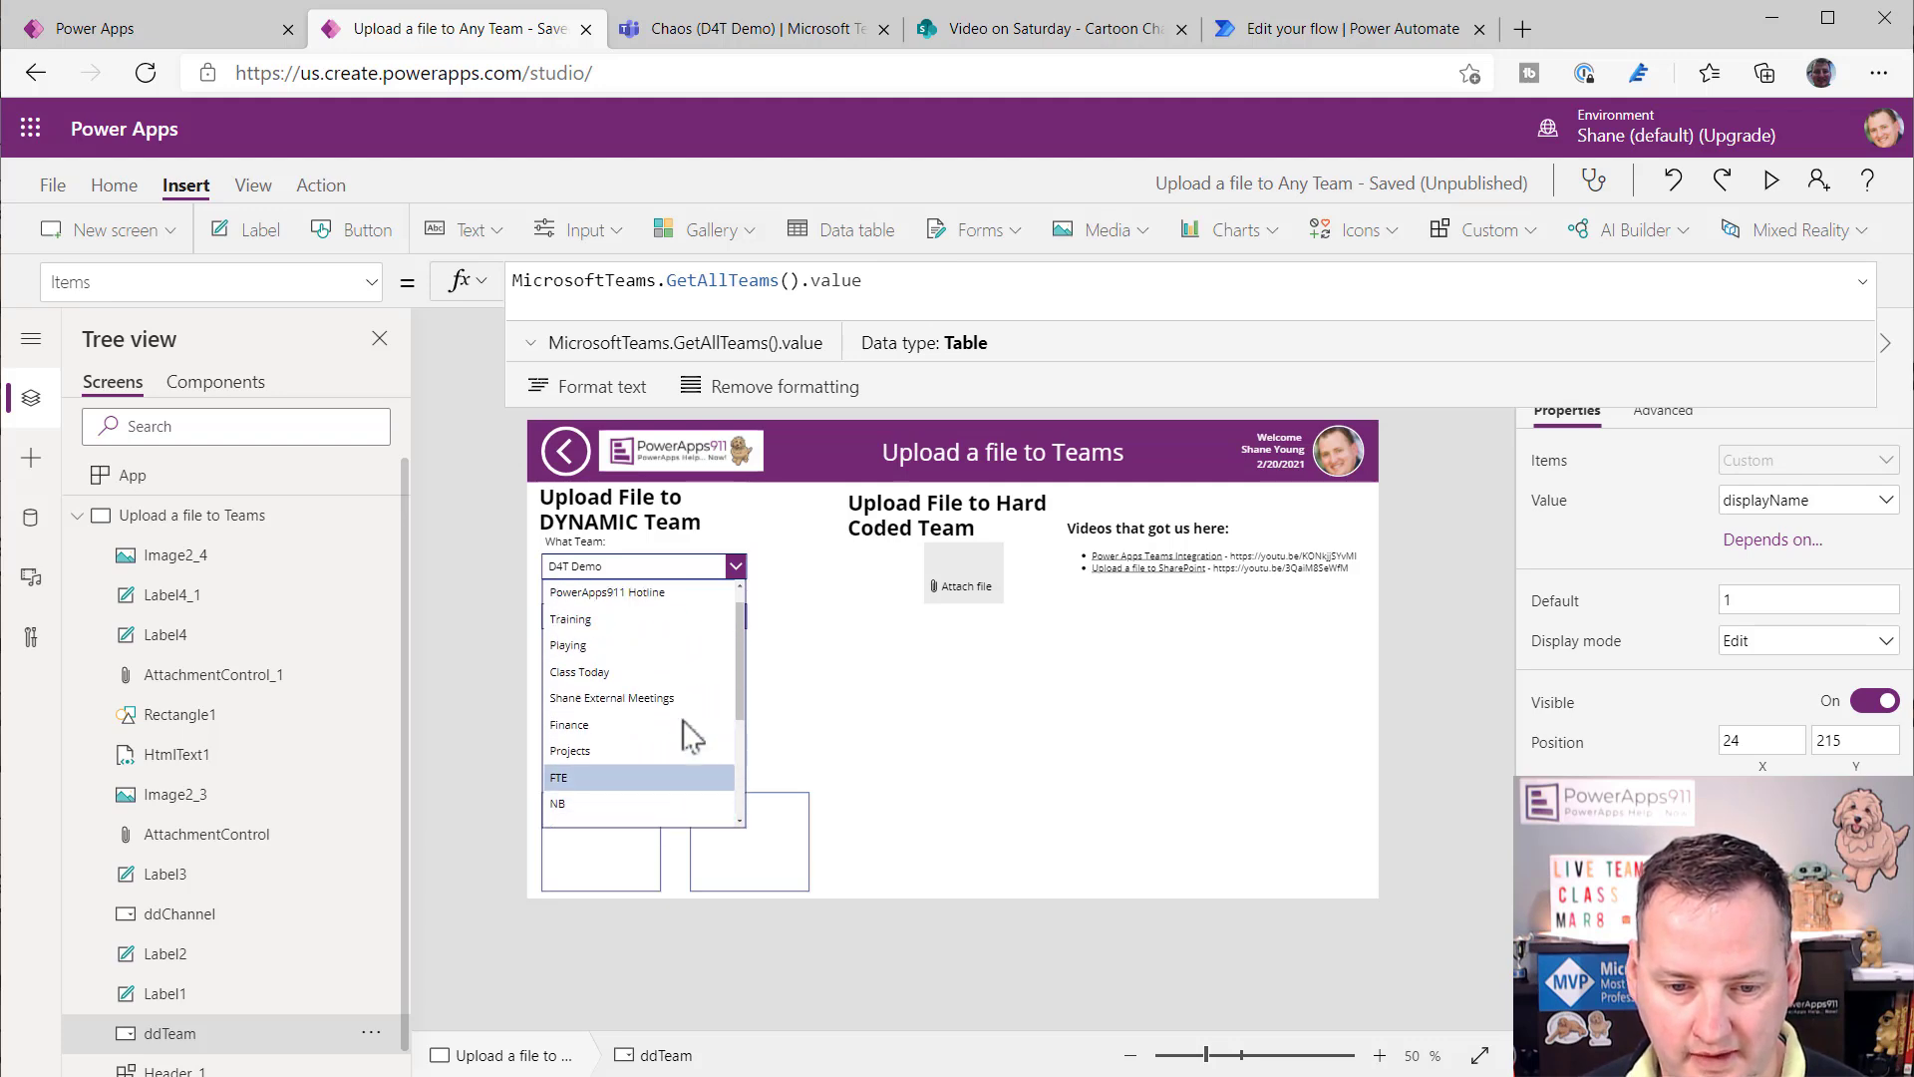
- Glance at the Teams page, and check the options of the MicrosoftTeams data source back in the app editor
{"action": "left_click", "coordinate": [743, 28]}
{"action": "left_click", "coordinate": [512, 30]}
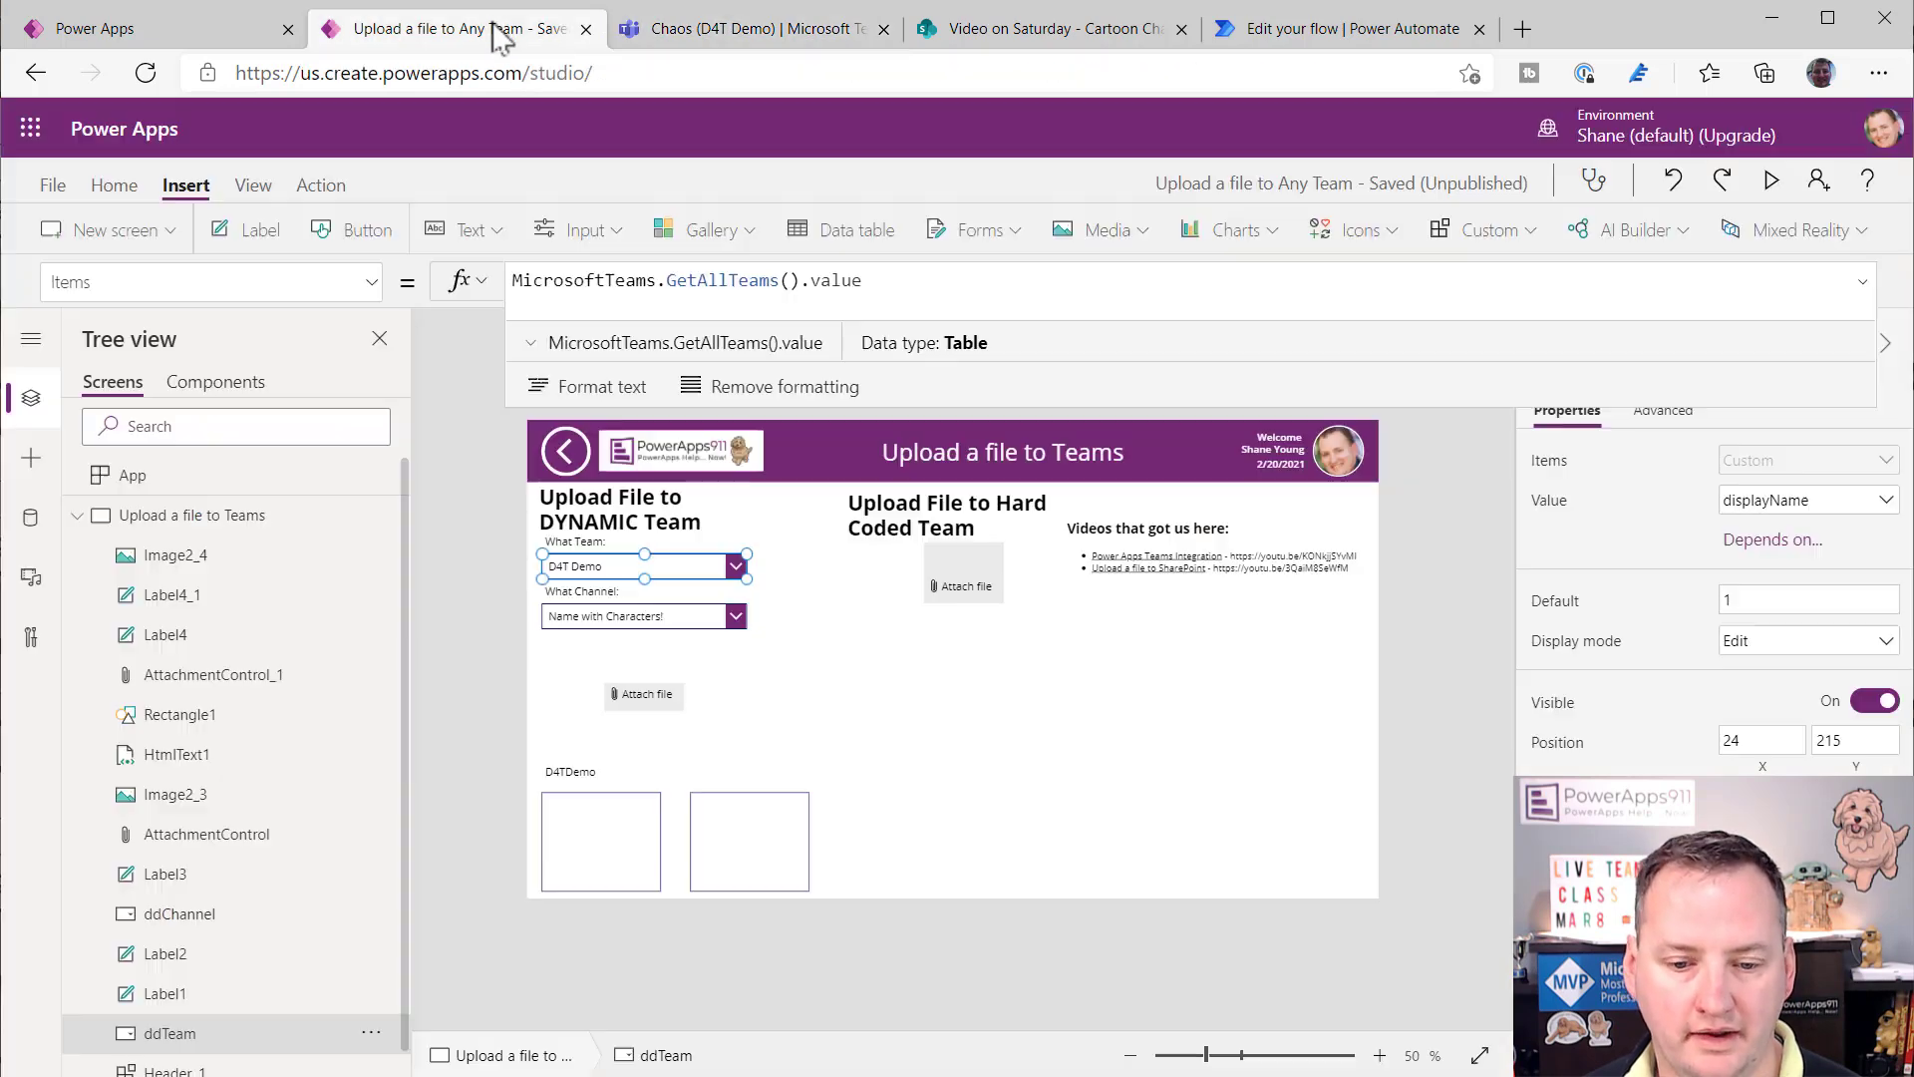
{"action": "left_click", "coordinate": [30, 518]}
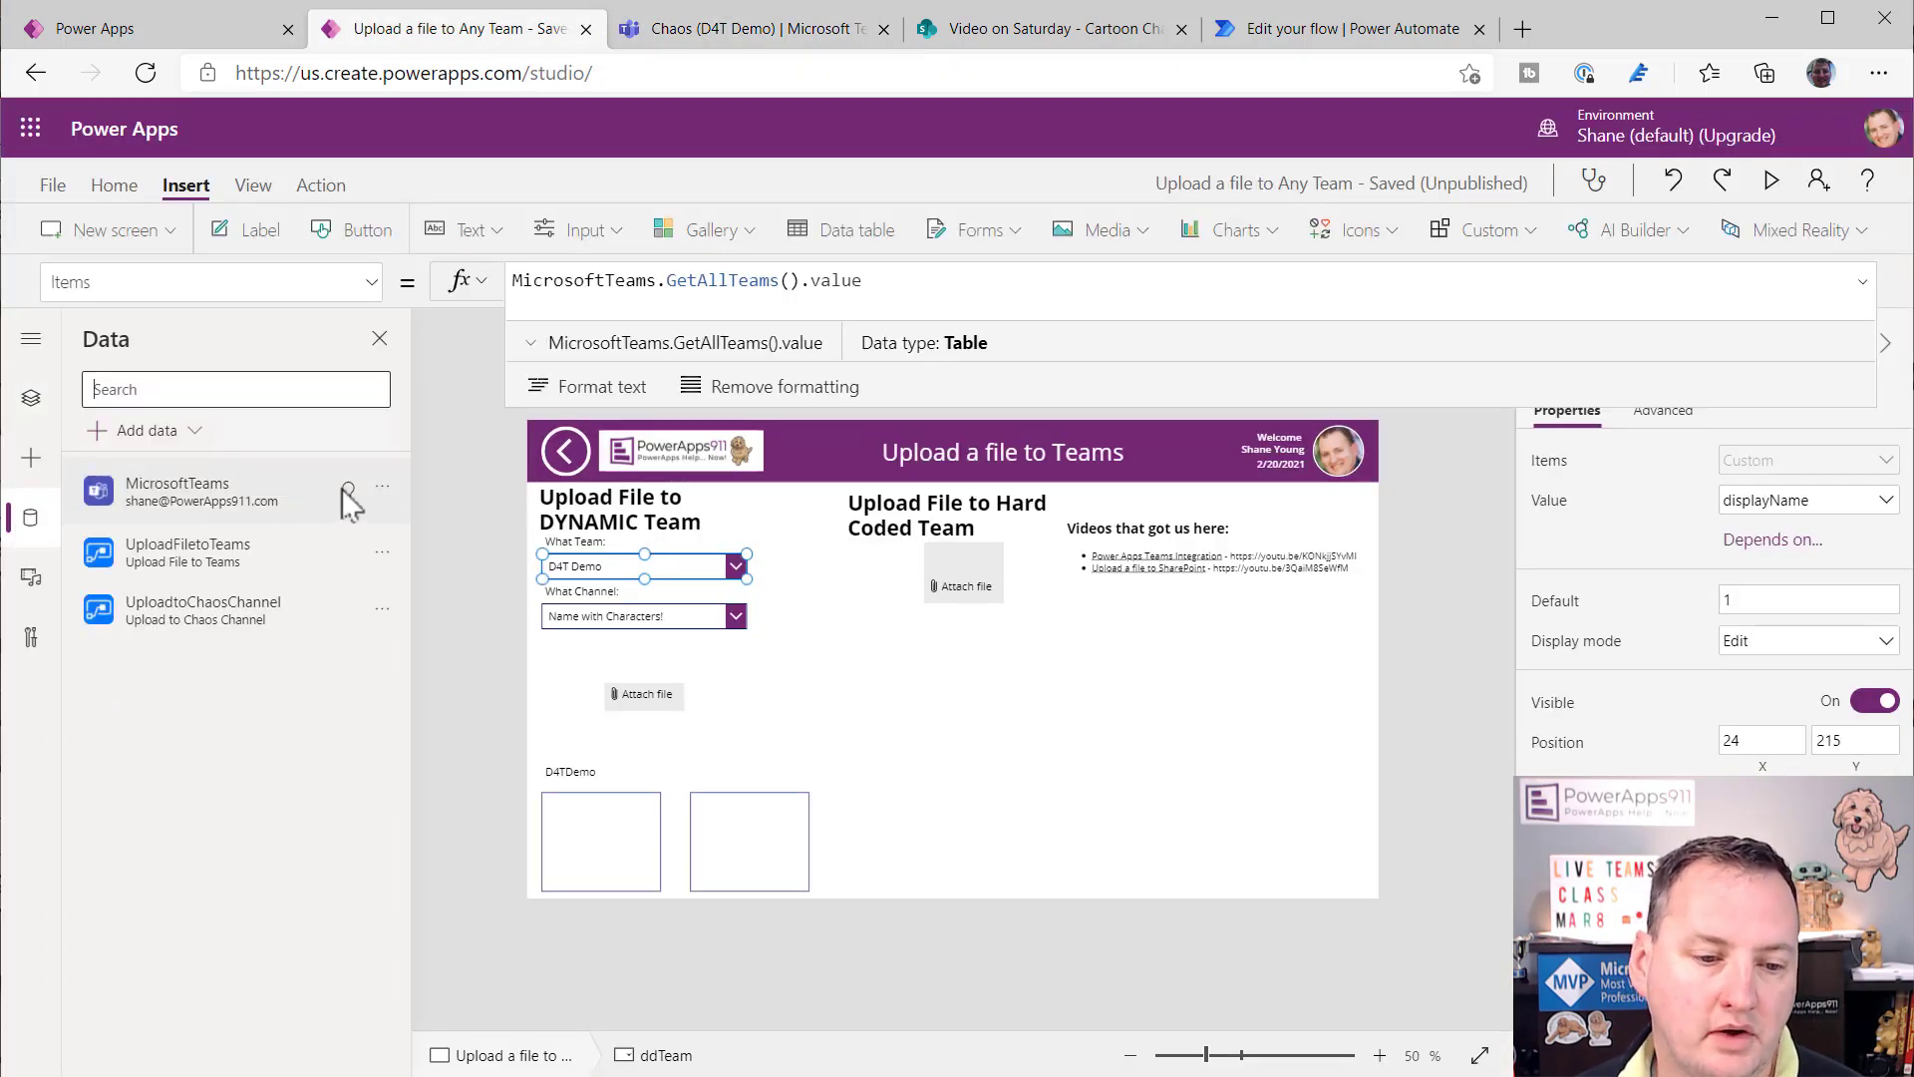
{"action": "left_click", "coordinate": [382, 487]}
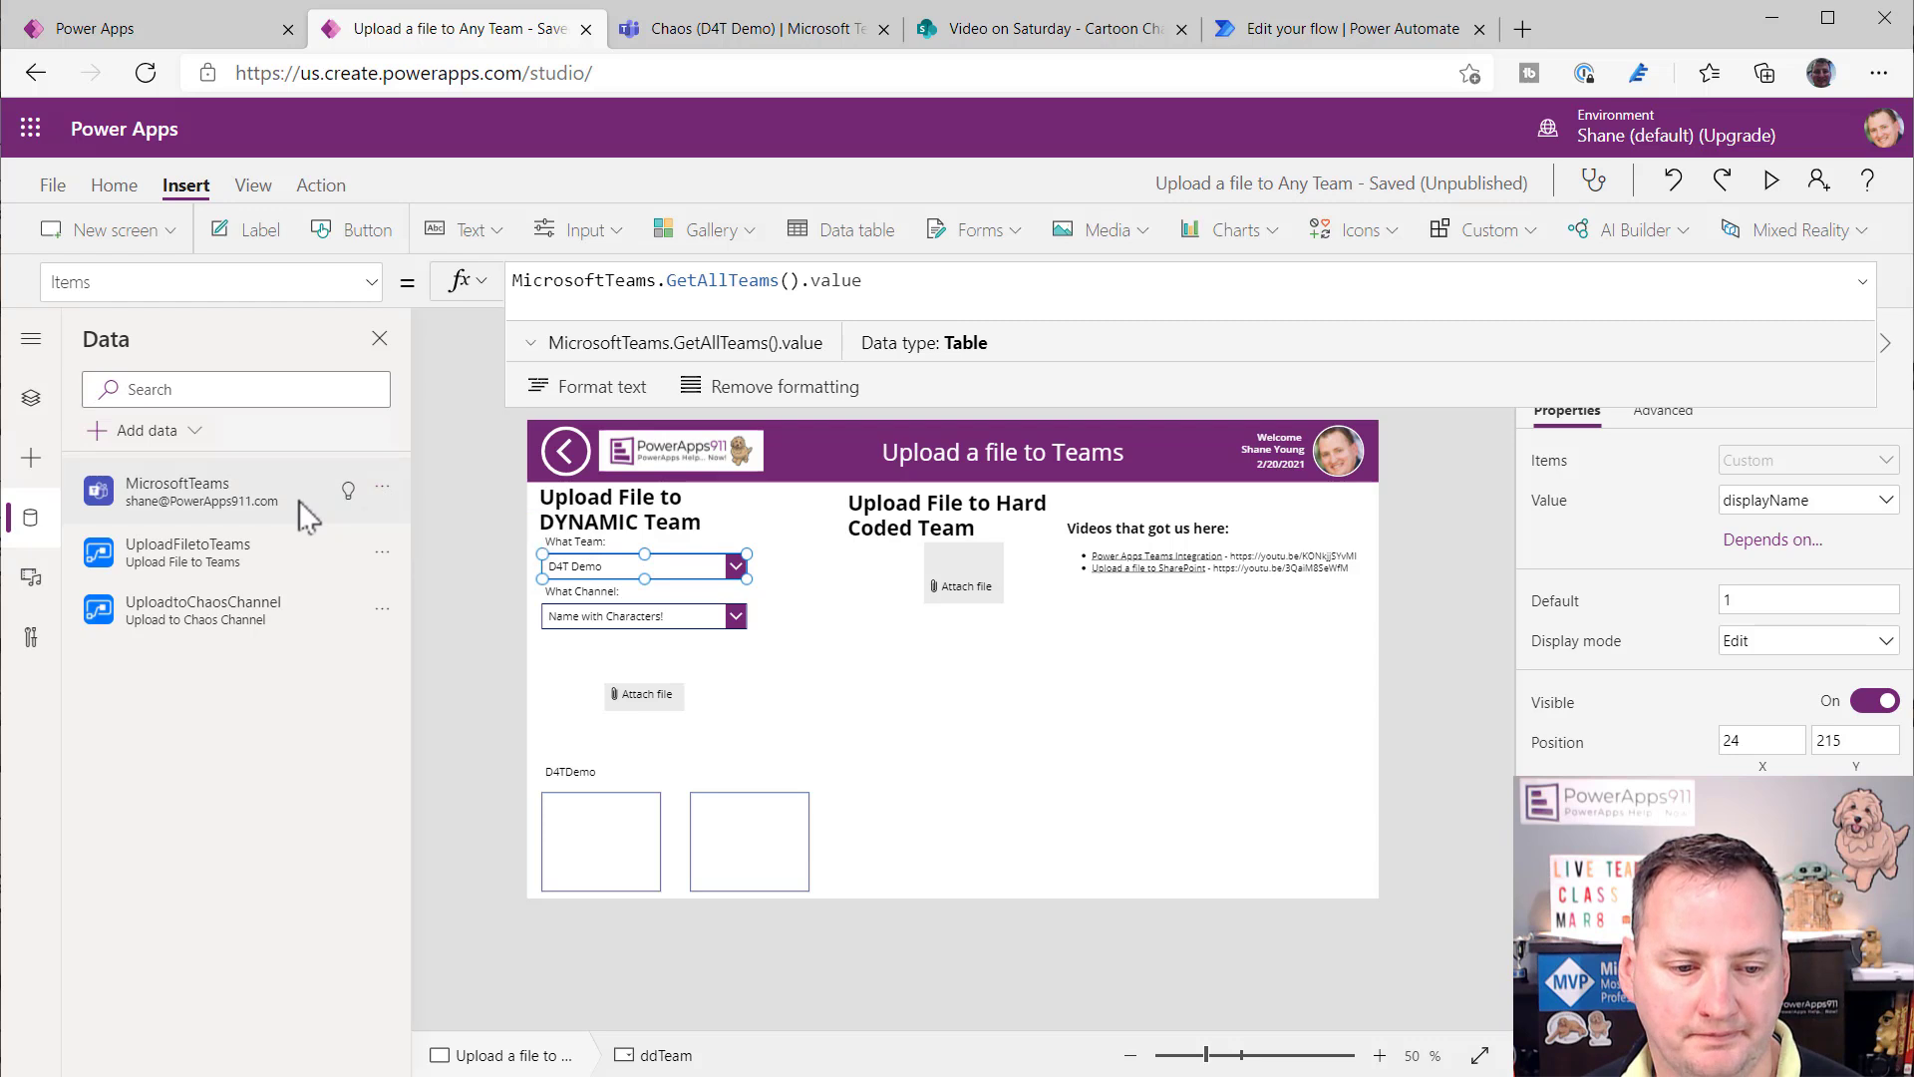
- Refresh the What Team list by removing ().value from ddTeam's Items formula and re-entering MicrosoftTeams.GetAllTeams().value
{"action": "left_click", "coordinate": [784, 272]}
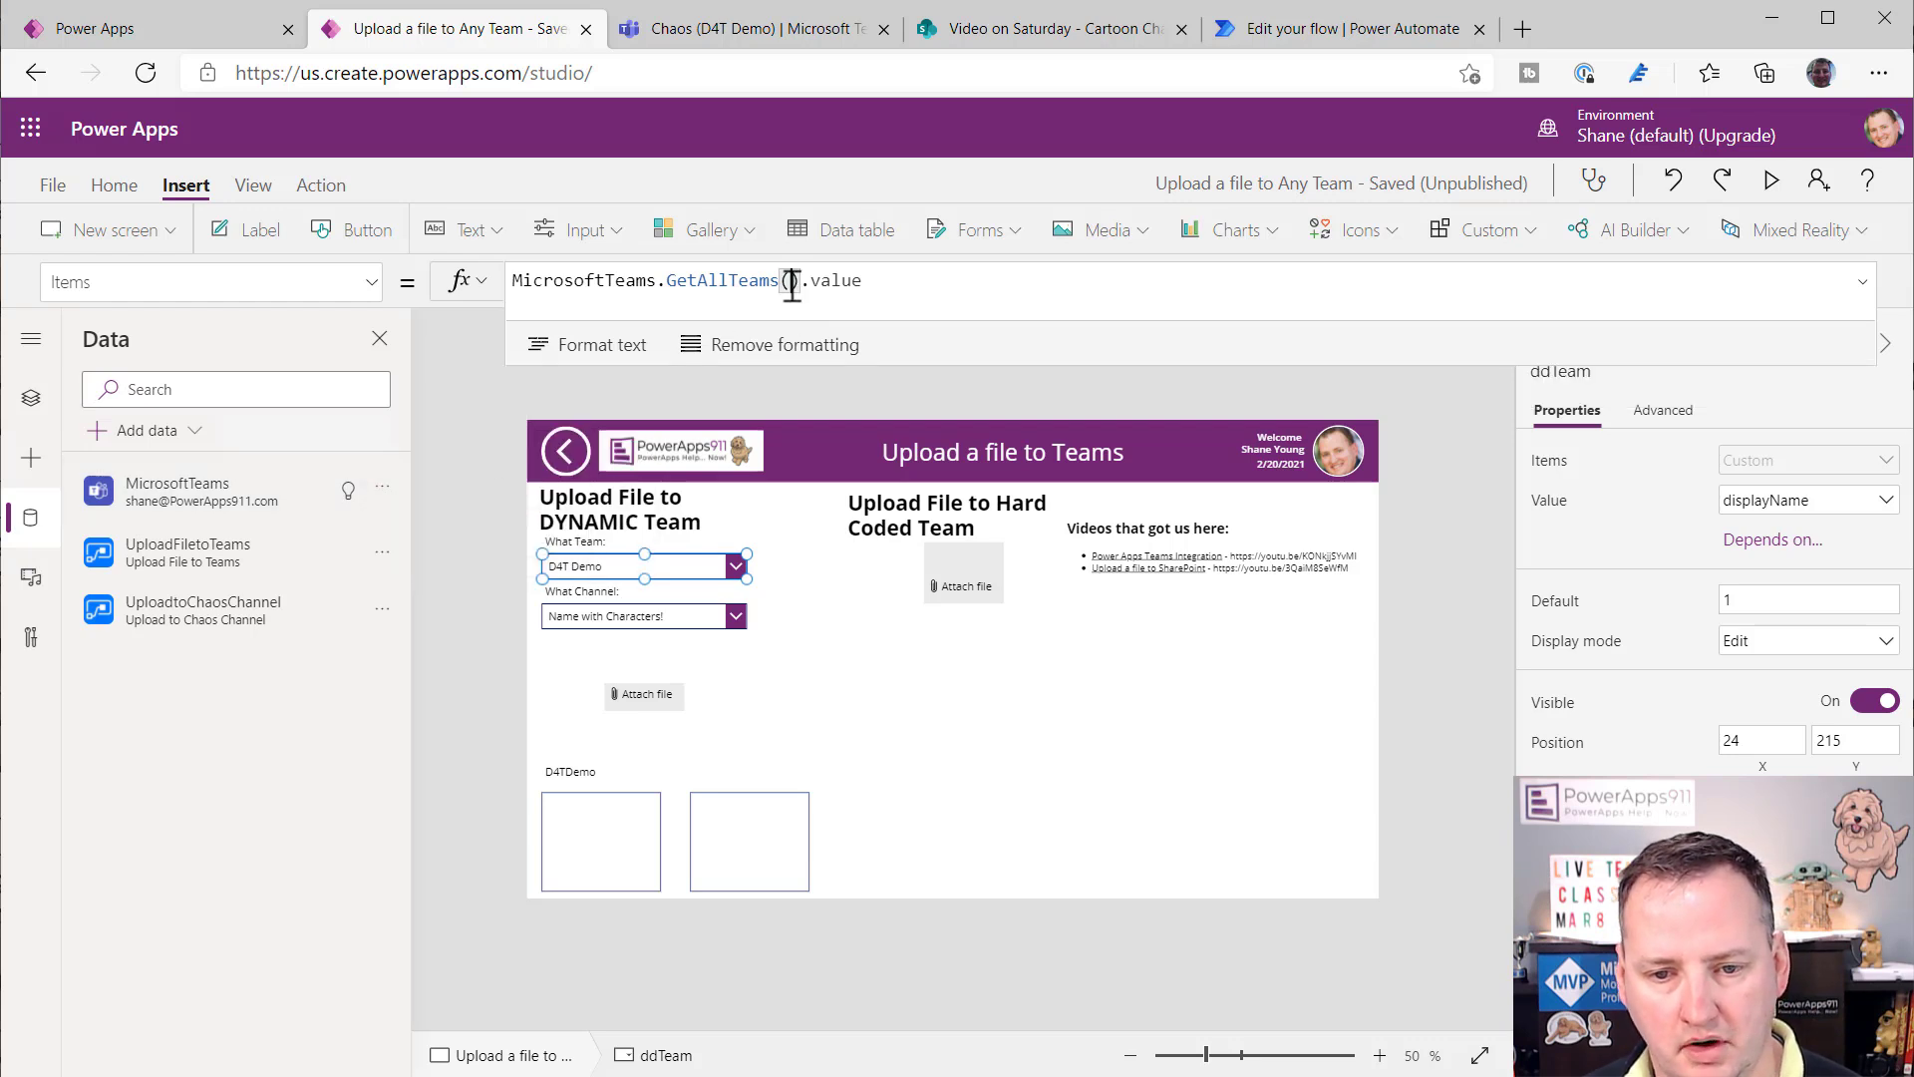
{"action": "left_click_drag", "start_coordinate": [784, 281], "coordinate": [864, 282]}
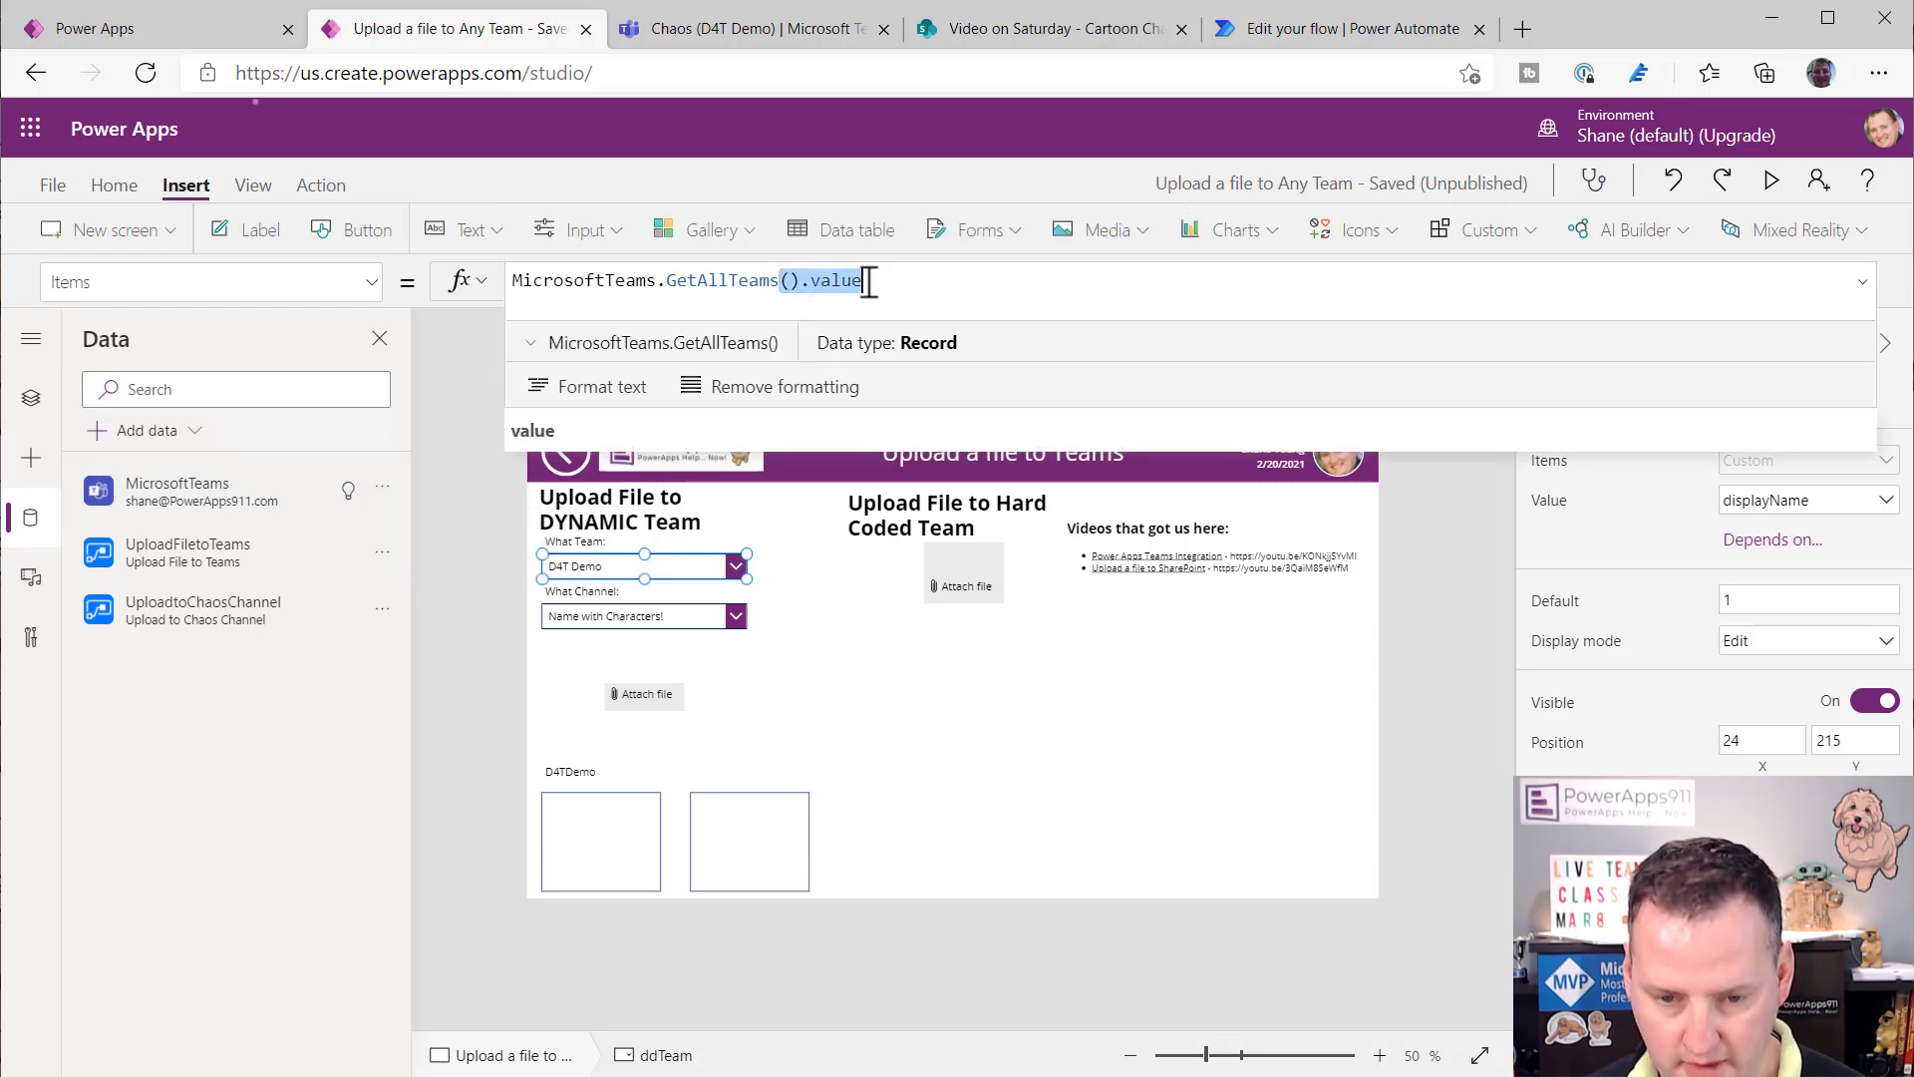
{"action": "key", "text": "BackSpace"}
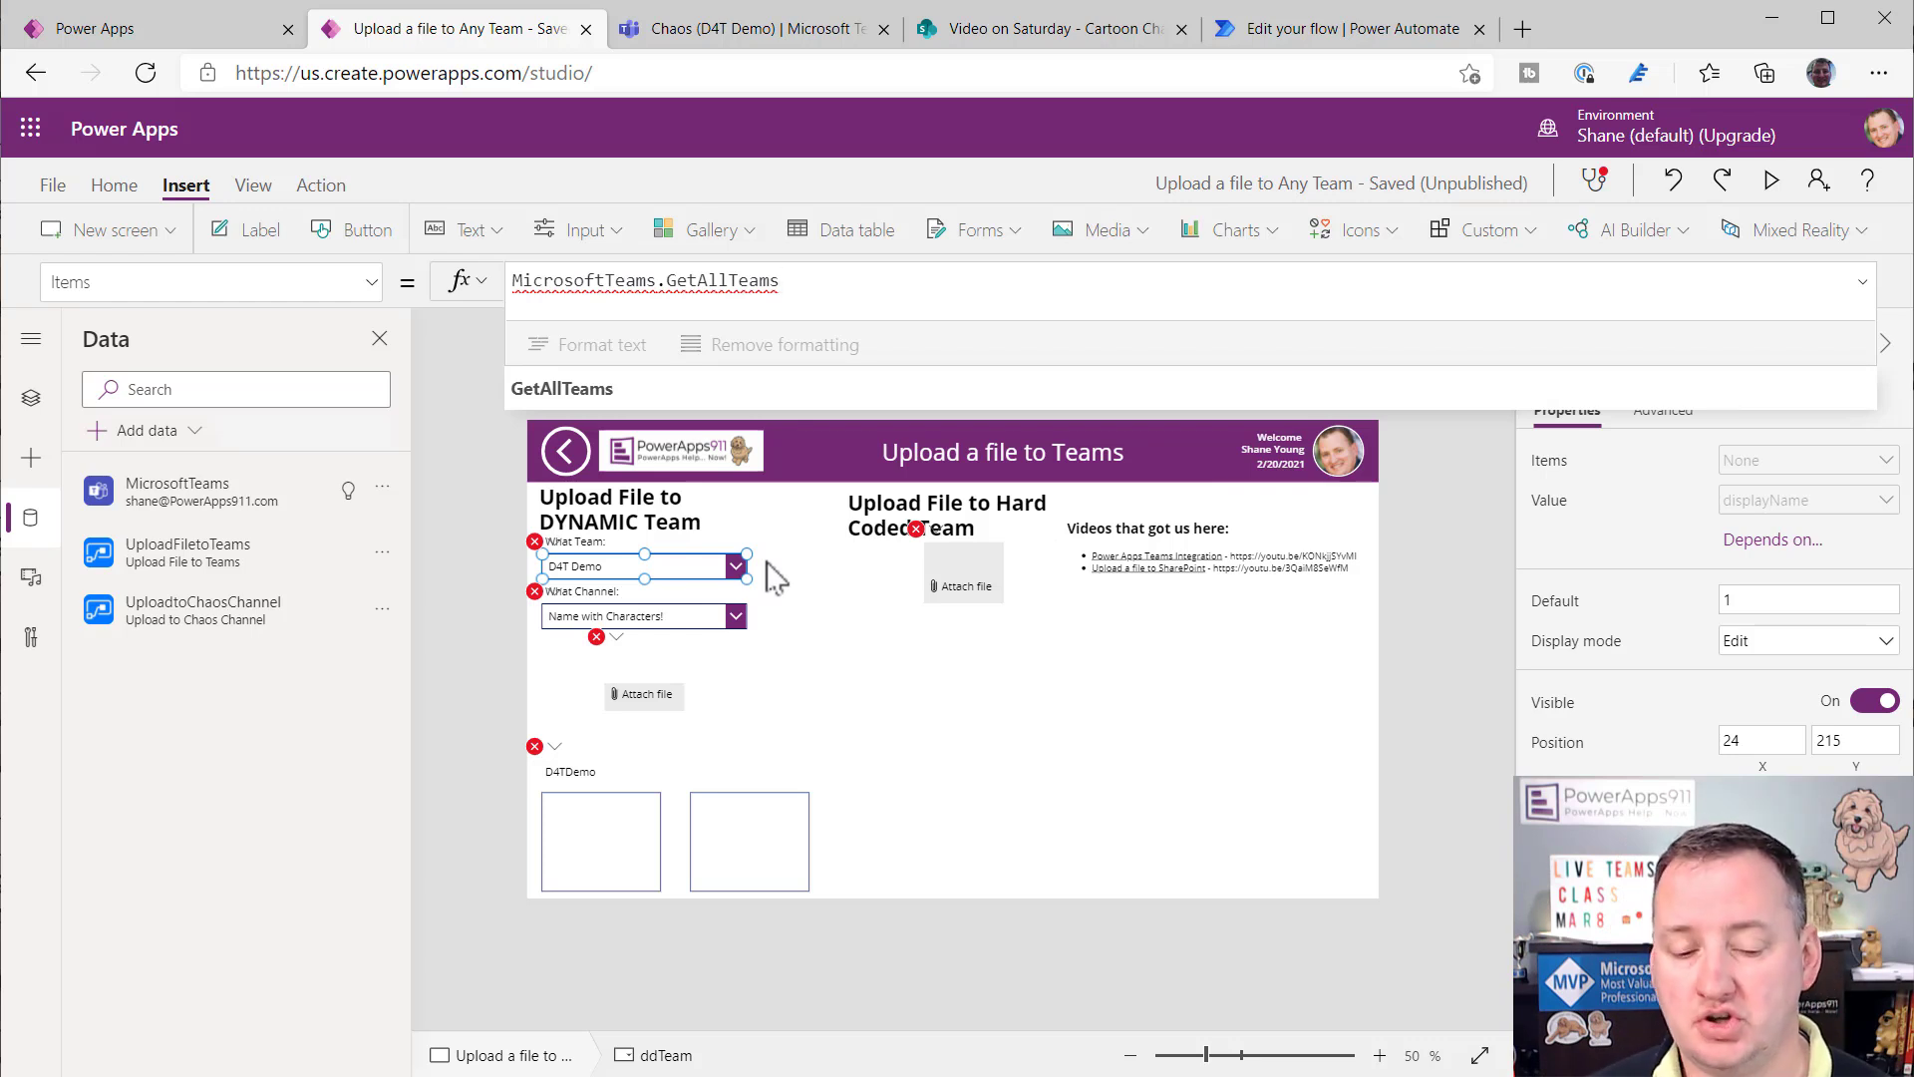
{"action": "left_click", "coordinate": [714, 568], "text": "alt"}
{"action": "scroll", "coordinate": [693, 783], "scroll_direction": "up", "scroll_amount": 4}
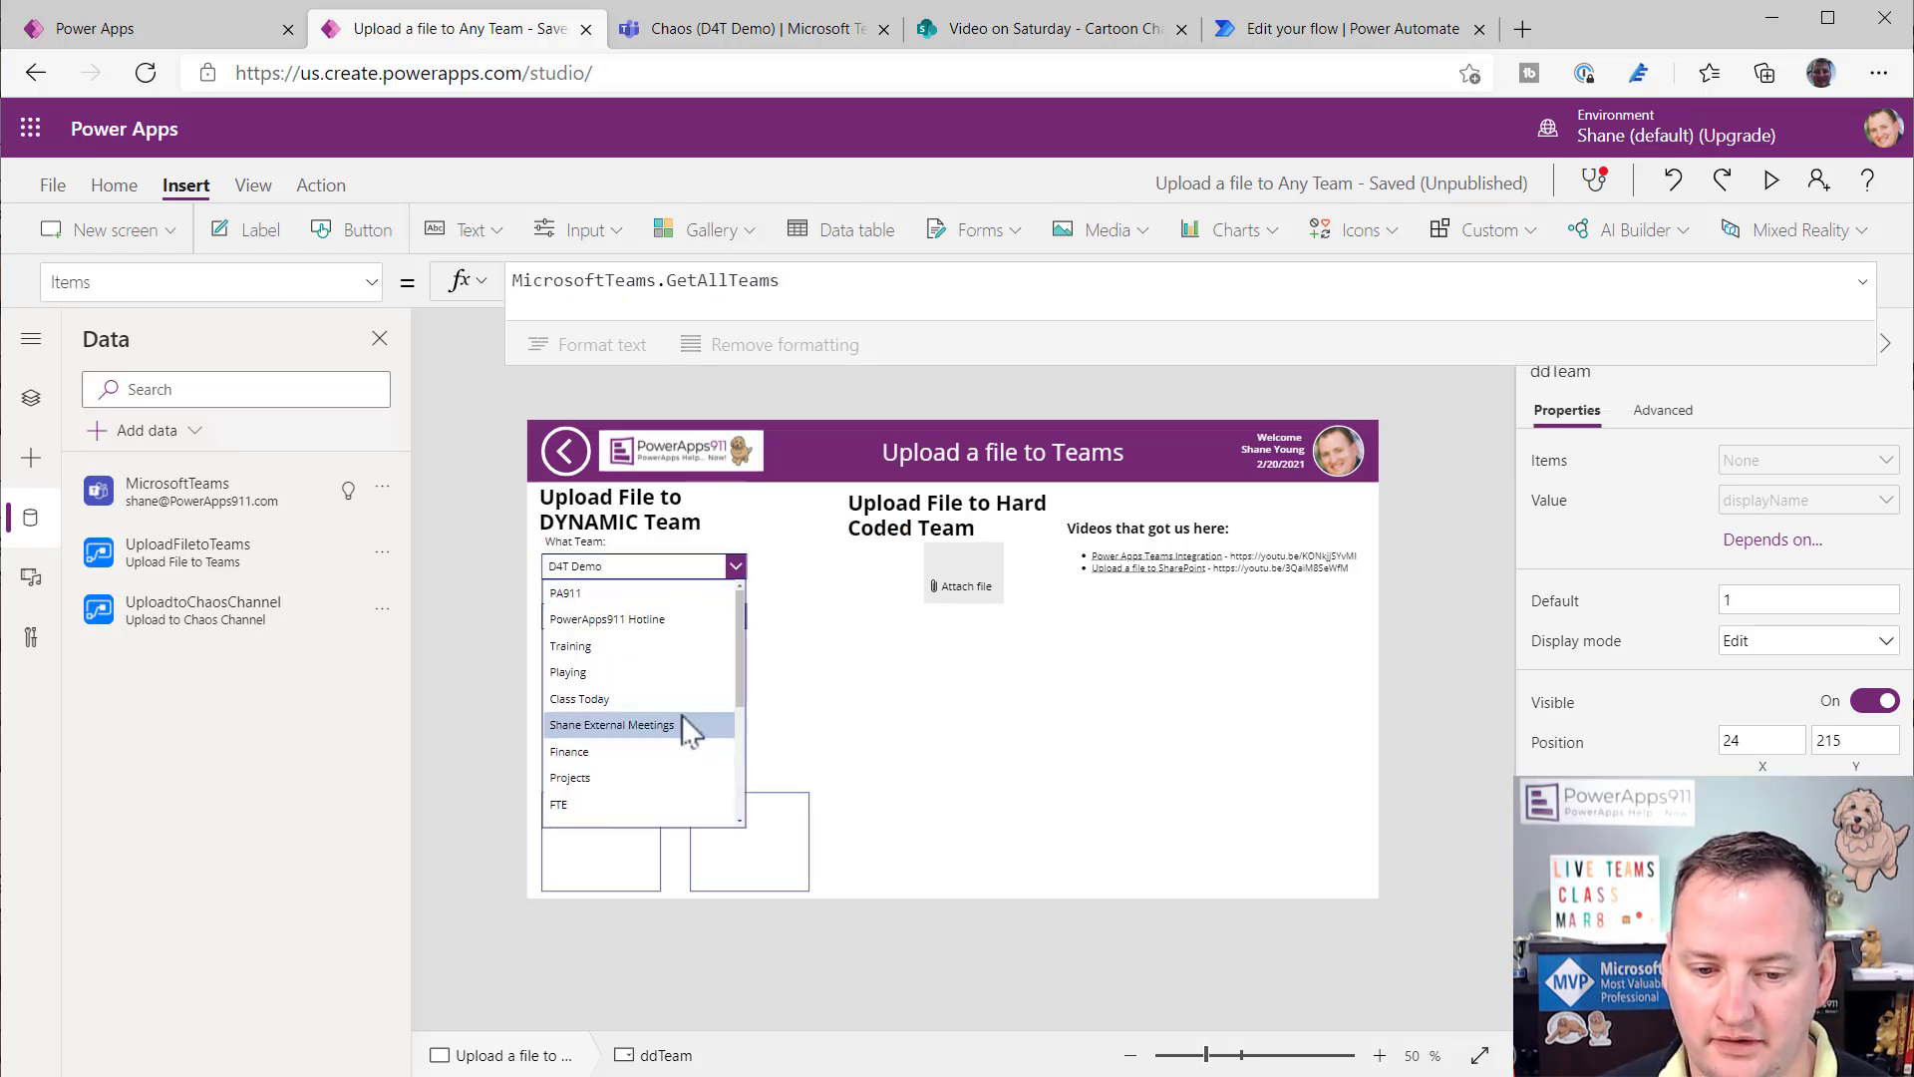
{"action": "left_click_drag", "start_coordinate": [783, 280], "coordinate": [445, 305]}
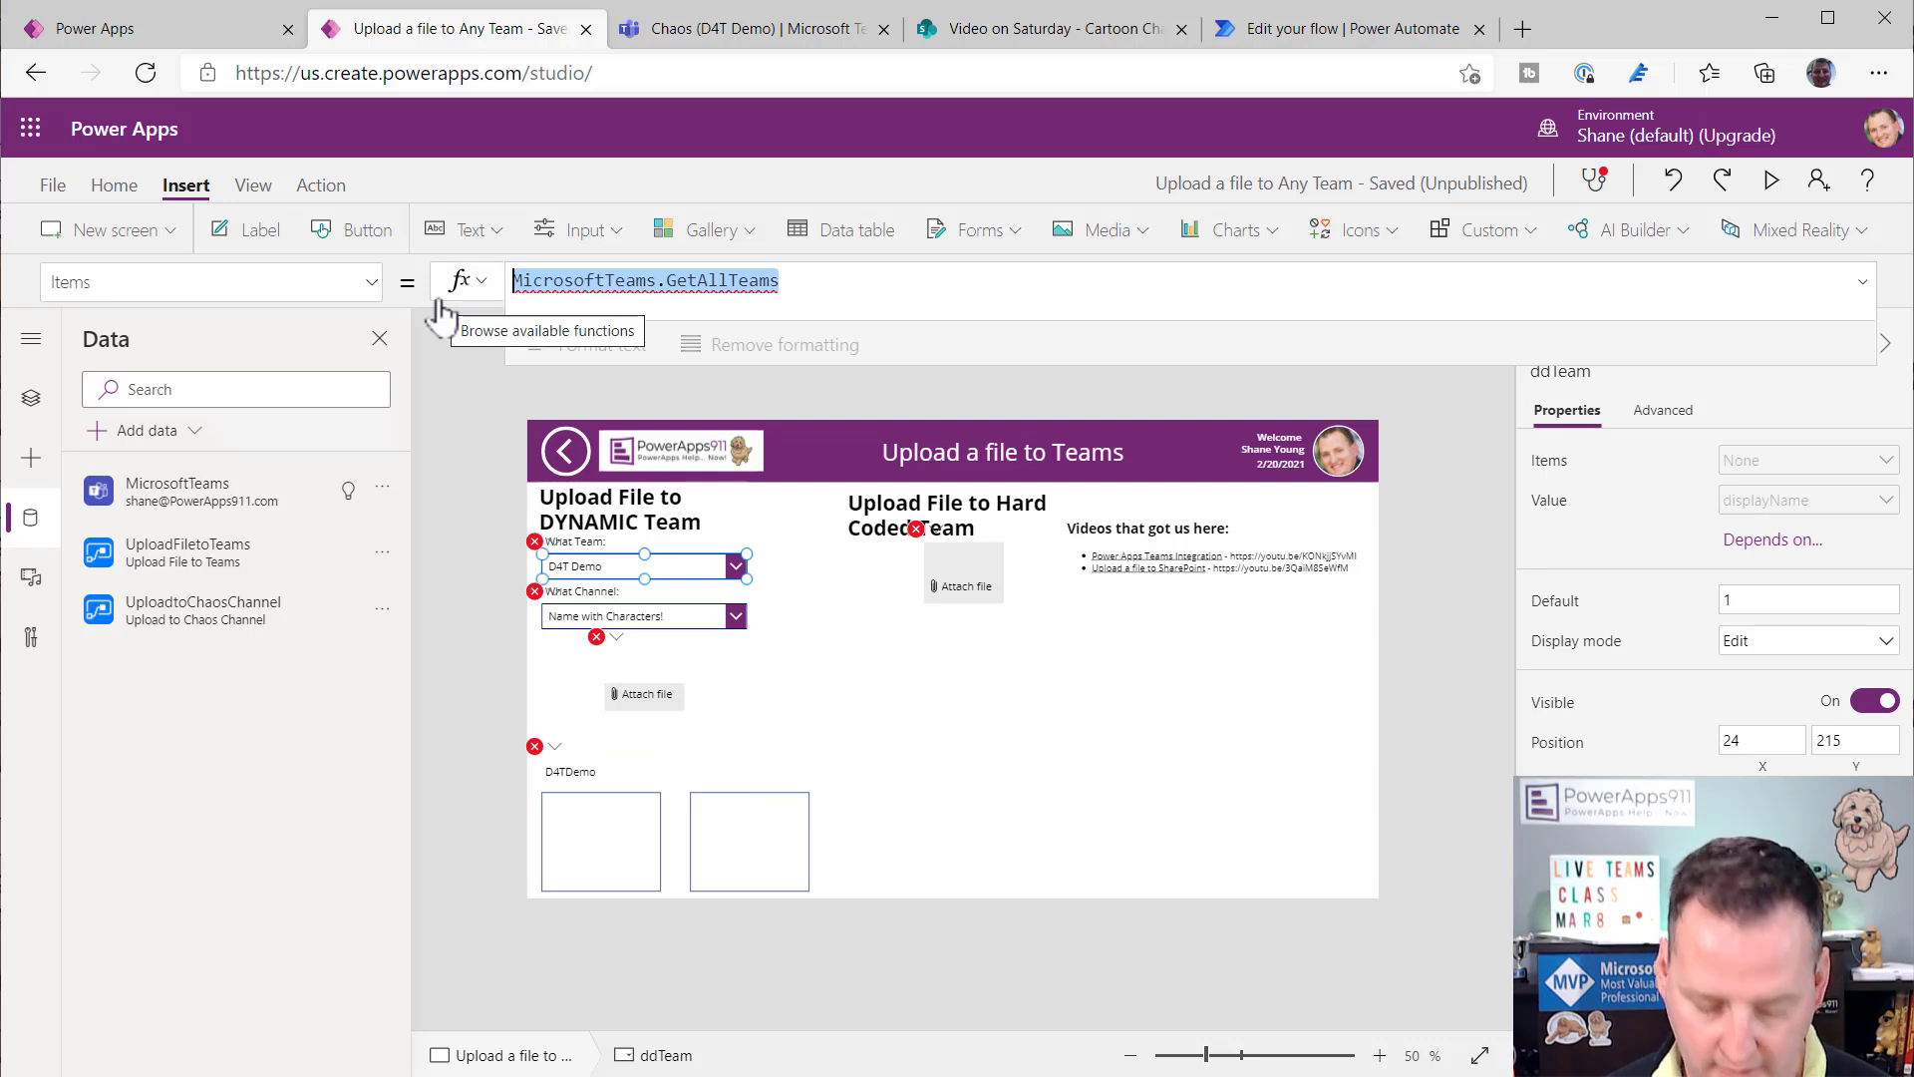
{"action": "type", "text": "MicrosoftTeams.GetAllTeams().value"}
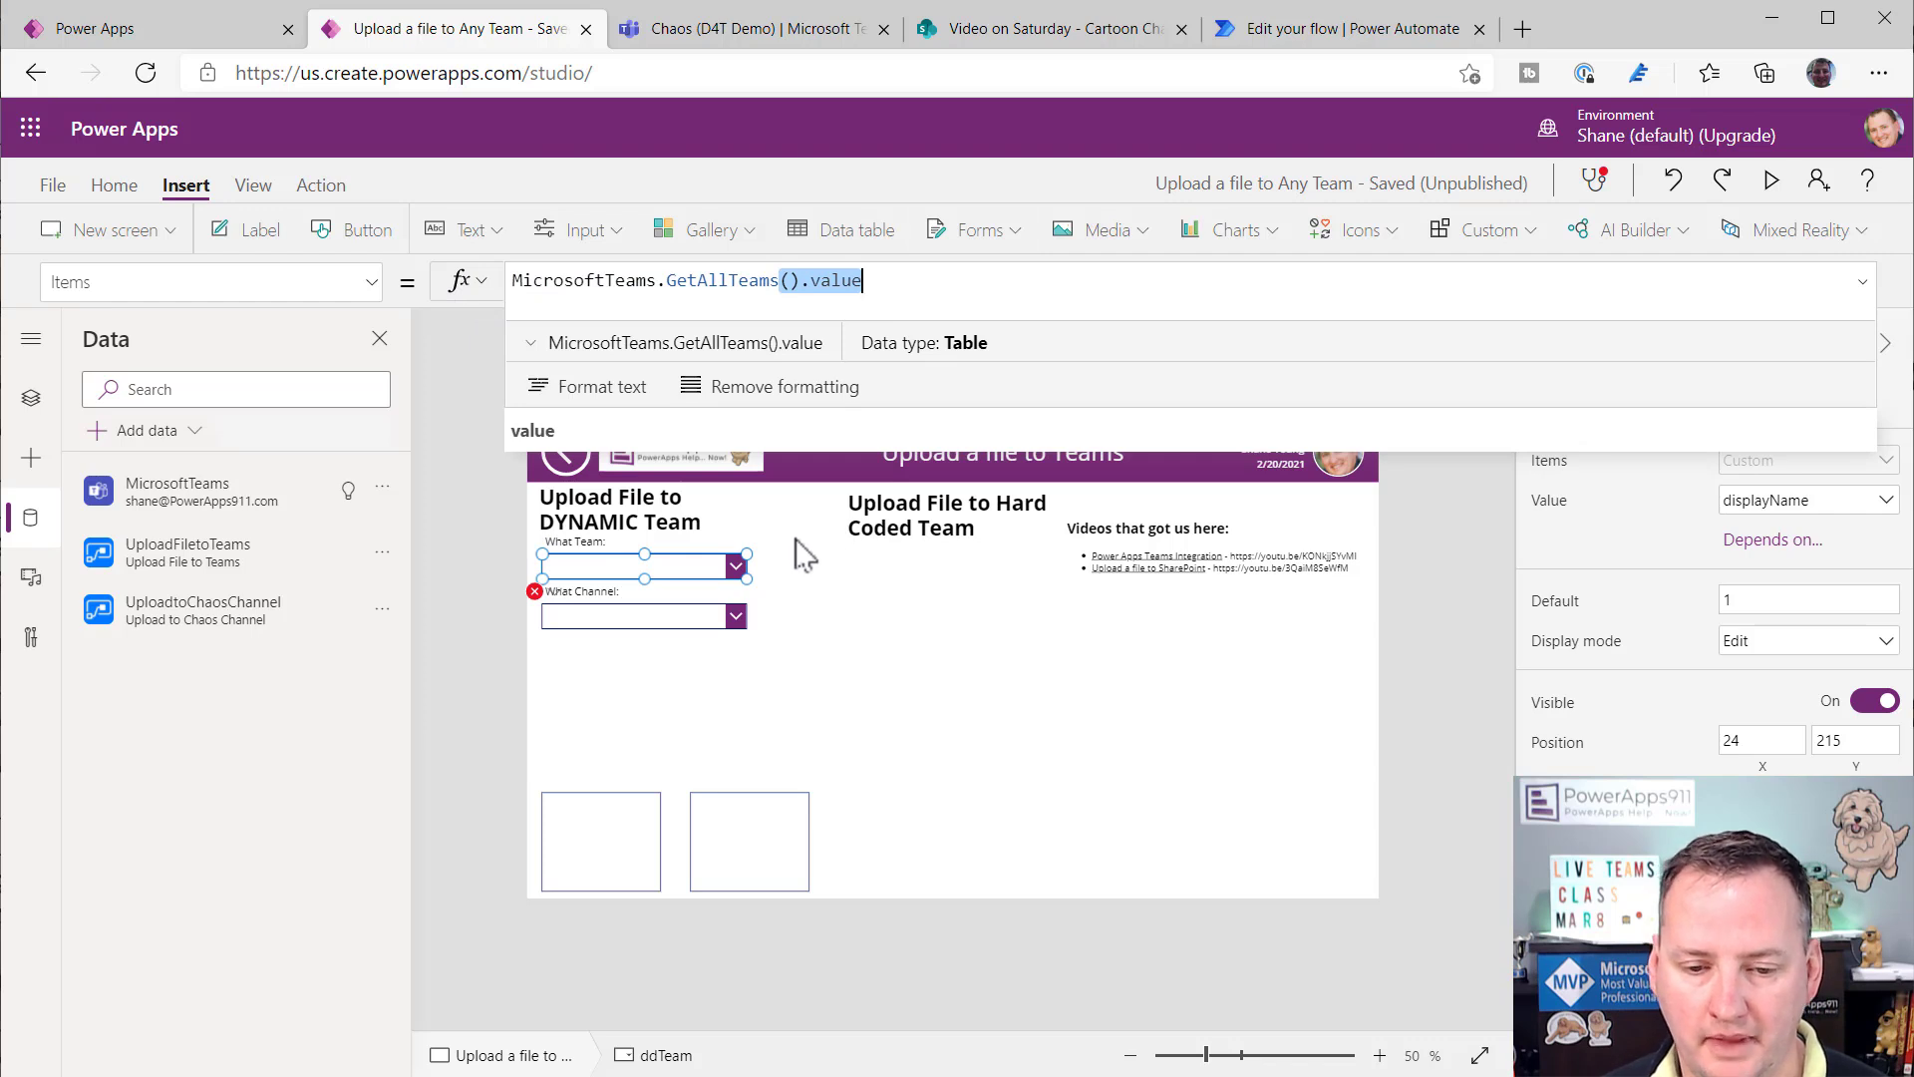
- Select Video on Saturday in the What Team dropdown and look at the channels offered under What Channel
{"action": "left_click", "coordinate": [715, 576]}
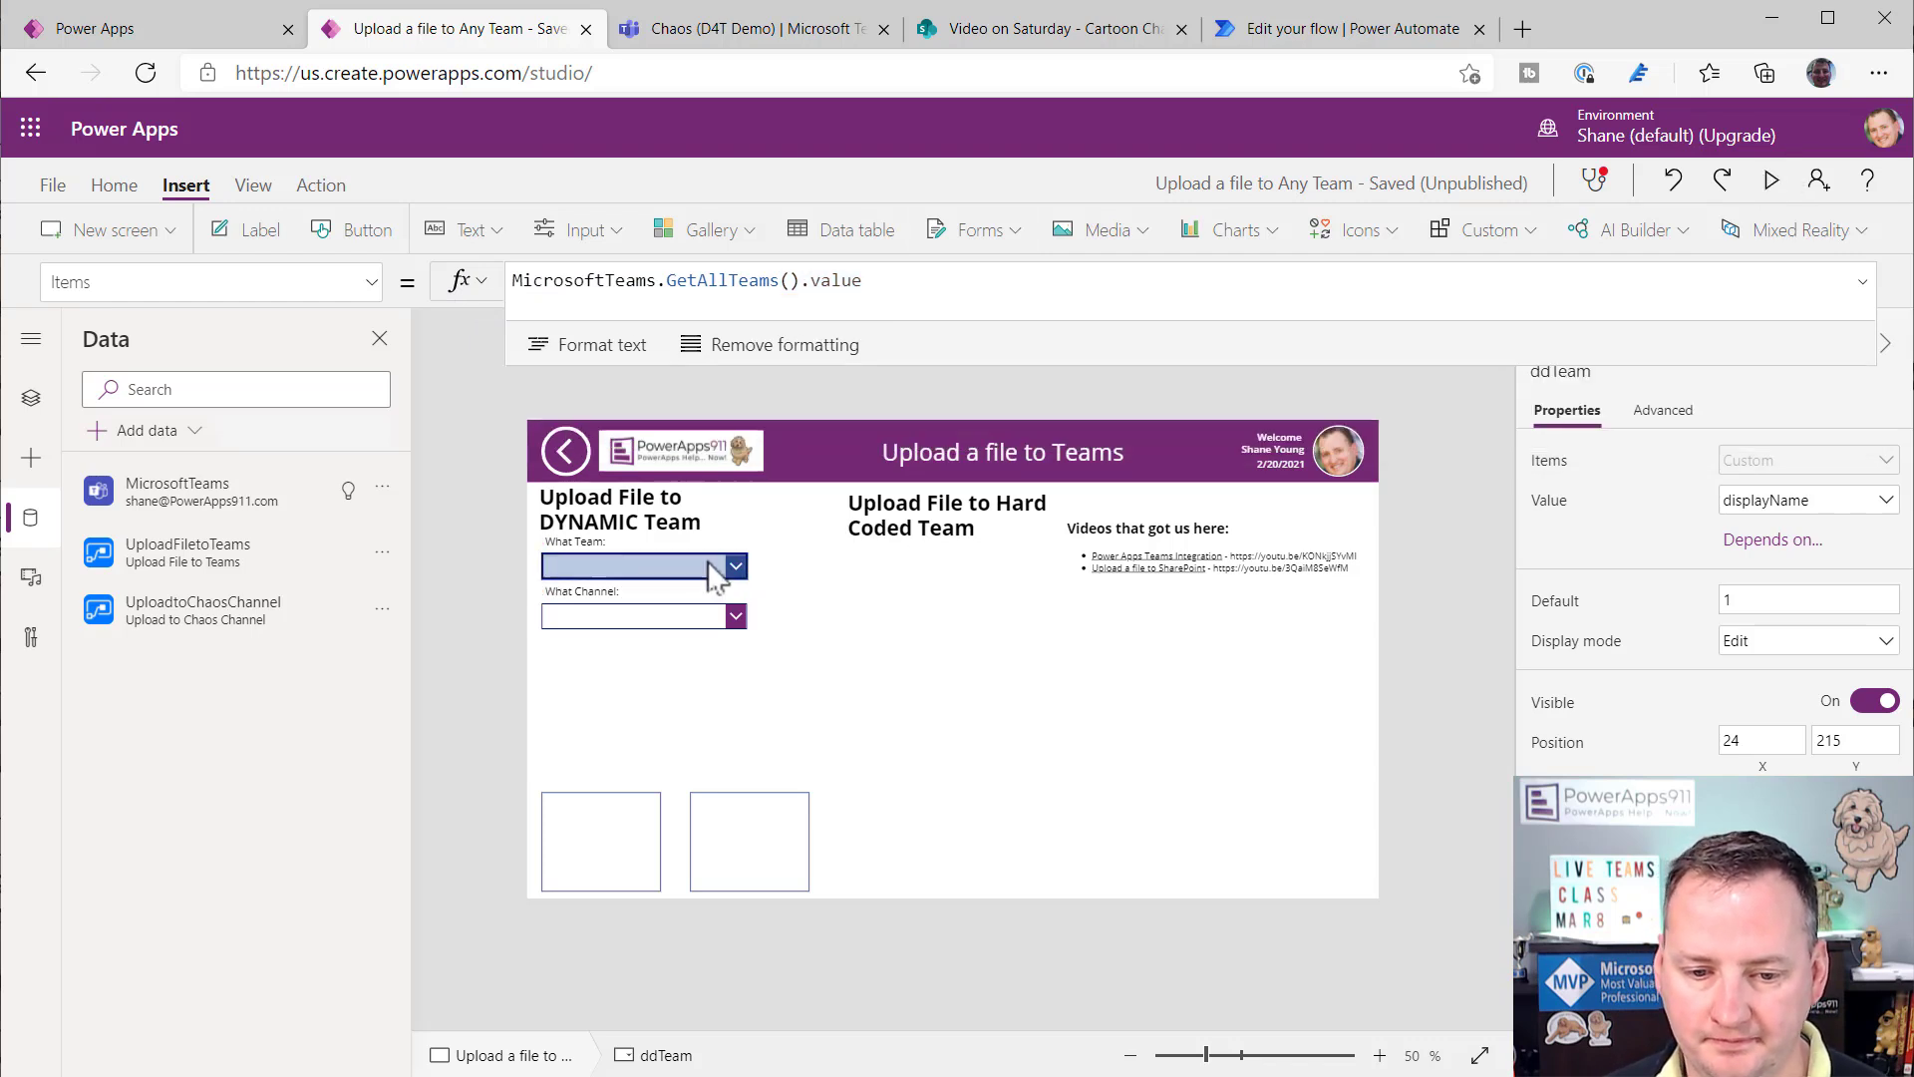
{"action": "scroll", "coordinate": [697, 666], "scroll_direction": "down", "scroll_amount": 3}
{"action": "scroll", "coordinate": [695, 673], "scroll_direction": "down", "scroll_amount": 2}
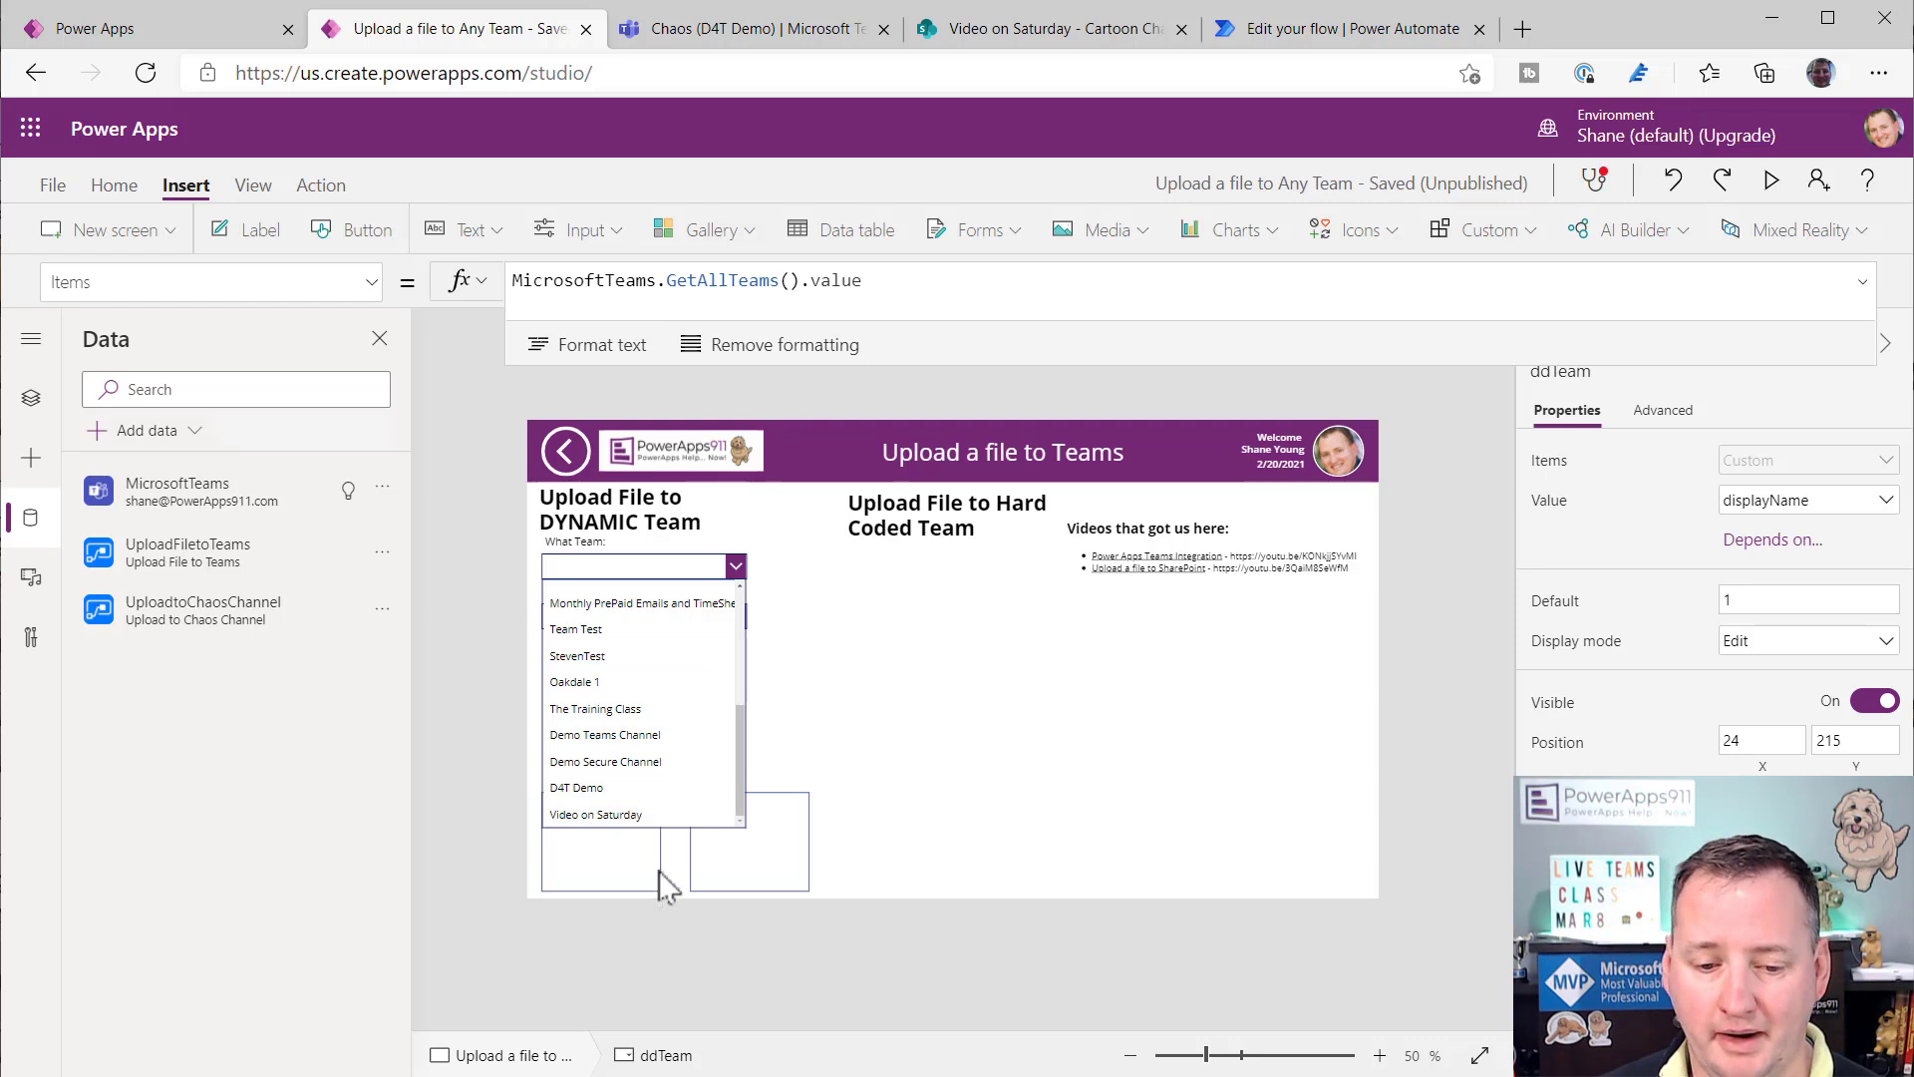
{"action": "left_click", "coordinate": [660, 816]}
{"action": "left_click", "coordinate": [733, 617]}
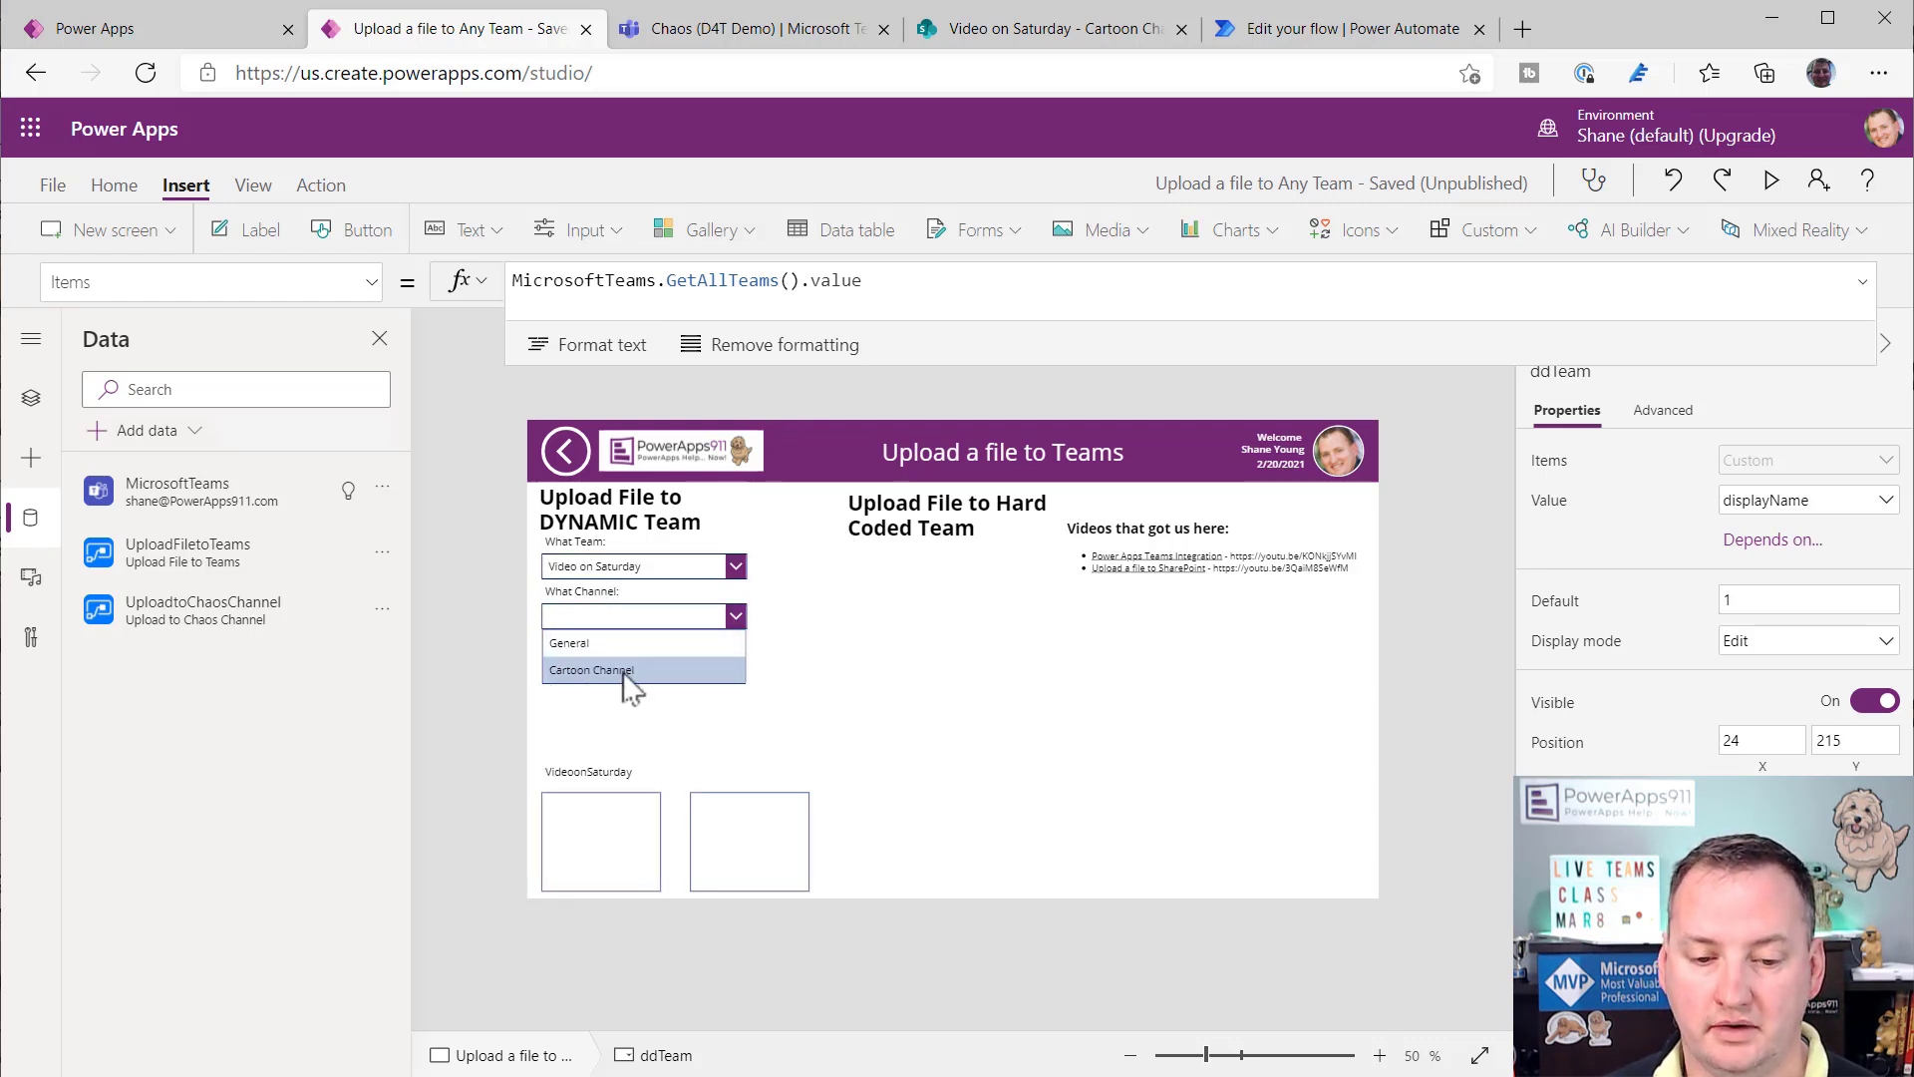
- Review ddTeam's Items formula, and examine how the What Channel dropdown's Items formula retrieves the channels of the selected team
{"action": "left_click", "coordinate": [667, 563]}
{"action": "left_click", "coordinate": [916, 287]}
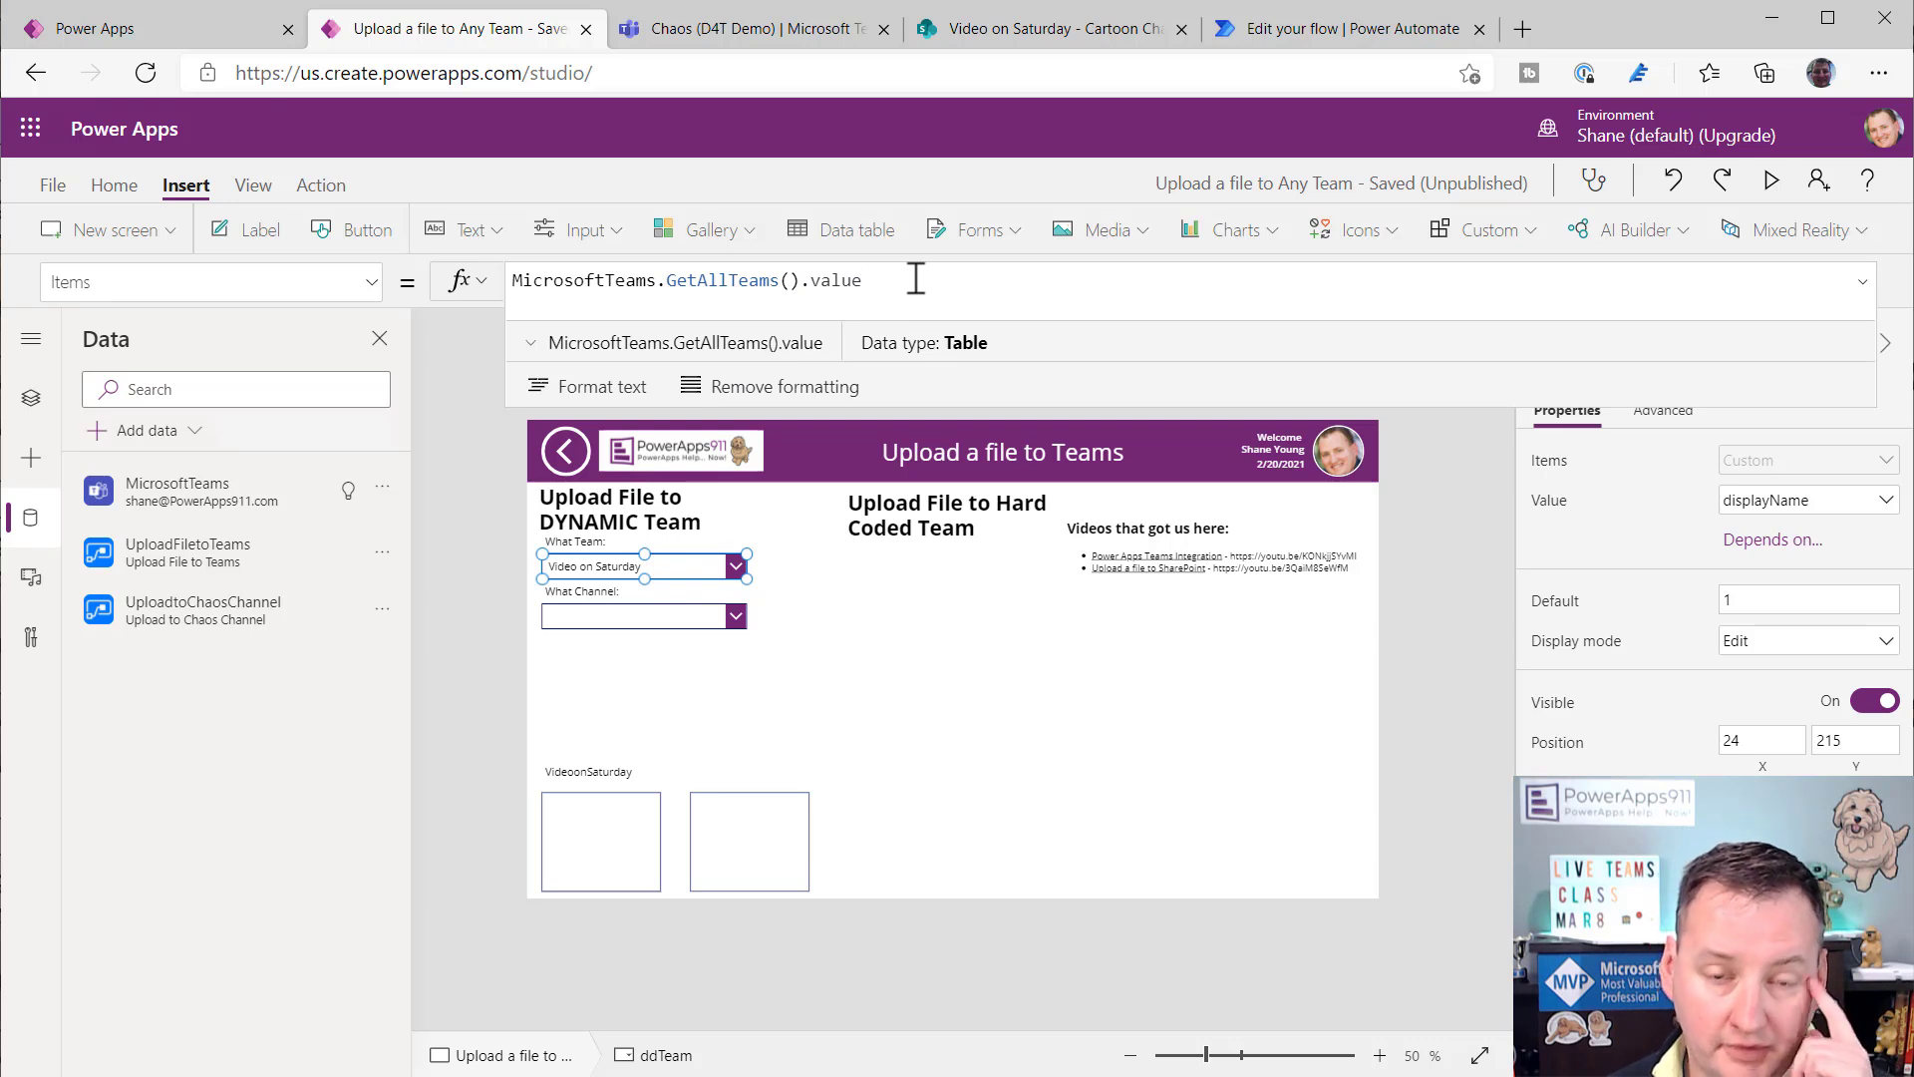
{"action": "left_click", "coordinate": [641, 619]}
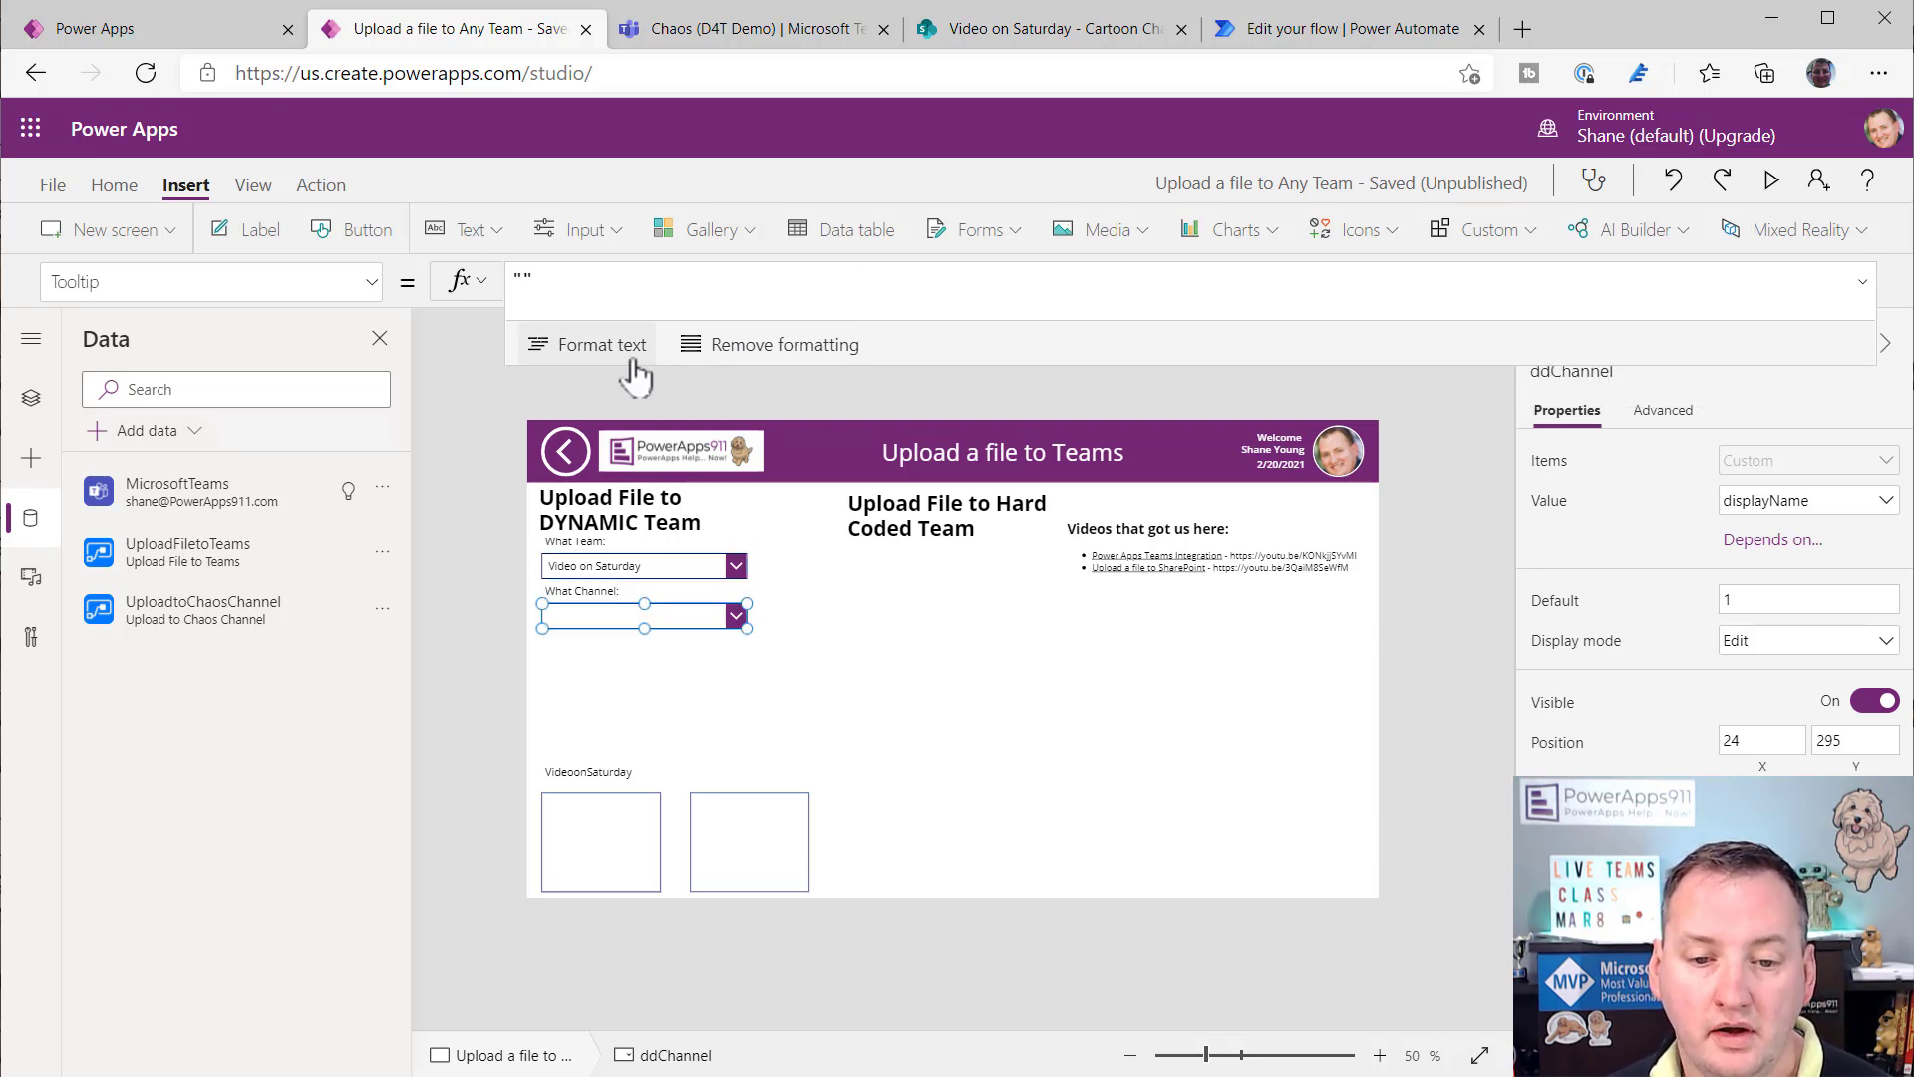
{"action": "left_click", "coordinate": [371, 284]}
{"action": "scroll", "coordinate": [194, 598], "scroll_direction": "up", "scroll_amount": 8}
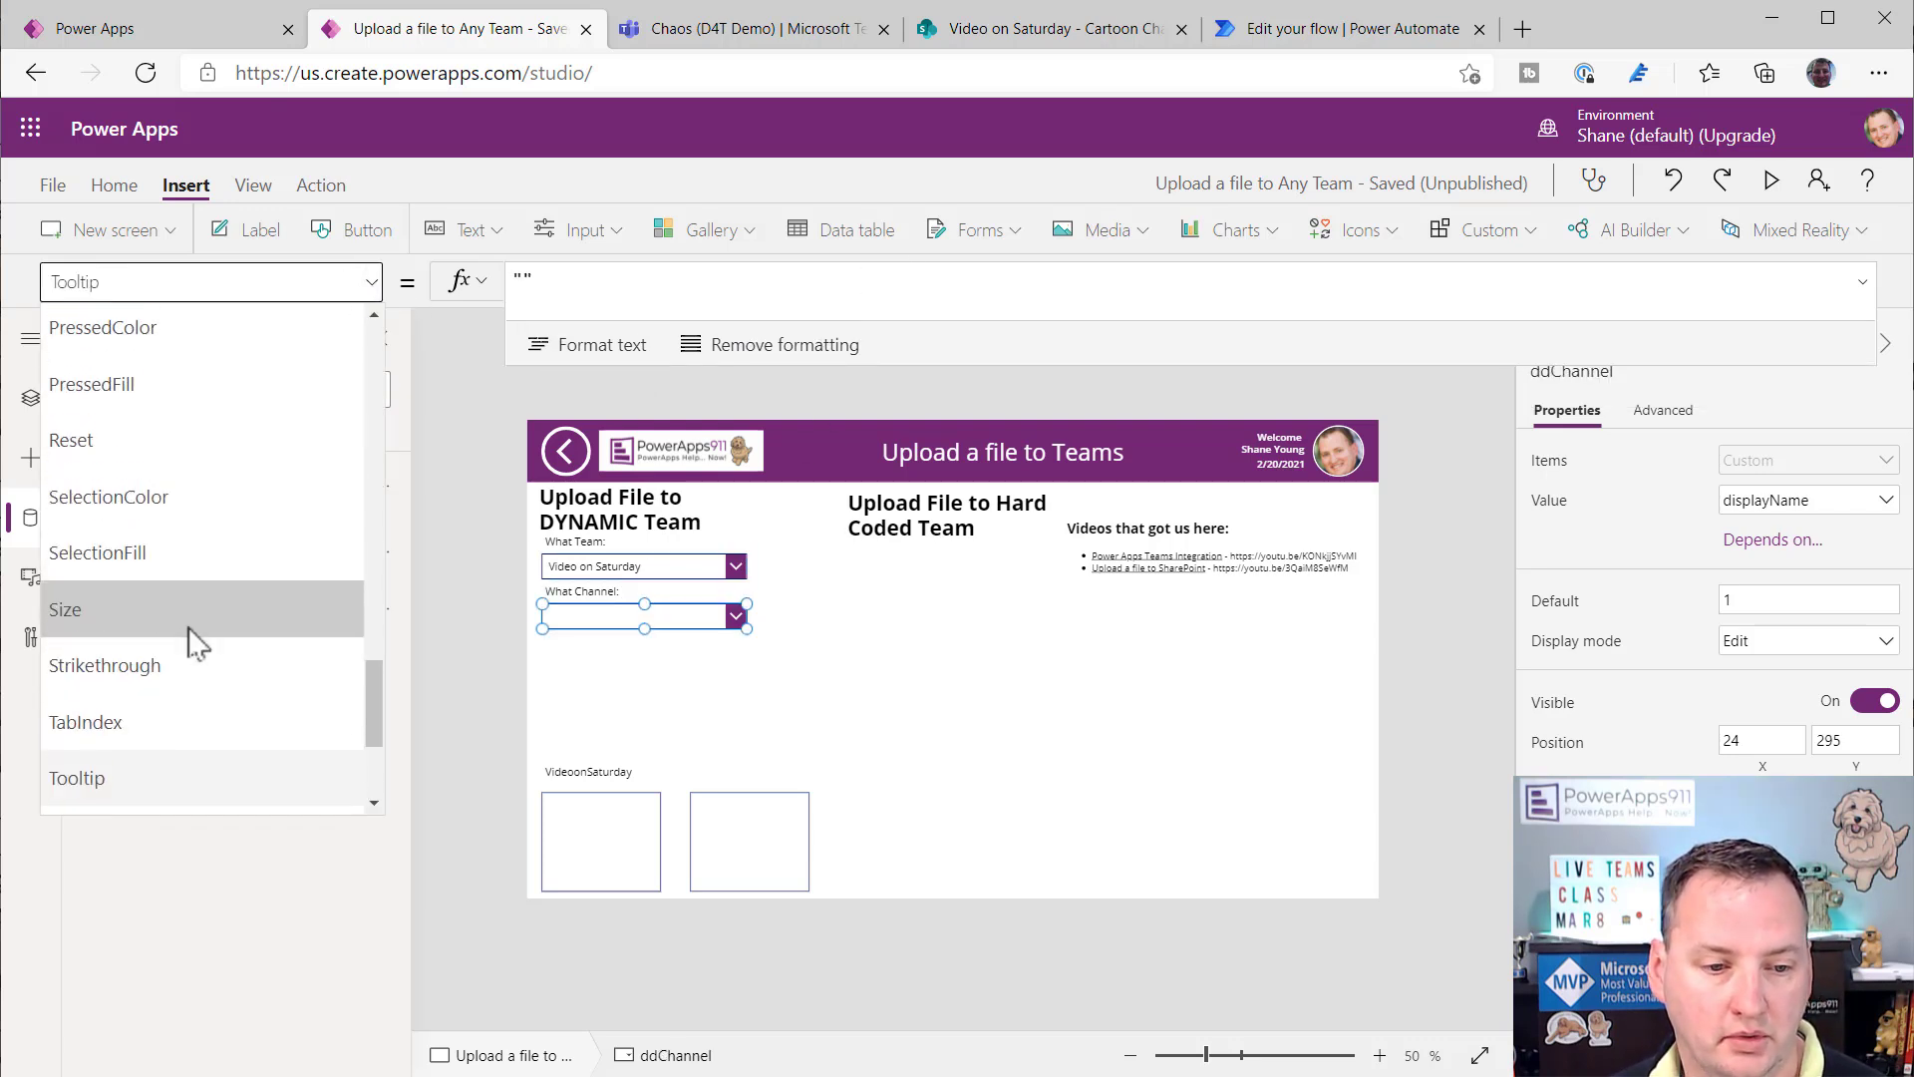
{"action": "left_click", "coordinate": [189, 504]}
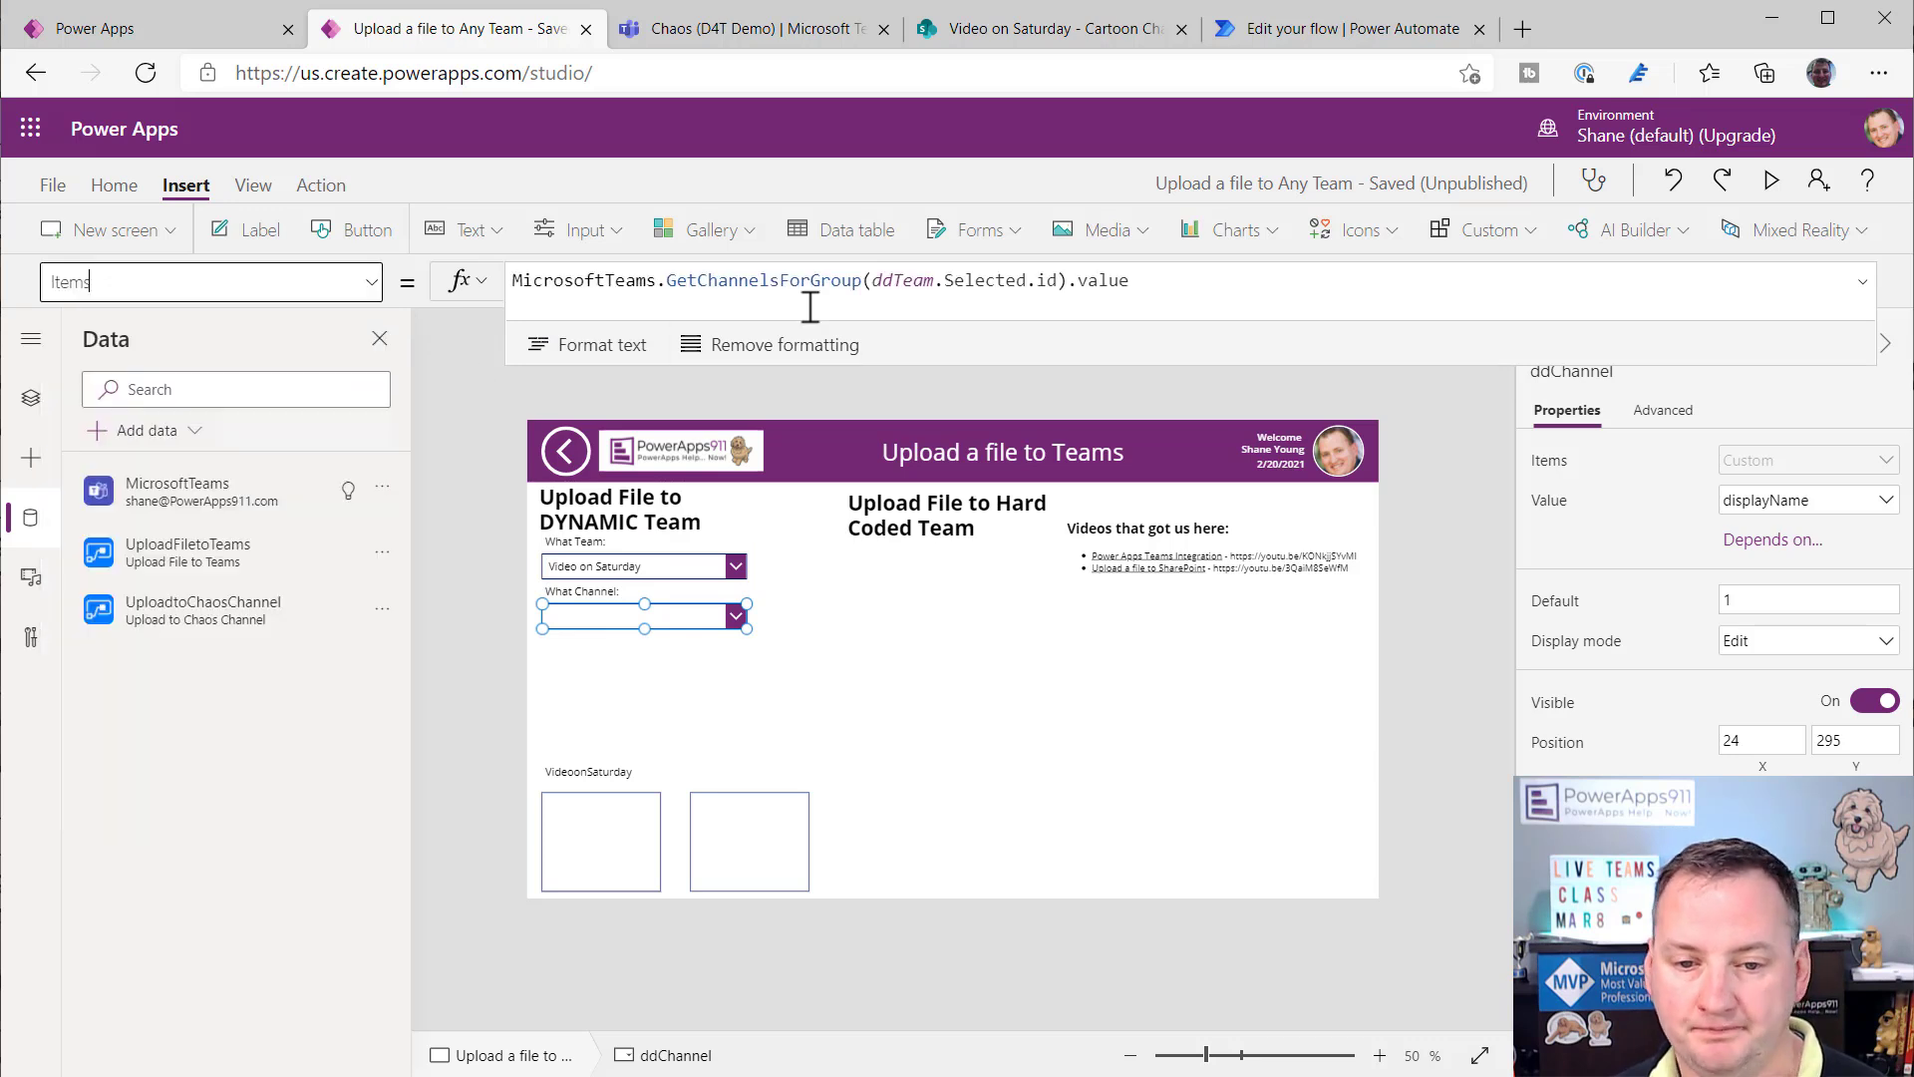
{"action": "left_click", "coordinate": [1214, 281]}
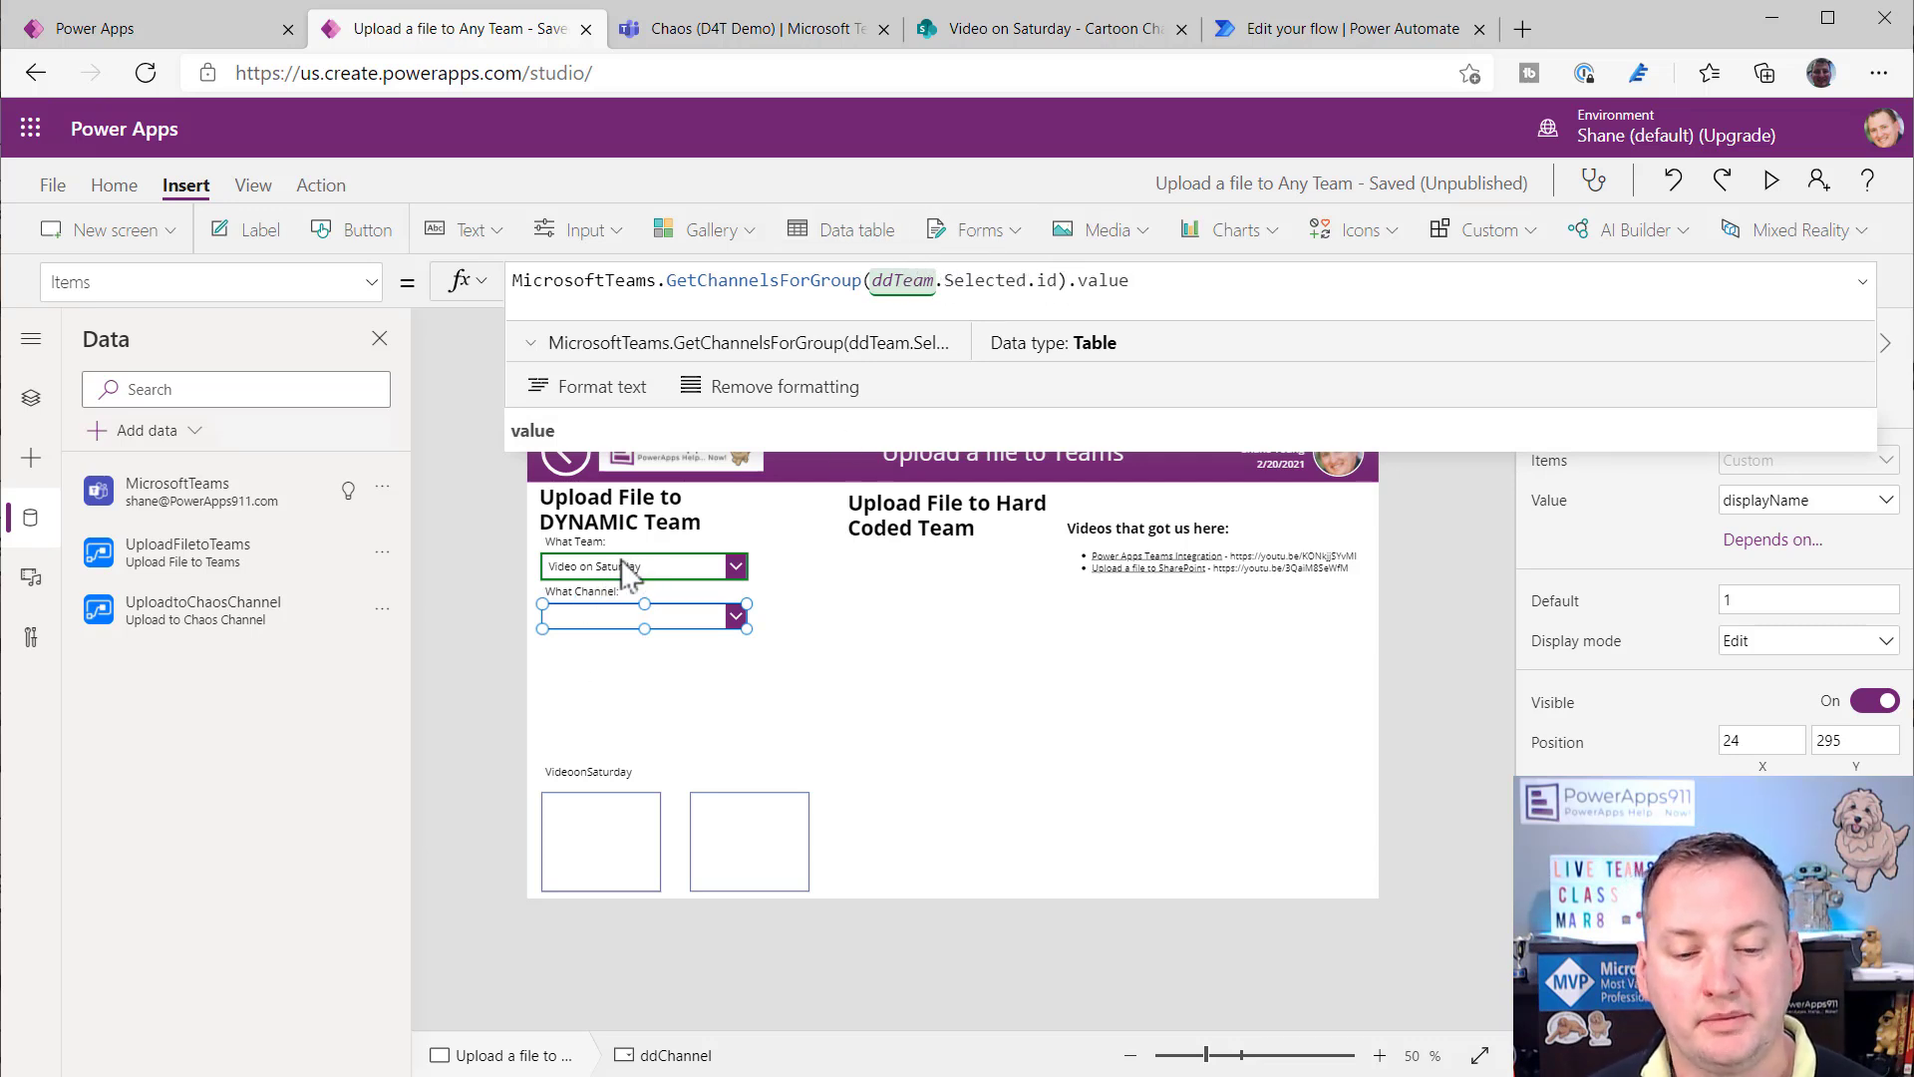
- Preview the table returned by the What Channel dropdown's Items formula and check the channels the dropdown offers
{"action": "left_click", "coordinate": [531, 344]}
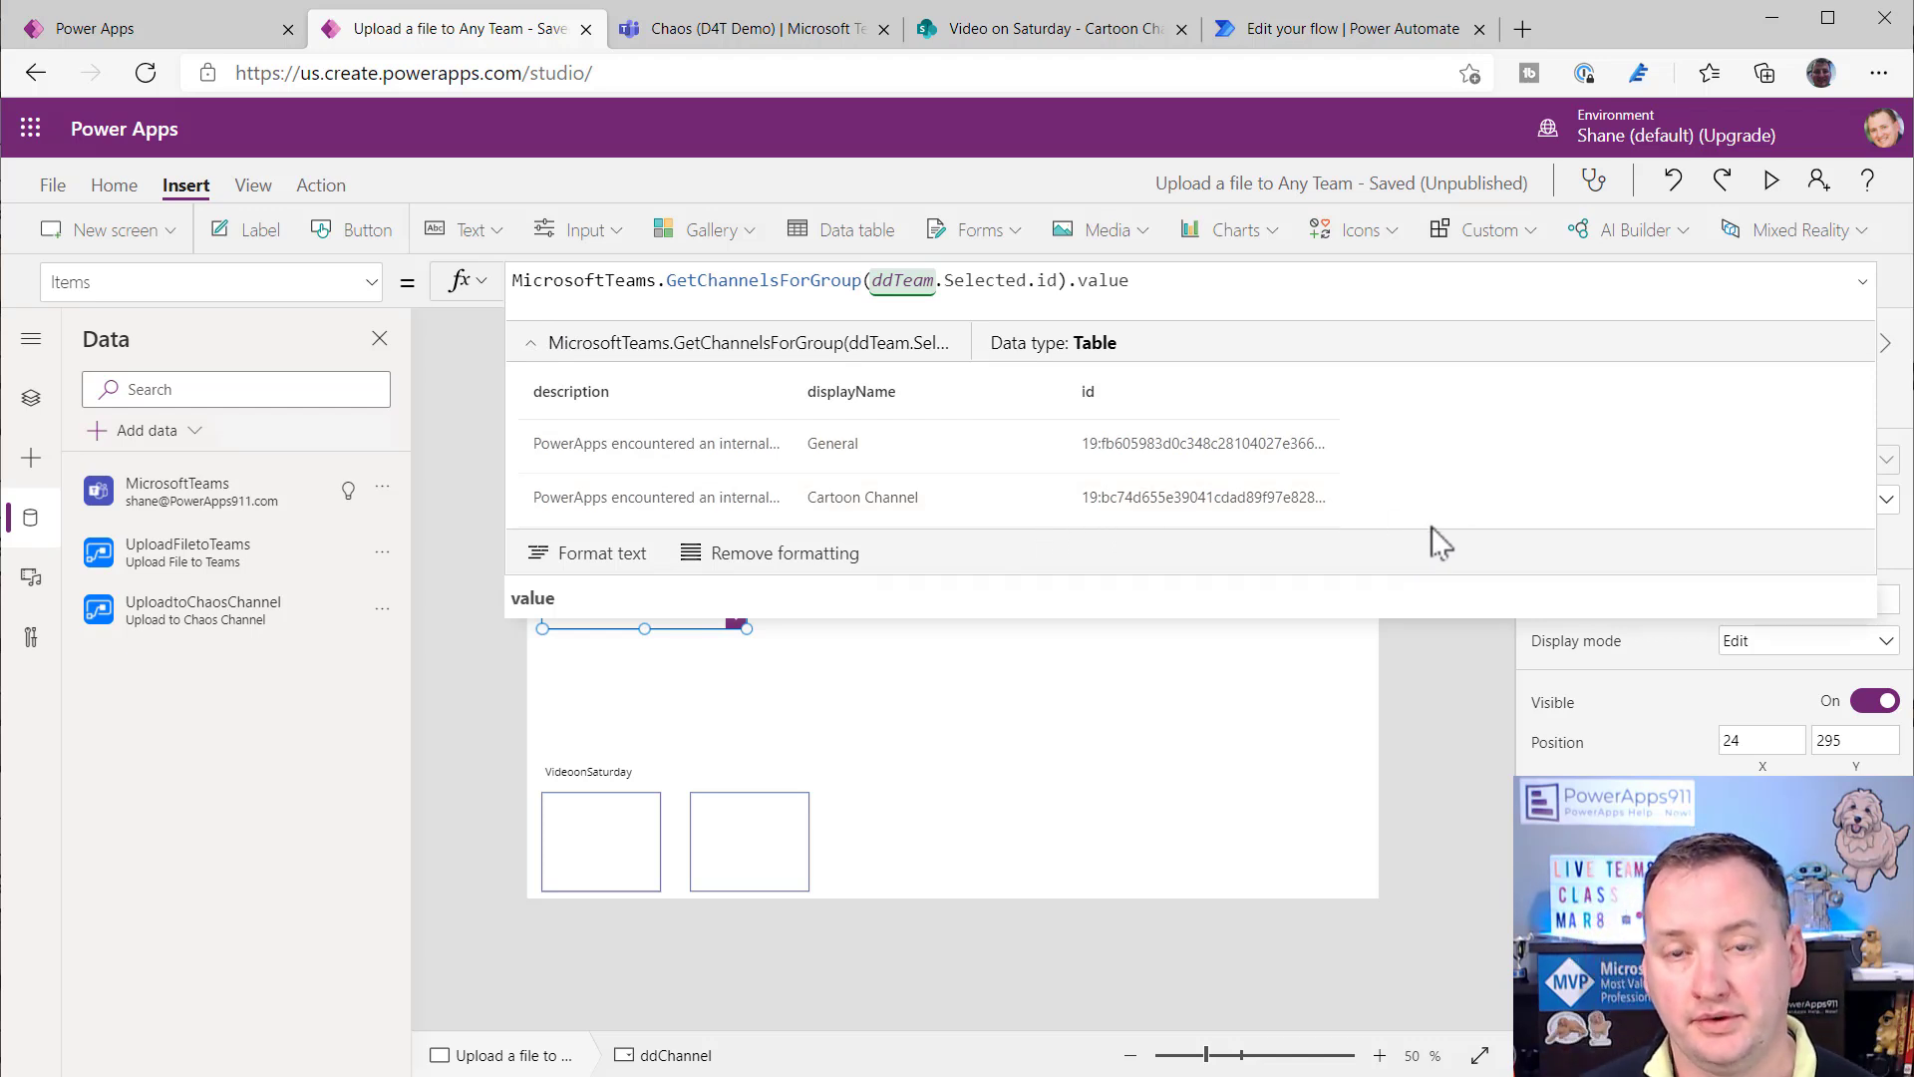
{"action": "left_click", "coordinate": [530, 343]}
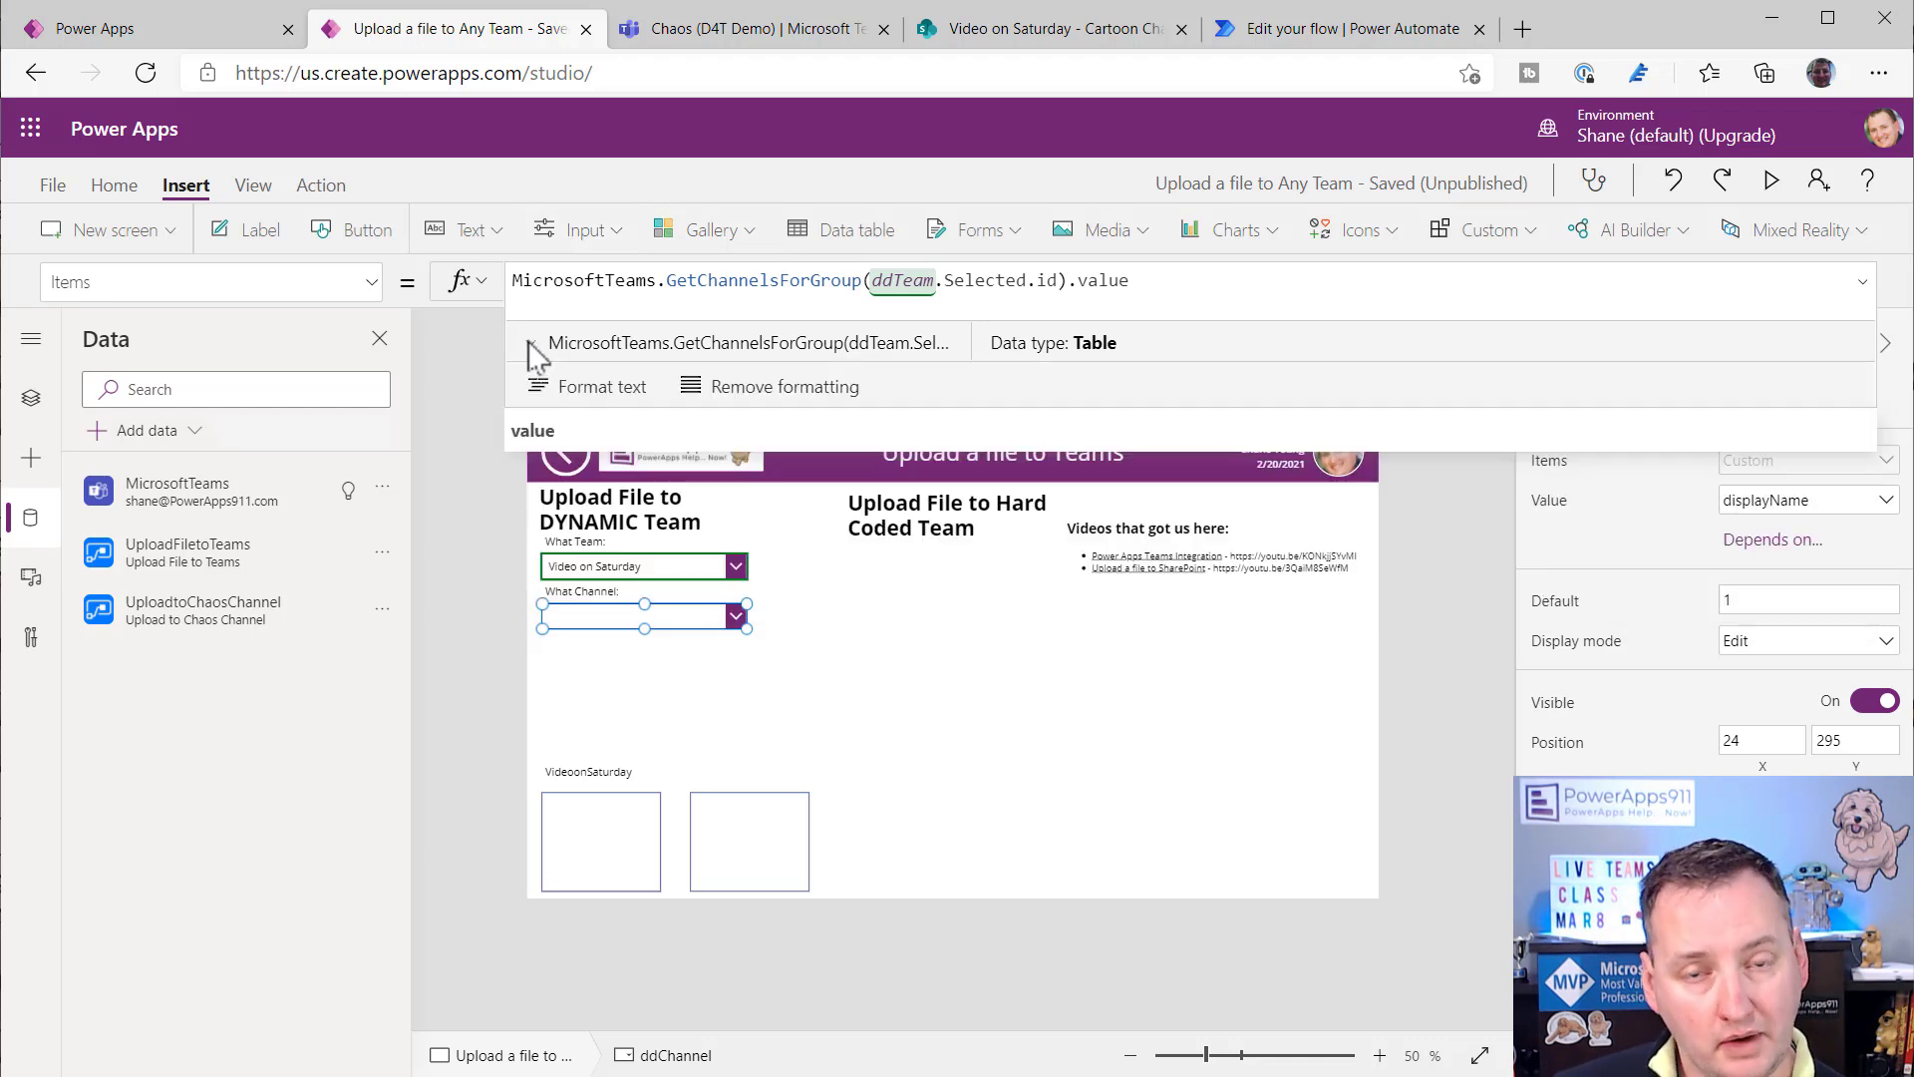
{"action": "left_click", "coordinate": [698, 620]}
{"action": "left_click", "coordinate": [654, 639]}
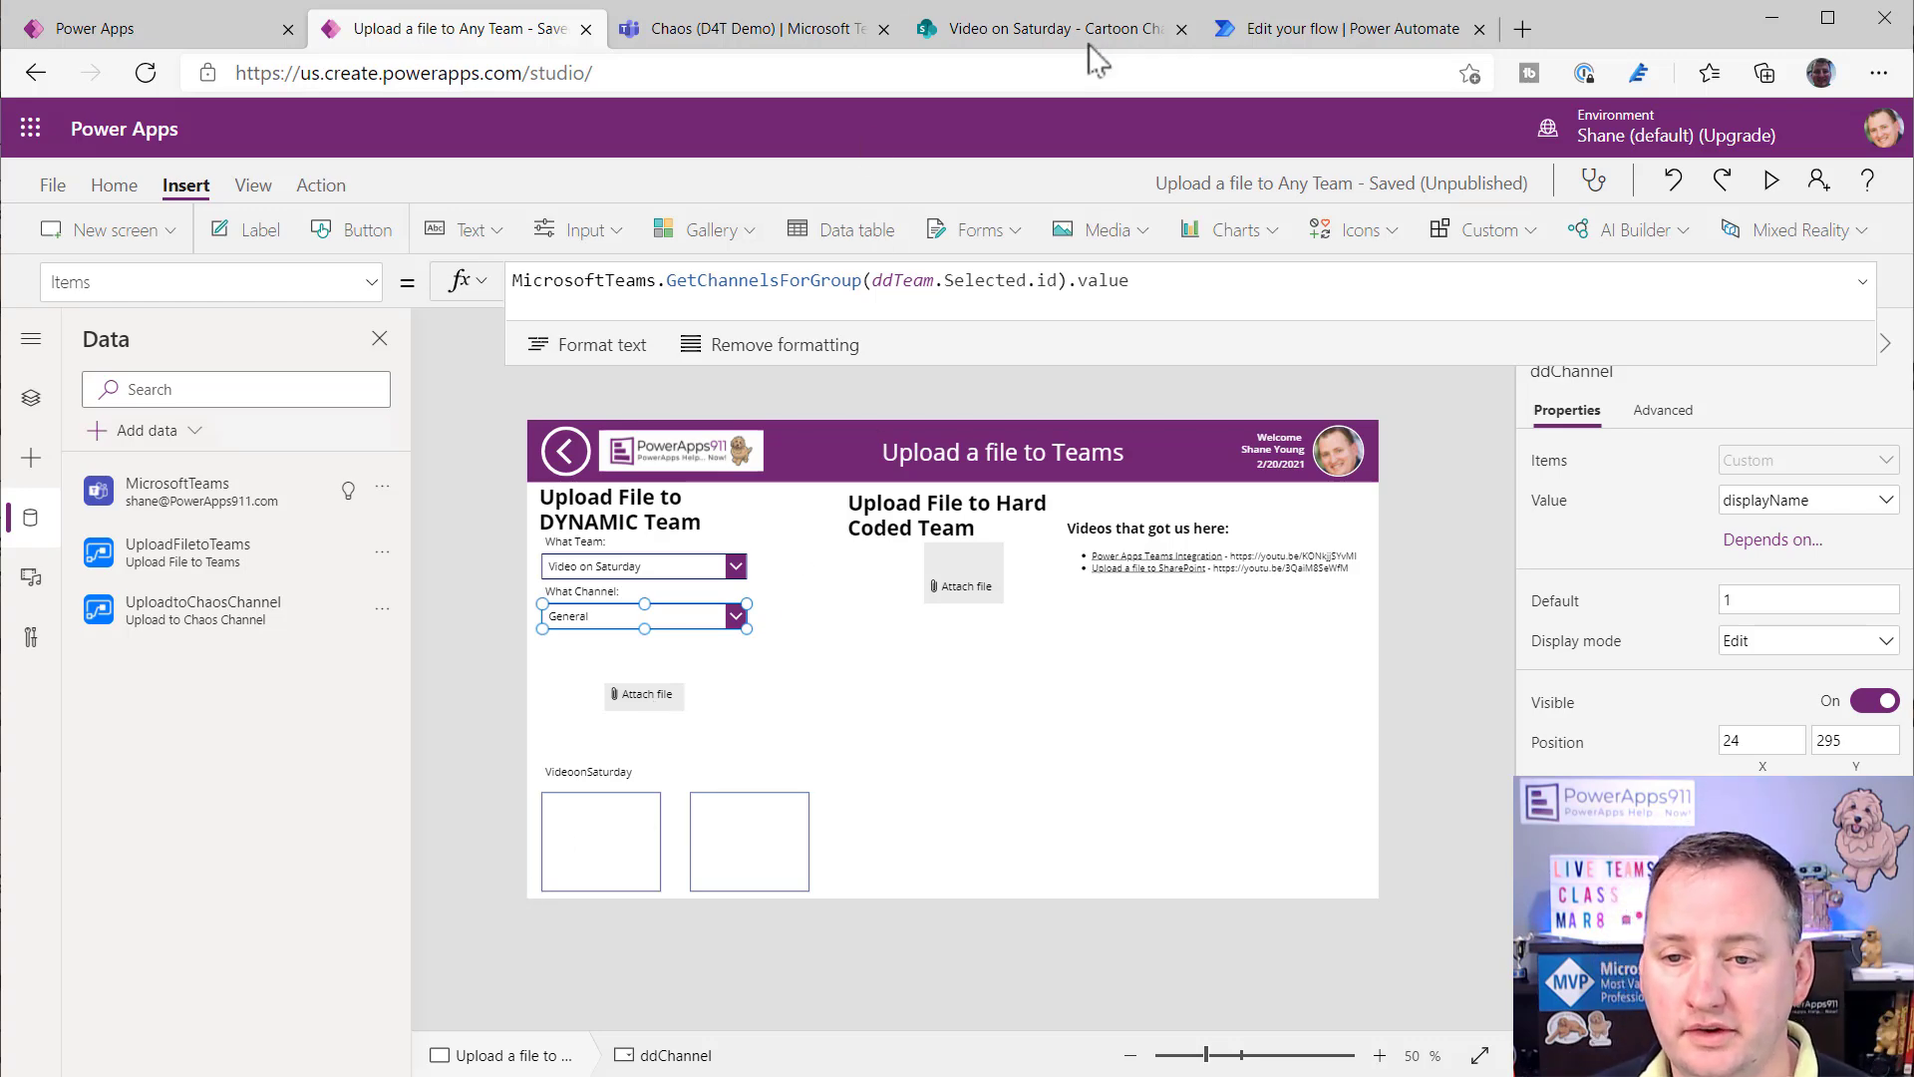
- Switch to Power Automate, leave the Upload to Chaos Channel flow without saving changes, and return to the list of flows
{"action": "left_click", "coordinate": [1302, 32]}
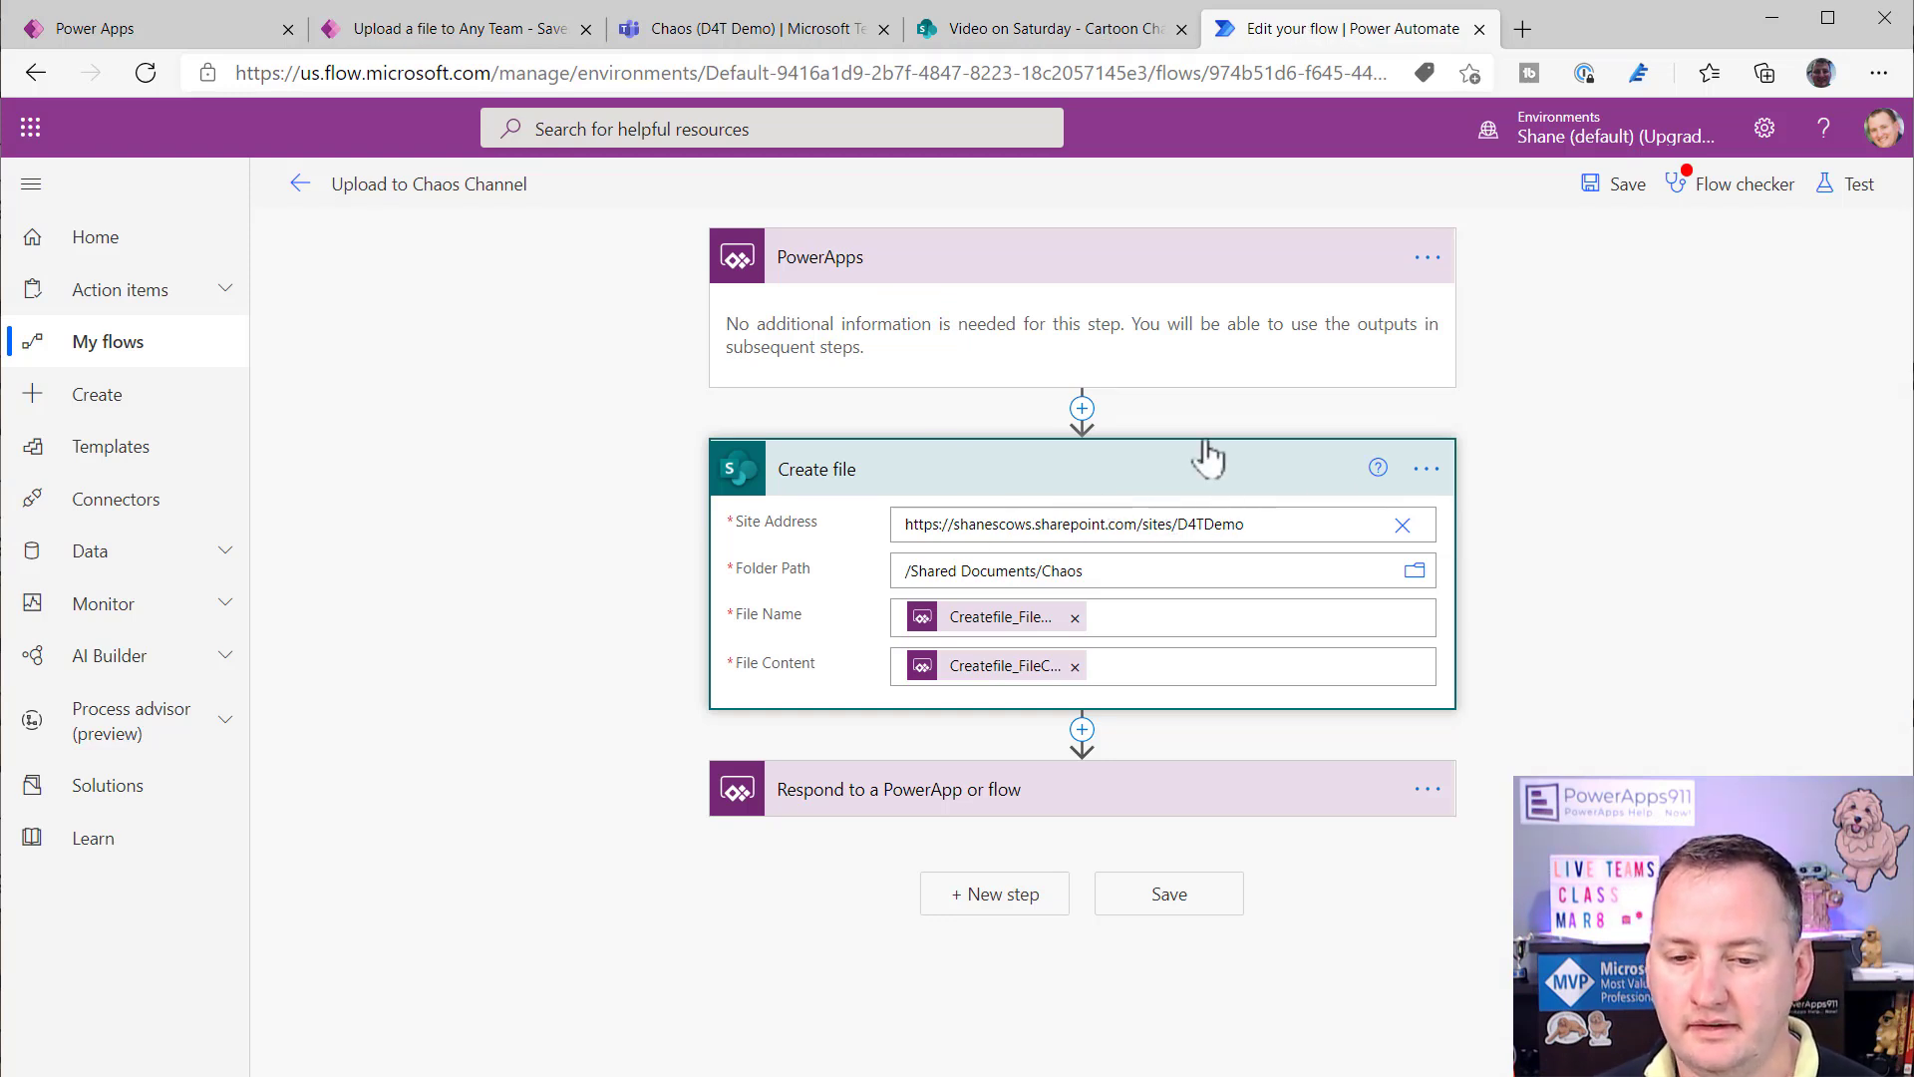
{"action": "left_click", "coordinate": [299, 185]}
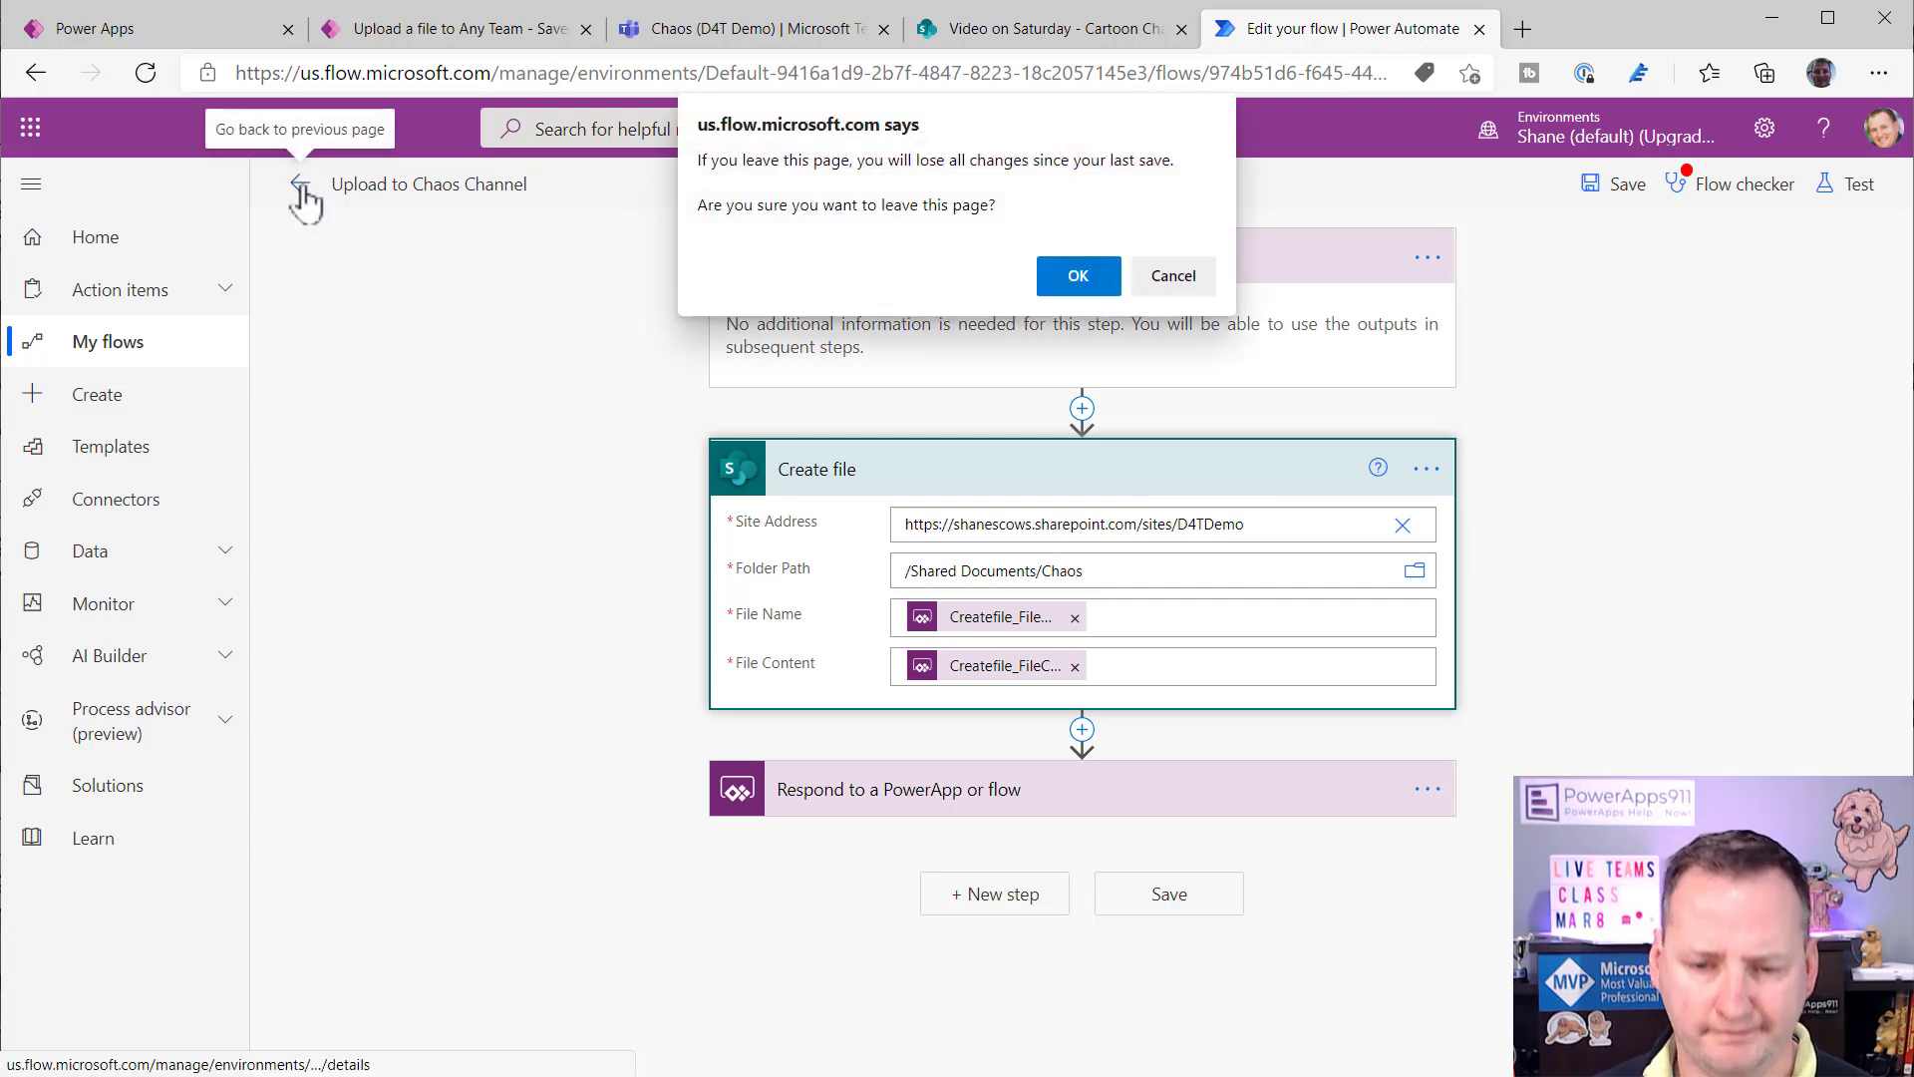
{"action": "left_click", "coordinate": [1083, 273]}
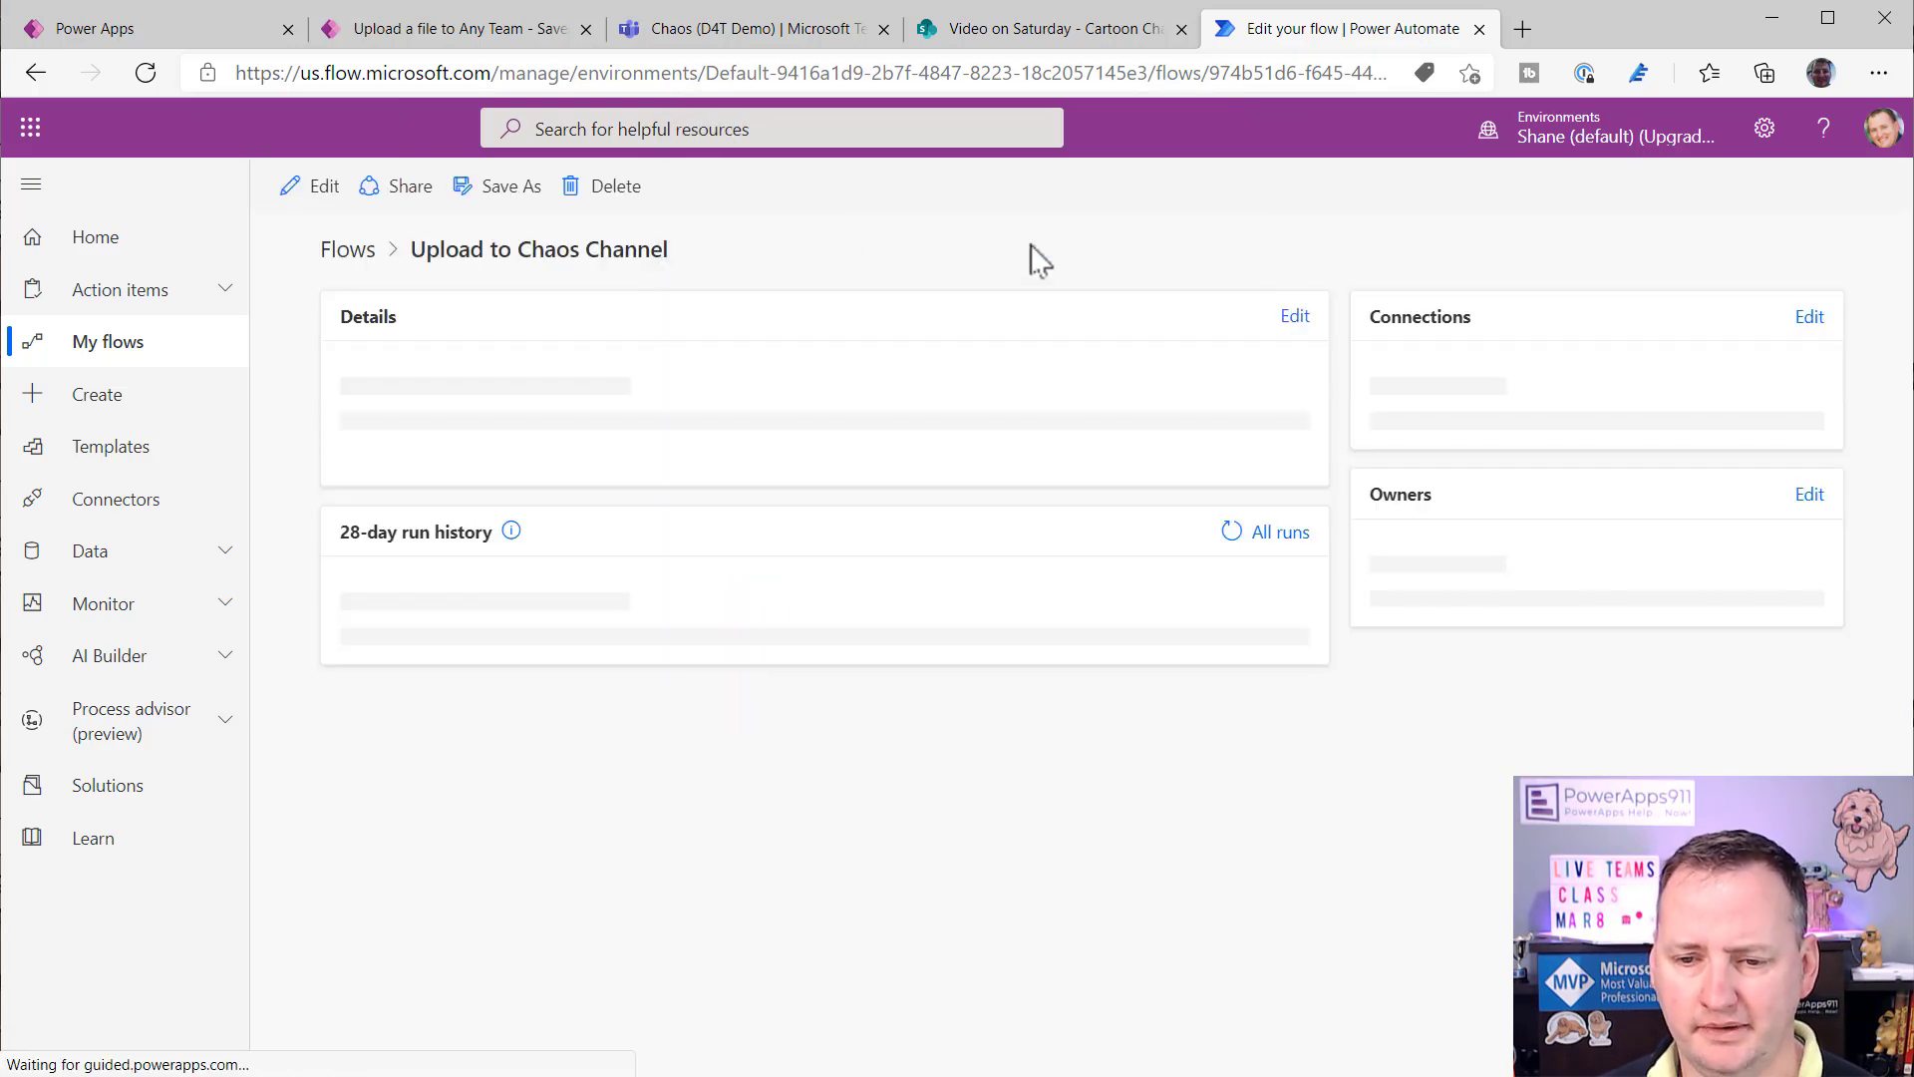
{"action": "left_click", "coordinate": [345, 250]}
- Create an instant cloud flow named "Video Saturday Flow" with the PowerApps trigger
{"action": "left_click", "coordinate": [384, 189]}
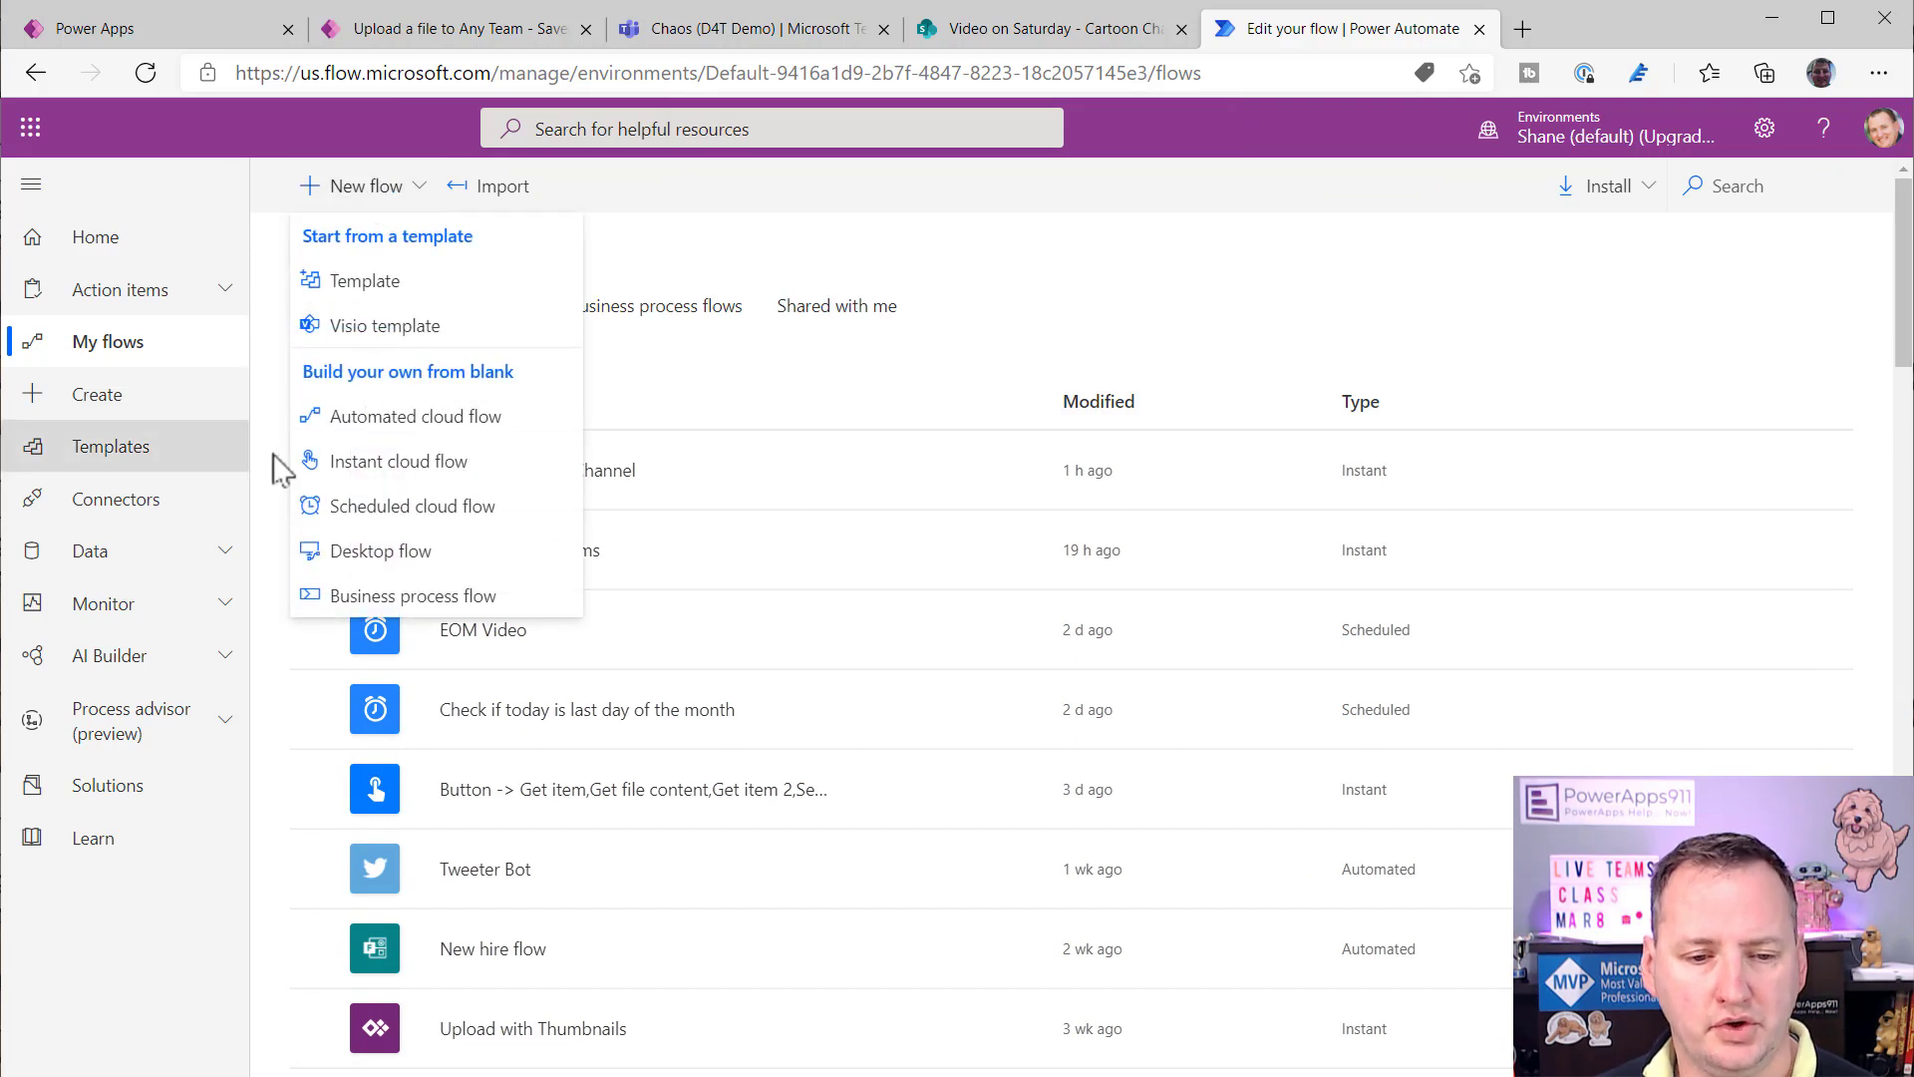
{"action": "left_click", "coordinate": [408, 455]}
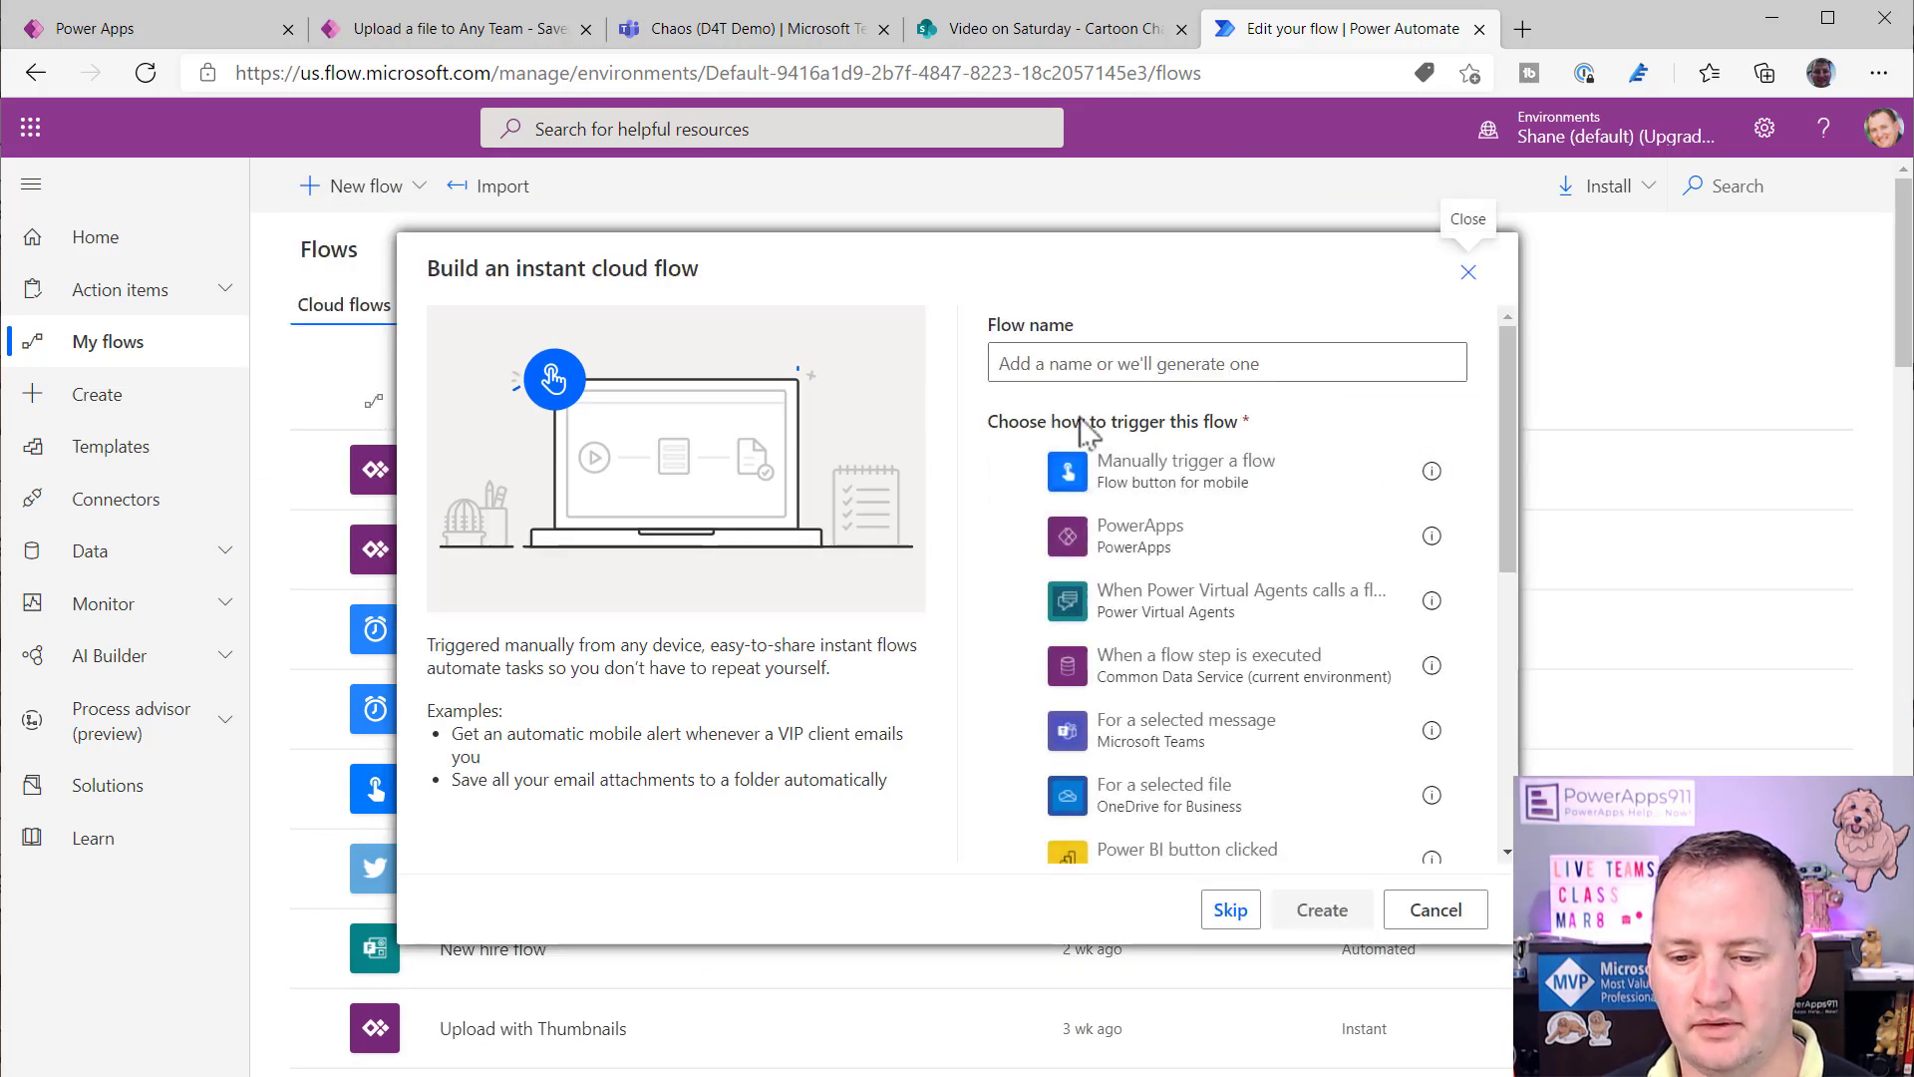
{"action": "left_click", "coordinate": [1144, 545]}
{"action": "left_click", "coordinate": [1132, 366]}
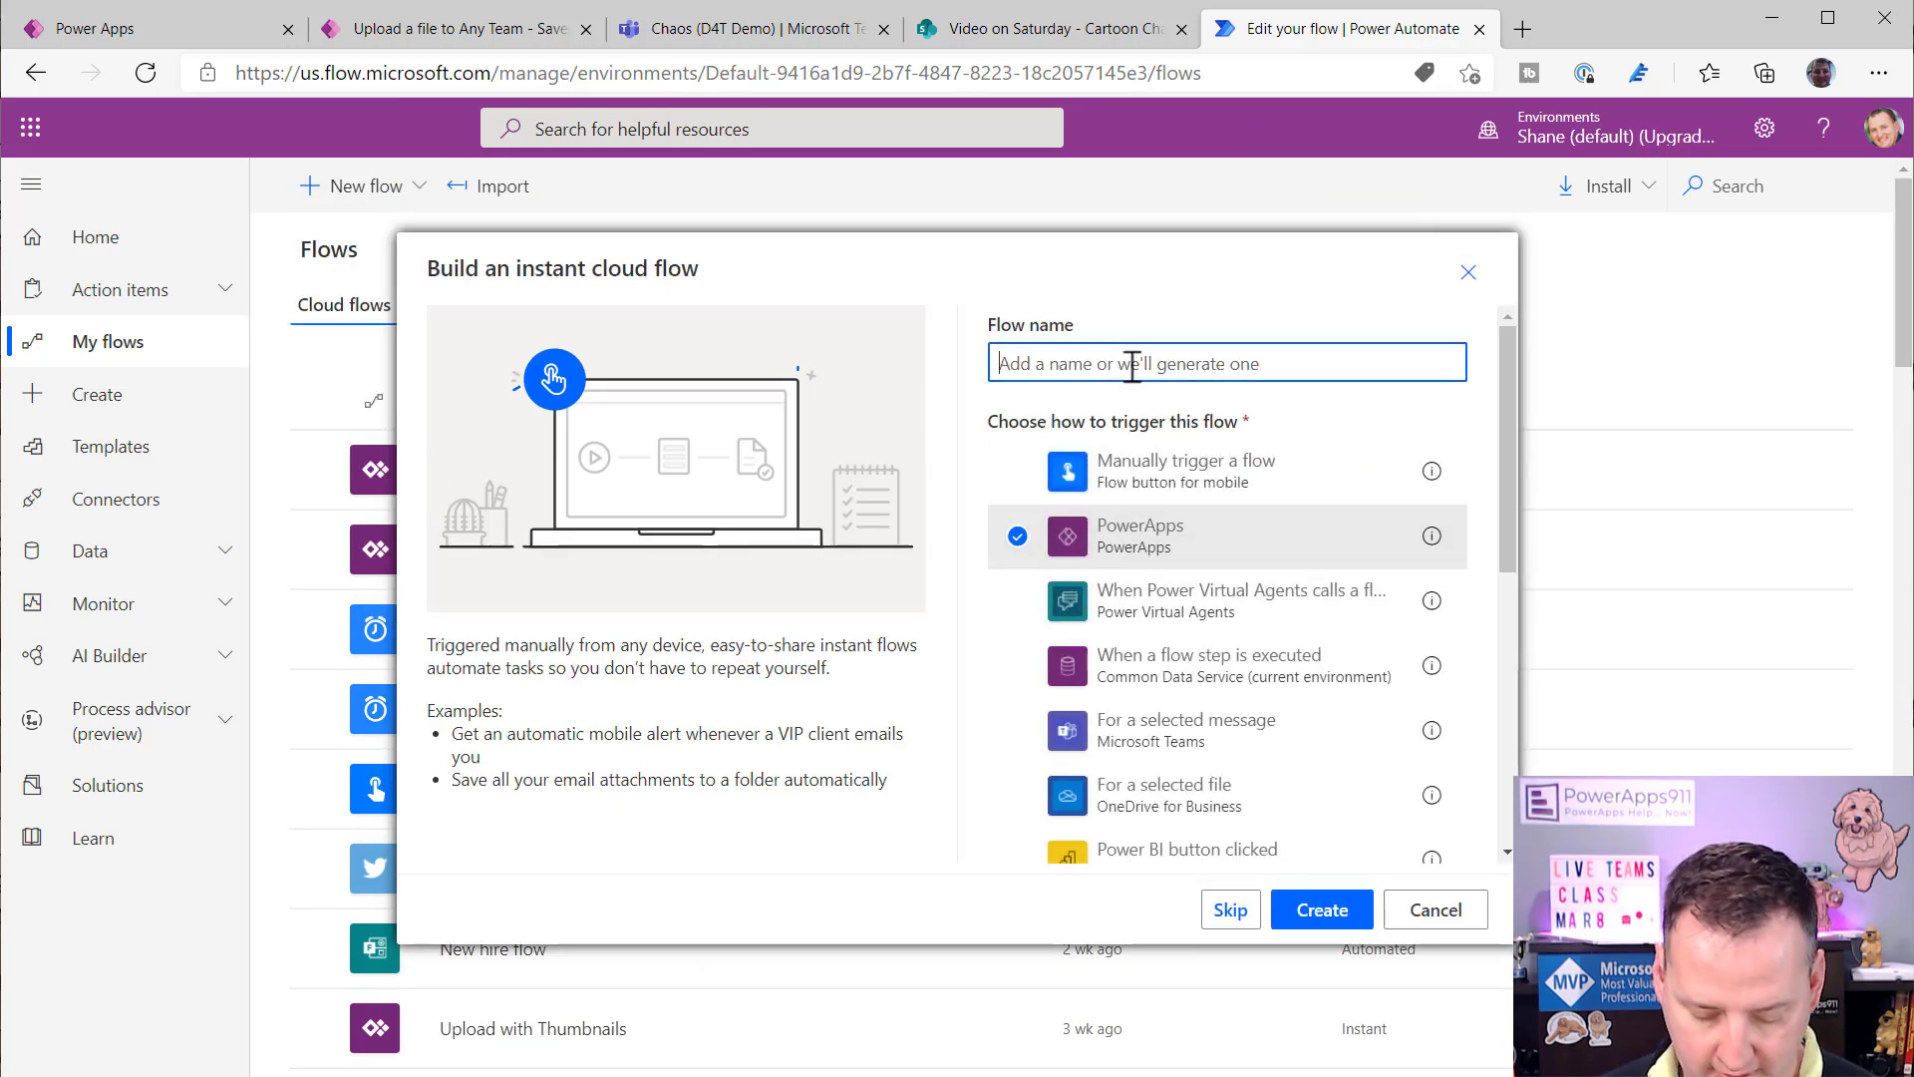
{"action": "type", "text": "Video Saturday Flow"}
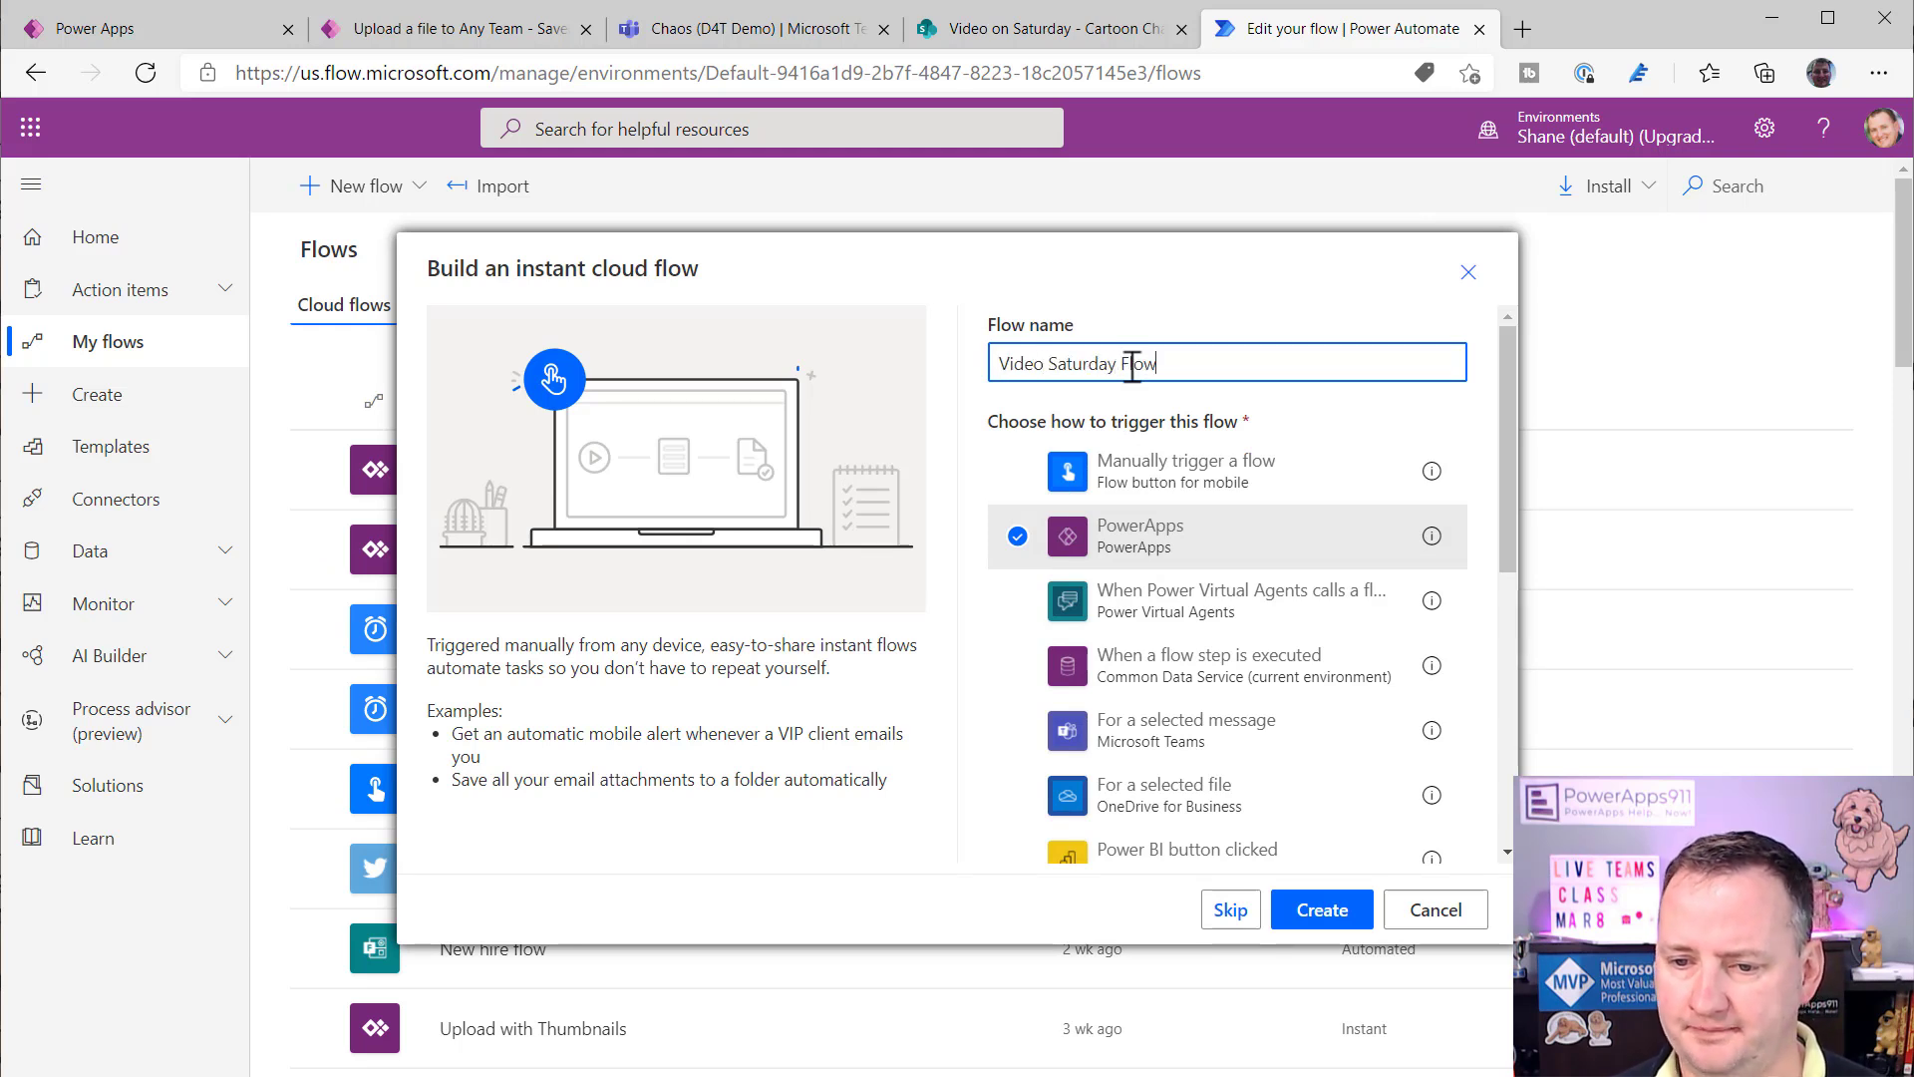
{"action": "left_click", "coordinate": [1320, 931]}
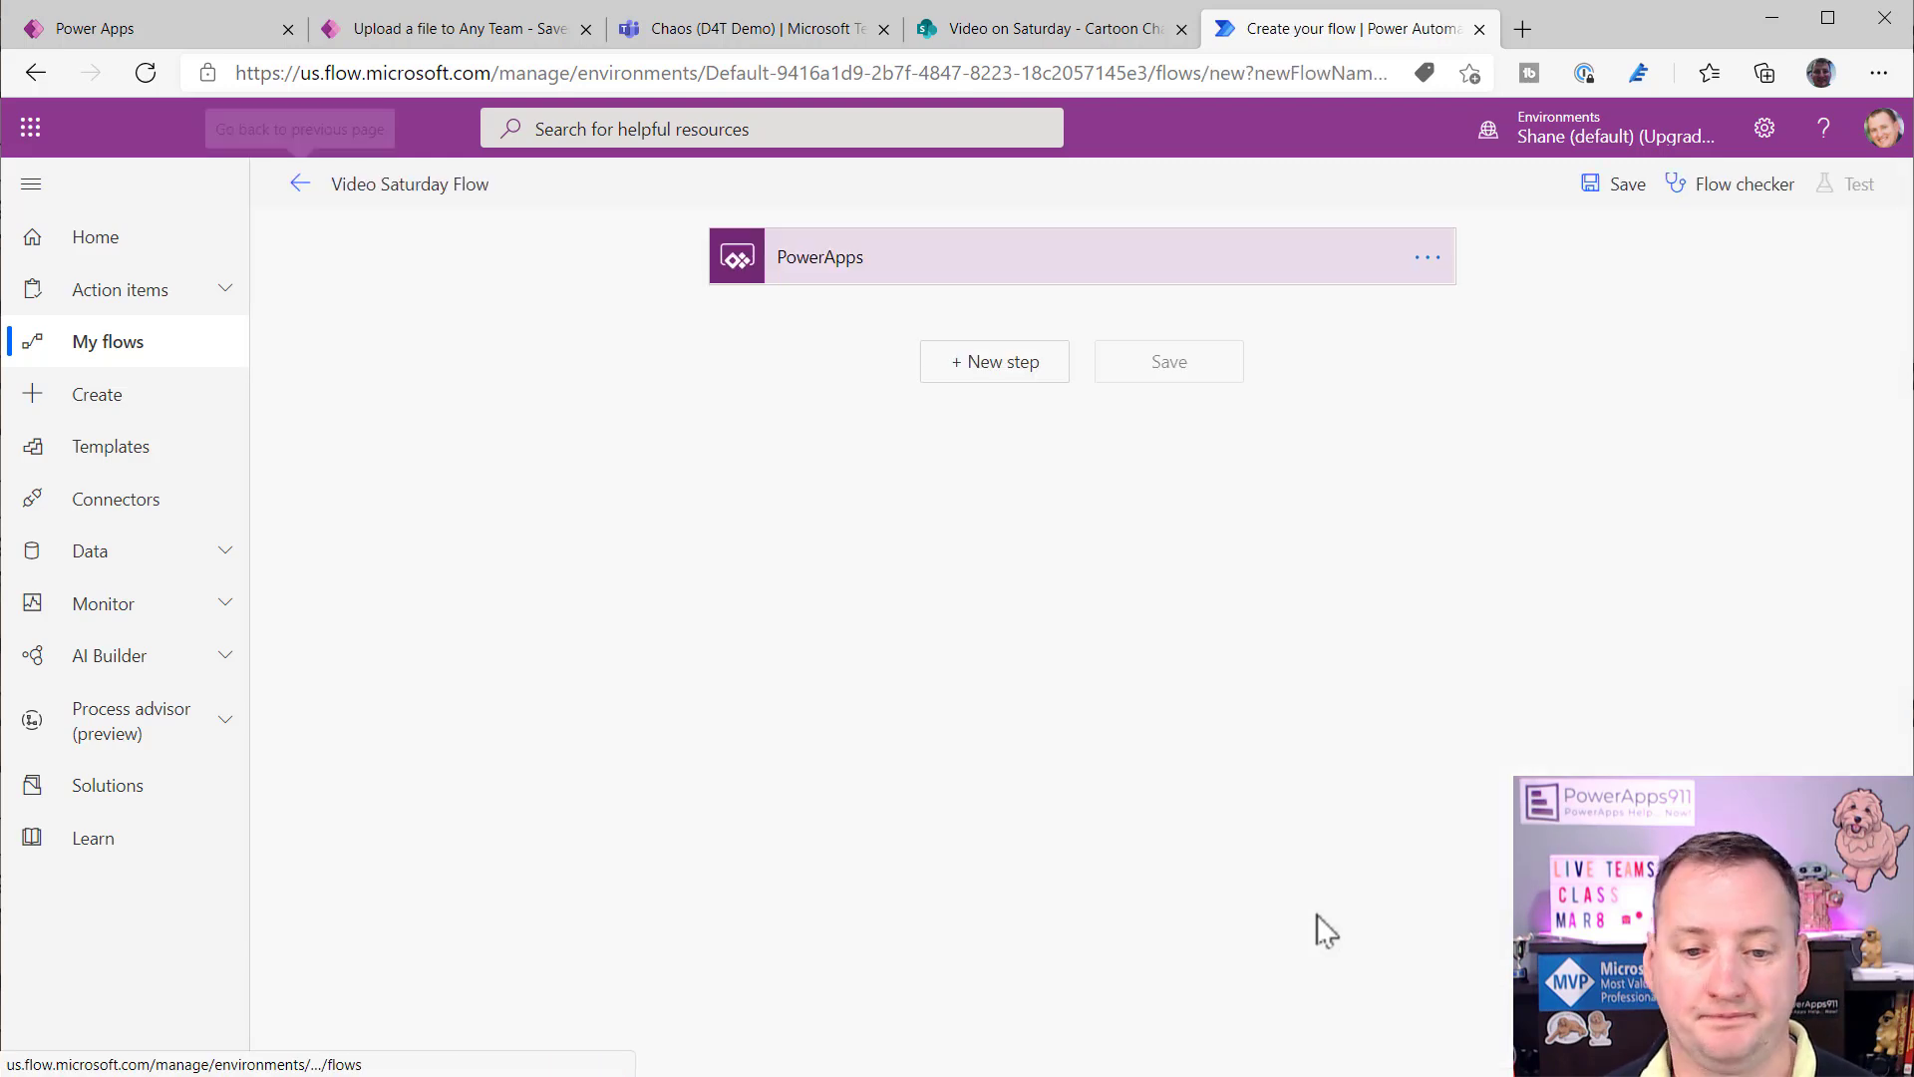
- Add the SharePoint Create file action after the PowerApps trigger
{"action": "left_click", "coordinate": [998, 371]}
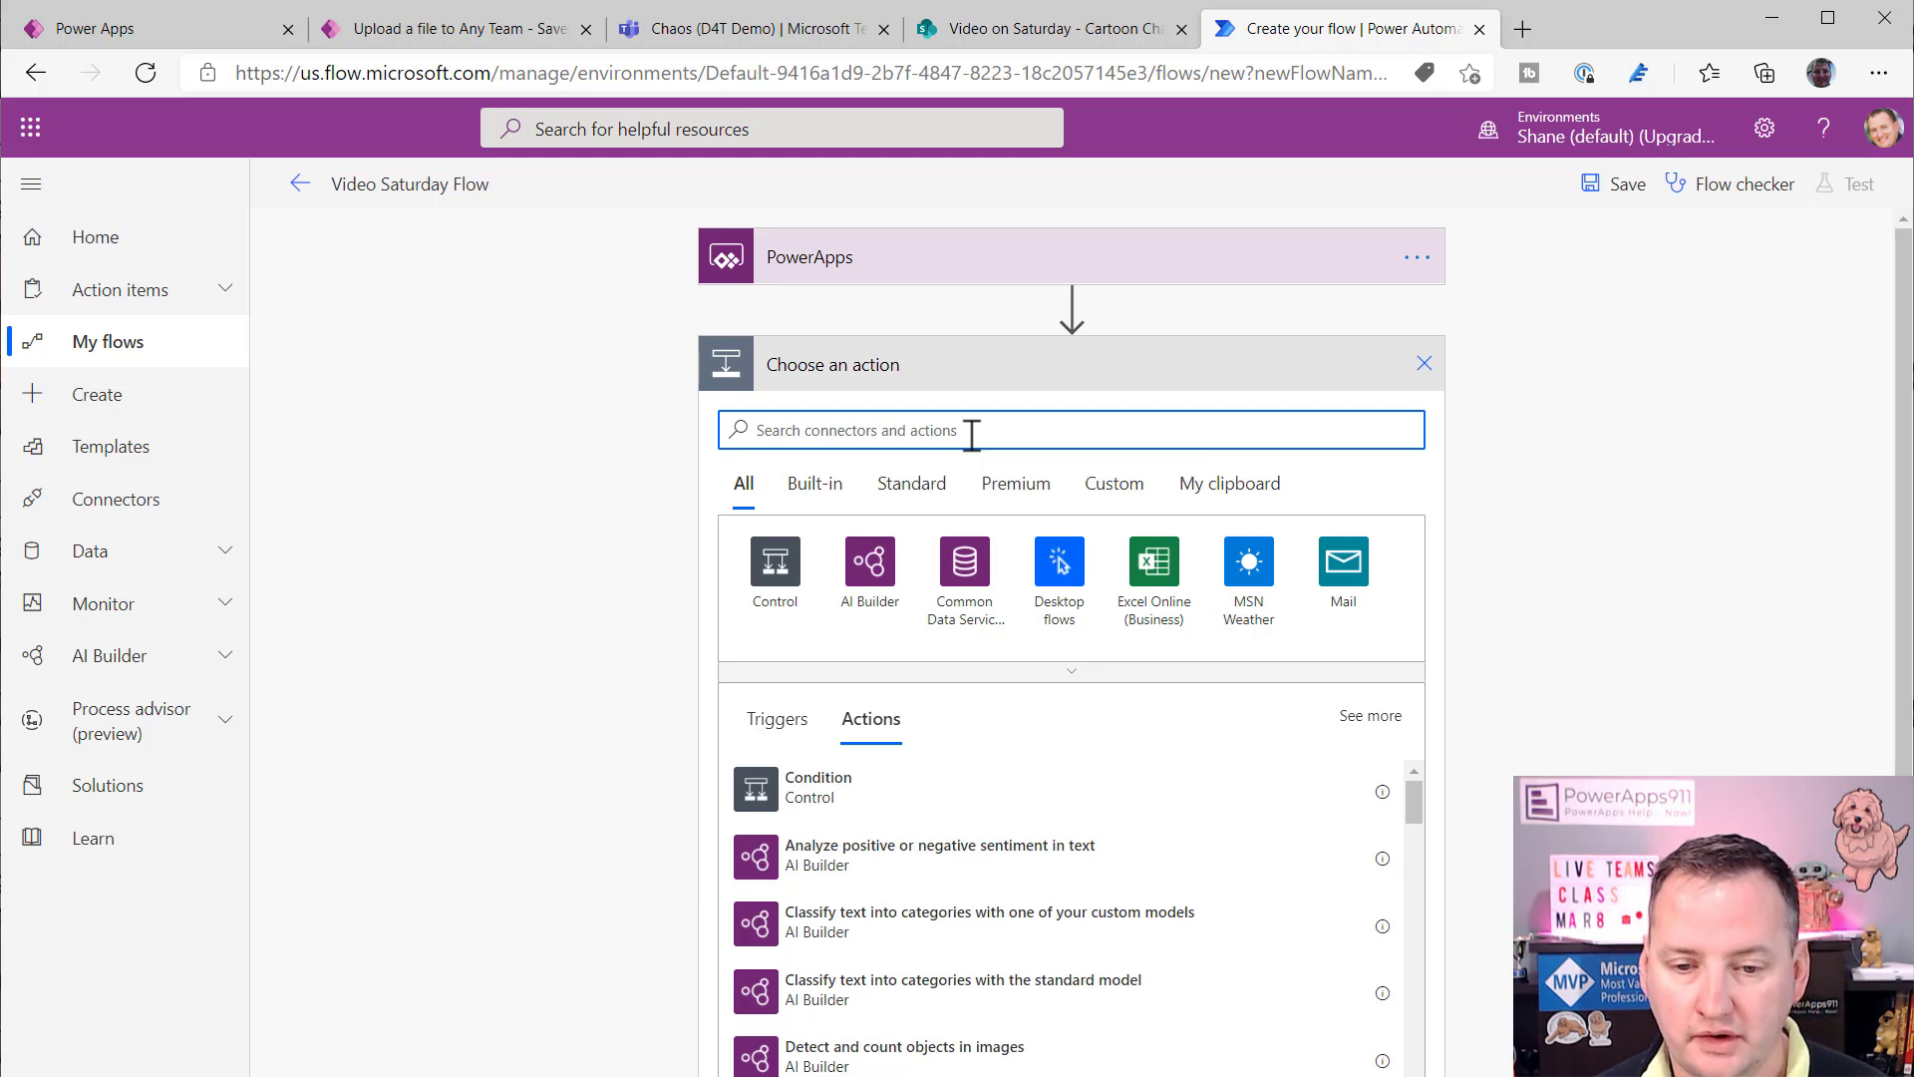
{"action": "type", "text": "sharepoint"}
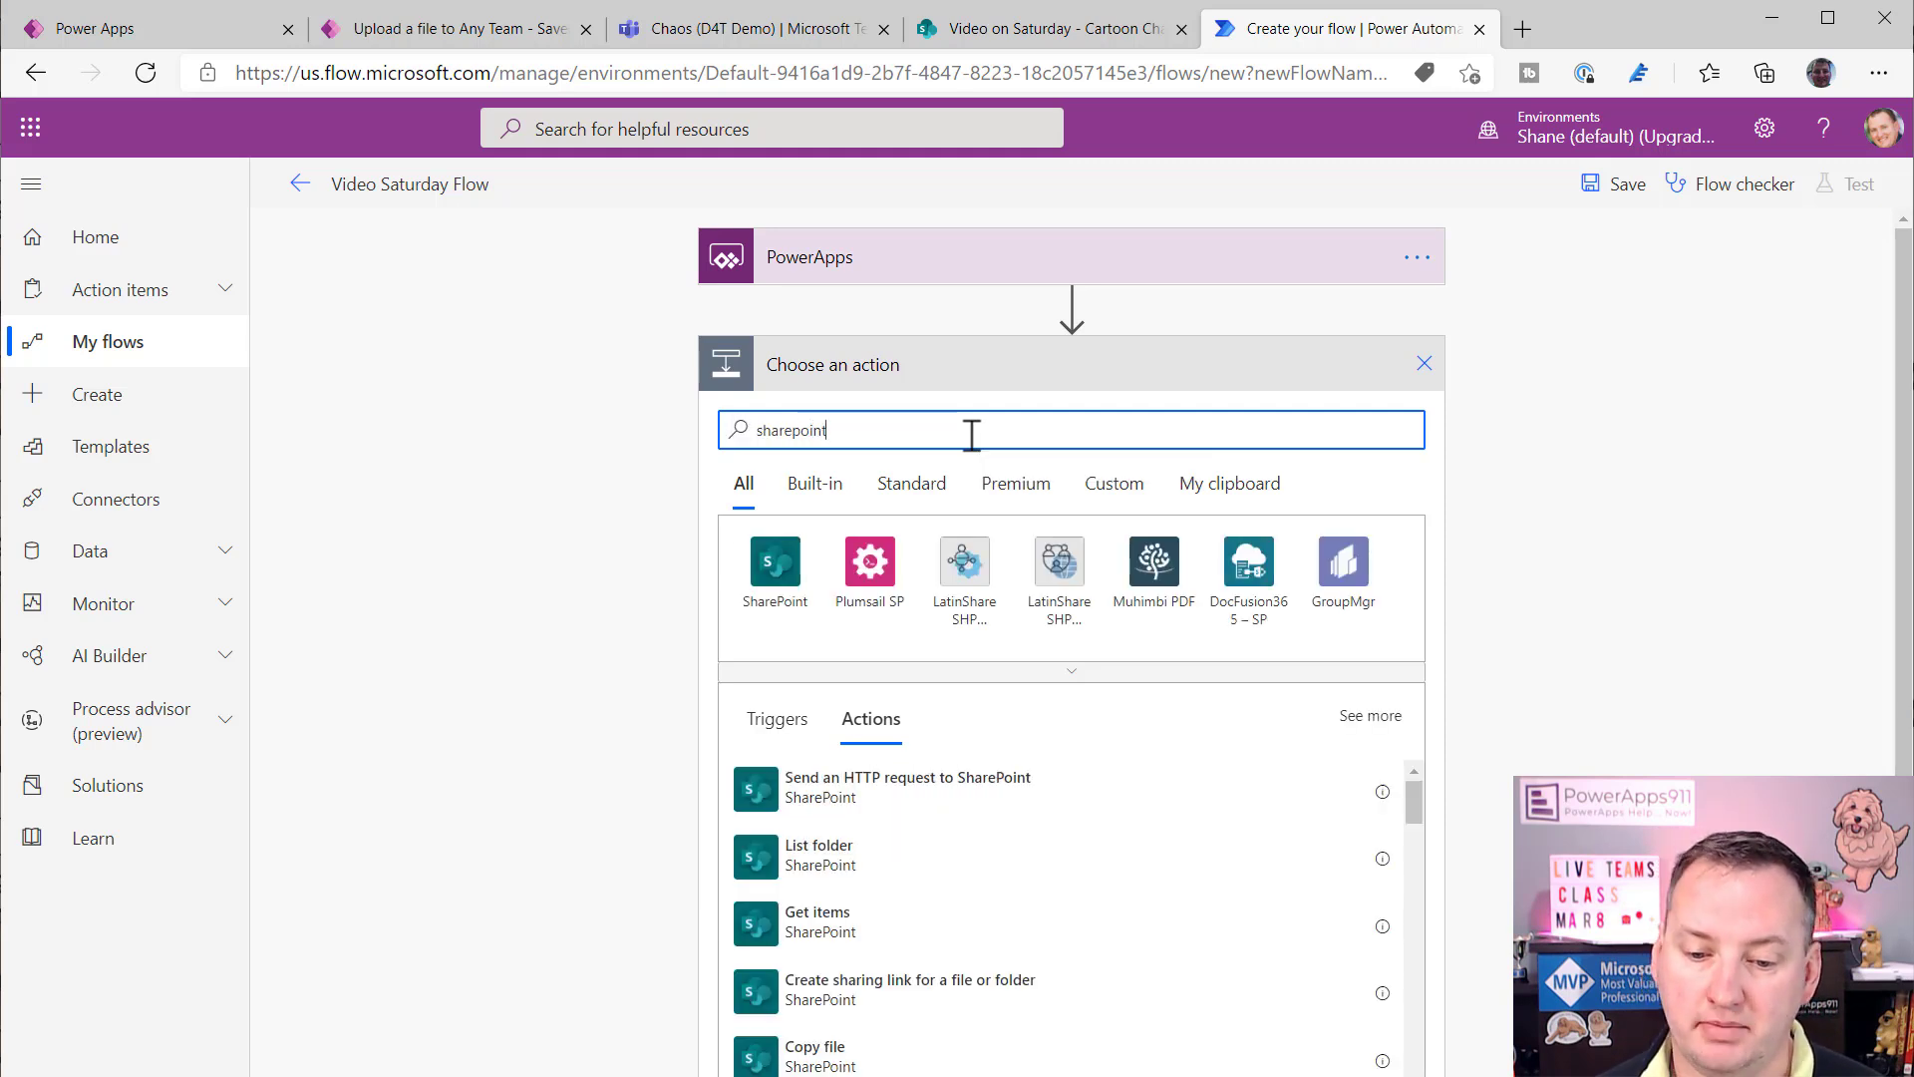
{"action": "left_click", "coordinate": [780, 573]}
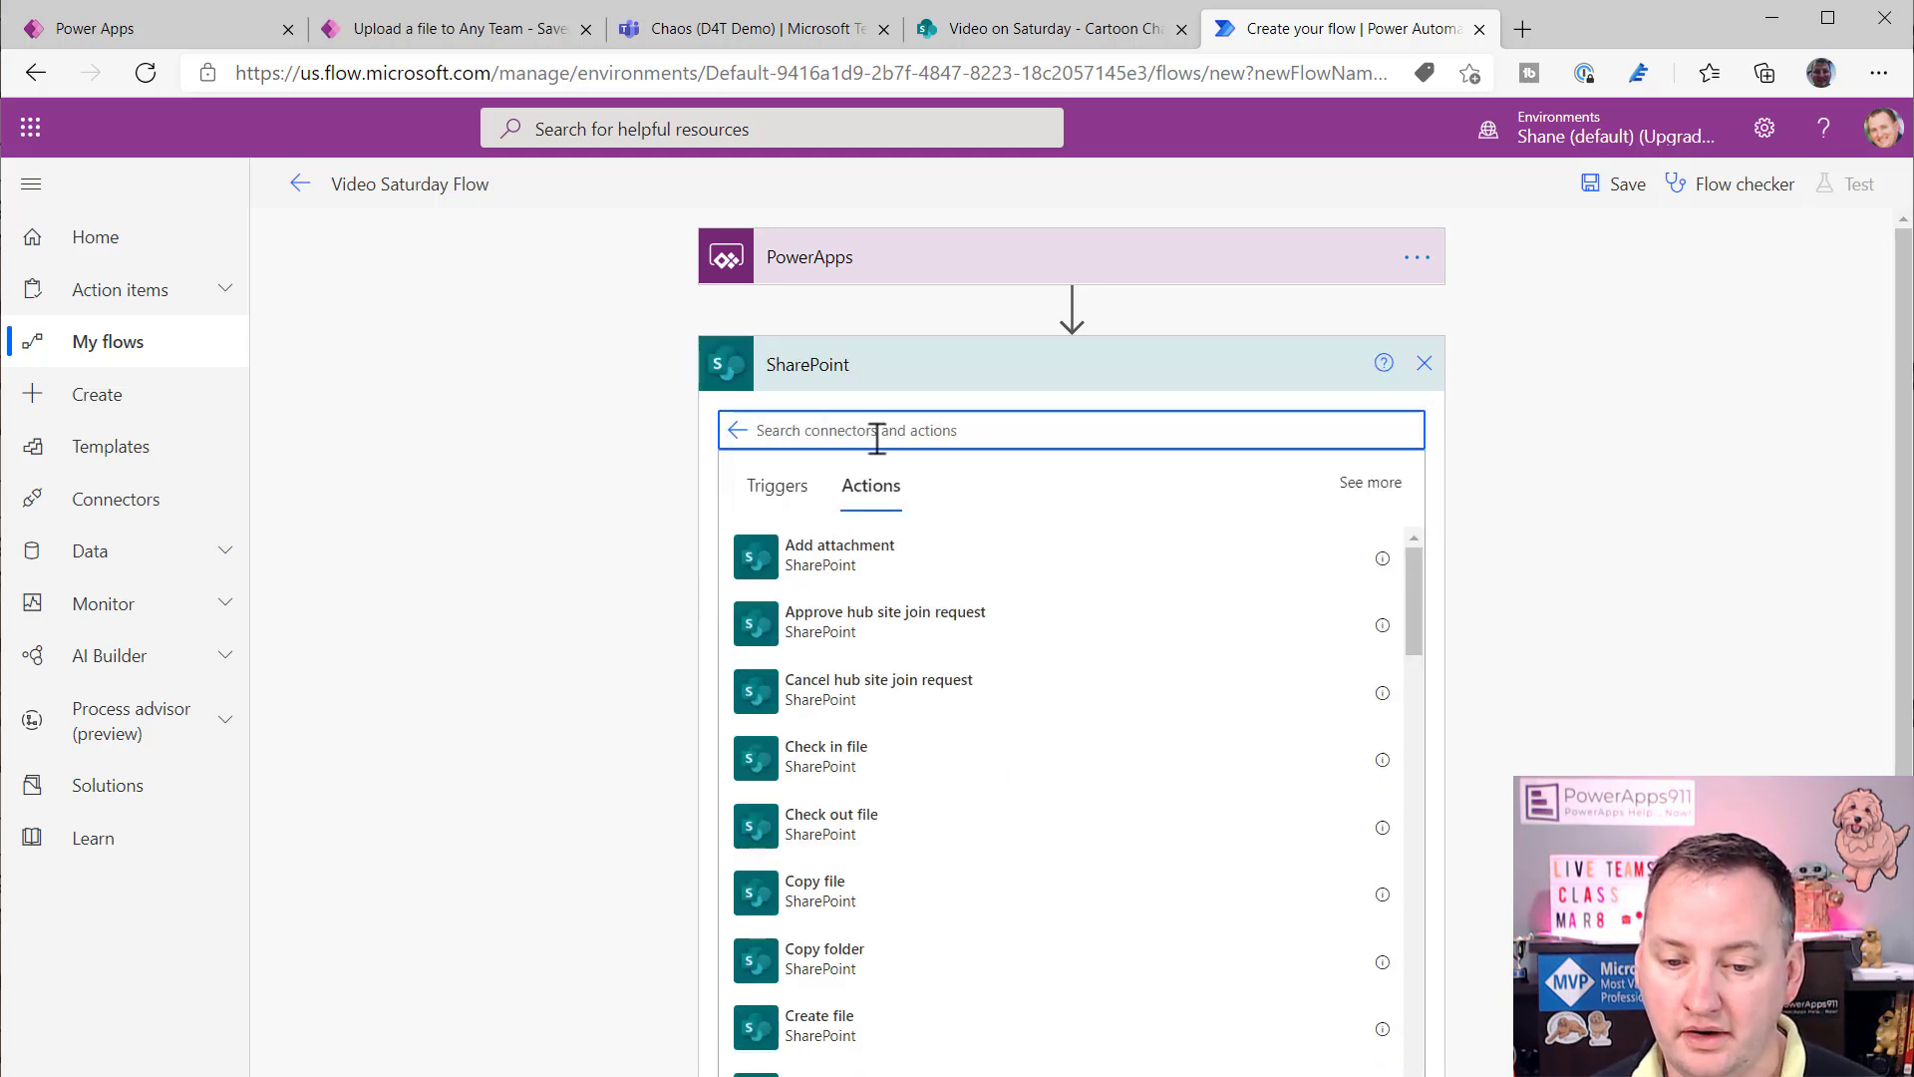
{"action": "type", "text": "create"}
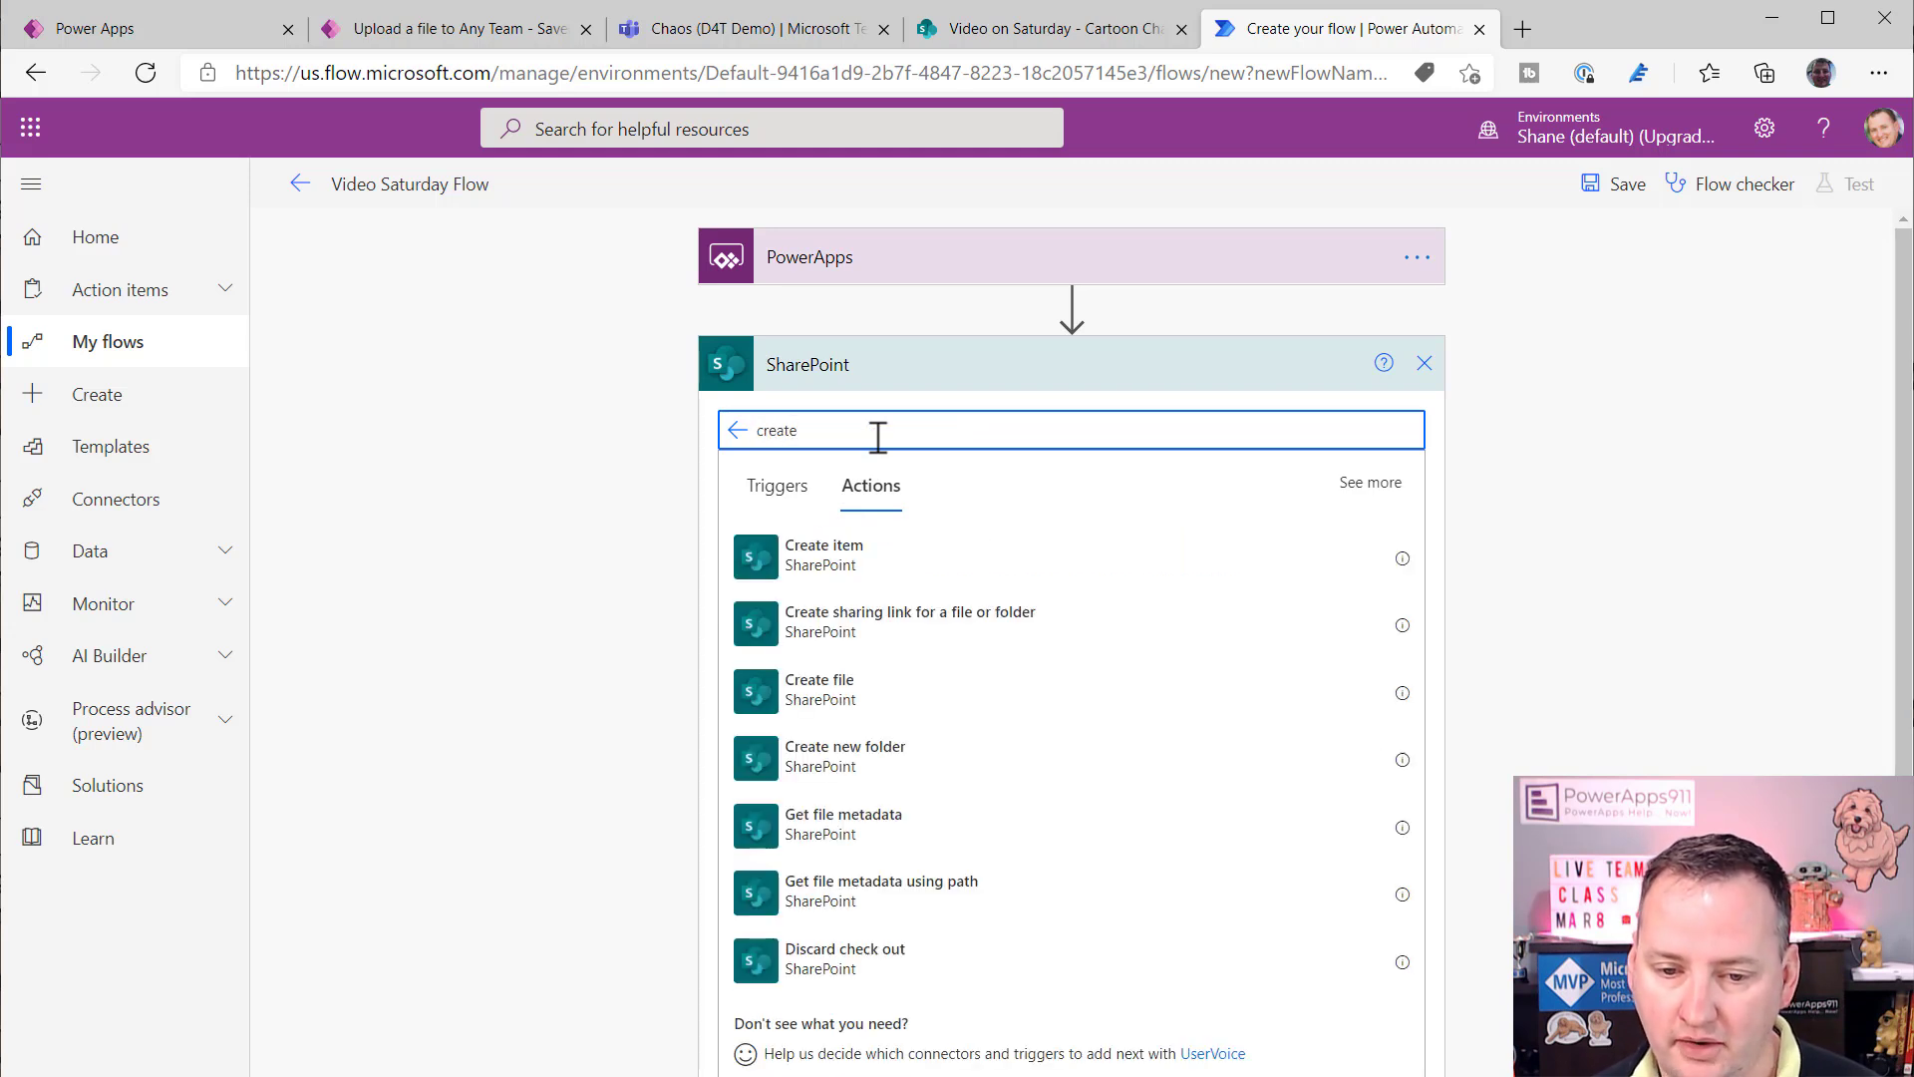
{"action": "left_click", "coordinate": [884, 695]}
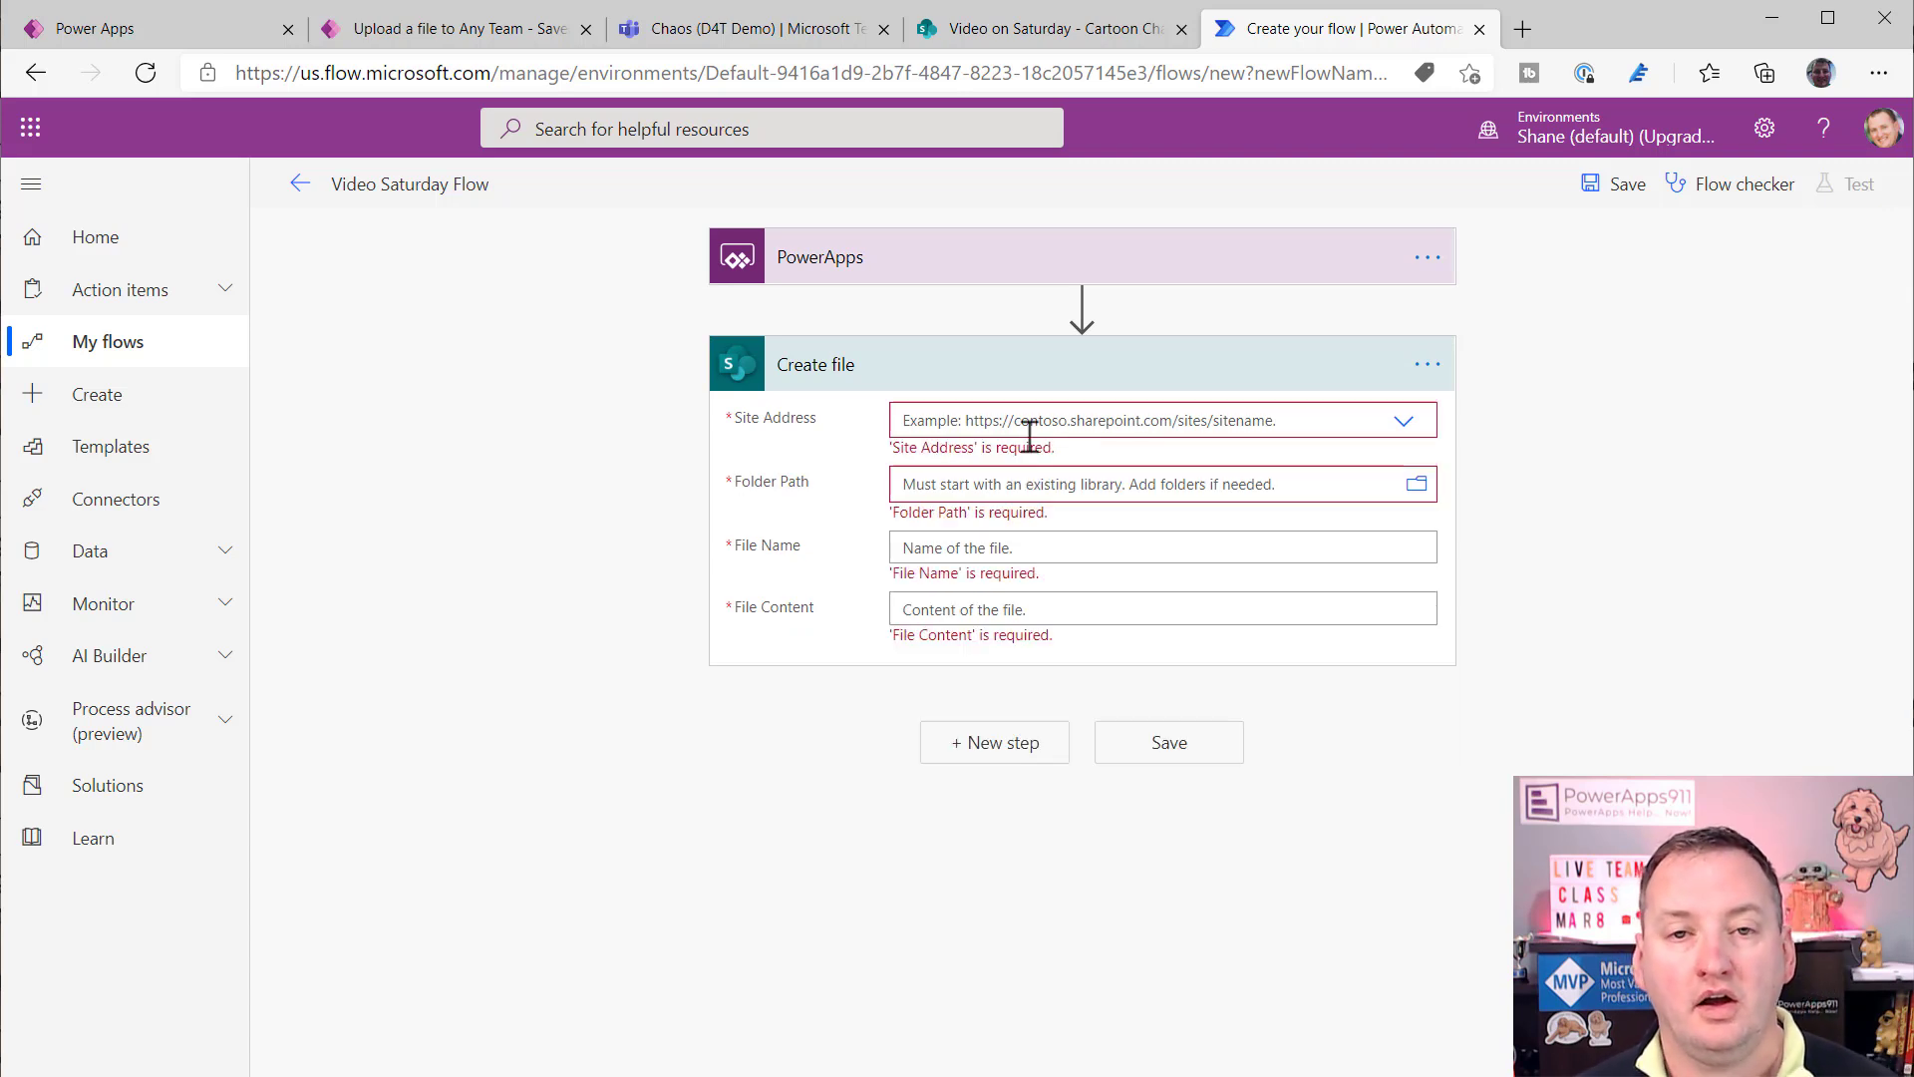
- Look through the sites offered for Site Address in Create file and choose to enter a custom value
{"action": "left_click", "coordinate": [1403, 422]}
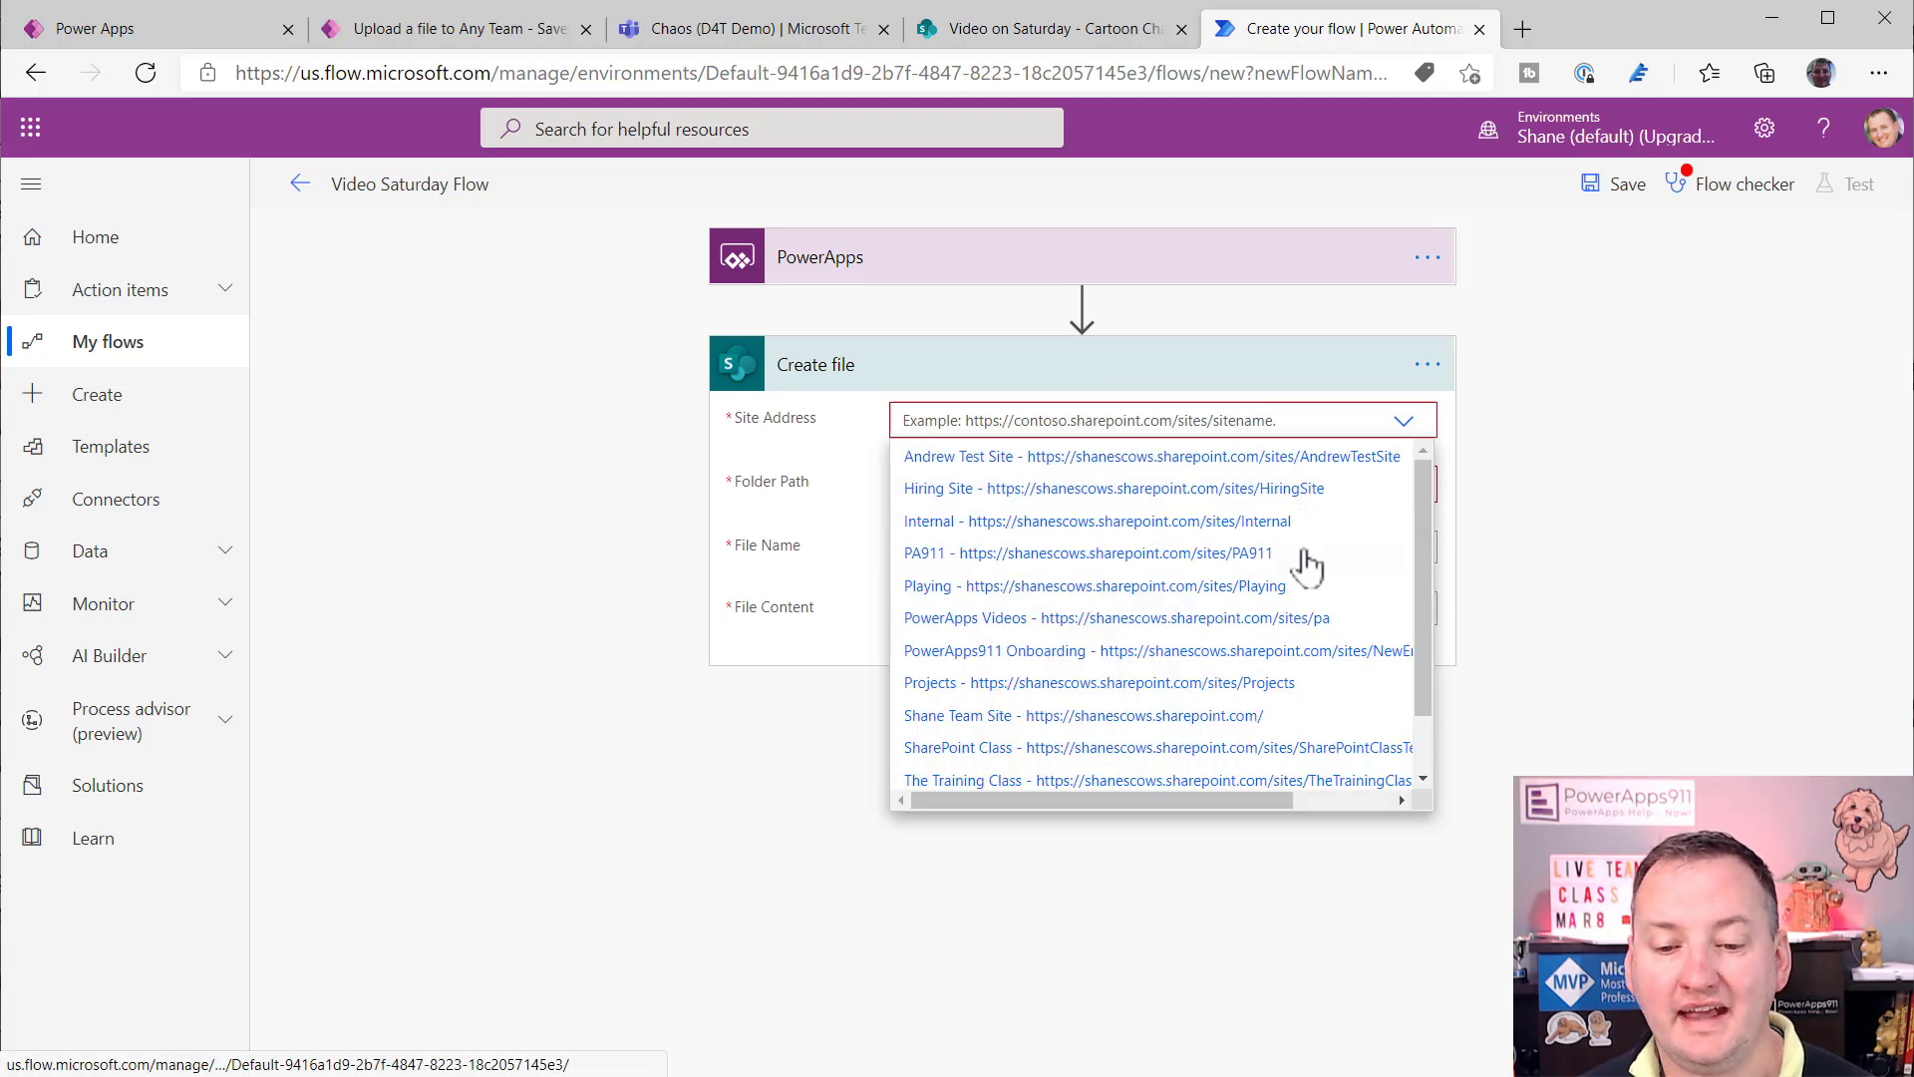
{"action": "scroll", "coordinate": [1270, 544], "scroll_direction": "down", "scroll_amount": 2}
{"action": "scroll", "coordinate": [1269, 544], "scroll_direction": "up", "scroll_amount": 2}
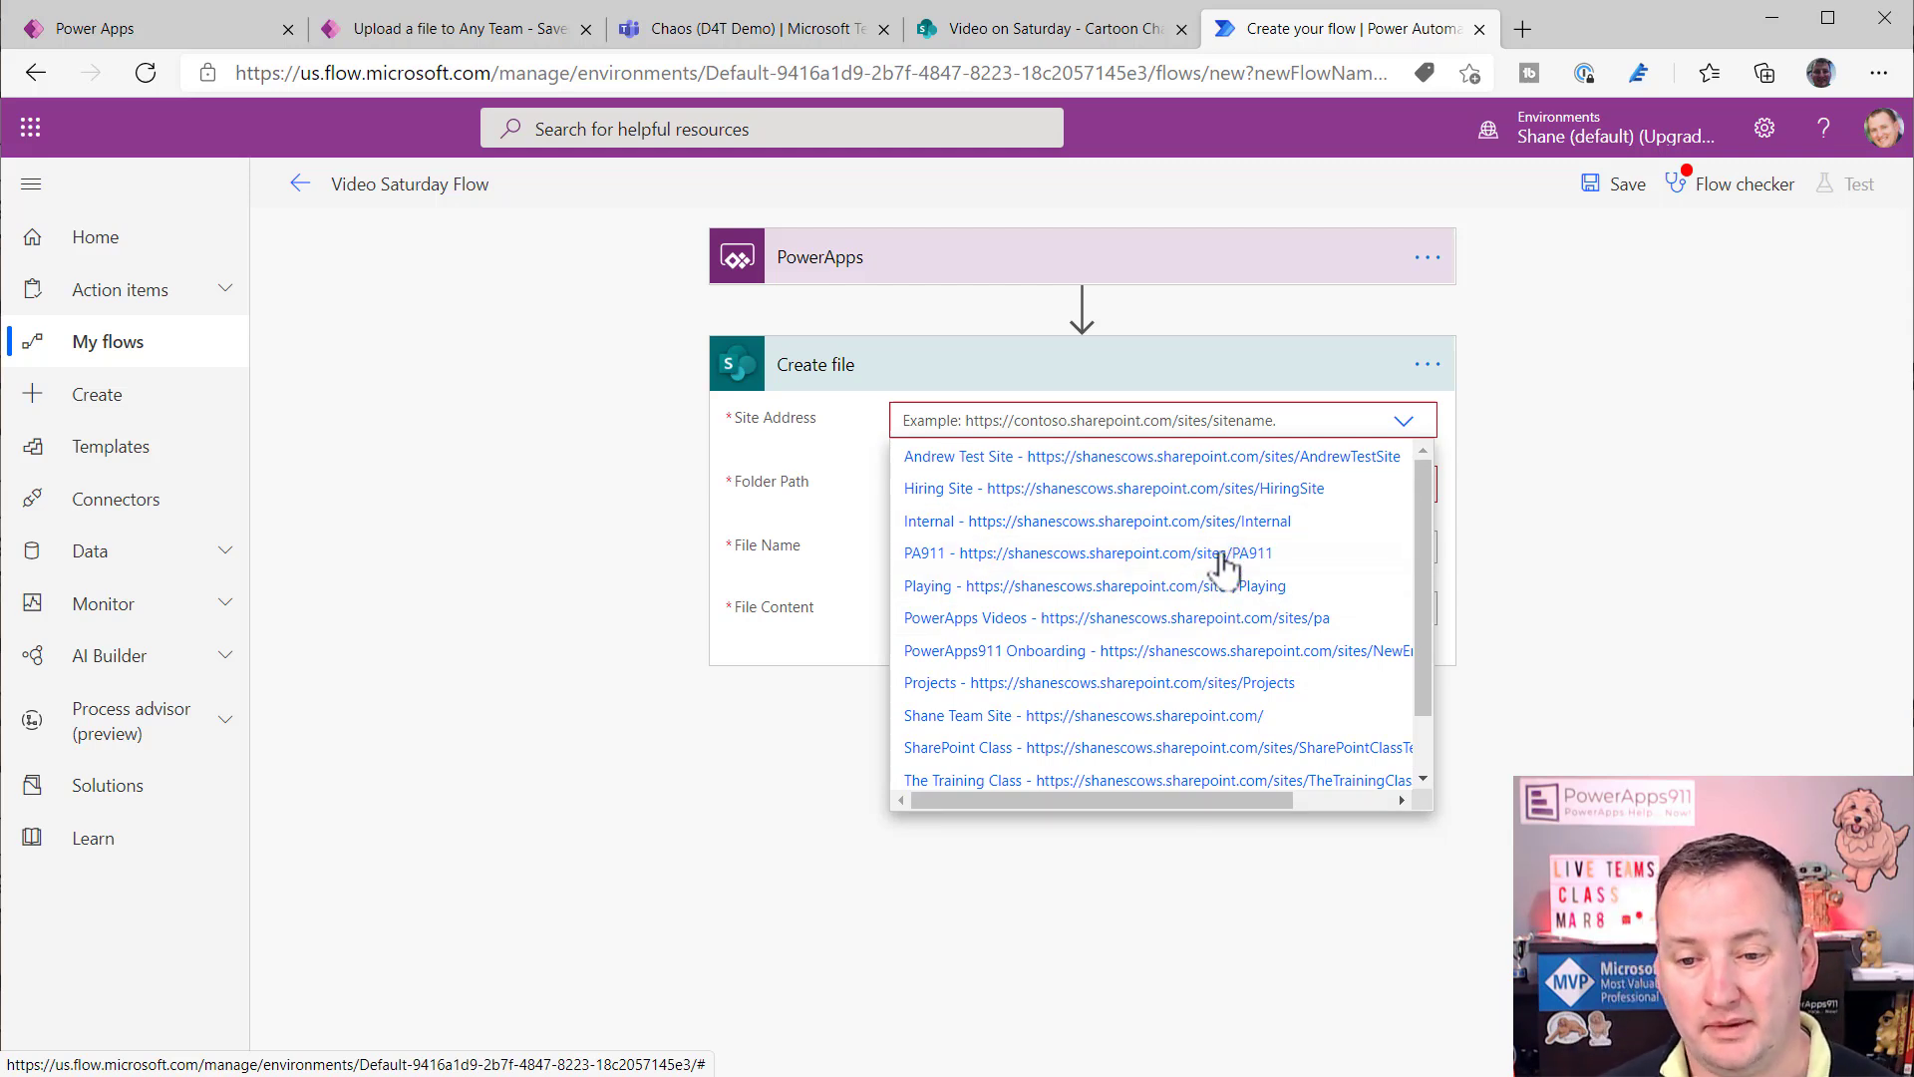
{"action": "scroll", "coordinate": [1296, 539], "scroll_direction": "down", "scroll_amount": 1}
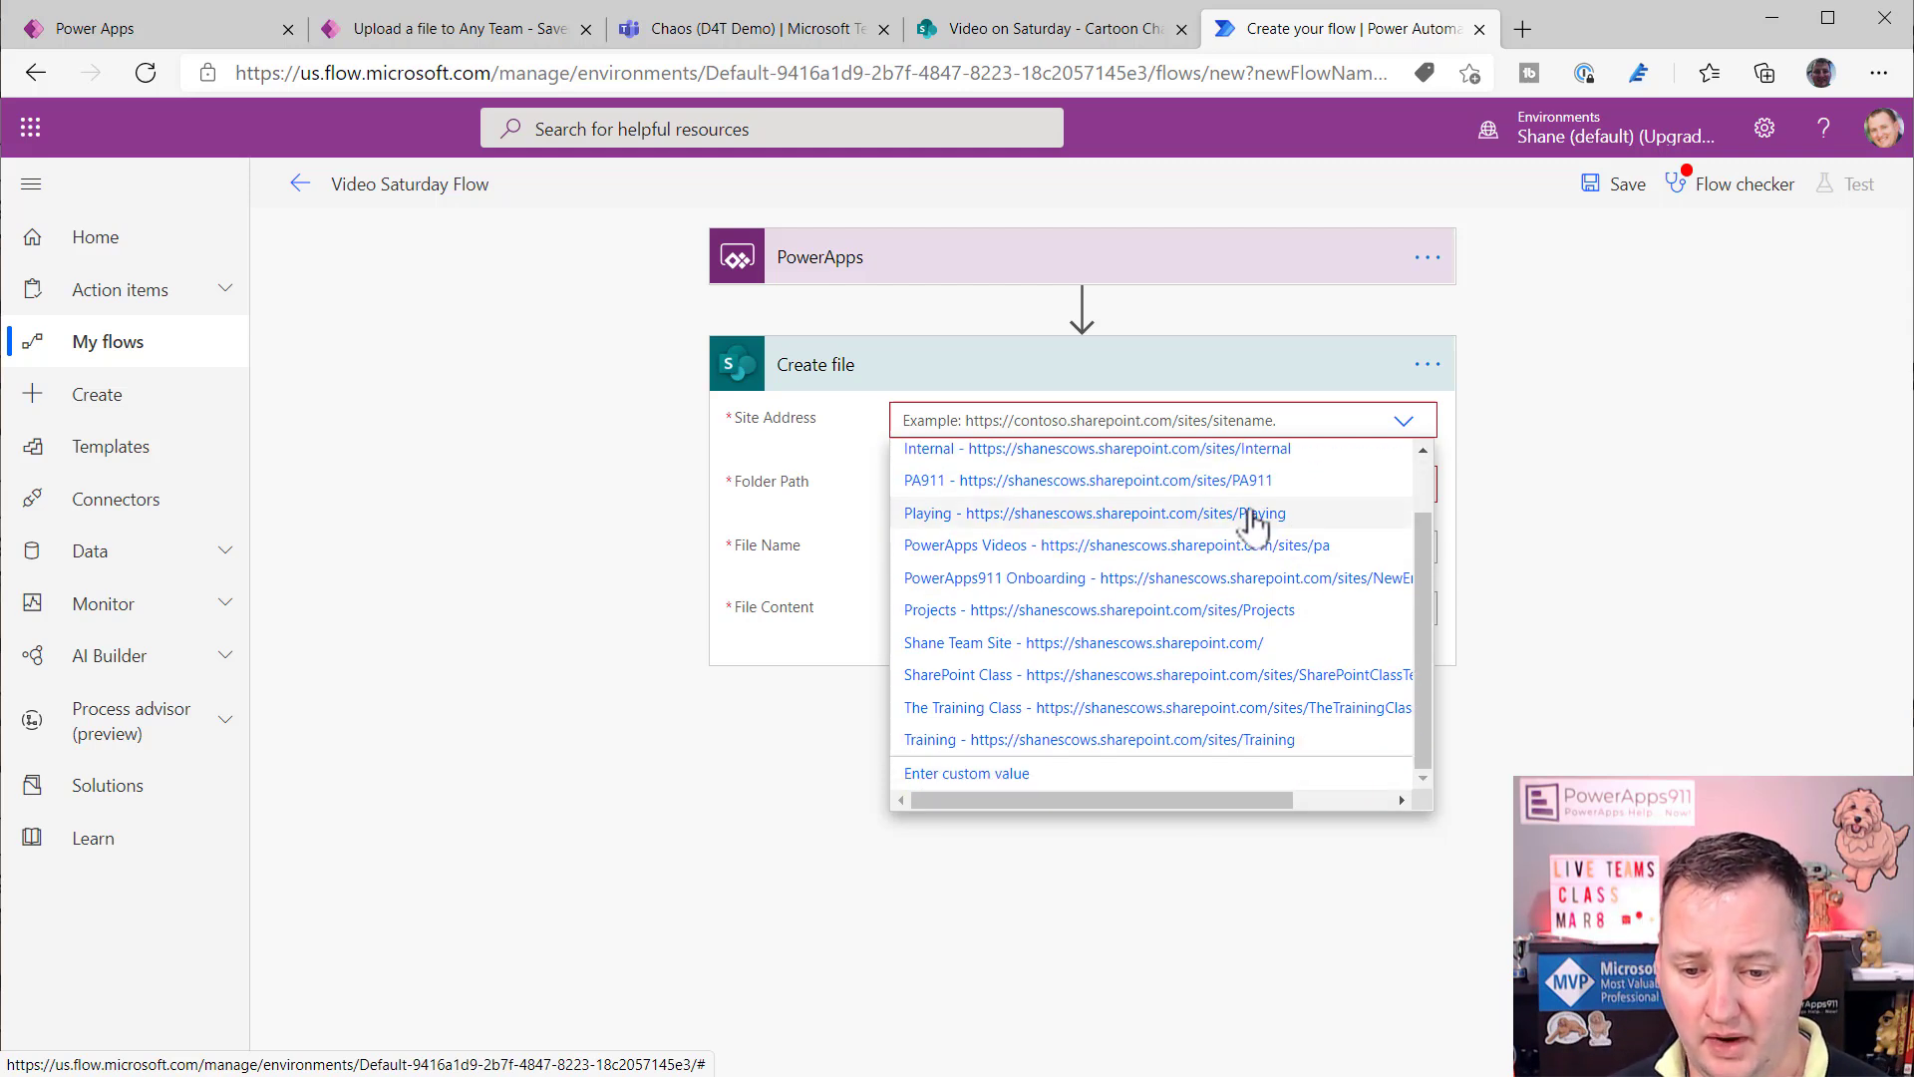
{"action": "left_click", "coordinate": [980, 778]}
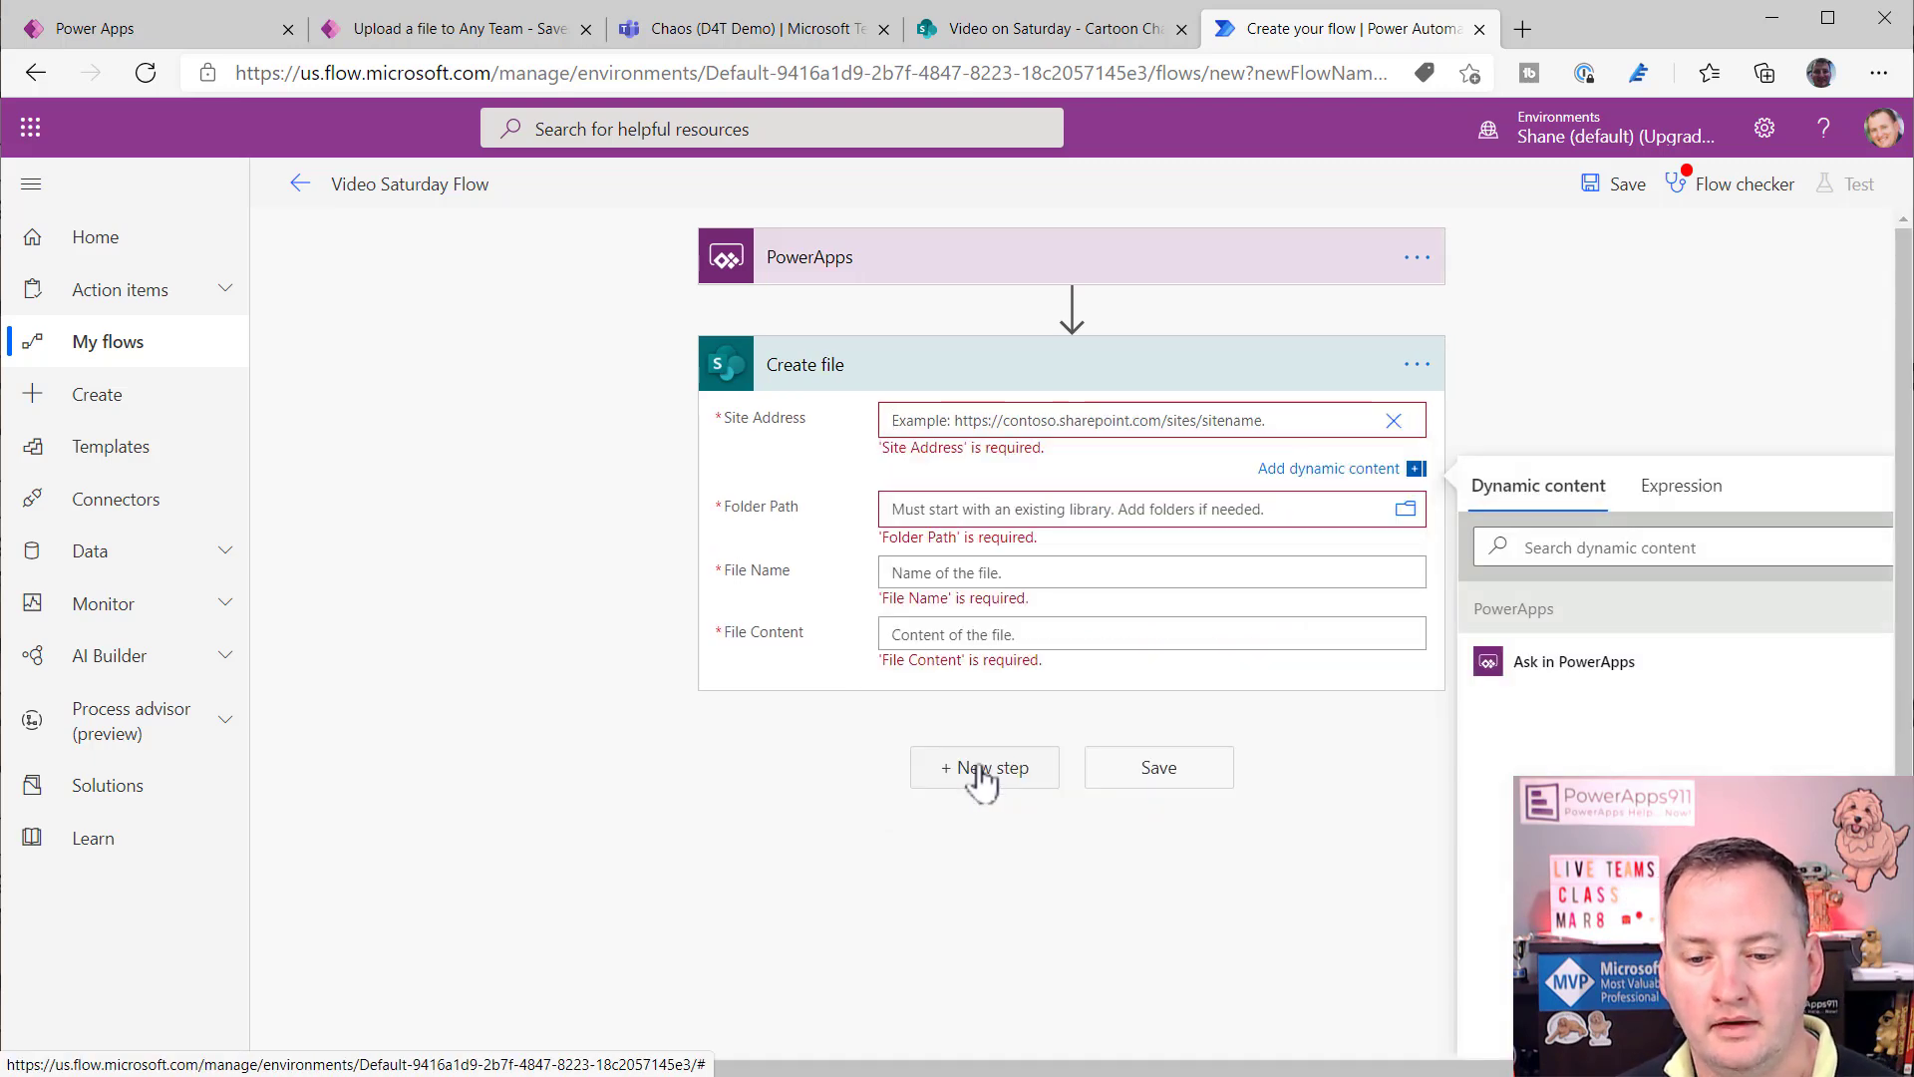
{"action": "left_click", "coordinate": [1021, 24]}
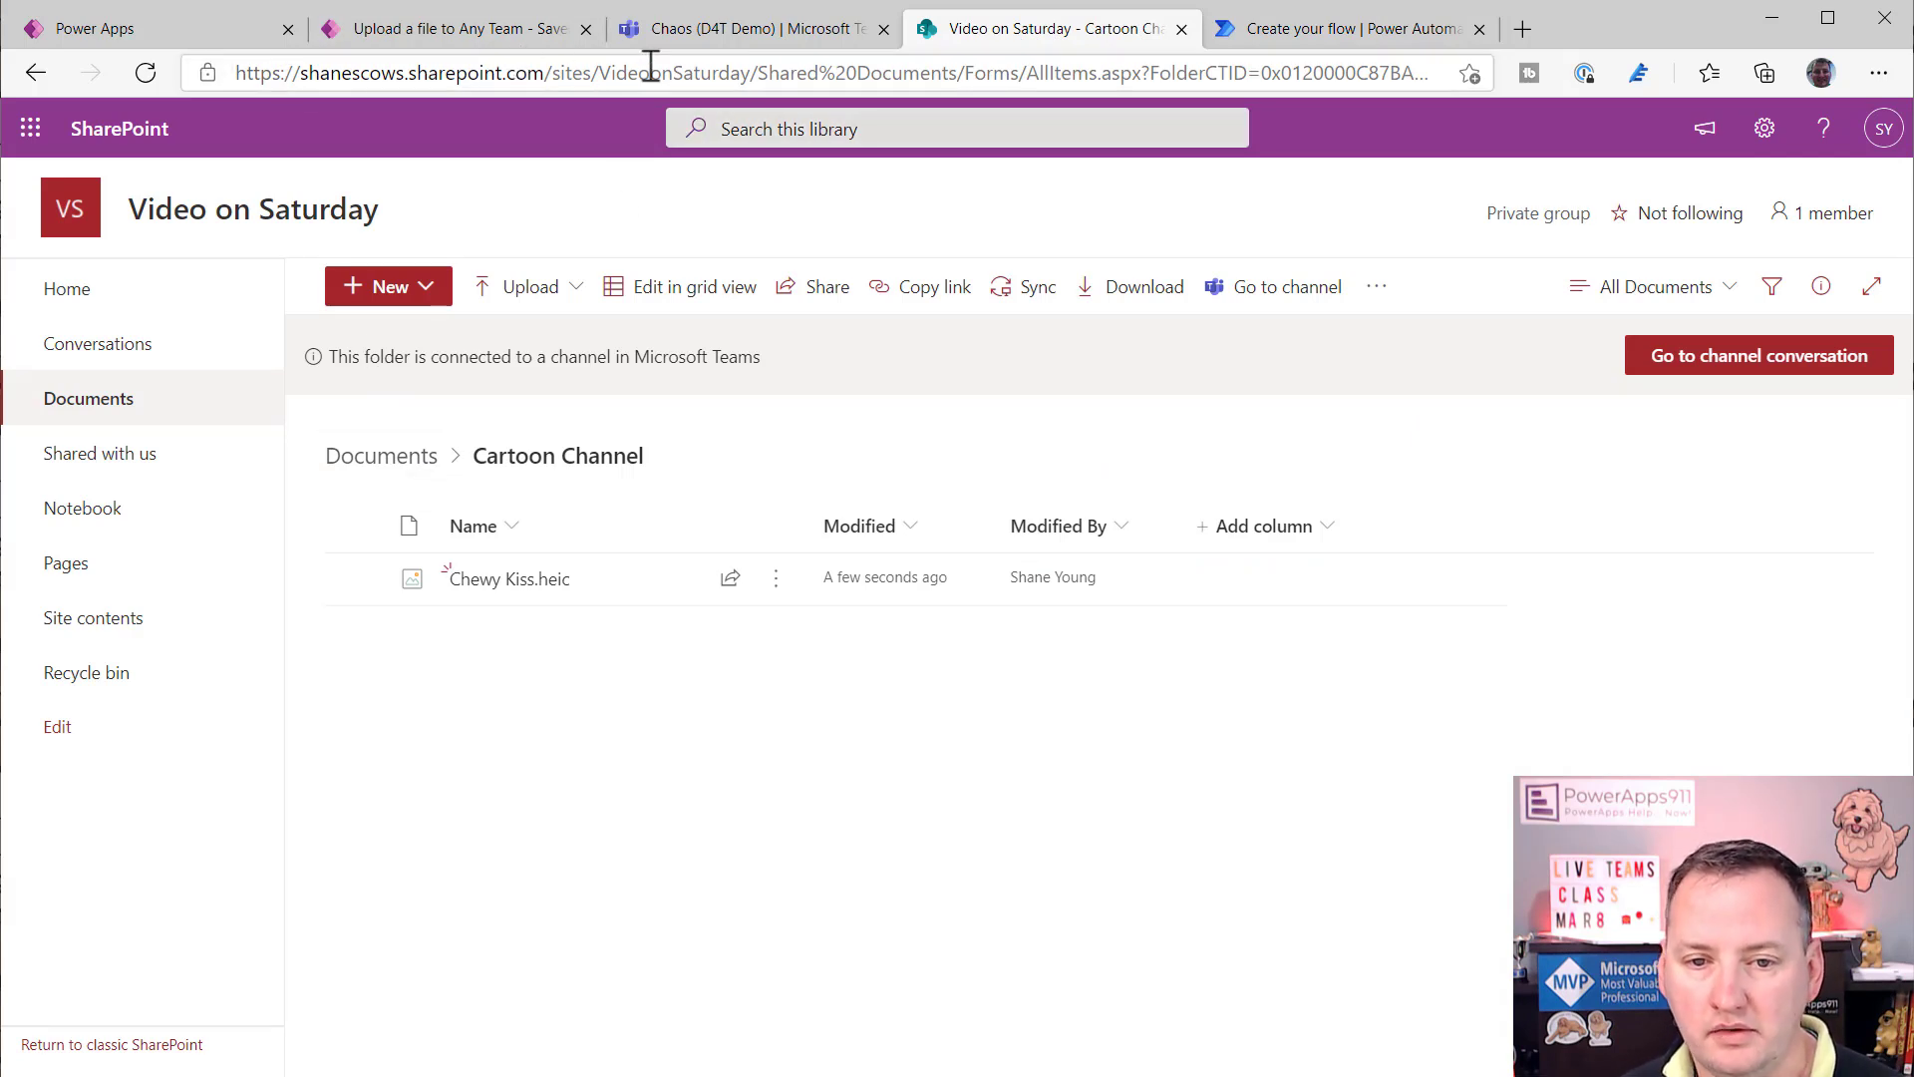
{"action": "left_click_drag", "start_coordinate": [763, 73], "coordinate": [241, 82]}
{"action": "key", "text": "ctrl+c"}
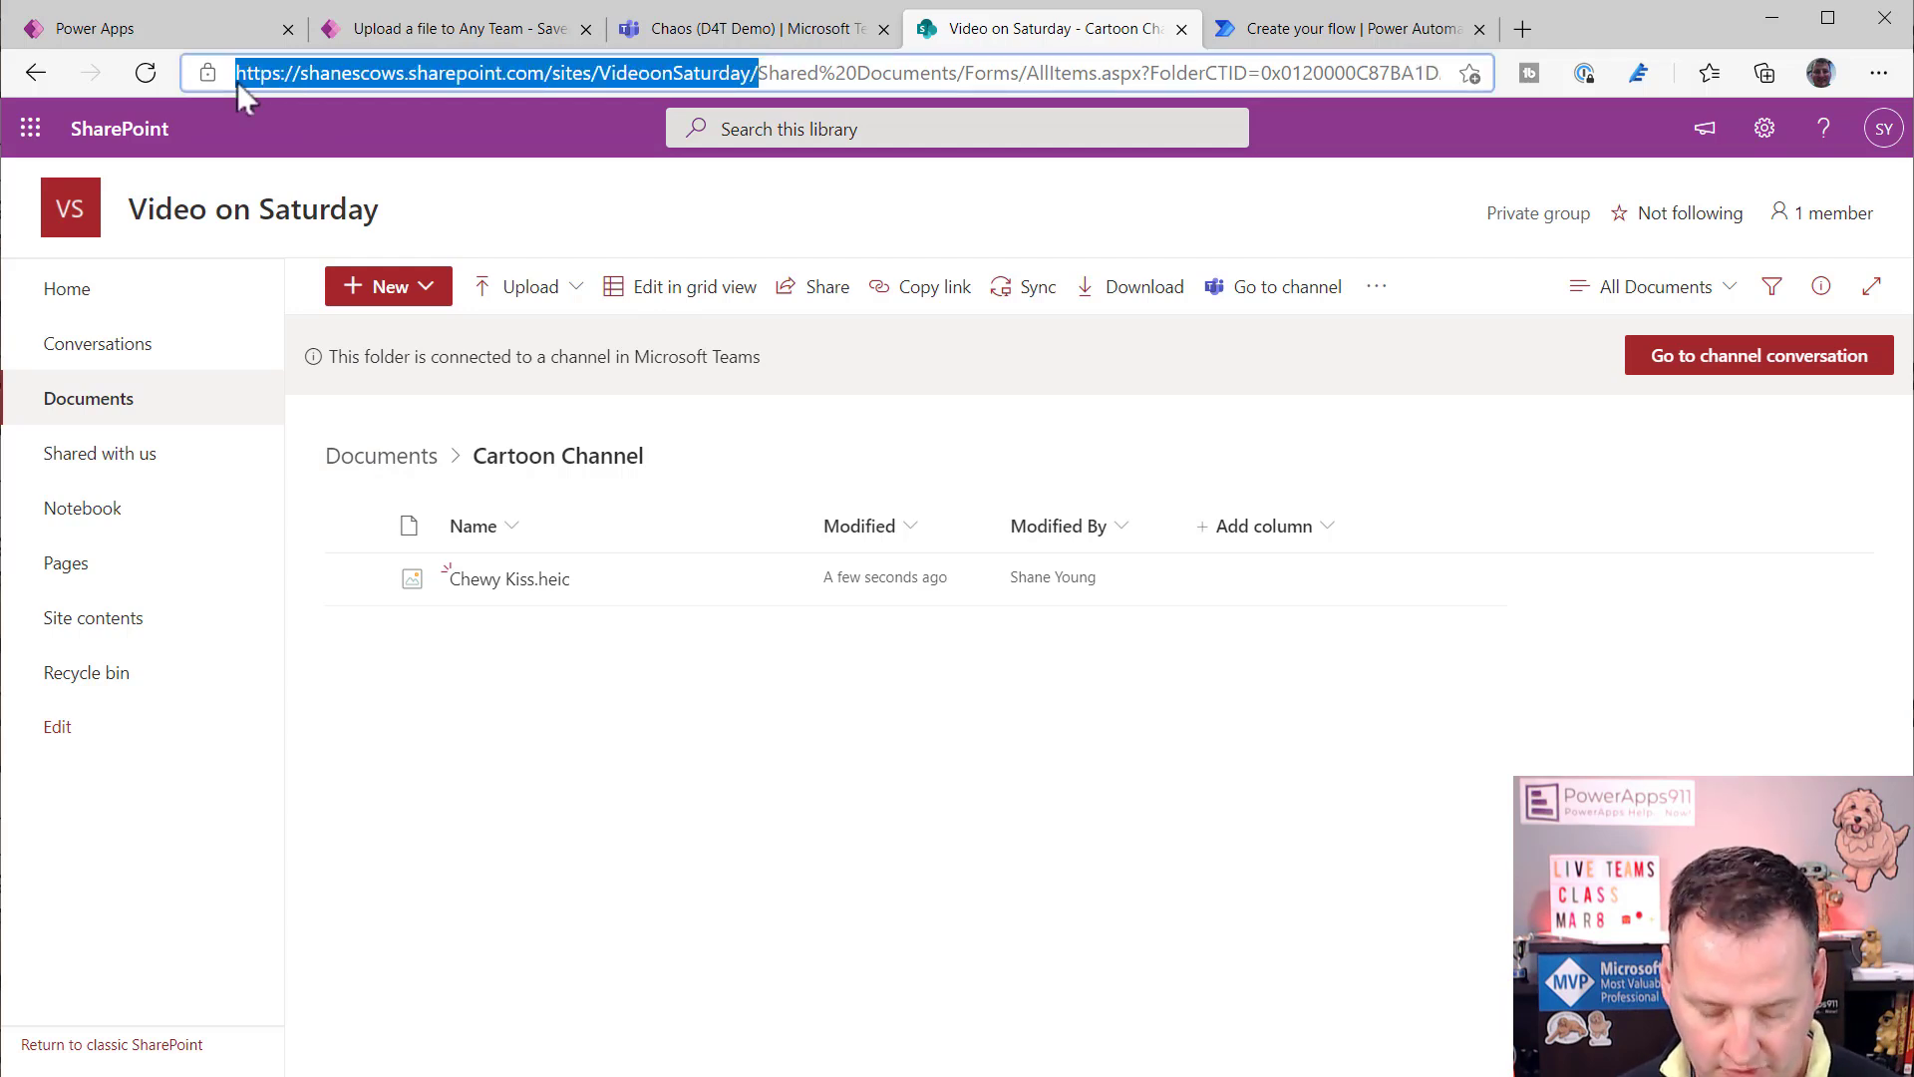
{"action": "left_click", "coordinate": [763, 31]}
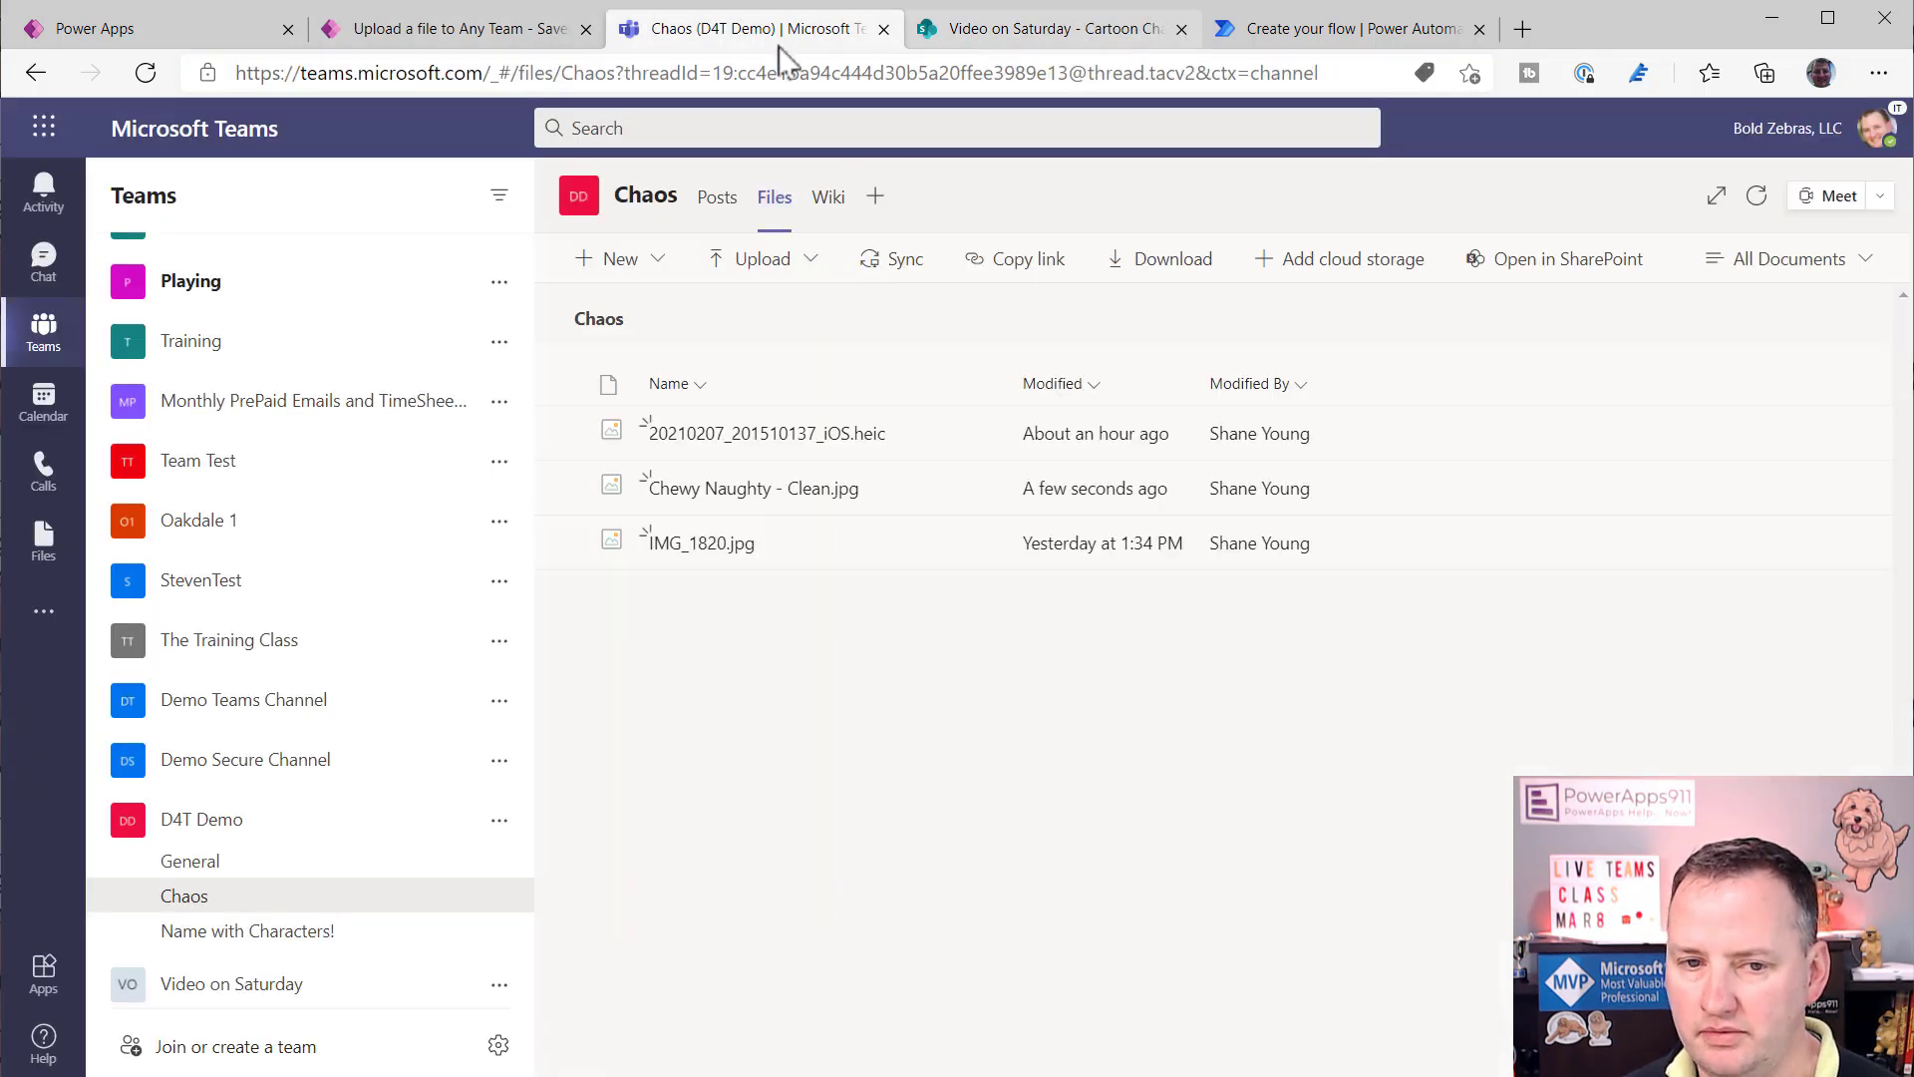
{"action": "left_click", "coordinate": [509, 40]}
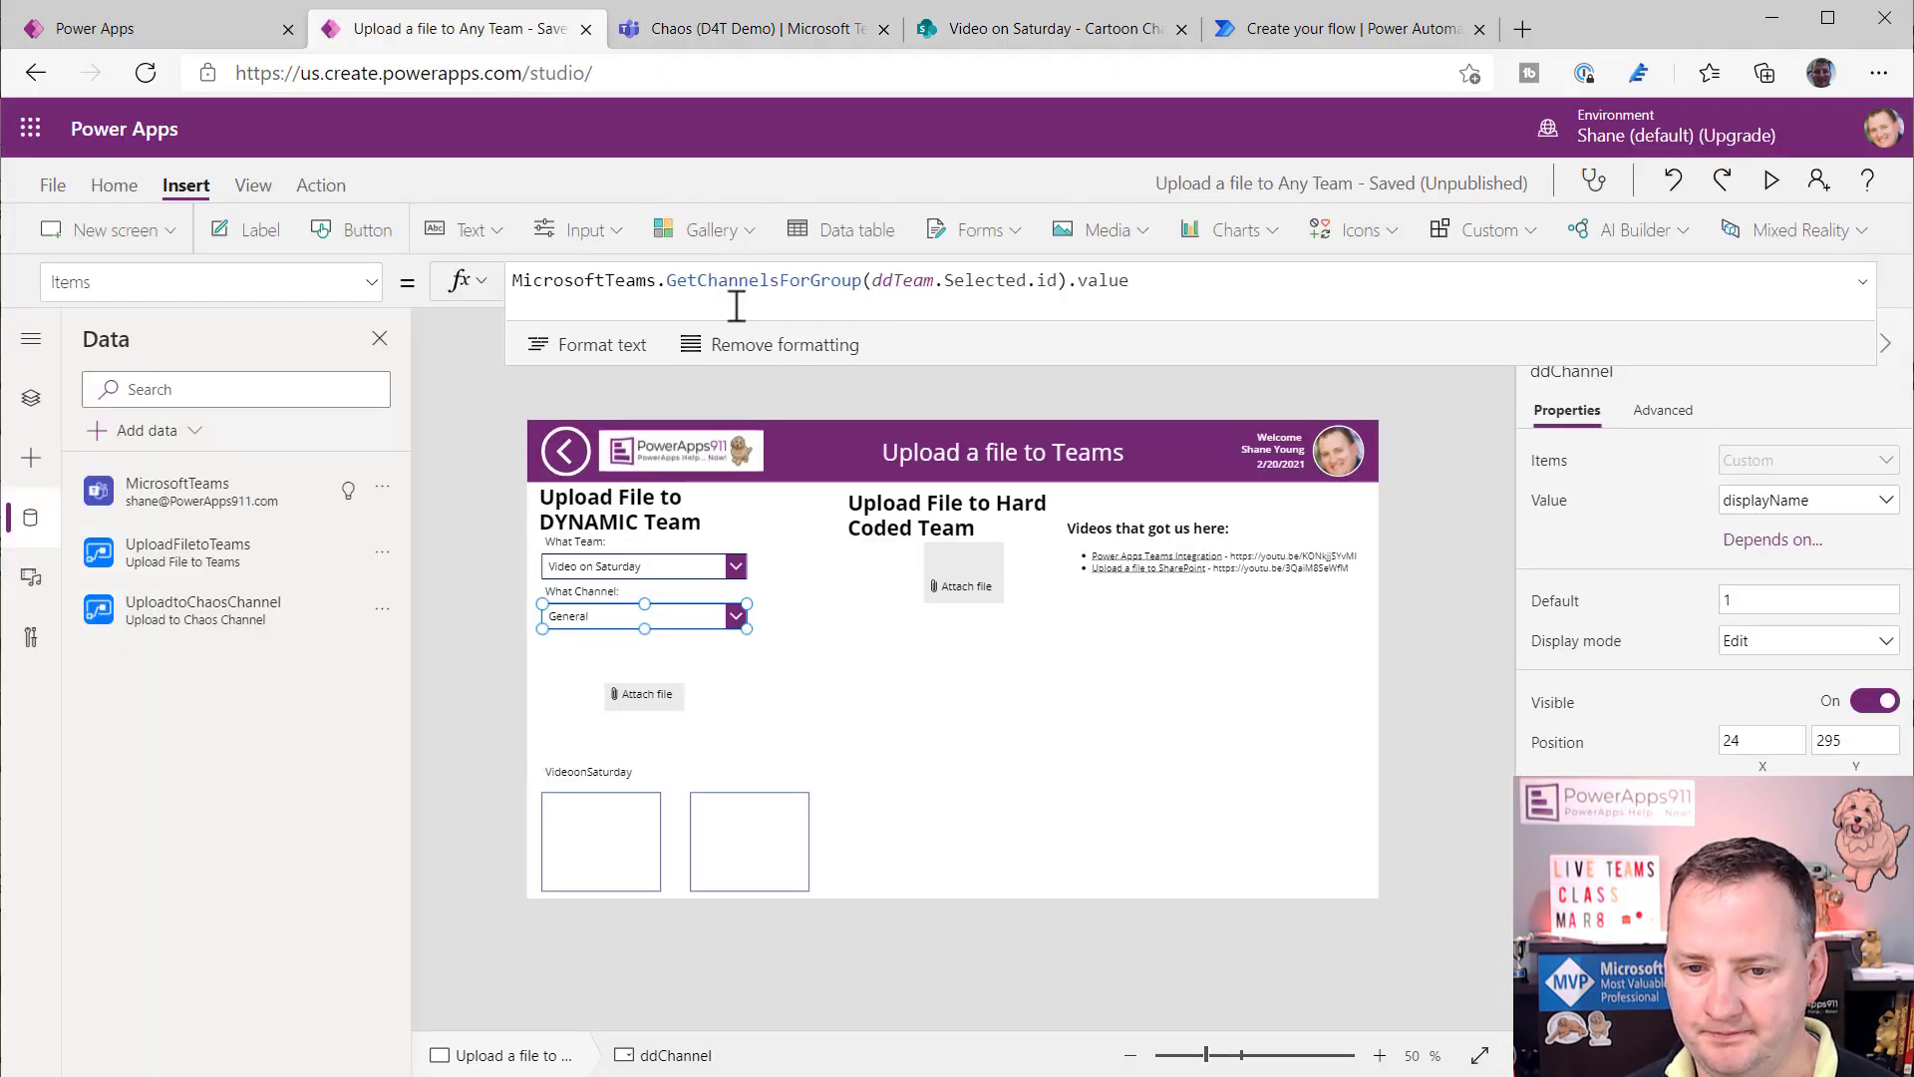
{"action": "left_click", "coordinate": [1312, 41]}
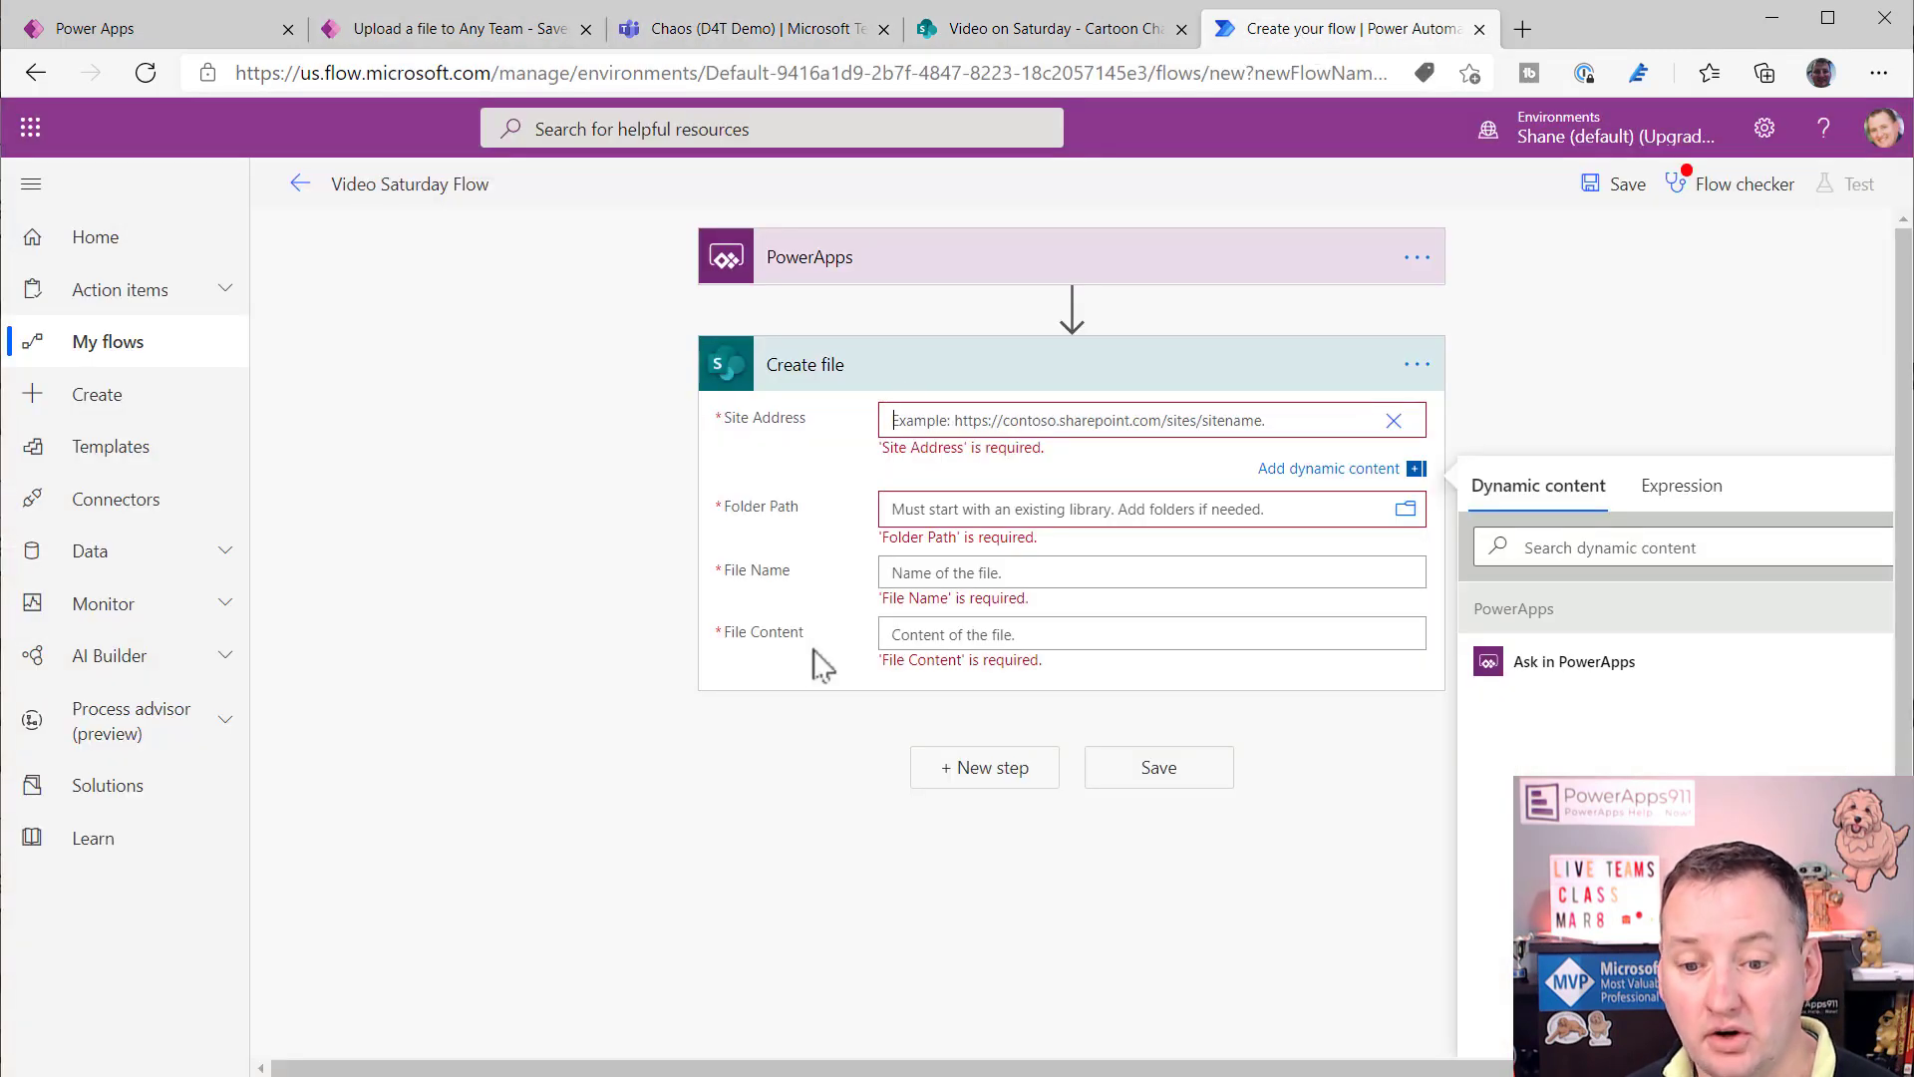
{"action": "left_click", "coordinate": [993, 420]}
{"action": "key", "text": "ctrl+v"}
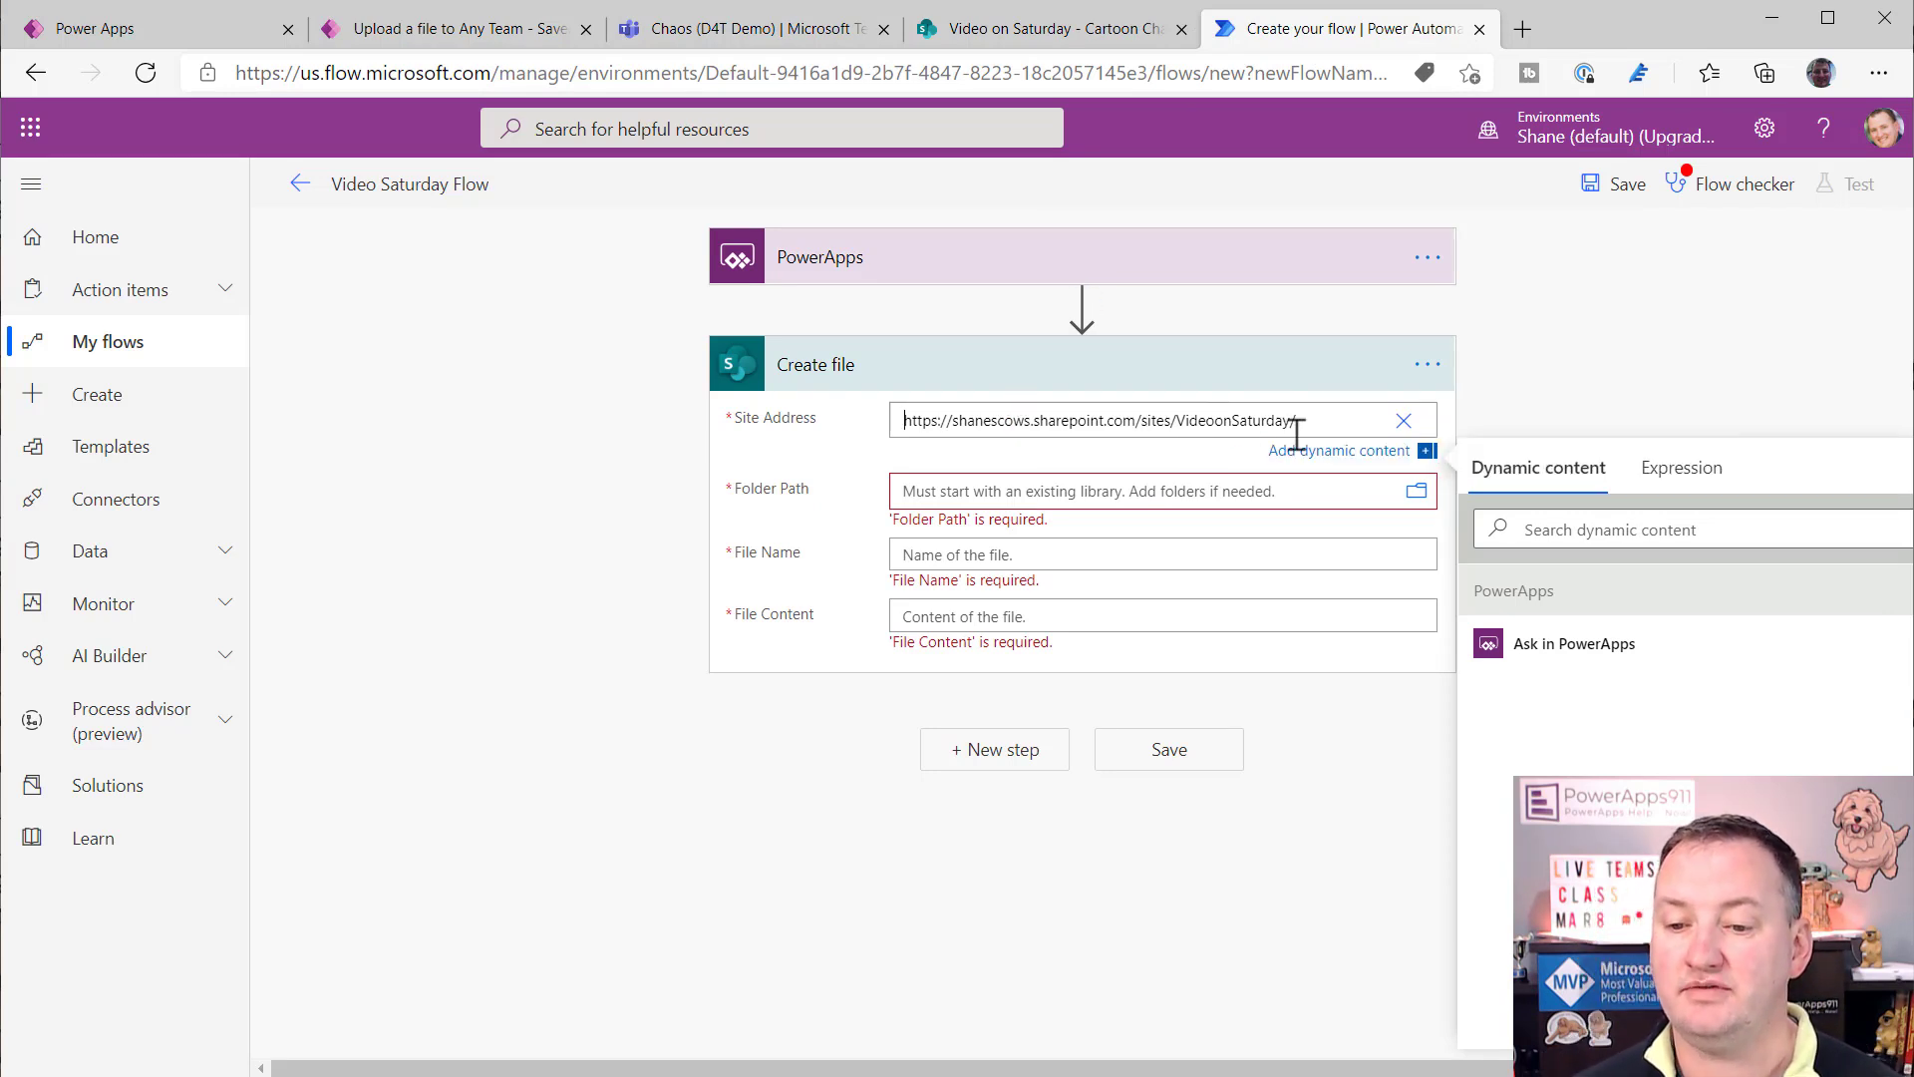
- Place the Power Automate page right beside the app editor in the browser, and compare the app's selected team with the flow's Site Address
{"action": "left_click", "coordinate": [733, 30]}
{"action": "left_click", "coordinate": [544, 32]}
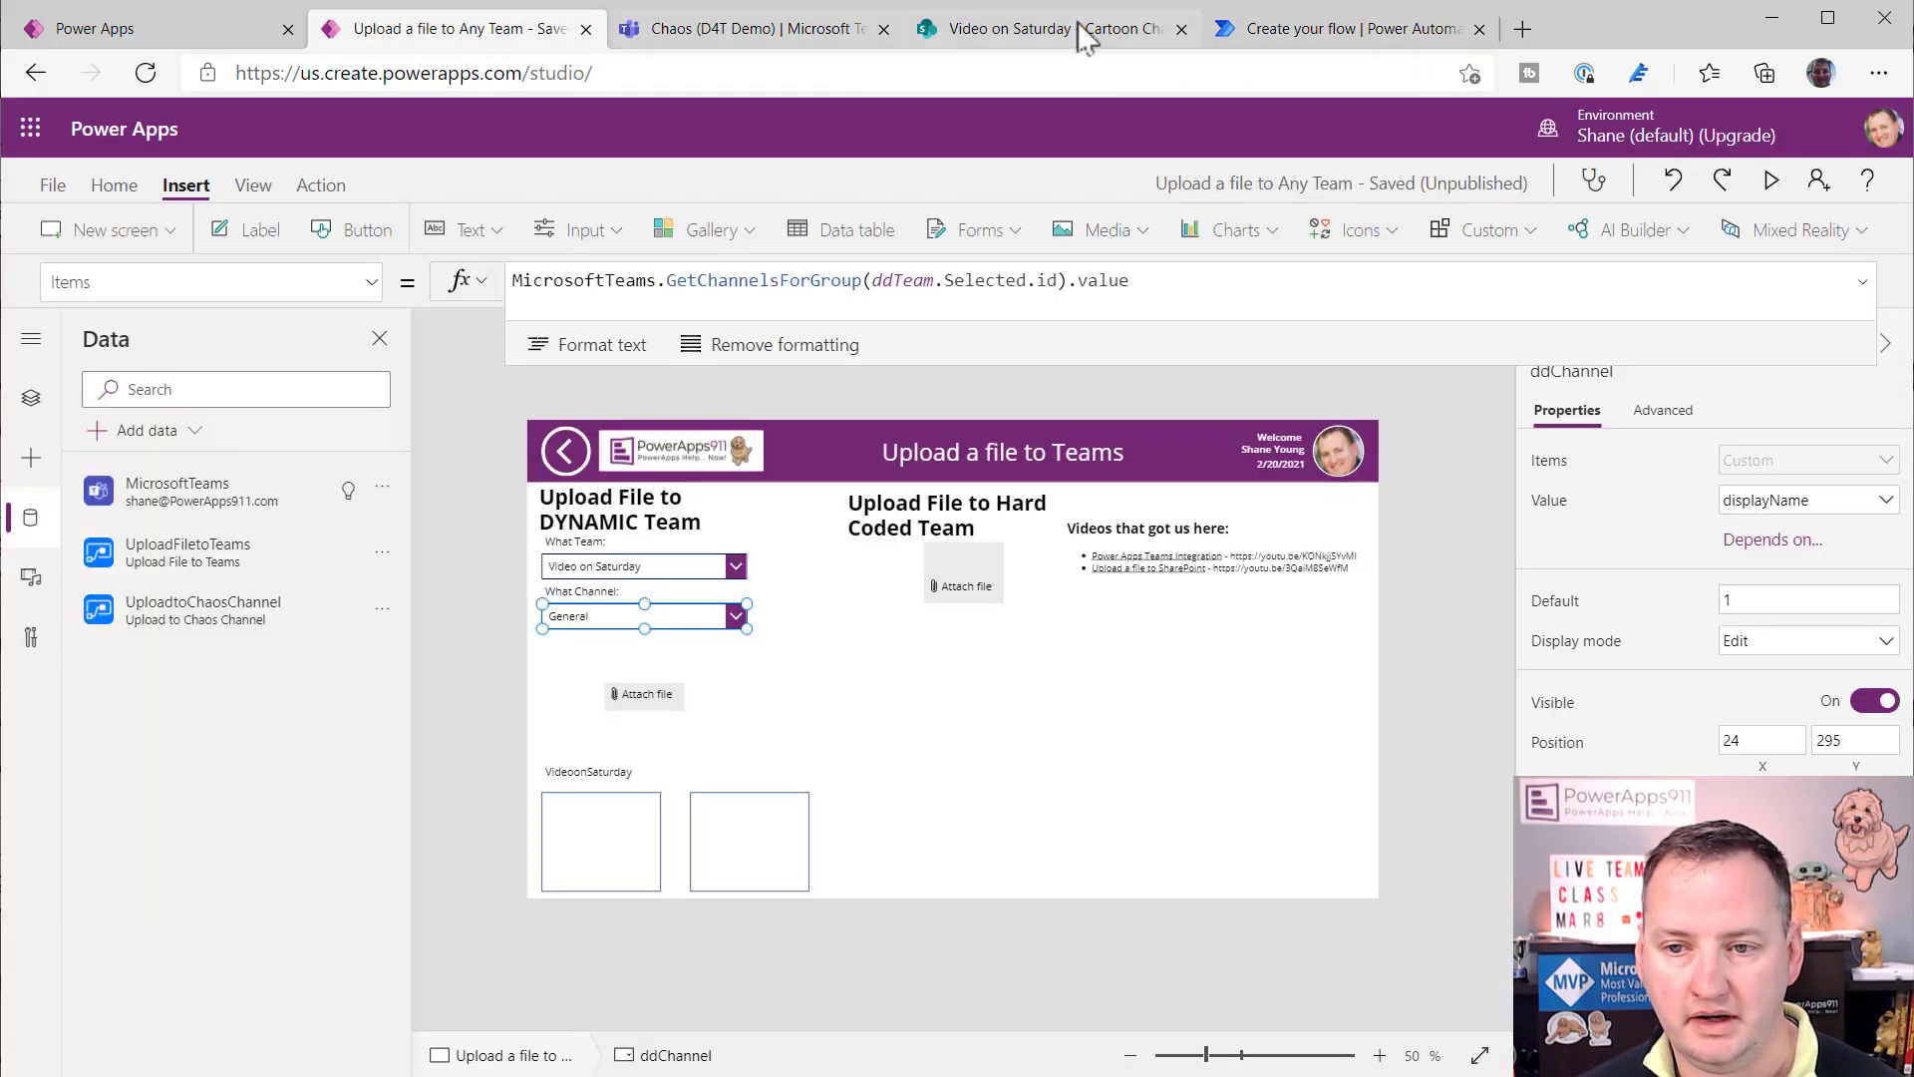
{"action": "left_click_drag", "start_coordinate": [1286, 28], "coordinate": [698, 76]}
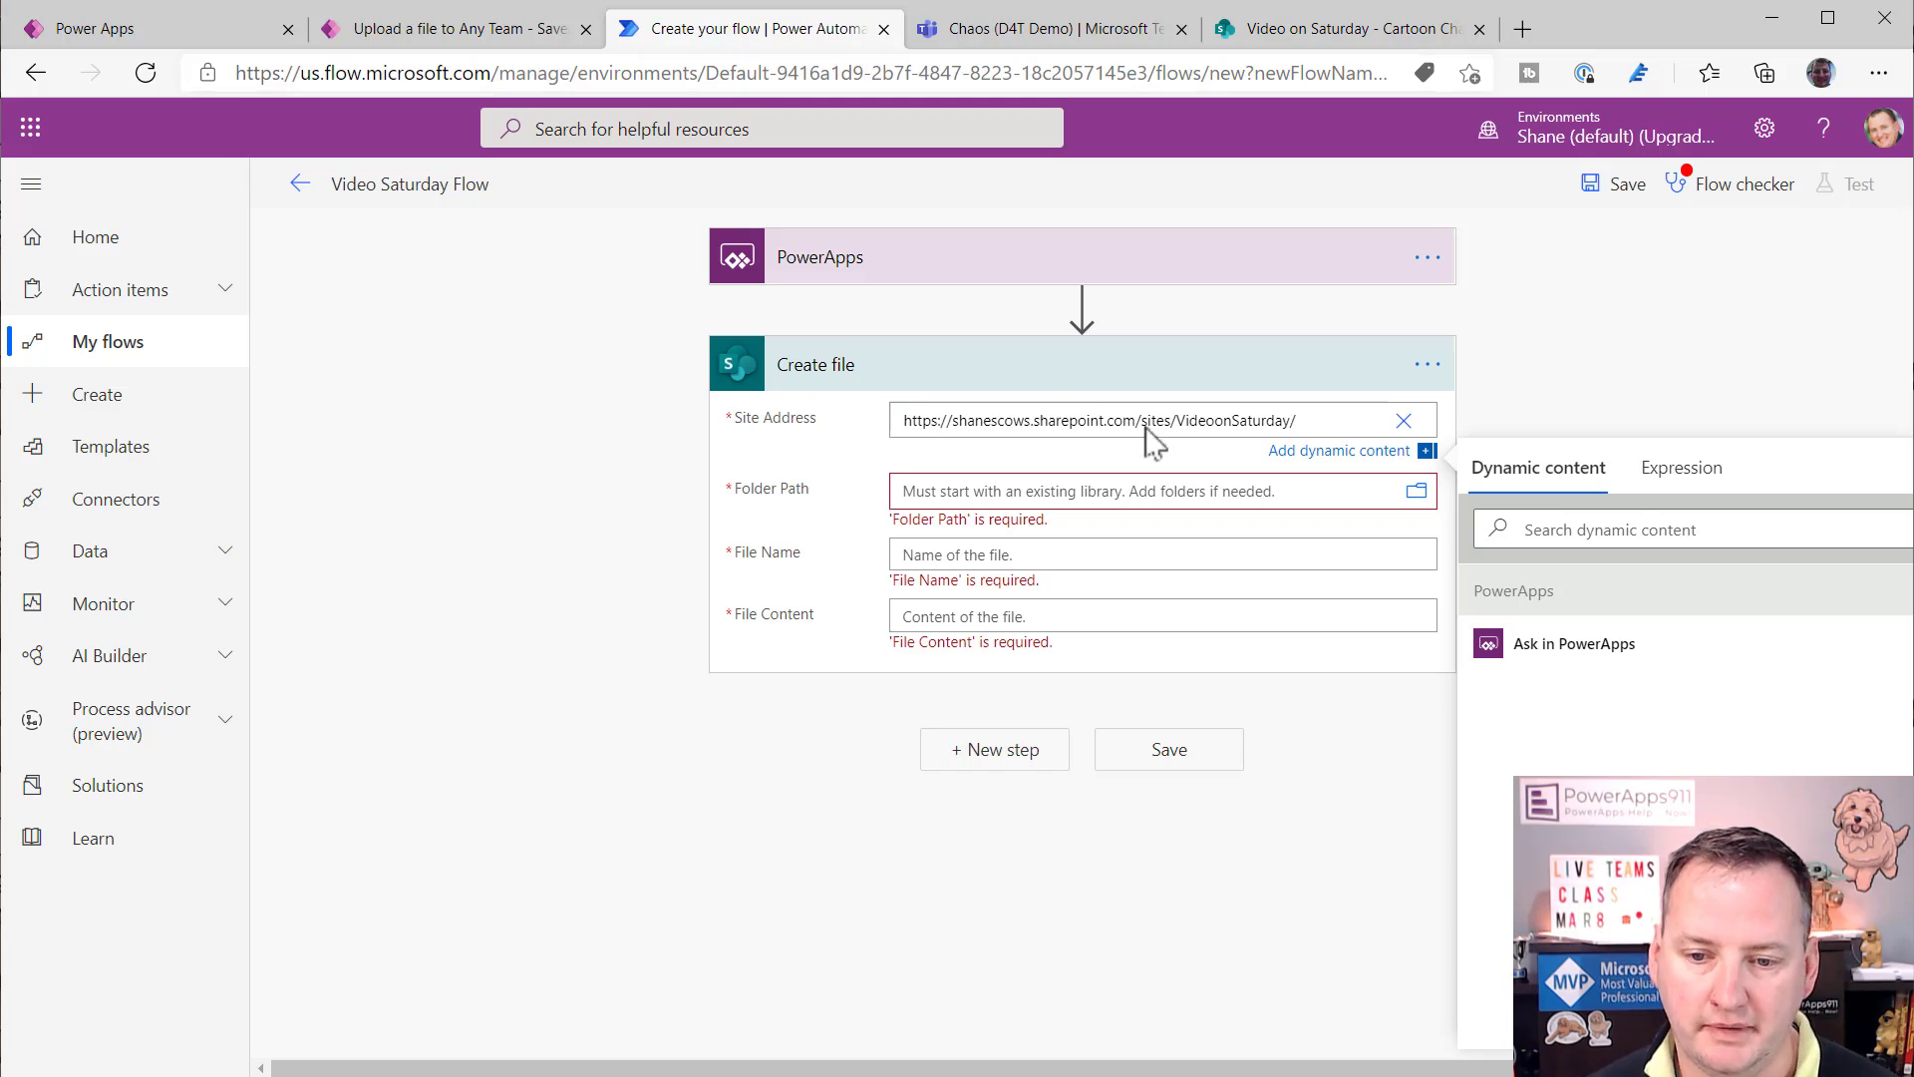
{"action": "left_click", "coordinate": [420, 33]}
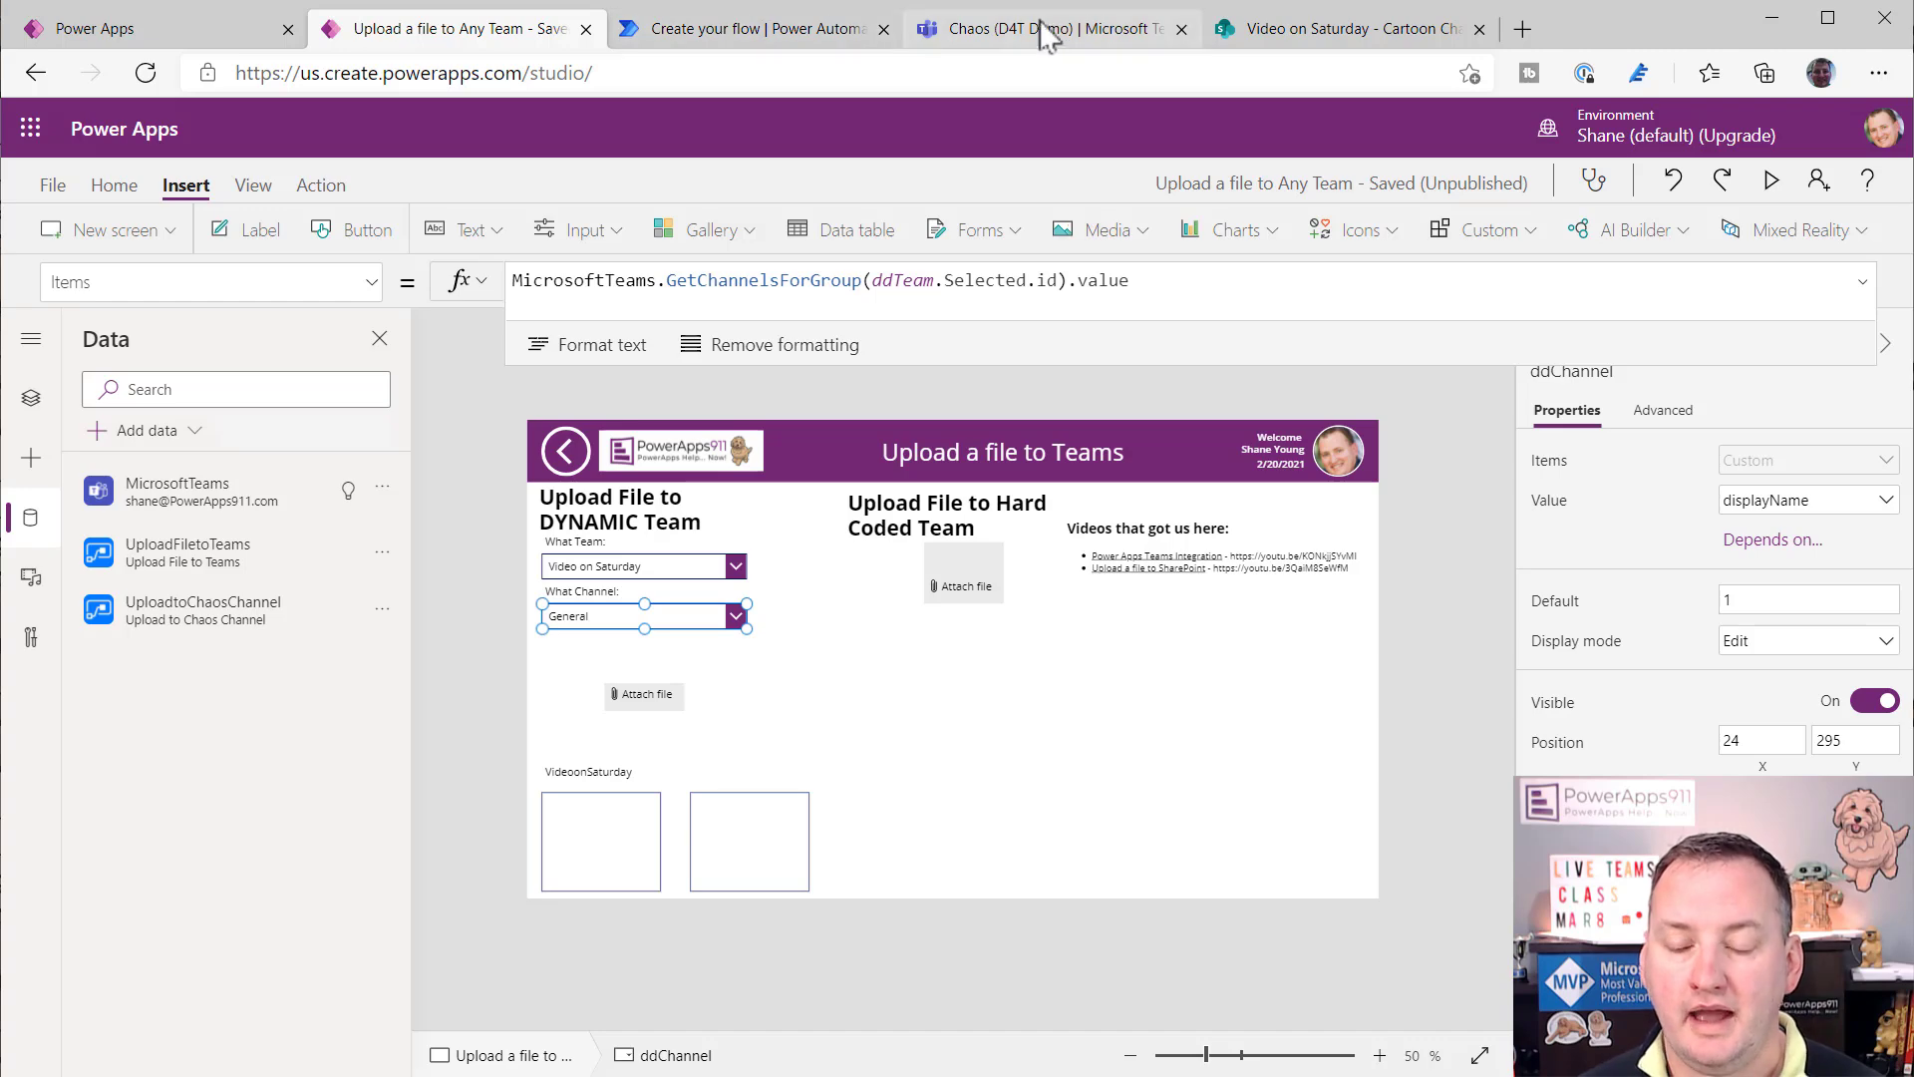
{"action": "left_click", "coordinate": [743, 39]}
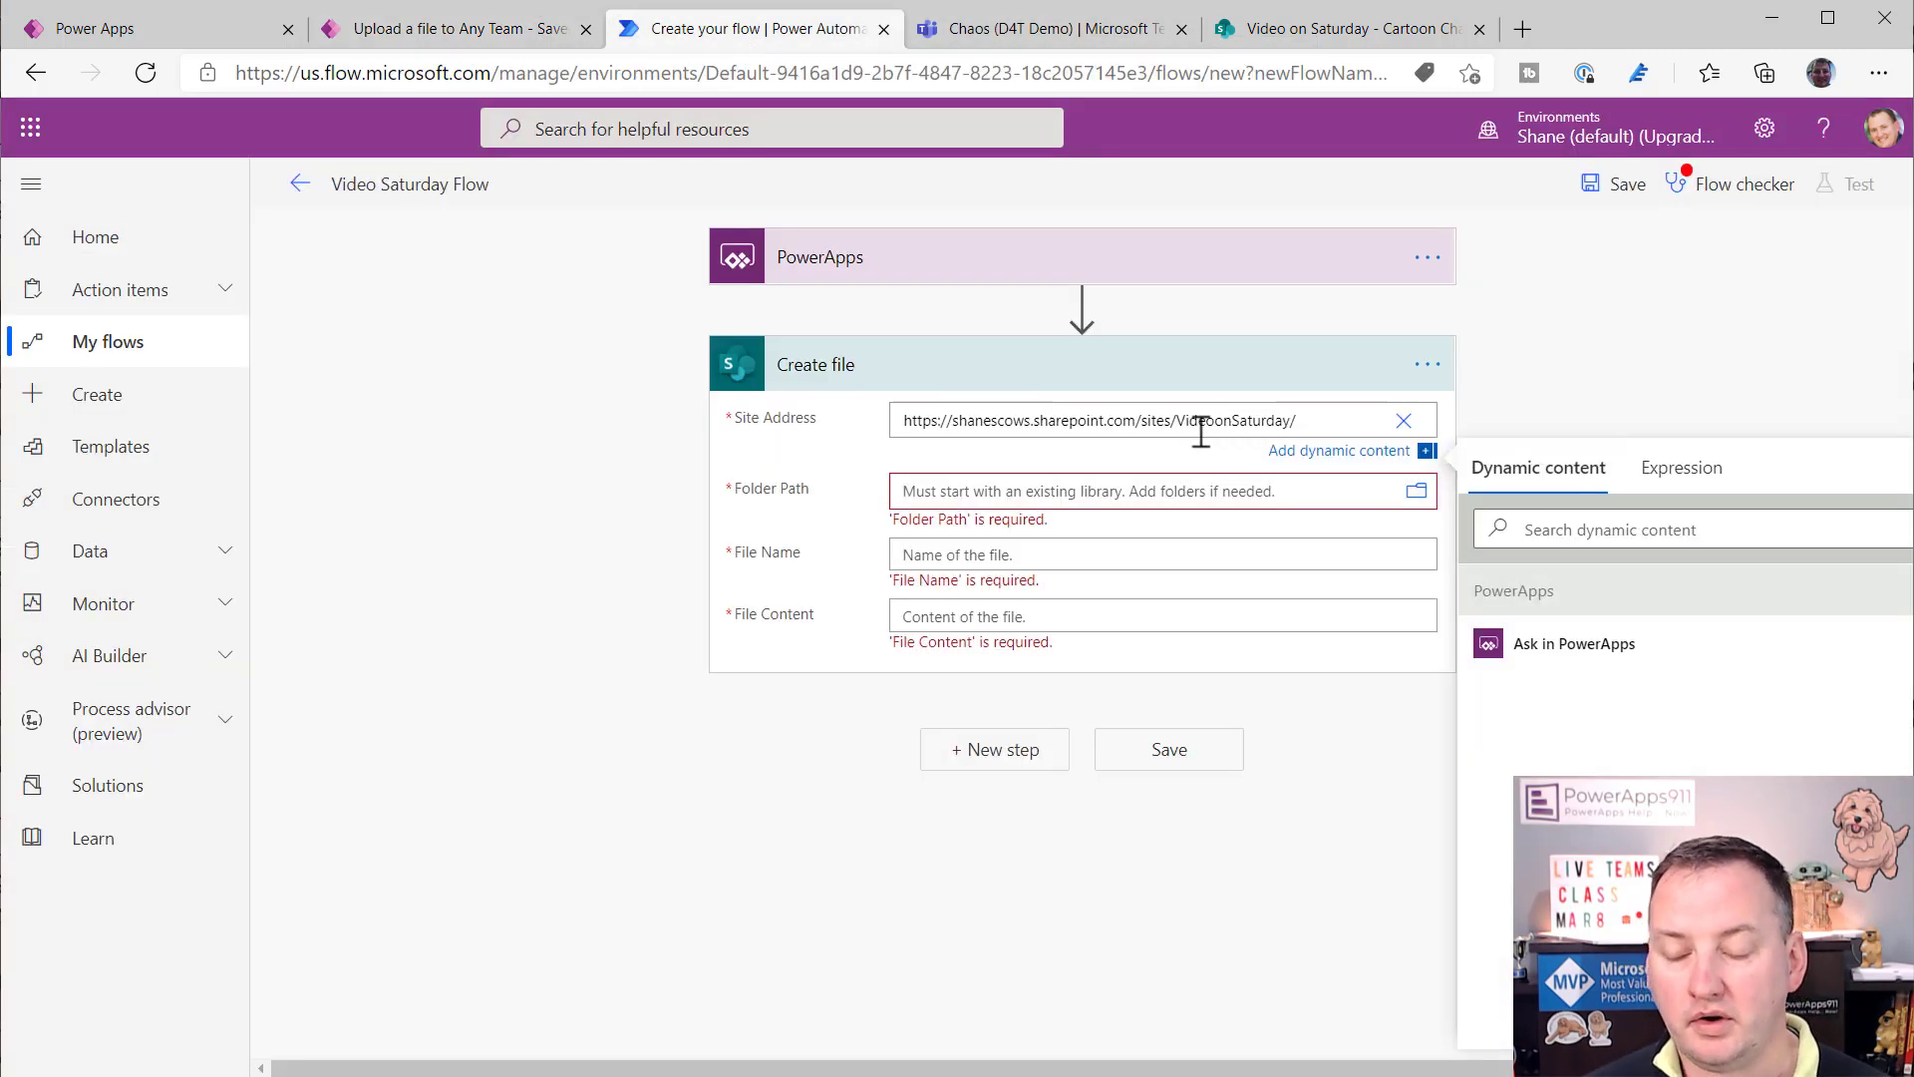
{"action": "left_click_drag", "start_coordinate": [1178, 420], "coordinate": [1294, 422]}
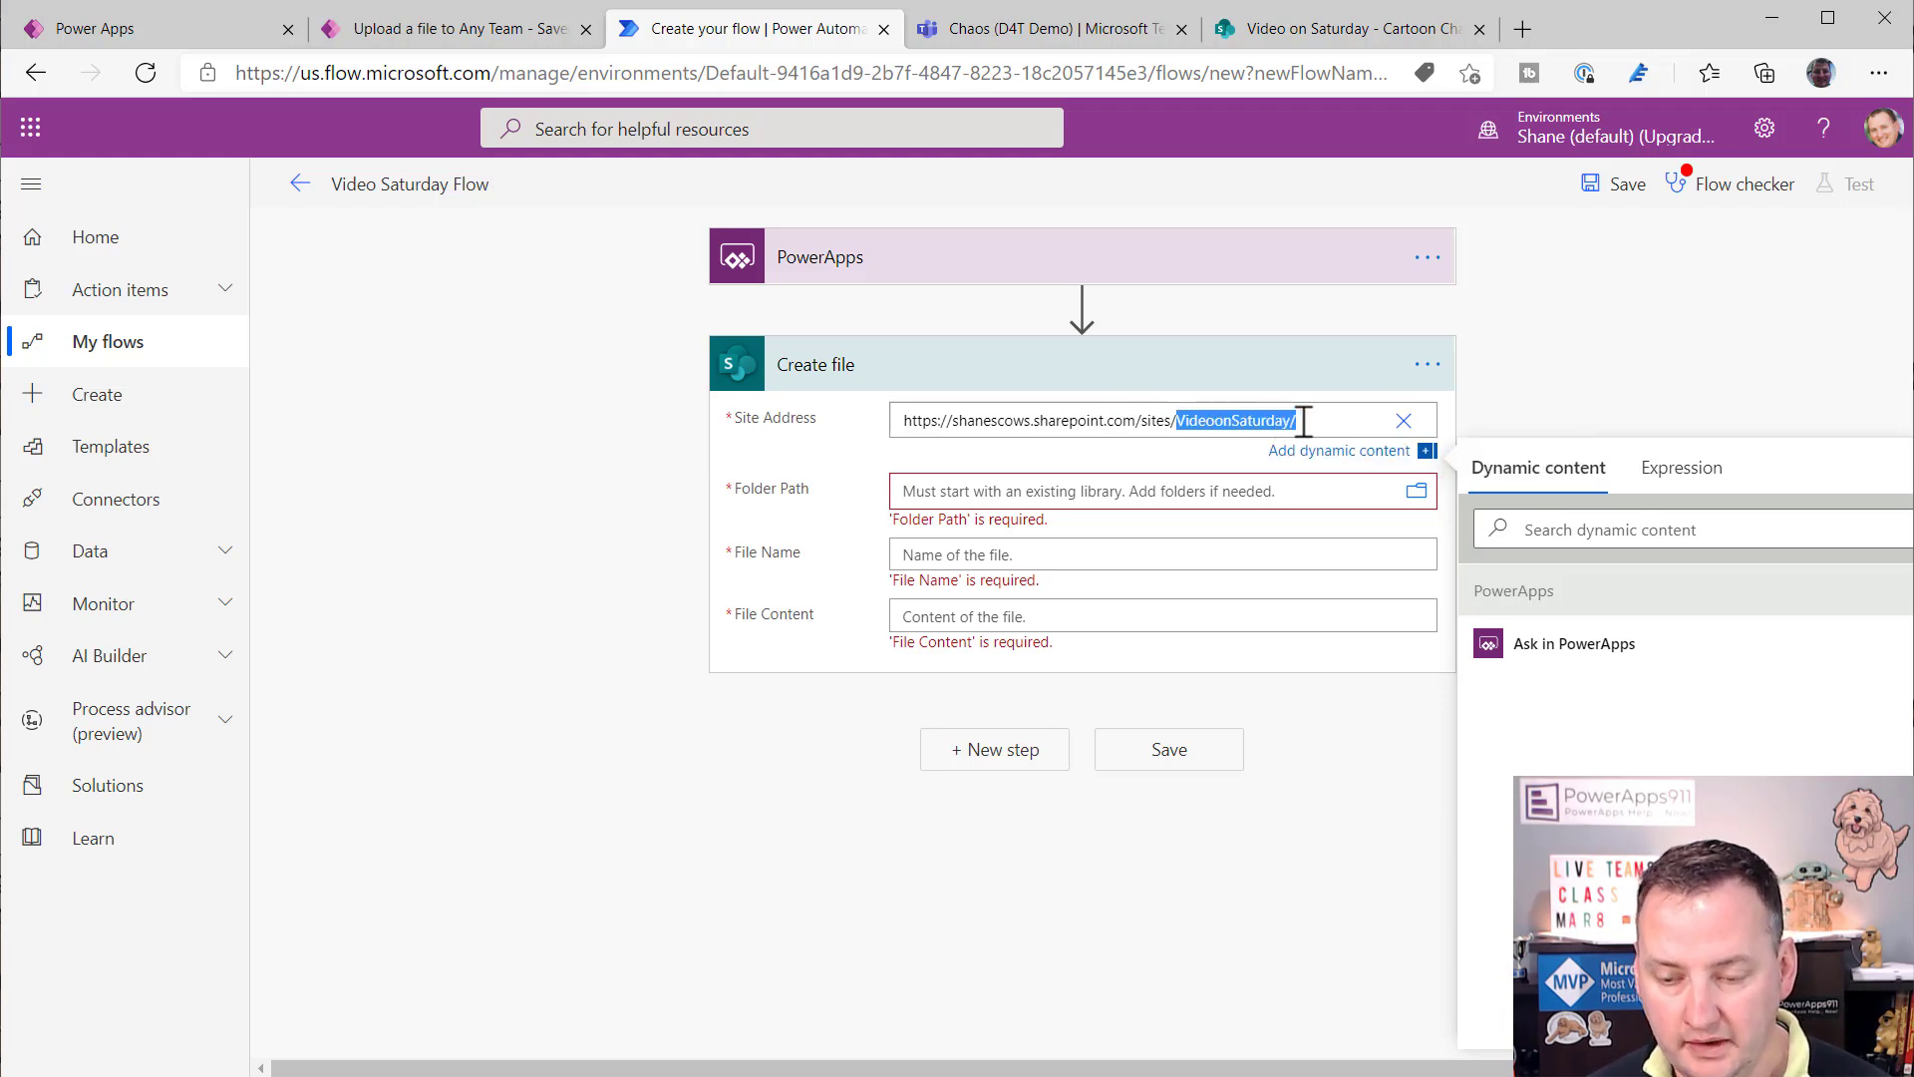
{"action": "left_click", "coordinate": [1323, 425]}
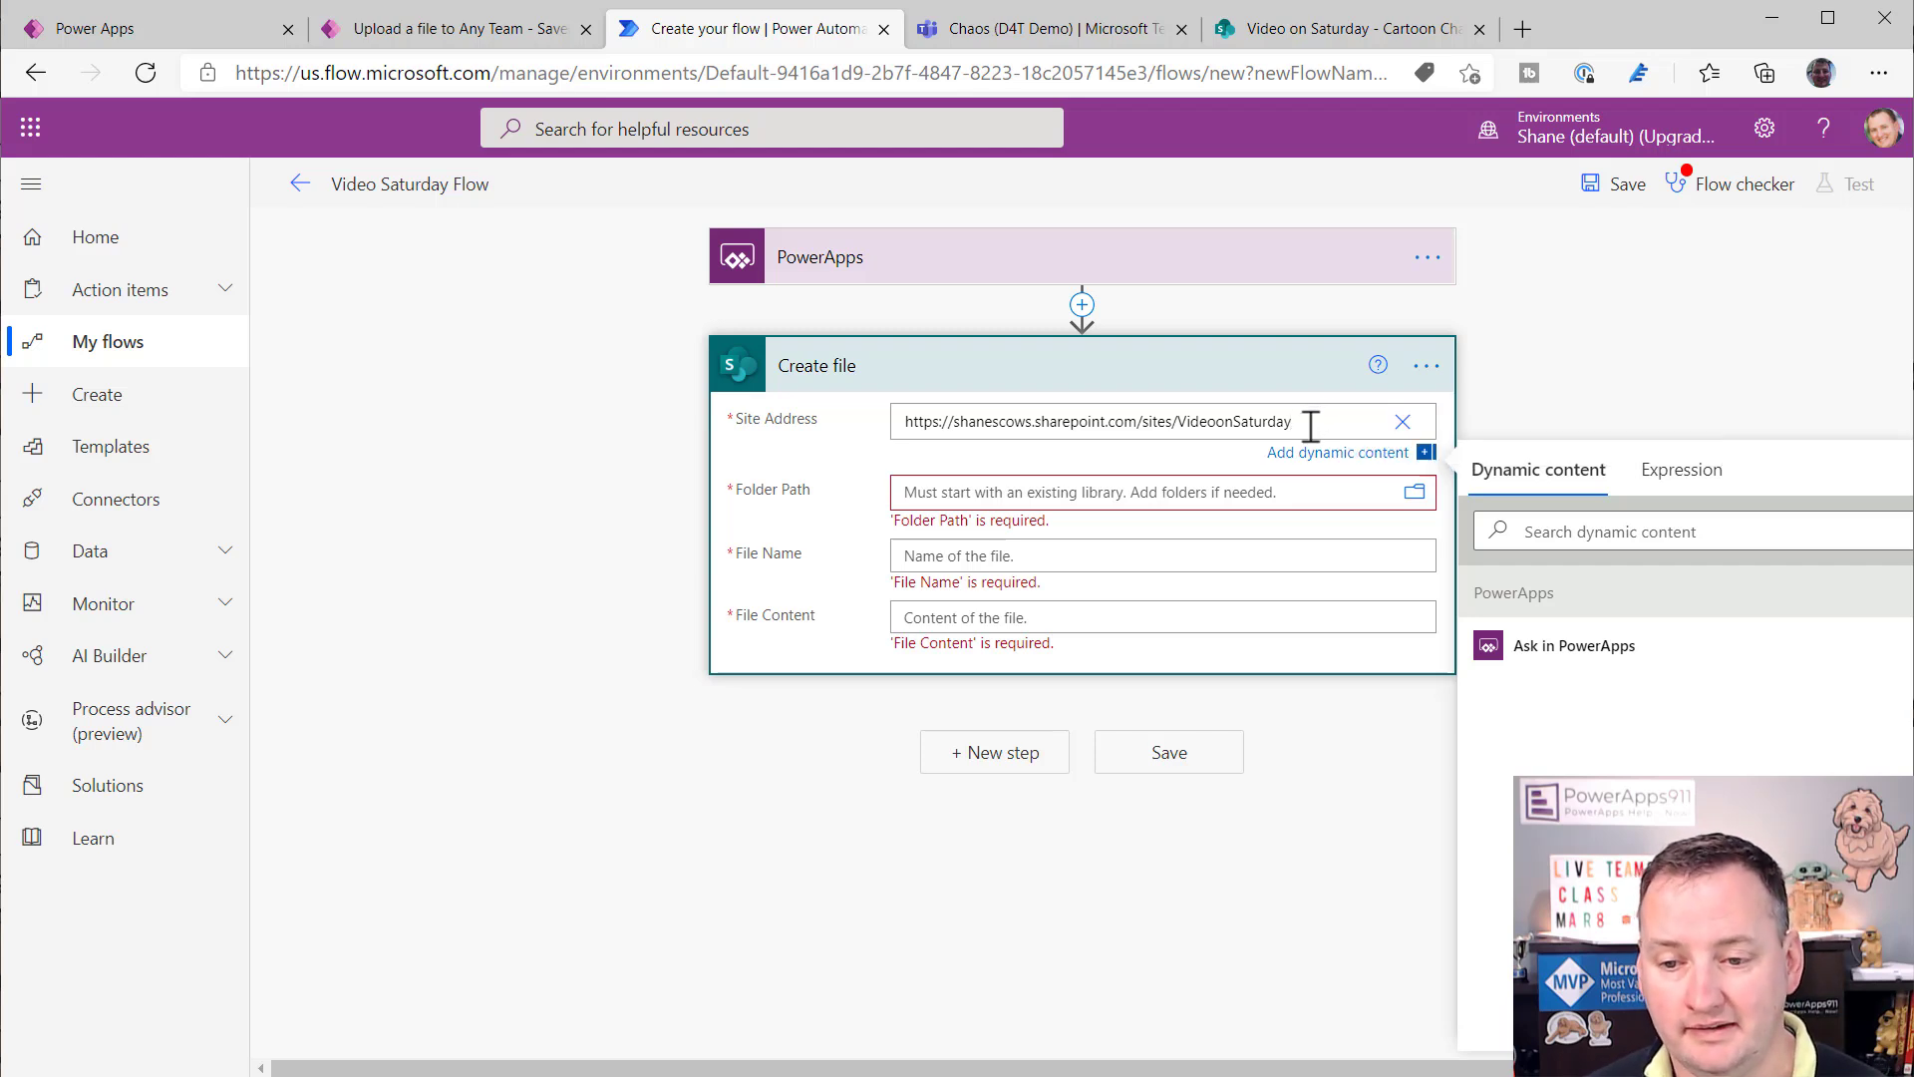
{"action": "left_click_drag", "start_coordinate": [1307, 423], "coordinate": [1200, 431]}
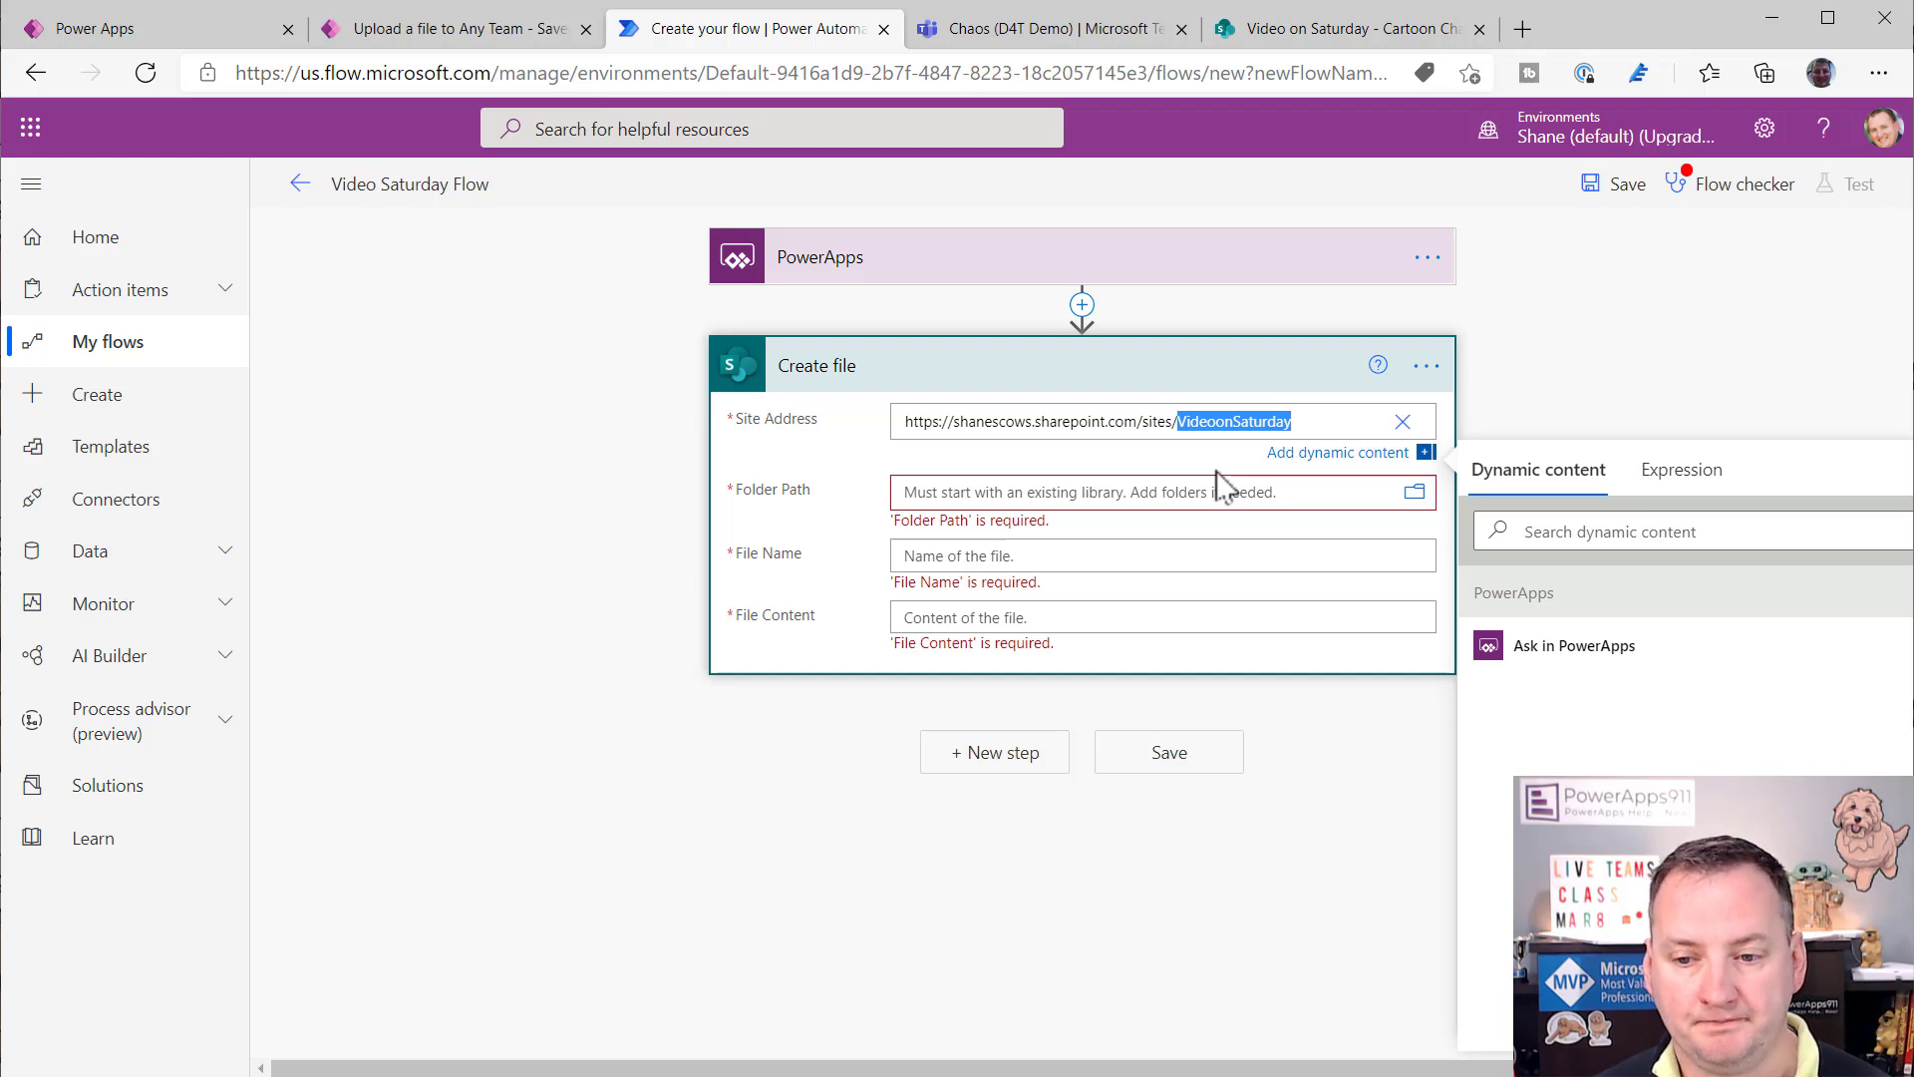
{"action": "key", "text": "BackSpace"}
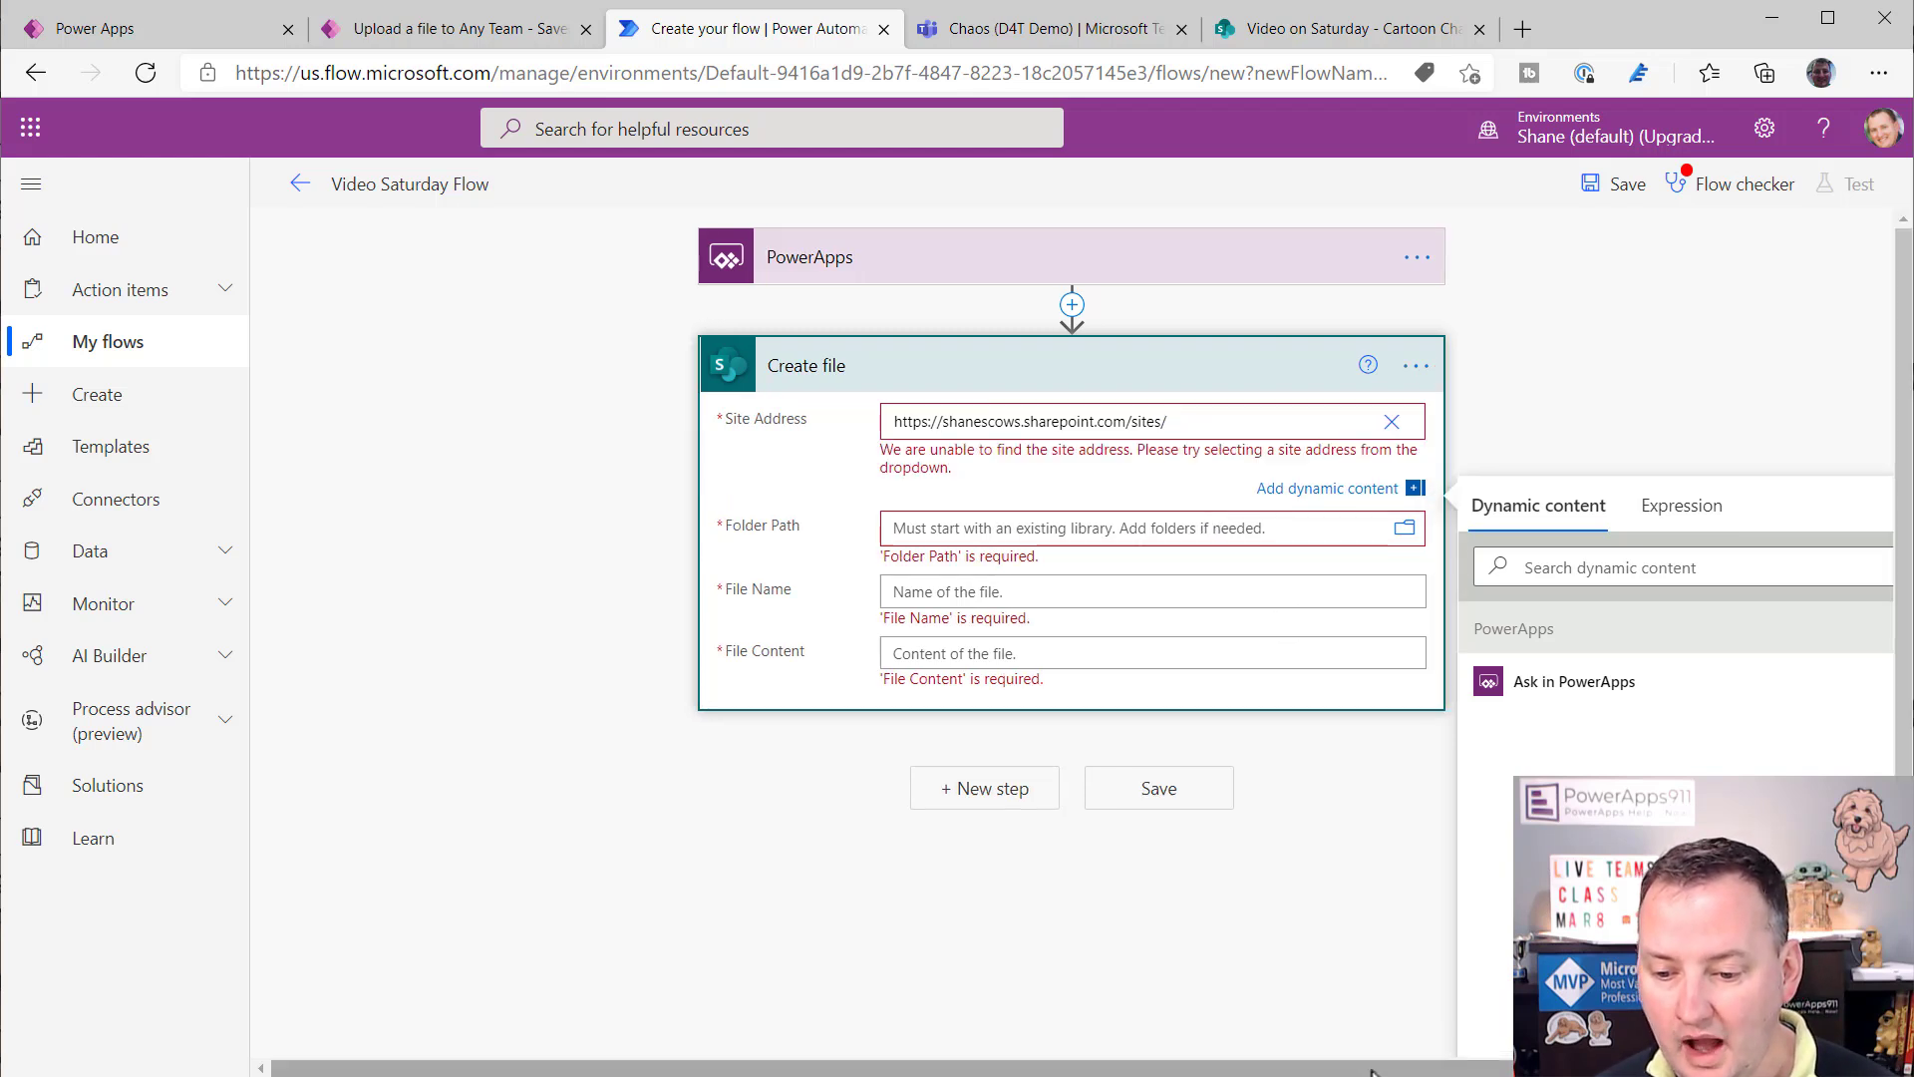
{"action": "left_click", "coordinate": [1578, 649]}
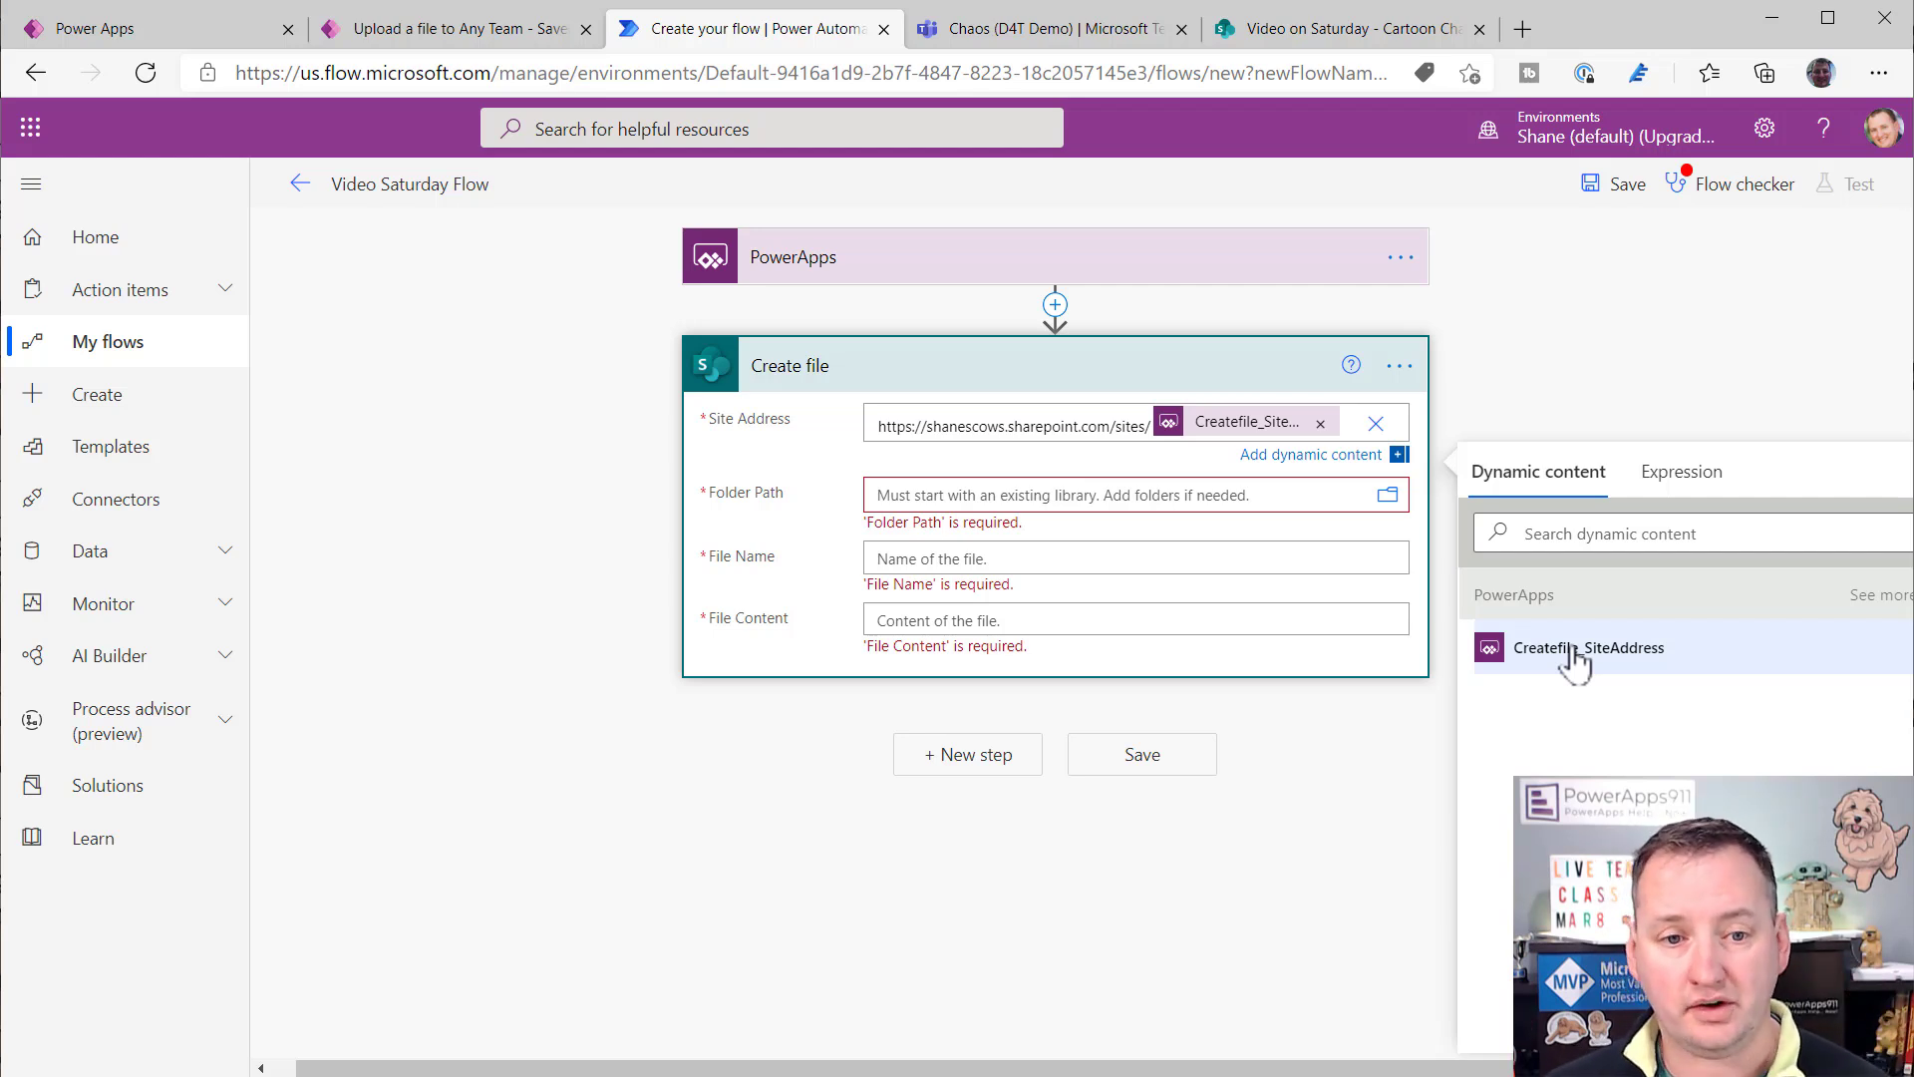
{"action": "left_click", "coordinate": [1416, 29]}
{"action": "left_click_drag", "start_coordinate": [237, 72], "coordinate": [757, 72]}
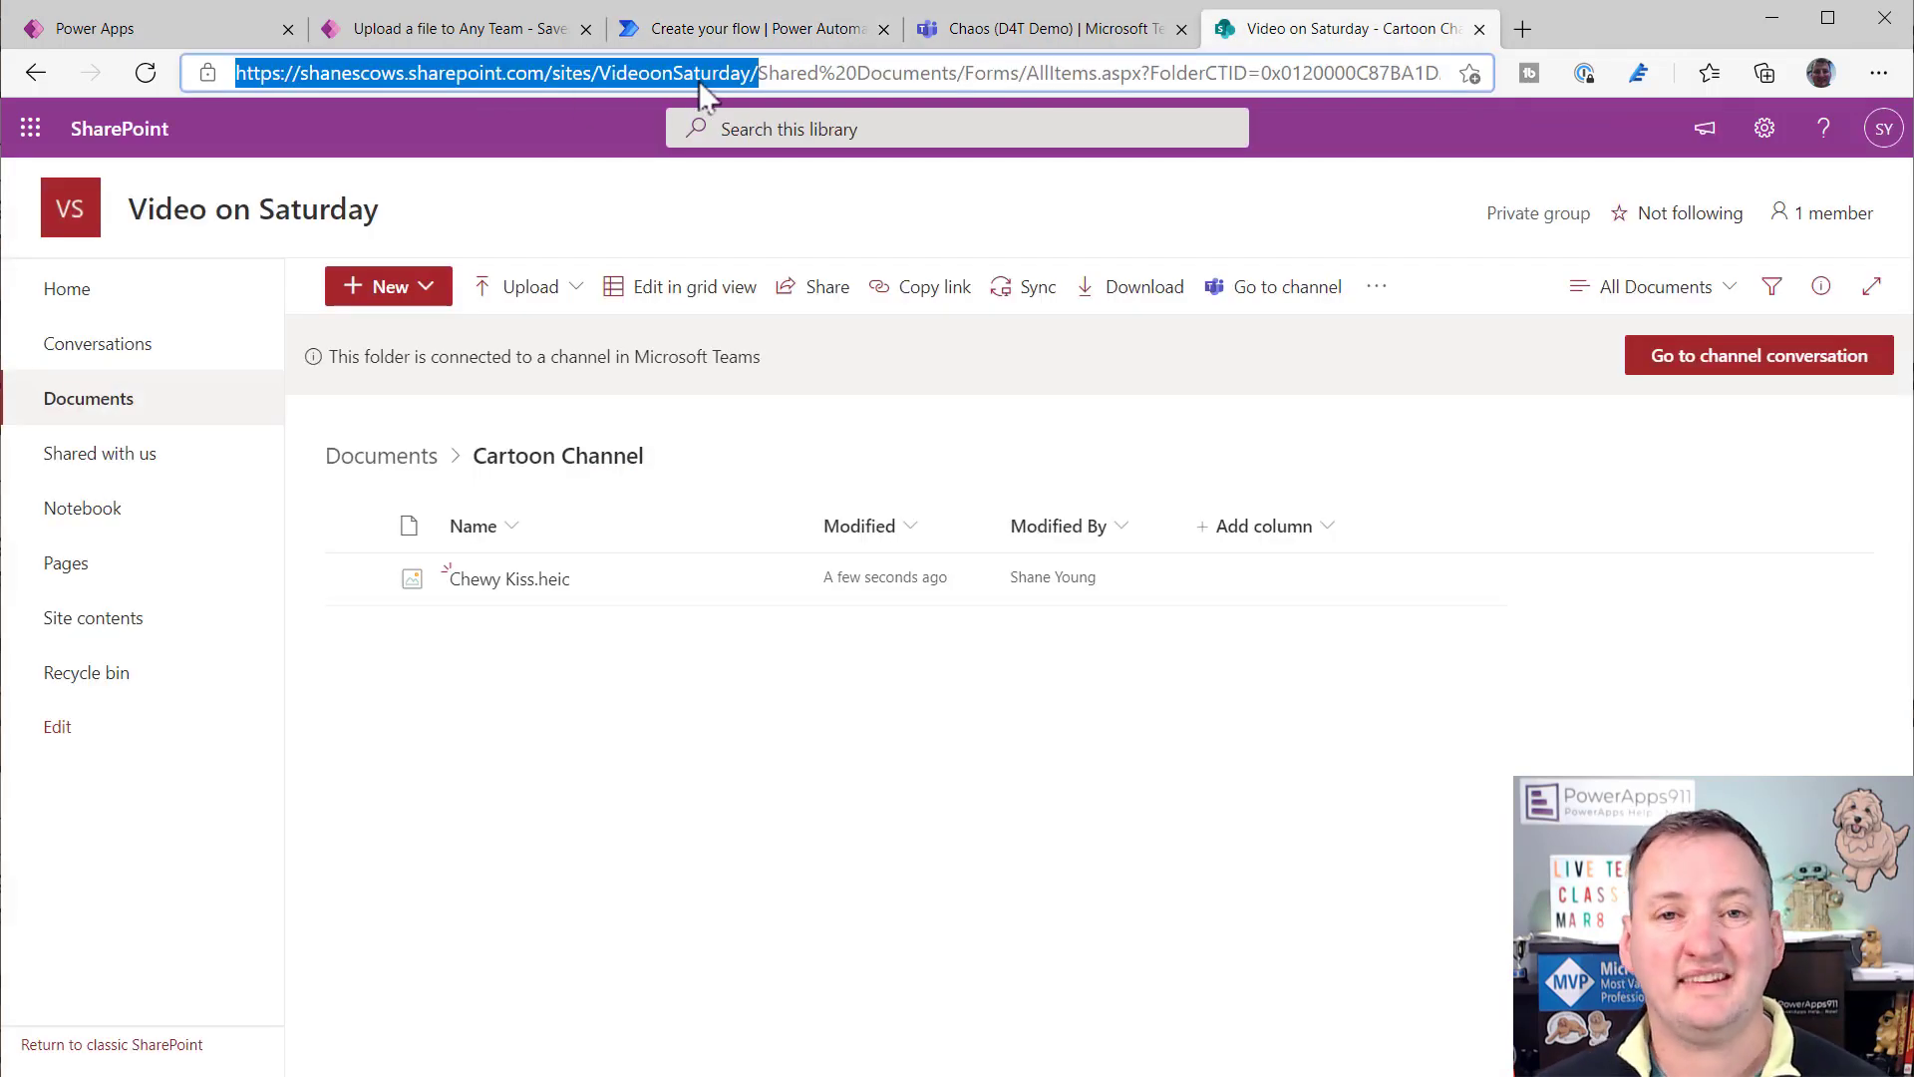
{"action": "left_click", "coordinate": [534, 32]}
{"action": "left_click", "coordinate": [608, 38]}
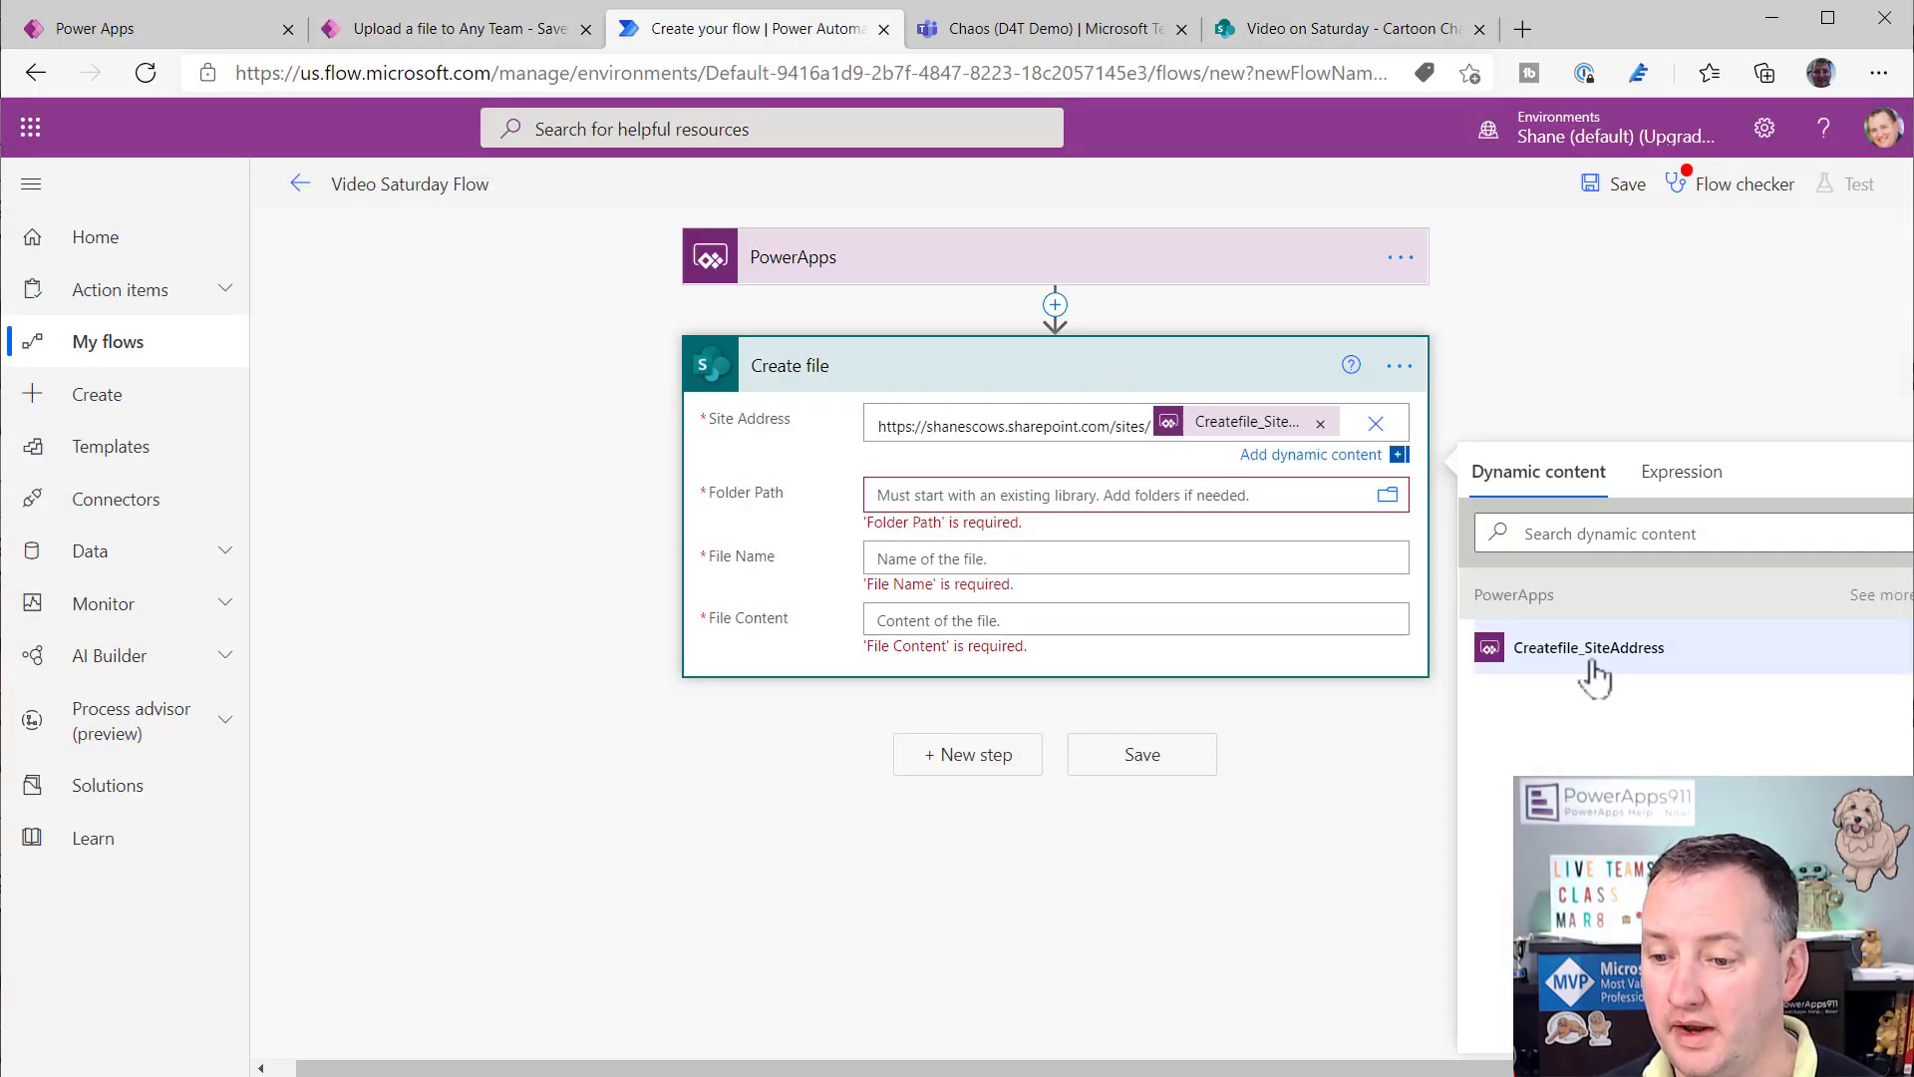
- Set Create file's Folder Path to /Shared Documents/, checking the library name in the SharePoint page's URL after trying the folder picker
{"action": "left_click", "coordinate": [952, 499]}
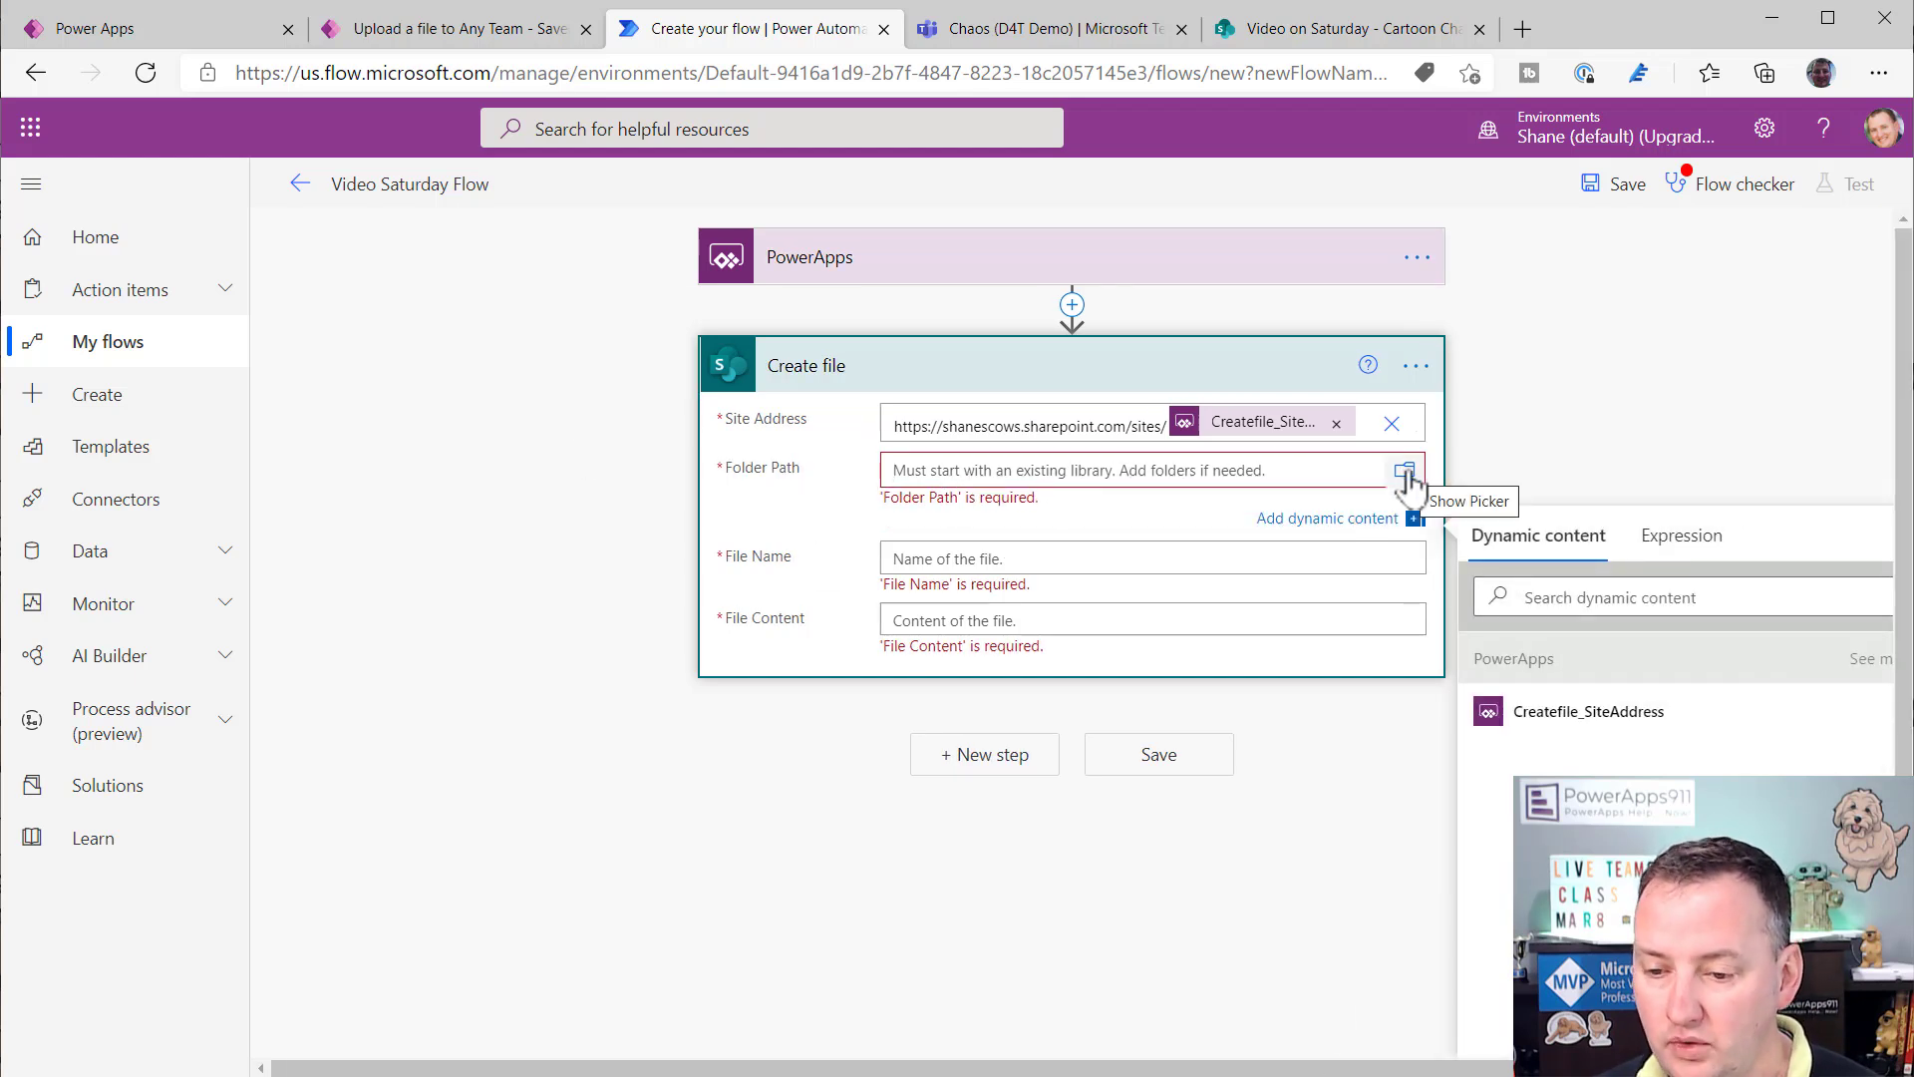
{"action": "left_click", "coordinate": [1406, 471]}
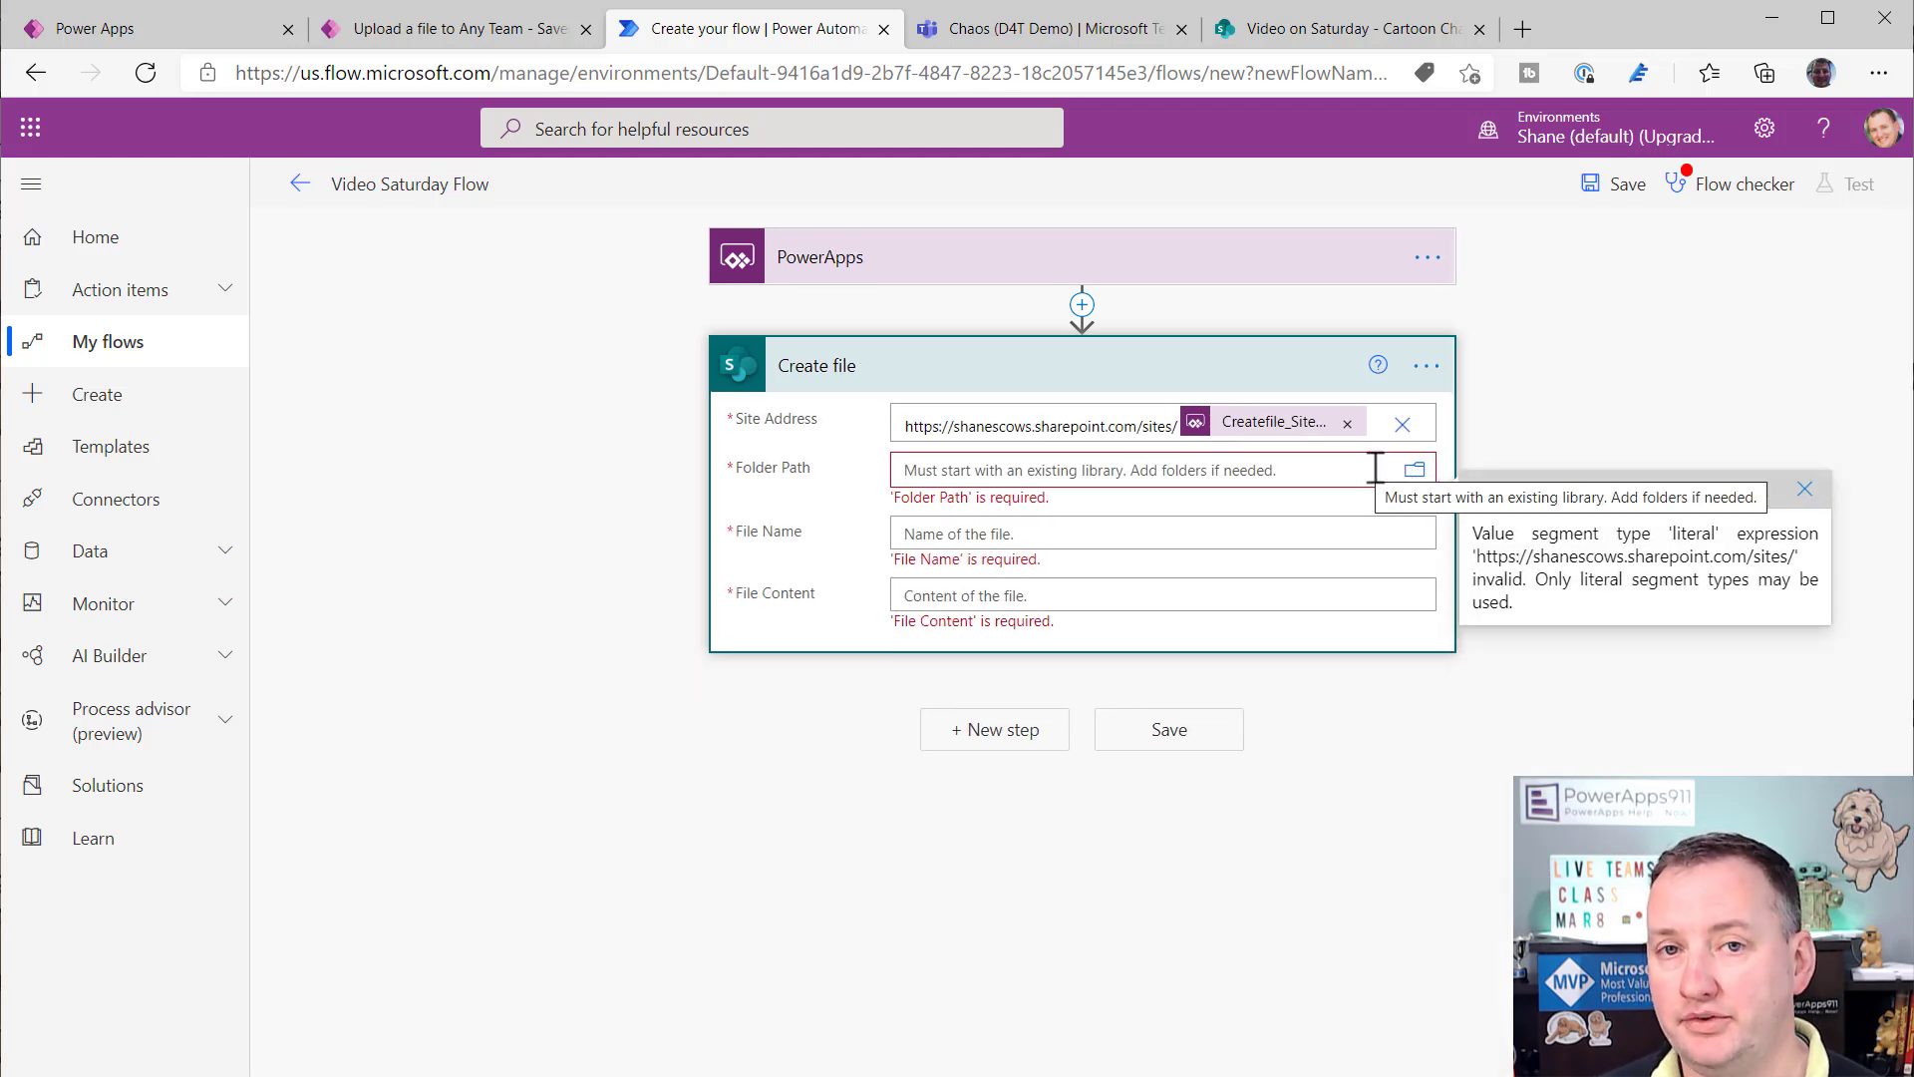
{"action": "left_click", "coordinate": [1013, 473]}
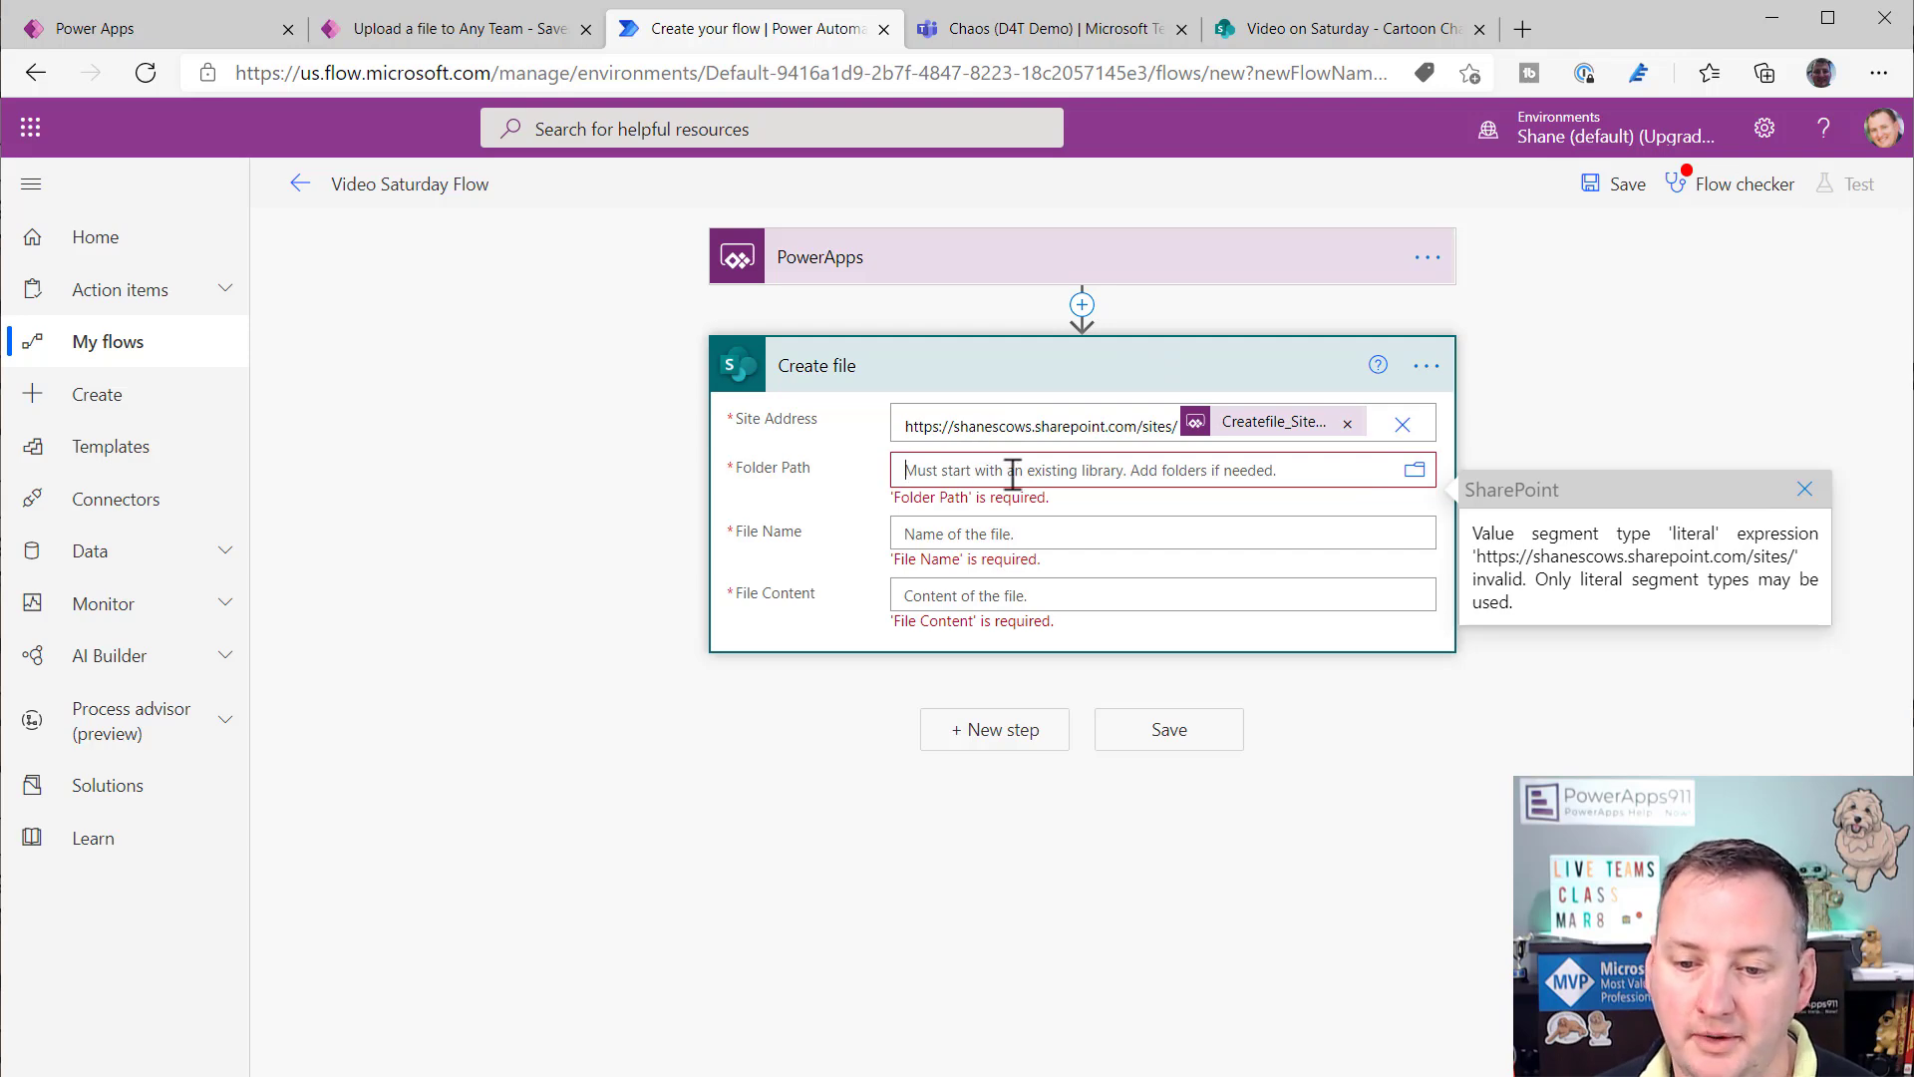
{"action": "type", "text": "/"}
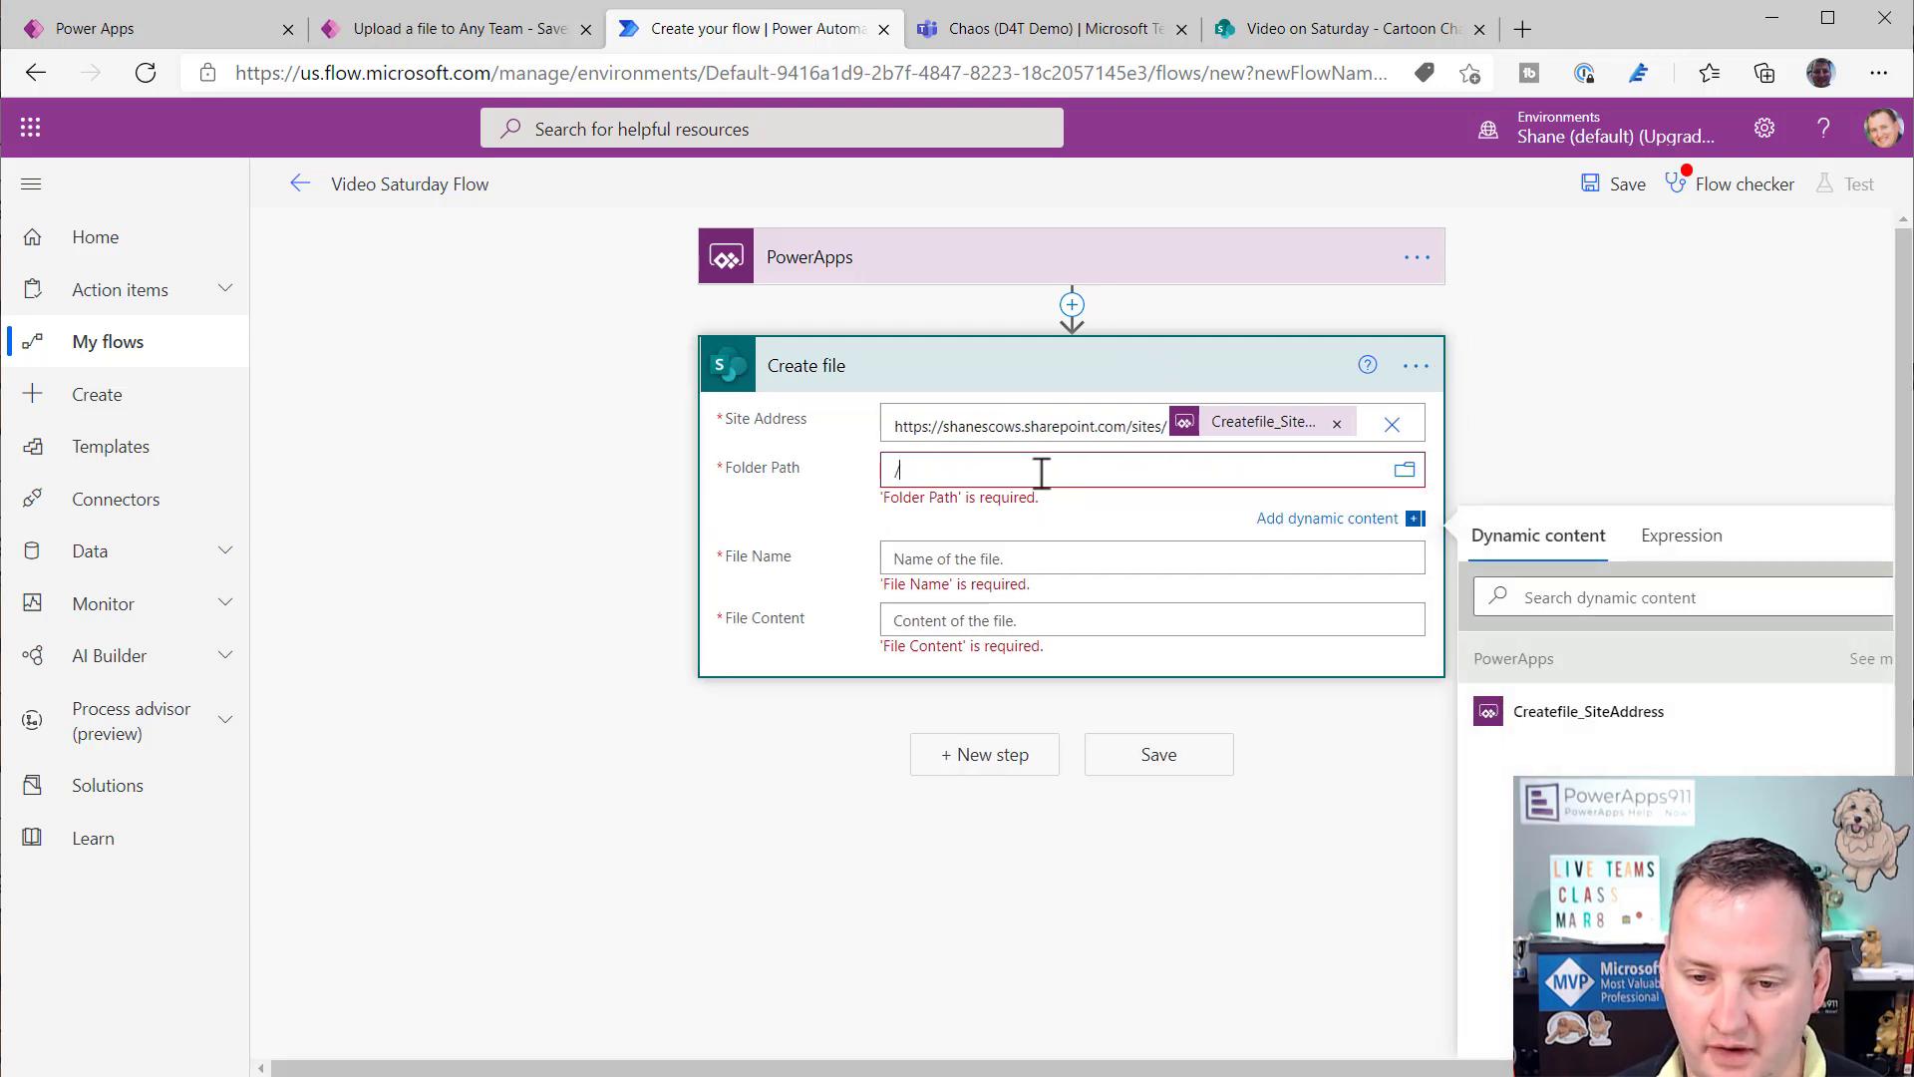
{"action": "left_click", "coordinate": [1318, 32]}
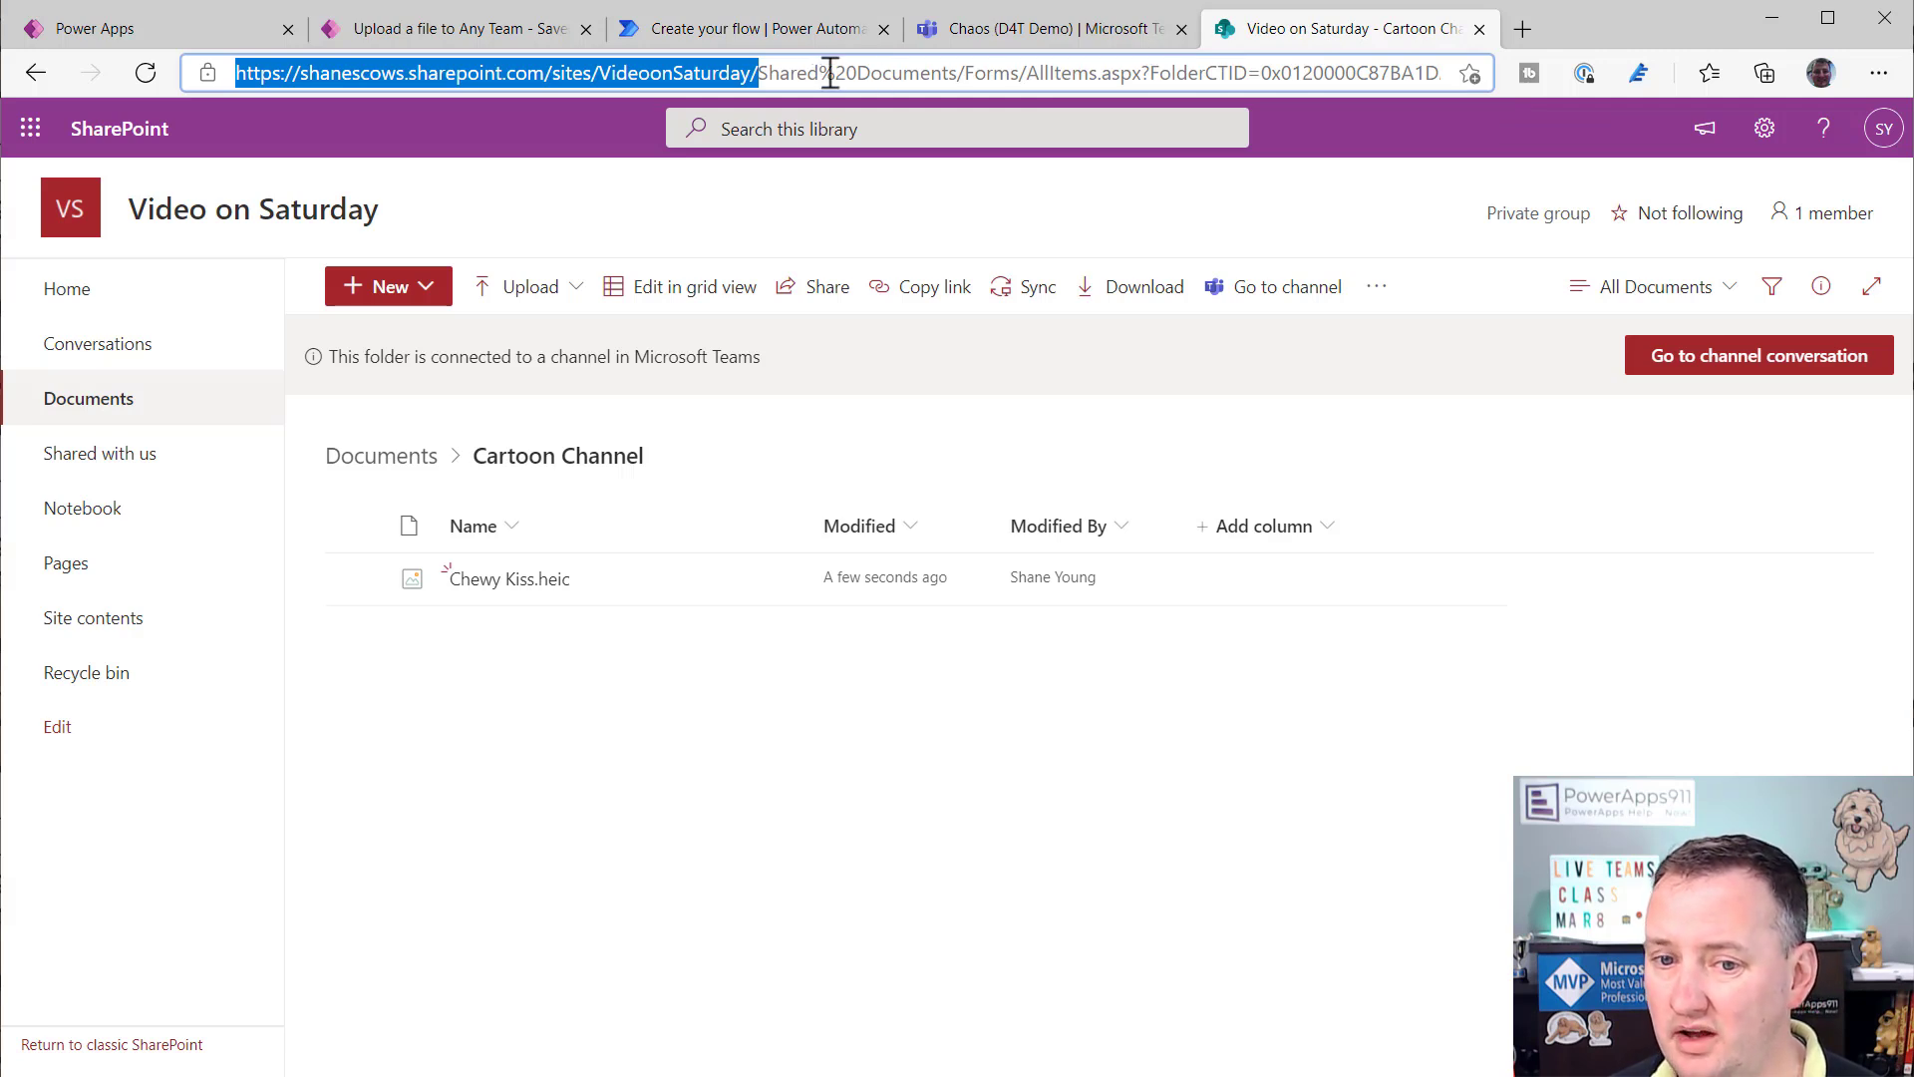
{"action": "left_click_drag", "start_coordinate": [818, 75], "coordinate": [854, 77]}
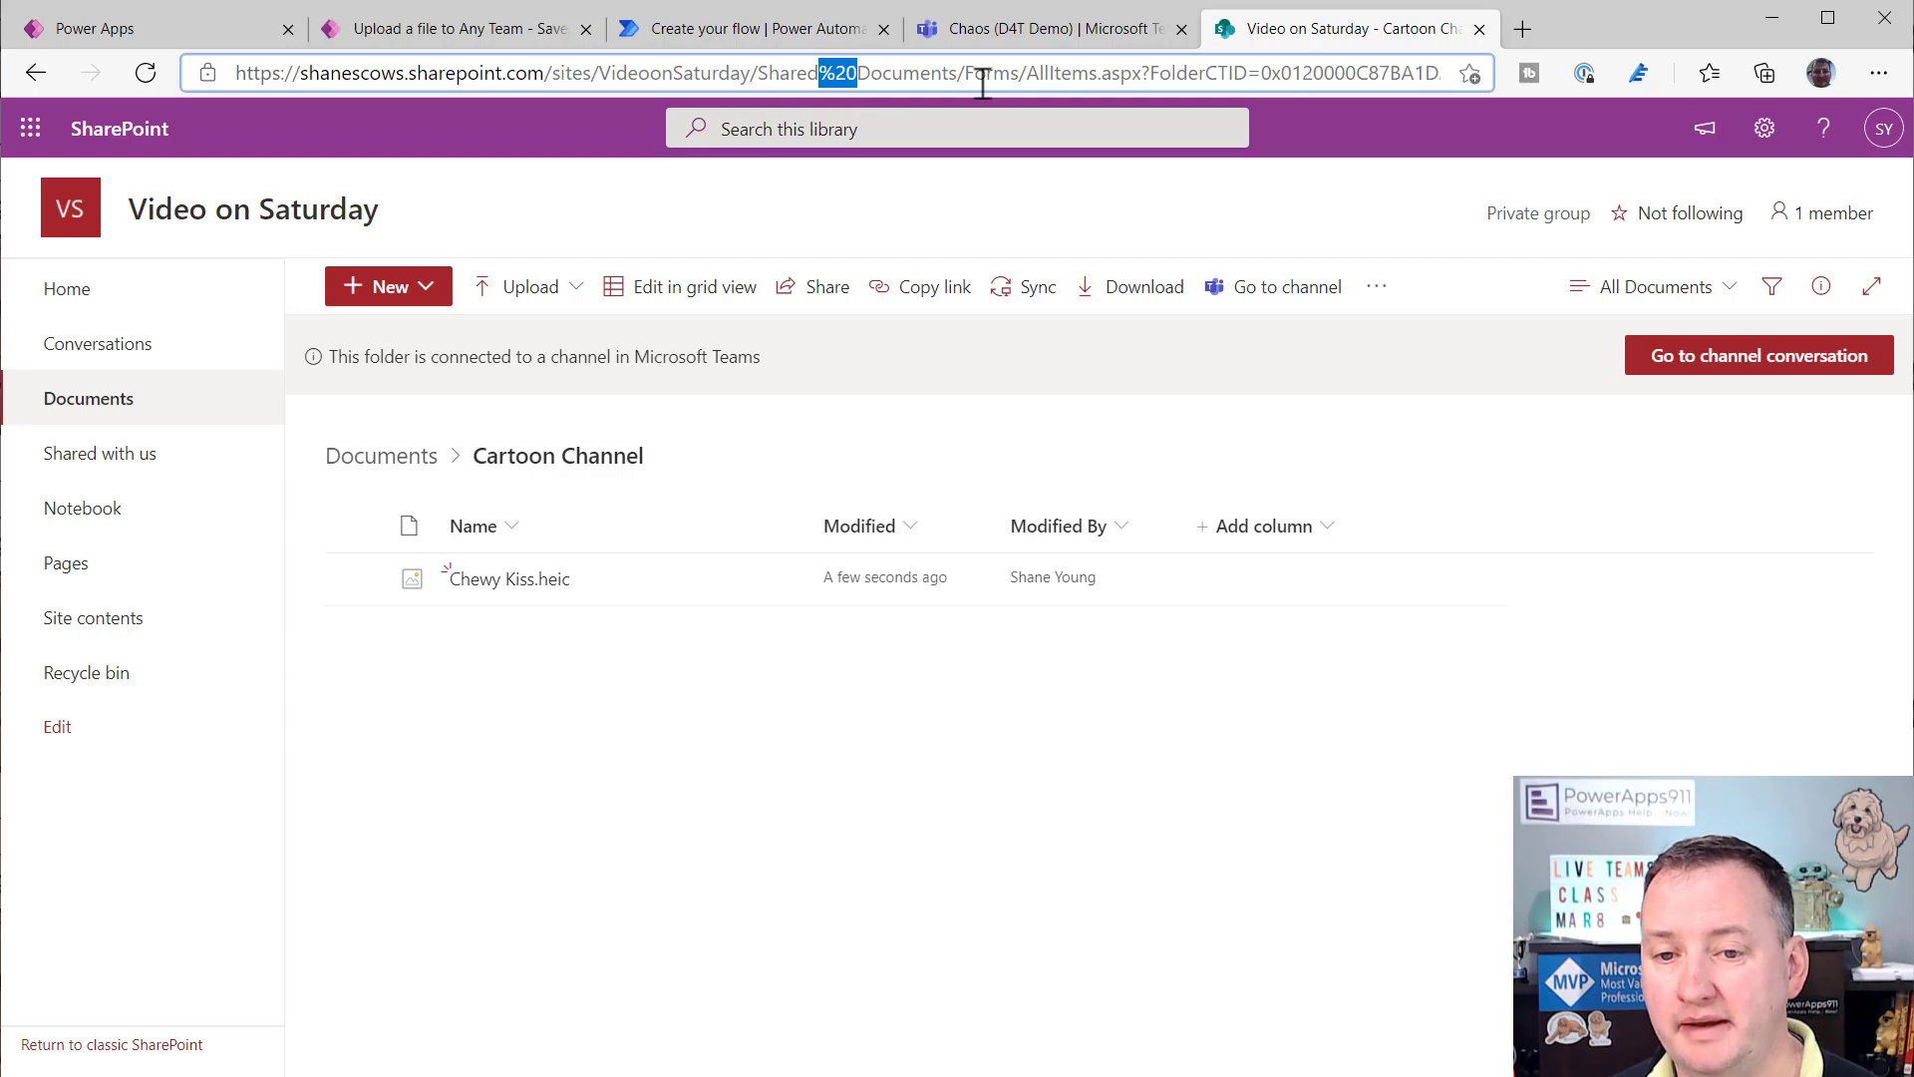
{"action": "left_click", "coordinate": [758, 33]}
{"action": "type", "text": "Shared Documents/"}
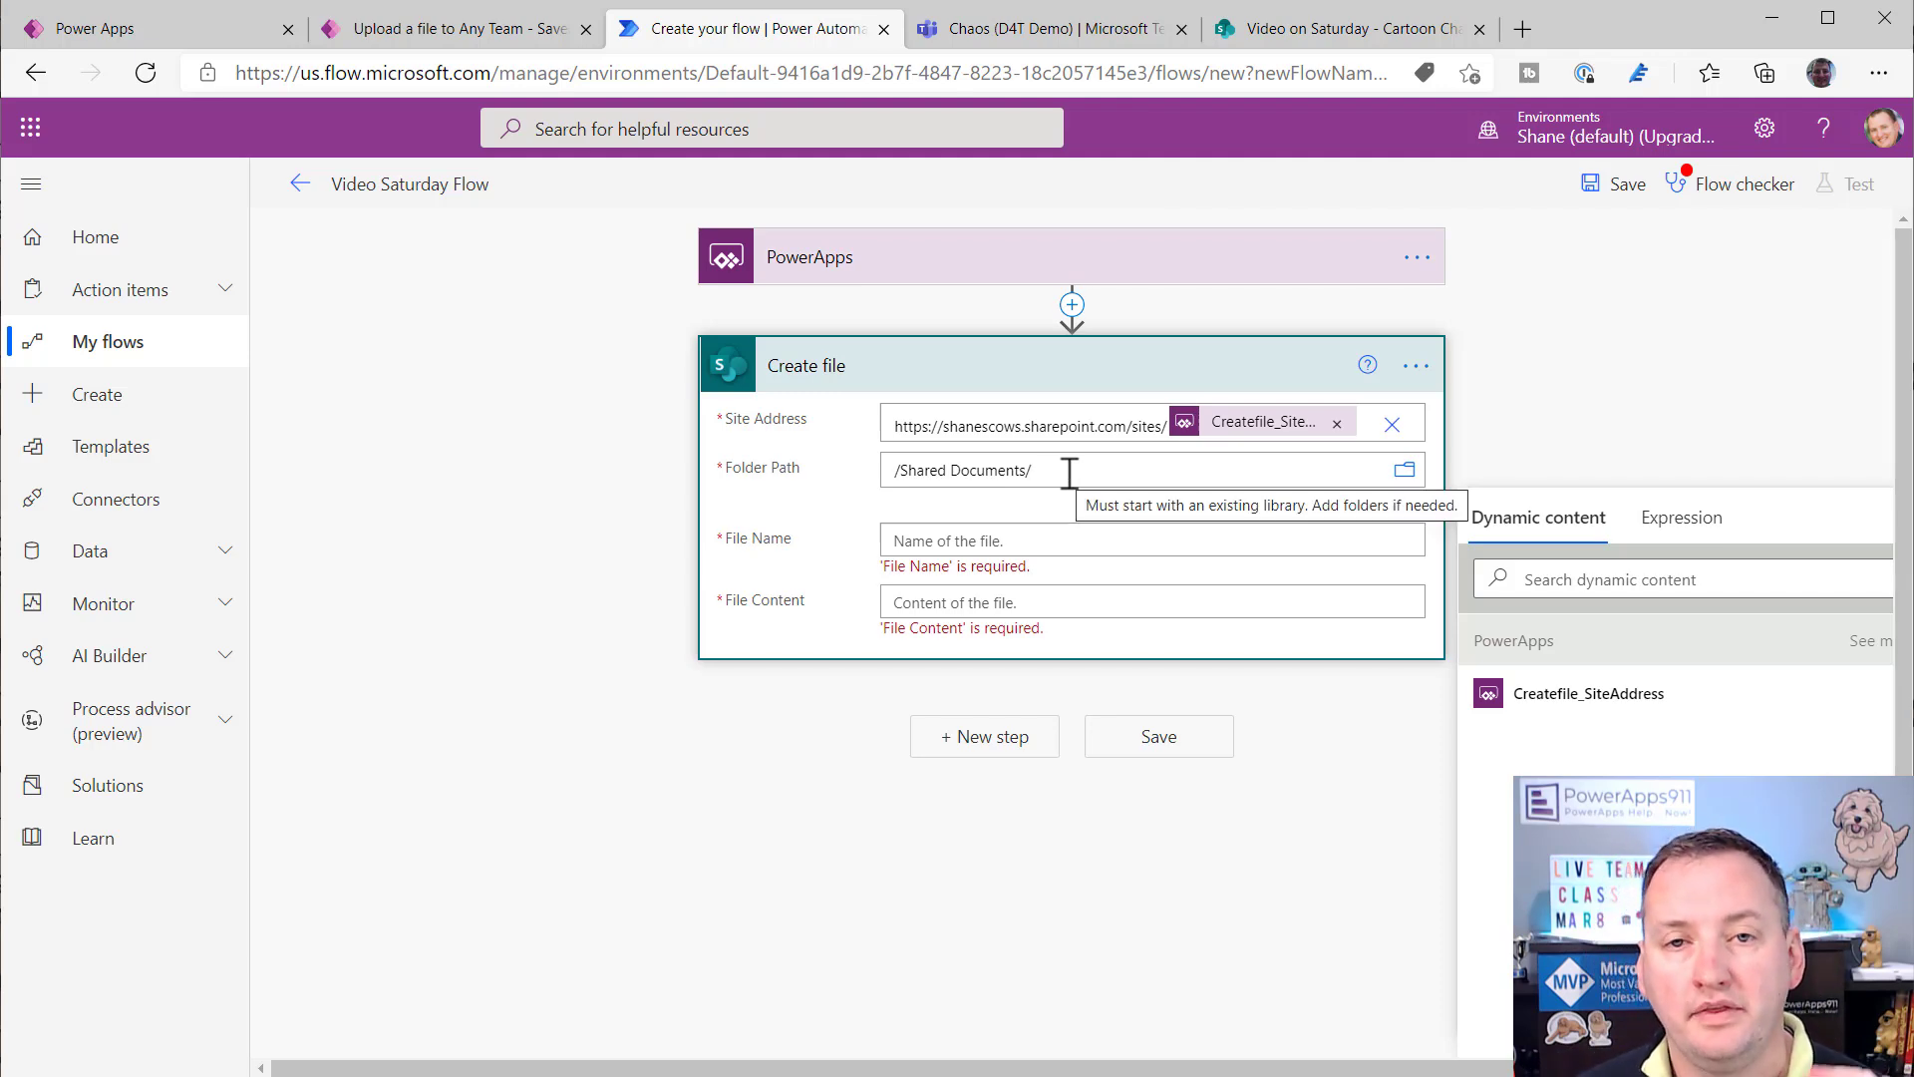
- Examine the channel folders at the root of the Video on Saturday site's Documents library and return to the flow
{"action": "left_click", "coordinate": [1303, 32]}
{"action": "left_click", "coordinate": [387, 459]}
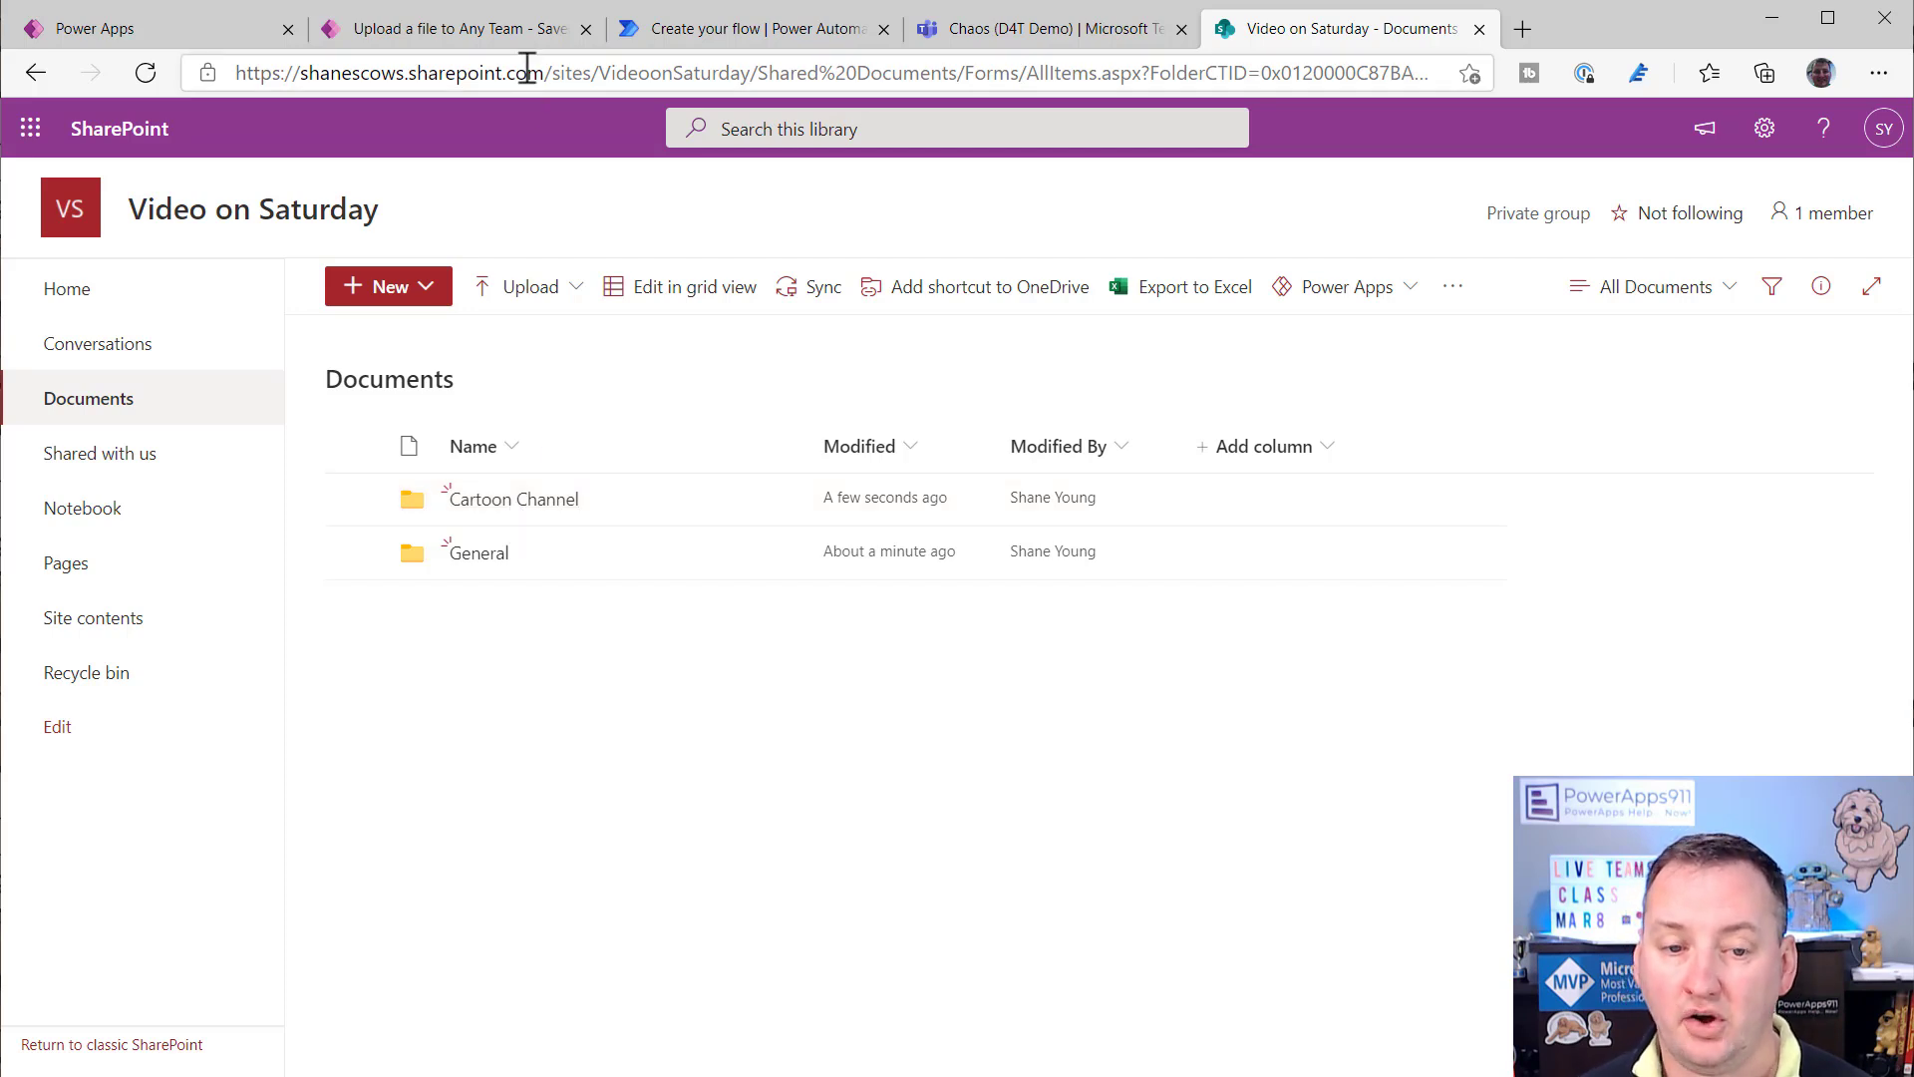
{"action": "left_click", "coordinate": [709, 35]}
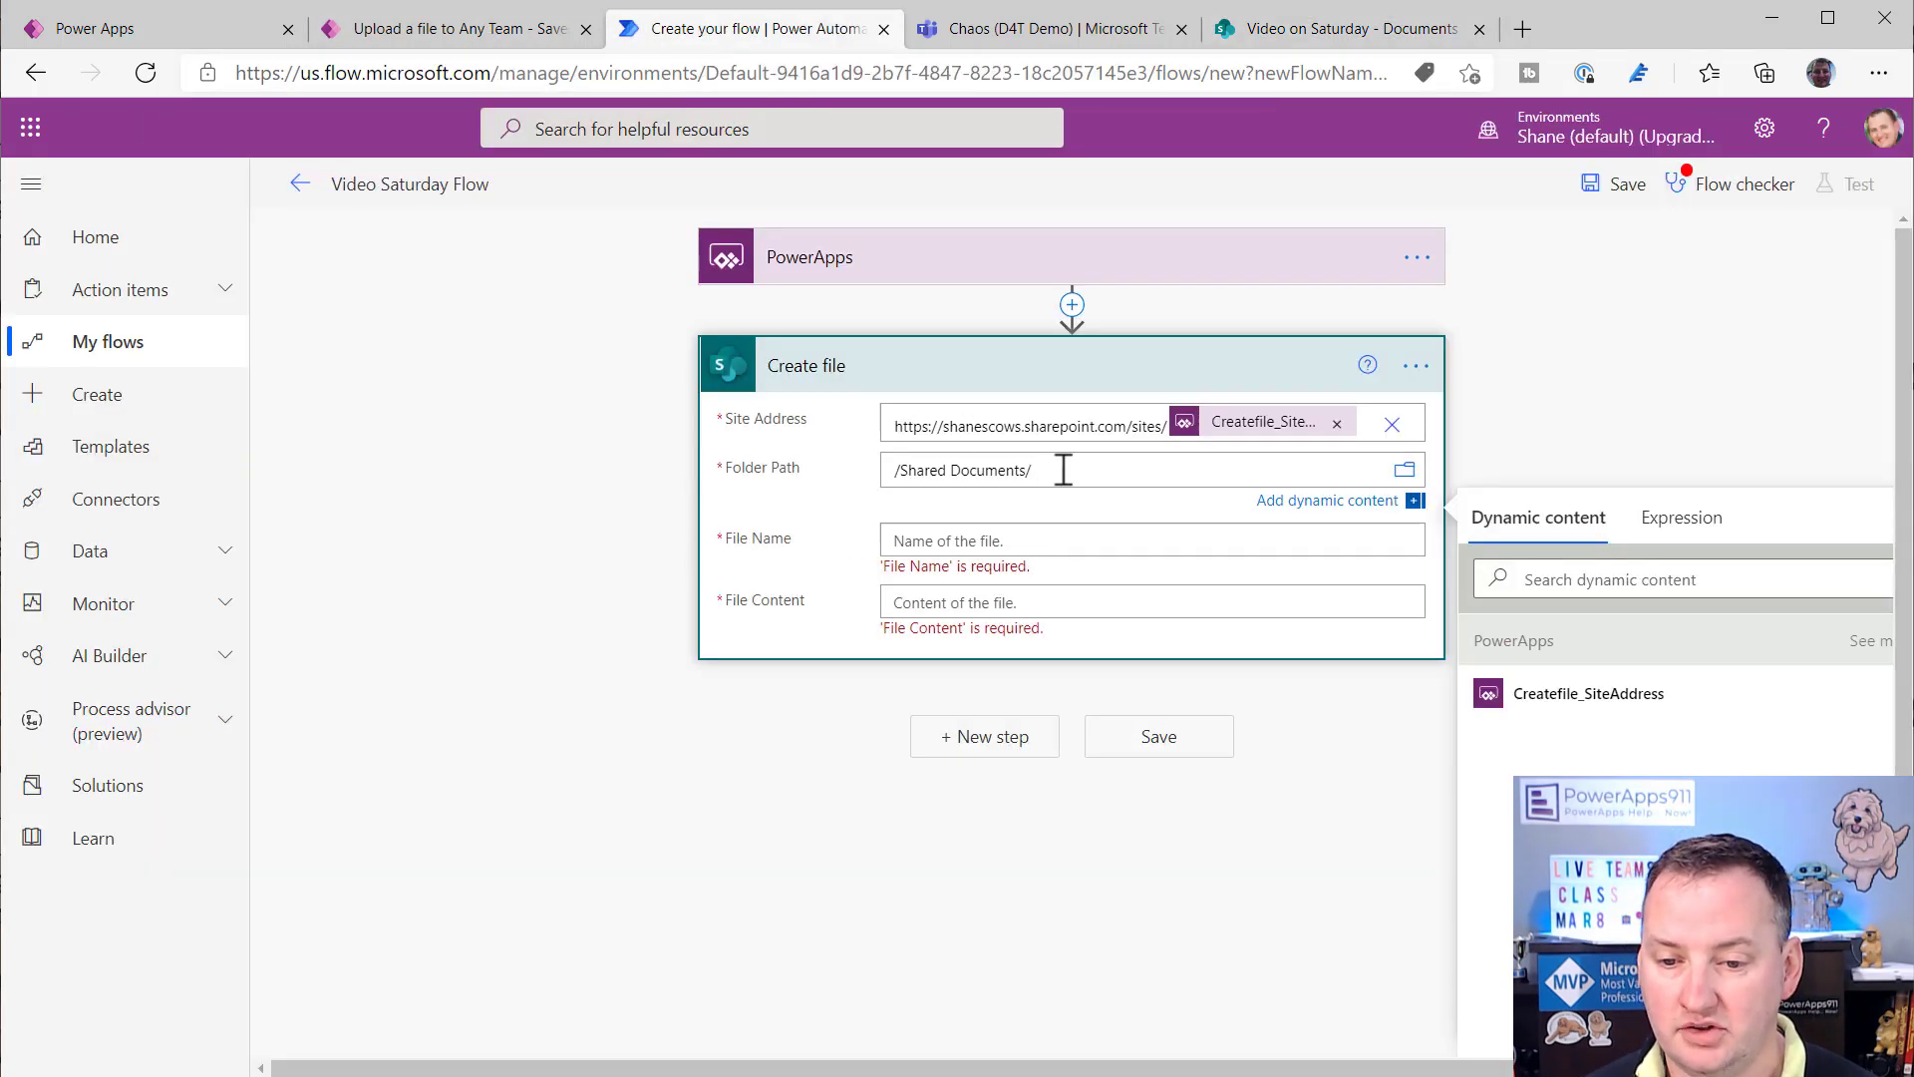
- Append an Ask in PowerApps parameter after /Shared Documents/ in Create file's Folder Path
{"action": "left_click_drag", "start_coordinate": [1605, 1068], "coordinate": [1665, 1068]}
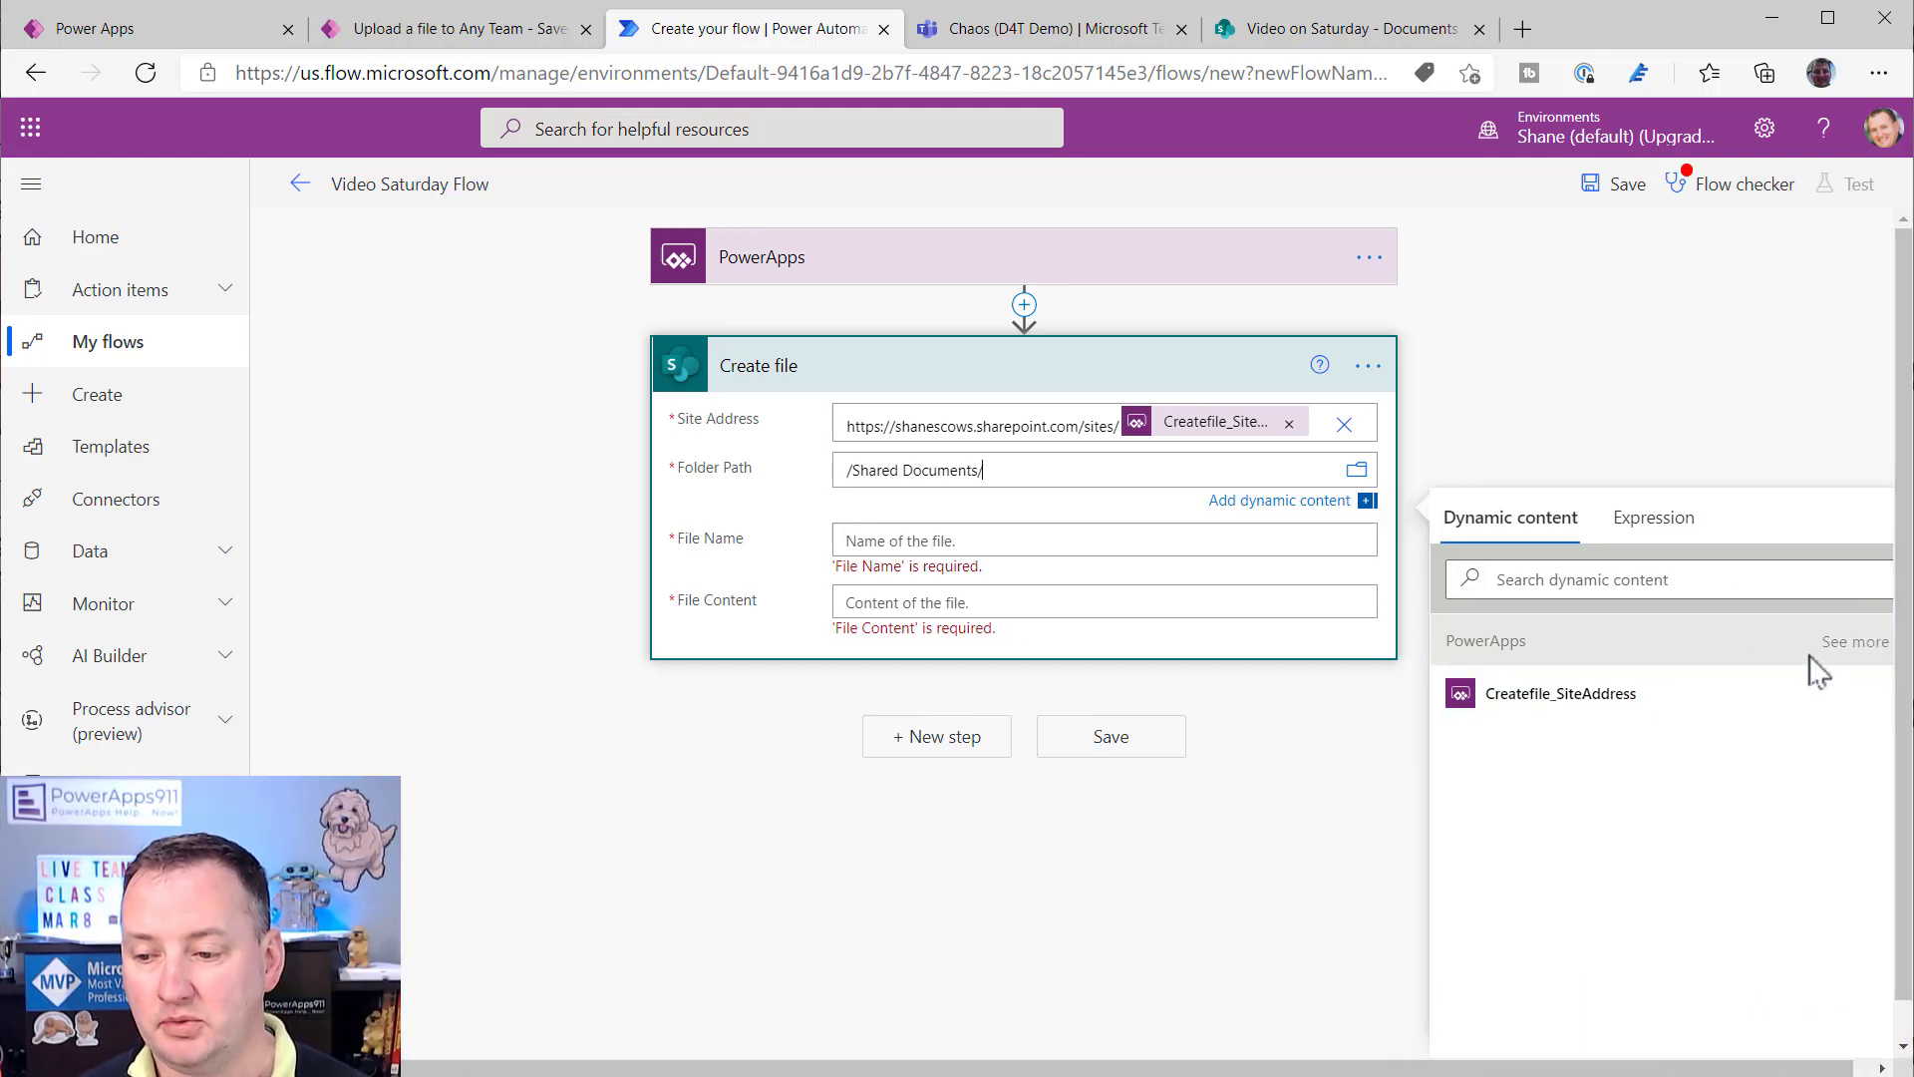
{"action": "left_click_drag", "start_coordinate": [1617, 1068], "coordinate": [1644, 1068]}
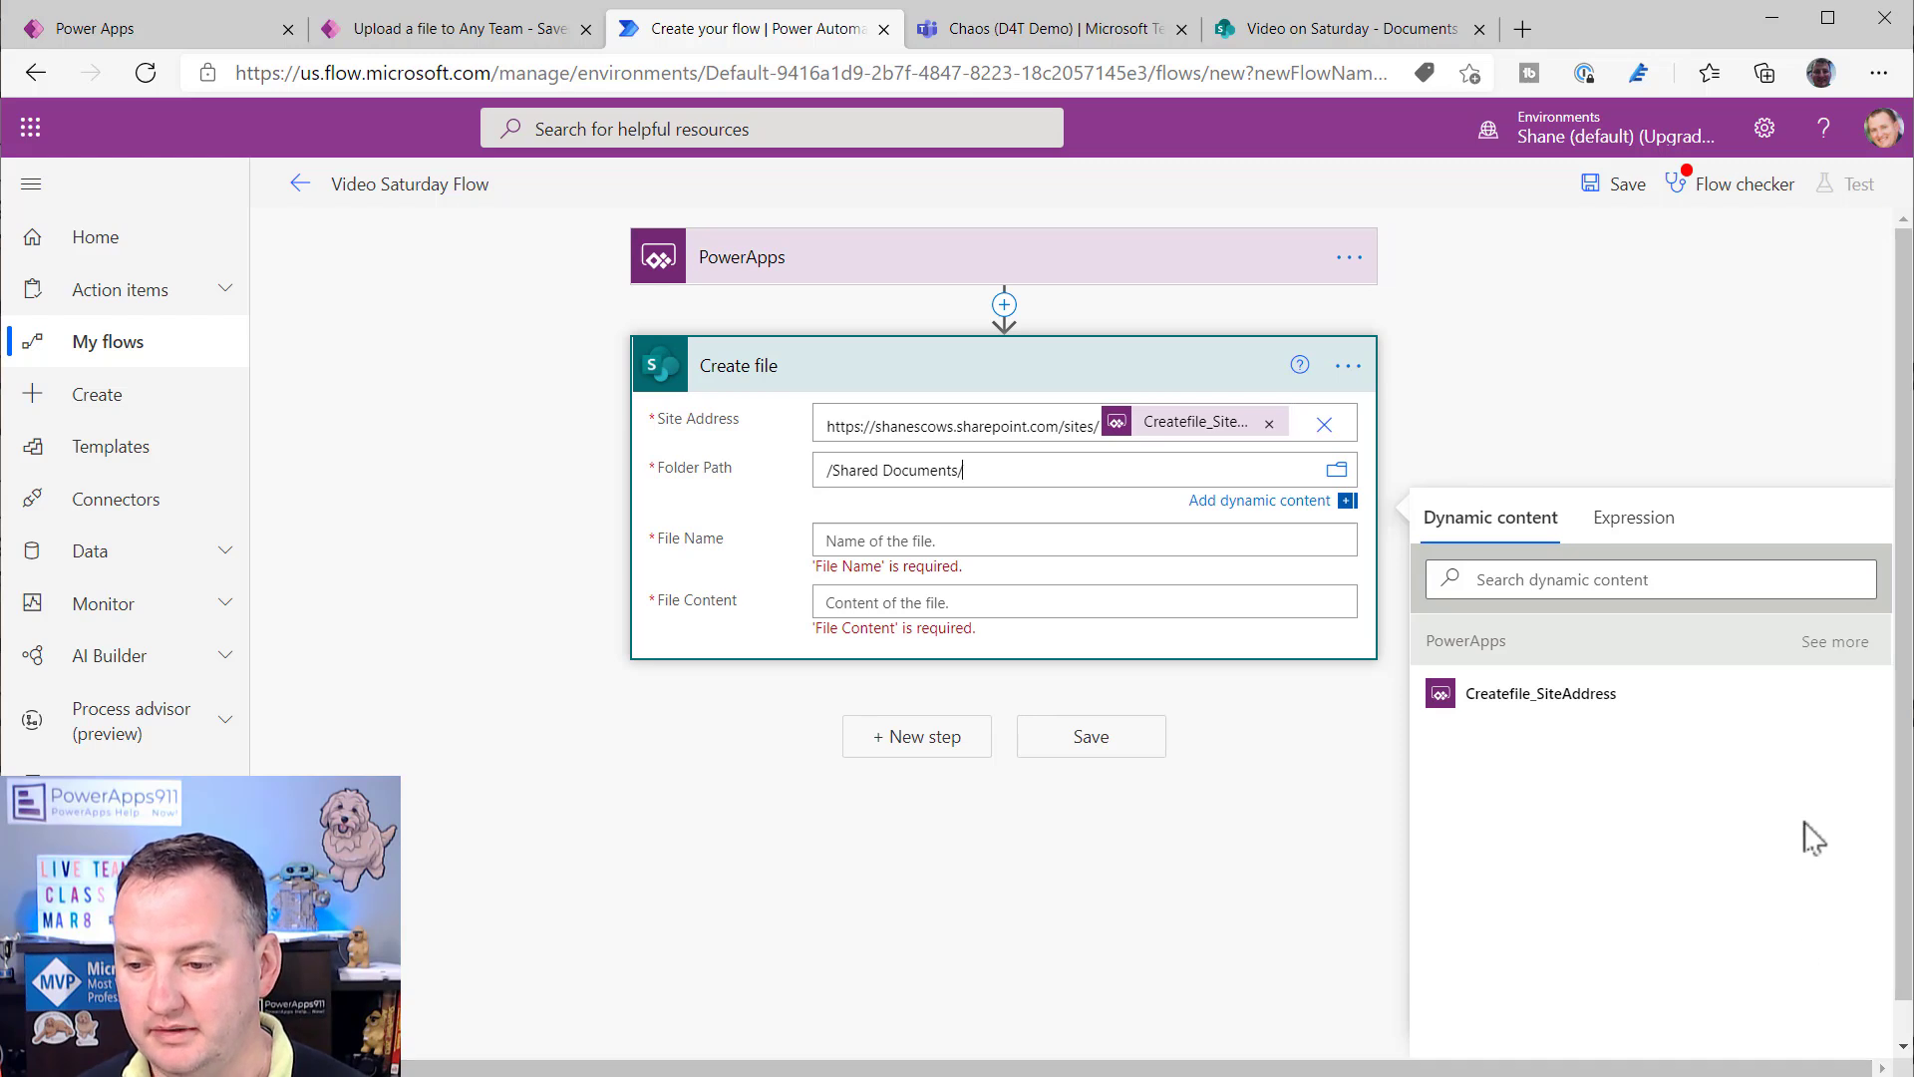
{"action": "left_click", "coordinate": [1828, 646]}
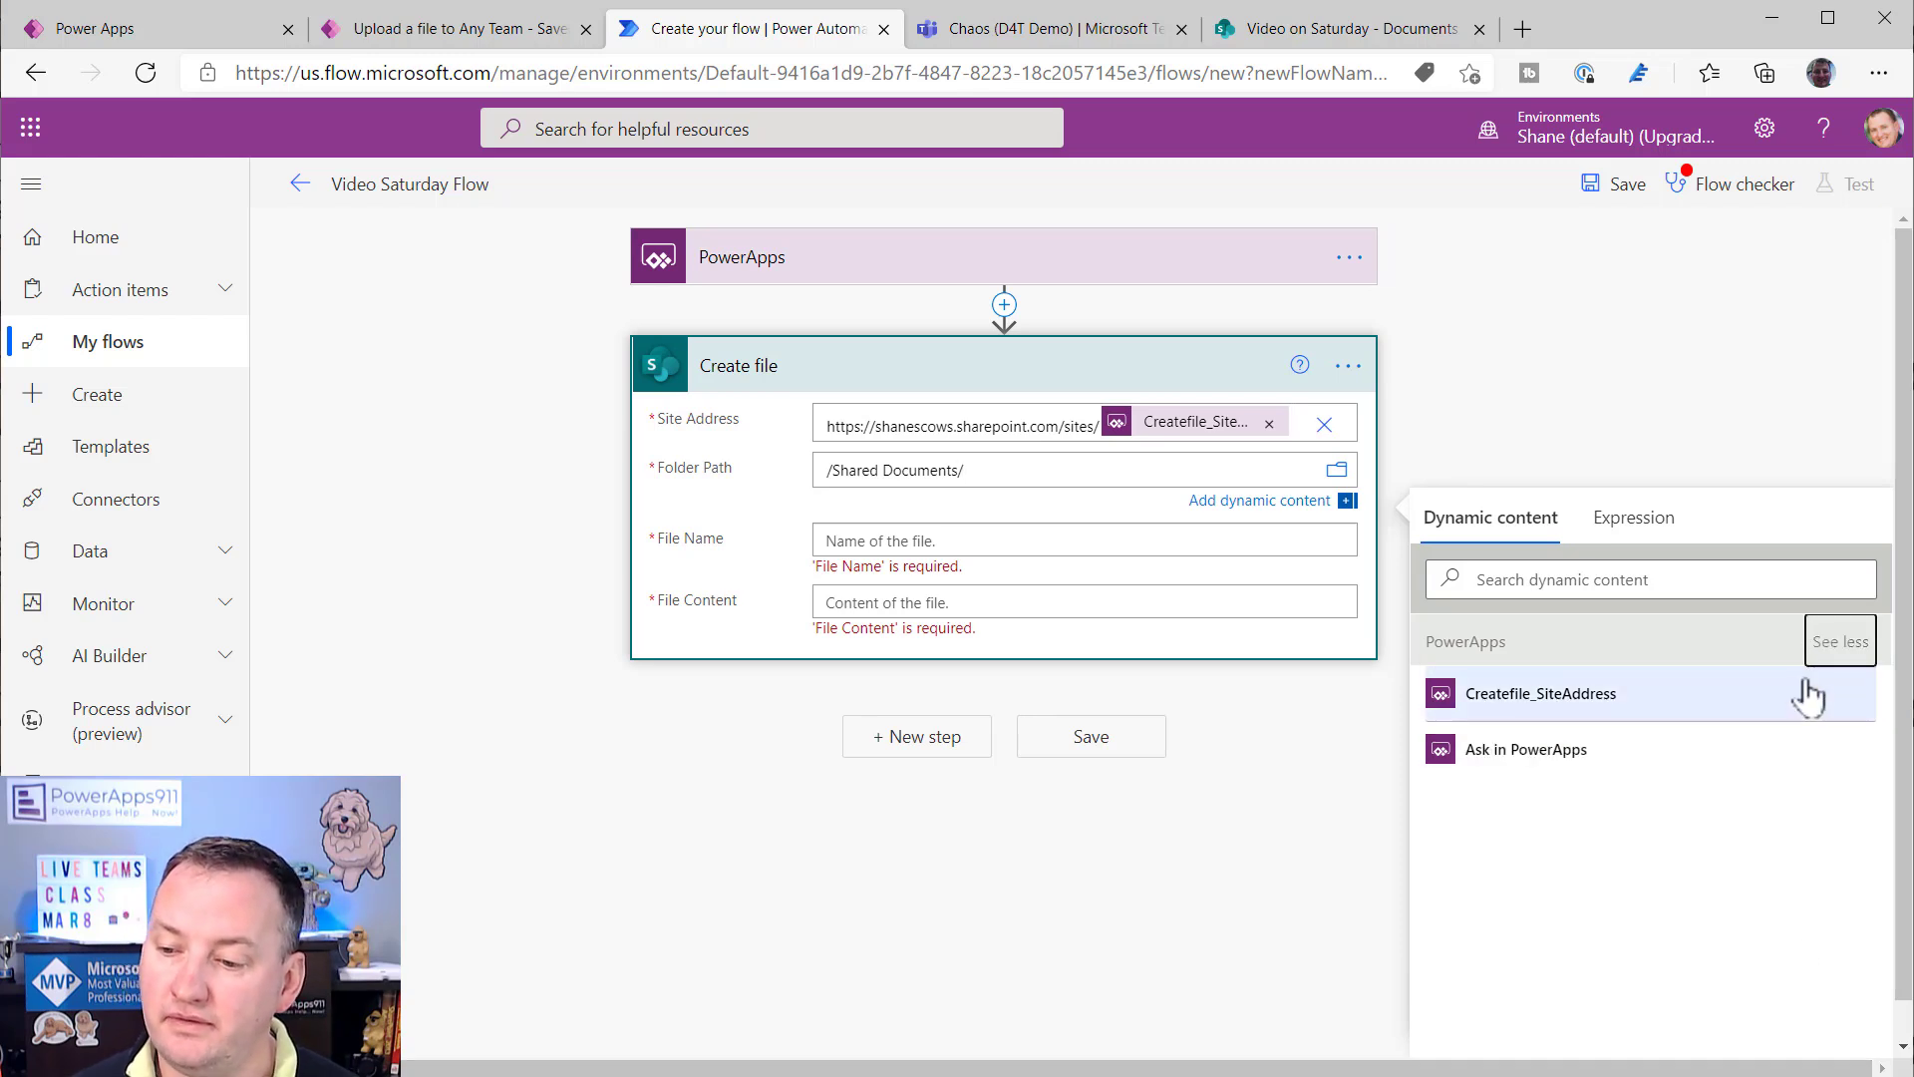
{"action": "left_click", "coordinate": [1515, 758]}
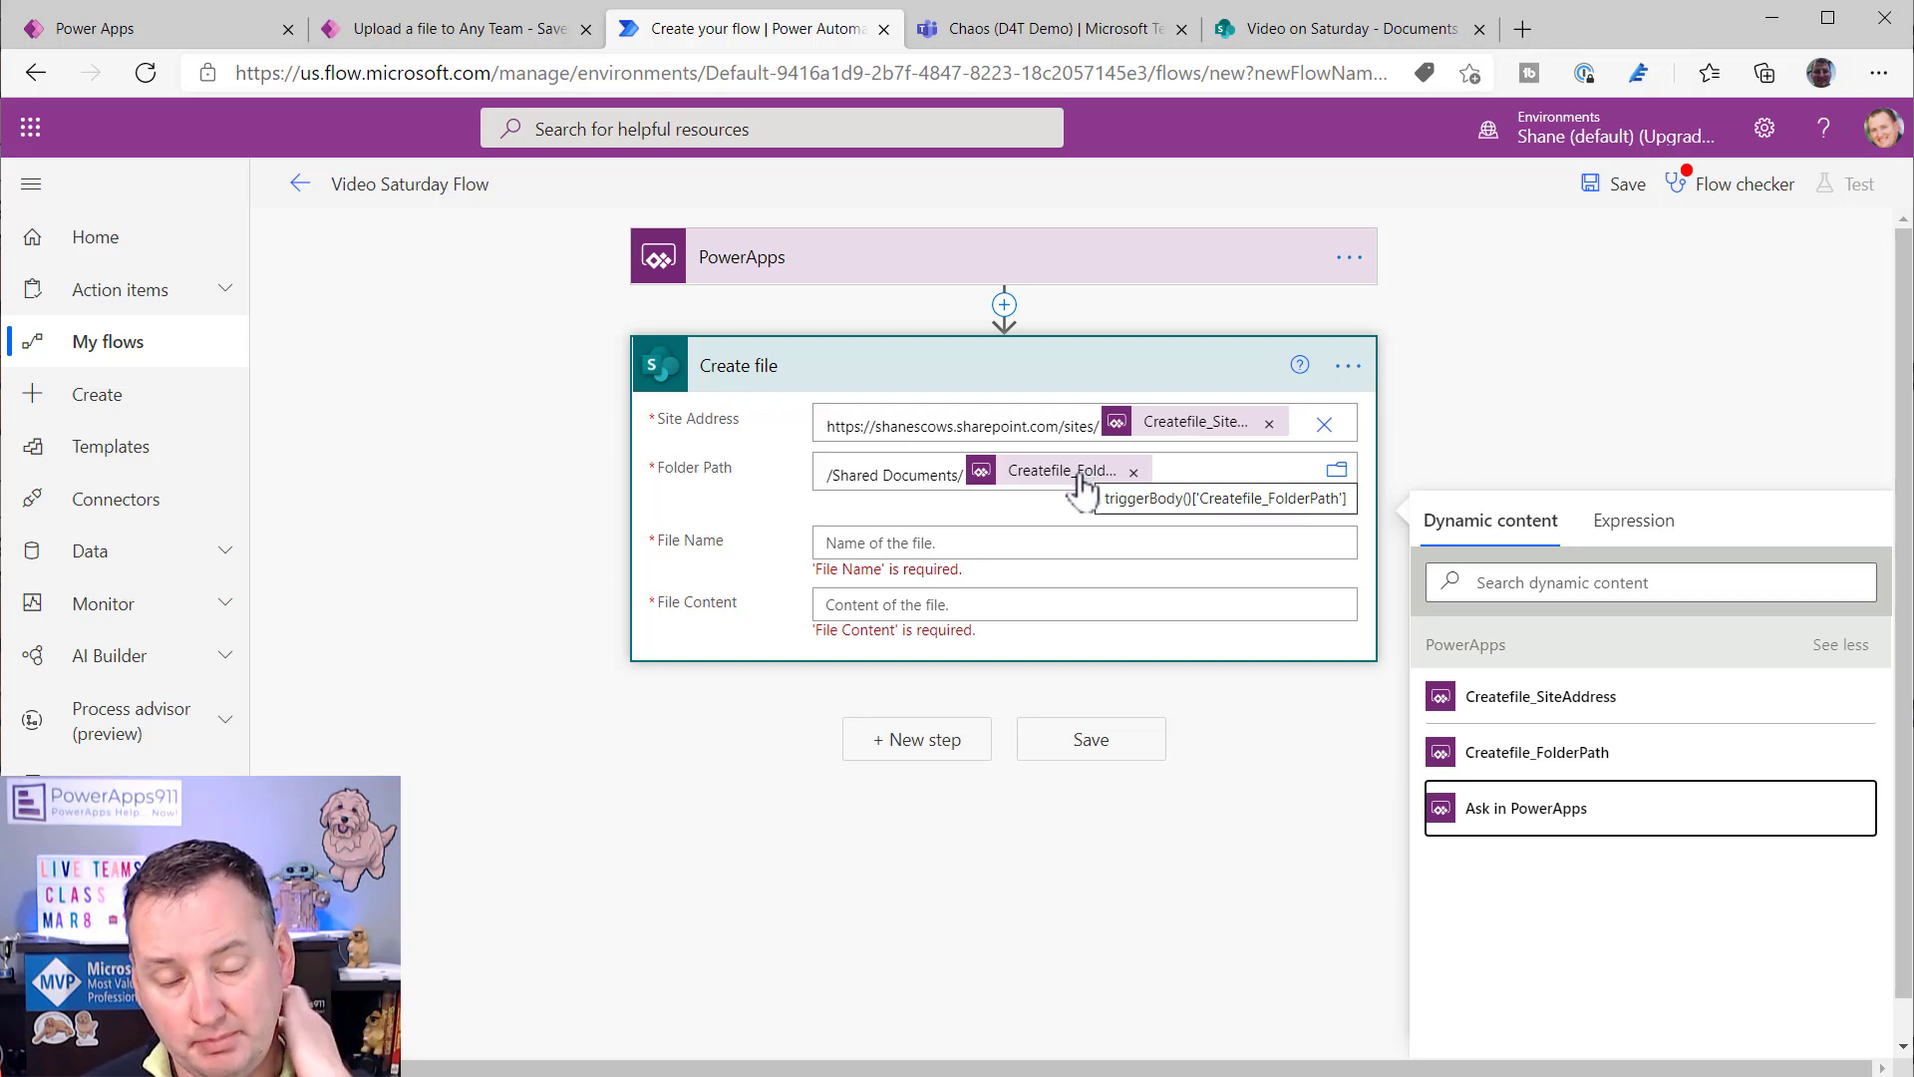
- Fill Create file's File Name with an Ask in PowerApps parameter
{"action": "left_click", "coordinate": [1004, 551]}
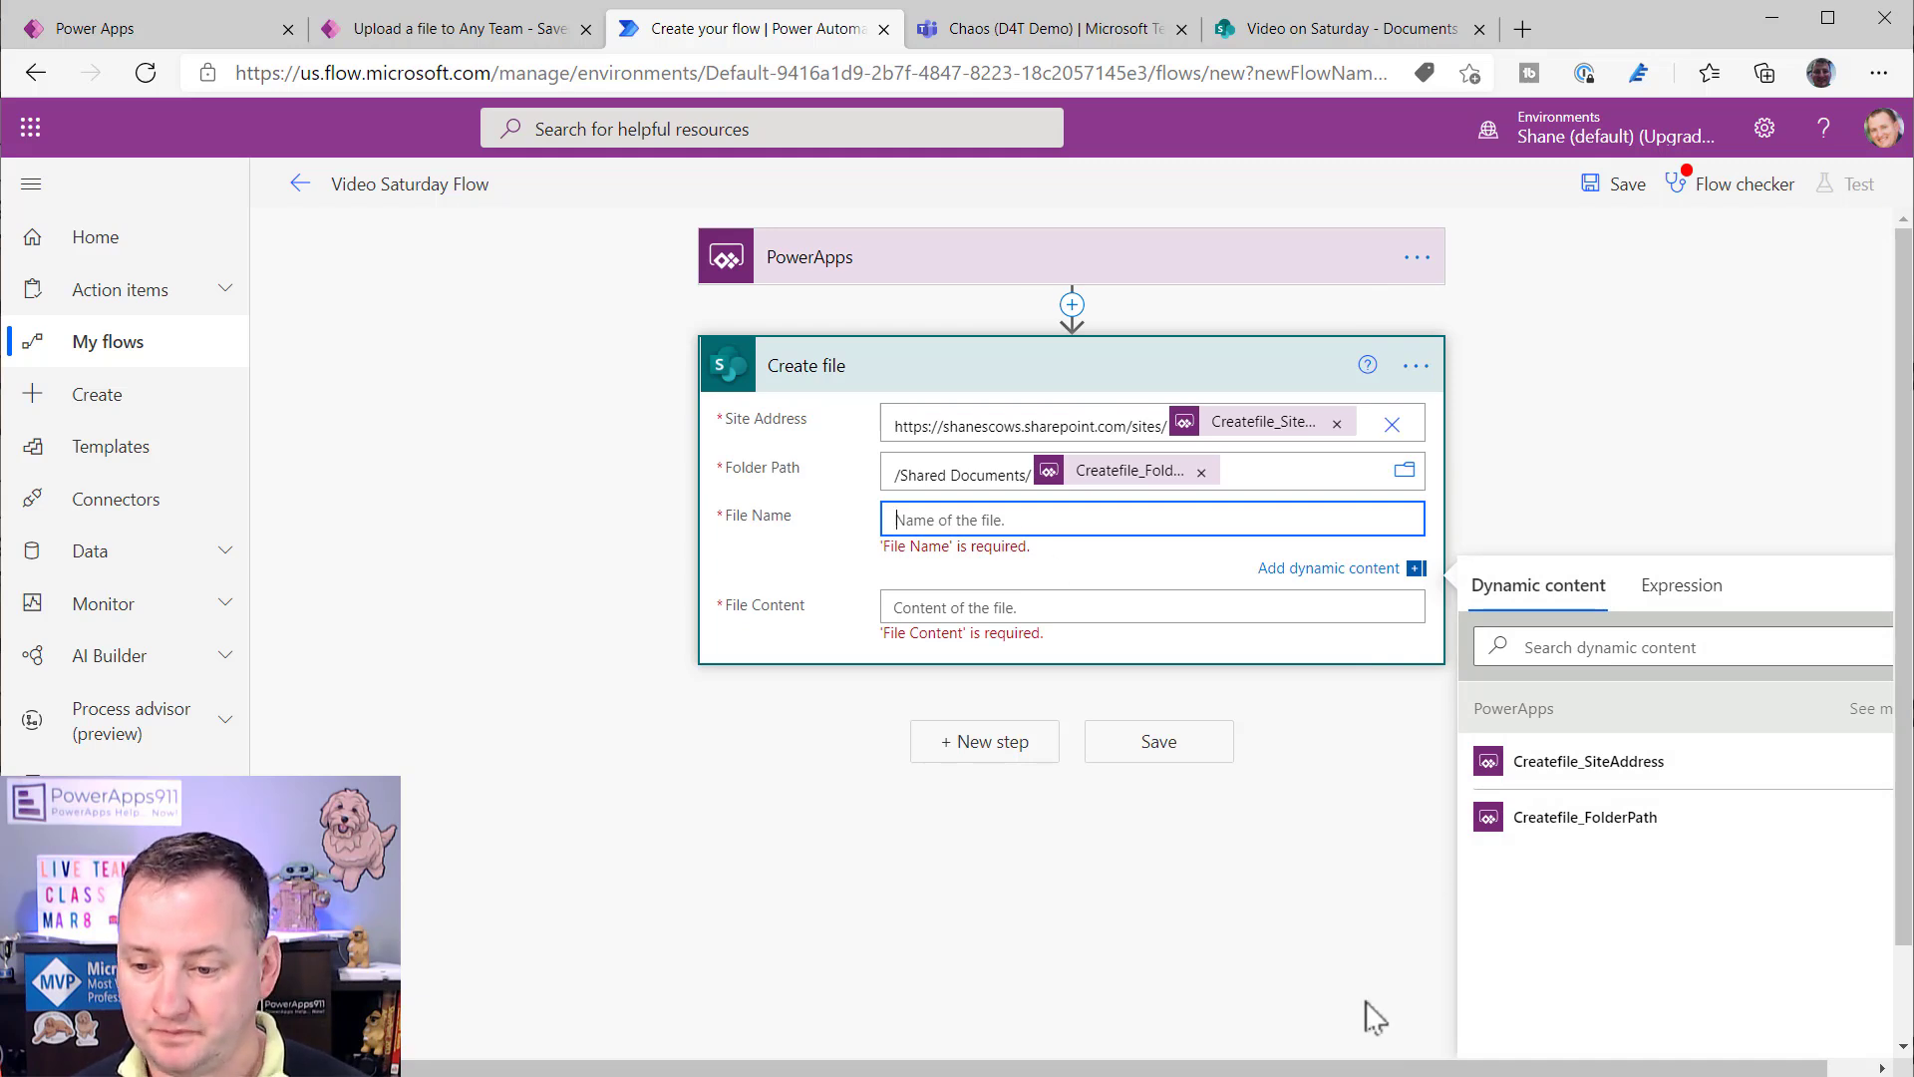
{"action": "scroll", "coordinate": [1350, 1059], "scroll_direction": "right", "scroll_amount": 1}
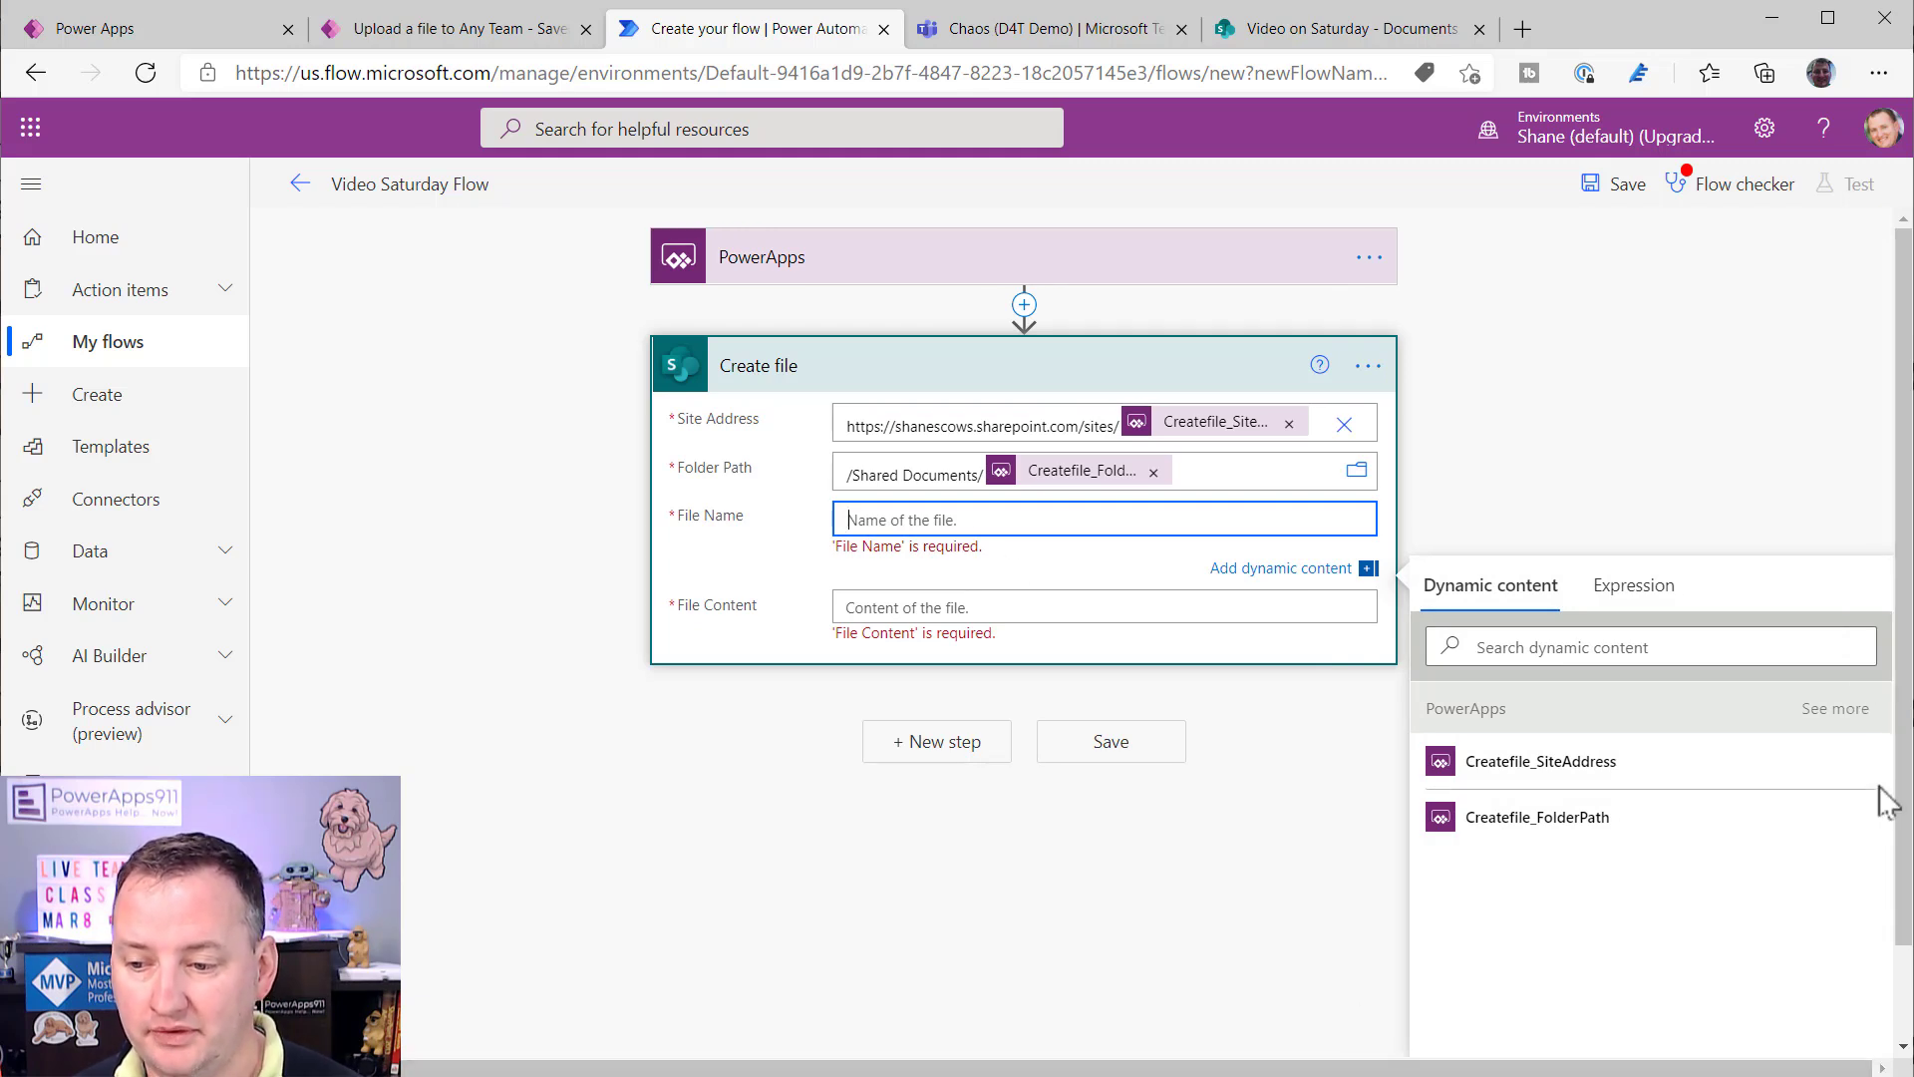
{"action": "left_click", "coordinate": [1832, 710]}
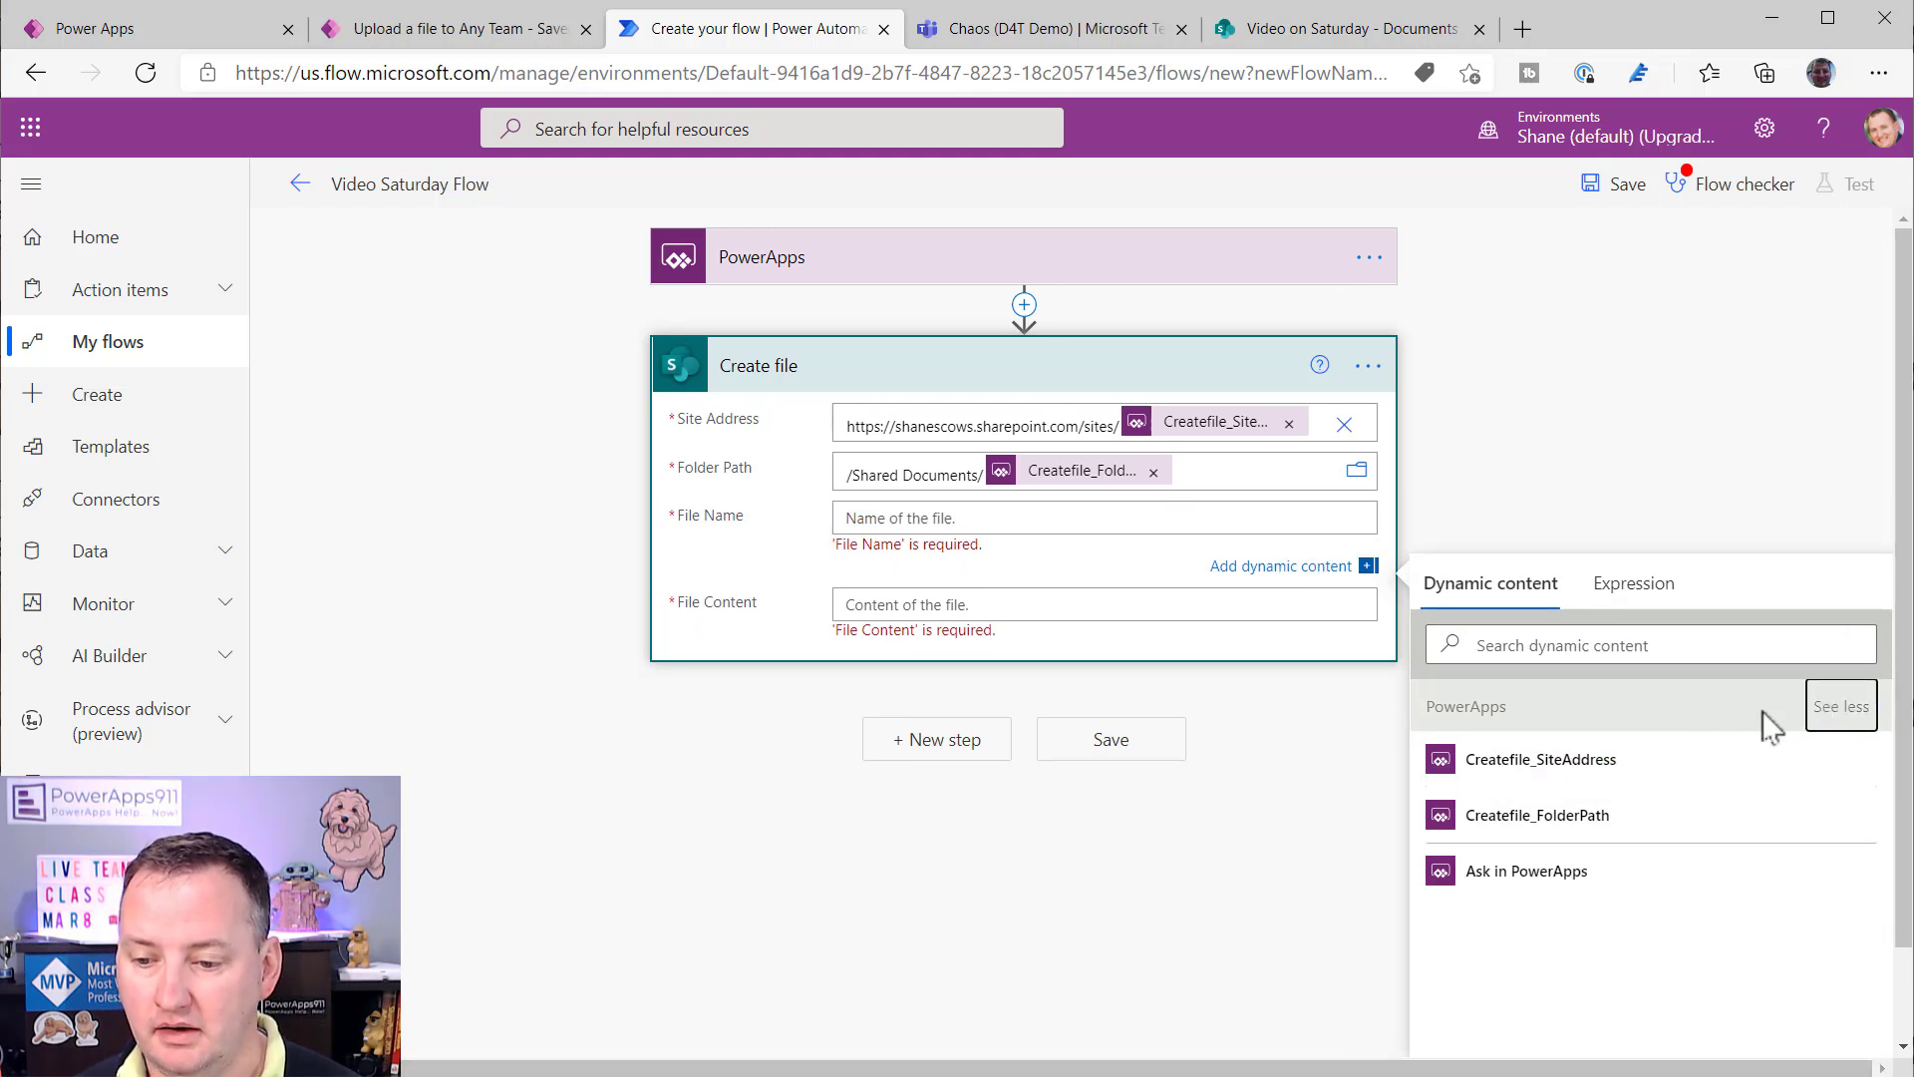
{"action": "left_click", "coordinate": [1543, 882]}
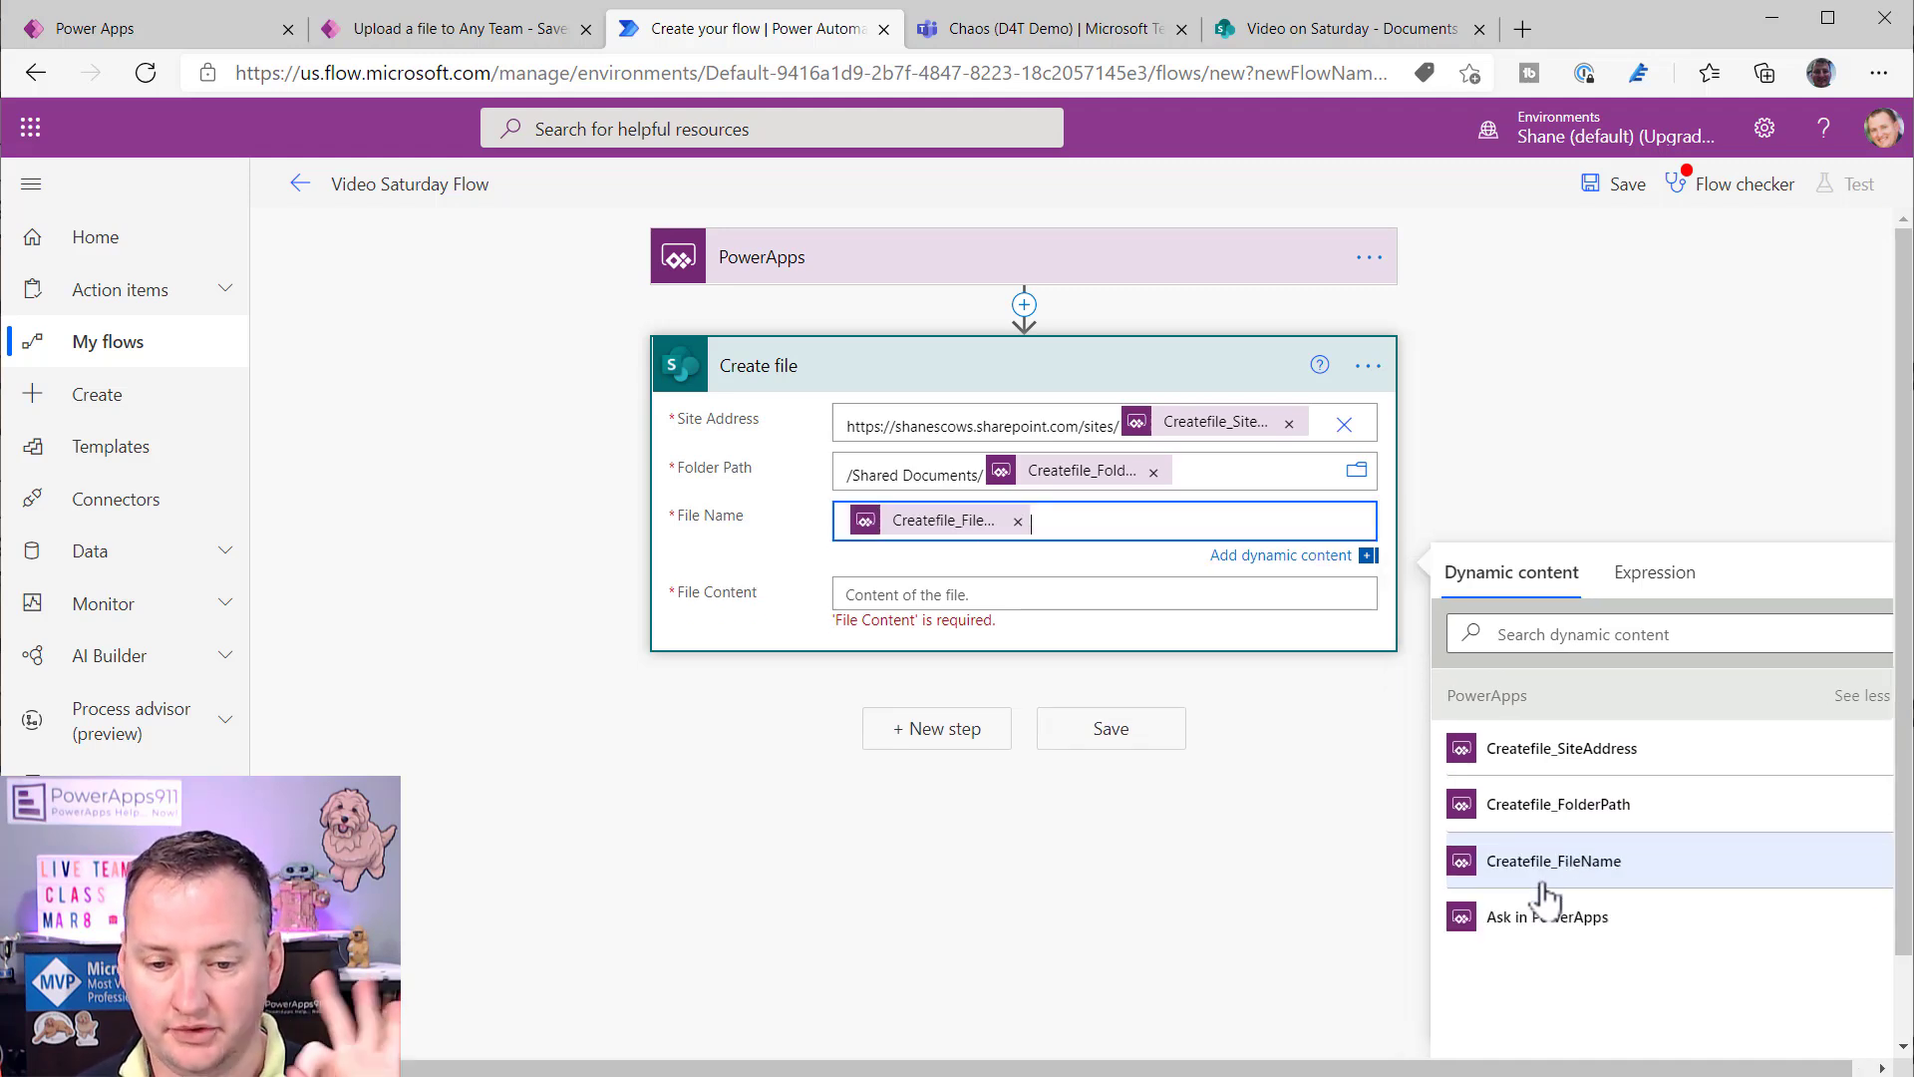
- Fill Create file's File Content with an Ask in PowerApps parameter
{"action": "left_click", "coordinate": [1002, 596]}
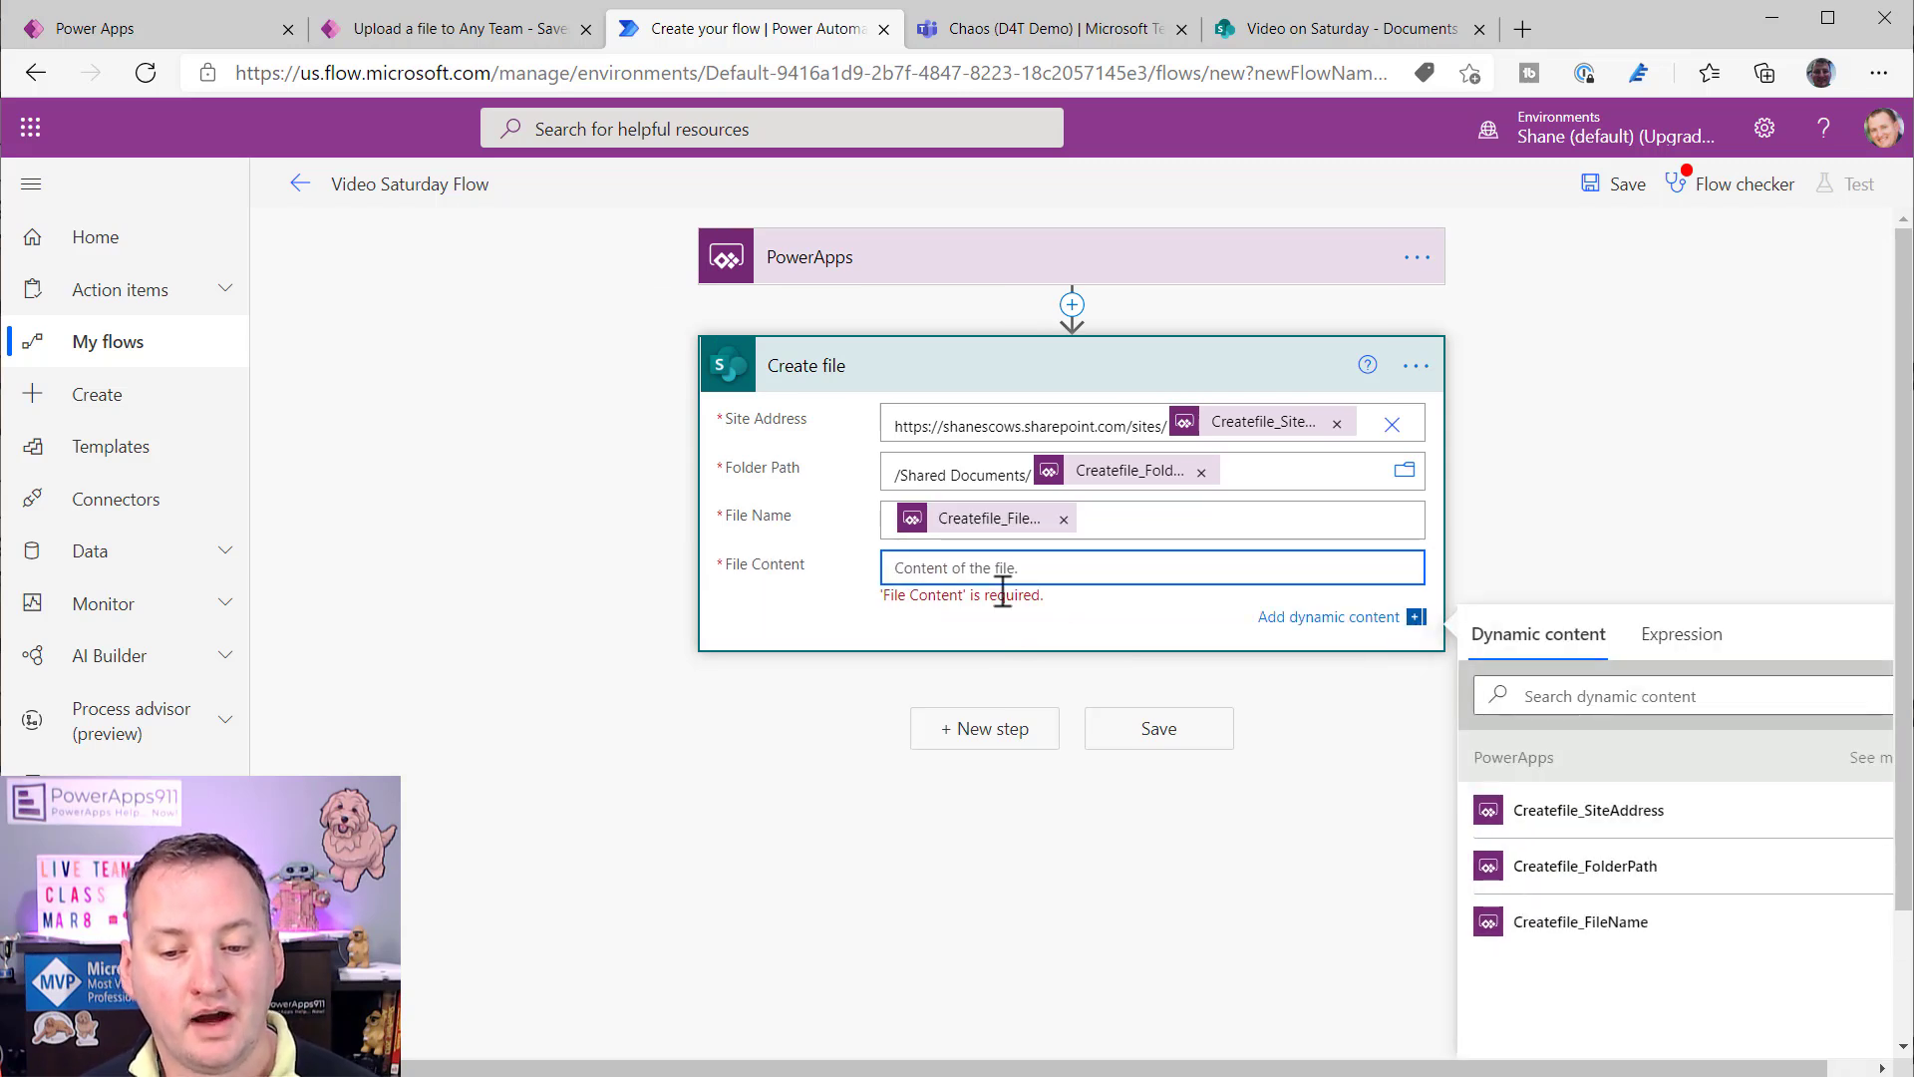
{"action": "left_click_drag", "start_coordinate": [1133, 1069], "coordinate": [1380, 1075]}
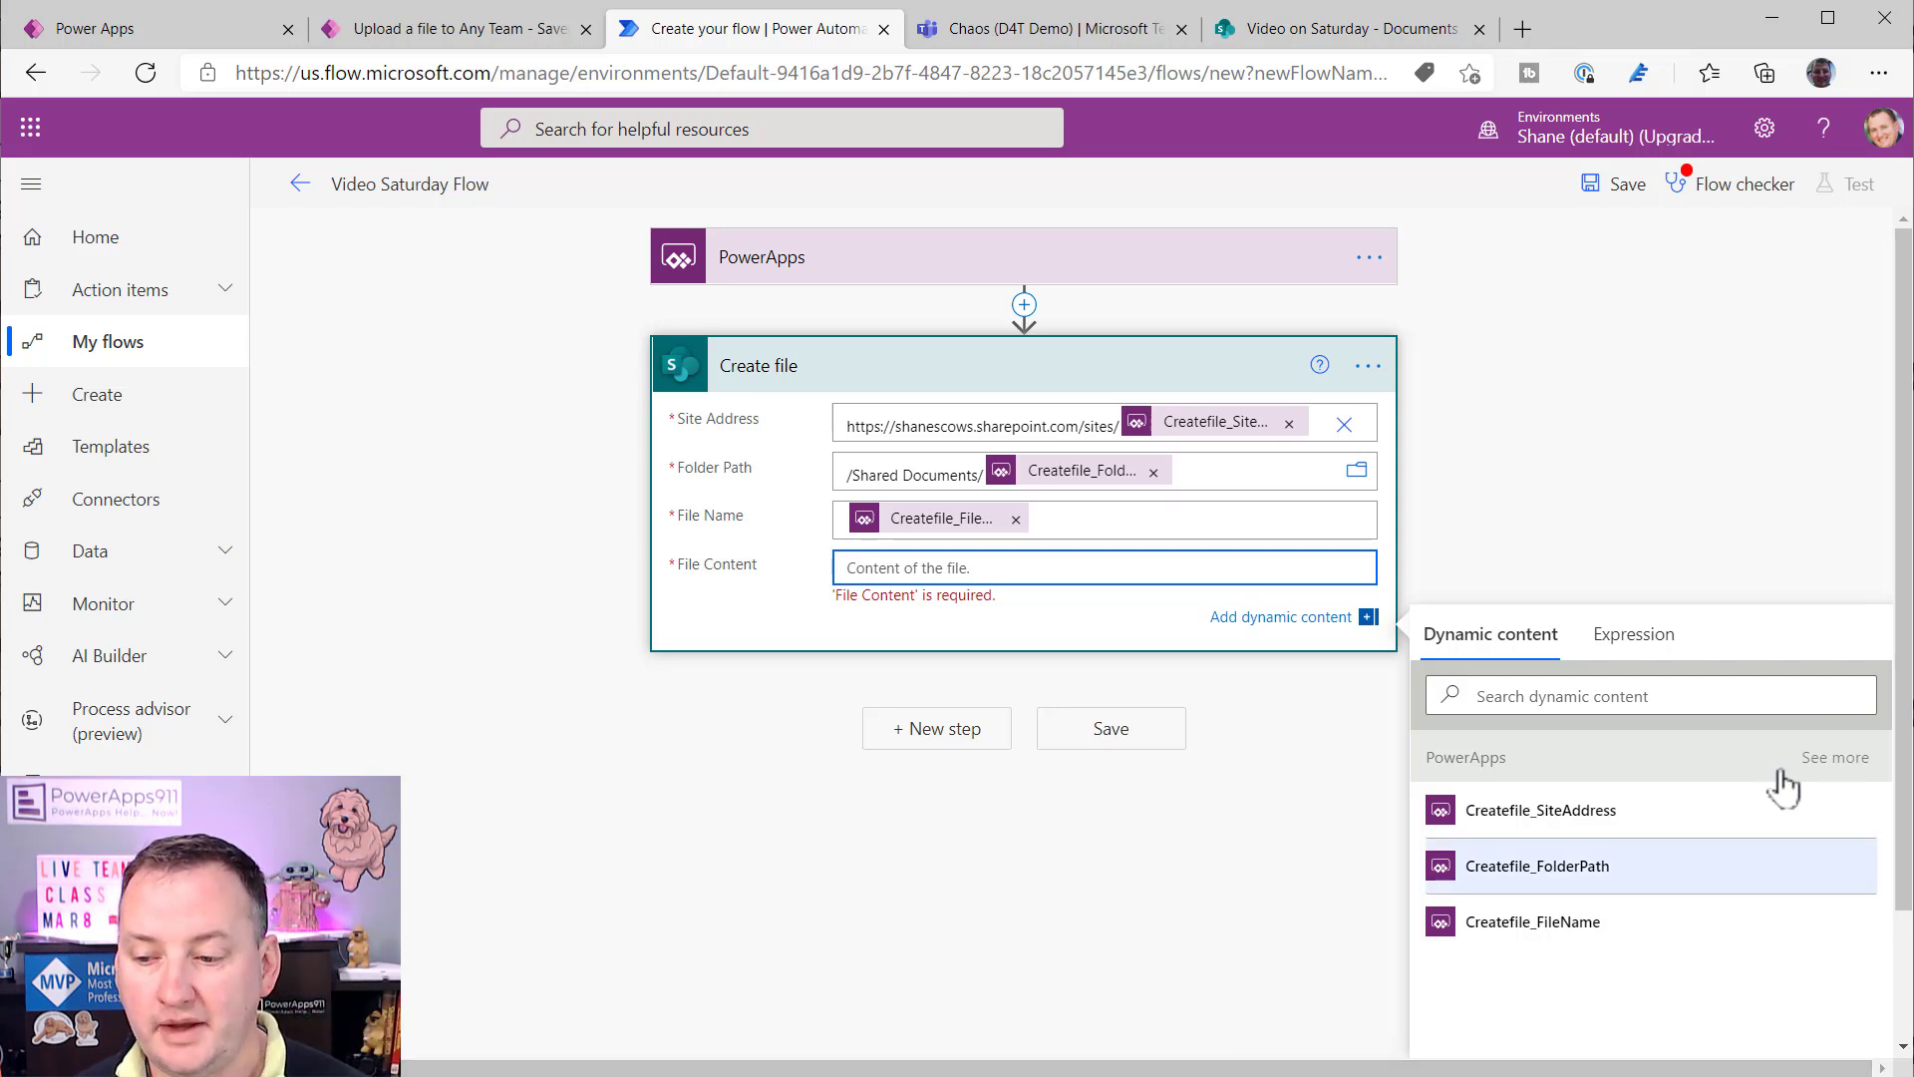
{"action": "left_click", "coordinate": [1836, 758]}
{"action": "scroll", "coordinate": [1506, 795], "scroll_direction": "down", "scroll_amount": 2}
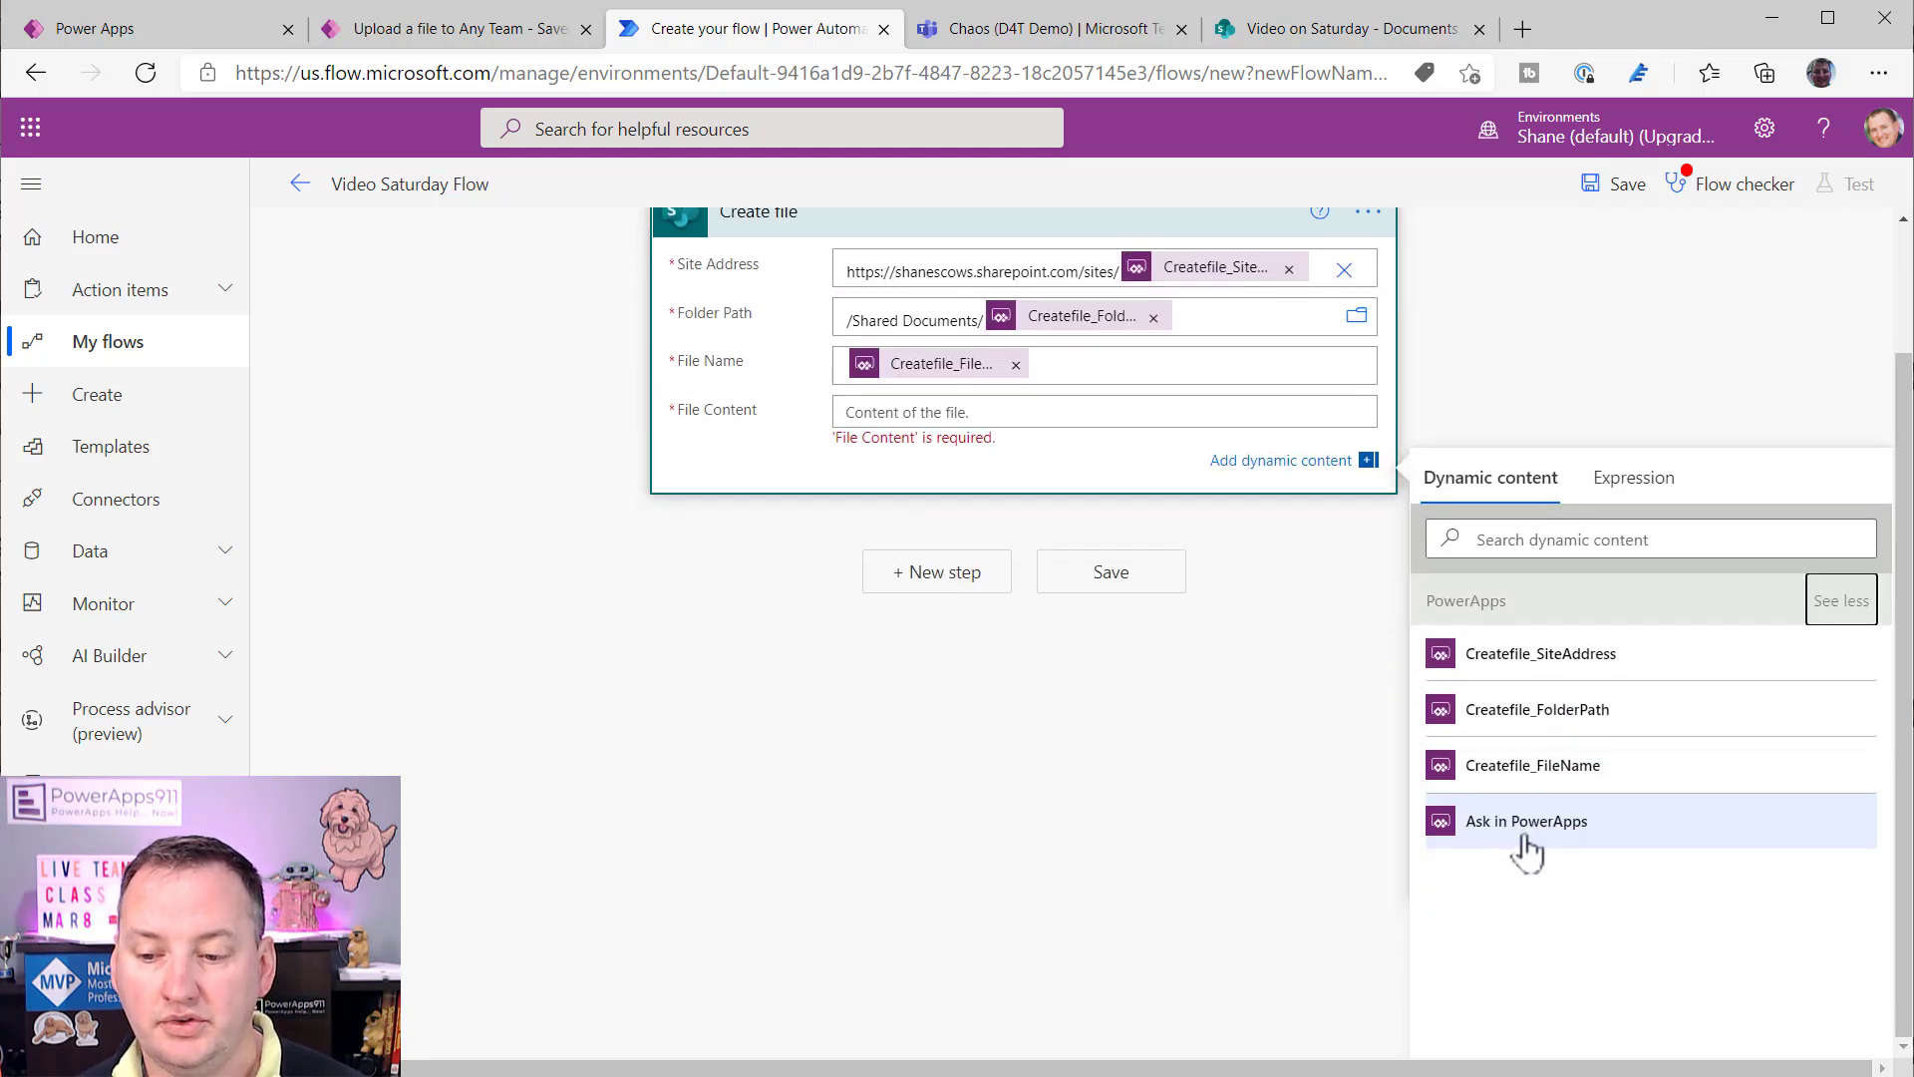
{"action": "left_click", "coordinate": [1527, 833]}
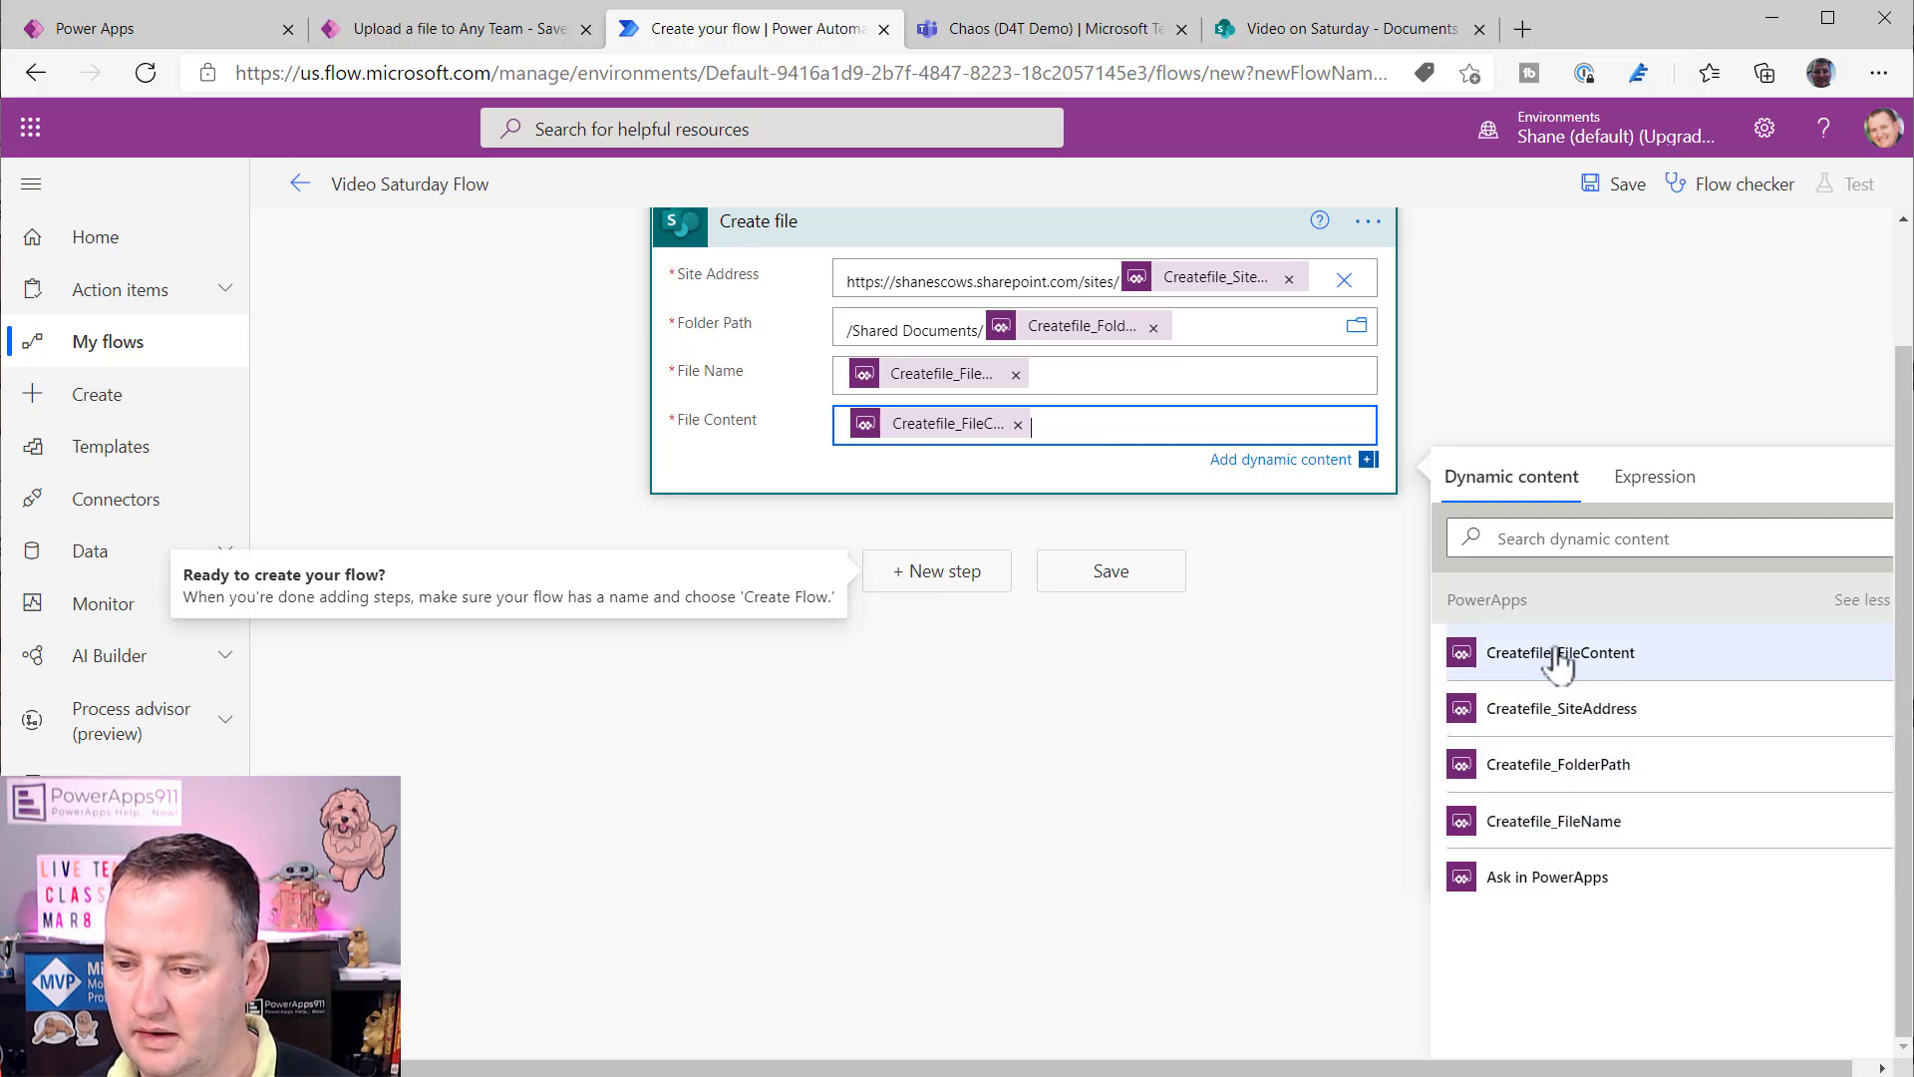
- Replace the File Content parameter with a base64ToBinary expression wrapping Createfile_FileContent, and save the flow
{"action": "left_click", "coordinate": [1017, 425]}
{"action": "left_click", "coordinate": [1655, 495]}
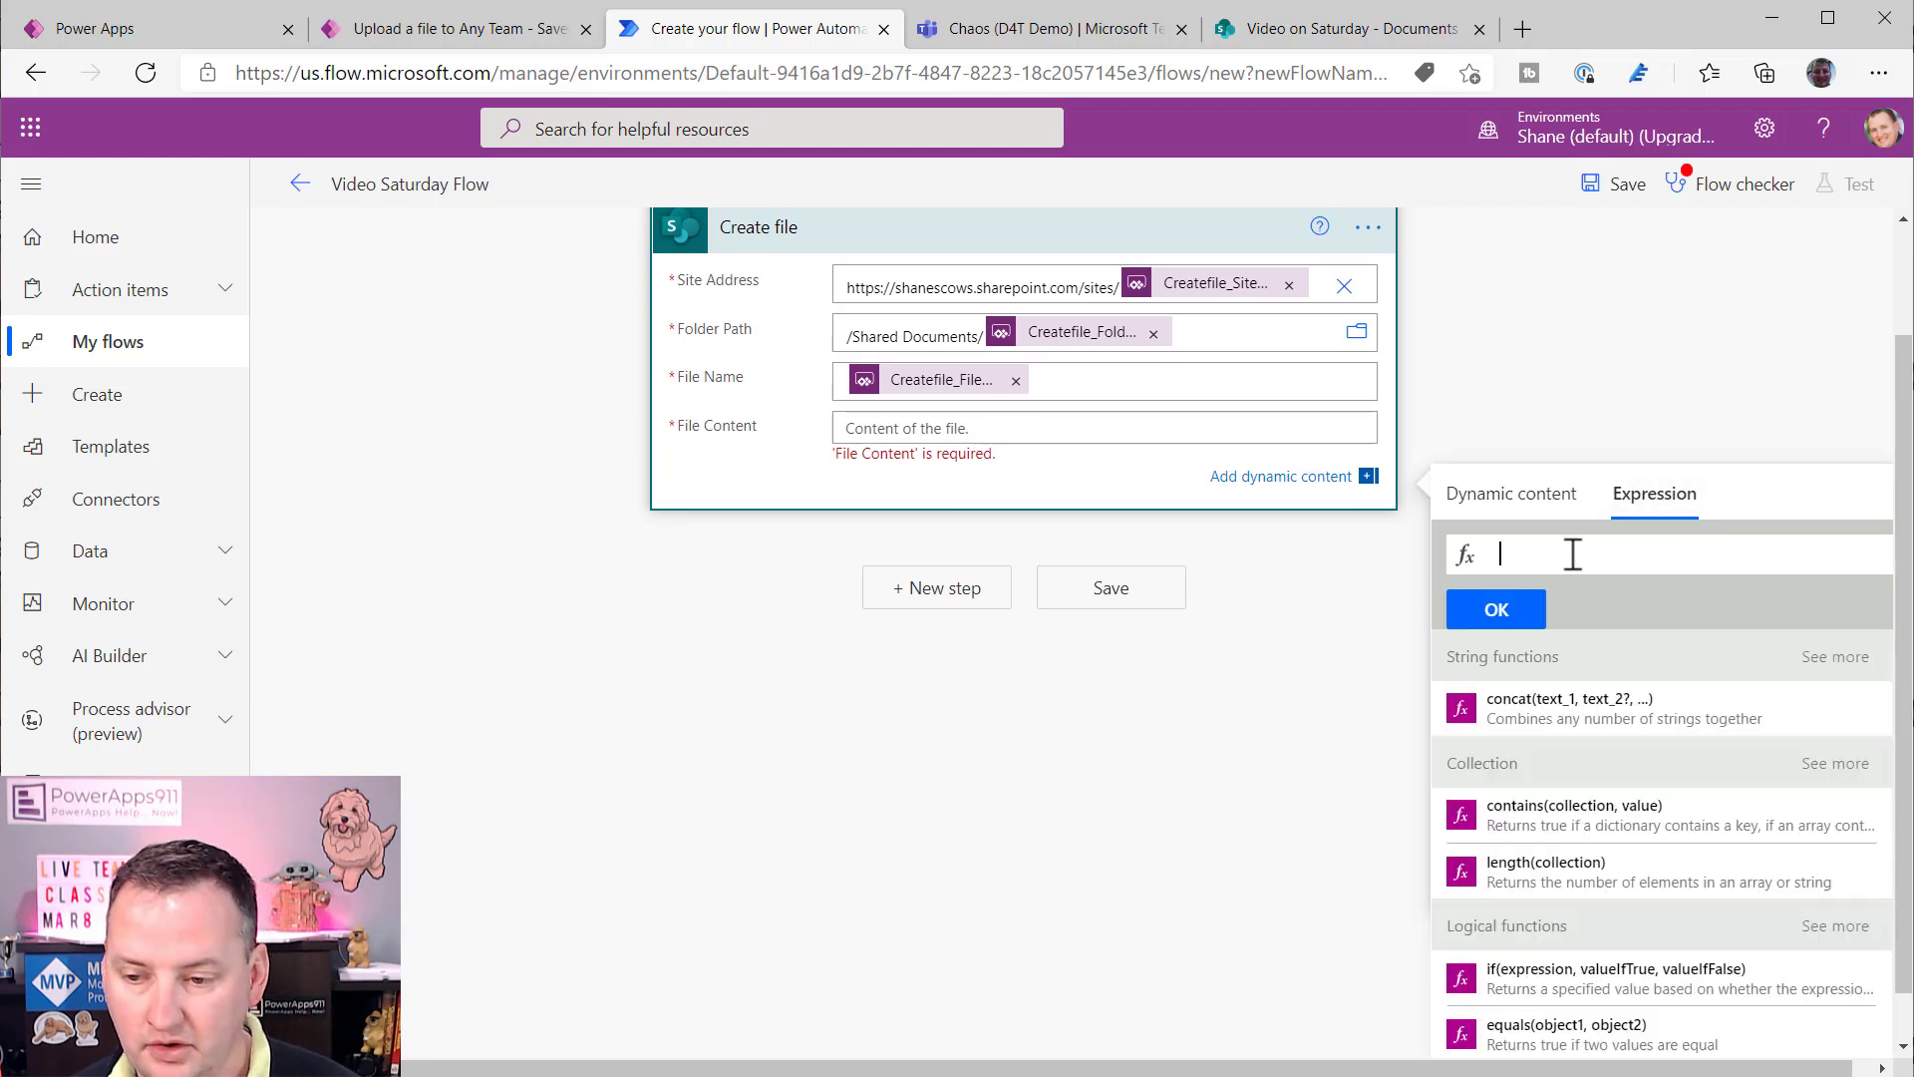
{"action": "type", "text": "base"}
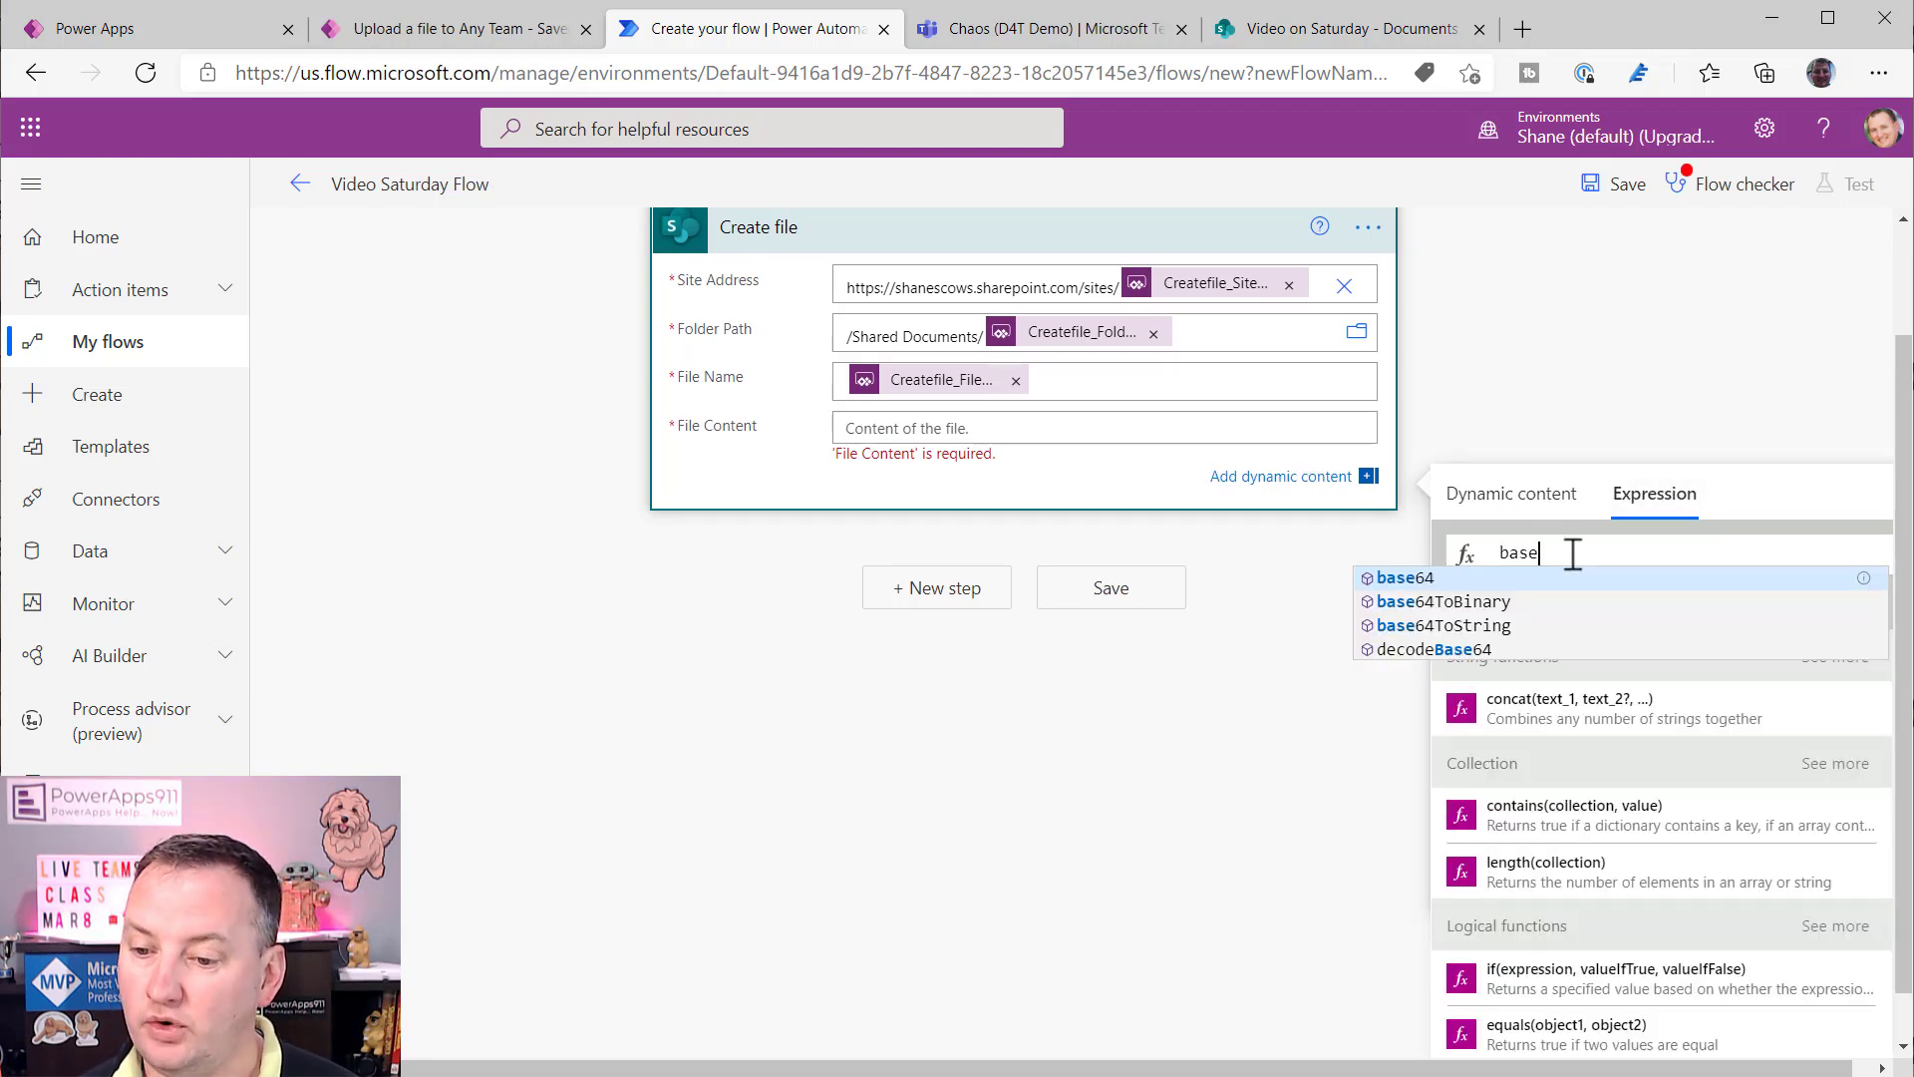
{"action": "left_click", "coordinate": [1443, 602]}
{"action": "type", "text": "("}
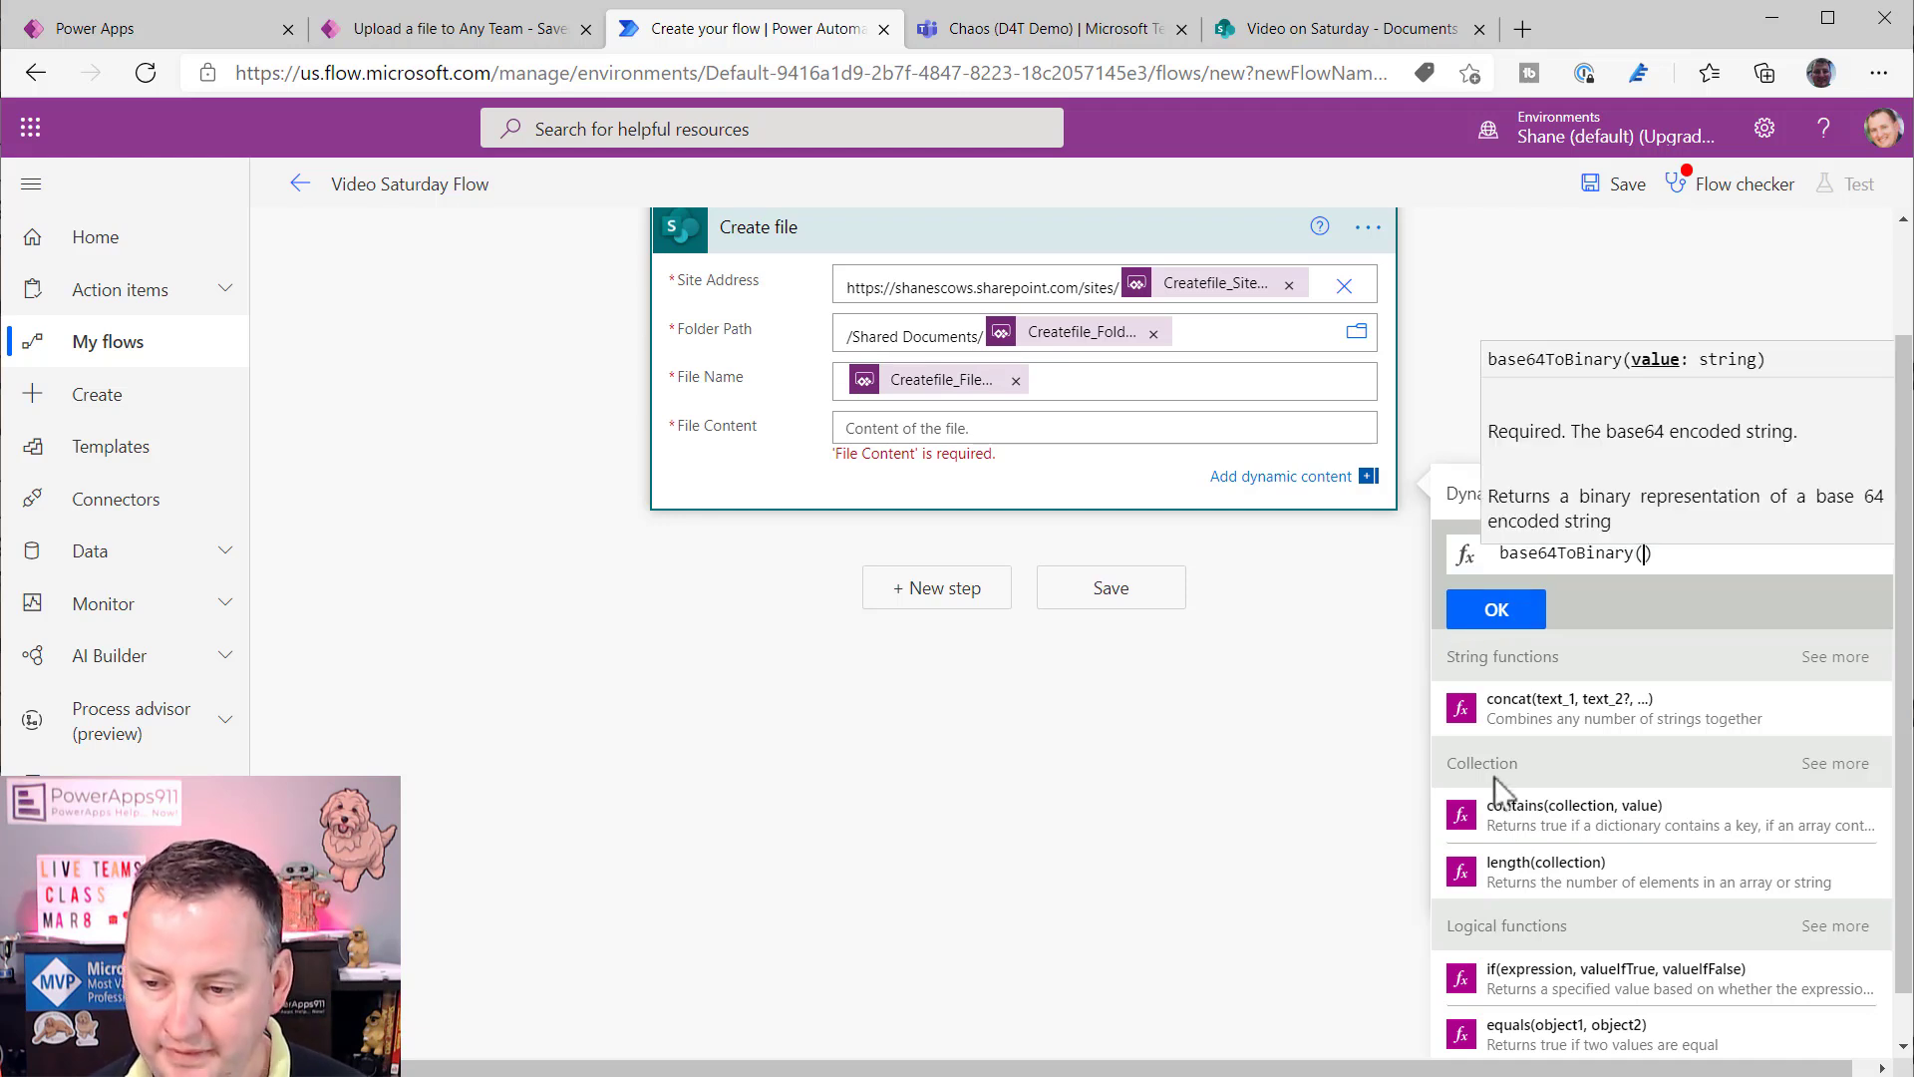
{"action": "left_click", "coordinate": [1459, 495]}
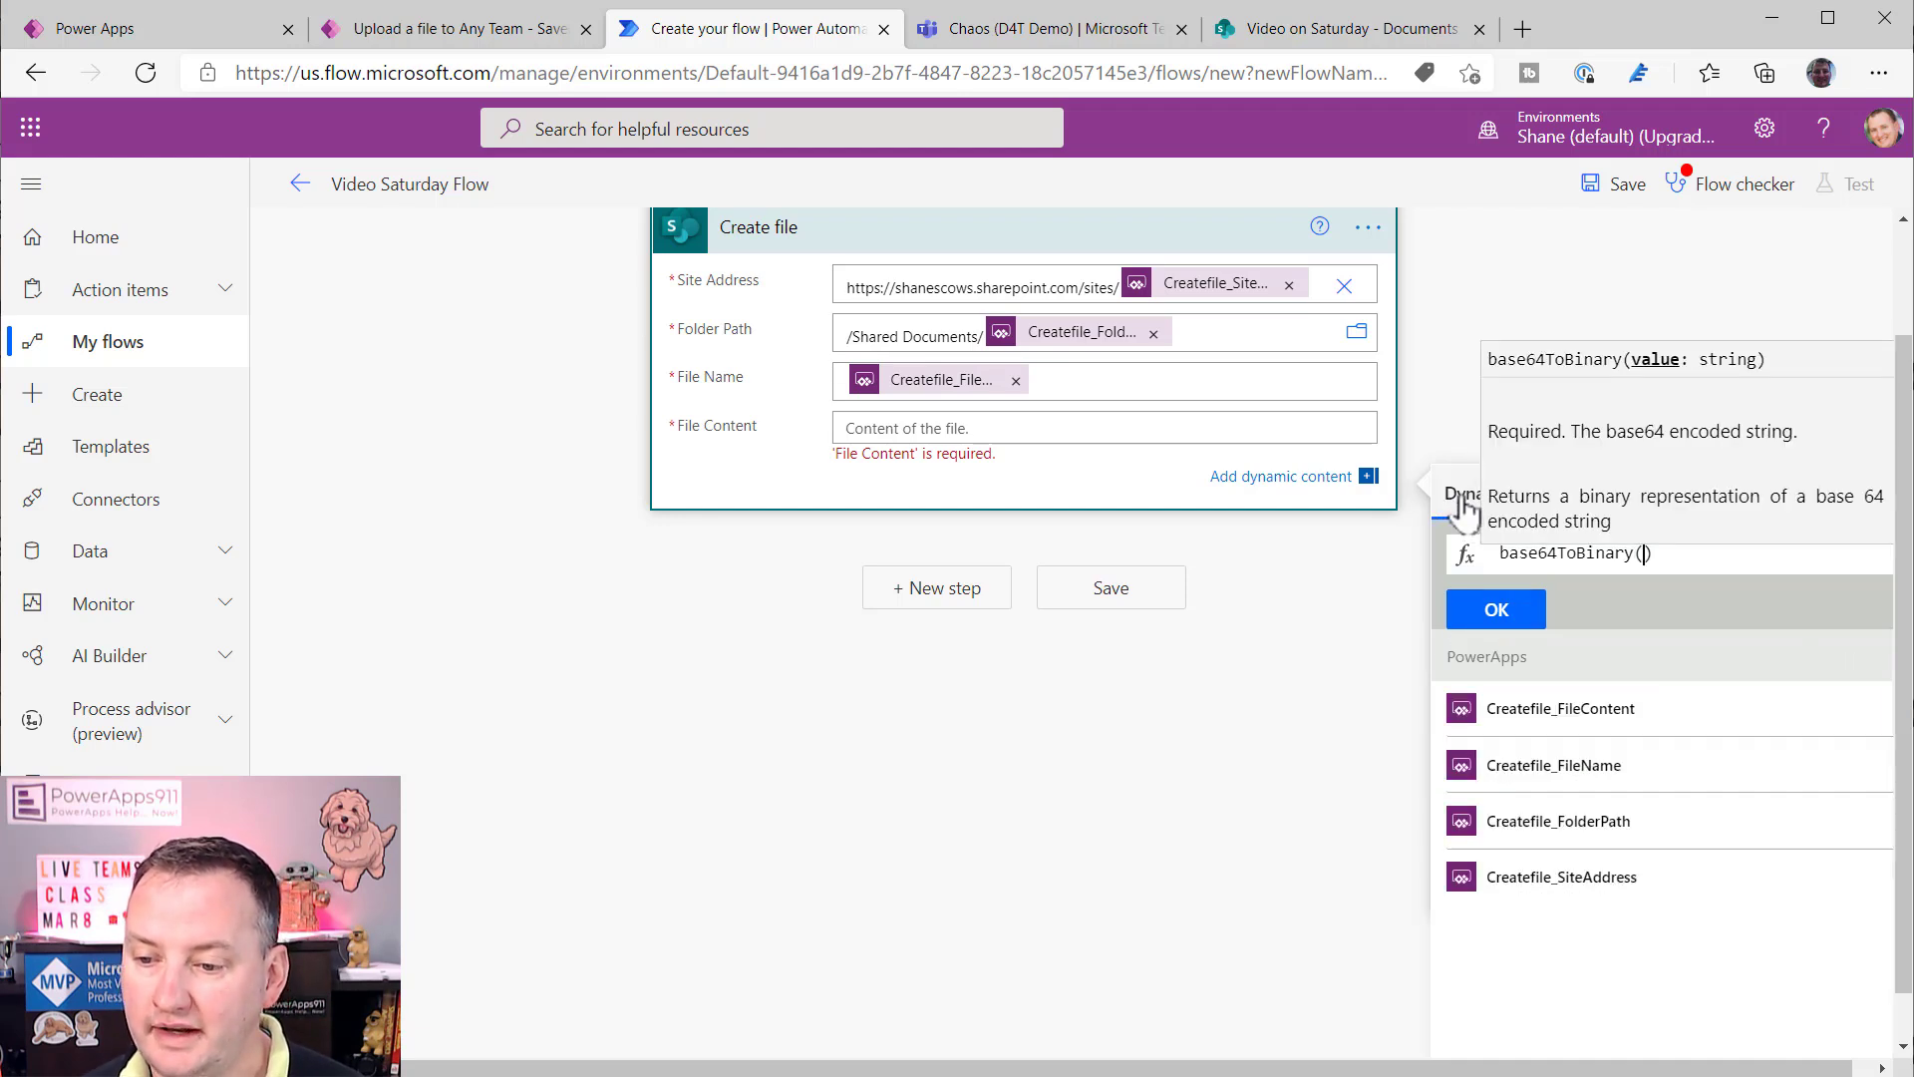
{"action": "left_click", "coordinate": [1561, 709]}
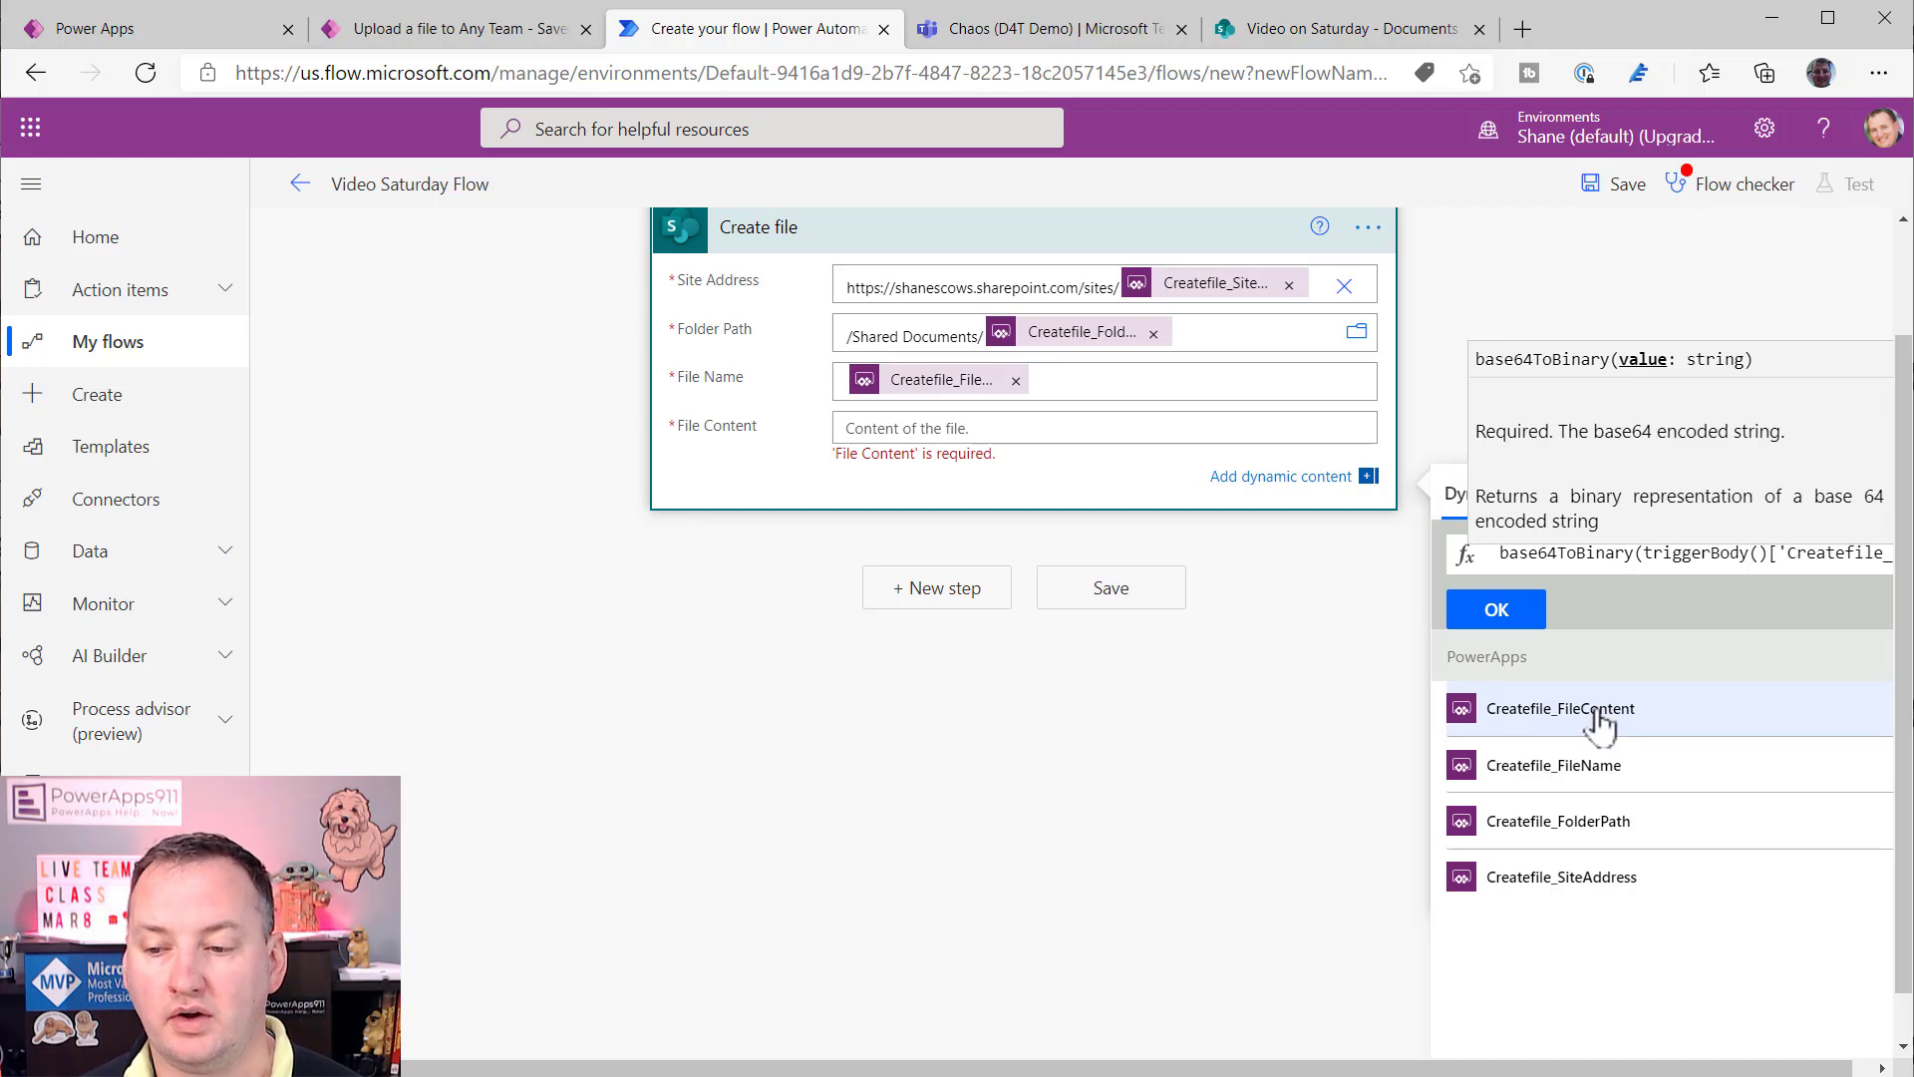
{"action": "left_click", "coordinate": [1654, 558]}
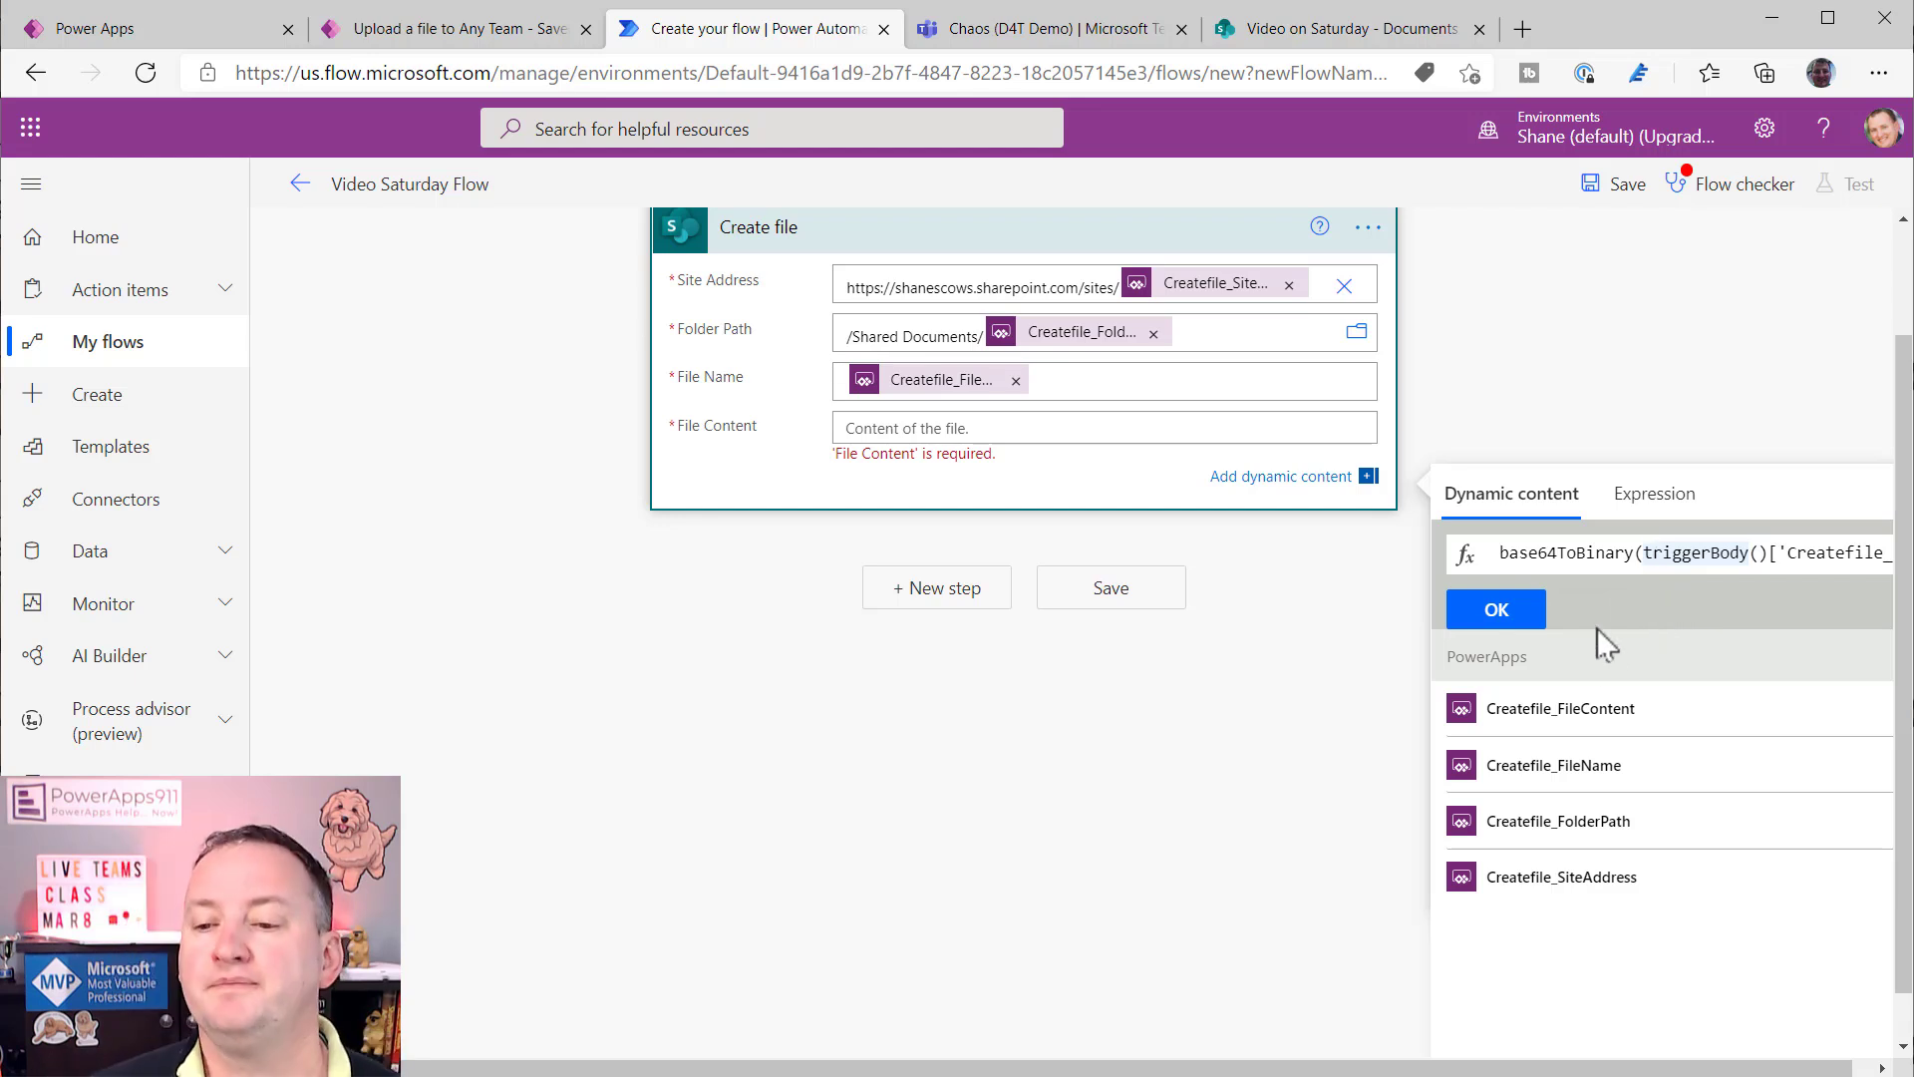
{"action": "left_click", "coordinate": [1523, 609]}
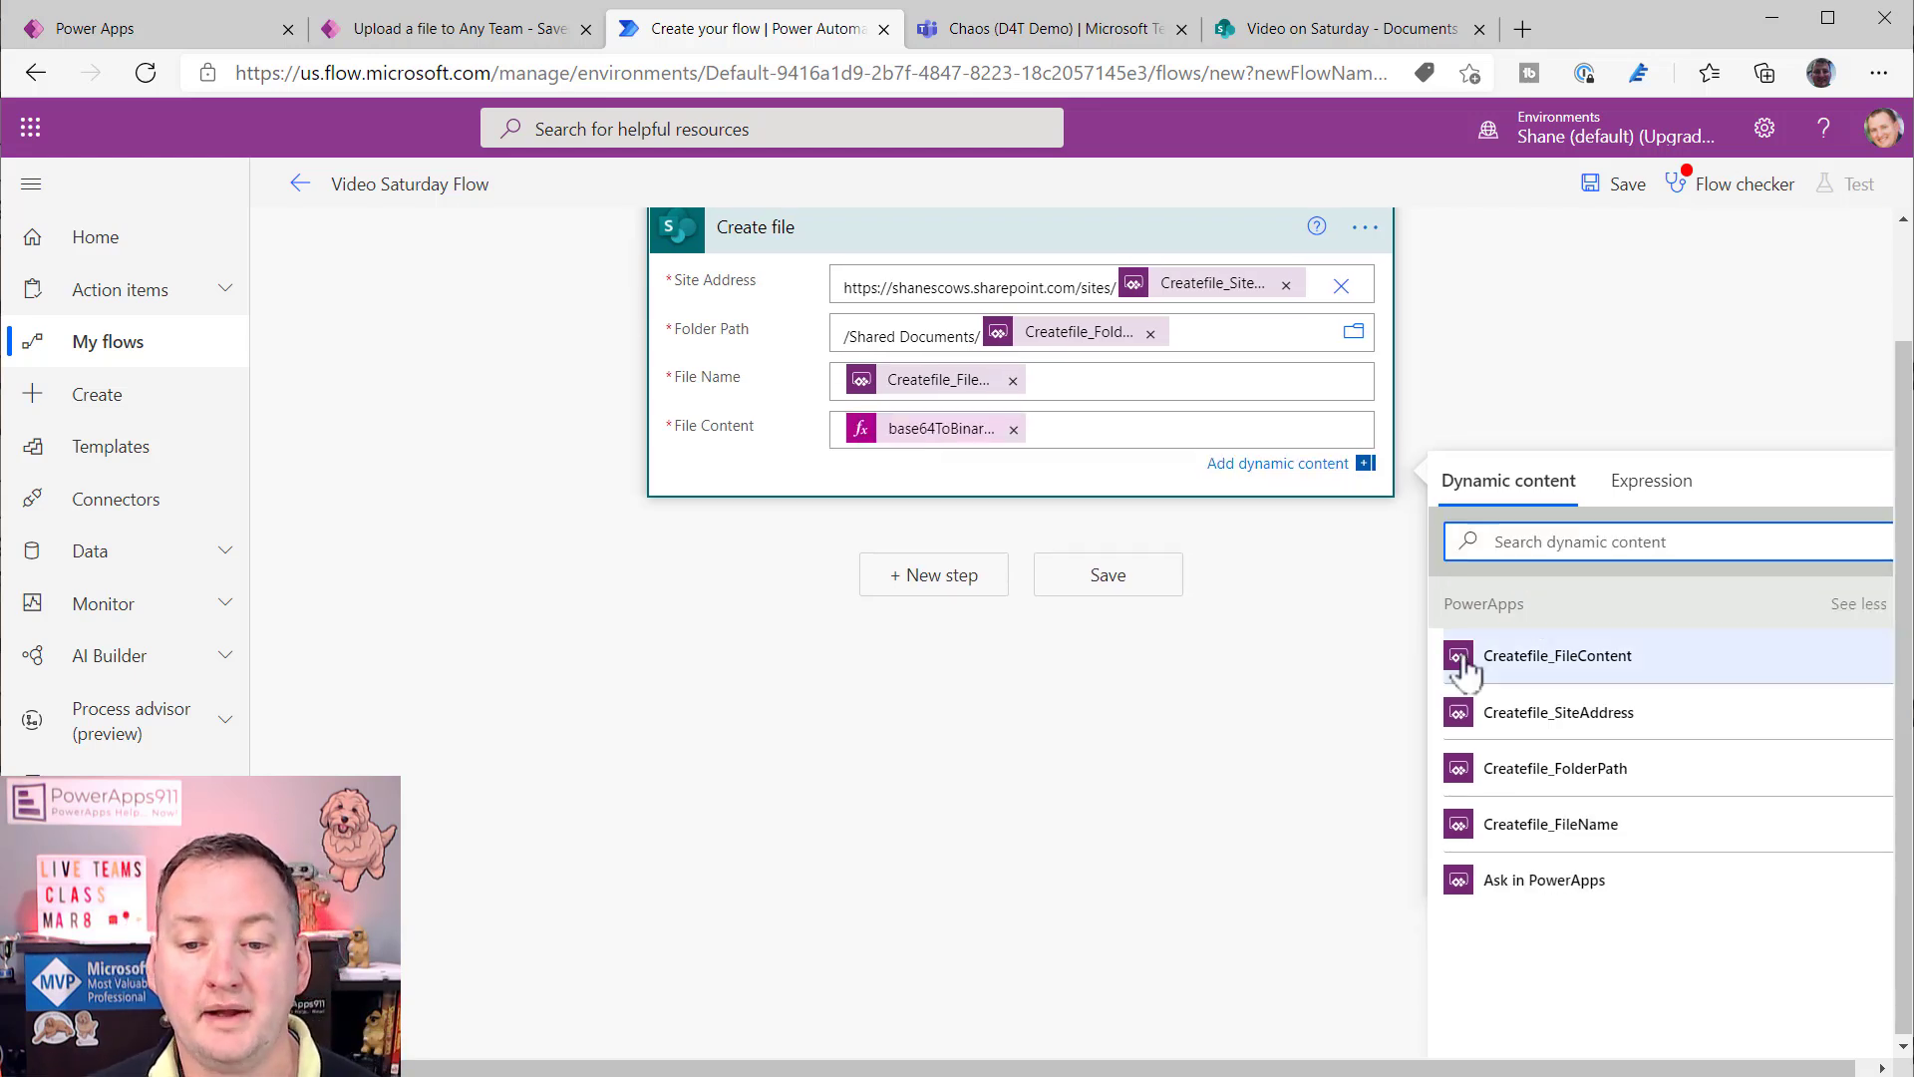
{"action": "scroll", "coordinate": [1216, 488], "scroll_direction": "up", "scroll_amount": 2}
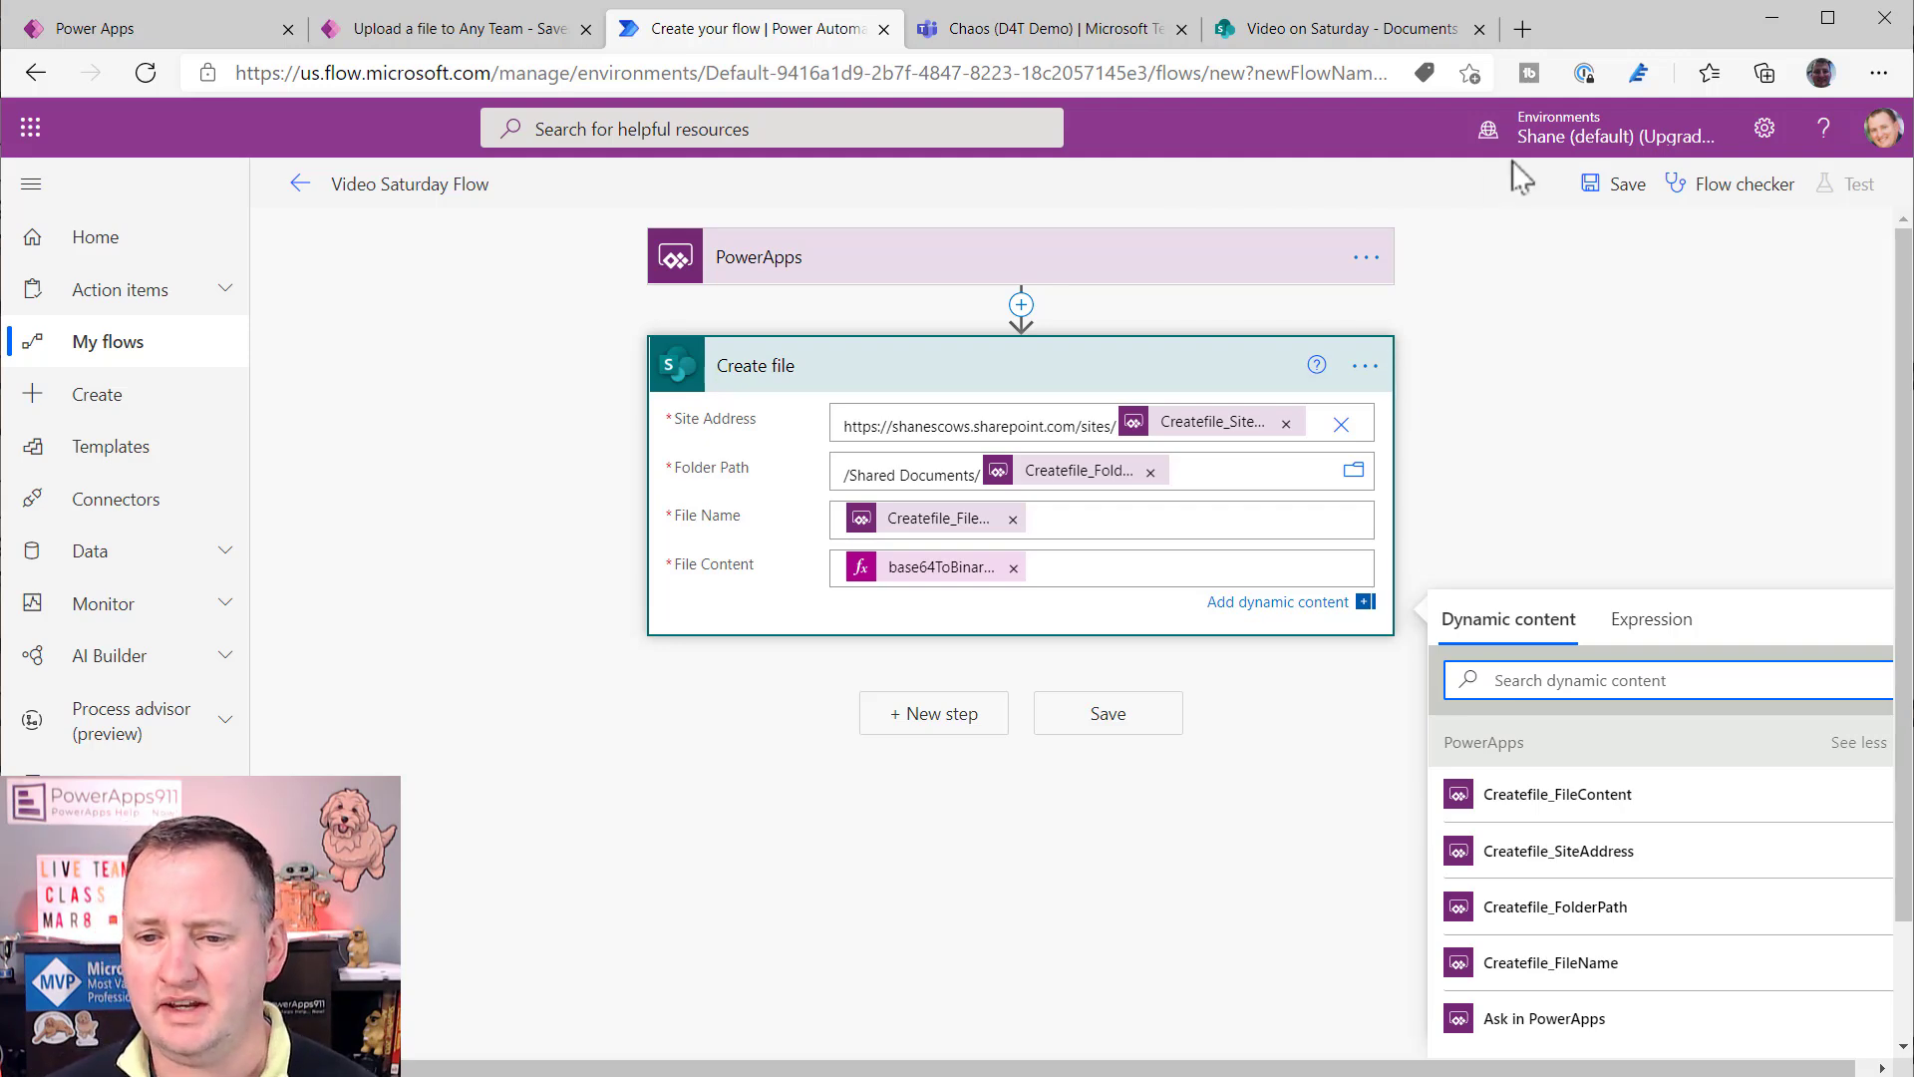
{"action": "left_click", "coordinate": [1607, 184]}
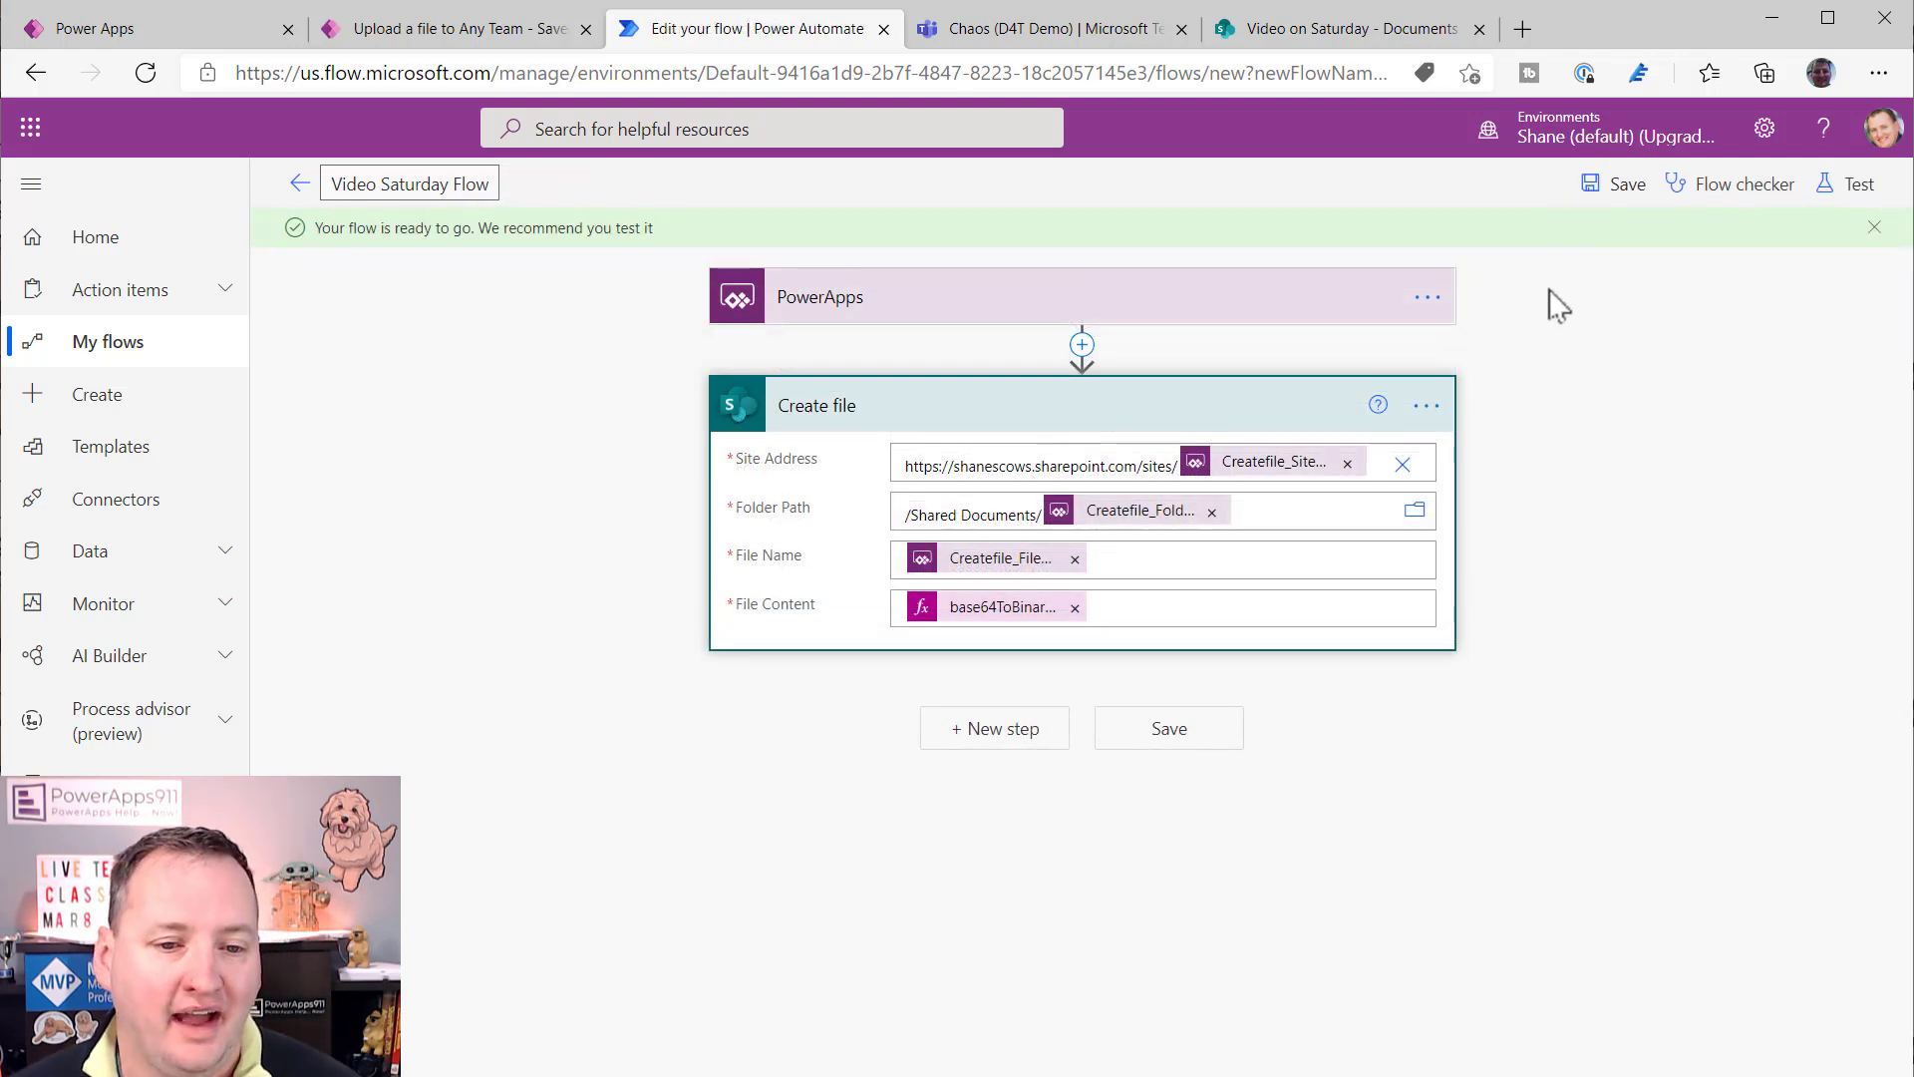
- Switch to the app editor and paste a copy of the hard-coded team's Attach file control below it, at about X 618, Y 376
{"action": "left_click", "coordinate": [517, 37]}
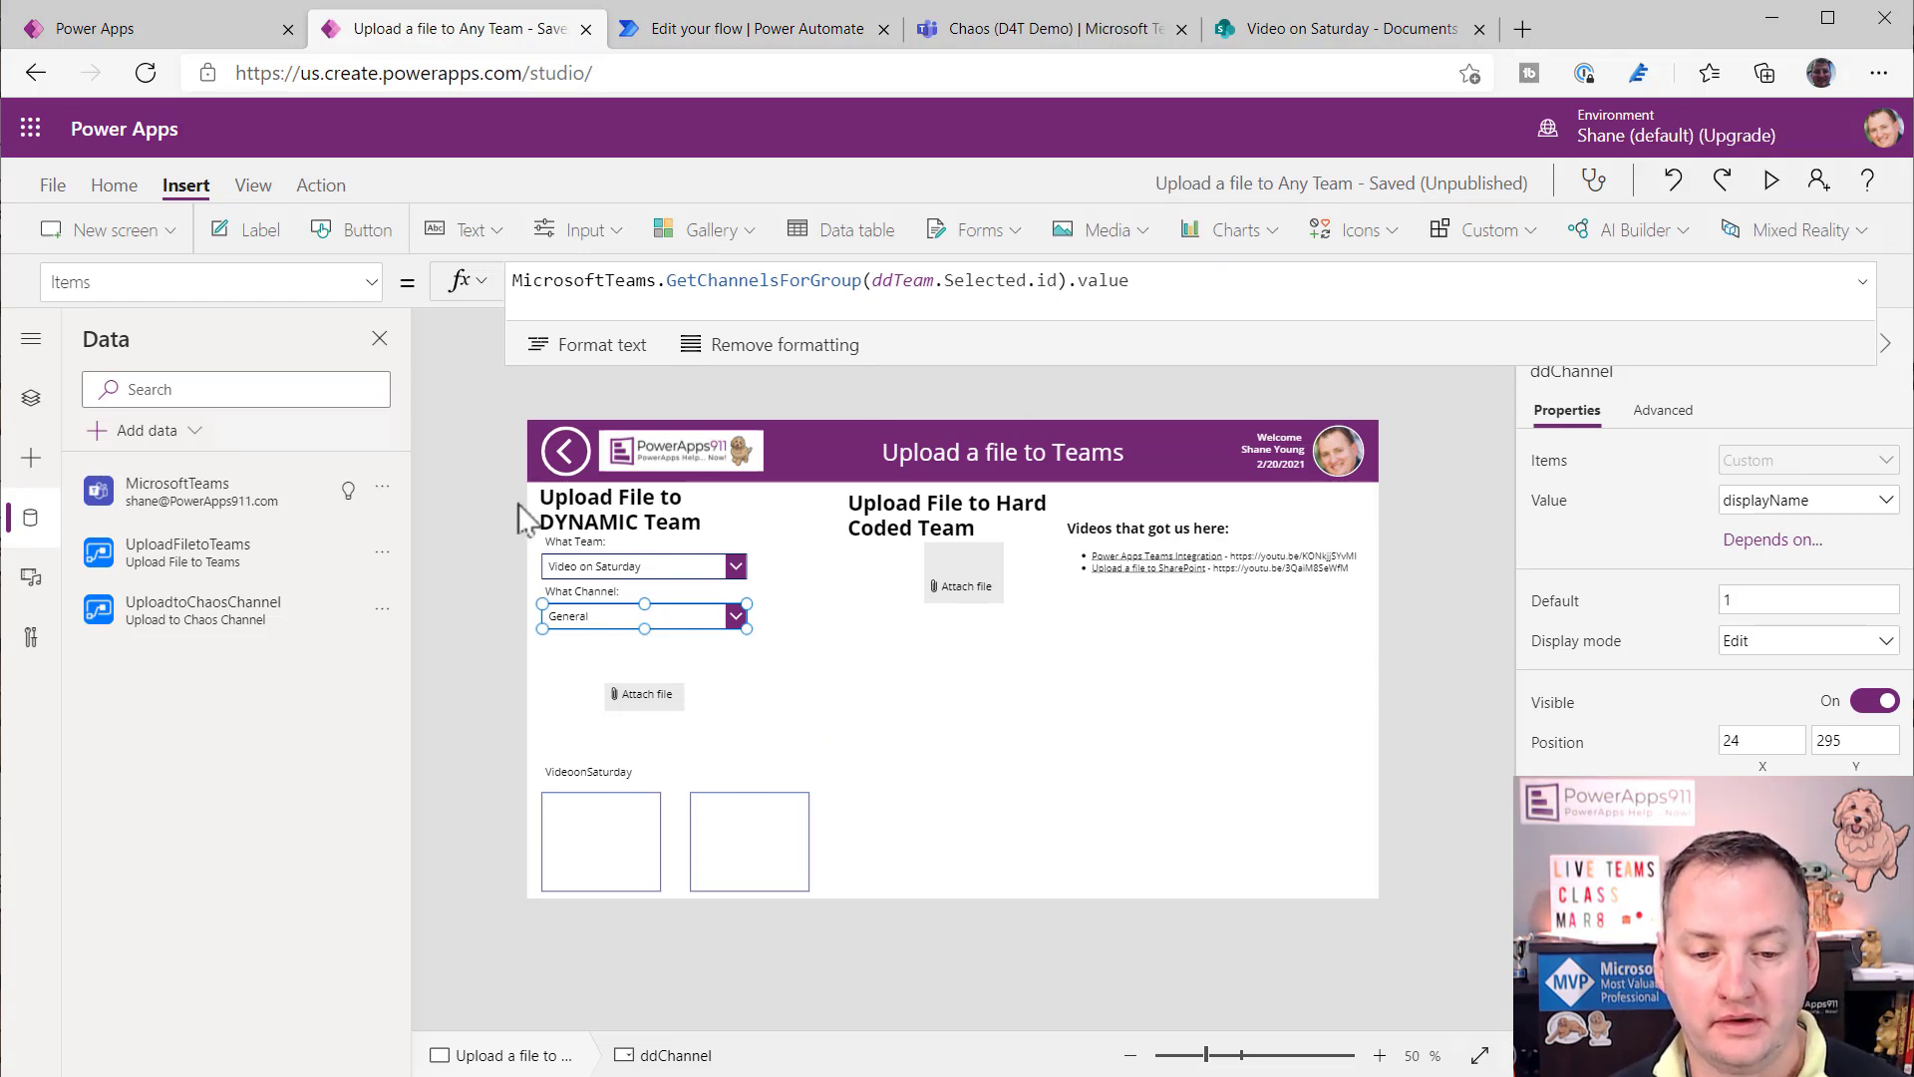
{"action": "left_click", "coordinate": [956, 596]}
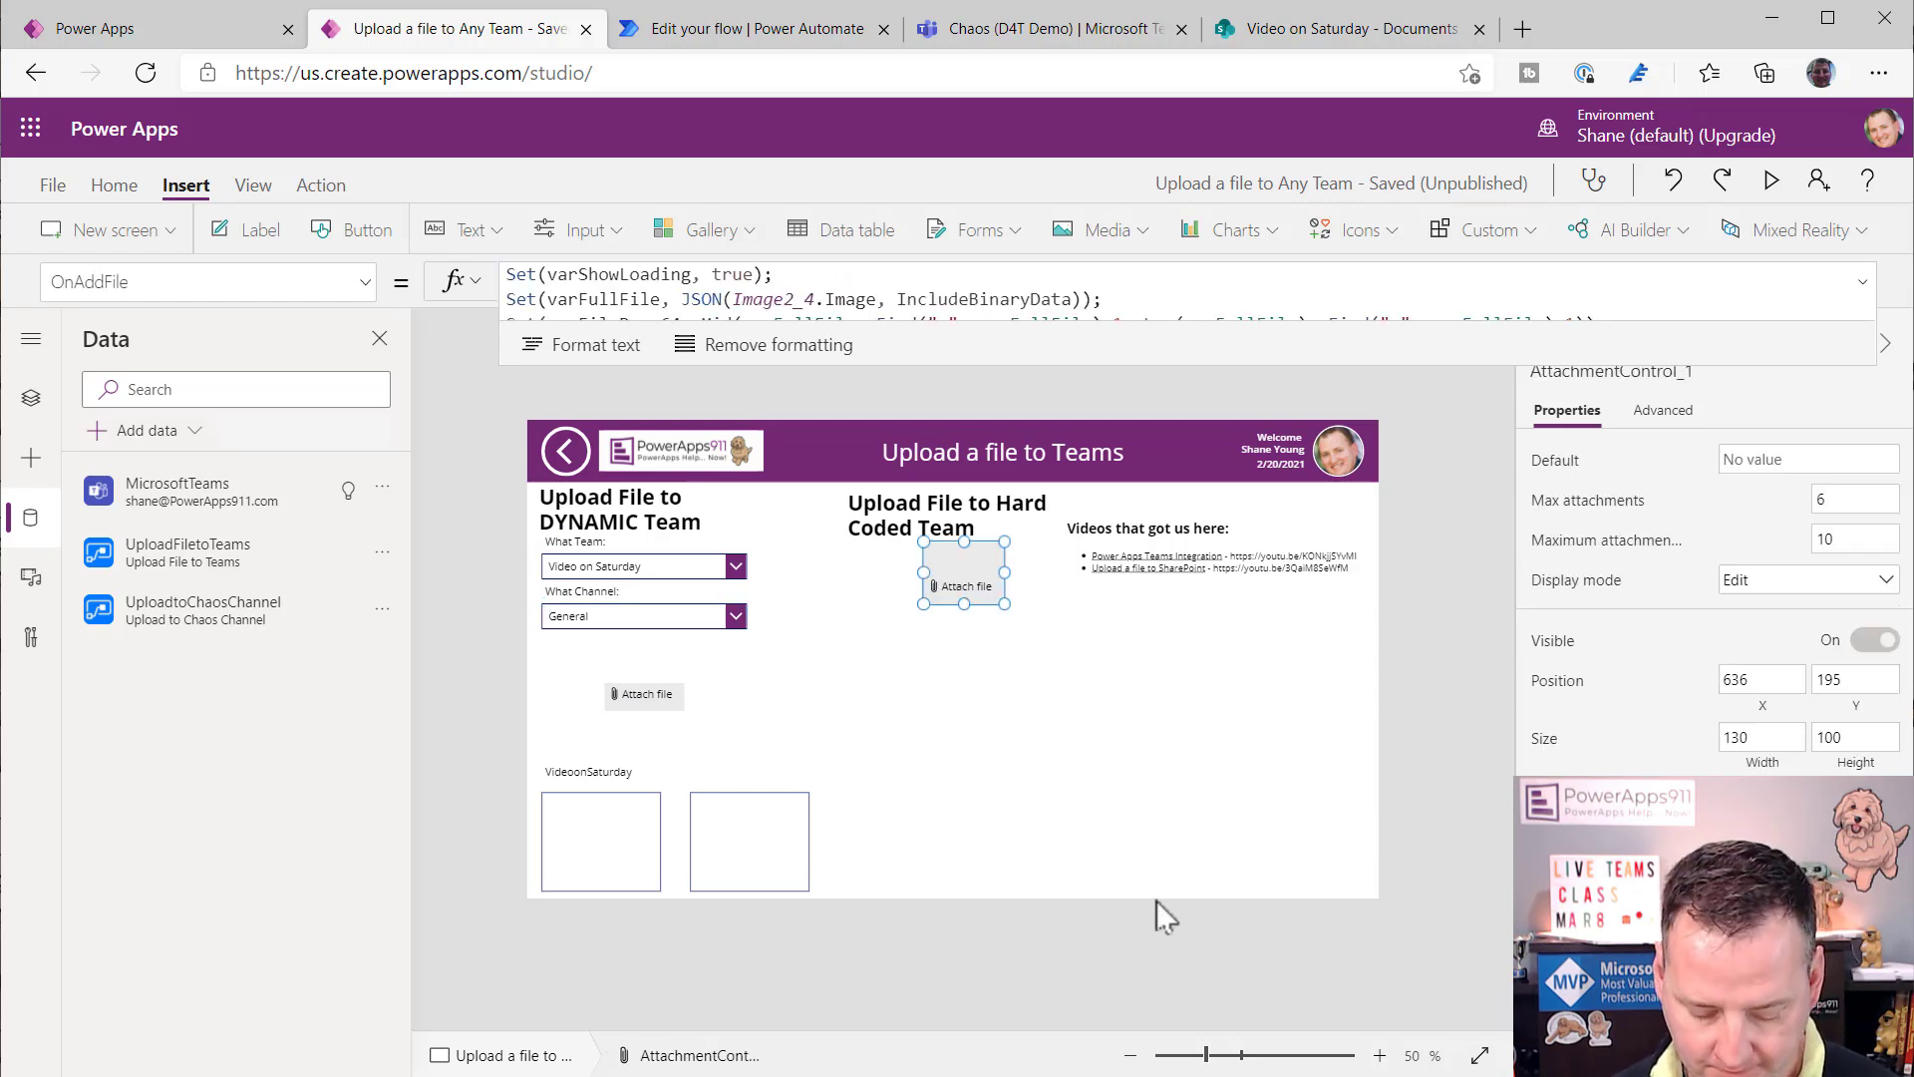
{"action": "key", "text": "ctrl+v"}
{"action": "left_click_drag", "start_coordinate": [996, 610], "coordinate": [958, 698]}
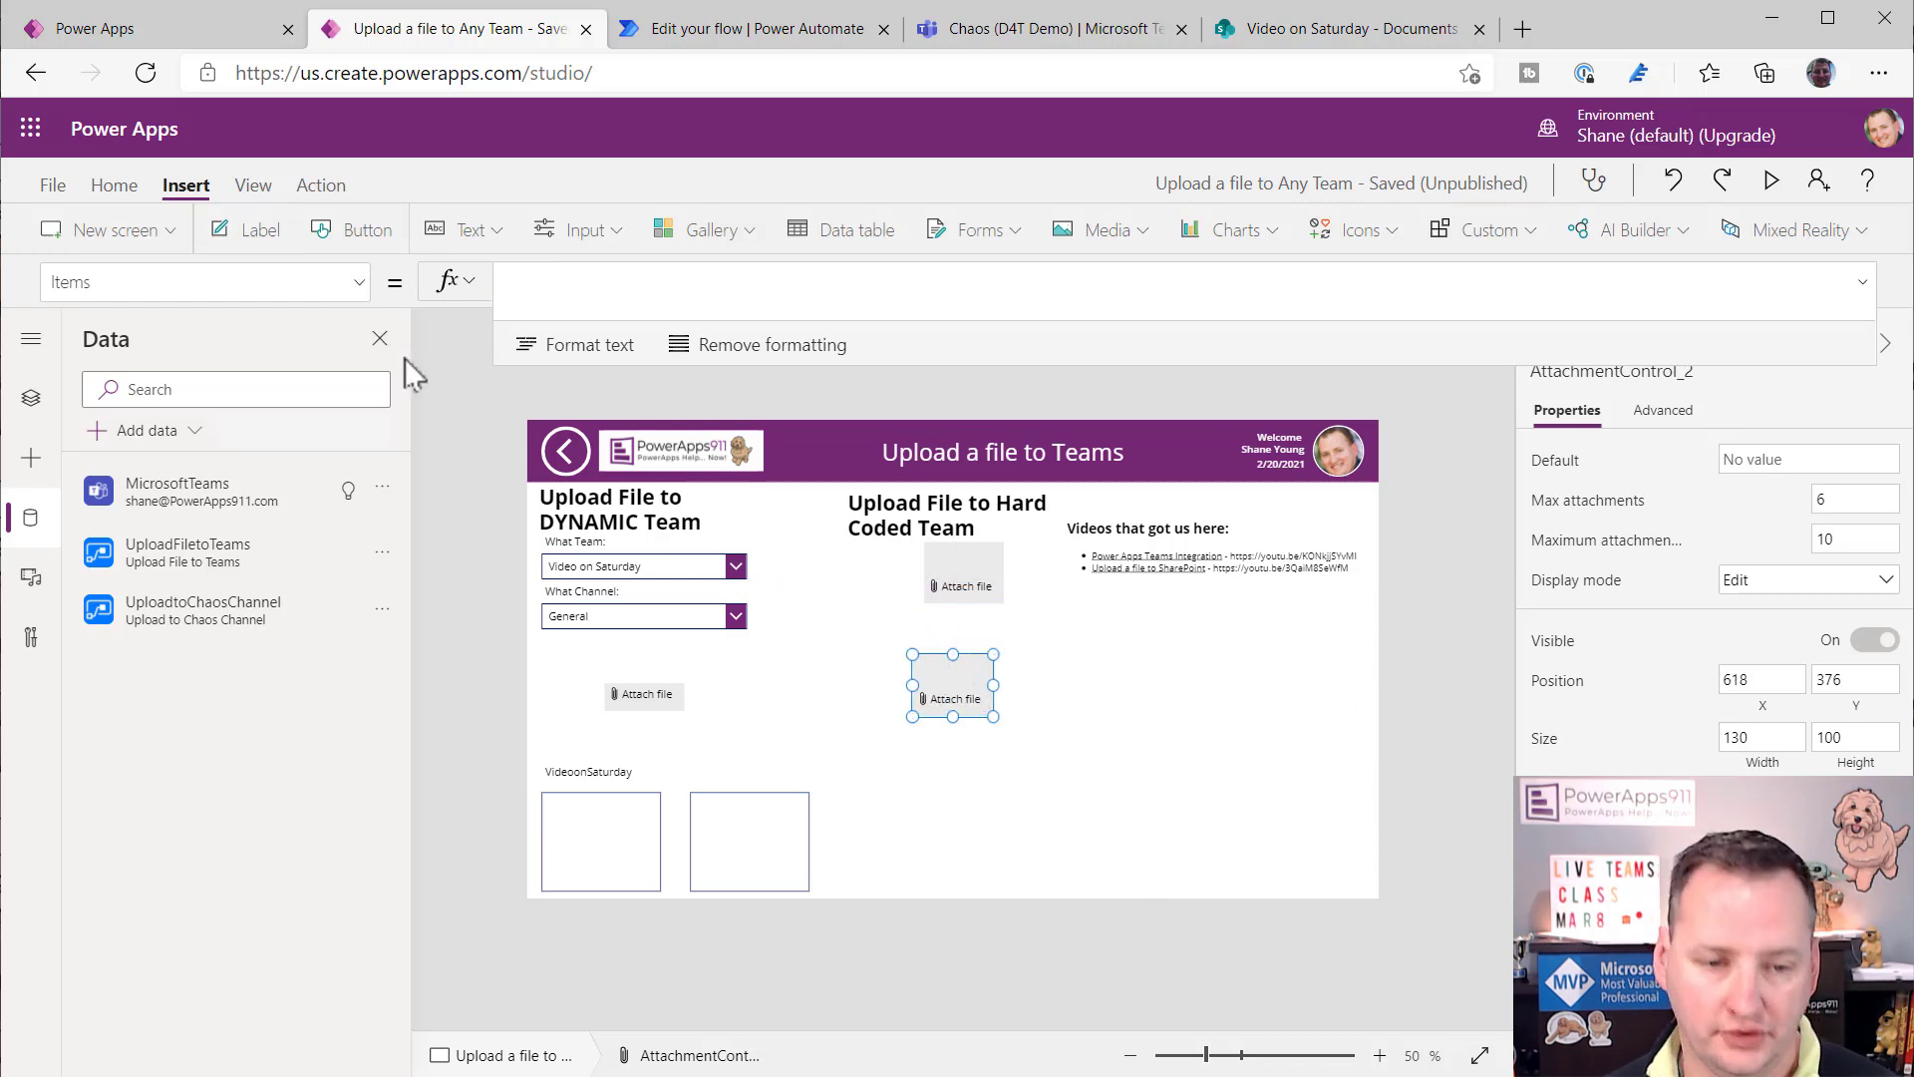
- Insert a button below the copied Attach file control, at about X 636, Y 632, and open its list of available flows
{"action": "left_click", "coordinate": [364, 232]}
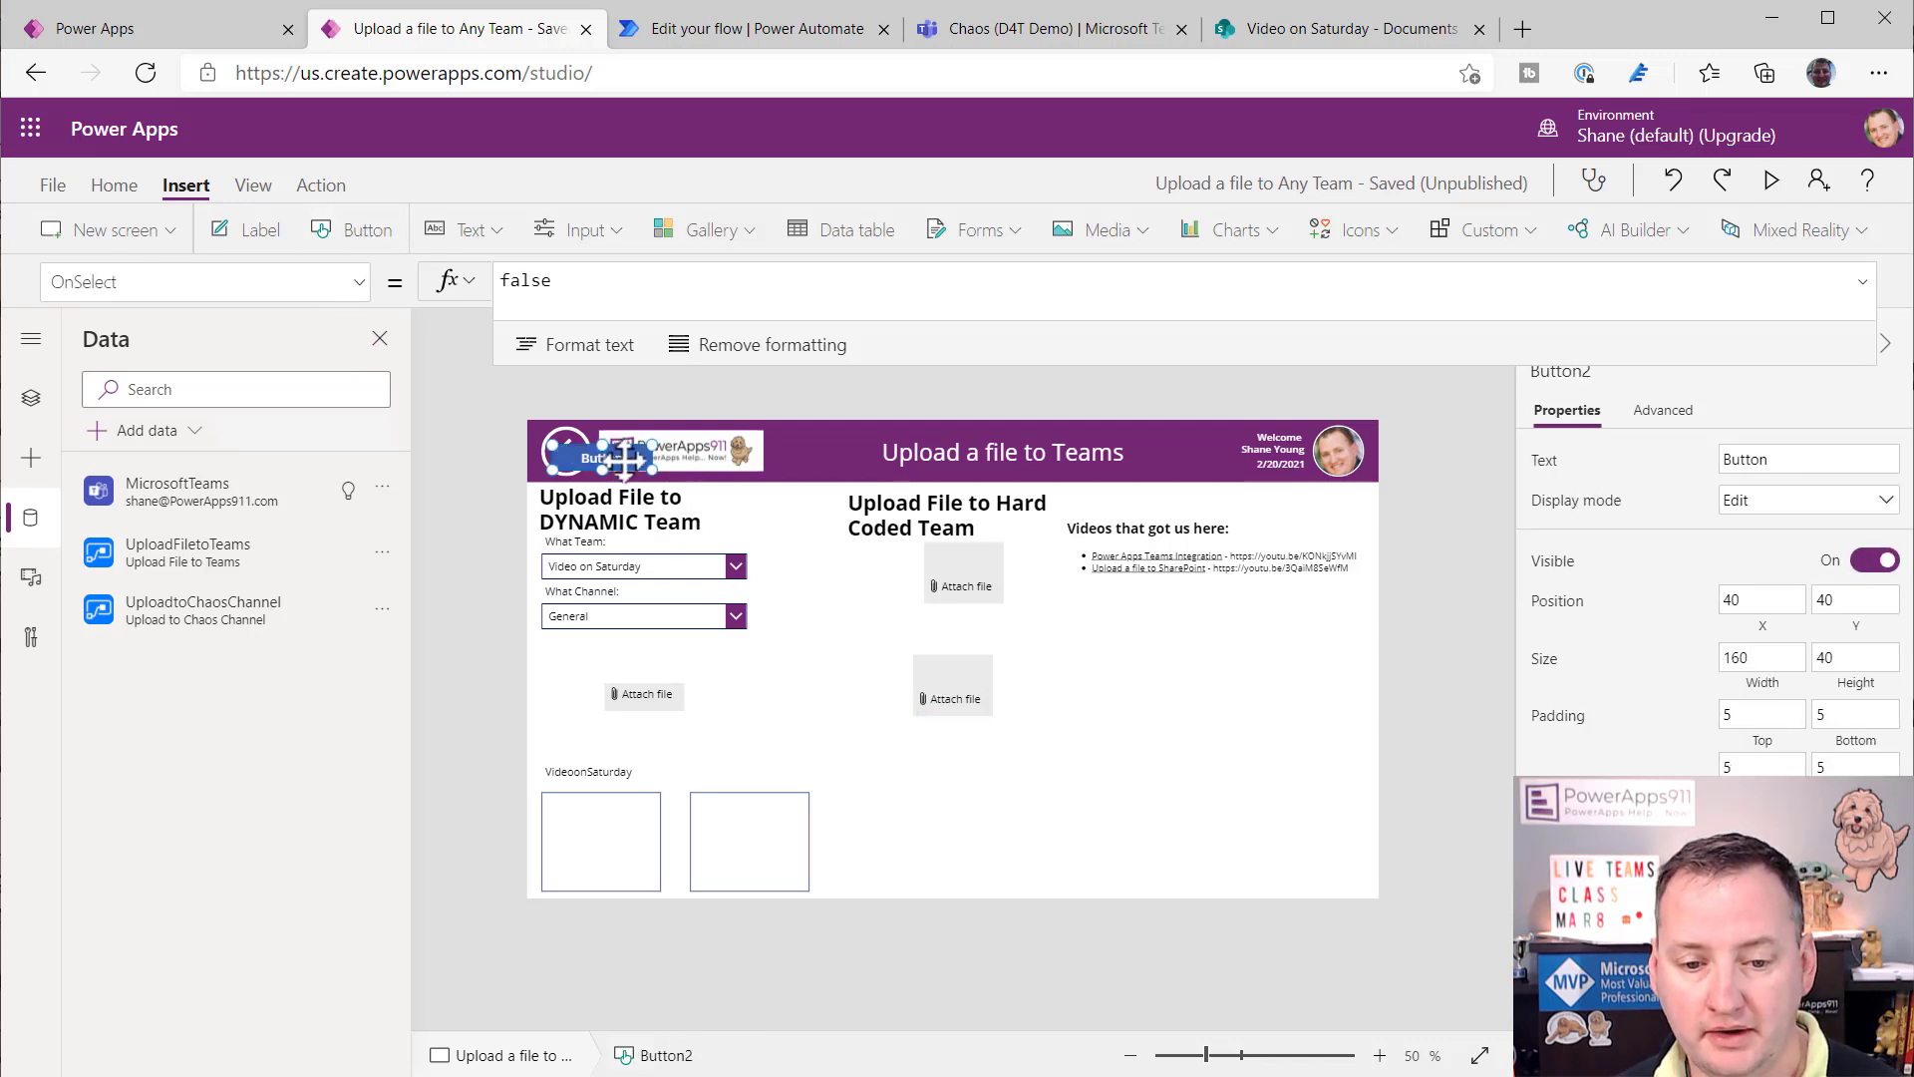
{"action": "left_click_drag", "start_coordinate": [603, 461], "coordinate": [974, 827]}
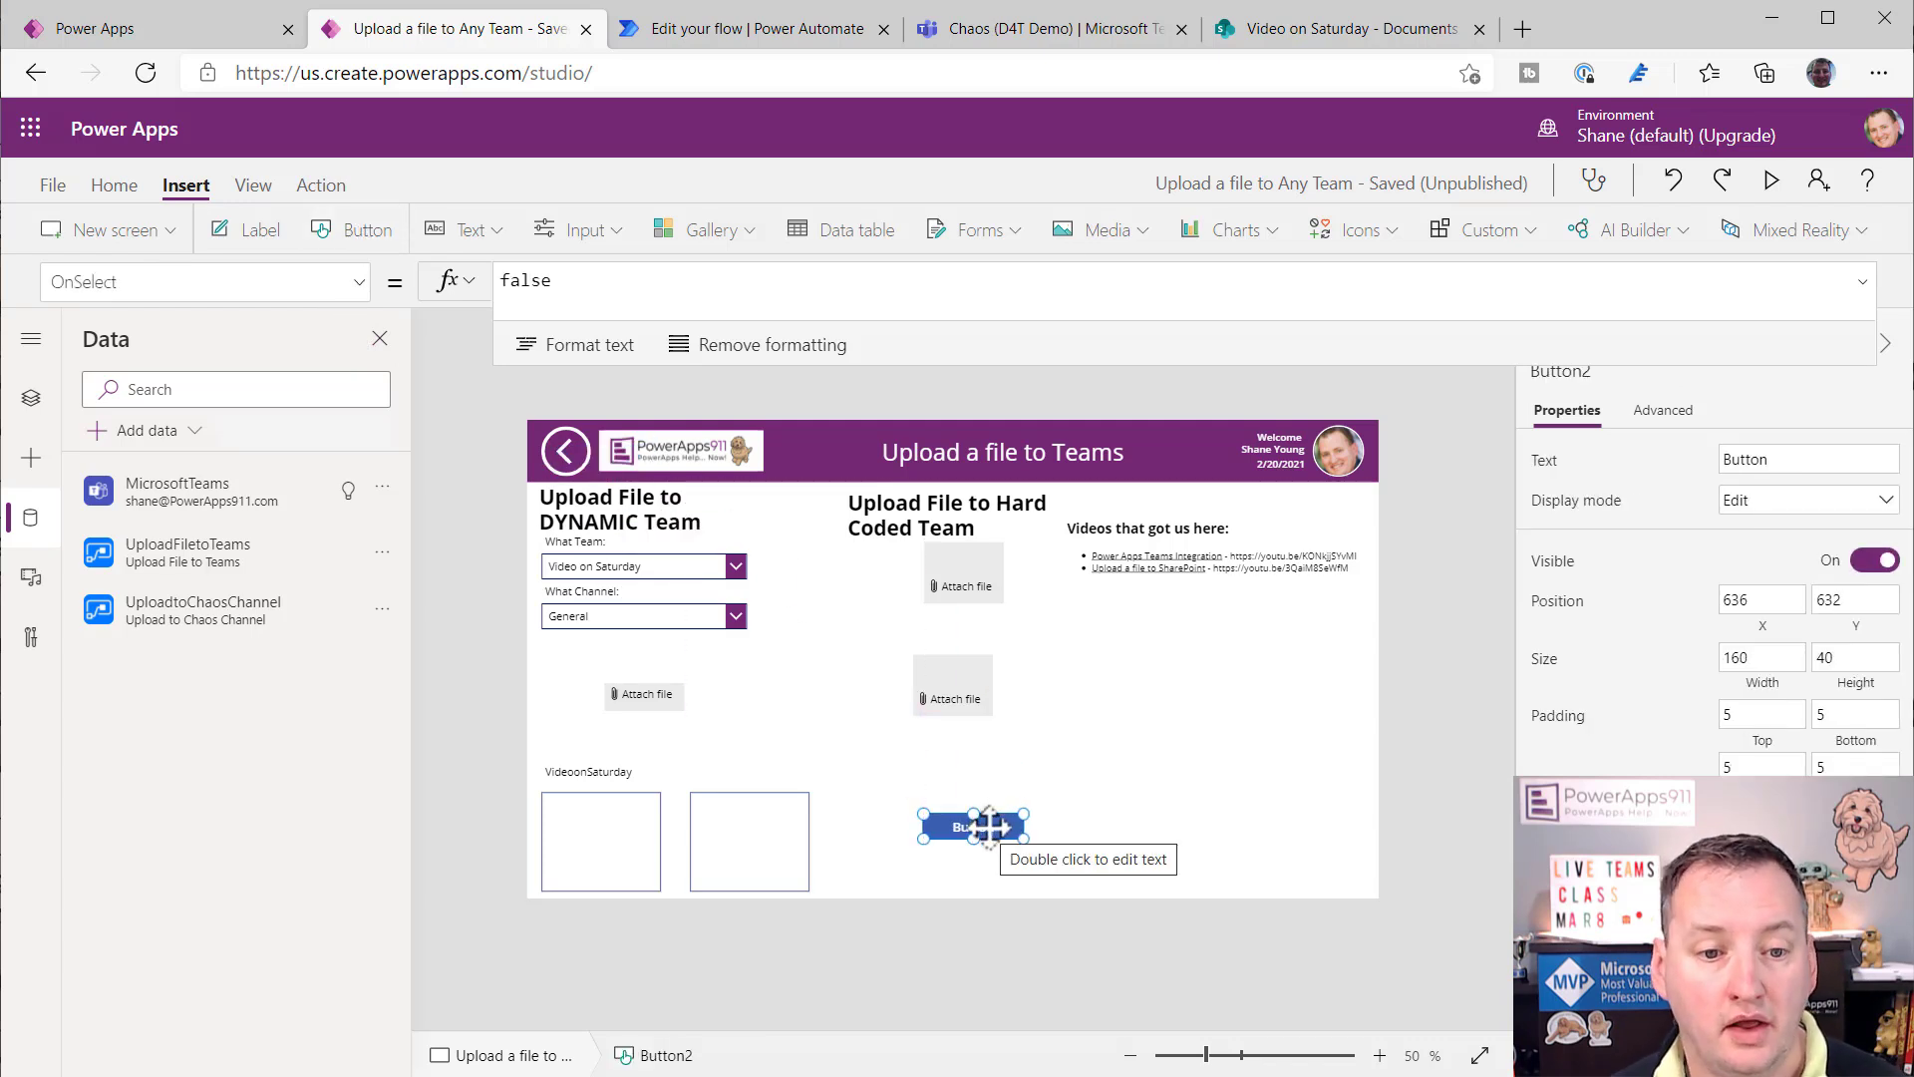
{"action": "left_click", "coordinate": [324, 185]}
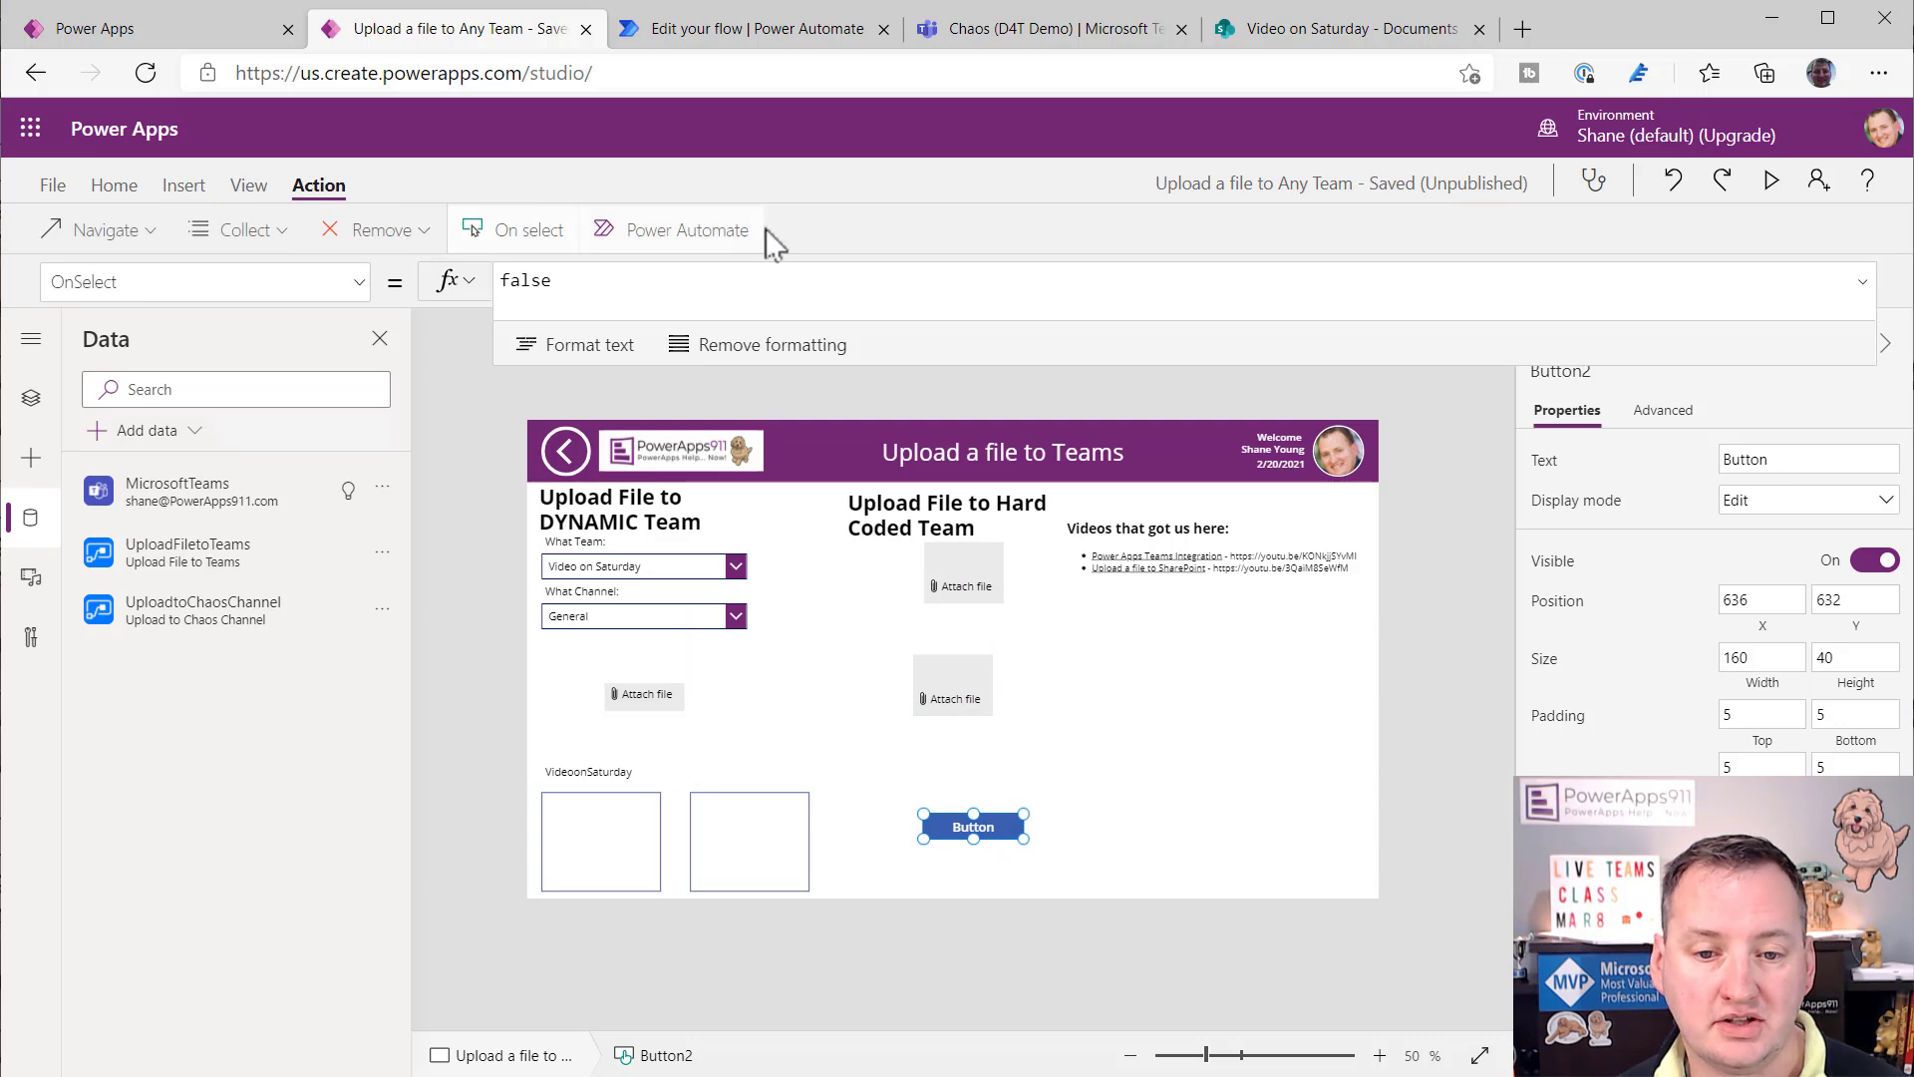
{"action": "left_click", "coordinate": [698, 229]}
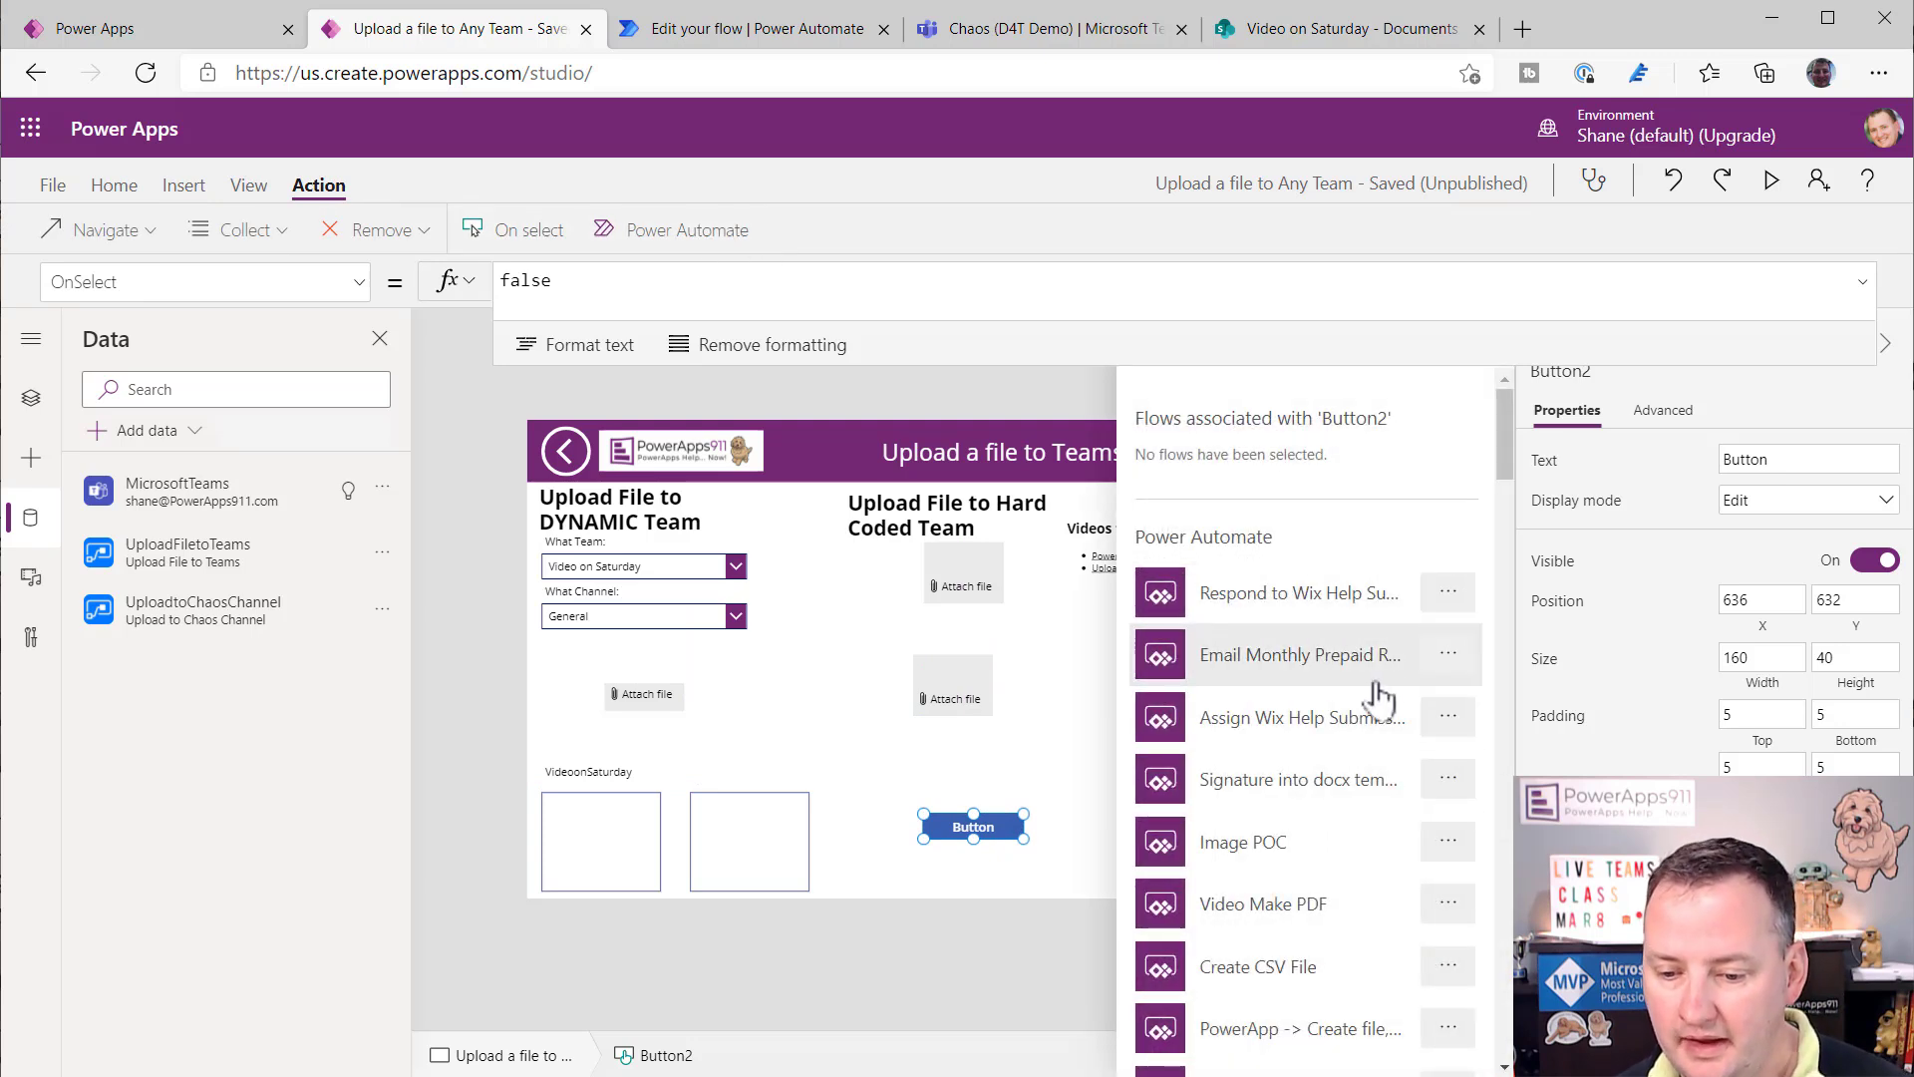
- Find Video Saturday Flow among the available flows and add it to the new button's OnSelect action
{"action": "scroll", "coordinate": [1376, 678], "scroll_direction": "down", "scroll_amount": 1}
{"action": "scroll", "coordinate": [1279, 788], "scroll_direction": "down", "scroll_amount": 5}
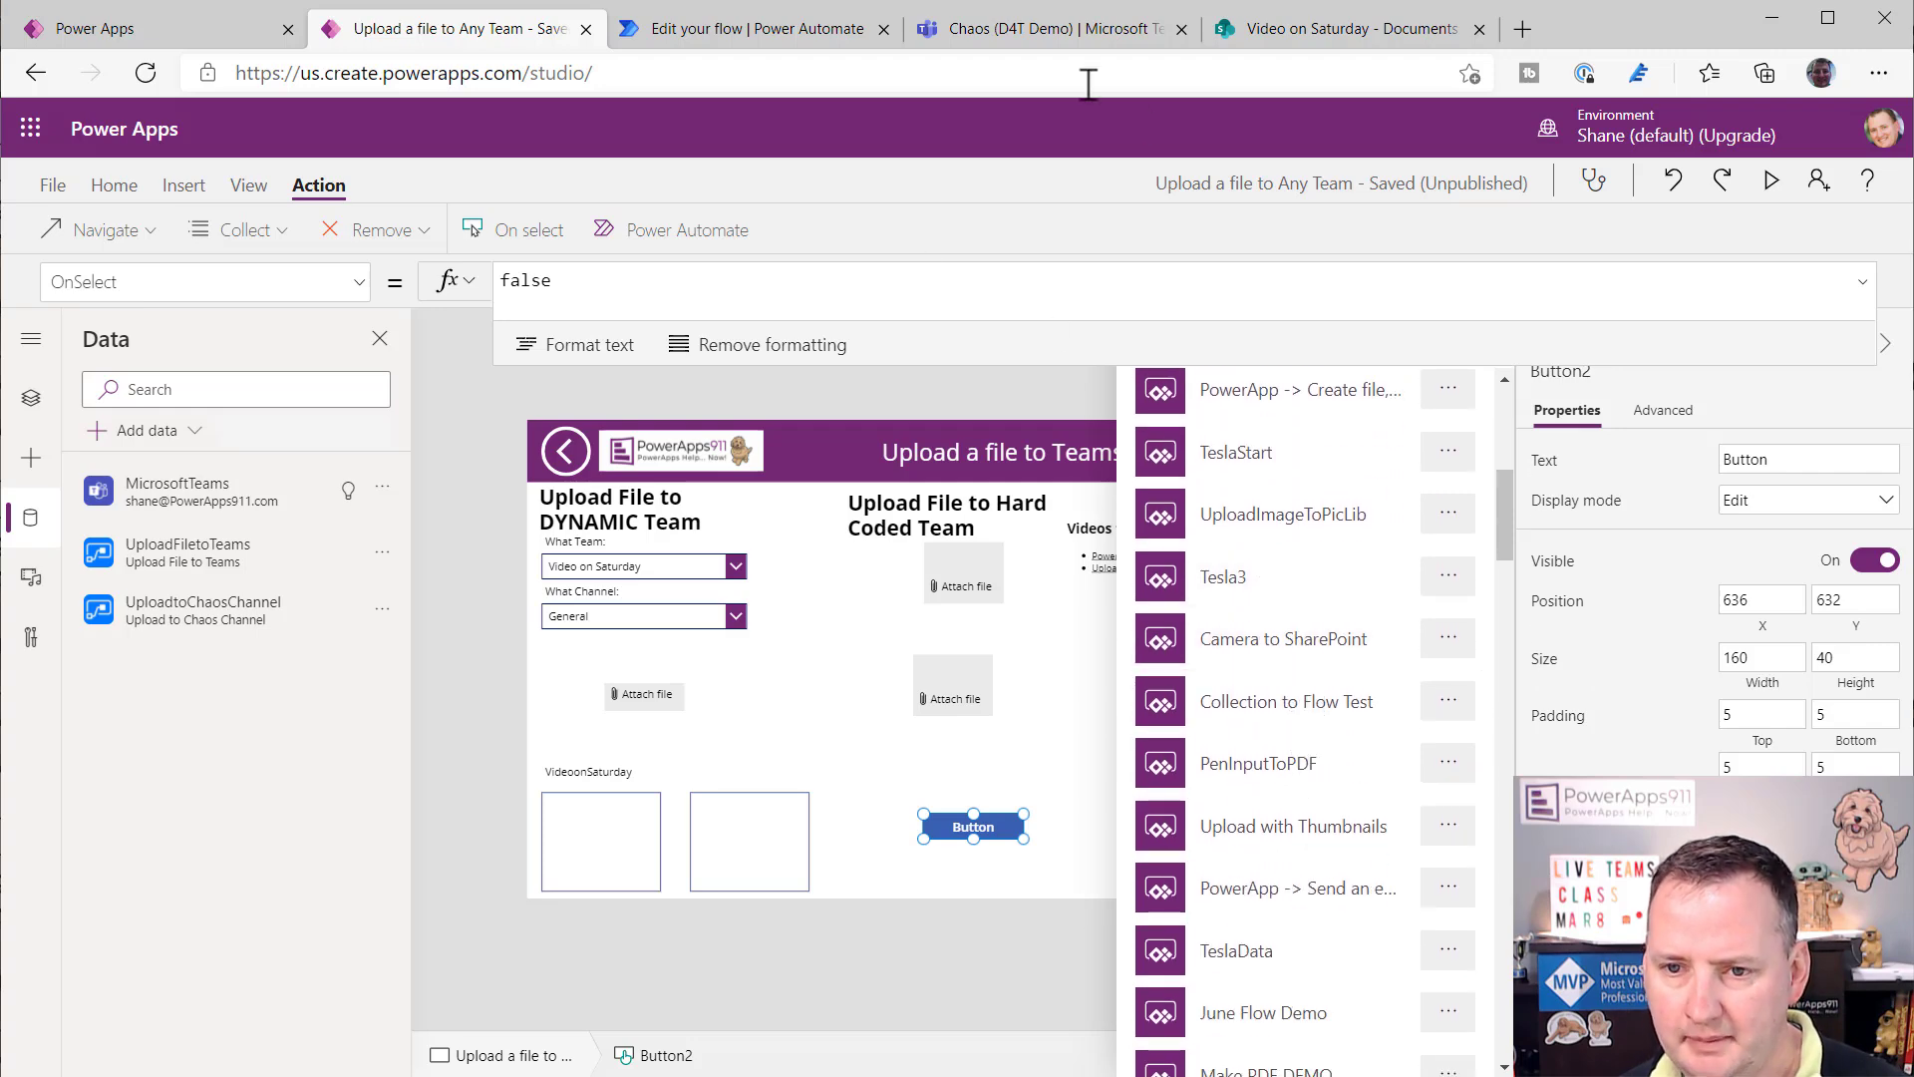
{"action": "left_click", "coordinate": [773, 40]}
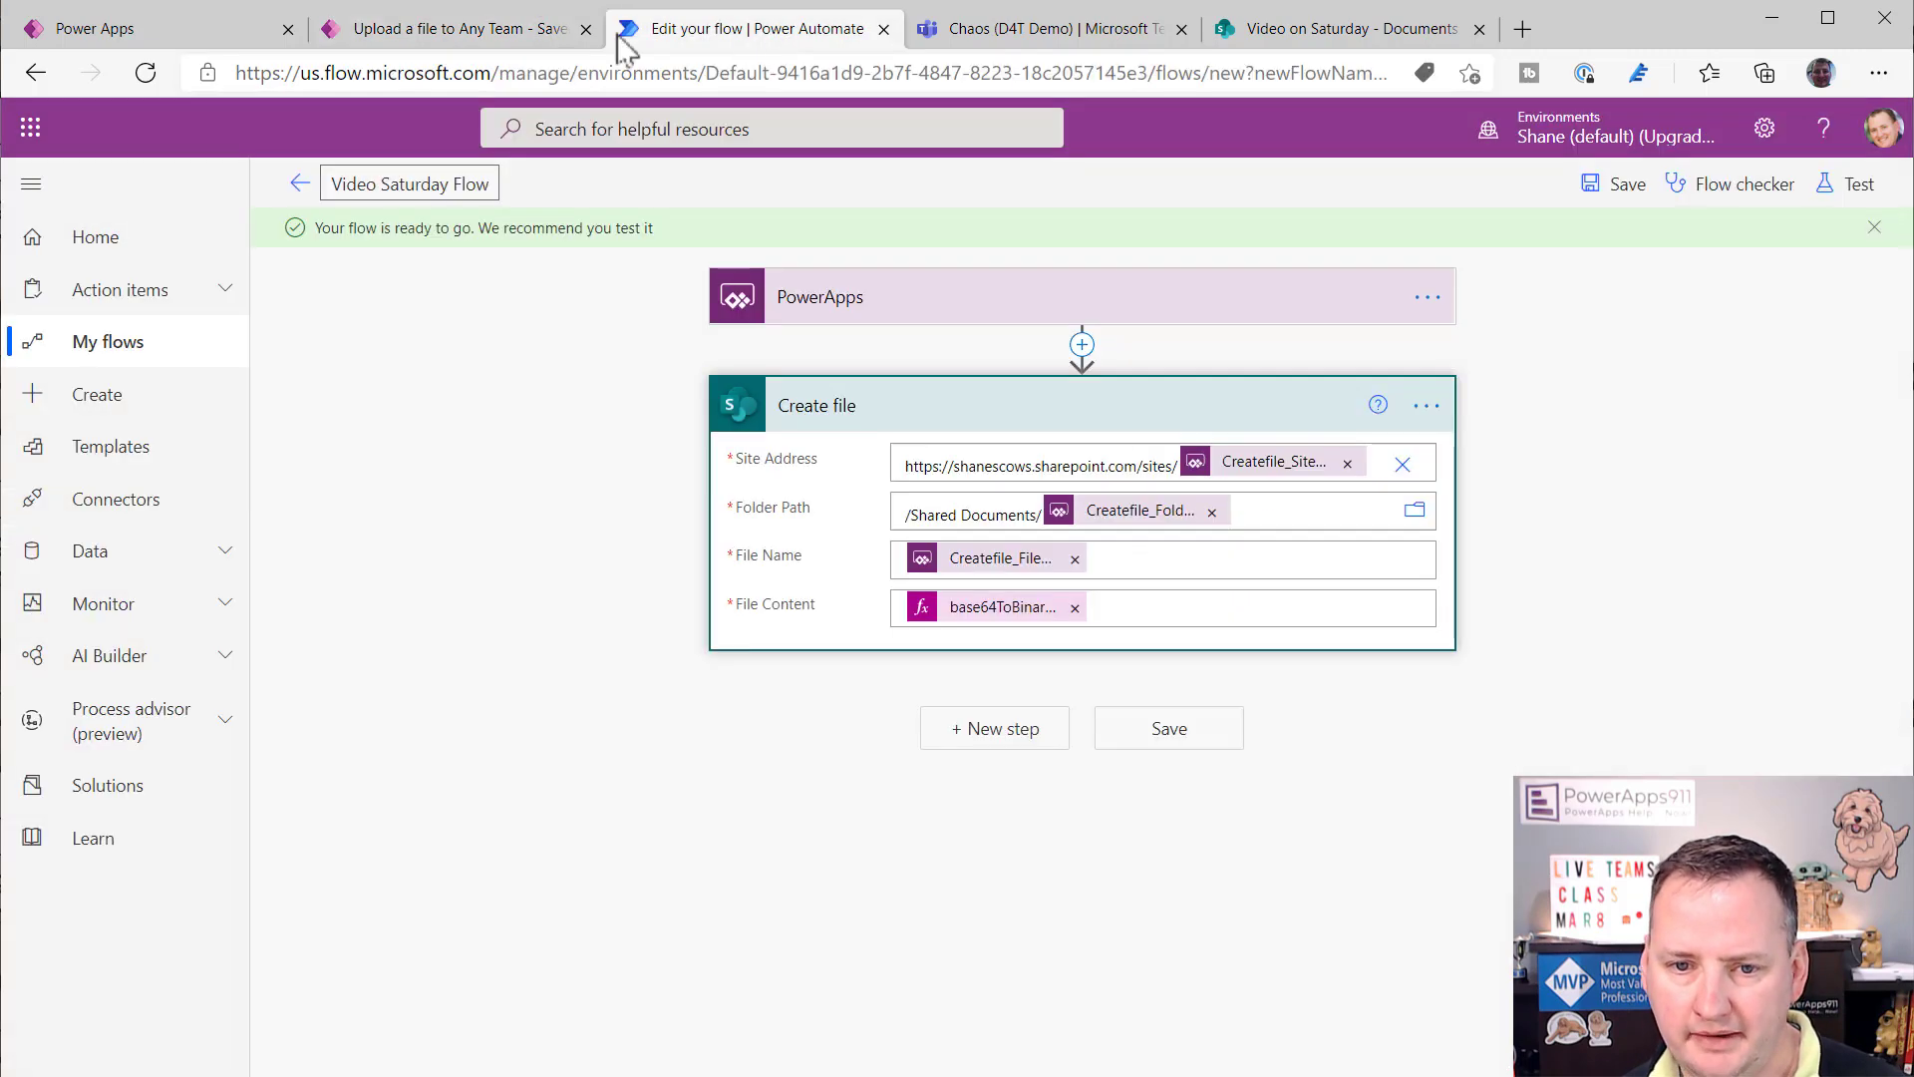
{"action": "left_click", "coordinate": [489, 40]}
{"action": "scroll", "coordinate": [1357, 837], "scroll_direction": "down", "scroll_amount": 3}
{"action": "scroll", "coordinate": [1346, 825], "scroll_direction": "down", "scroll_amount": 5}
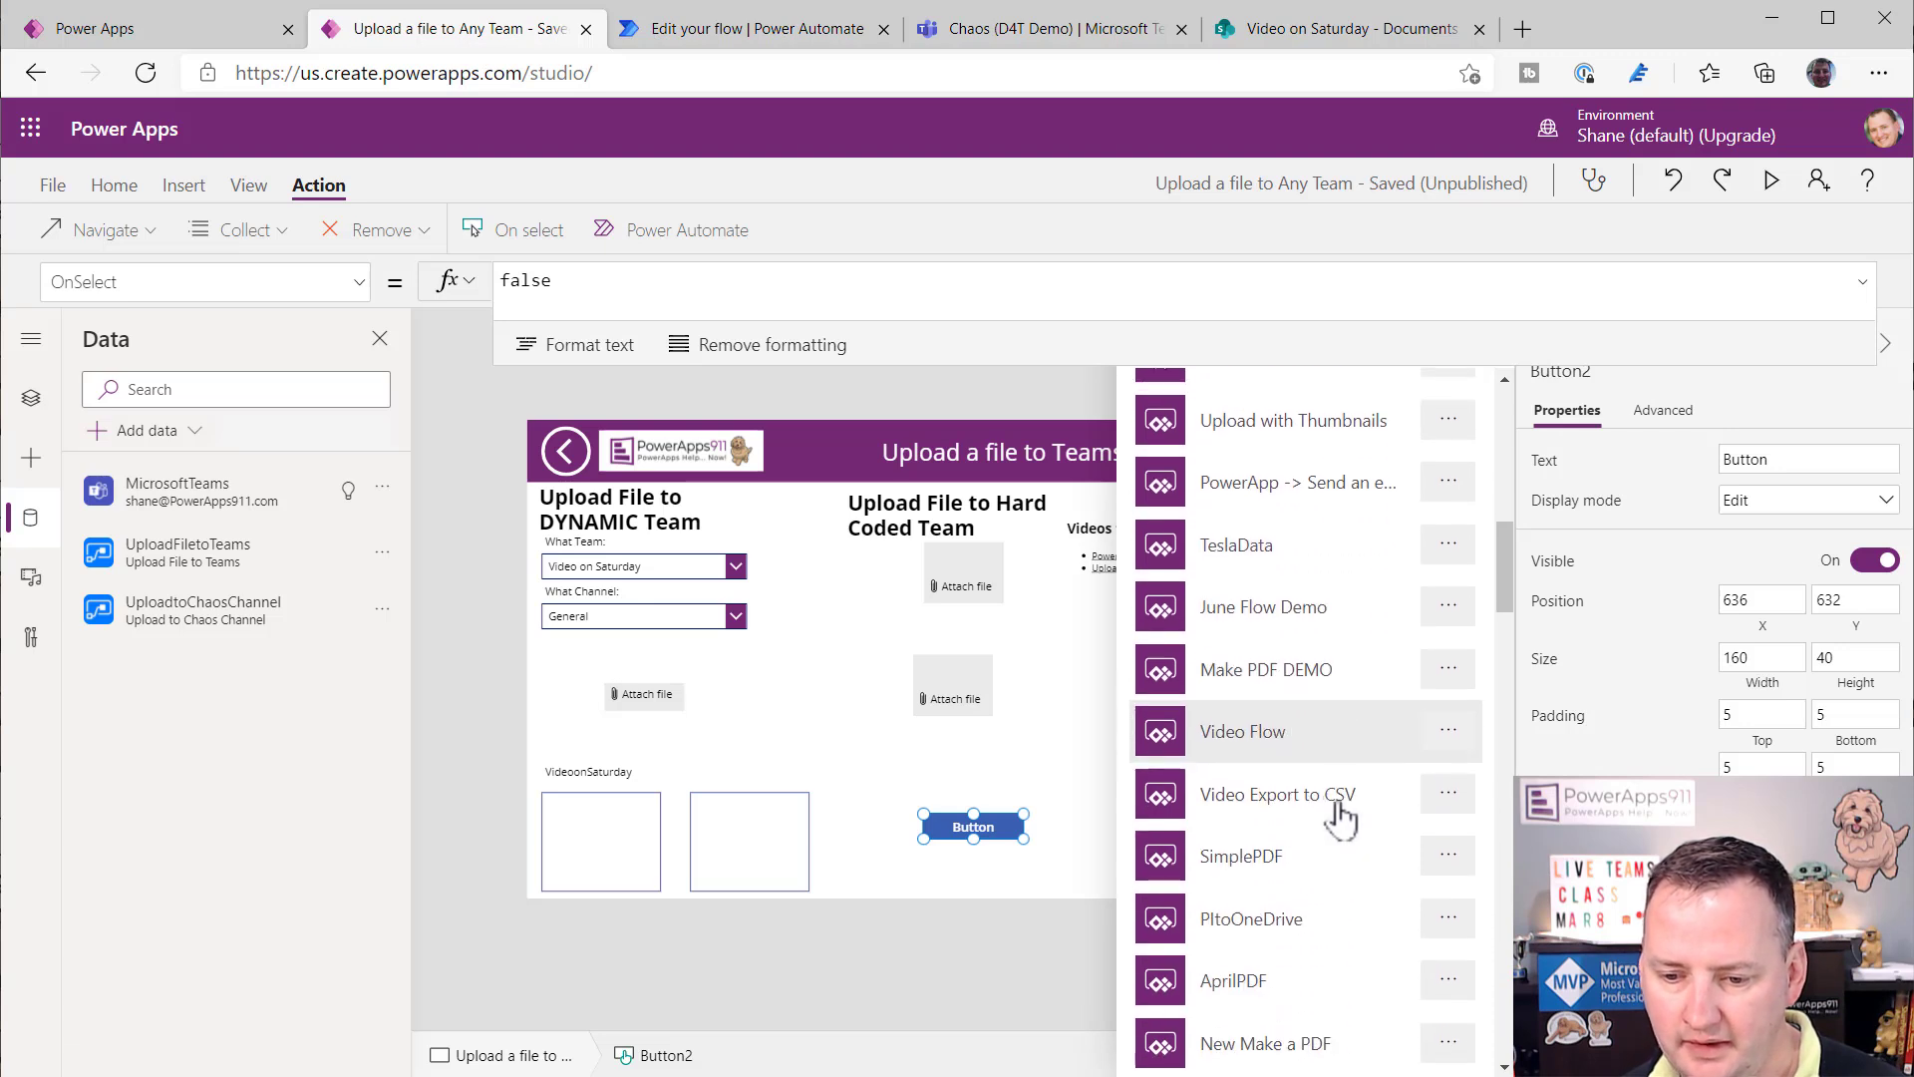
{"action": "scroll", "coordinate": [1332, 809], "scroll_direction": "down", "scroll_amount": 7}
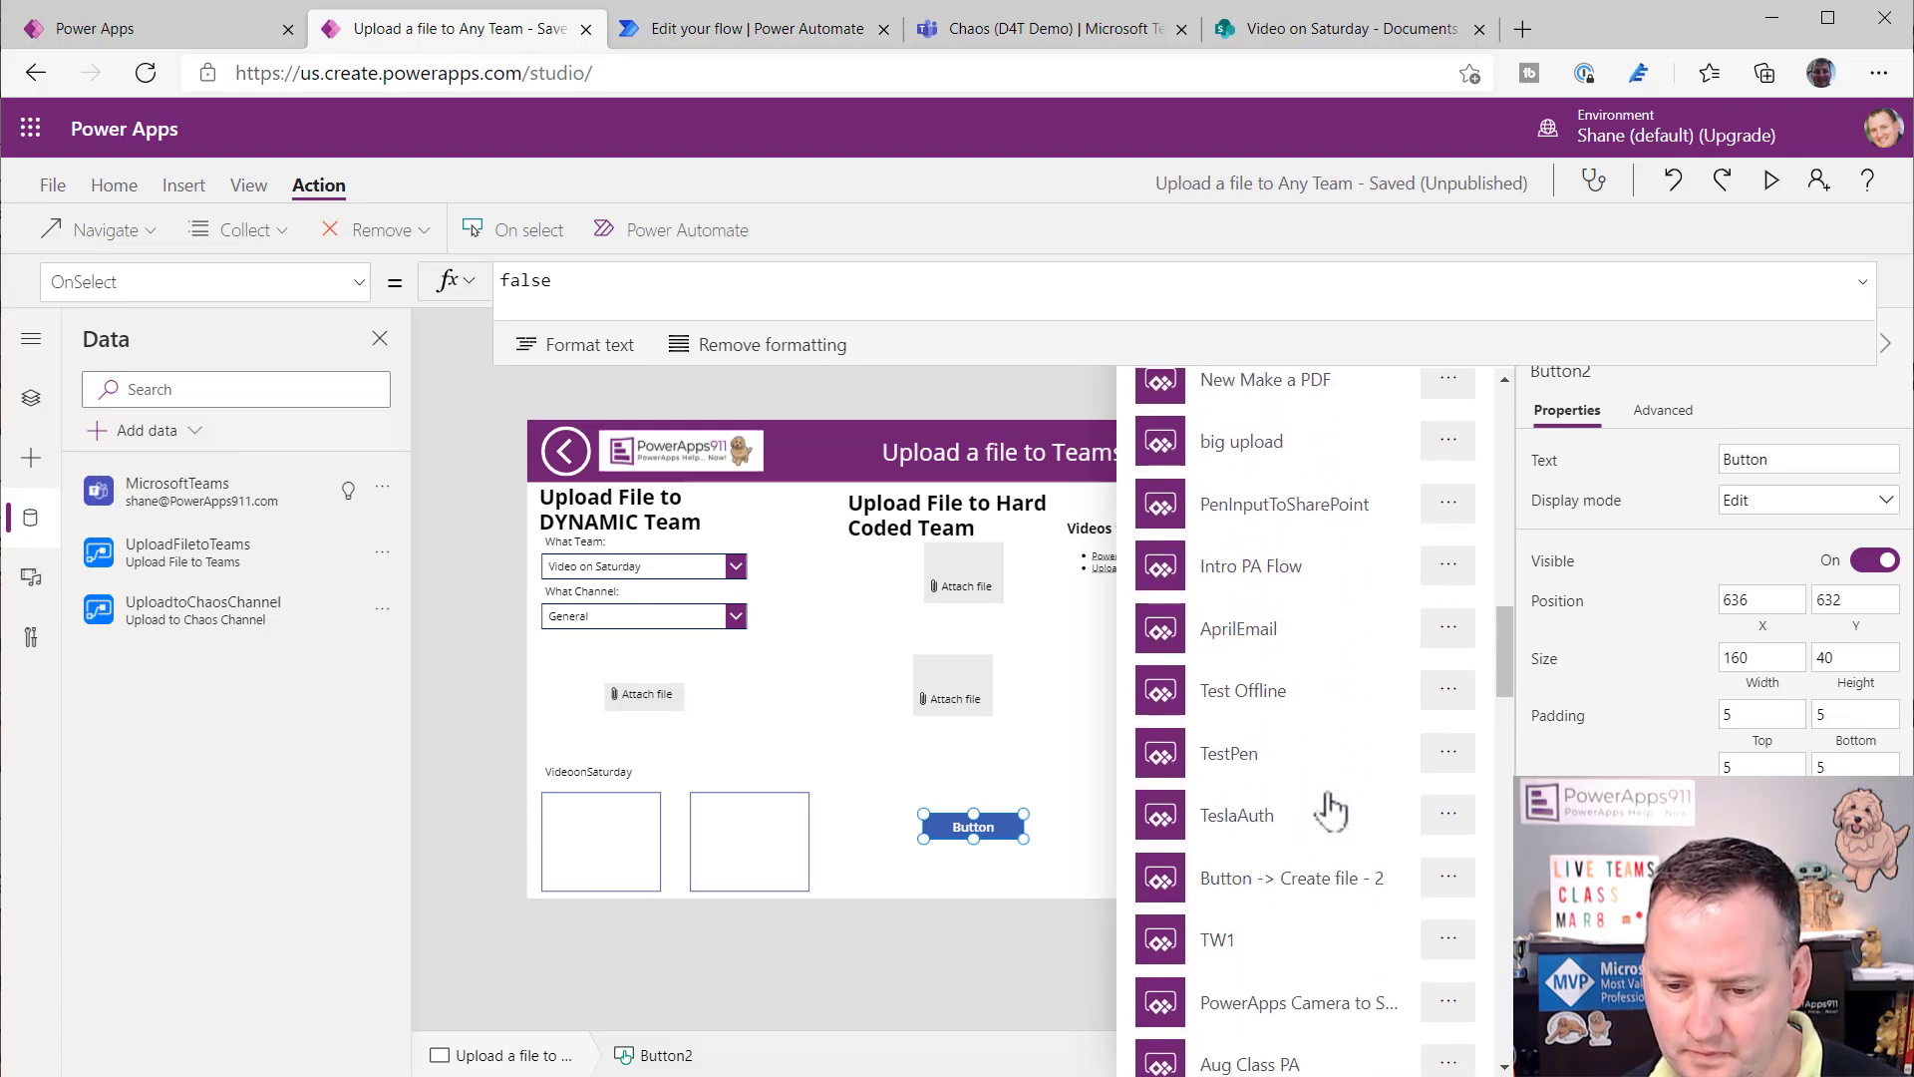
{"action": "scroll", "coordinate": [1321, 793], "scroll_direction": "down", "scroll_amount": 5}
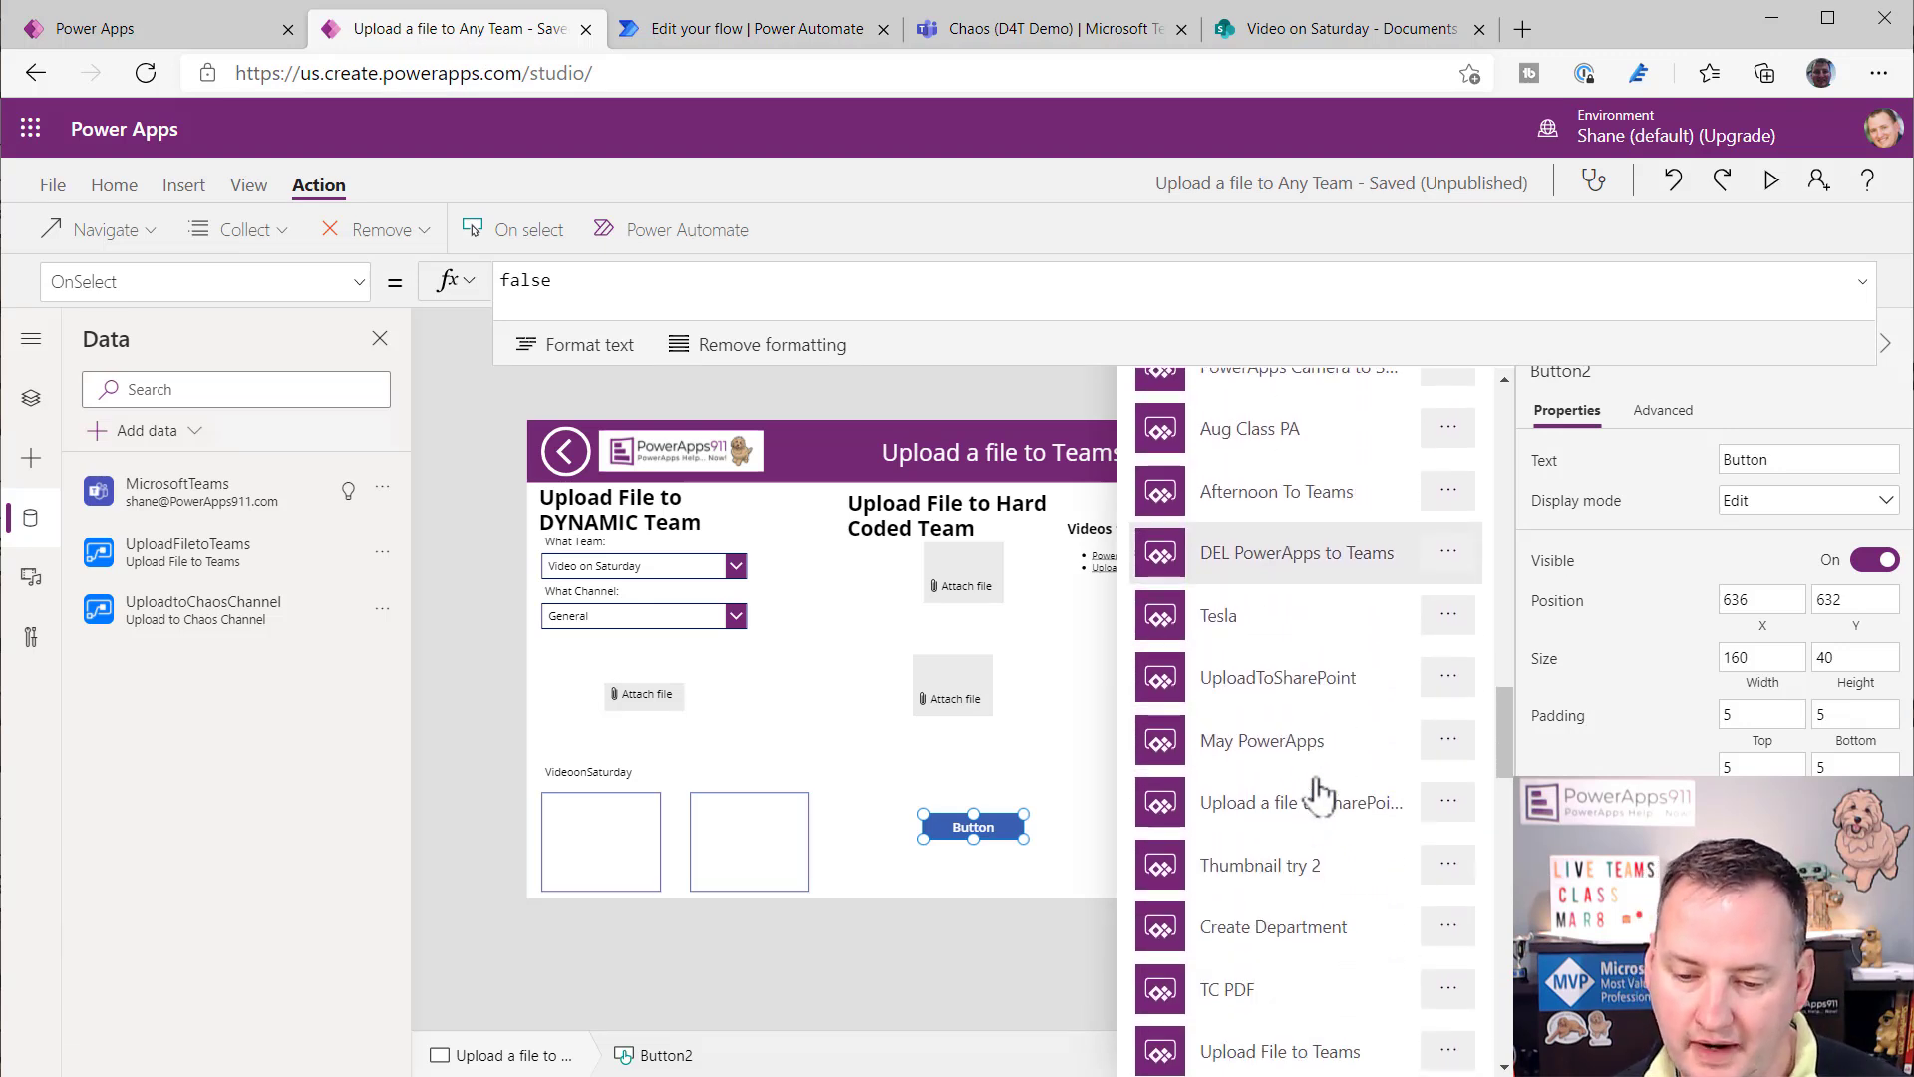
{"action": "scroll", "coordinate": [1321, 793], "scroll_direction": "down", "scroll_amount": 8}
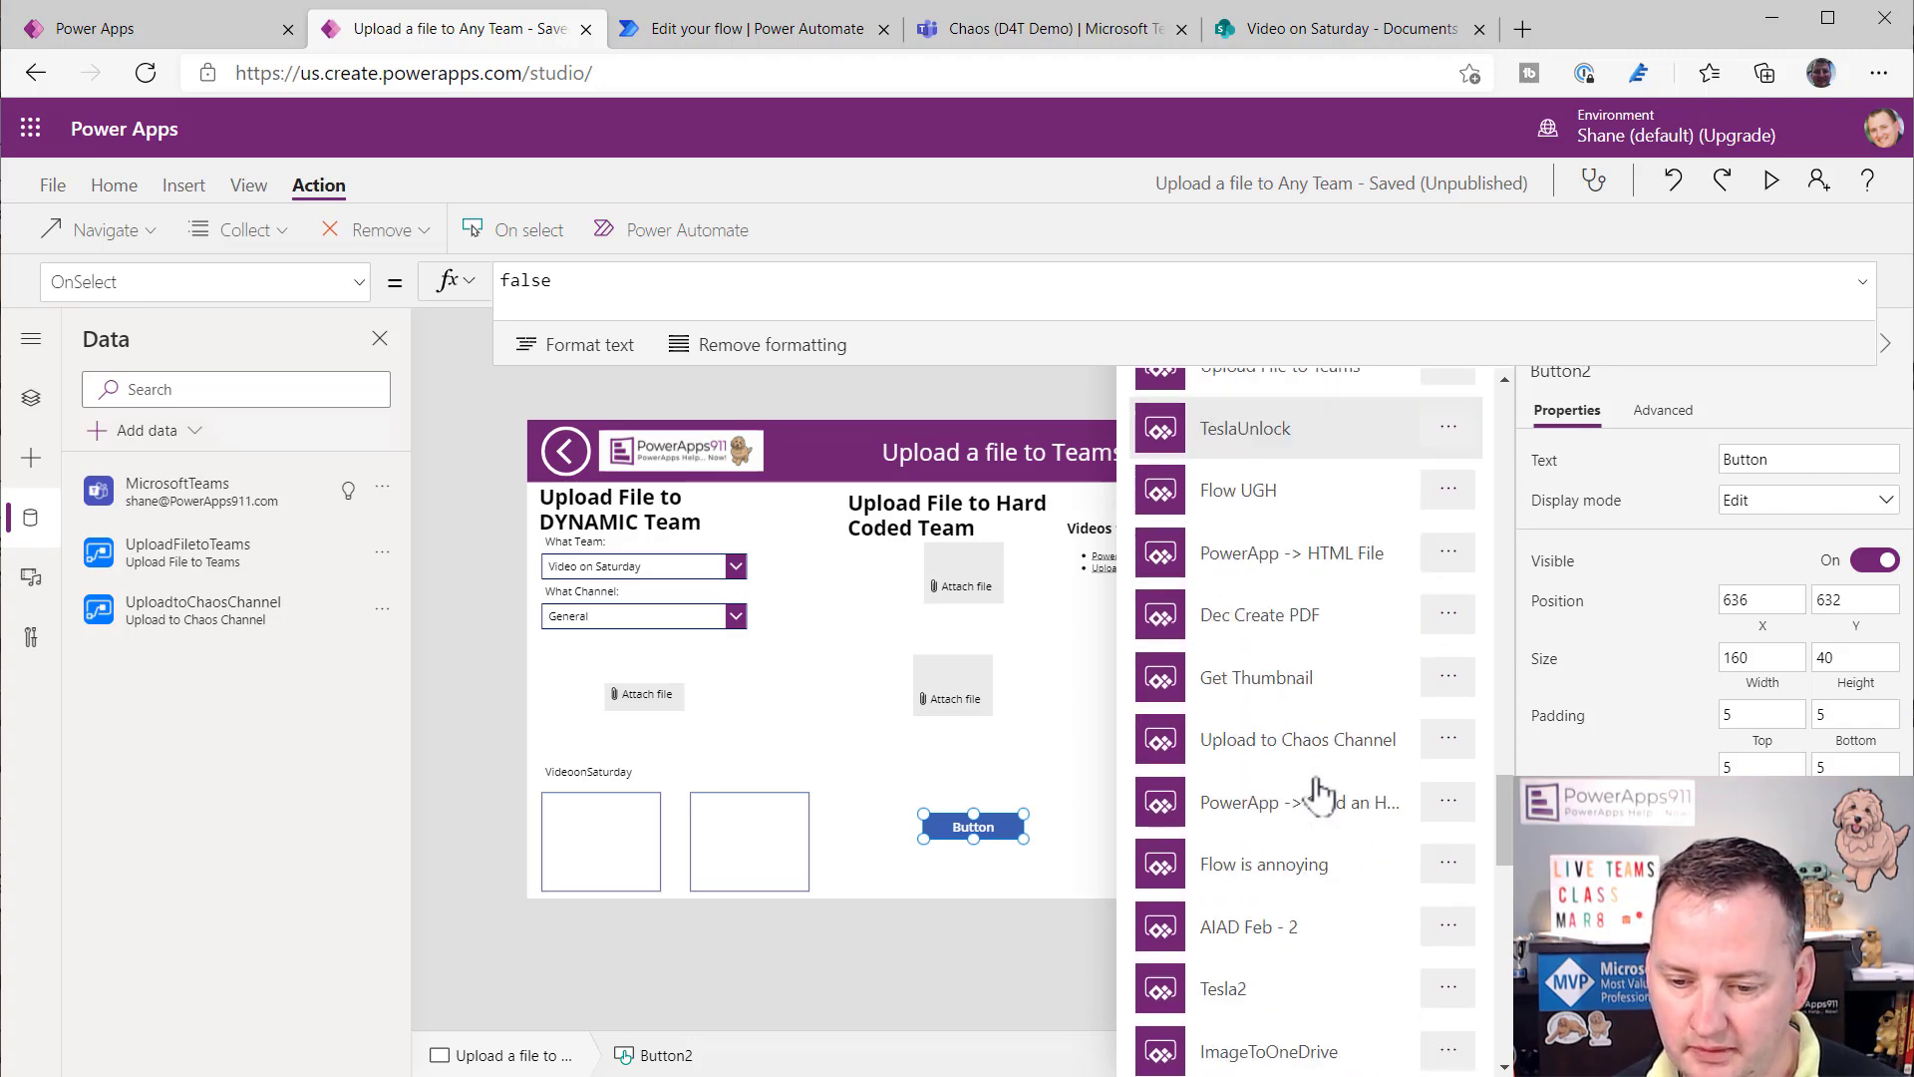
{"action": "scroll", "coordinate": [1319, 793], "scroll_direction": "down", "scroll_amount": 10}
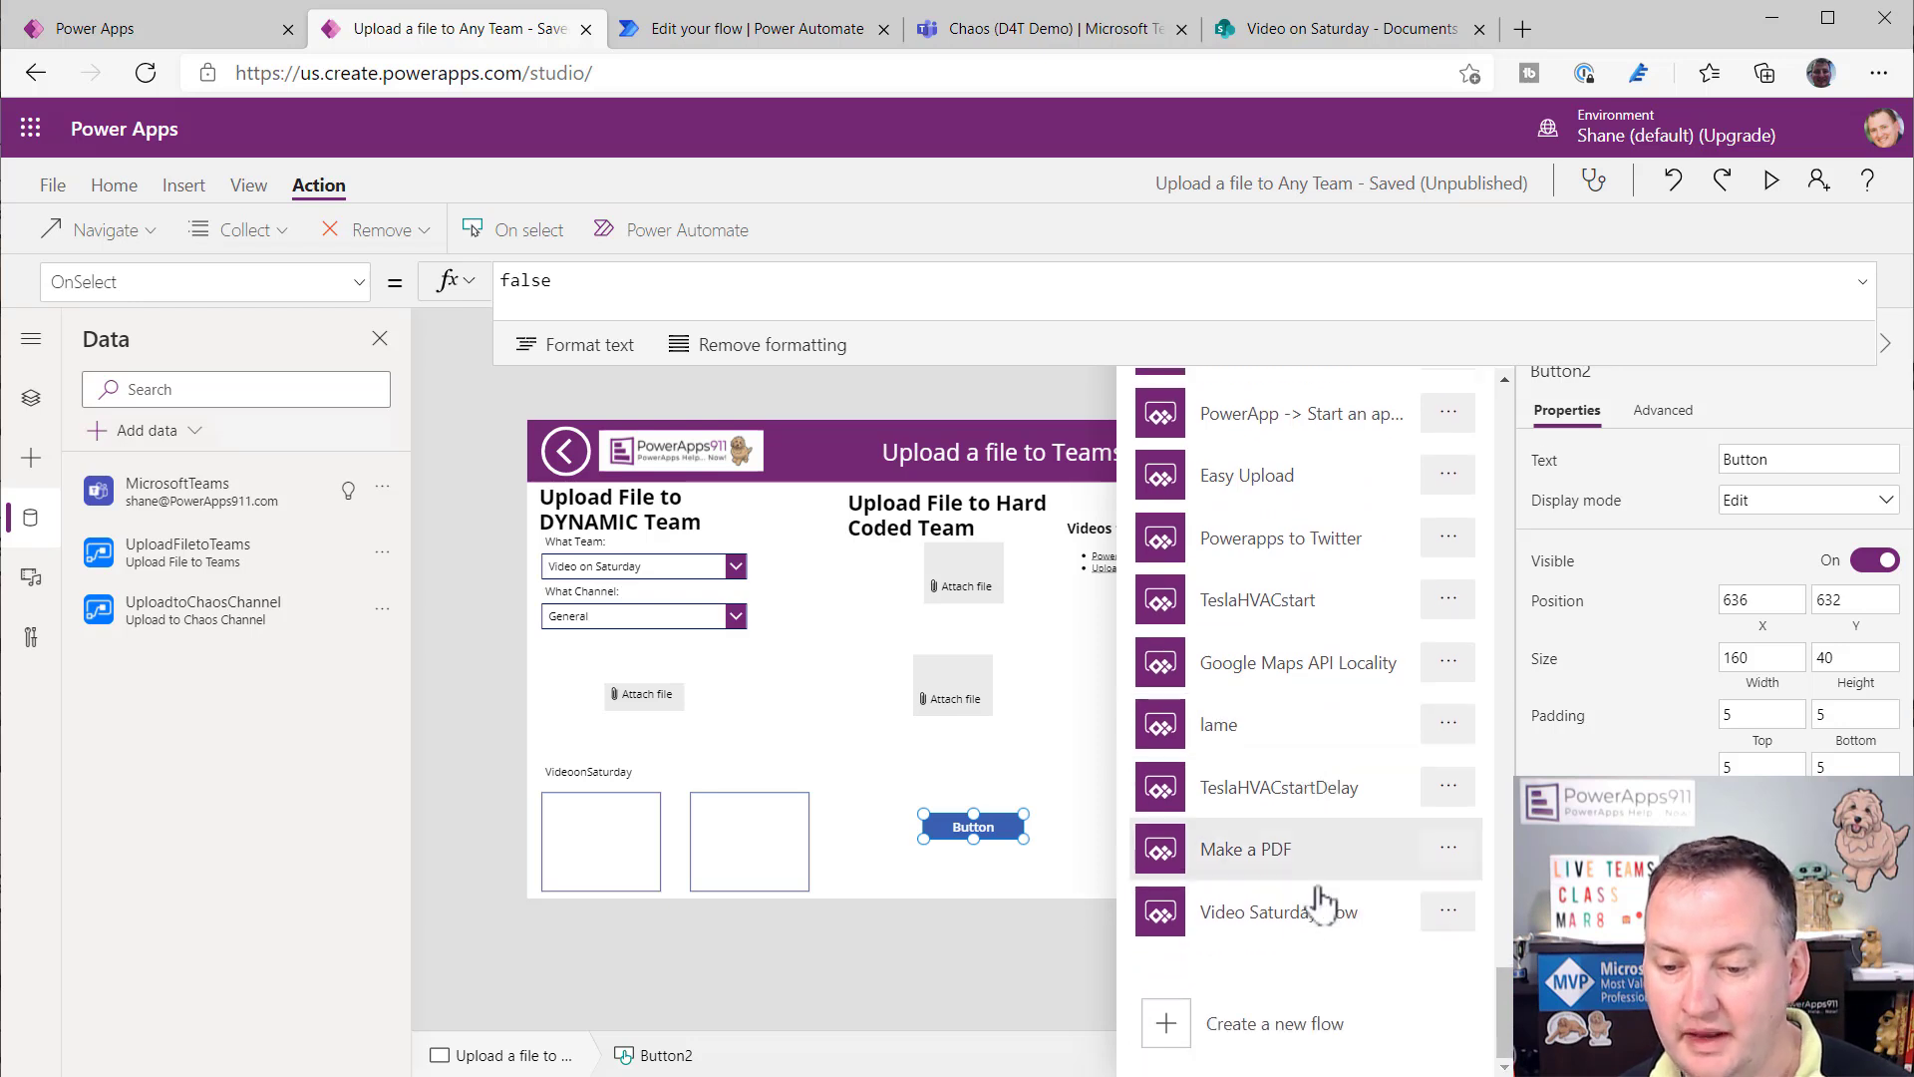
{"action": "left_click", "coordinate": [1311, 913]}
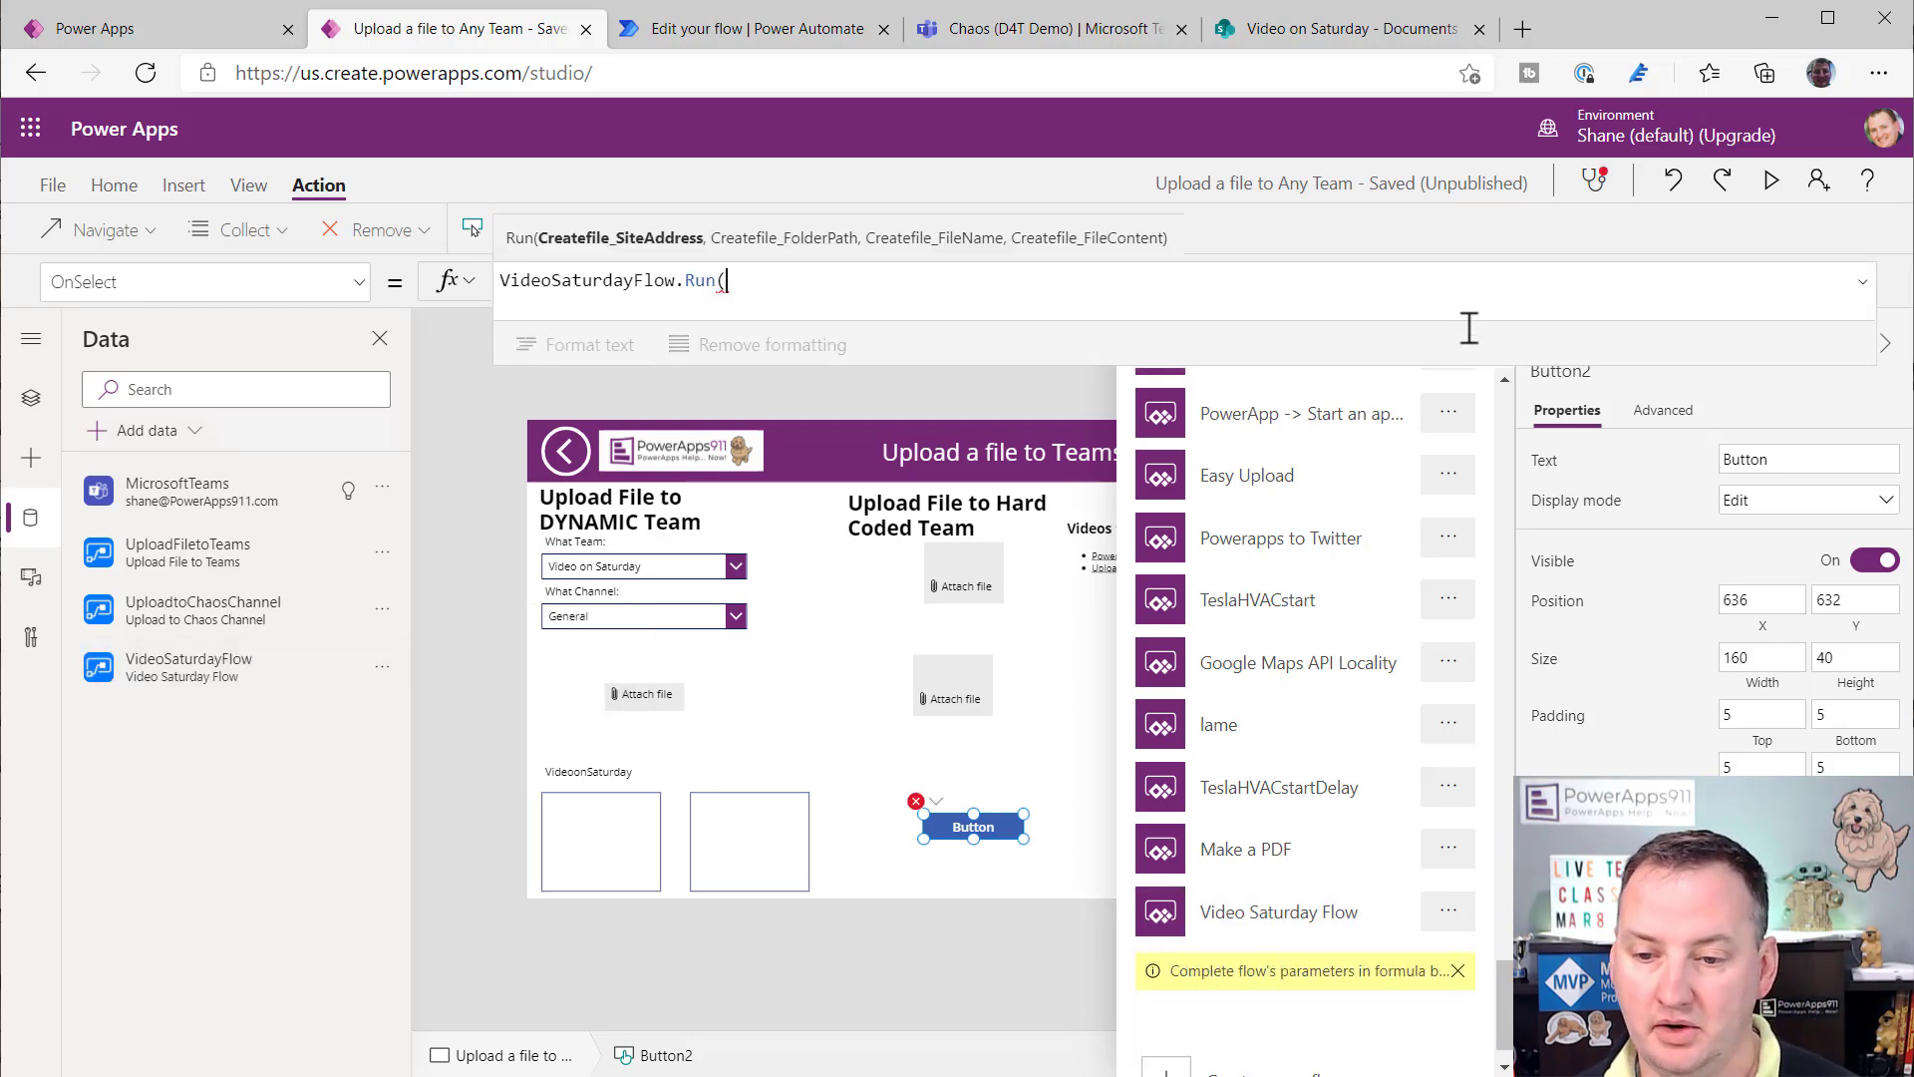
- Delete the new button from the screen
{"action": "left_click", "coordinate": [999, 434]}
{"action": "left_click", "coordinate": [974, 825]}
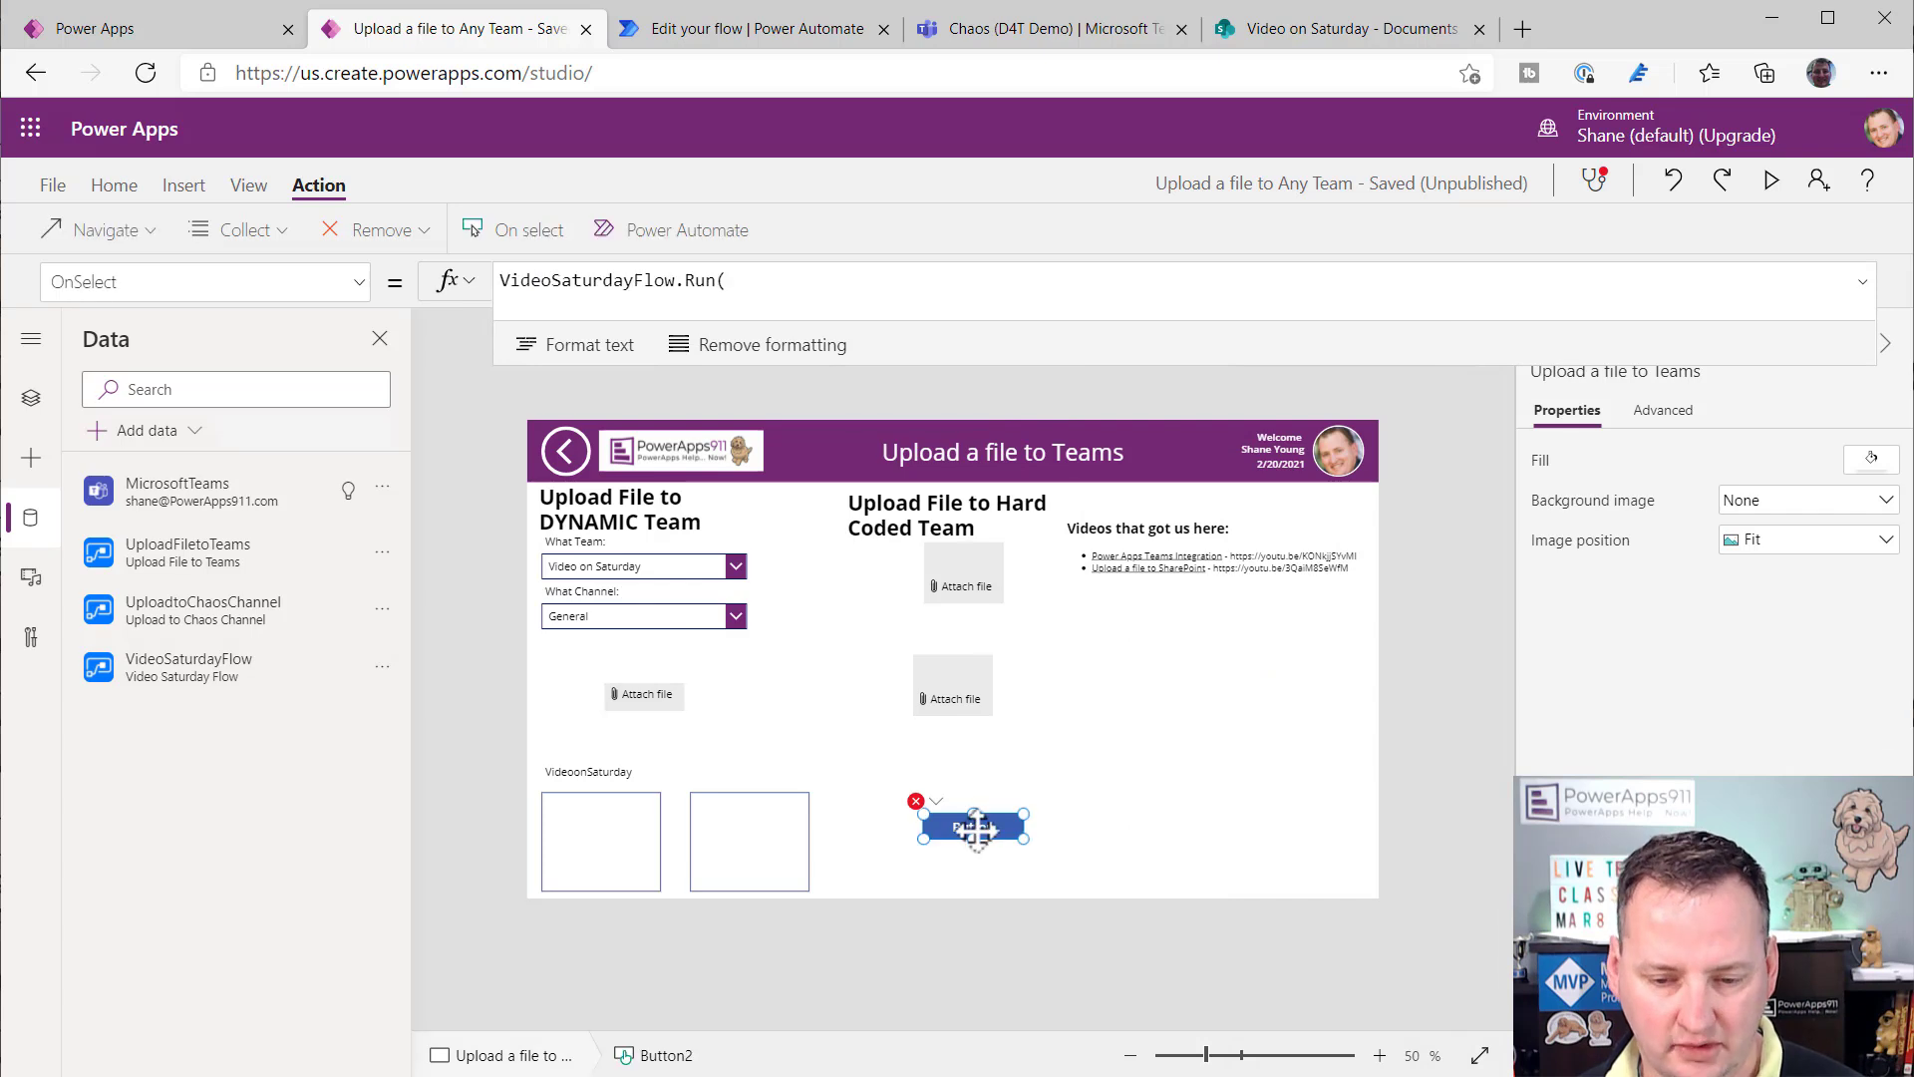
{"action": "key", "text": "Delete"}
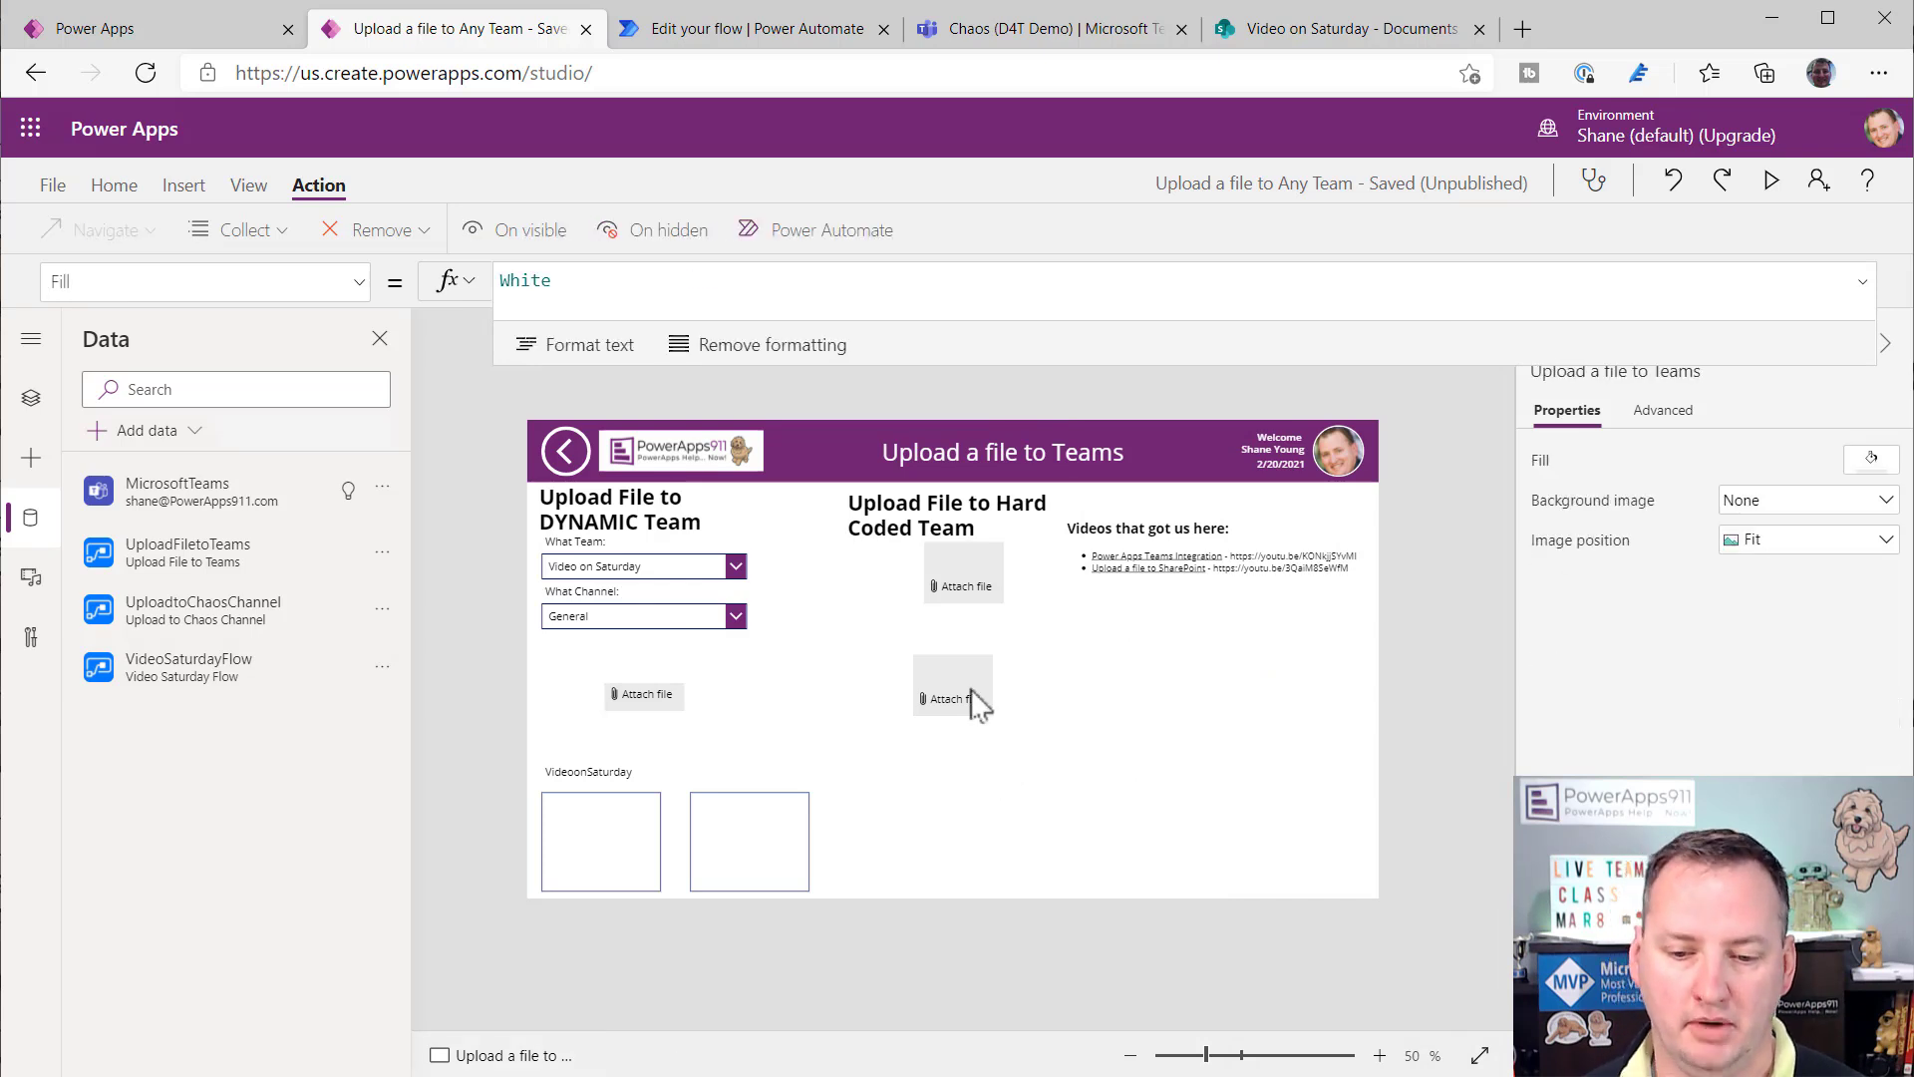
- Show the OnAddFile formula of the copied Attach file control in an enlarged formula bar
{"action": "left_click", "coordinate": [969, 678]}
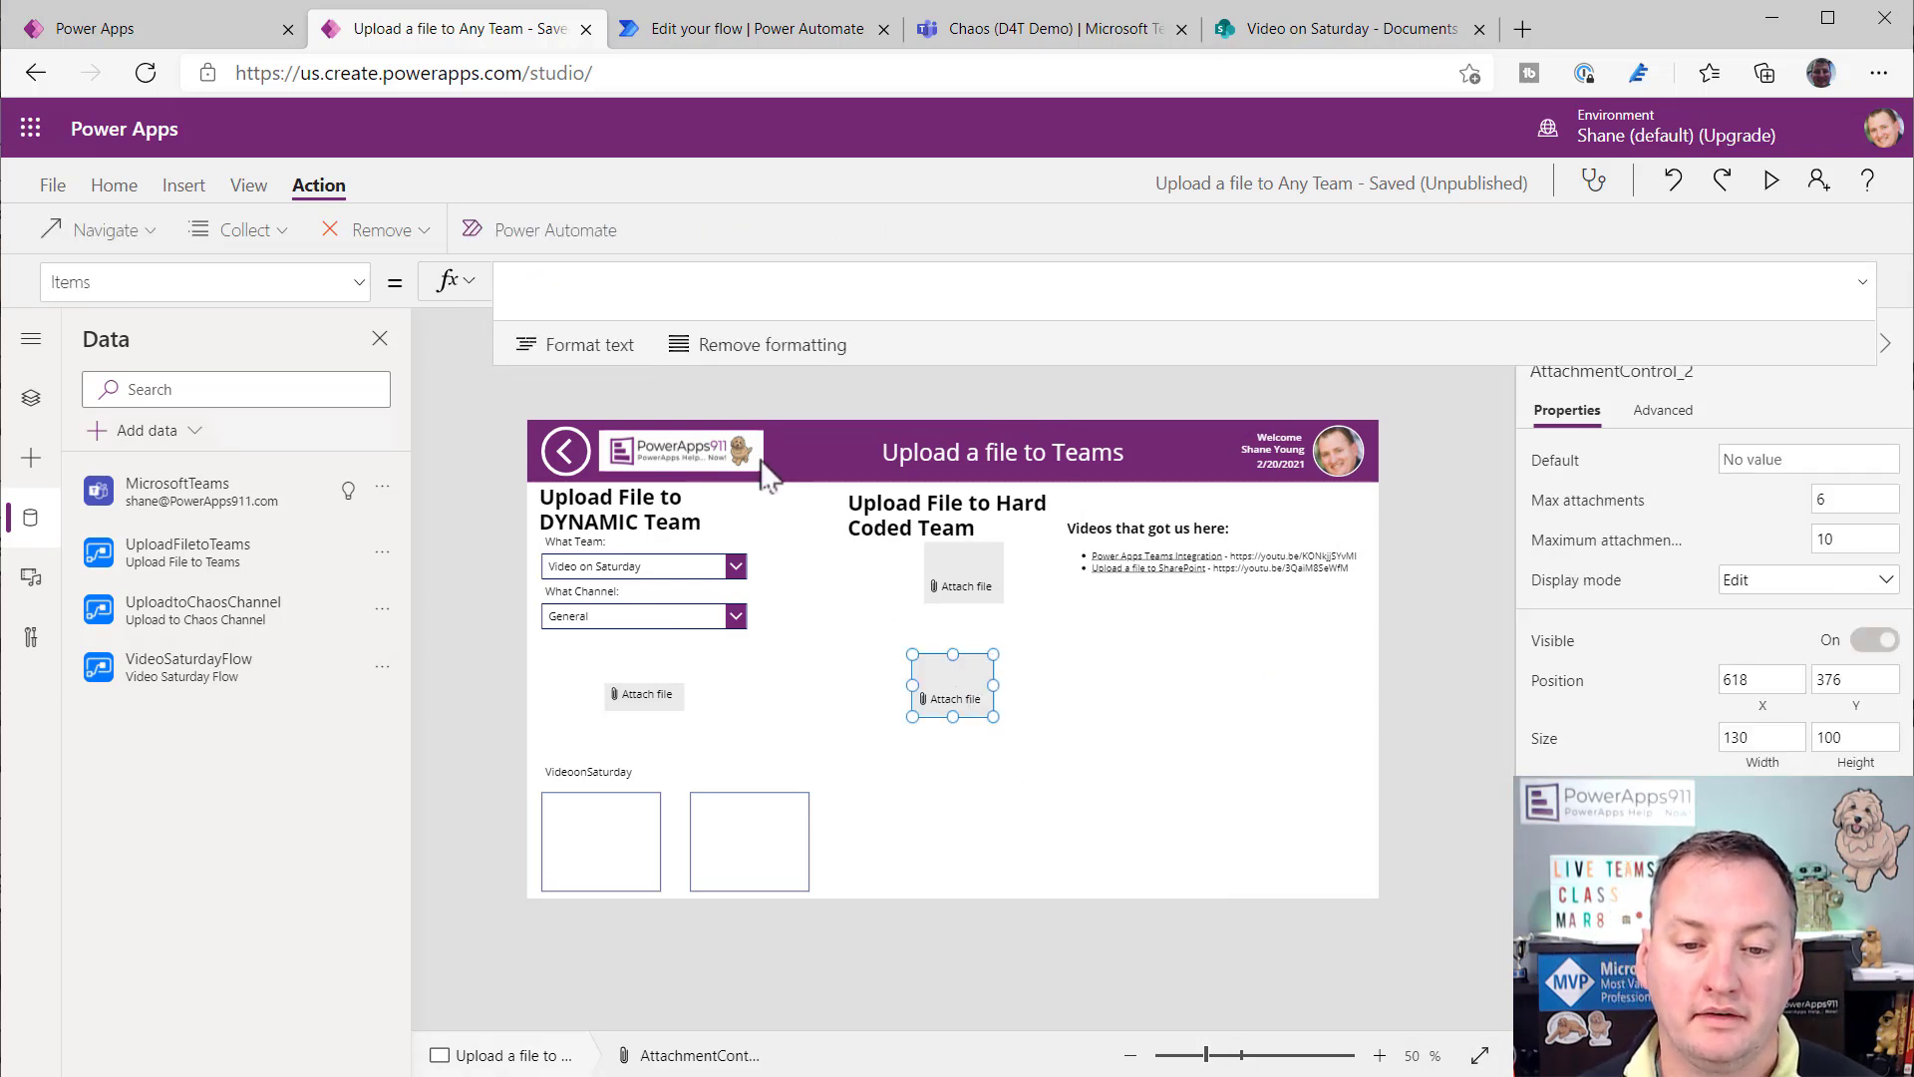
{"action": "left_click", "coordinate": [357, 282]}
{"action": "scroll", "coordinate": [244, 579], "scroll_direction": "down", "scroll_amount": 3}
{"action": "scroll", "coordinate": [239, 571], "scroll_direction": "down", "scroll_amount": 2}
{"action": "left_click", "coordinate": [179, 628]}
{"action": "left_click_drag", "start_coordinate": [960, 369], "coordinate": [925, 468]}
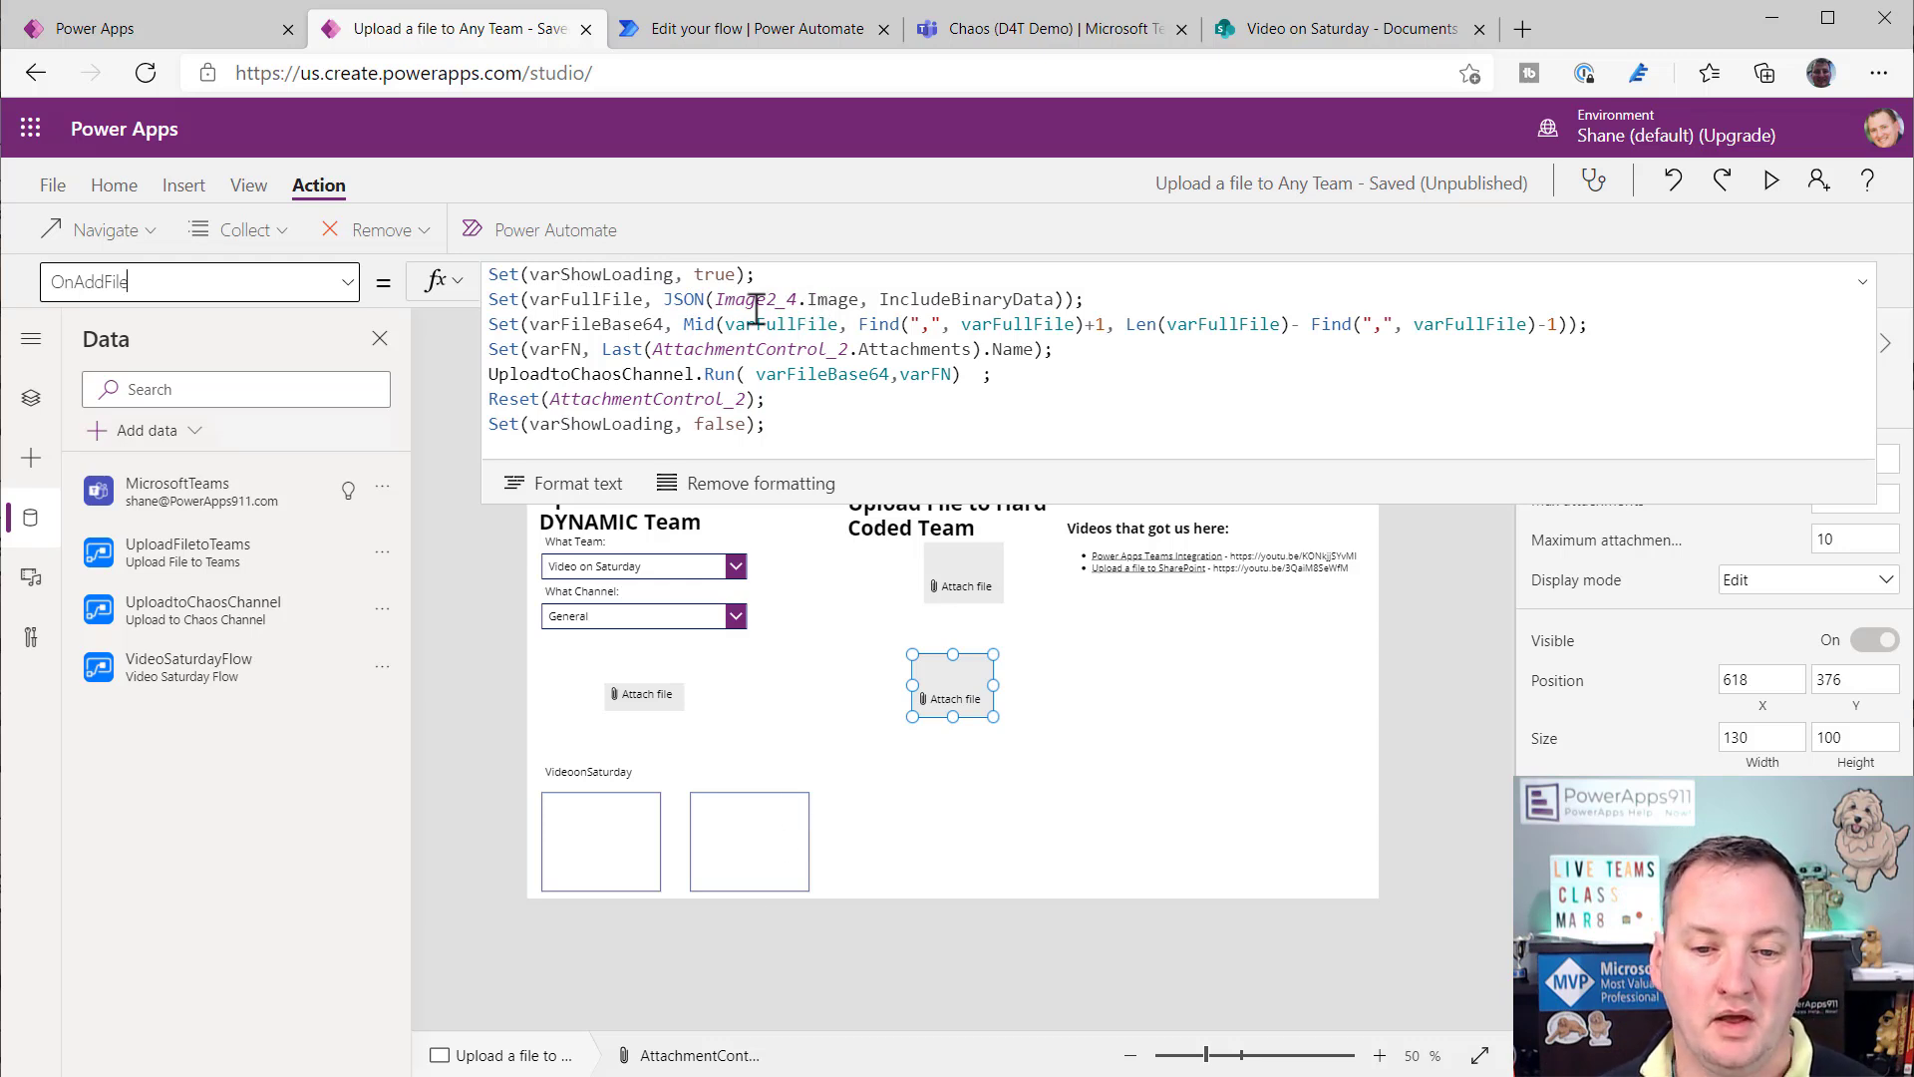
- Duplicate the second image box to about X 532, Y 598, and reference Image2_5 in the copied Attach file control's JSON call
{"action": "left_click", "coordinate": [746, 843]}
{"action": "key", "text": "ctrl+c"}
{"action": "key", "text": "ctrl+v"}
{"action": "left_click_drag", "start_coordinate": [787, 842], "coordinate": [908, 846]}
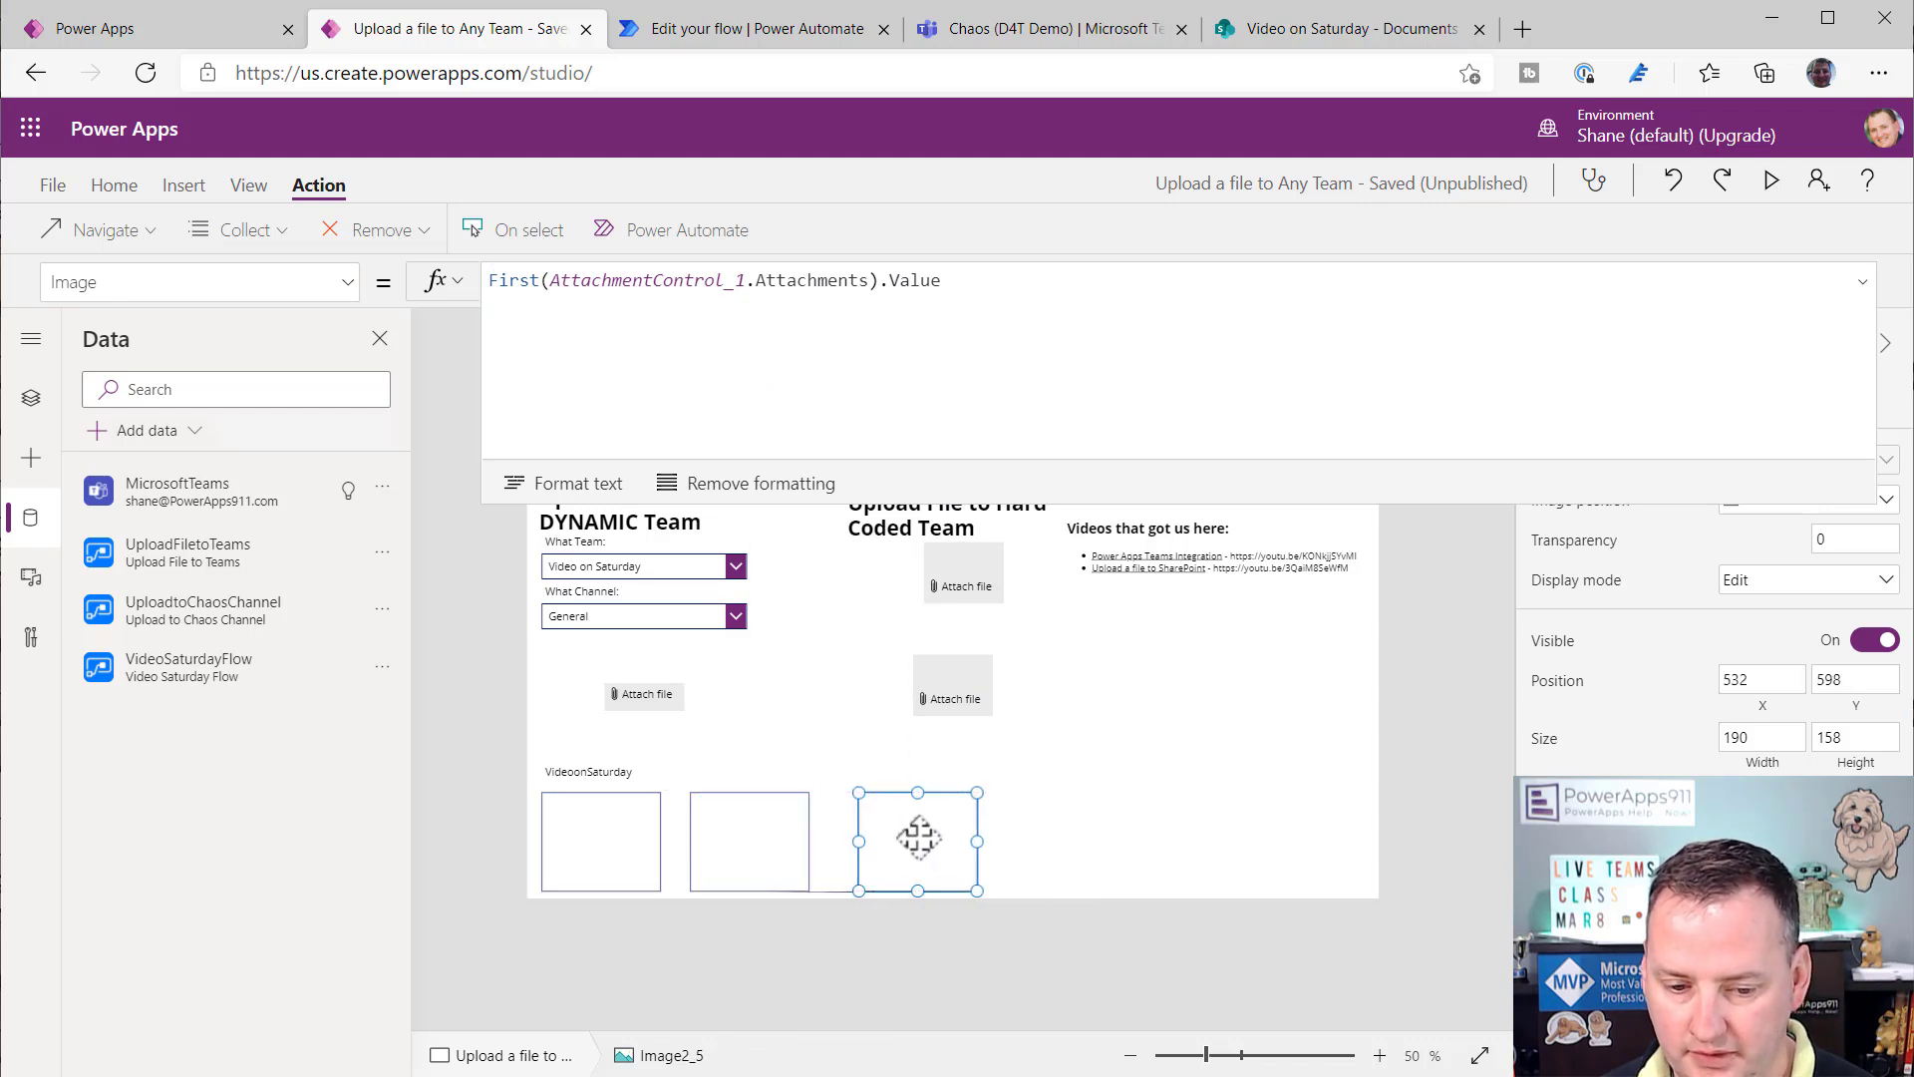
{"action": "left_click", "coordinate": [955, 677]}
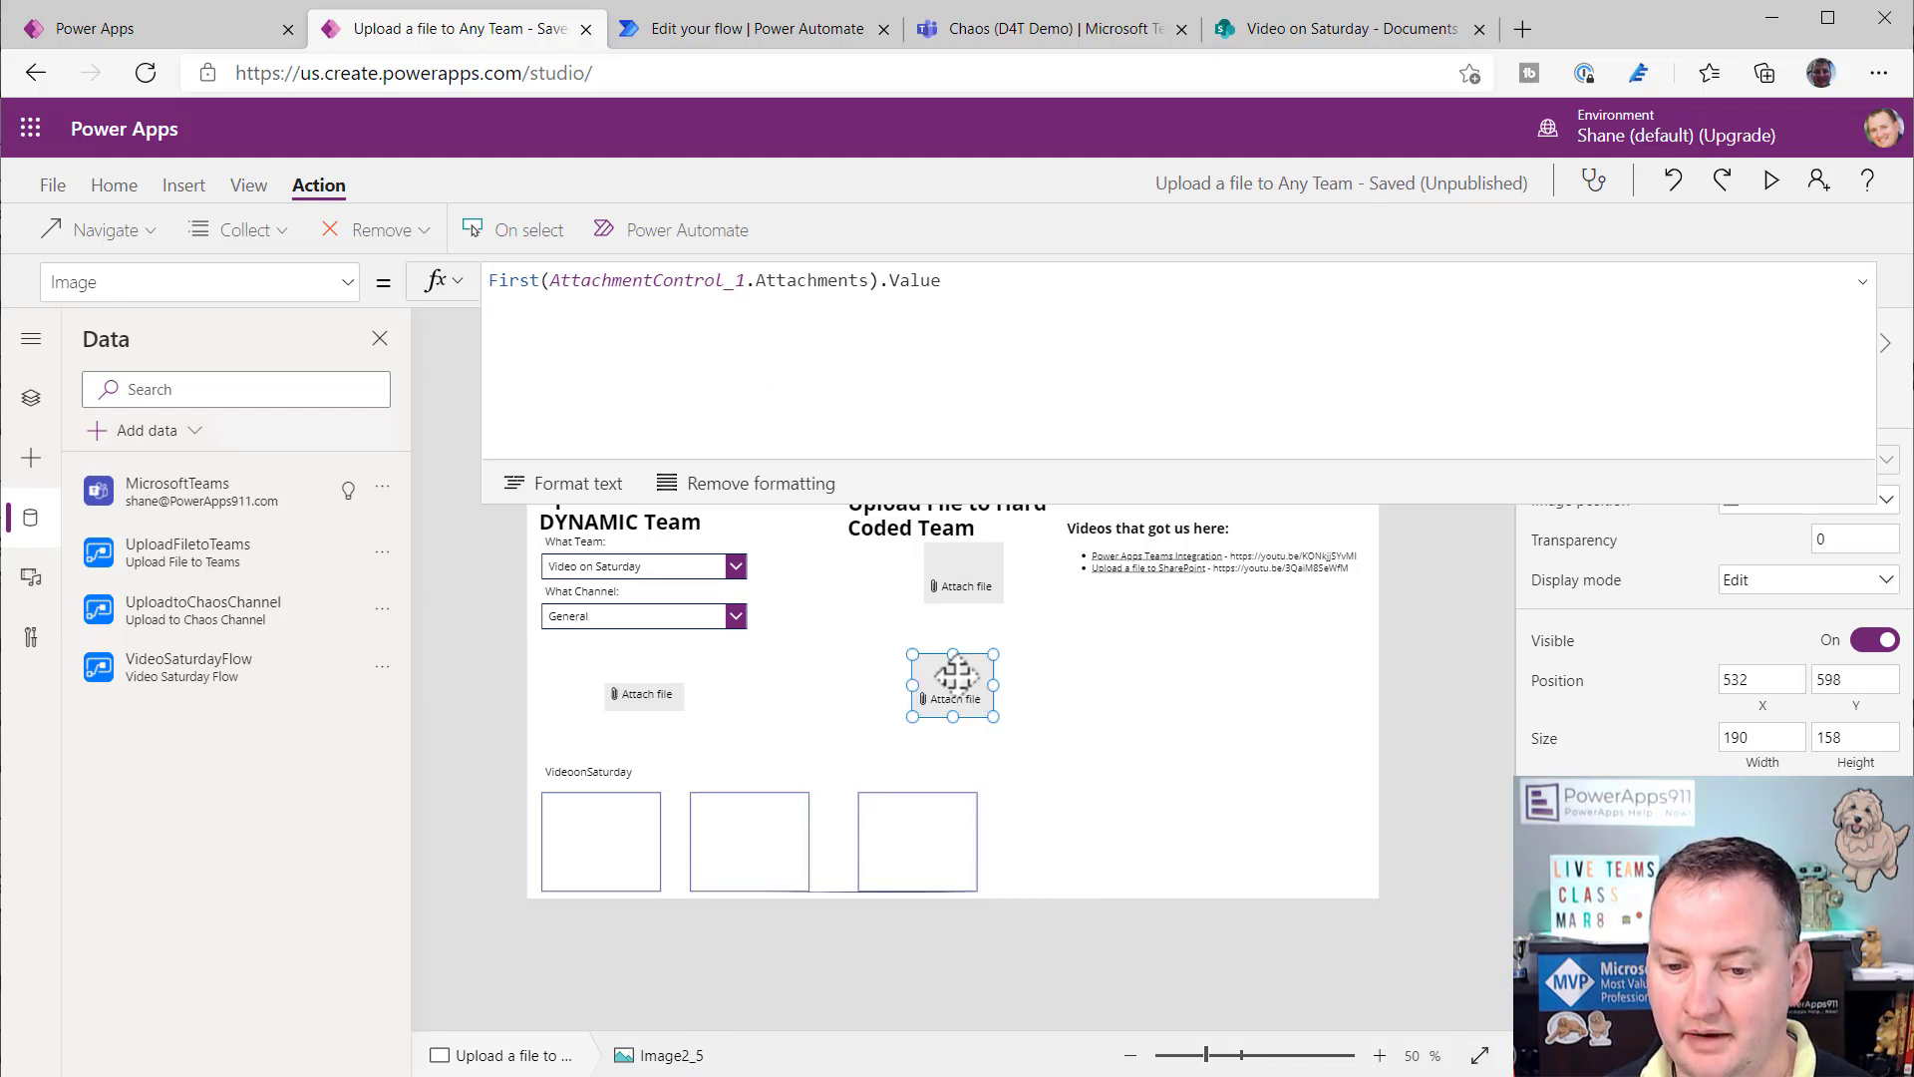
{"action": "left_click", "coordinate": [793, 299]}
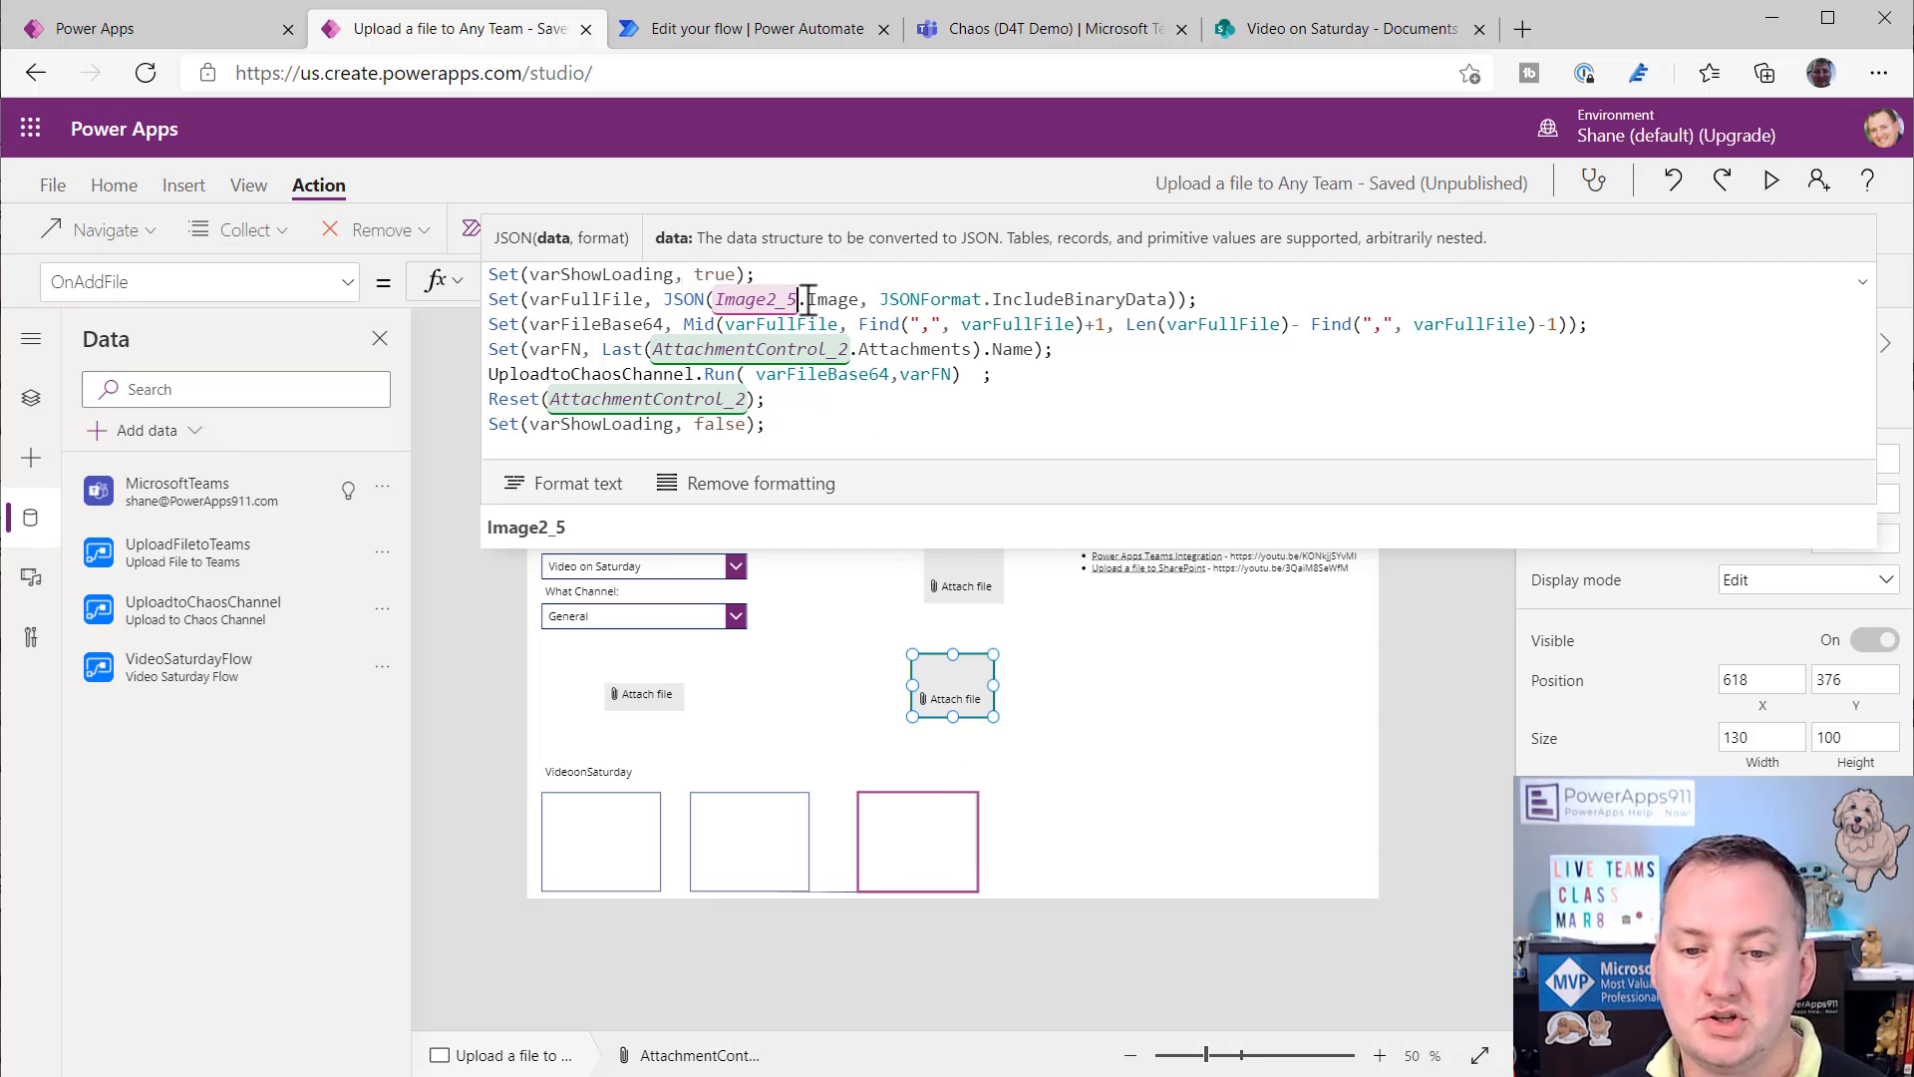
- Set the new image box's Image property to First(AttachmentControl_2.Attachments).Value
{"action": "left_click", "coordinate": [927, 826]}
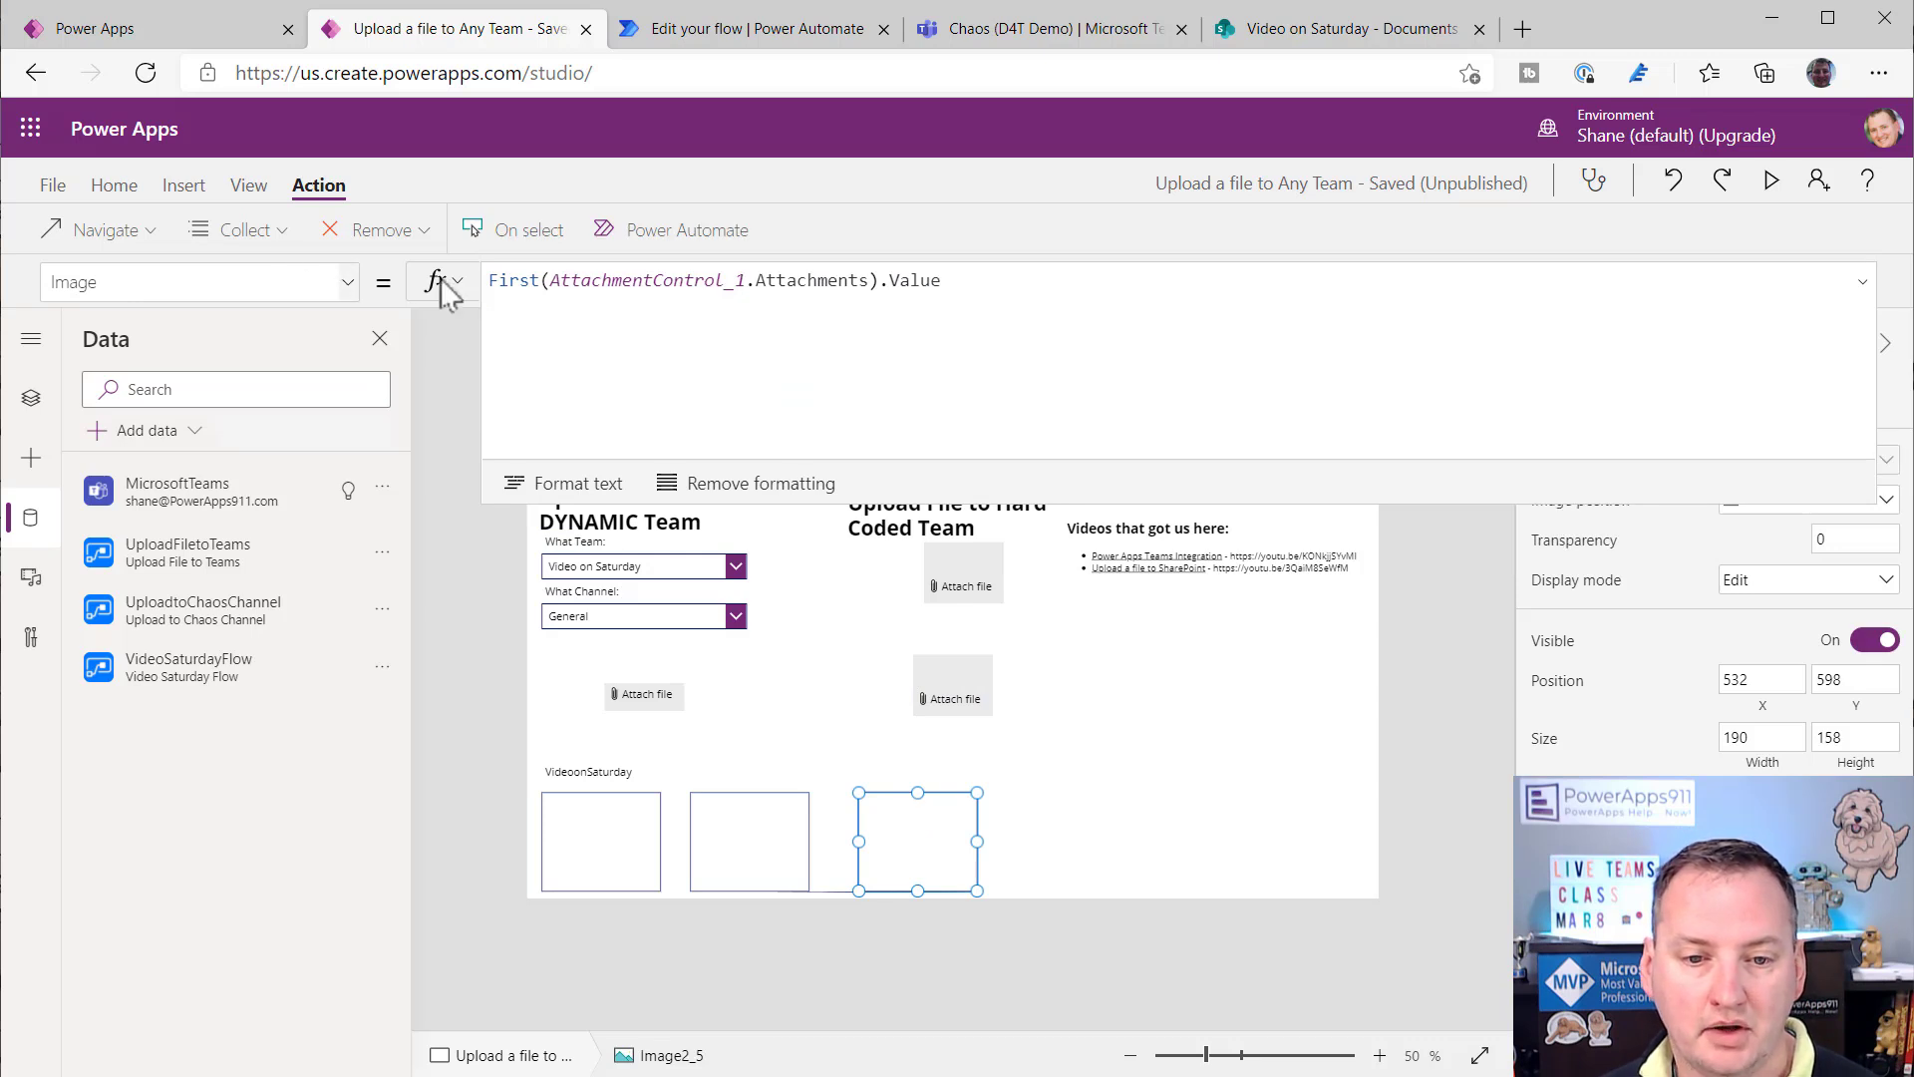
{"action": "left_click", "coordinate": [725, 280]}
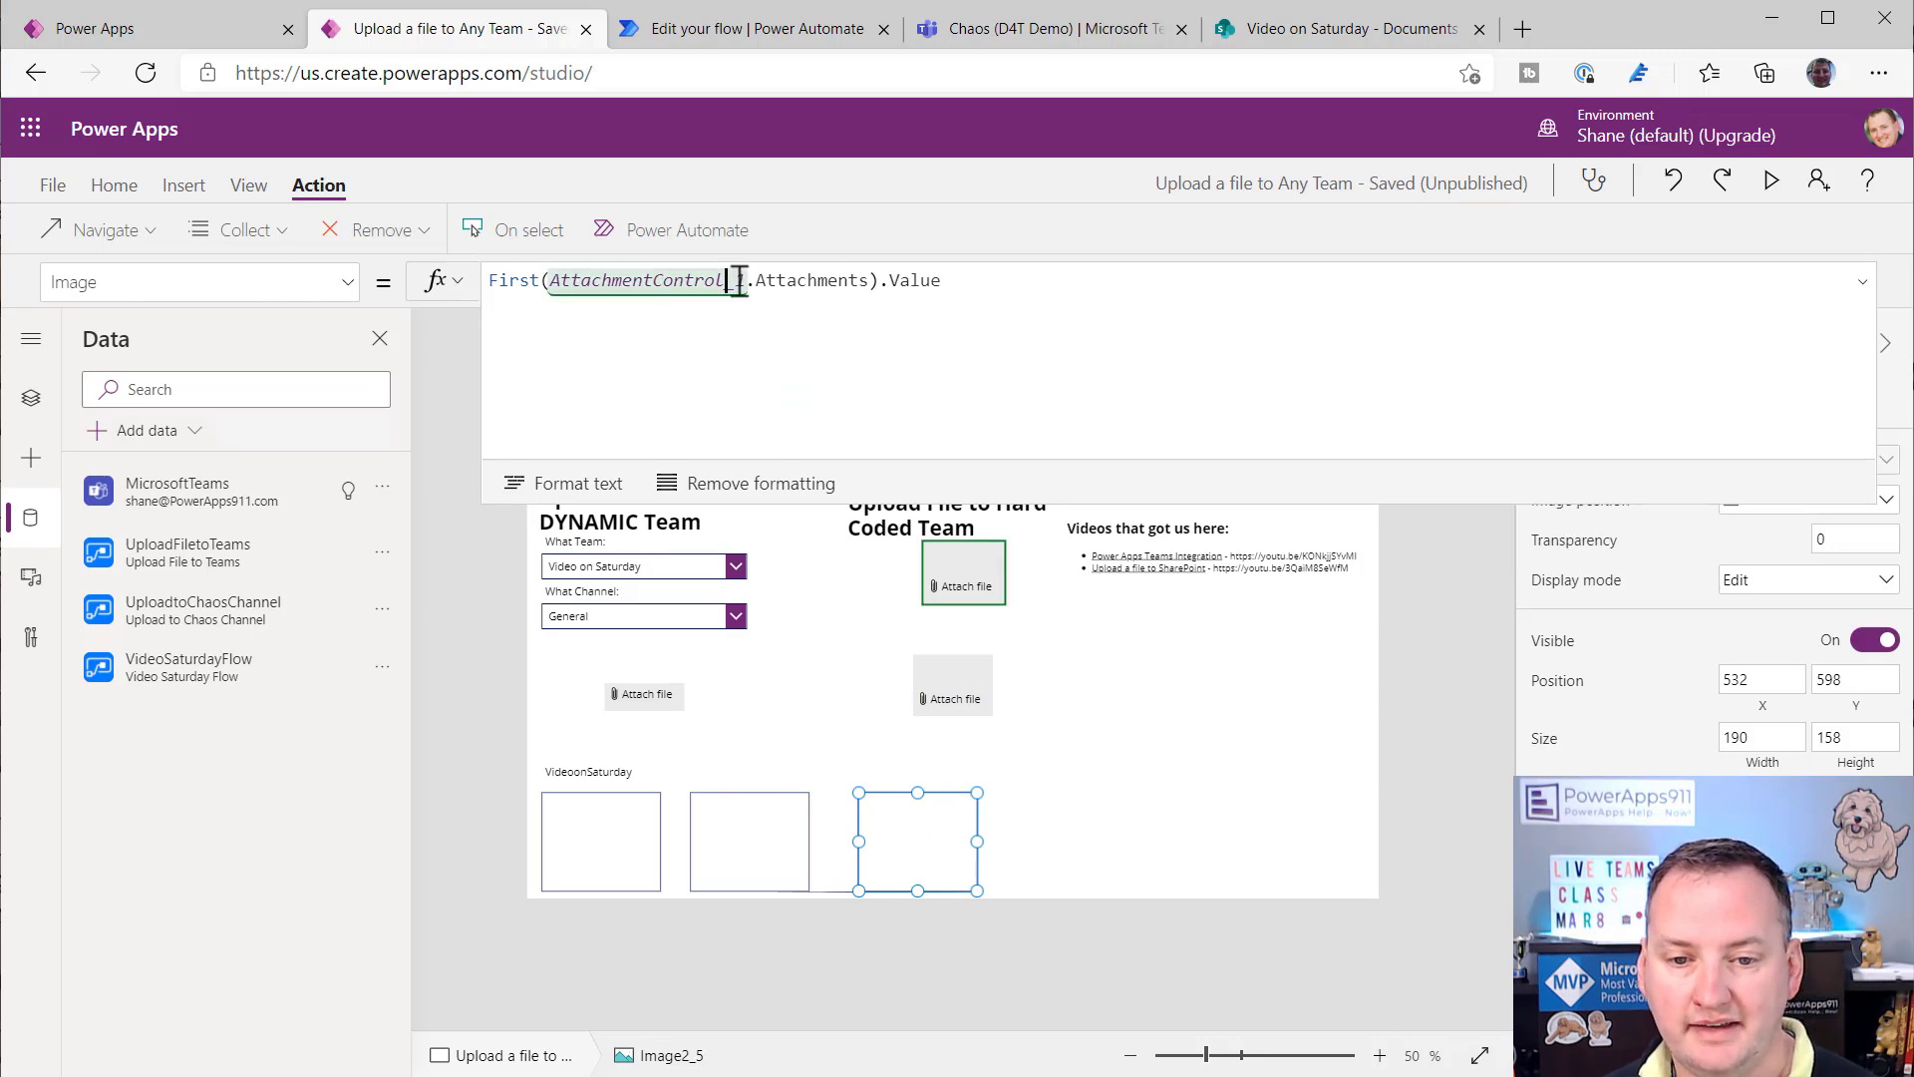
{"action": "left_click", "coordinate": [634, 682]}
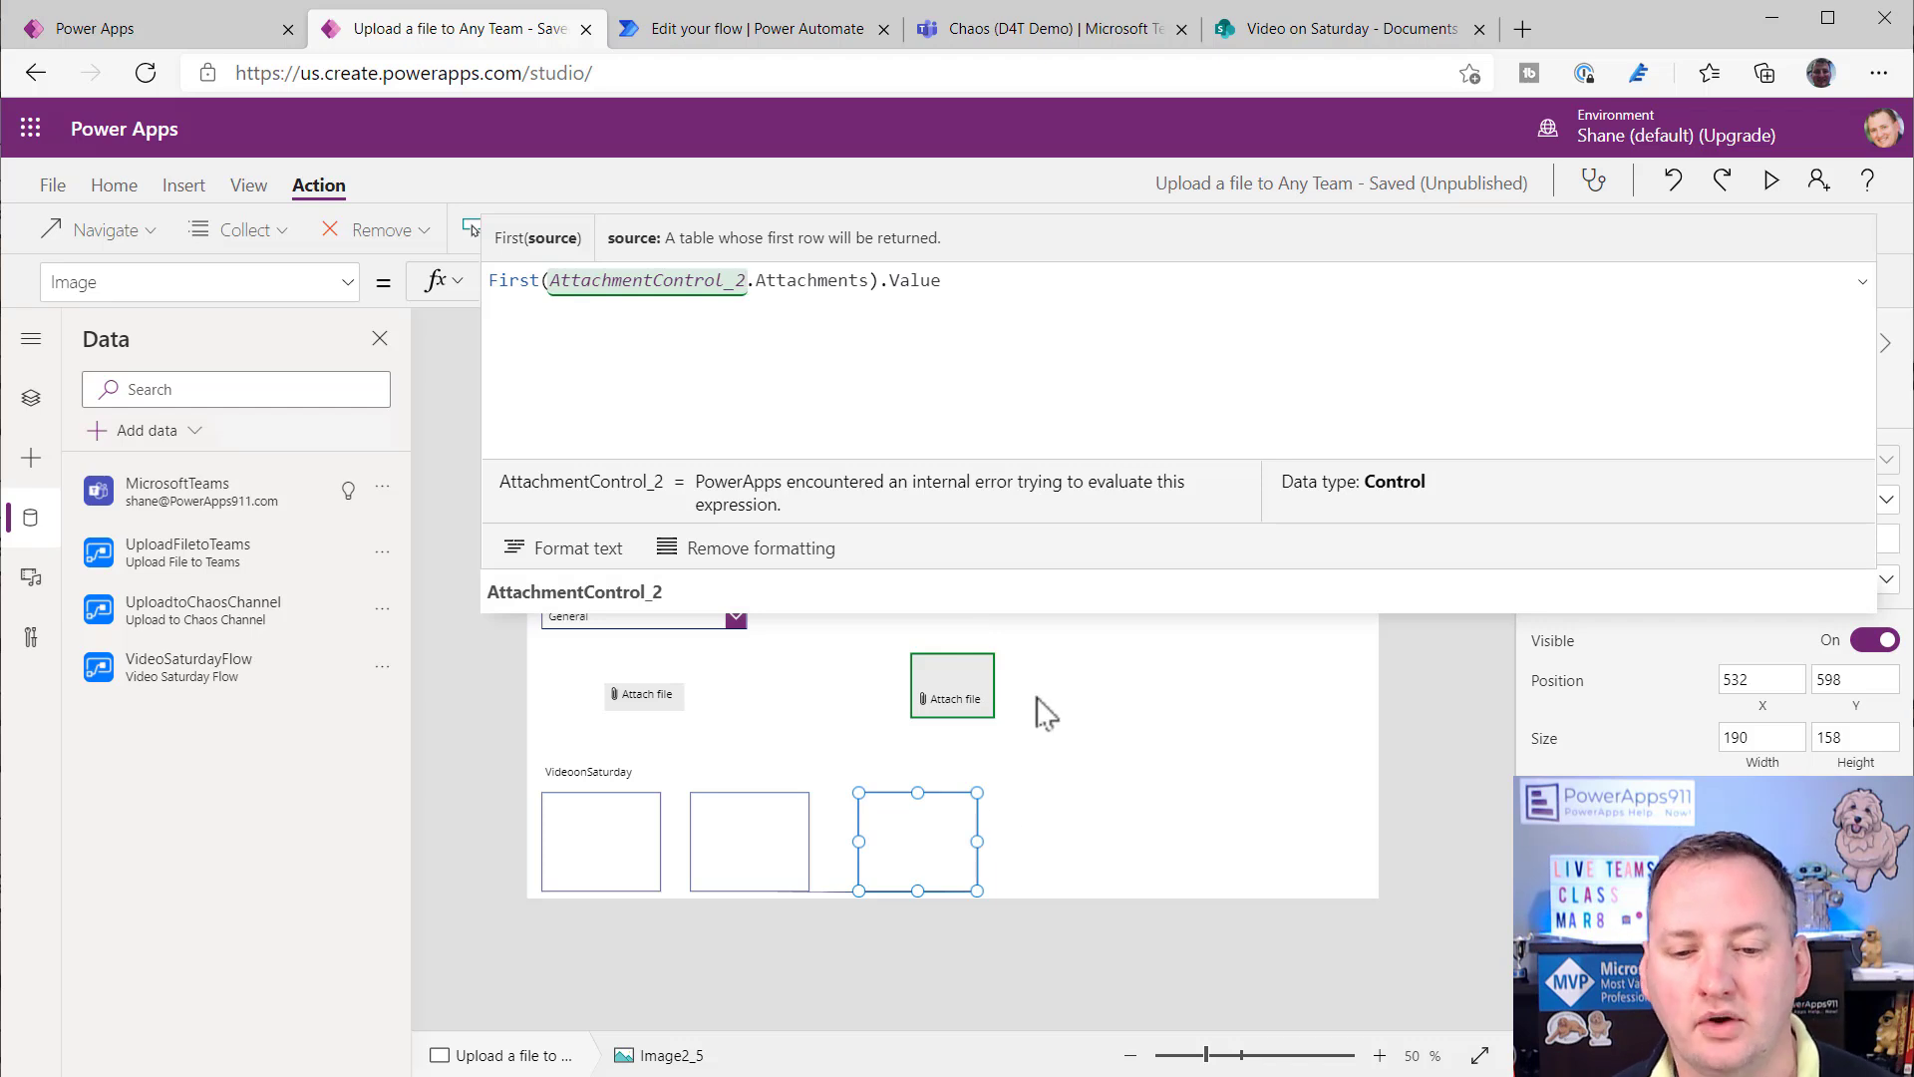
- Replace the UploadtoChaosChannel.Run call in the copied Attach file control's OnAddFile formula with the start of a VideoSaturdayFlow.Run( call
{"action": "left_click", "coordinate": [977, 703]}
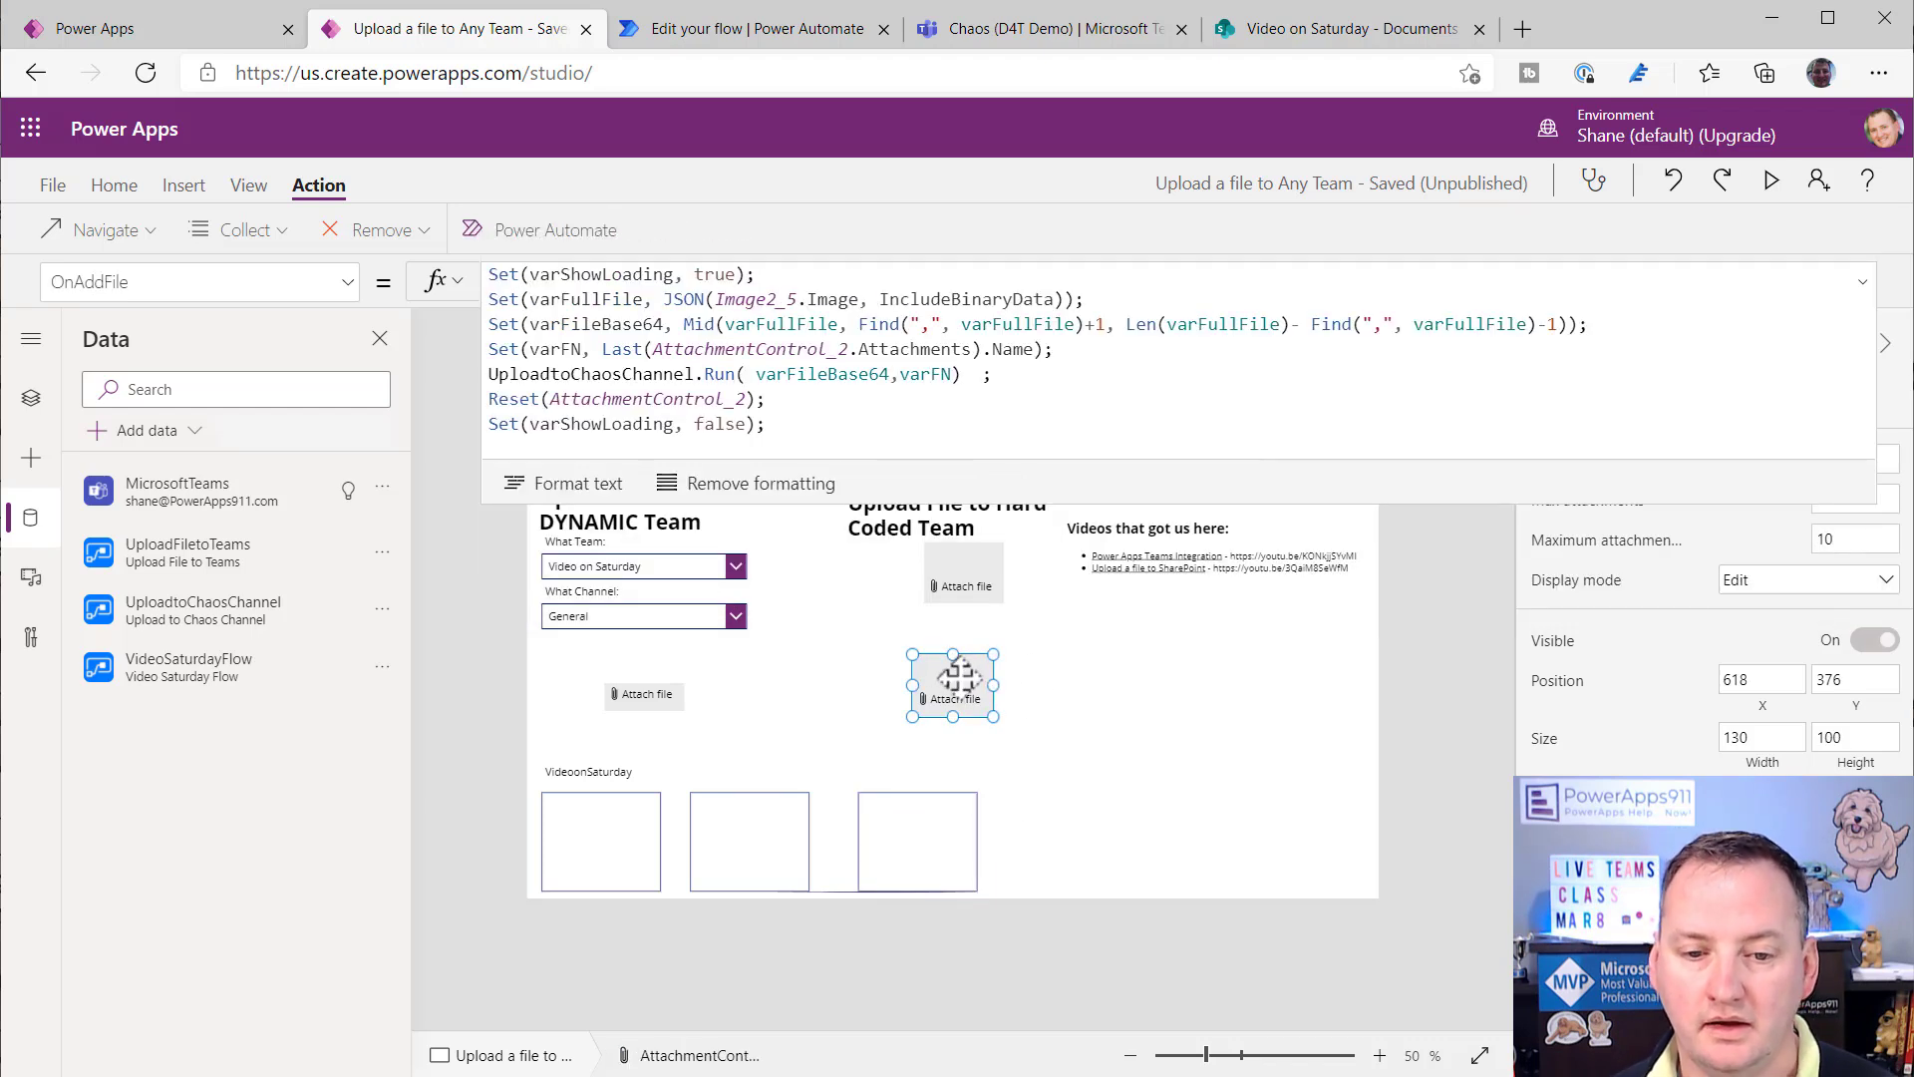
{"action": "left_click", "coordinate": [775, 300]}
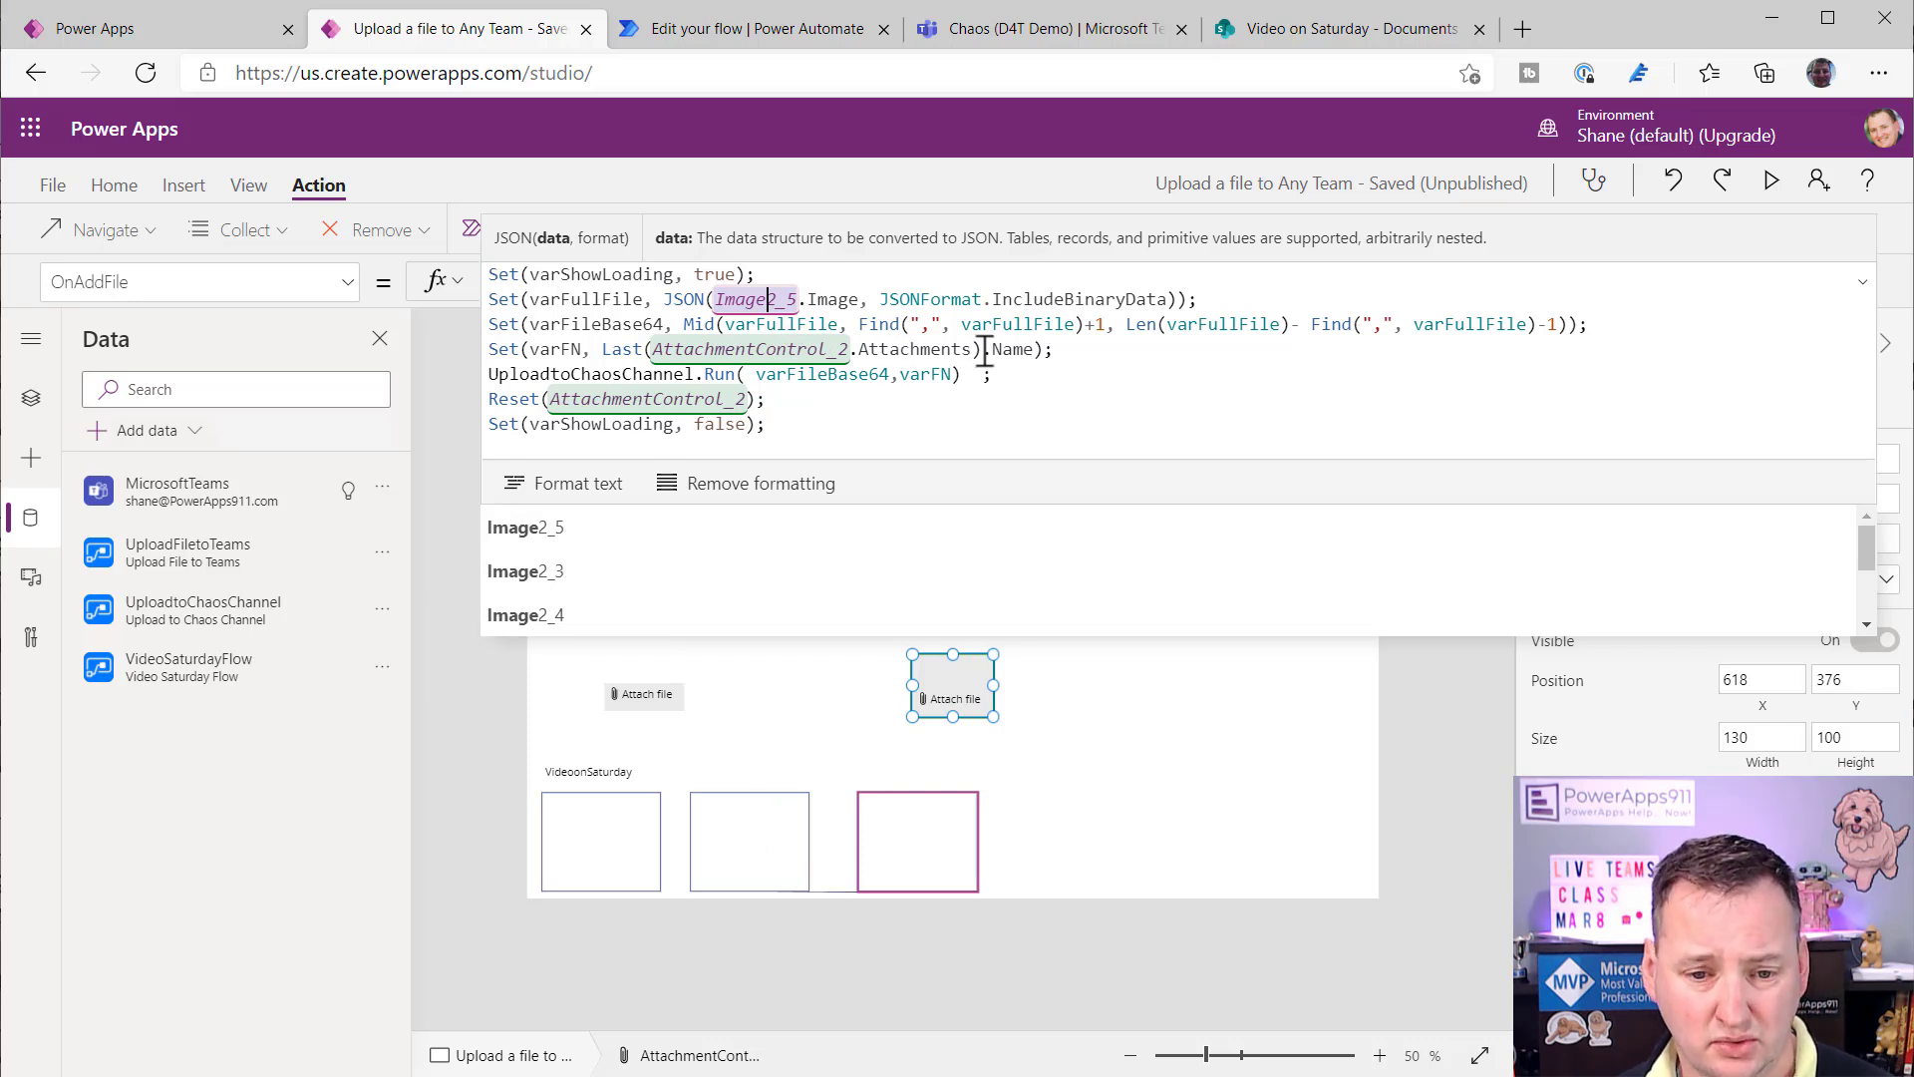
{"action": "left_click", "coordinate": [599, 377]}
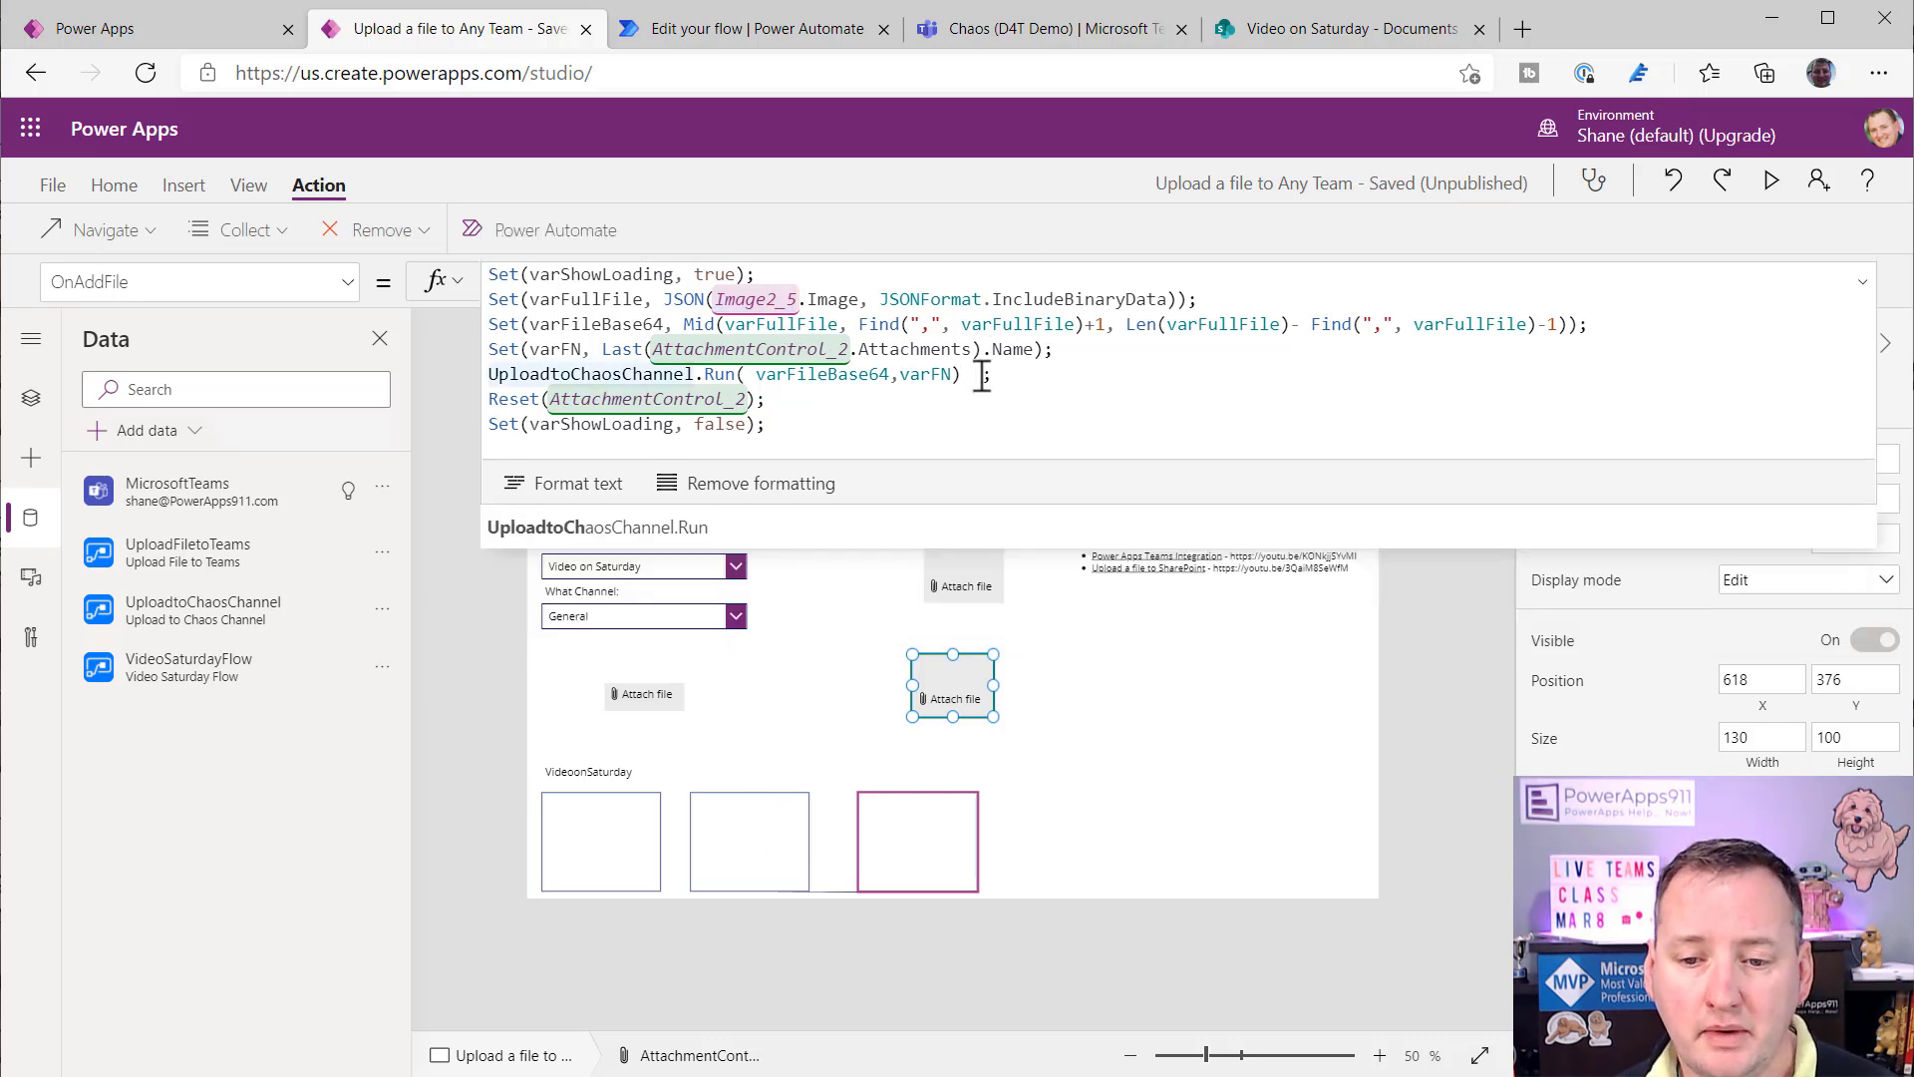
{"action": "left_click_drag", "start_coordinate": [980, 376], "coordinate": [477, 381]}
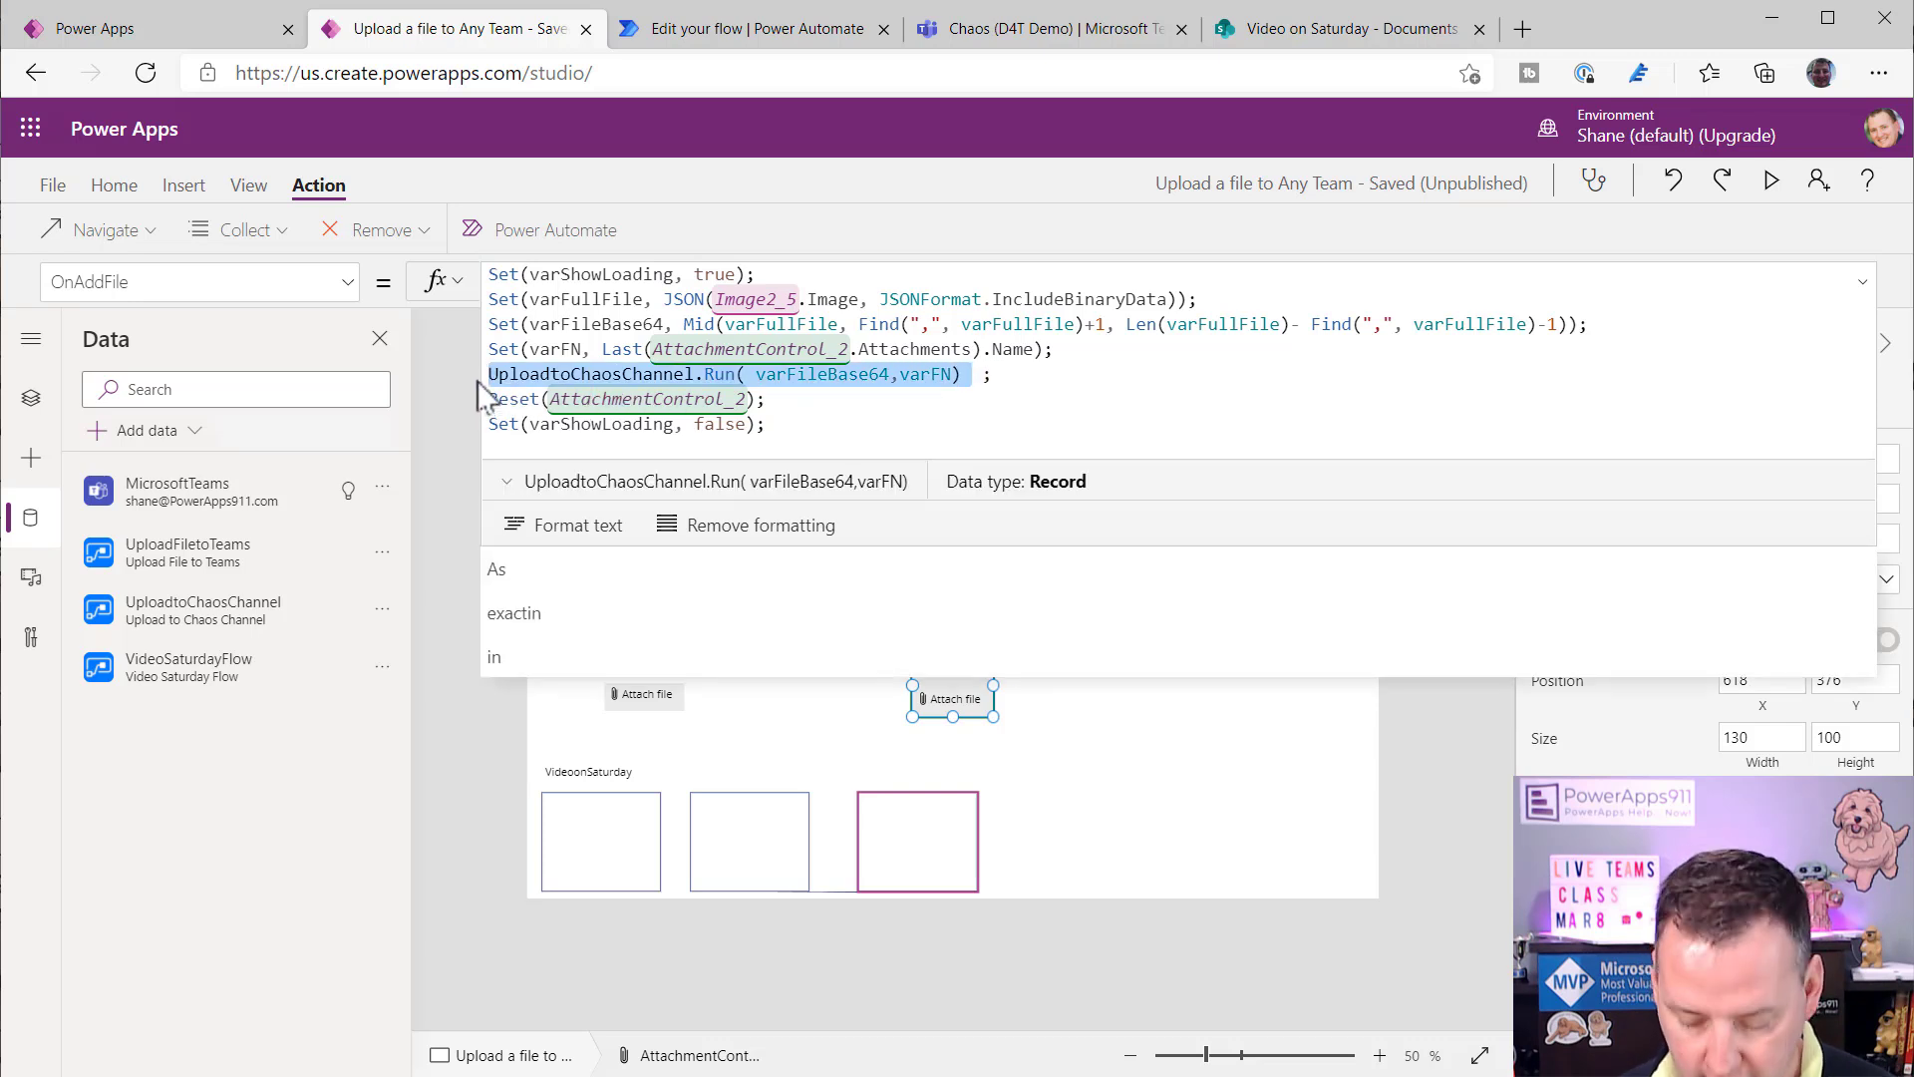
{"action": "key", "text": "ctrl+x"}
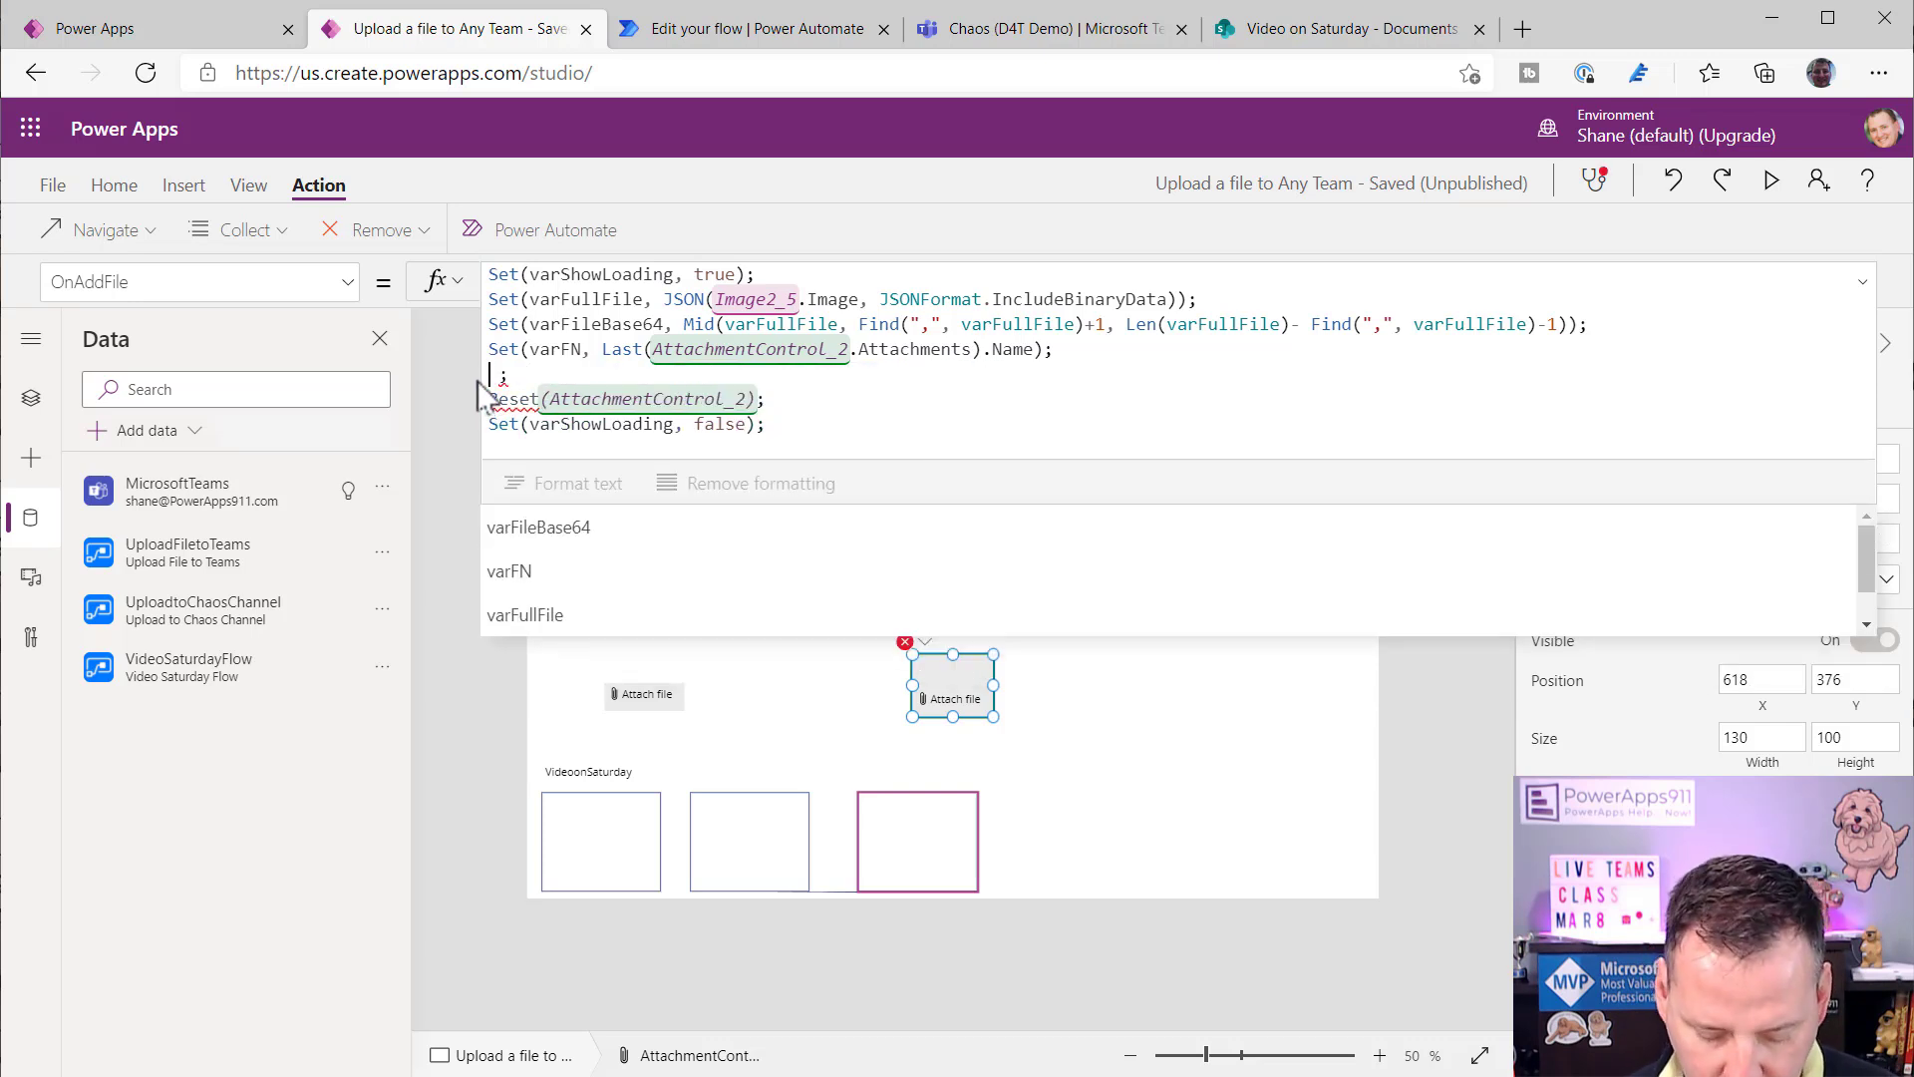
{"action": "type", "text": "vid"}
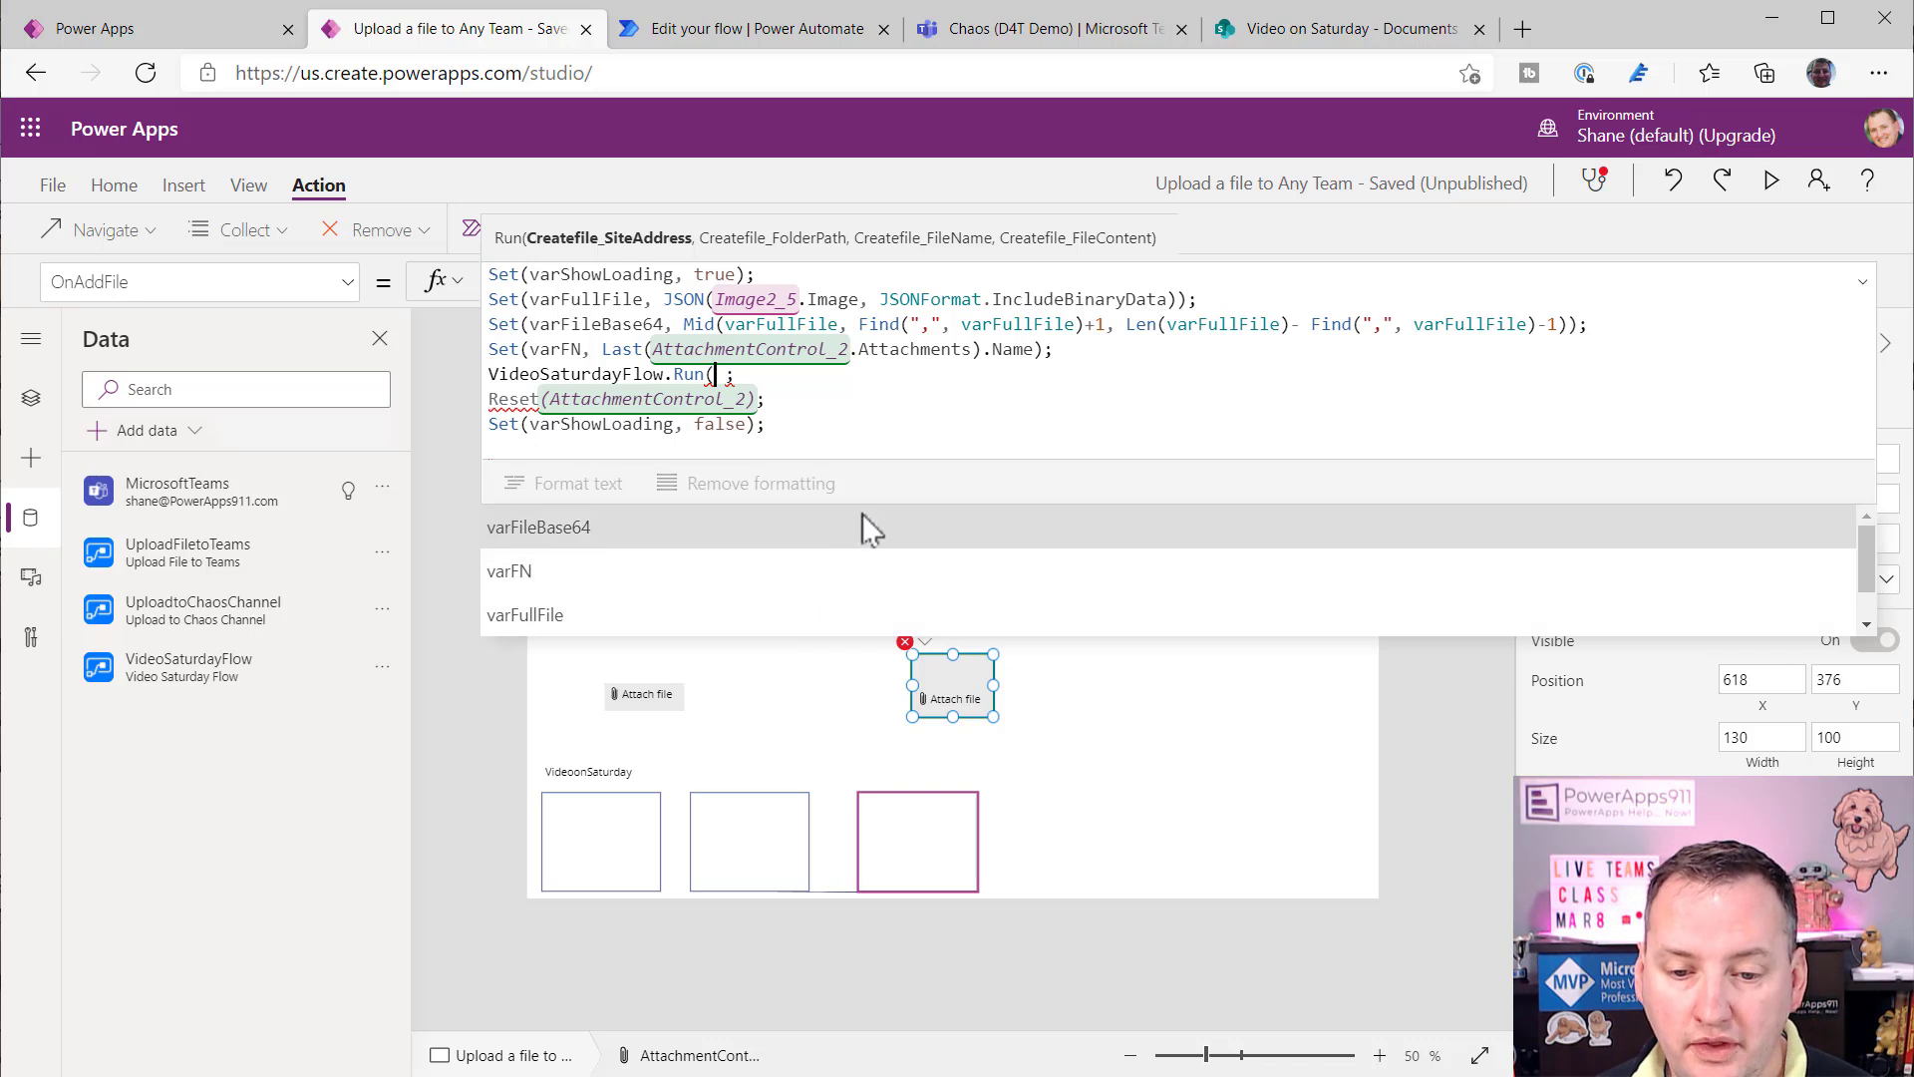
- Open the VideoonSaturday label's Text formula and select the whole Substitute(ddTeam.Selected.displayName, " ", "") expression
{"action": "left_click_drag", "start_coordinate": [871, 466], "coordinate": [863, 302]}
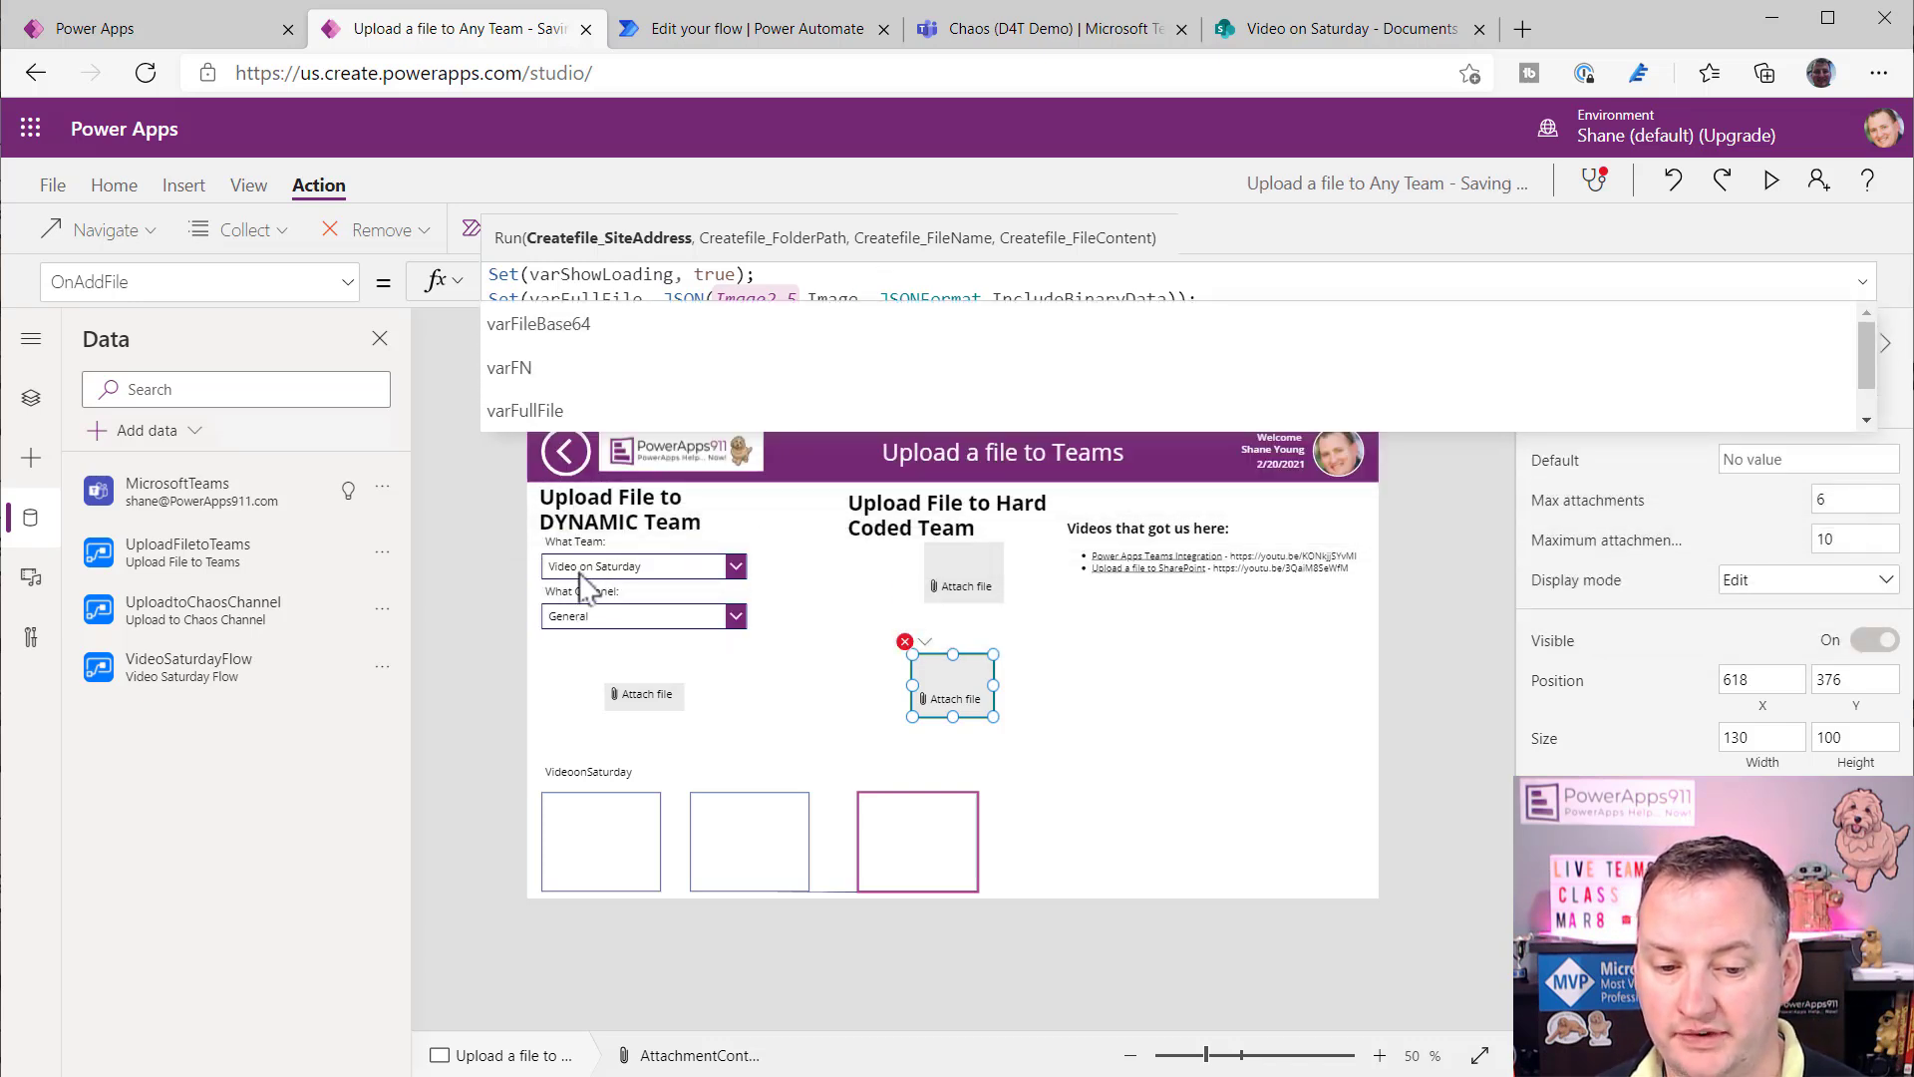
{"action": "left_click", "coordinate": [590, 776]}
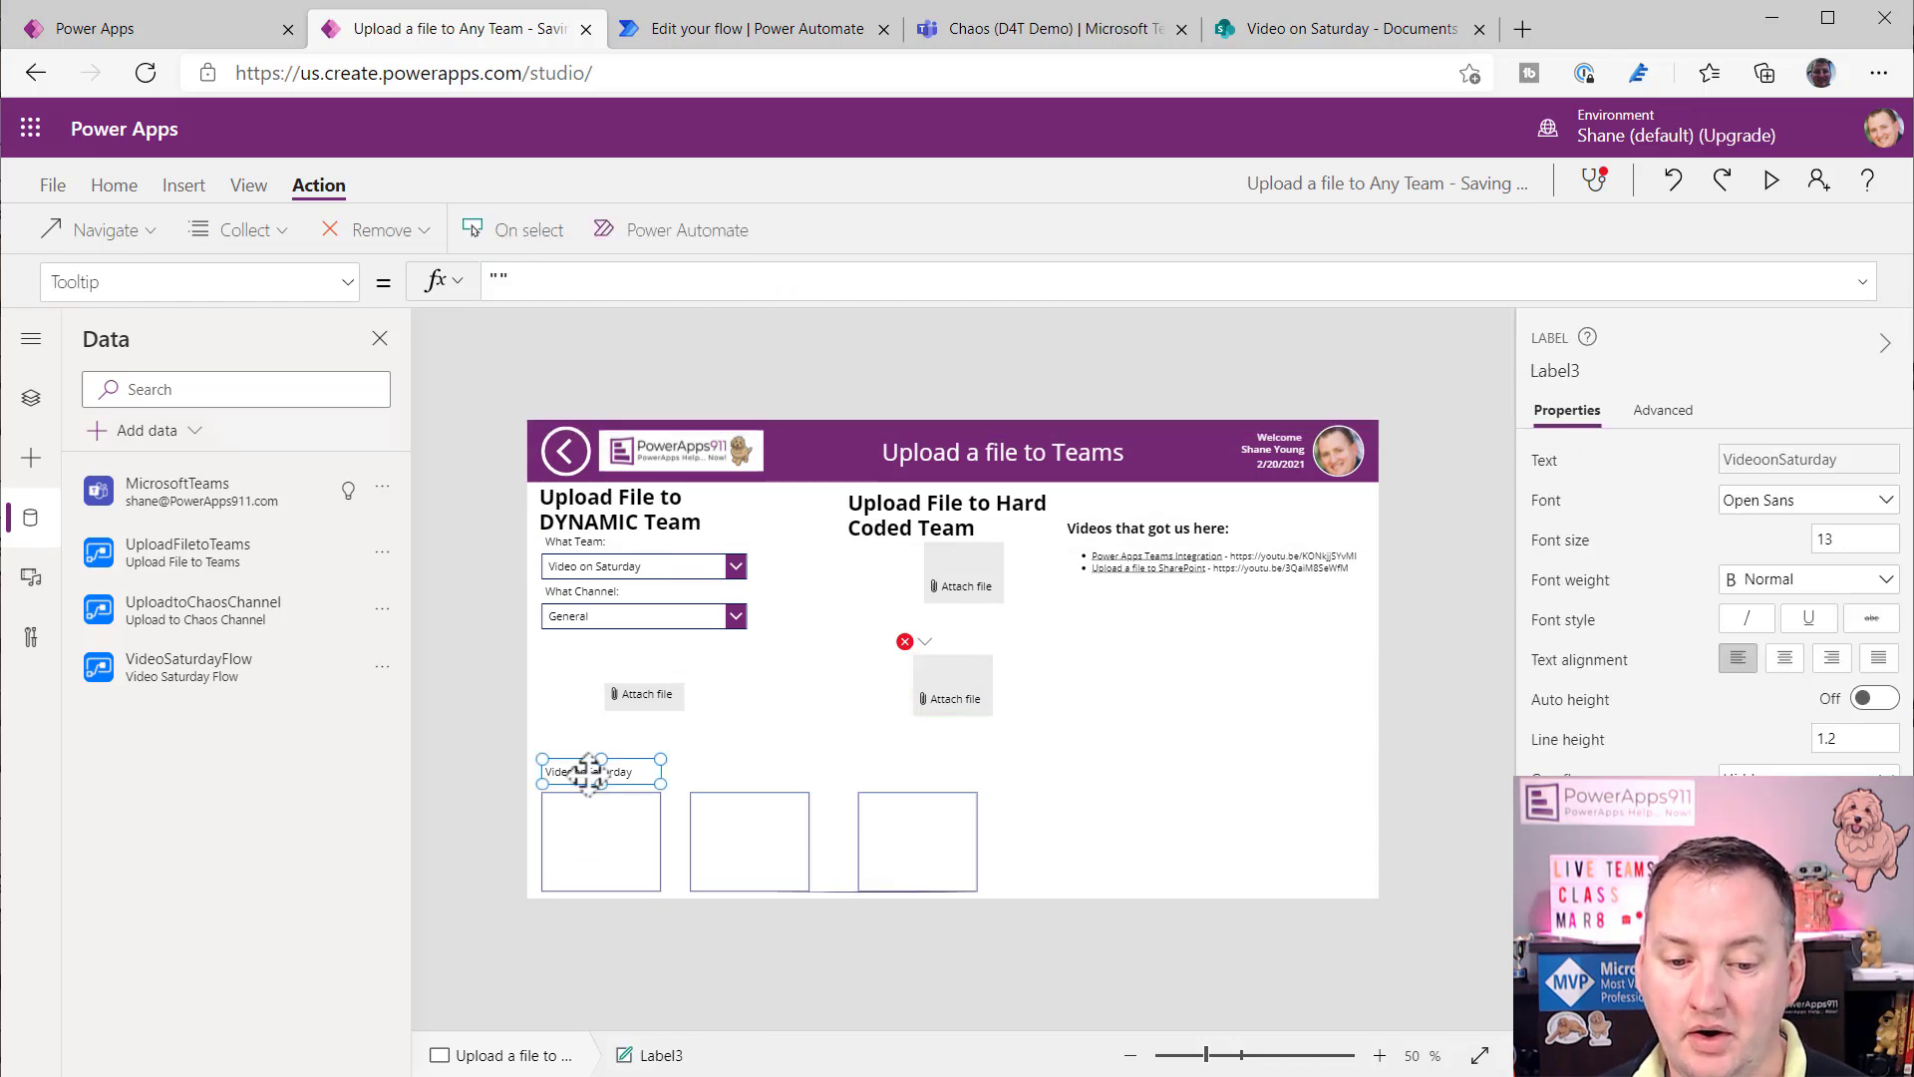
{"action": "left_click", "coordinate": [348, 291]}
{"action": "scroll", "coordinate": [239, 628], "scroll_direction": "up", "scroll_amount": 3}
{"action": "left_click", "coordinate": [206, 644]}
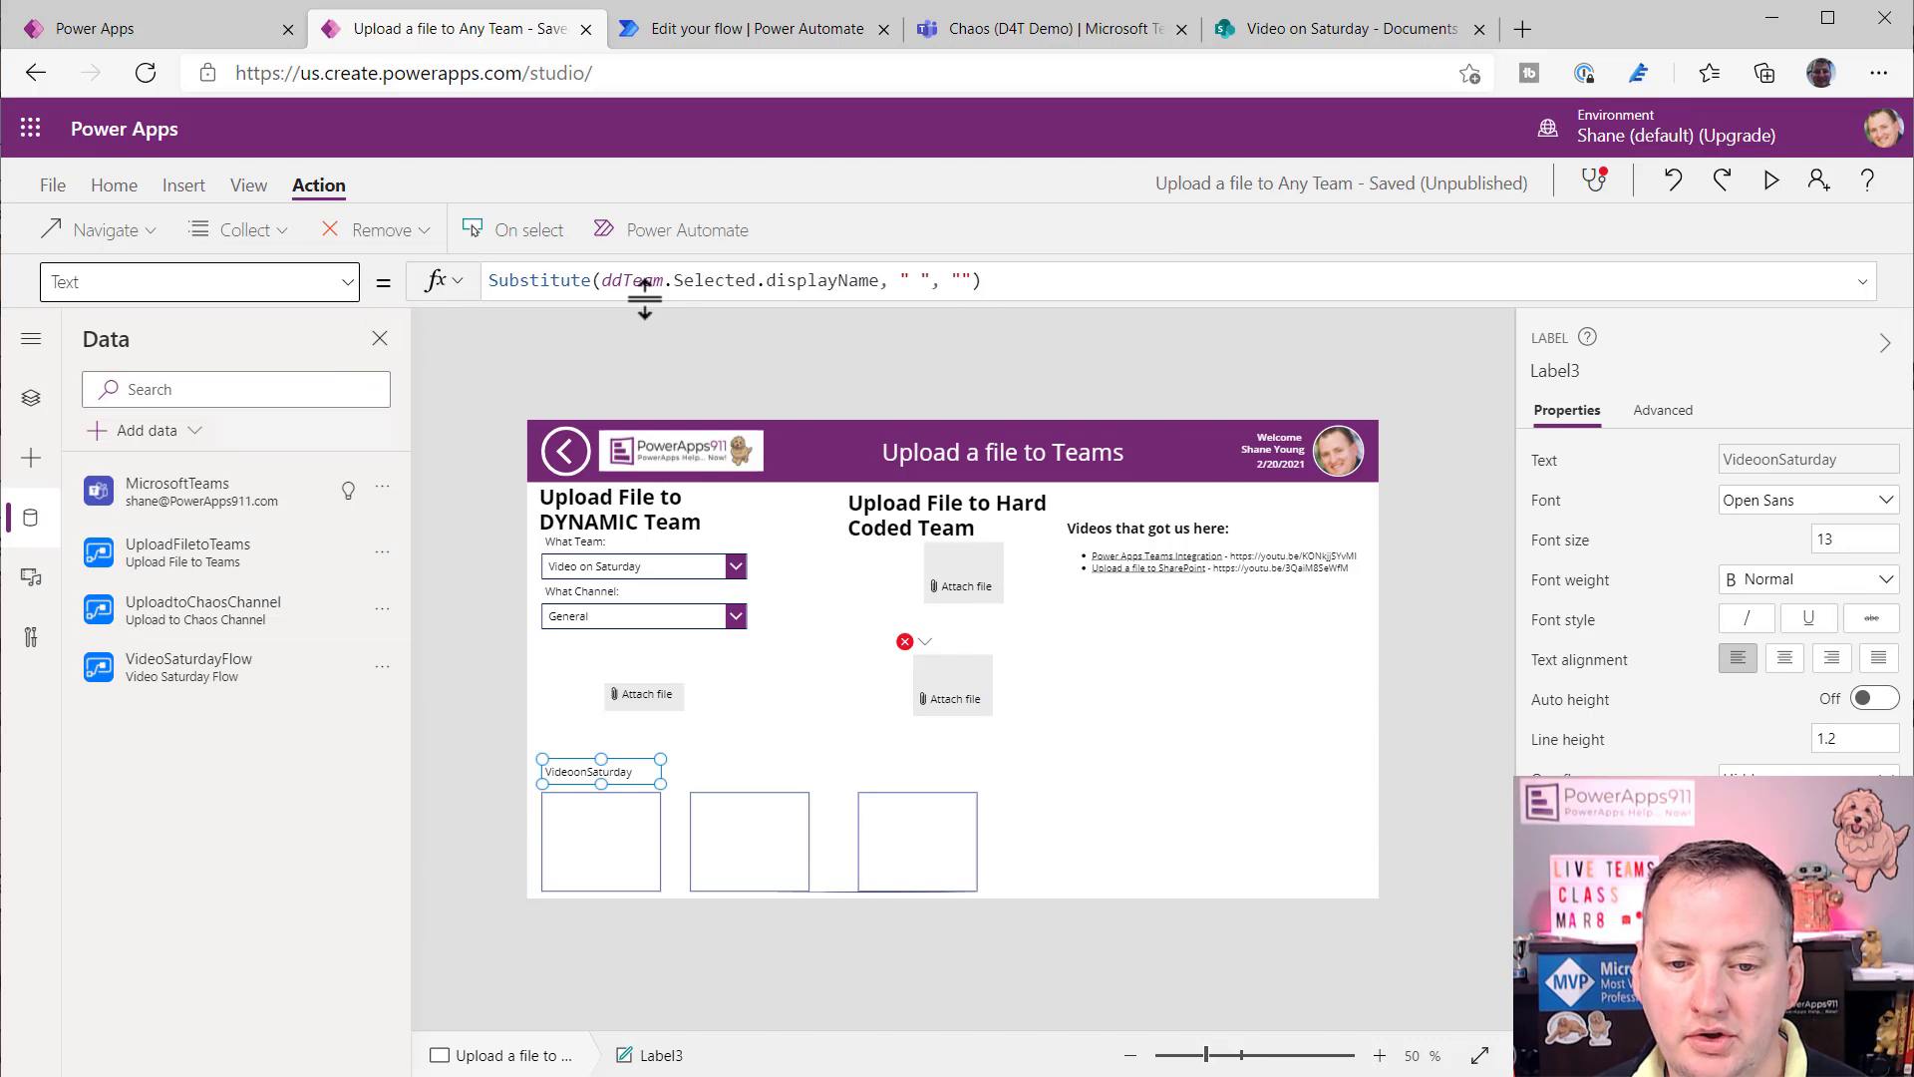
{"action": "left_click", "coordinate": [646, 294]}
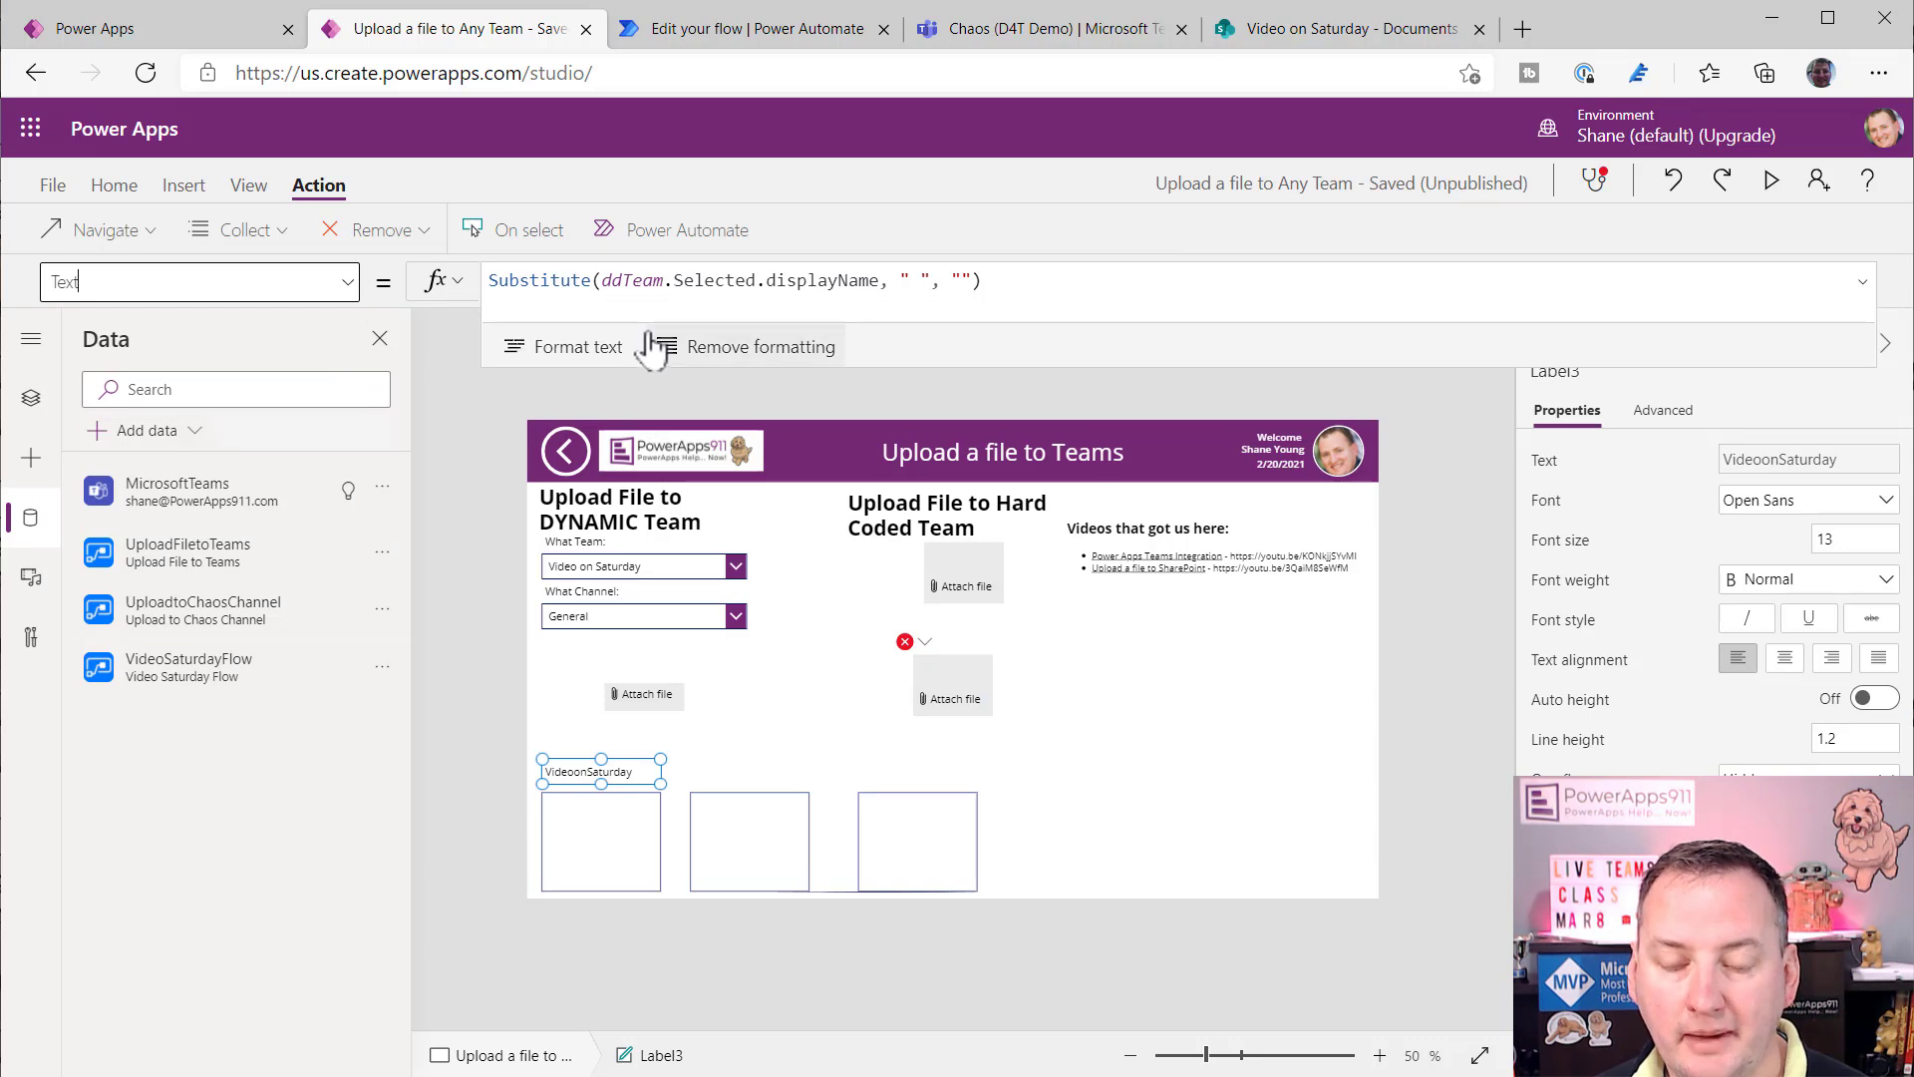
{"action": "left_click", "coordinate": [919, 280]}
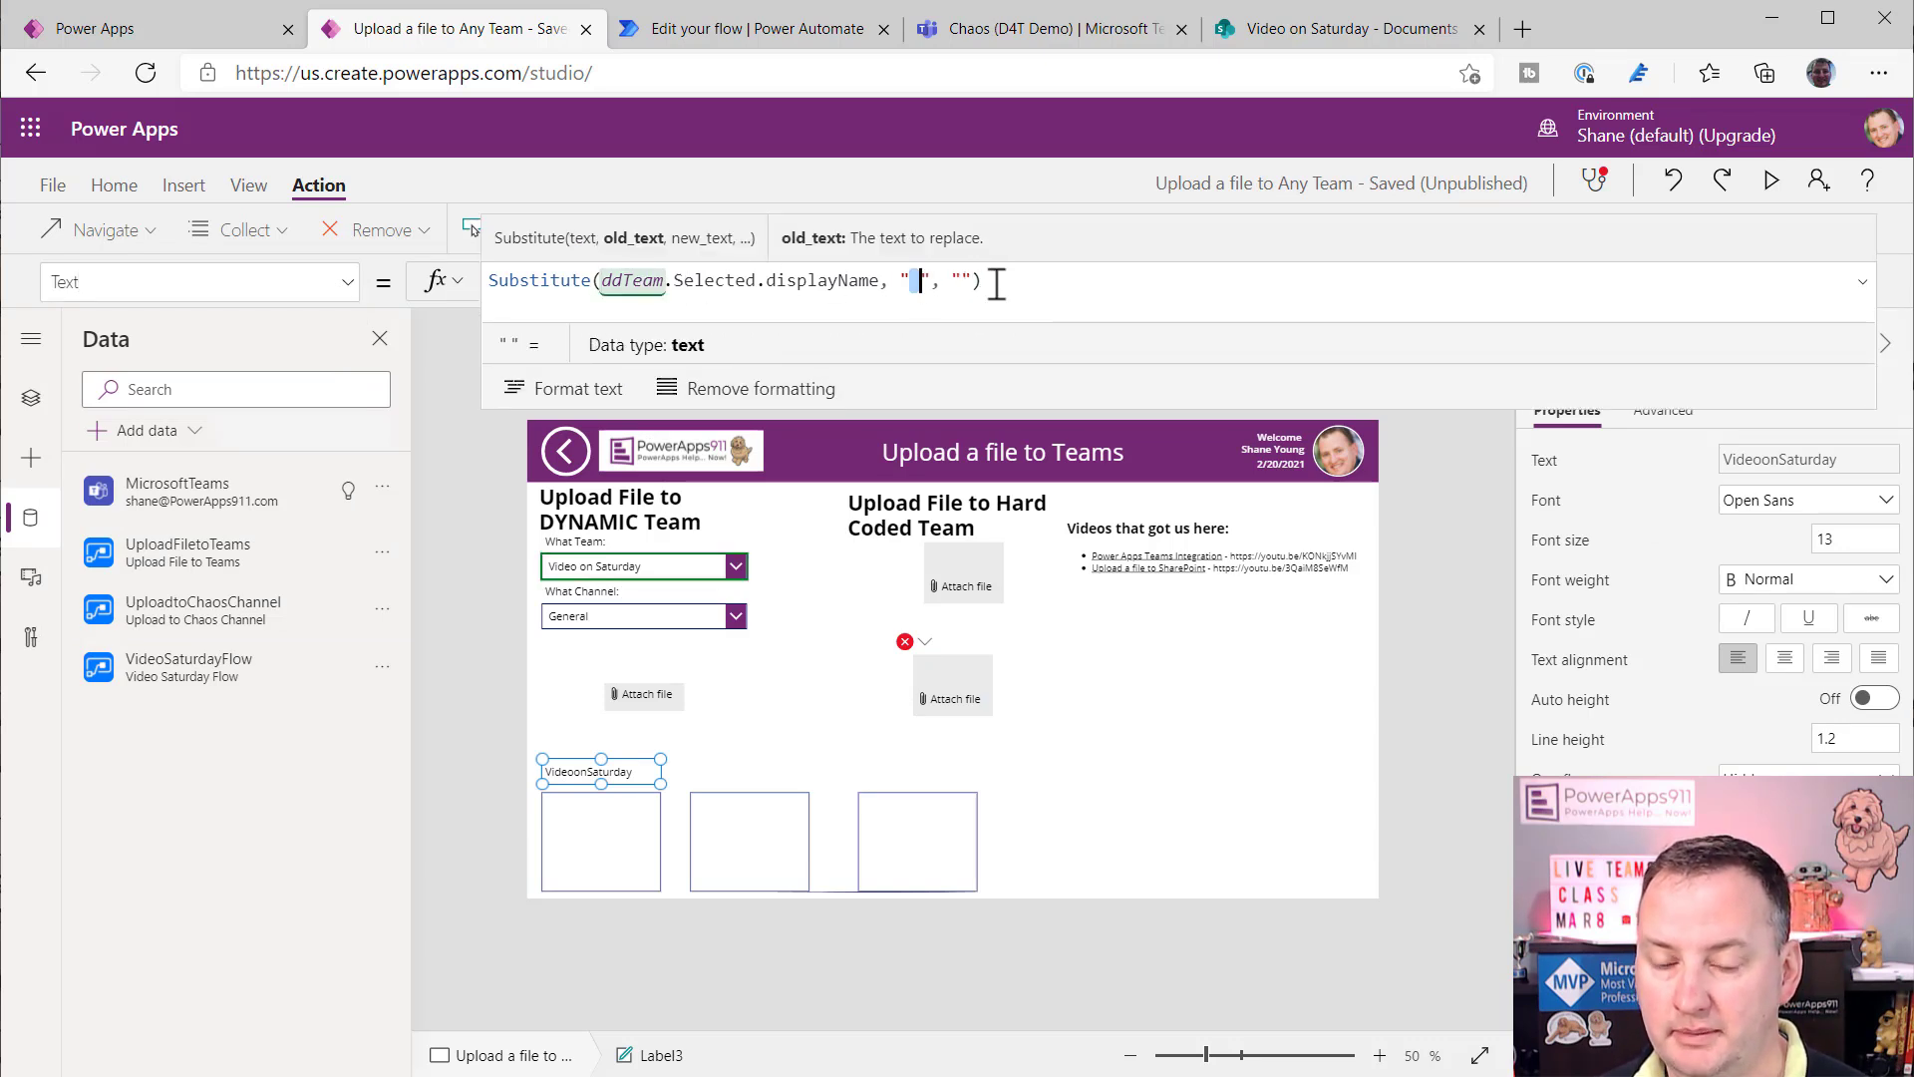
{"action": "left_click_drag", "start_coordinate": [1056, 286], "coordinate": [463, 301]}
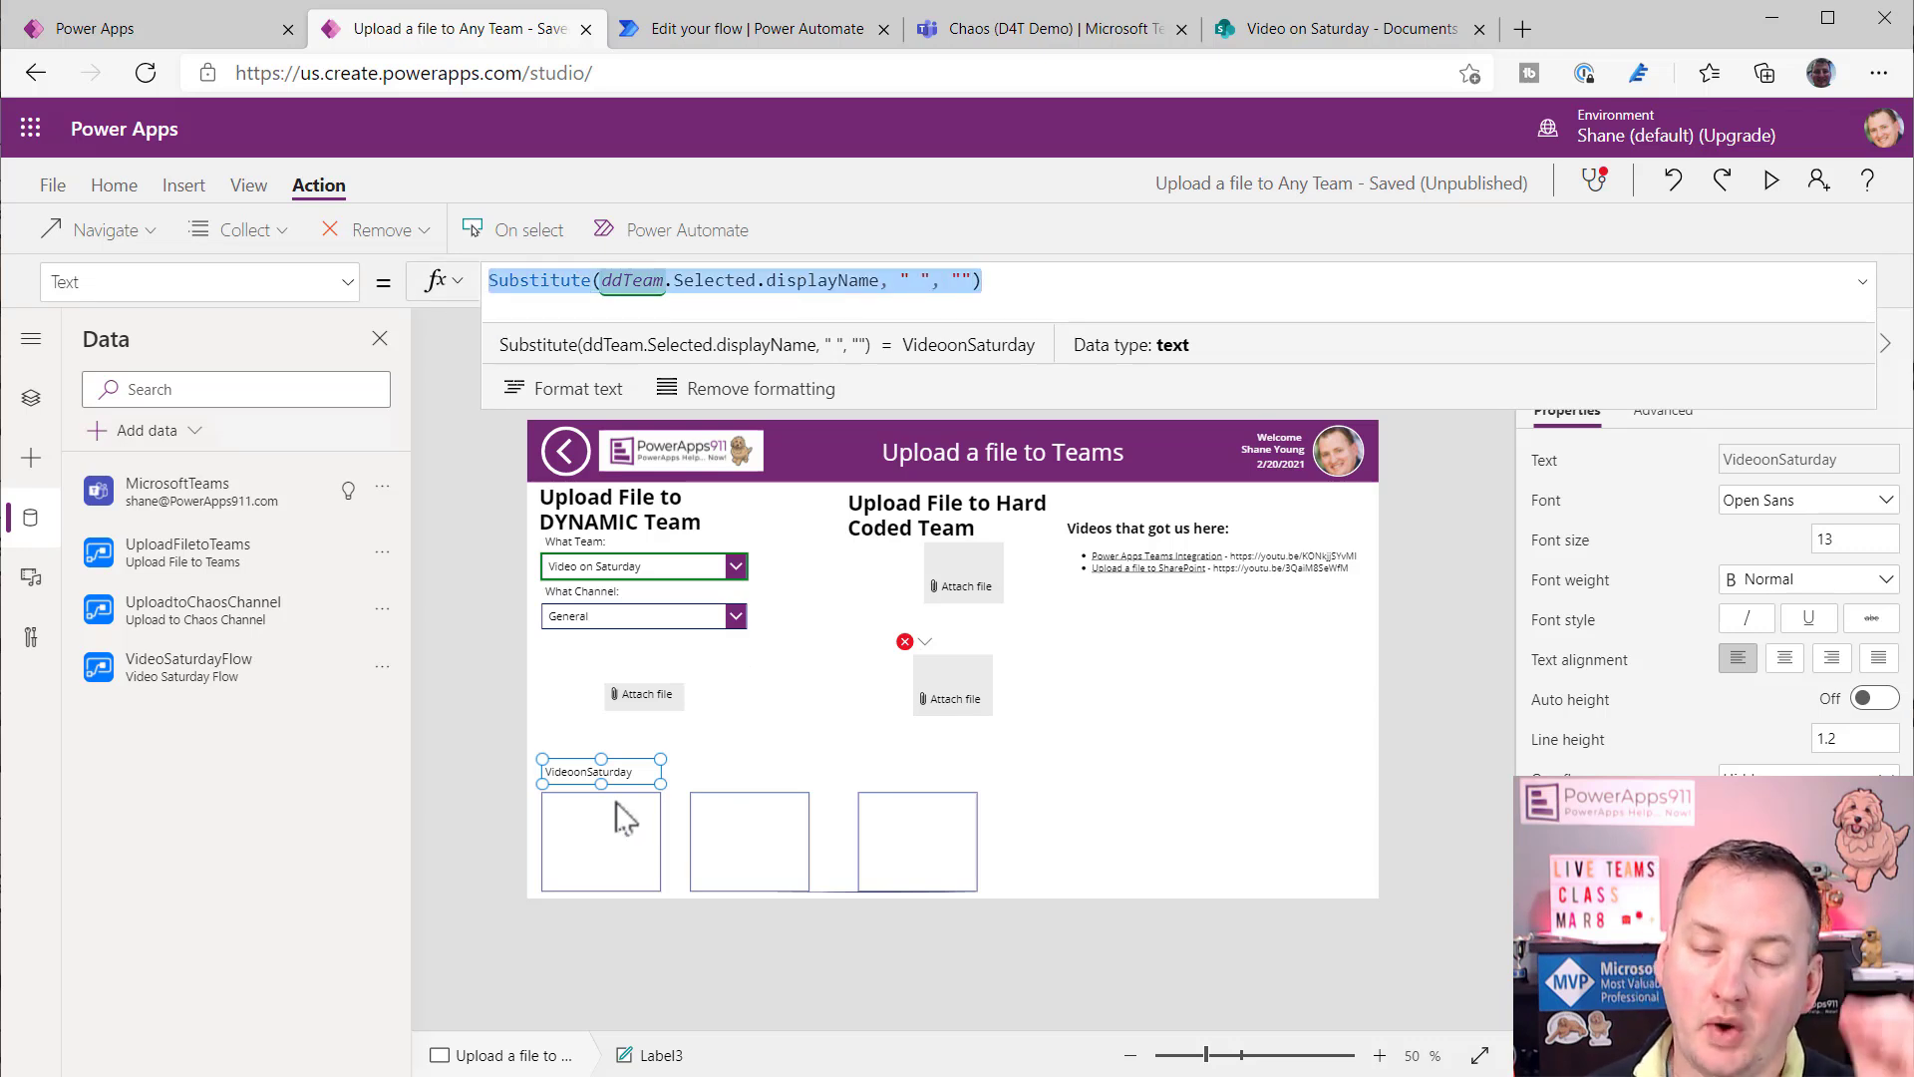
- Insert Substitute(ddTeam.Selected.displayName, " ", "") as the site address argument of VideoSaturdayFlow.Run in the copied Attach file control's OnAddFile formula
{"action": "left_click", "coordinate": [973, 681]}
{"action": "left_click_drag", "start_coordinate": [944, 391], "coordinate": [914, 516]}
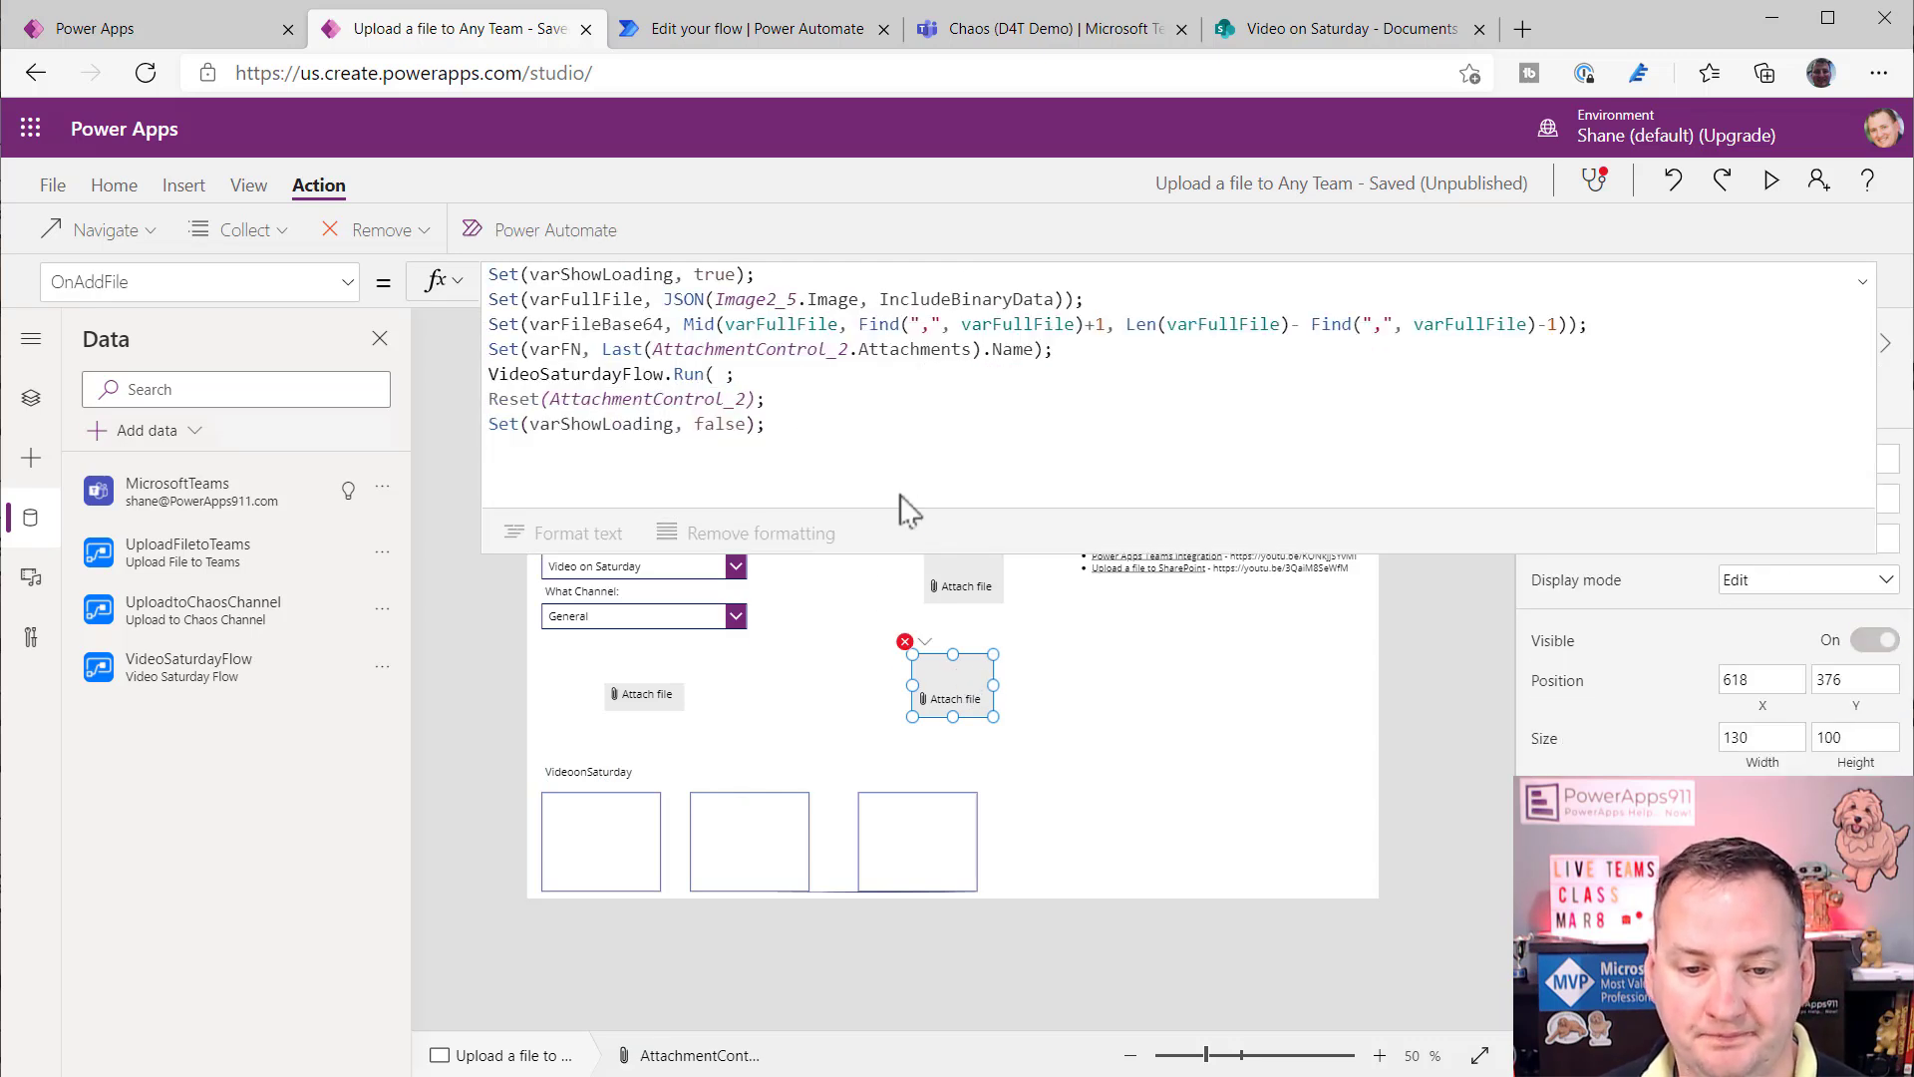
{"action": "left_click", "coordinate": [716, 374]}
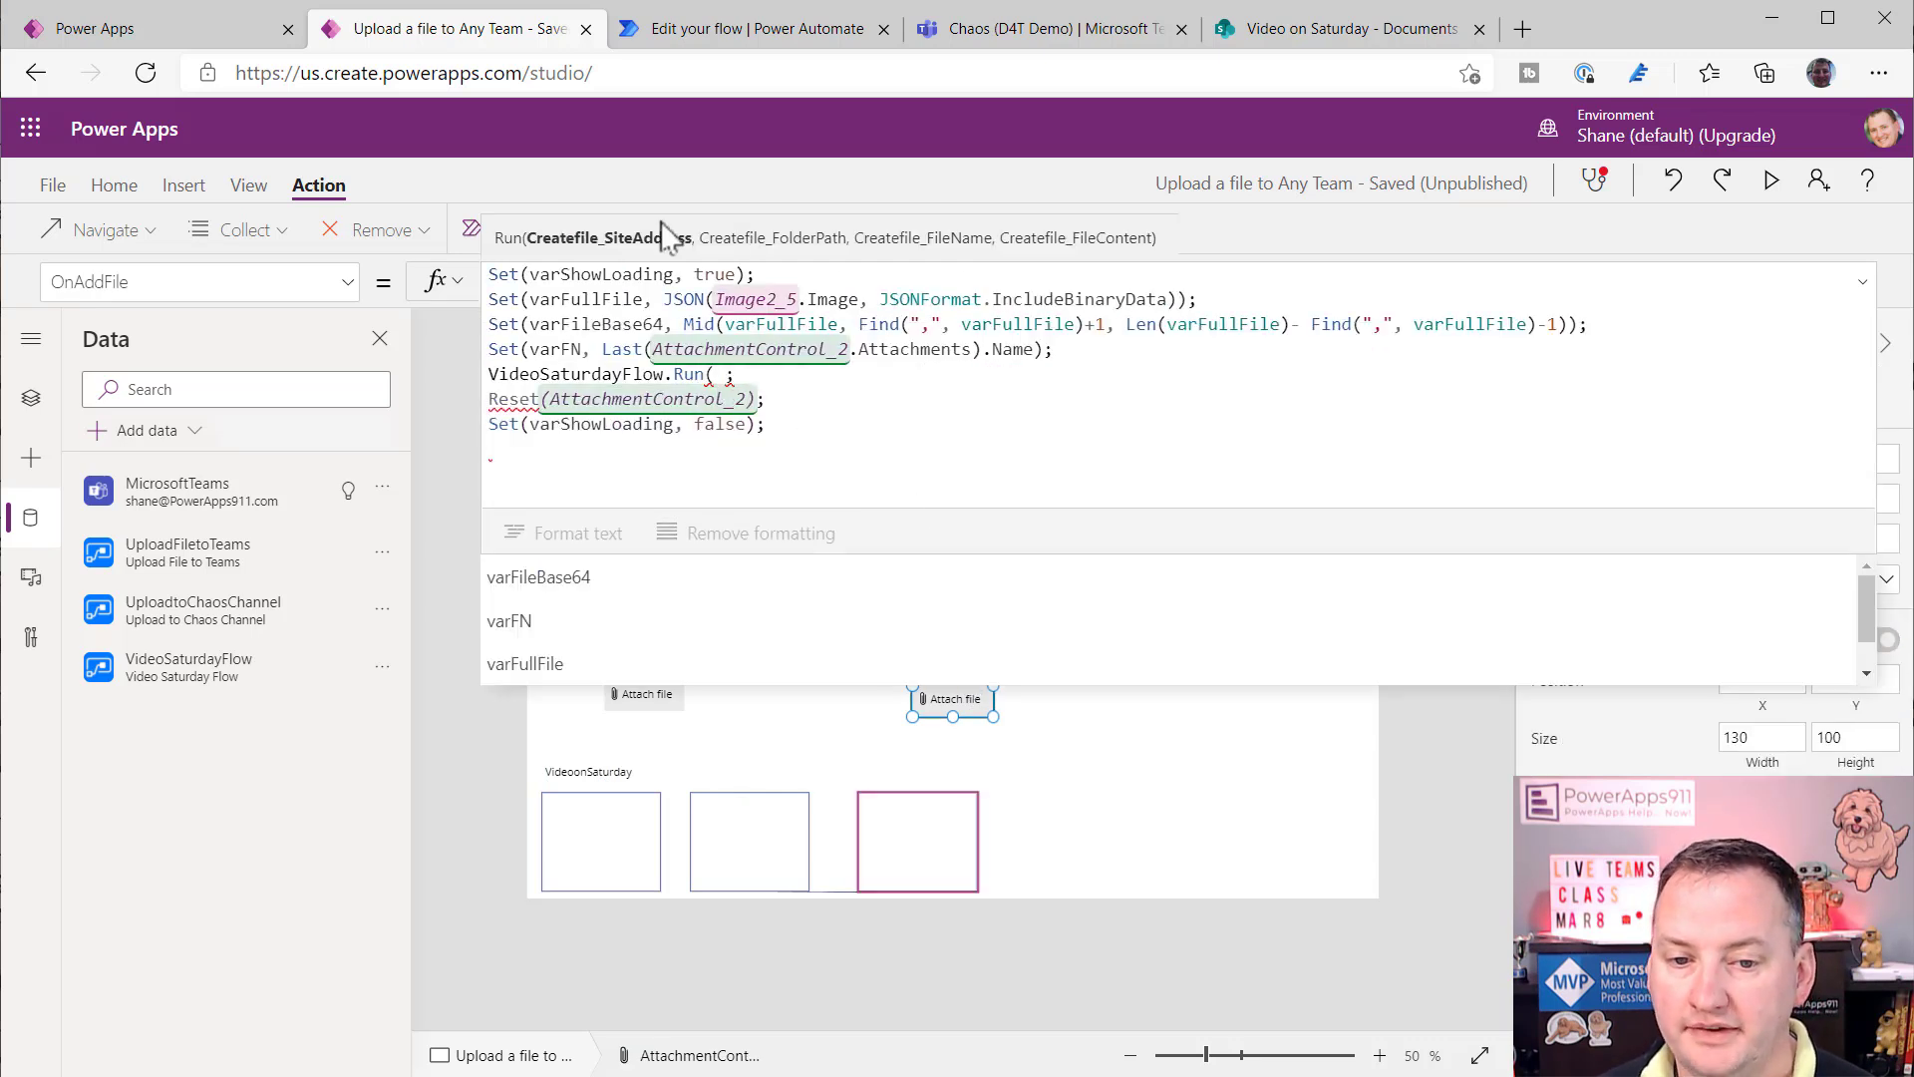
{"action": "key", "text": "ctrl+v"}
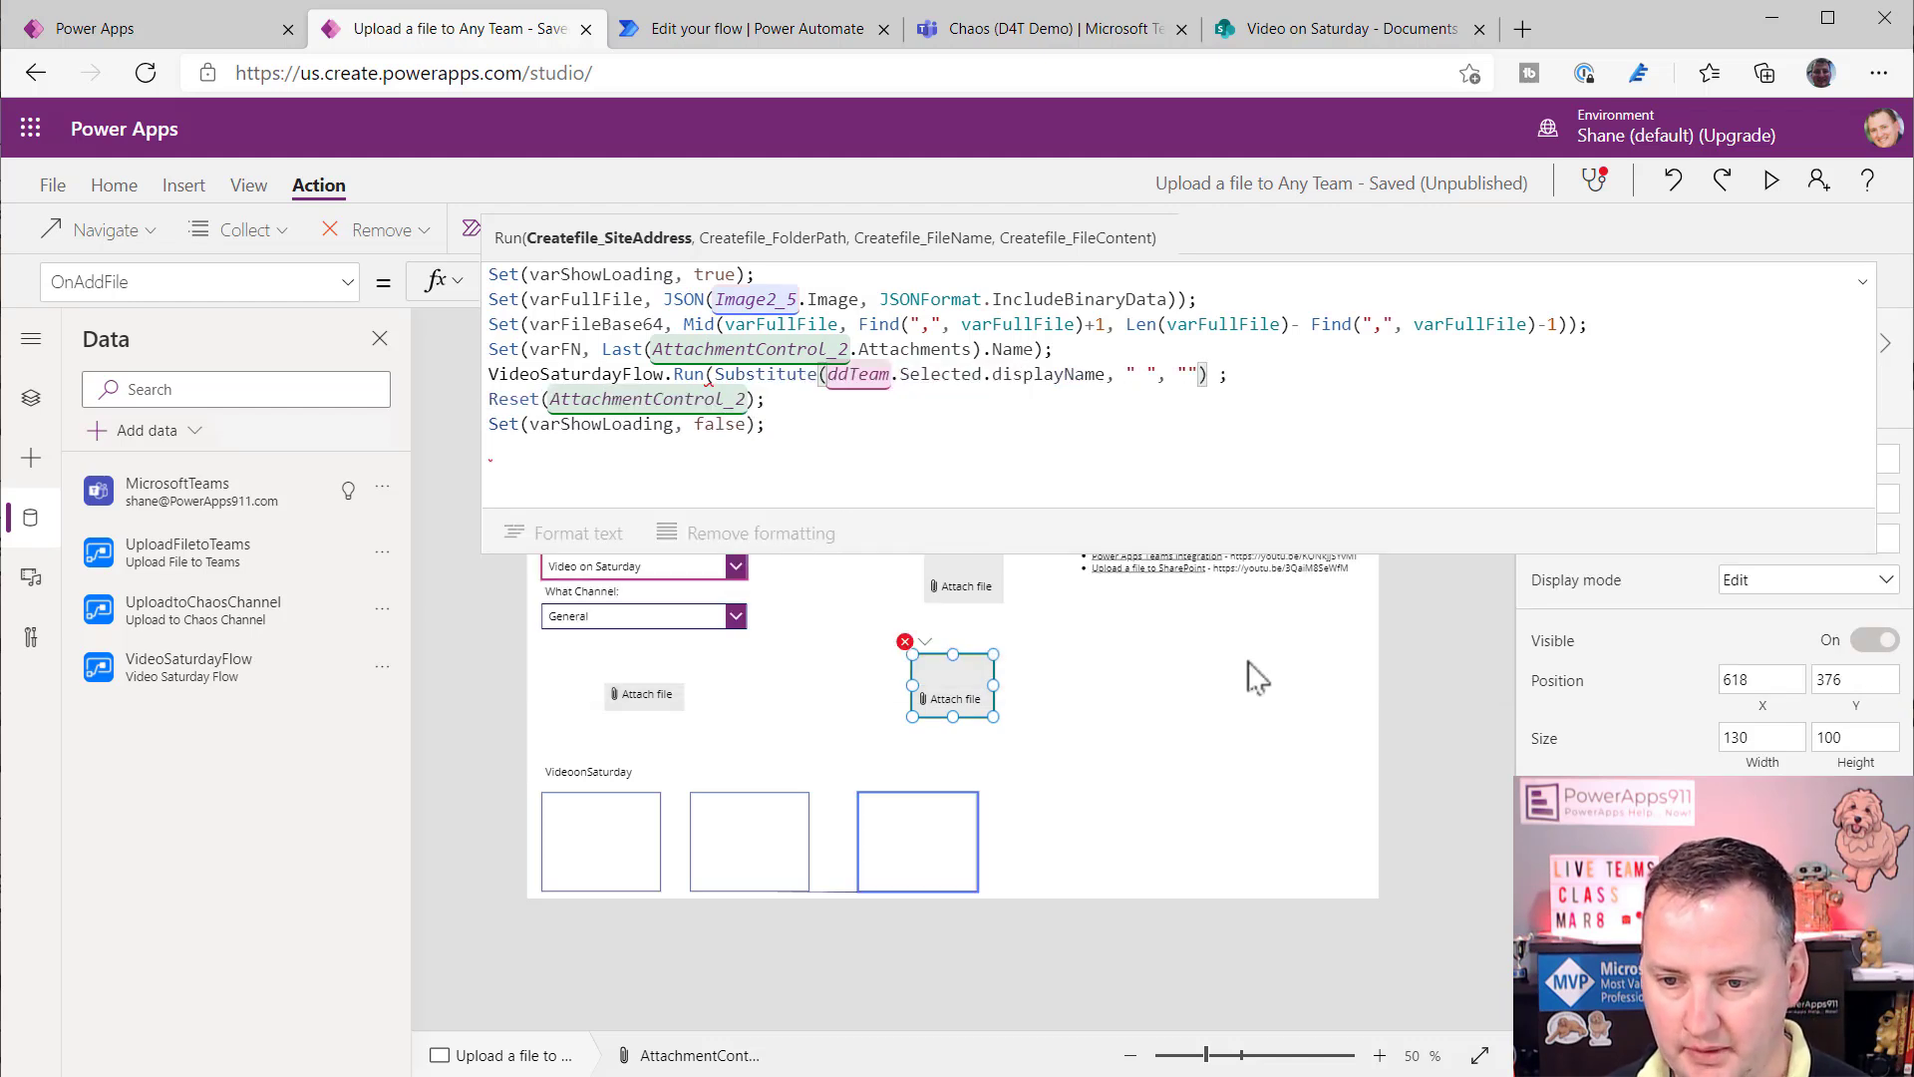
{"action": "type", "text": ", "}
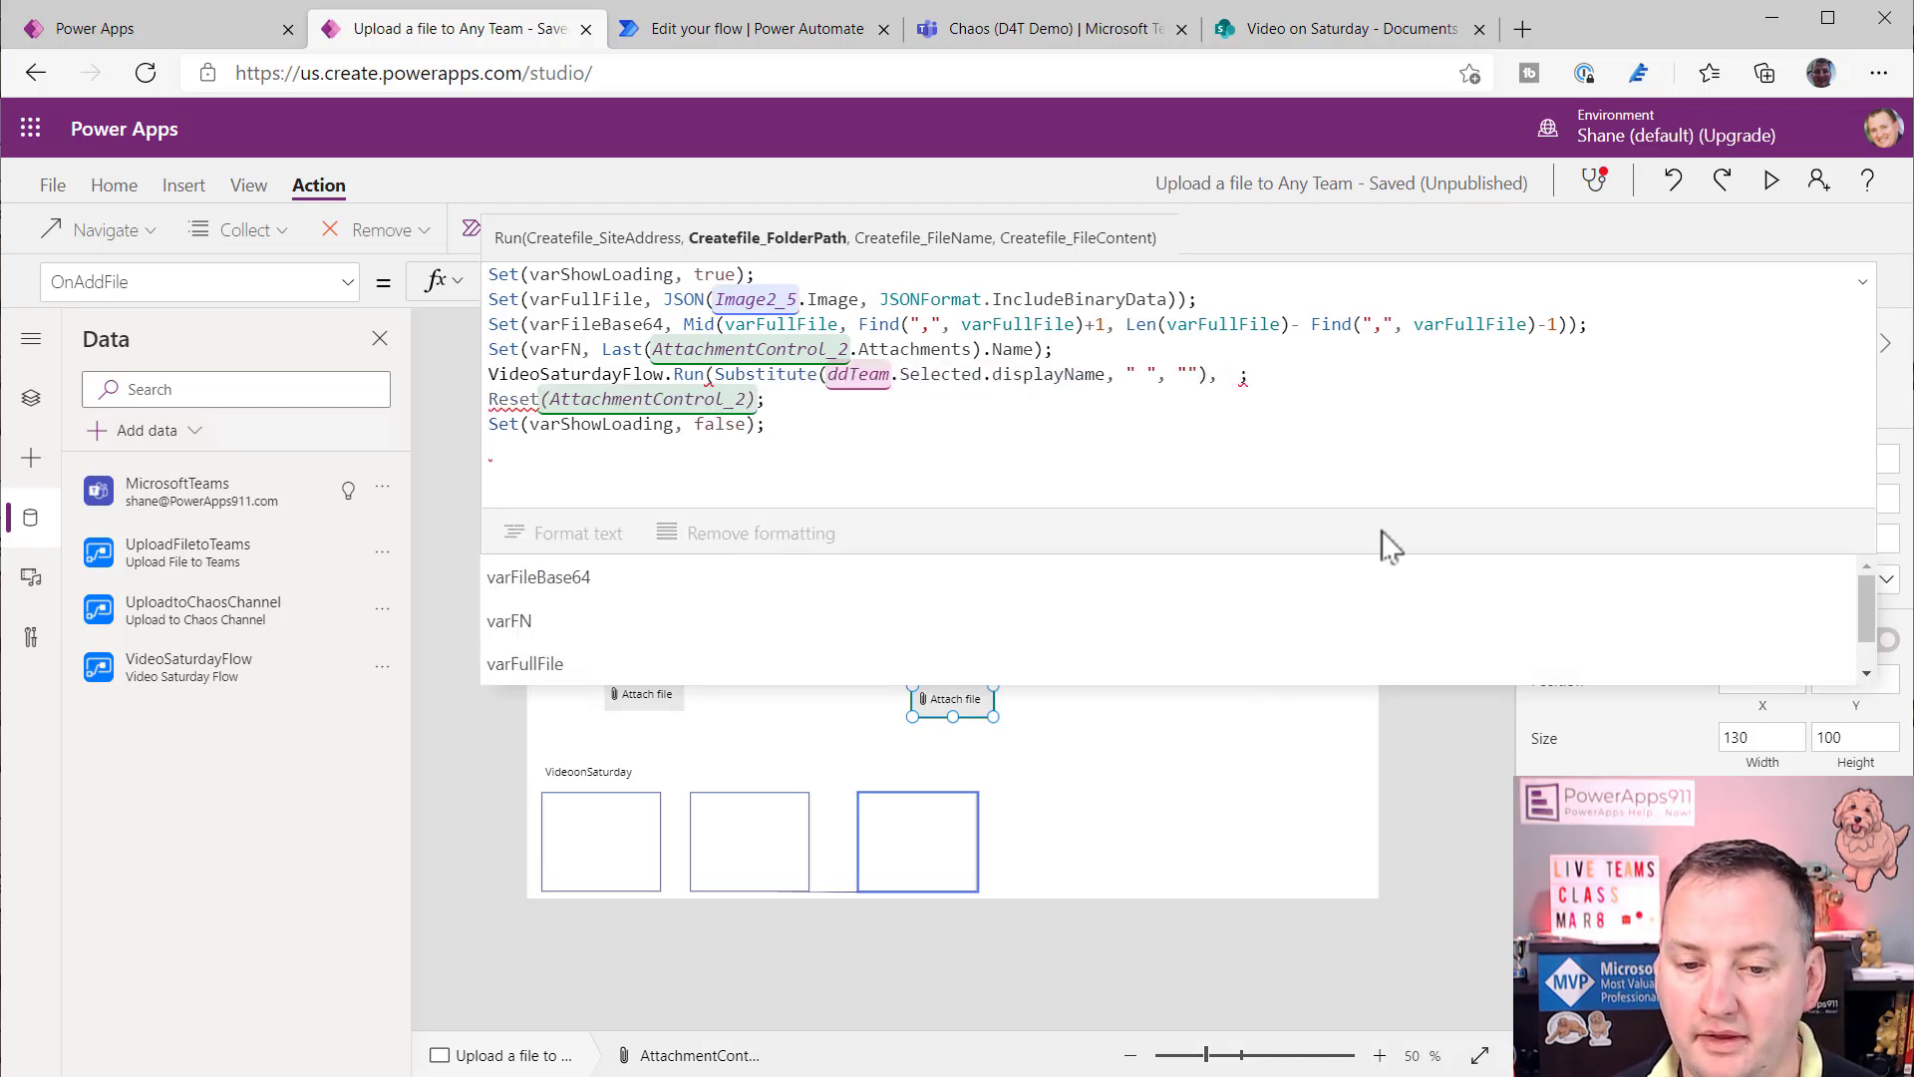
- Add ddChannel.Selected.displayName as the folder path argument of the VideoSaturdayFlow.Run call
{"action": "type", "text": "ddch"}
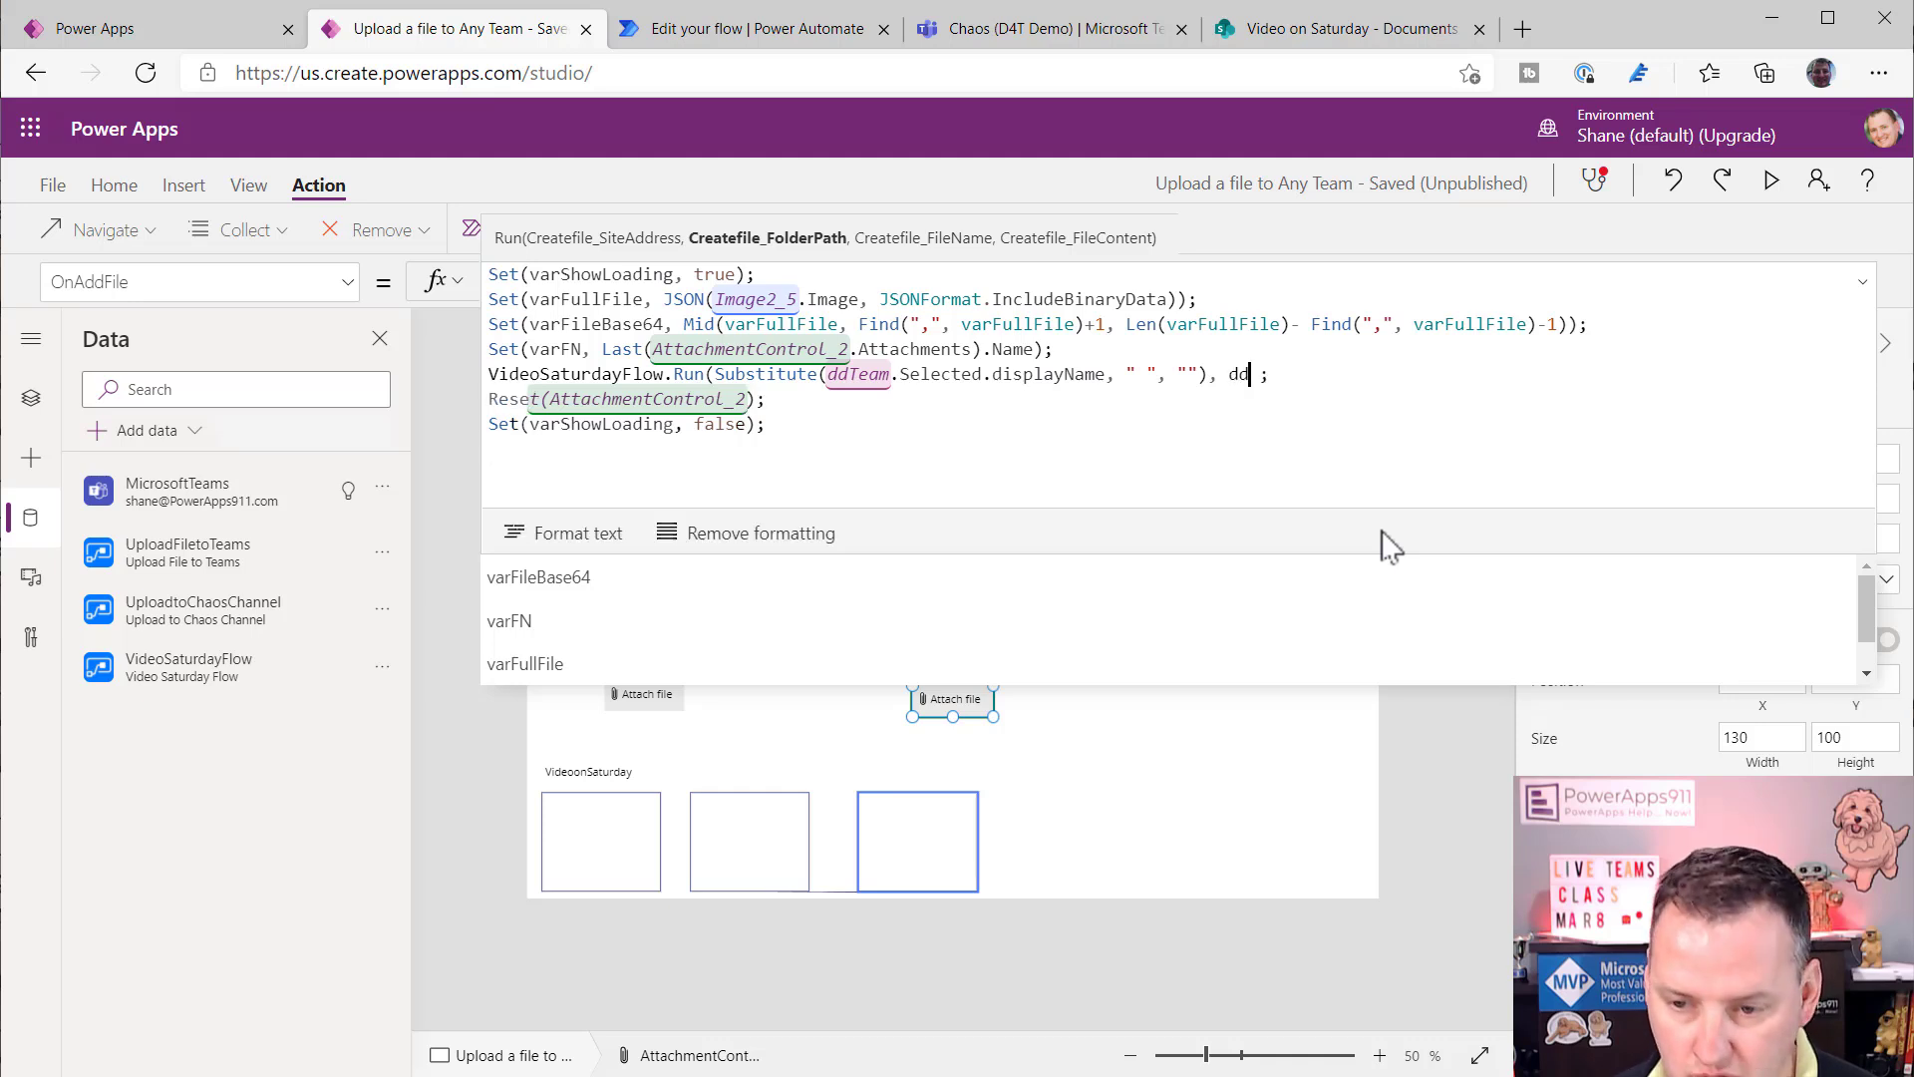
{"action": "key", "text": "Tab"}
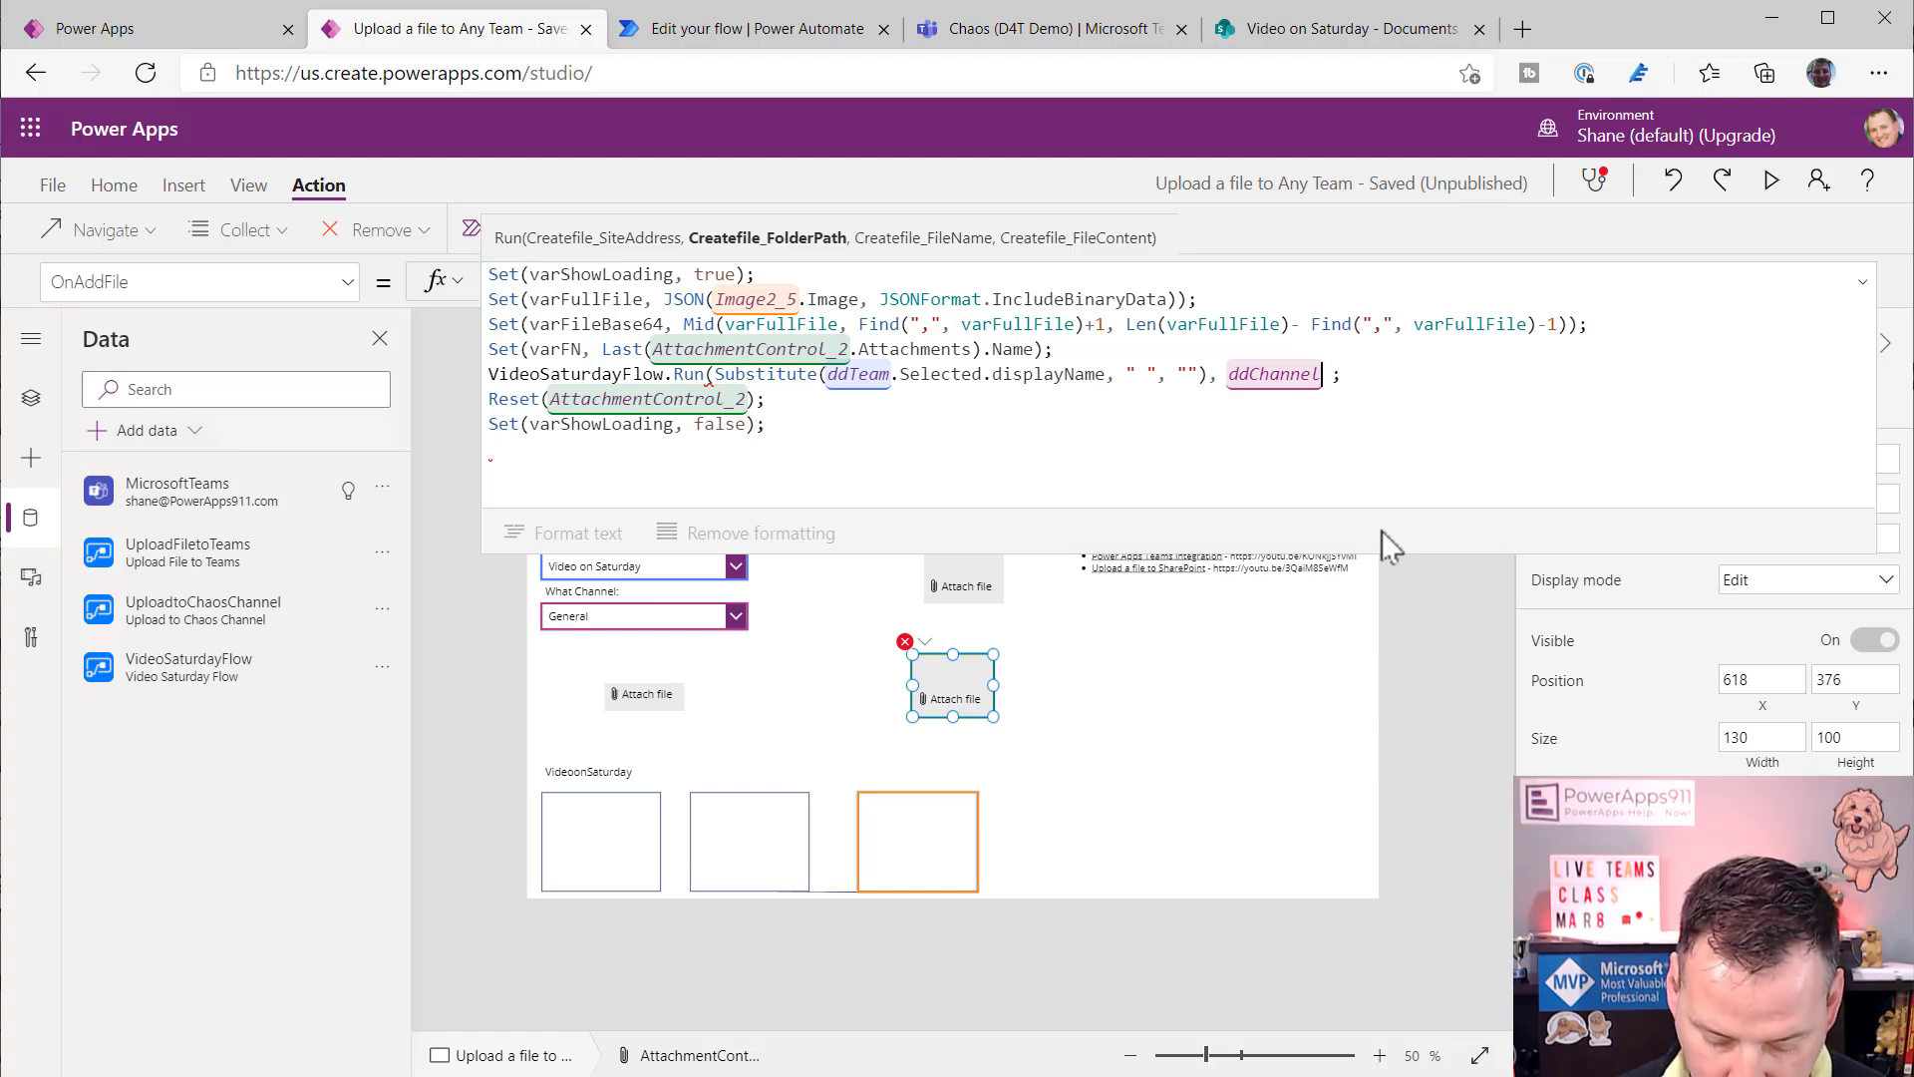
{"action": "type", "text": ".s"}
{"action": "key", "text": "Tab"}
{"action": "type", "text": "."}
{"action": "key", "text": "Down"}
{"action": "key", "text": "Down"}
{"action": "key", "text": "Tab"}
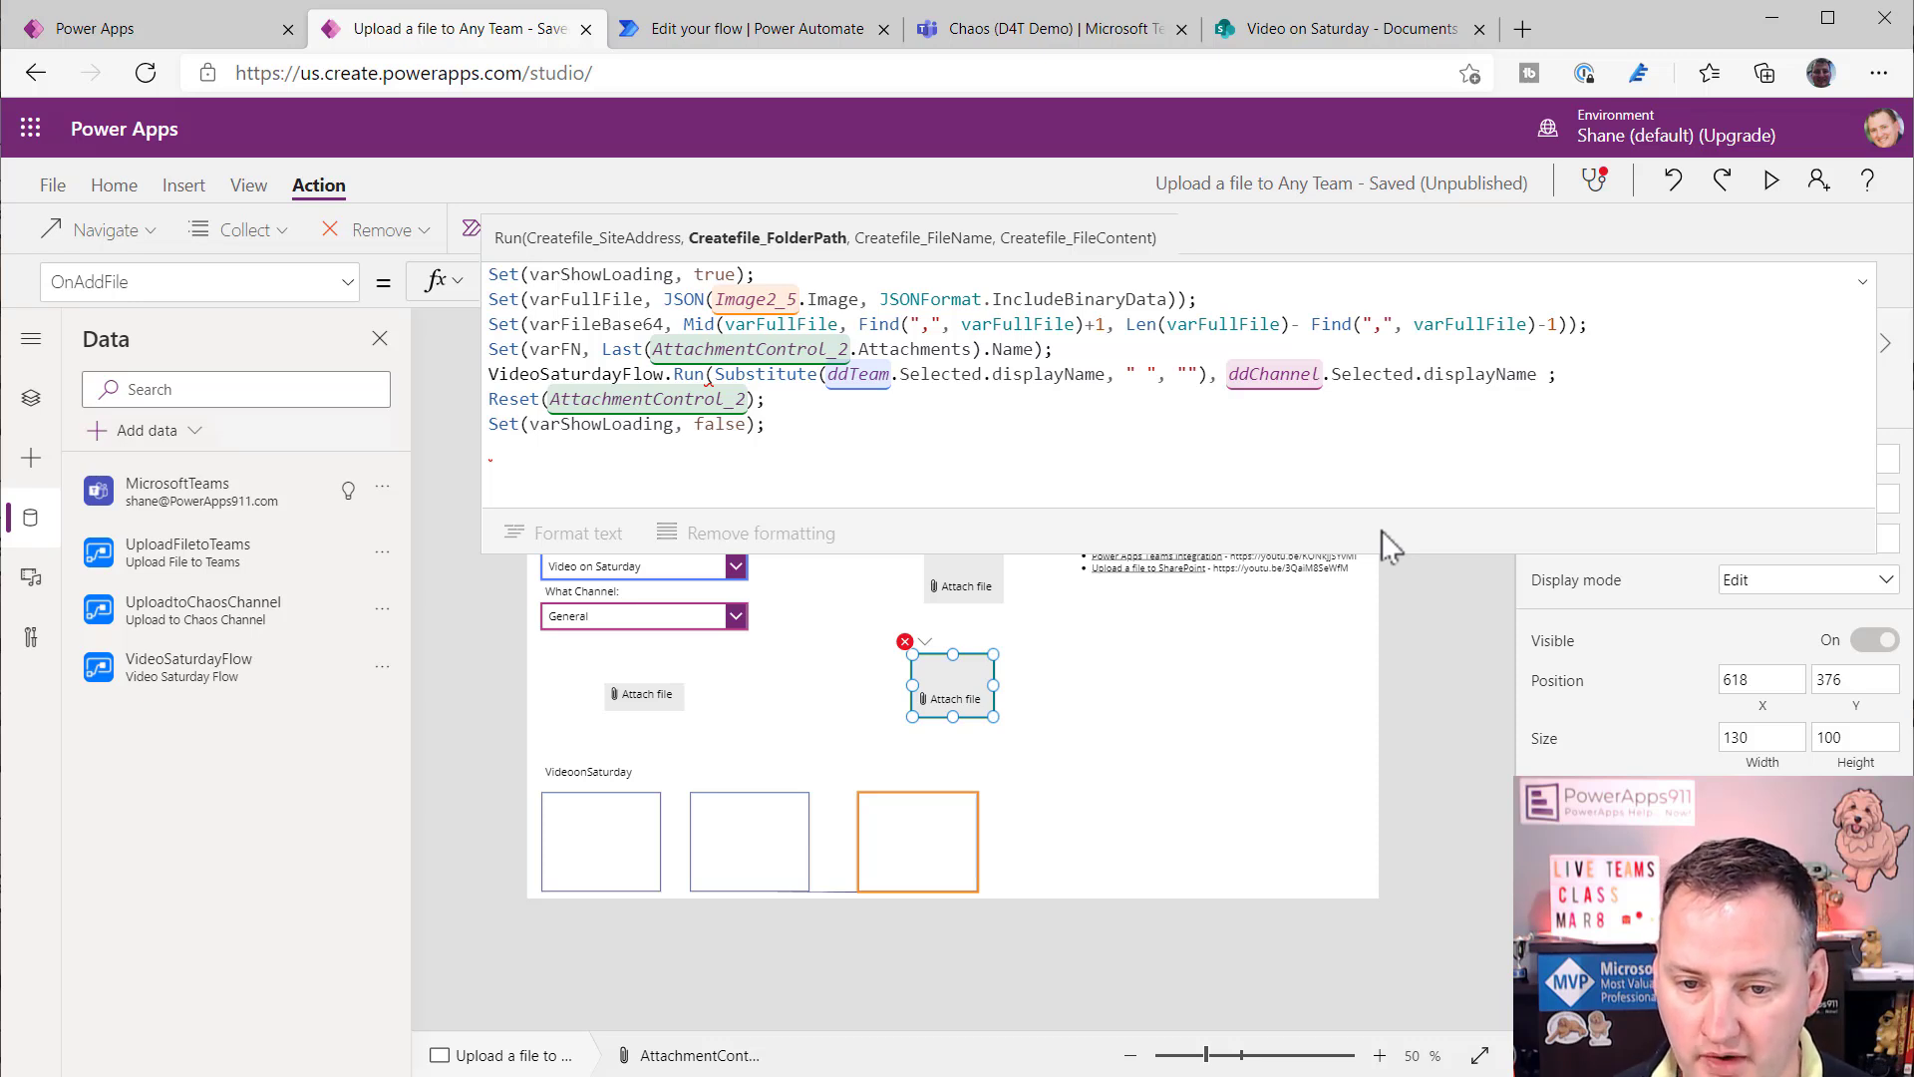
{"action": "type", "text": ", "}
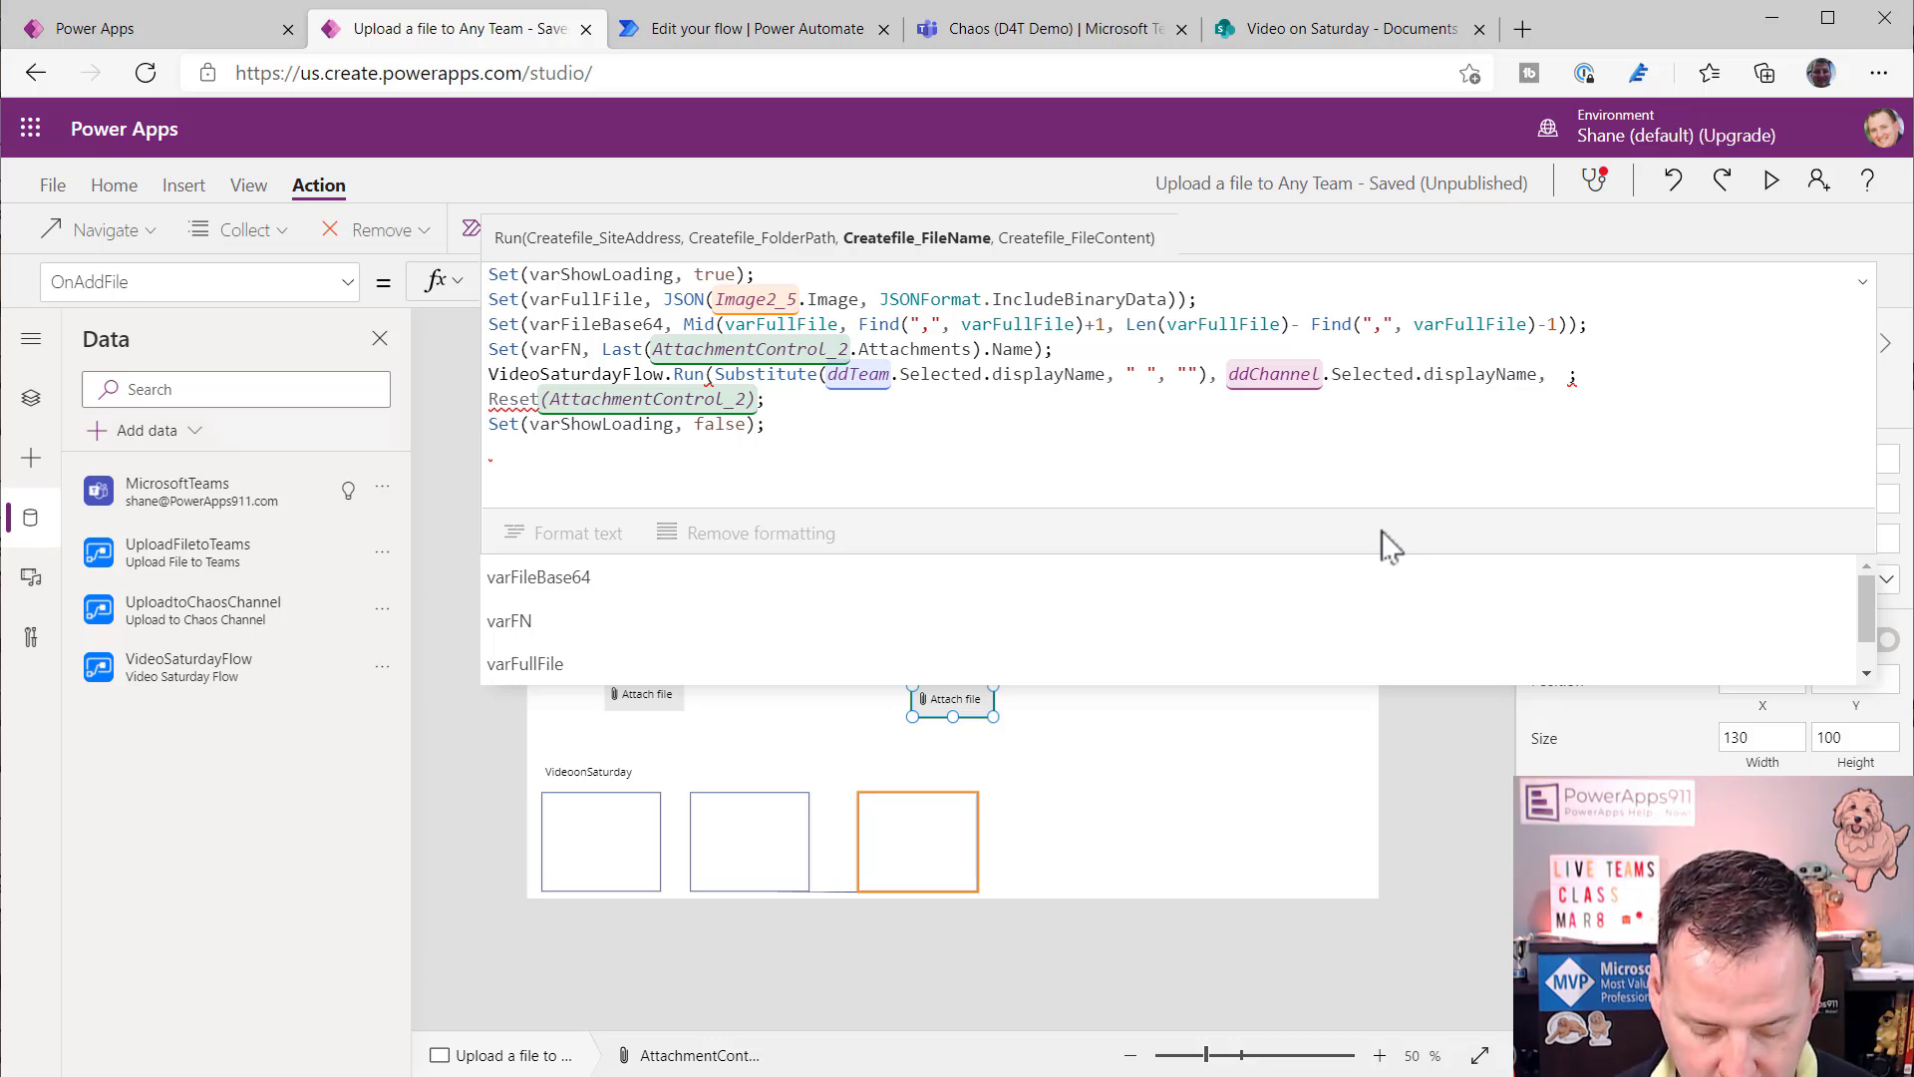
- Complete the VideoSaturdayFlow.Run call with varFN as file name and varFileBase64 as file content, and collapse the formula editor
{"action": "type", "text": "varFN,"}
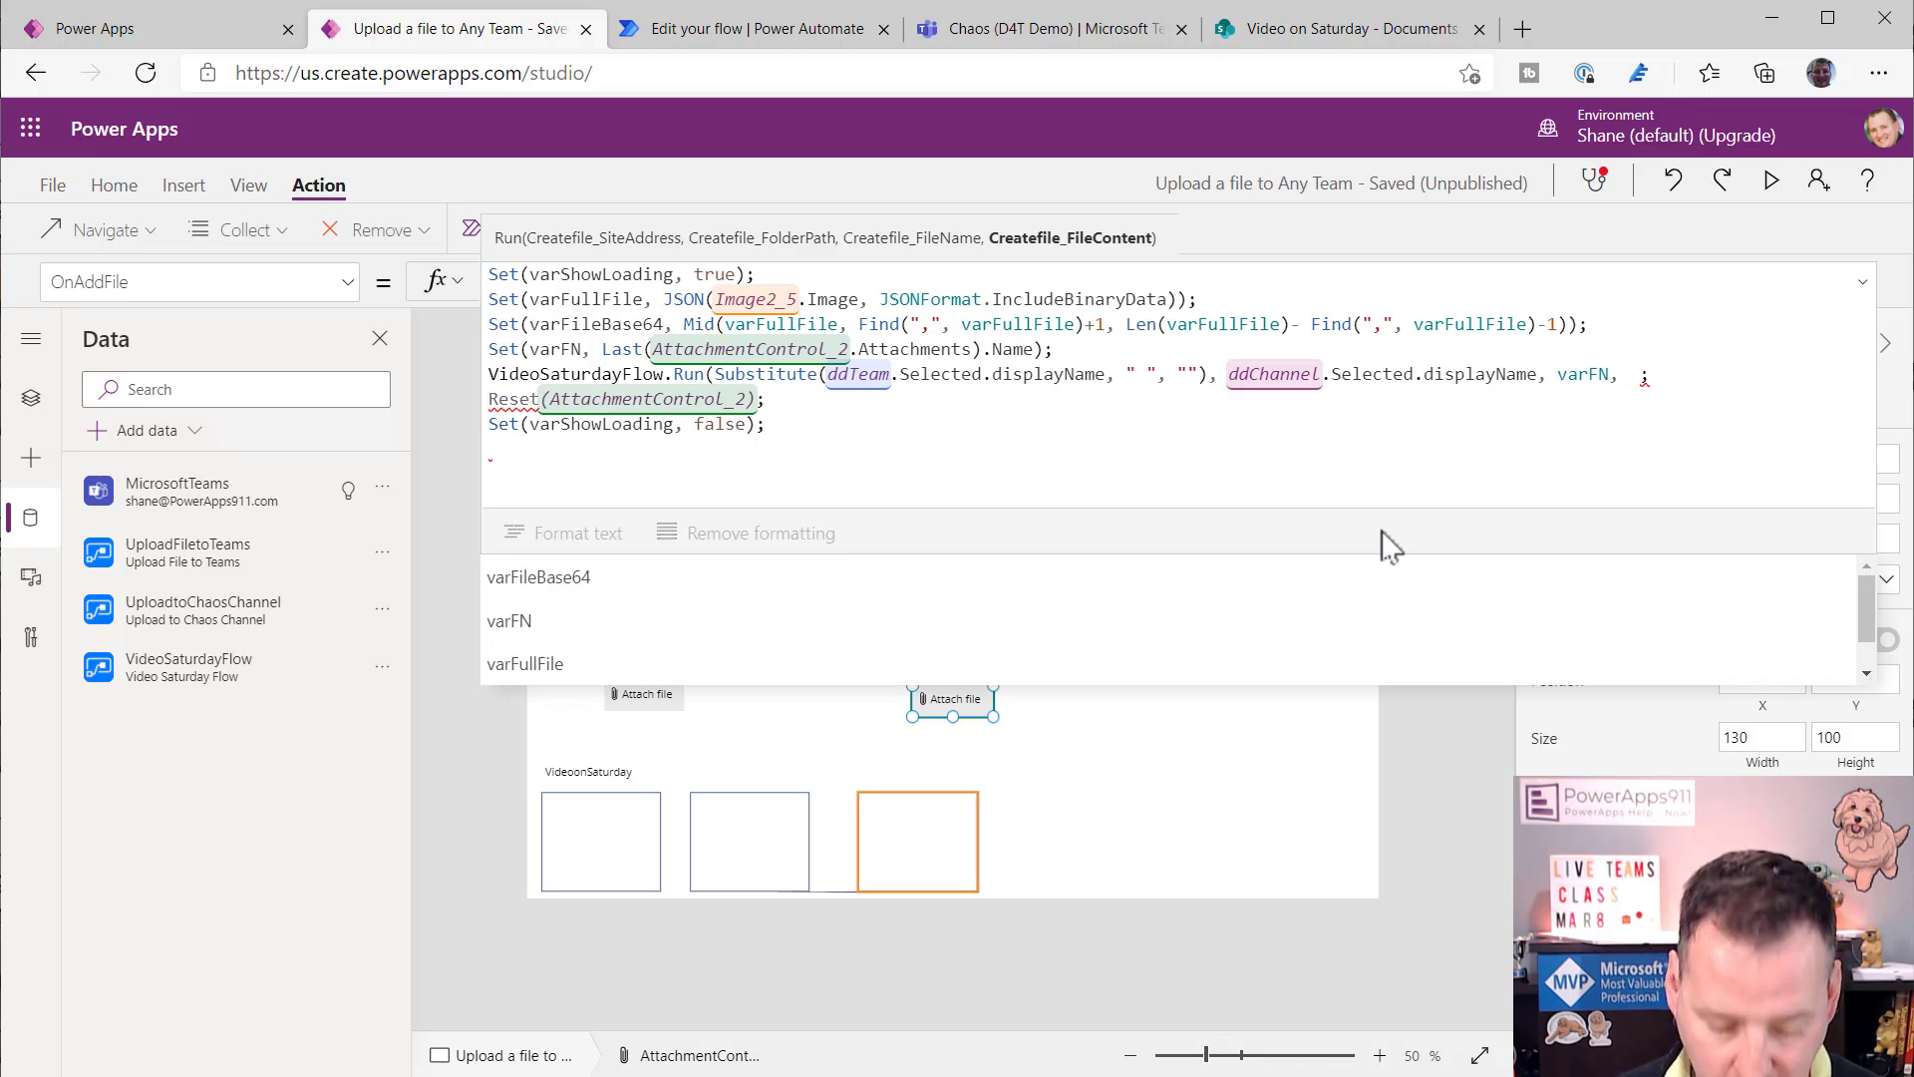
{"action": "type", "text": "varfil"}
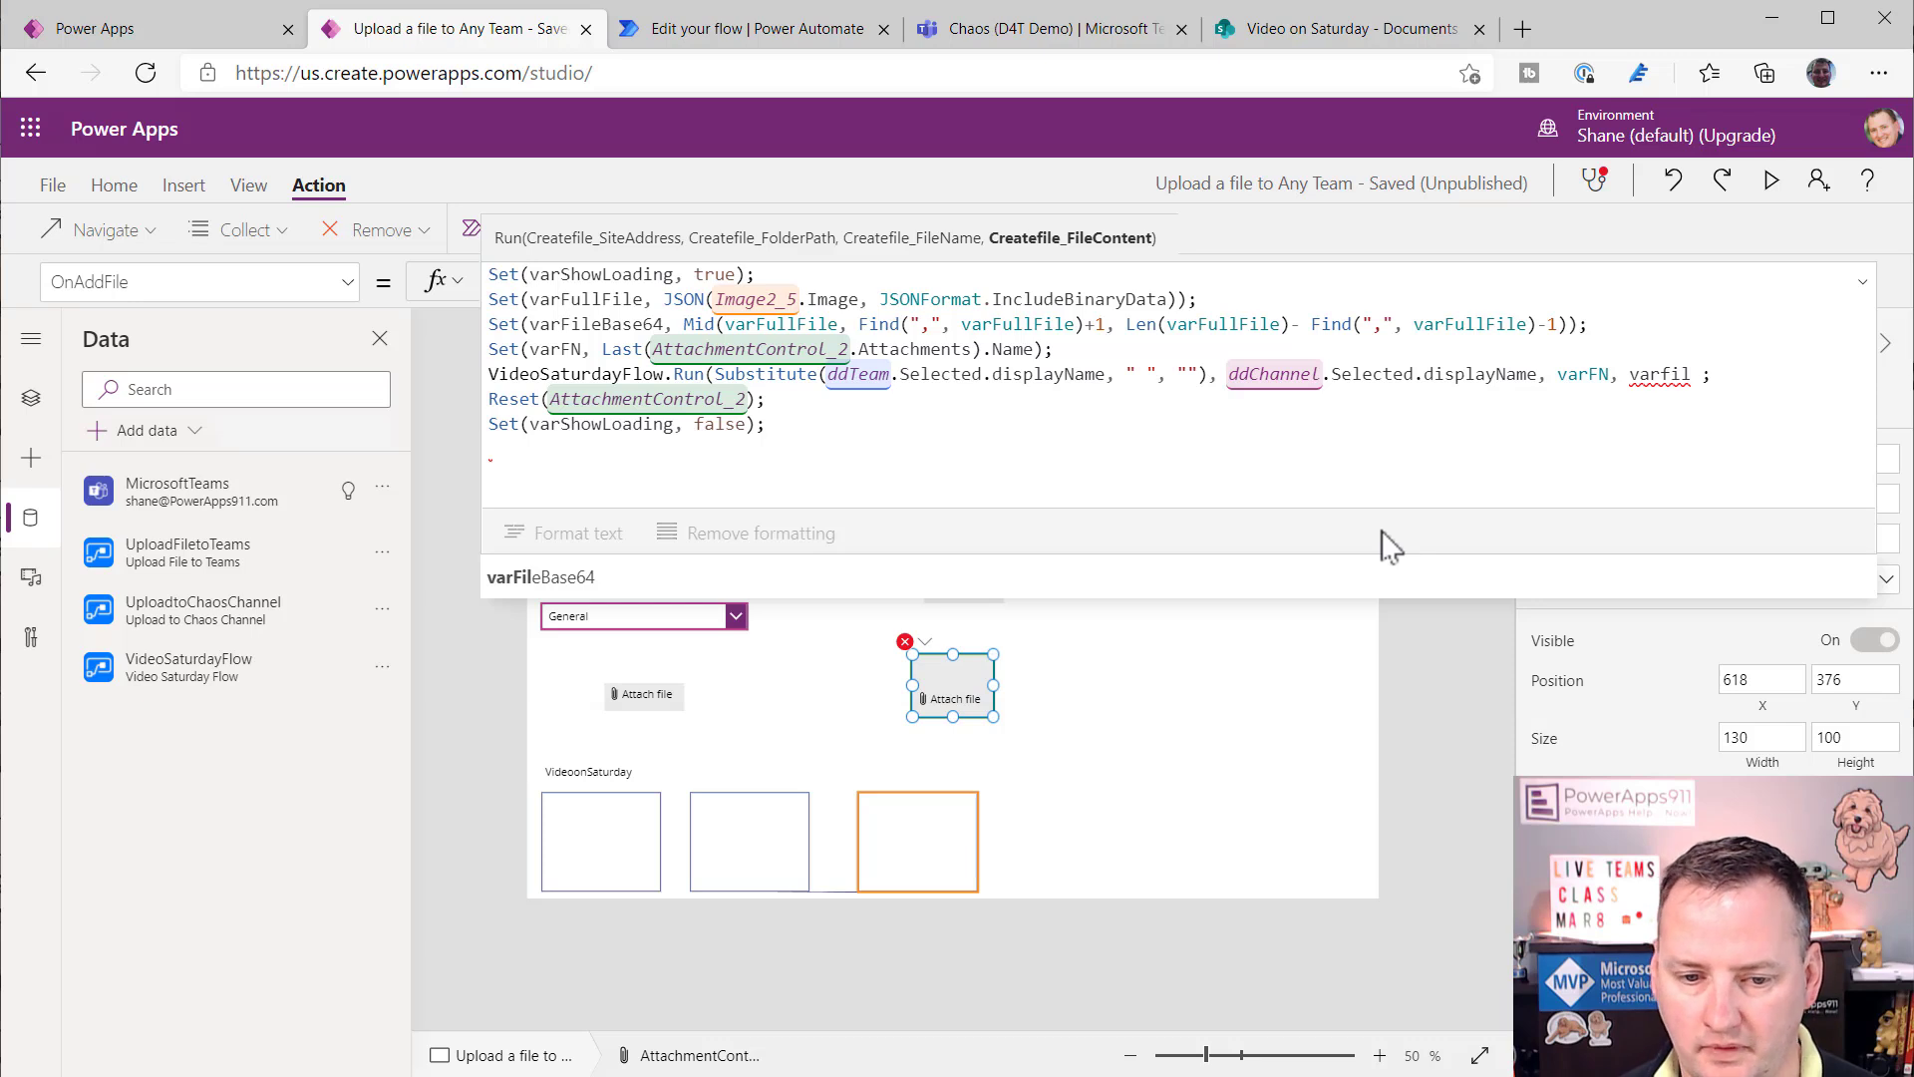
{"action": "key", "text": "Tab"}
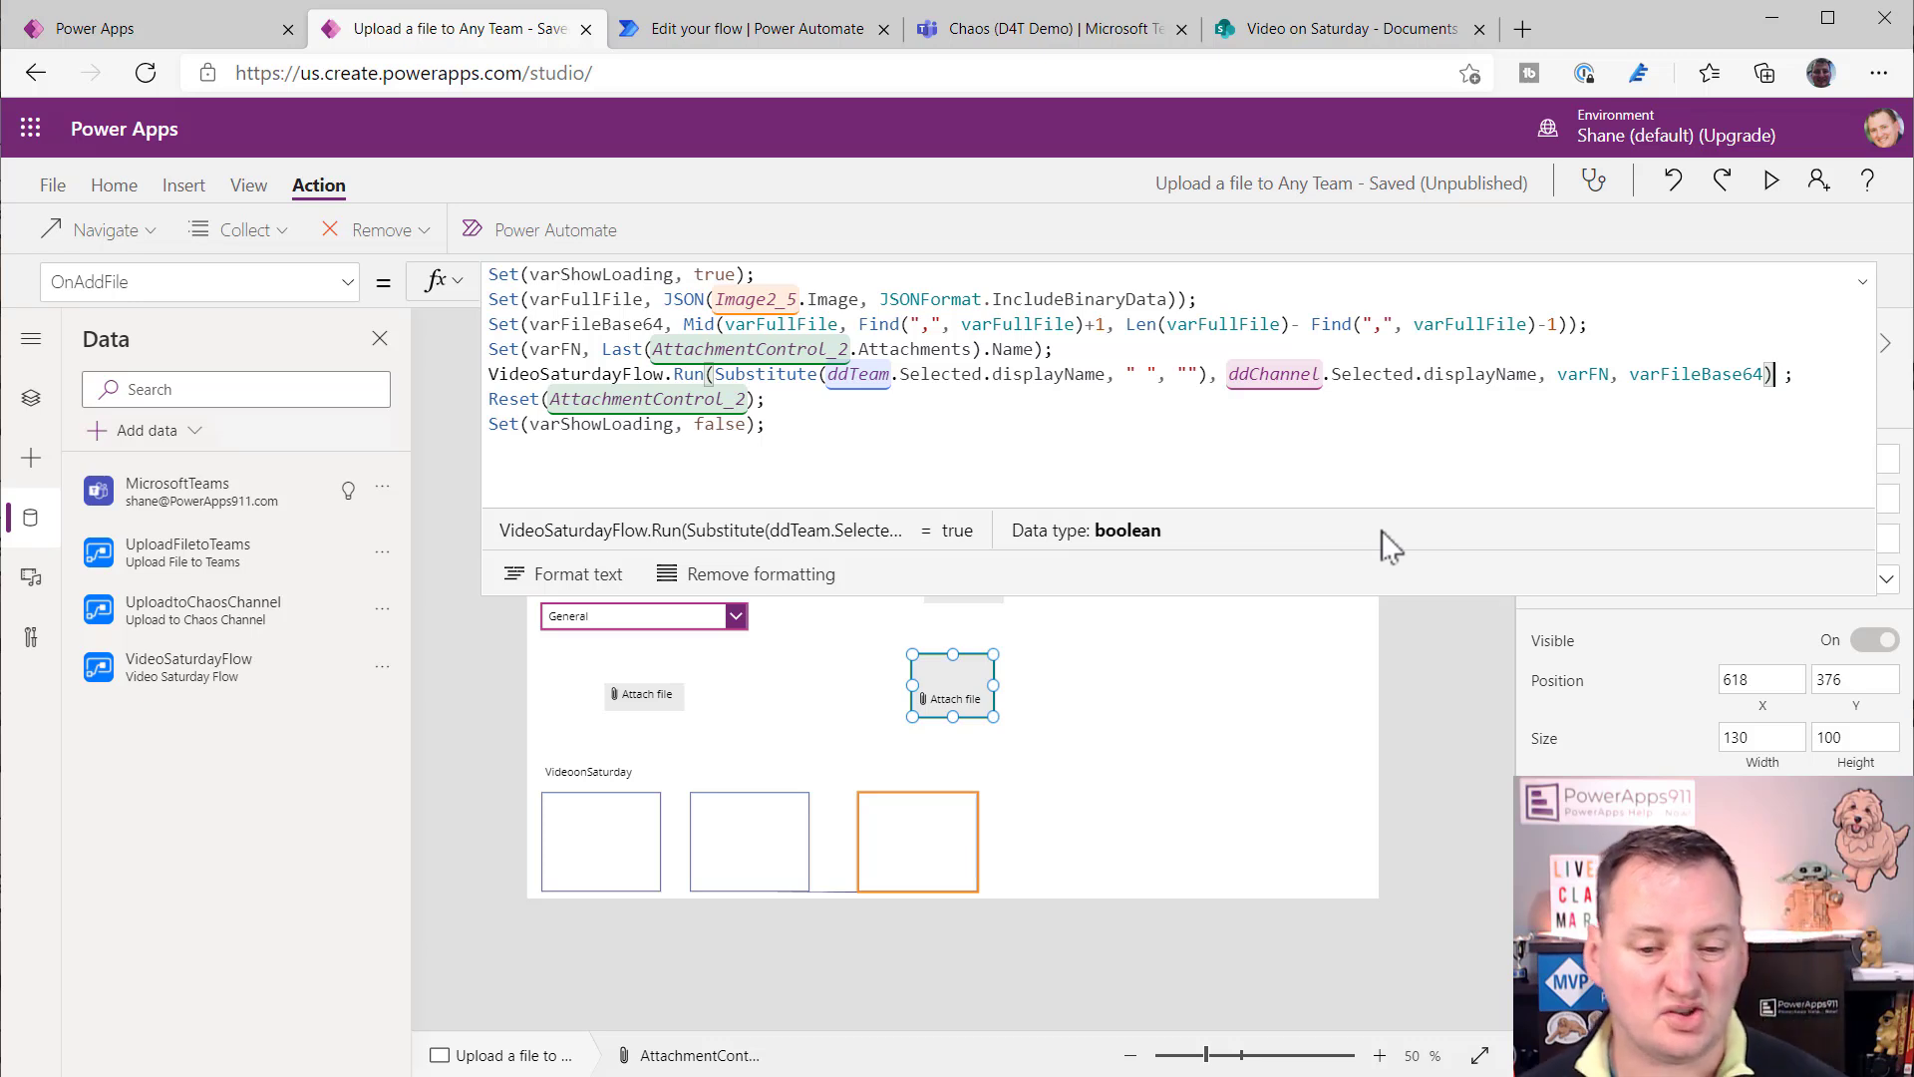
{"action": "left_click", "coordinate": [1863, 283]}
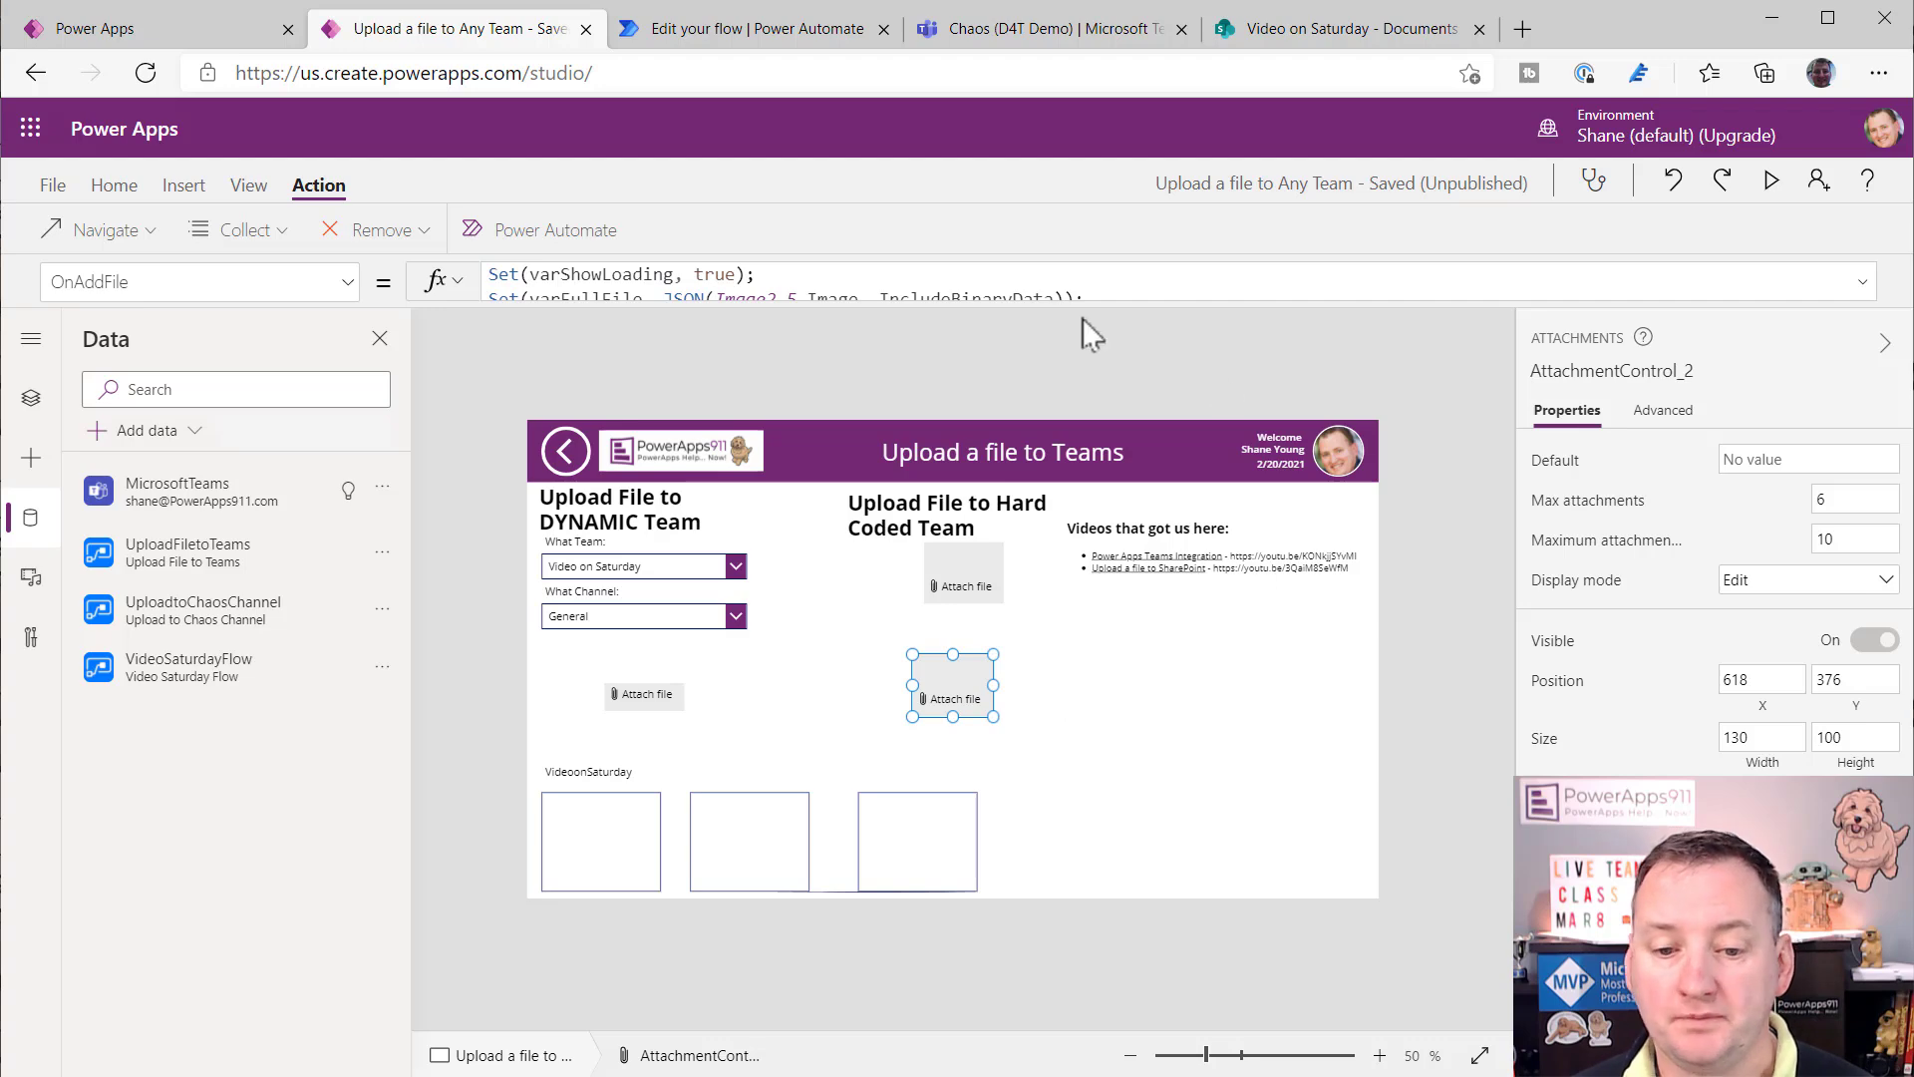
- Preview the app and choose Cartoon Channel as the channel for the Video on Saturday team
{"action": "left_click", "coordinate": [1772, 186]}
{"action": "left_click", "coordinate": [328, 514]}
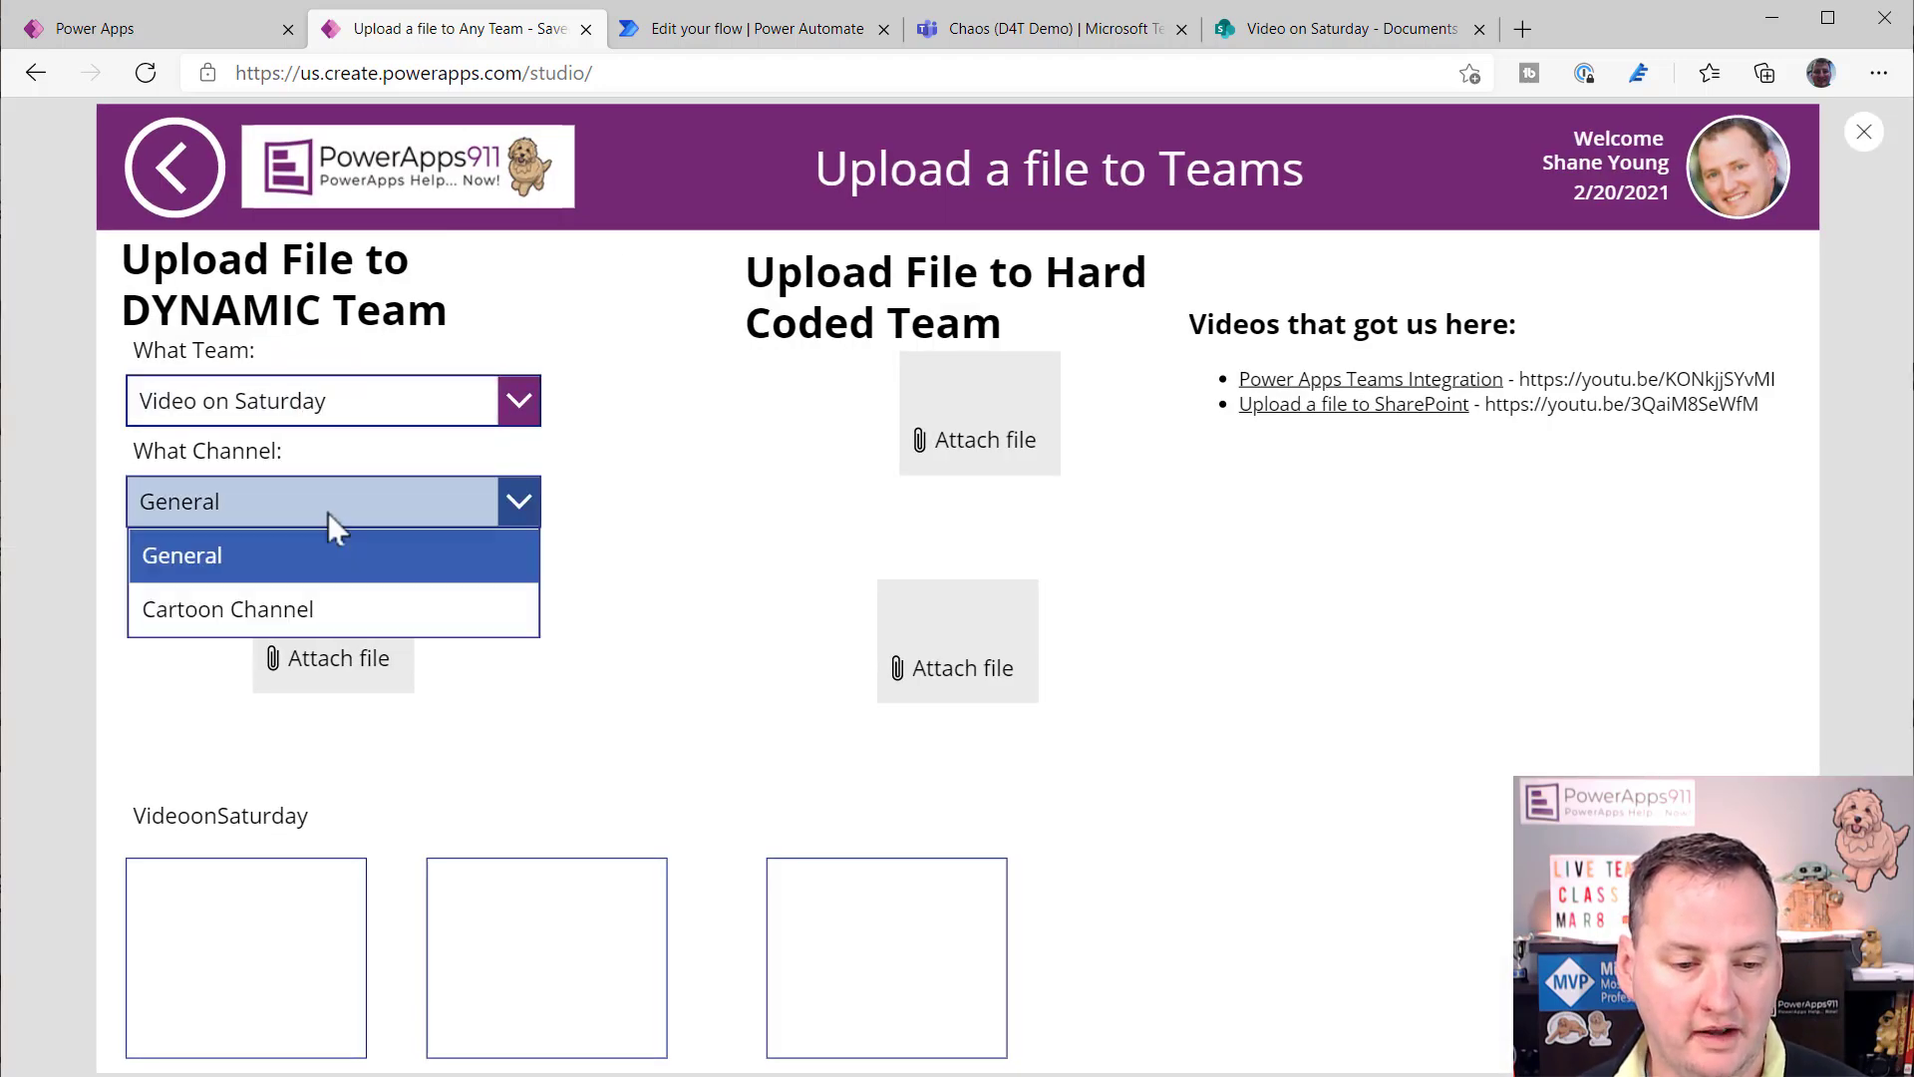
{"action": "left_click", "coordinate": [293, 601]}
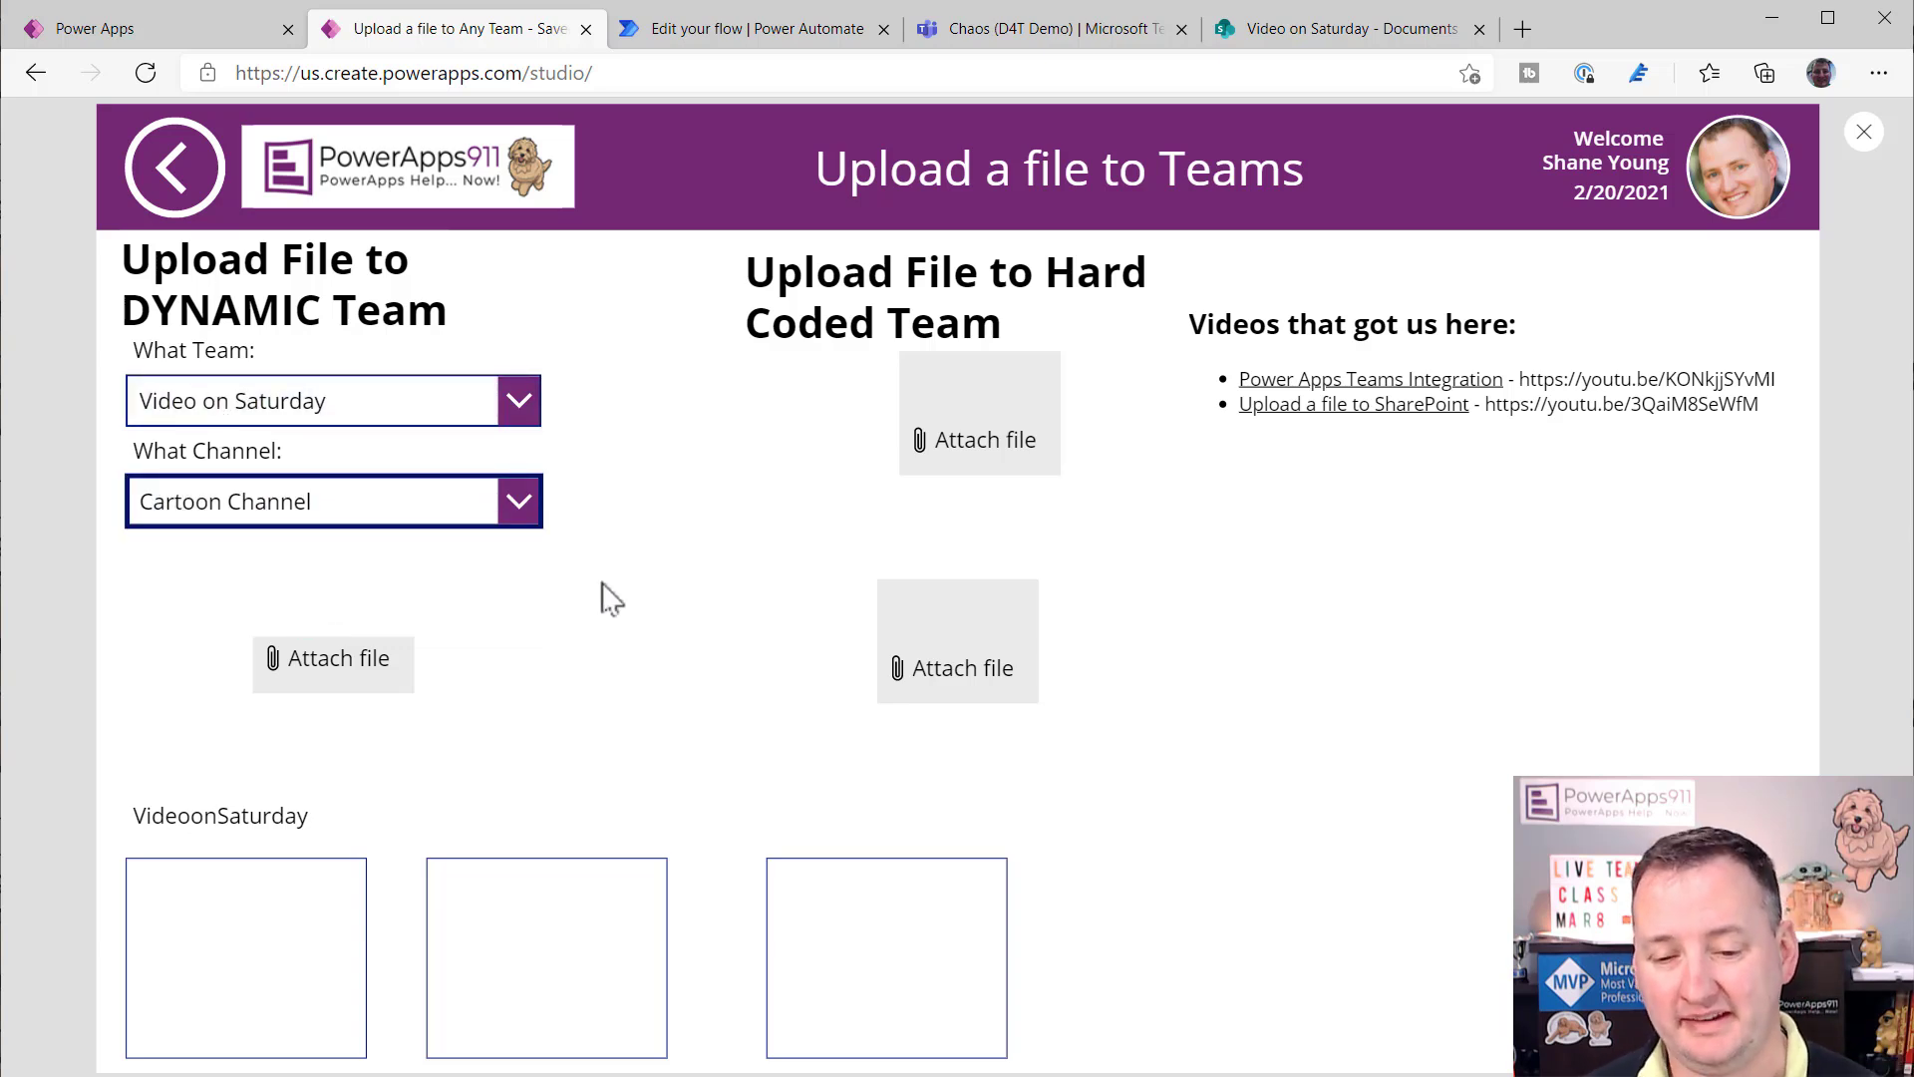
- Attach the Master Video Small workbook from the Desktop through the copied Attach file control
{"action": "left_click", "coordinate": [955, 693]}
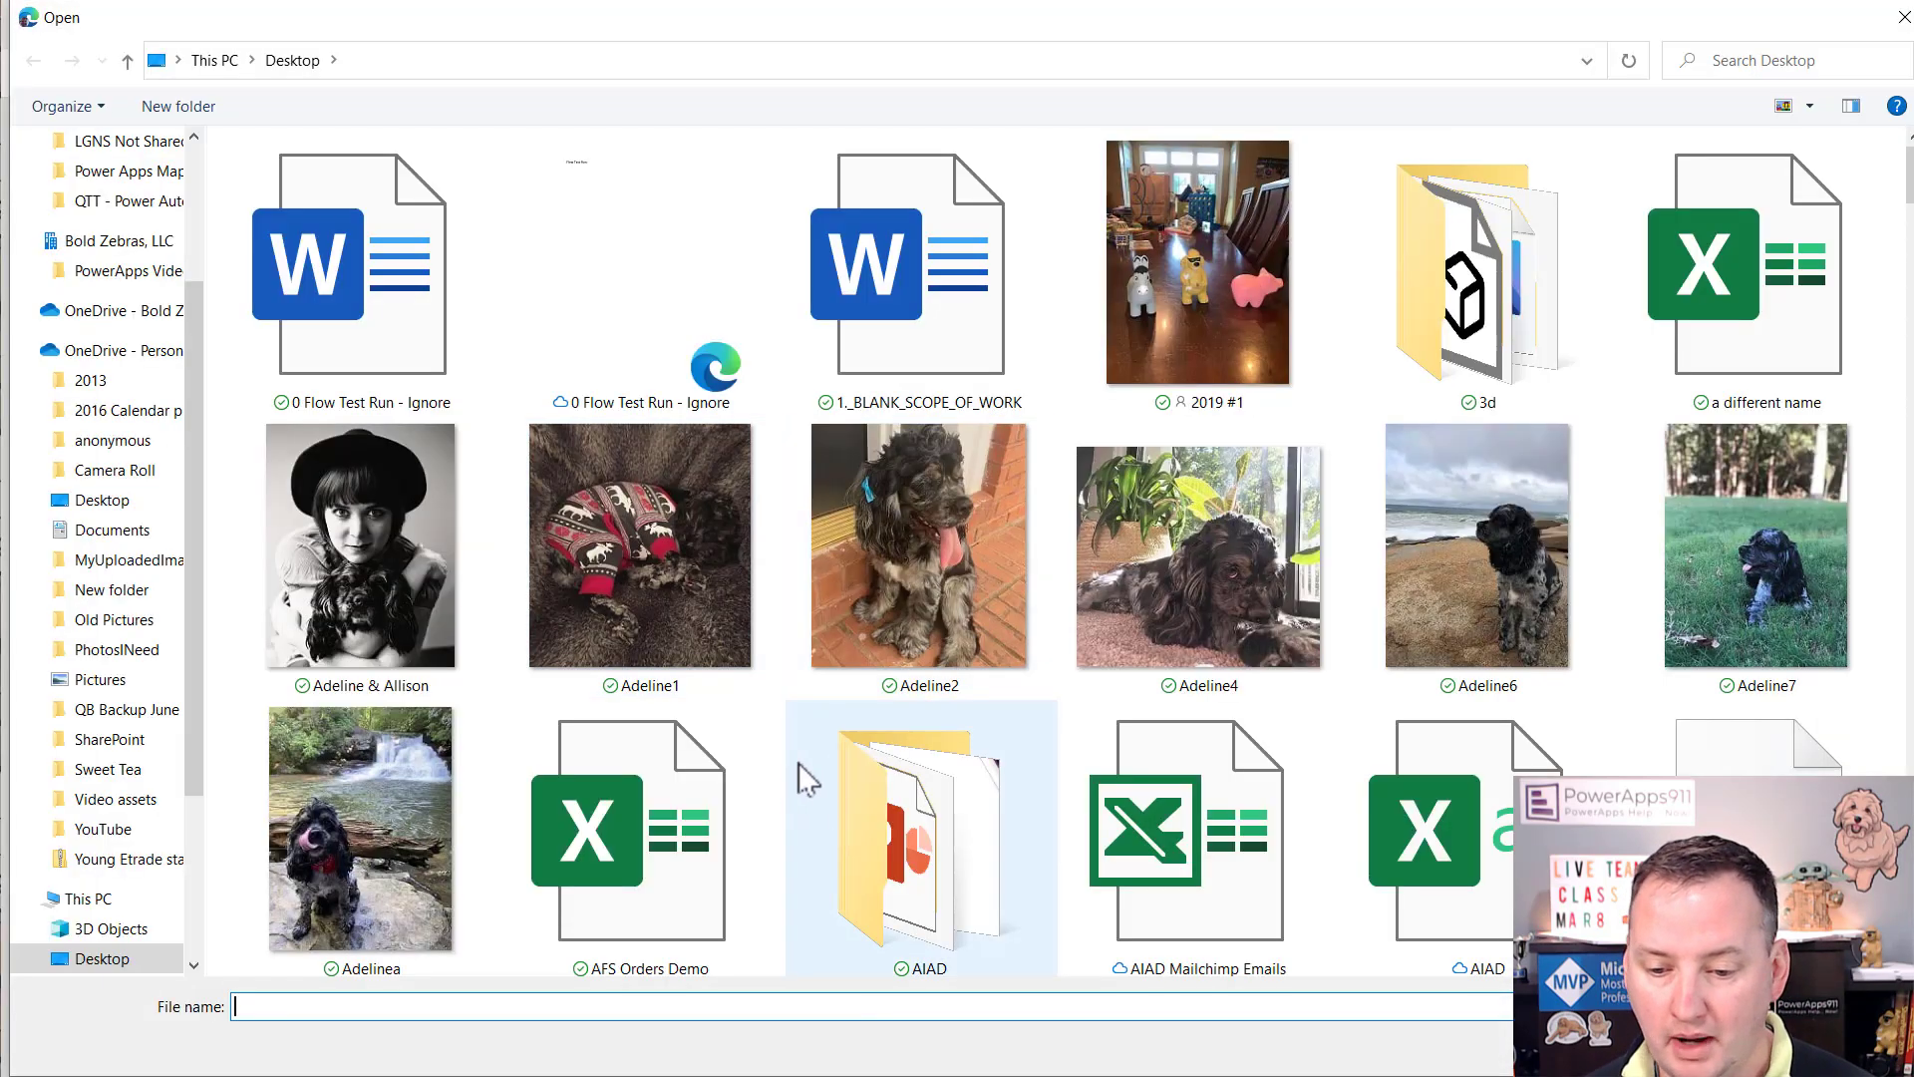
{"action": "scroll", "coordinate": [788, 770], "scroll_direction": "down", "scroll_amount": 15}
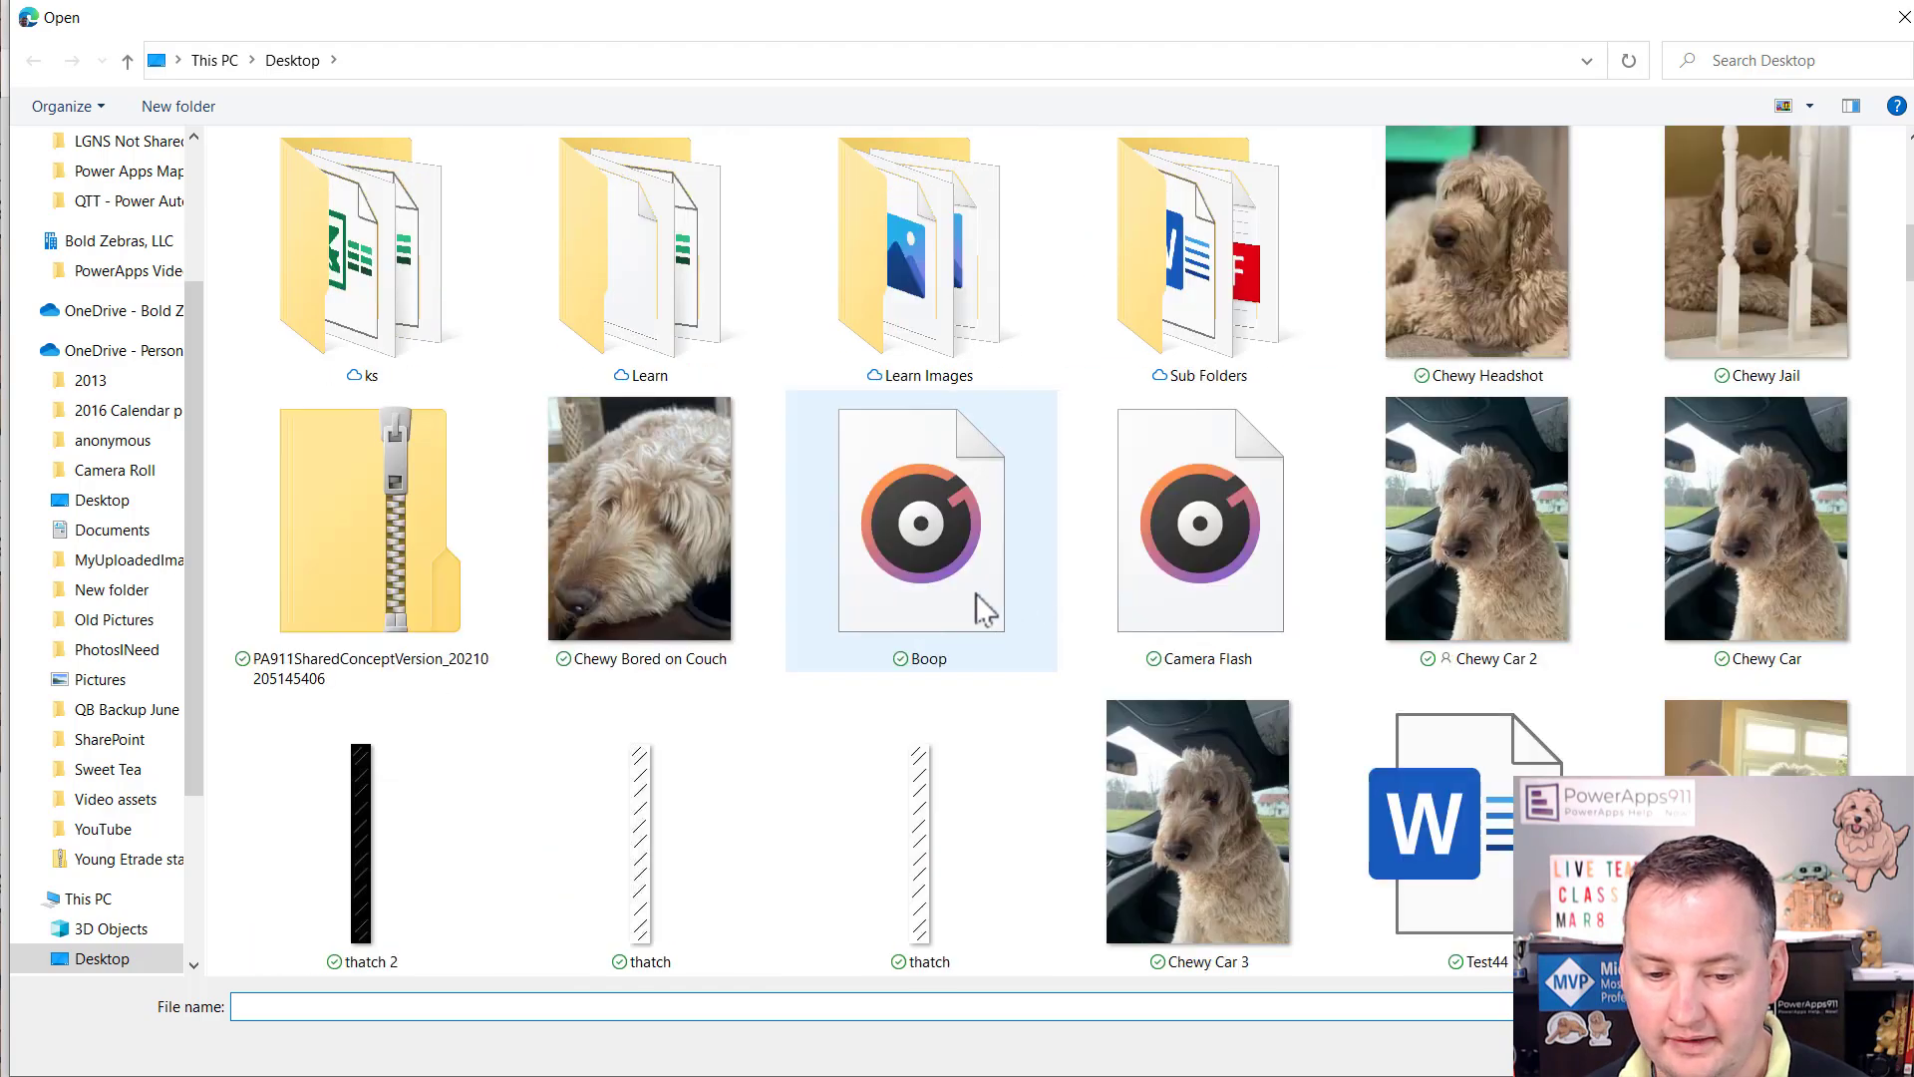
{"action": "scroll", "coordinate": [947, 598], "scroll_direction": "down", "scroll_amount": 3}
{"action": "scroll", "coordinate": [997, 698], "scroll_direction": "down", "scroll_amount": 12}
{"action": "scroll", "coordinate": [858, 663], "scroll_direction": "down", "scroll_amount": 6}
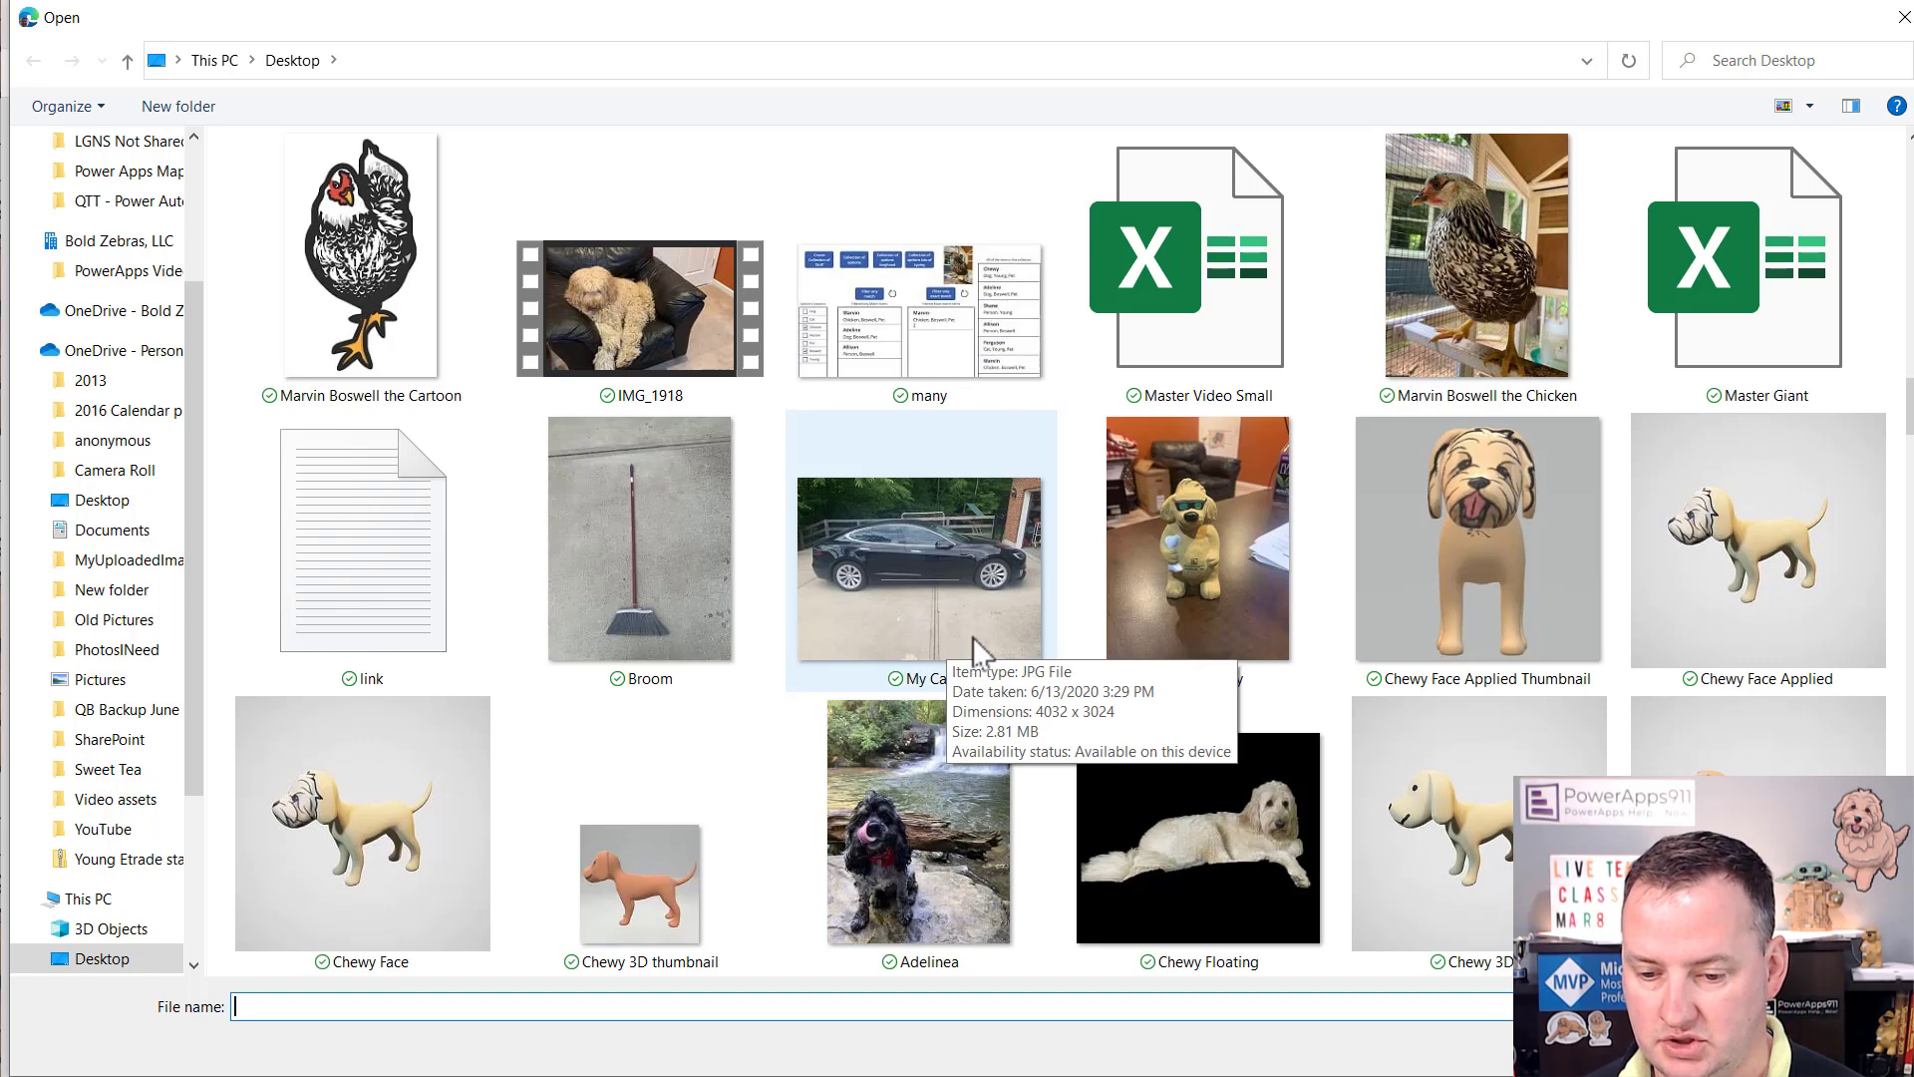
{"action": "left_click", "coordinate": [1247, 336]}
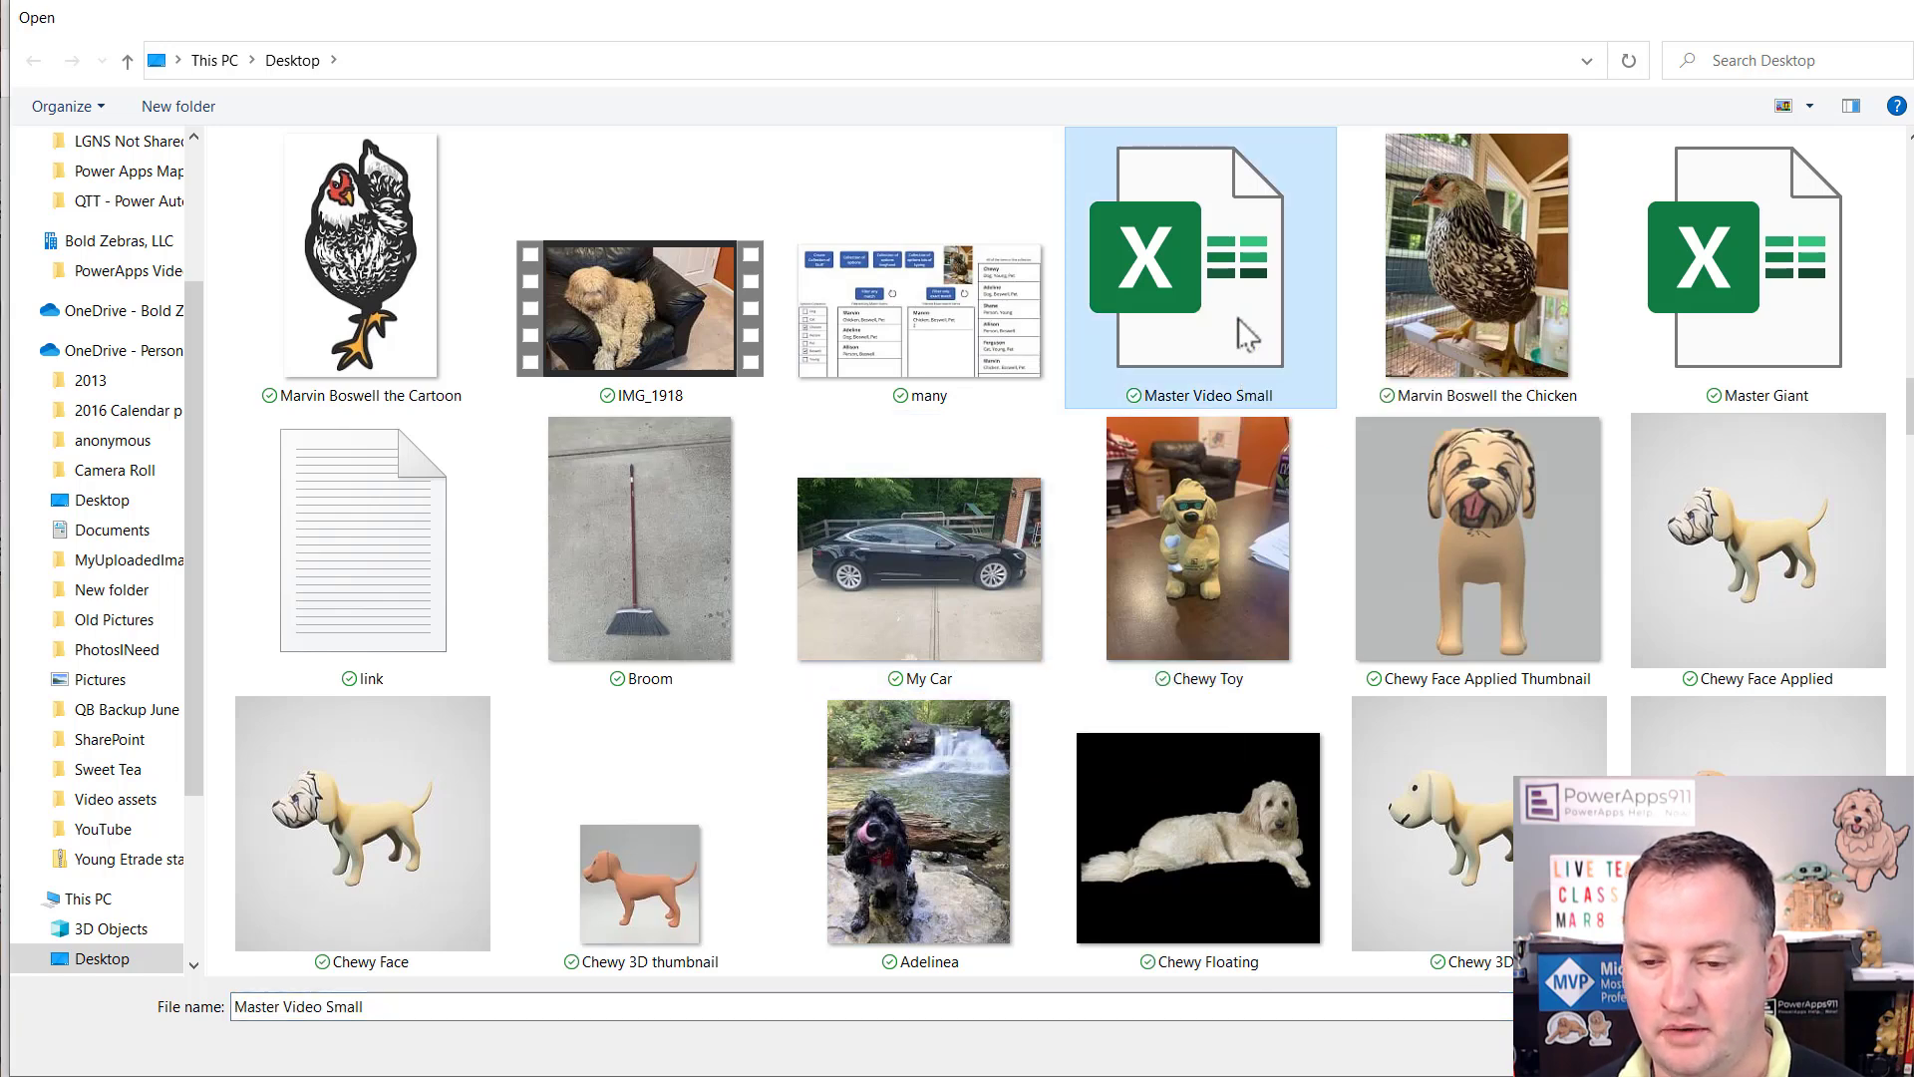
{"action": "double_click", "coordinate": [1247, 336]}
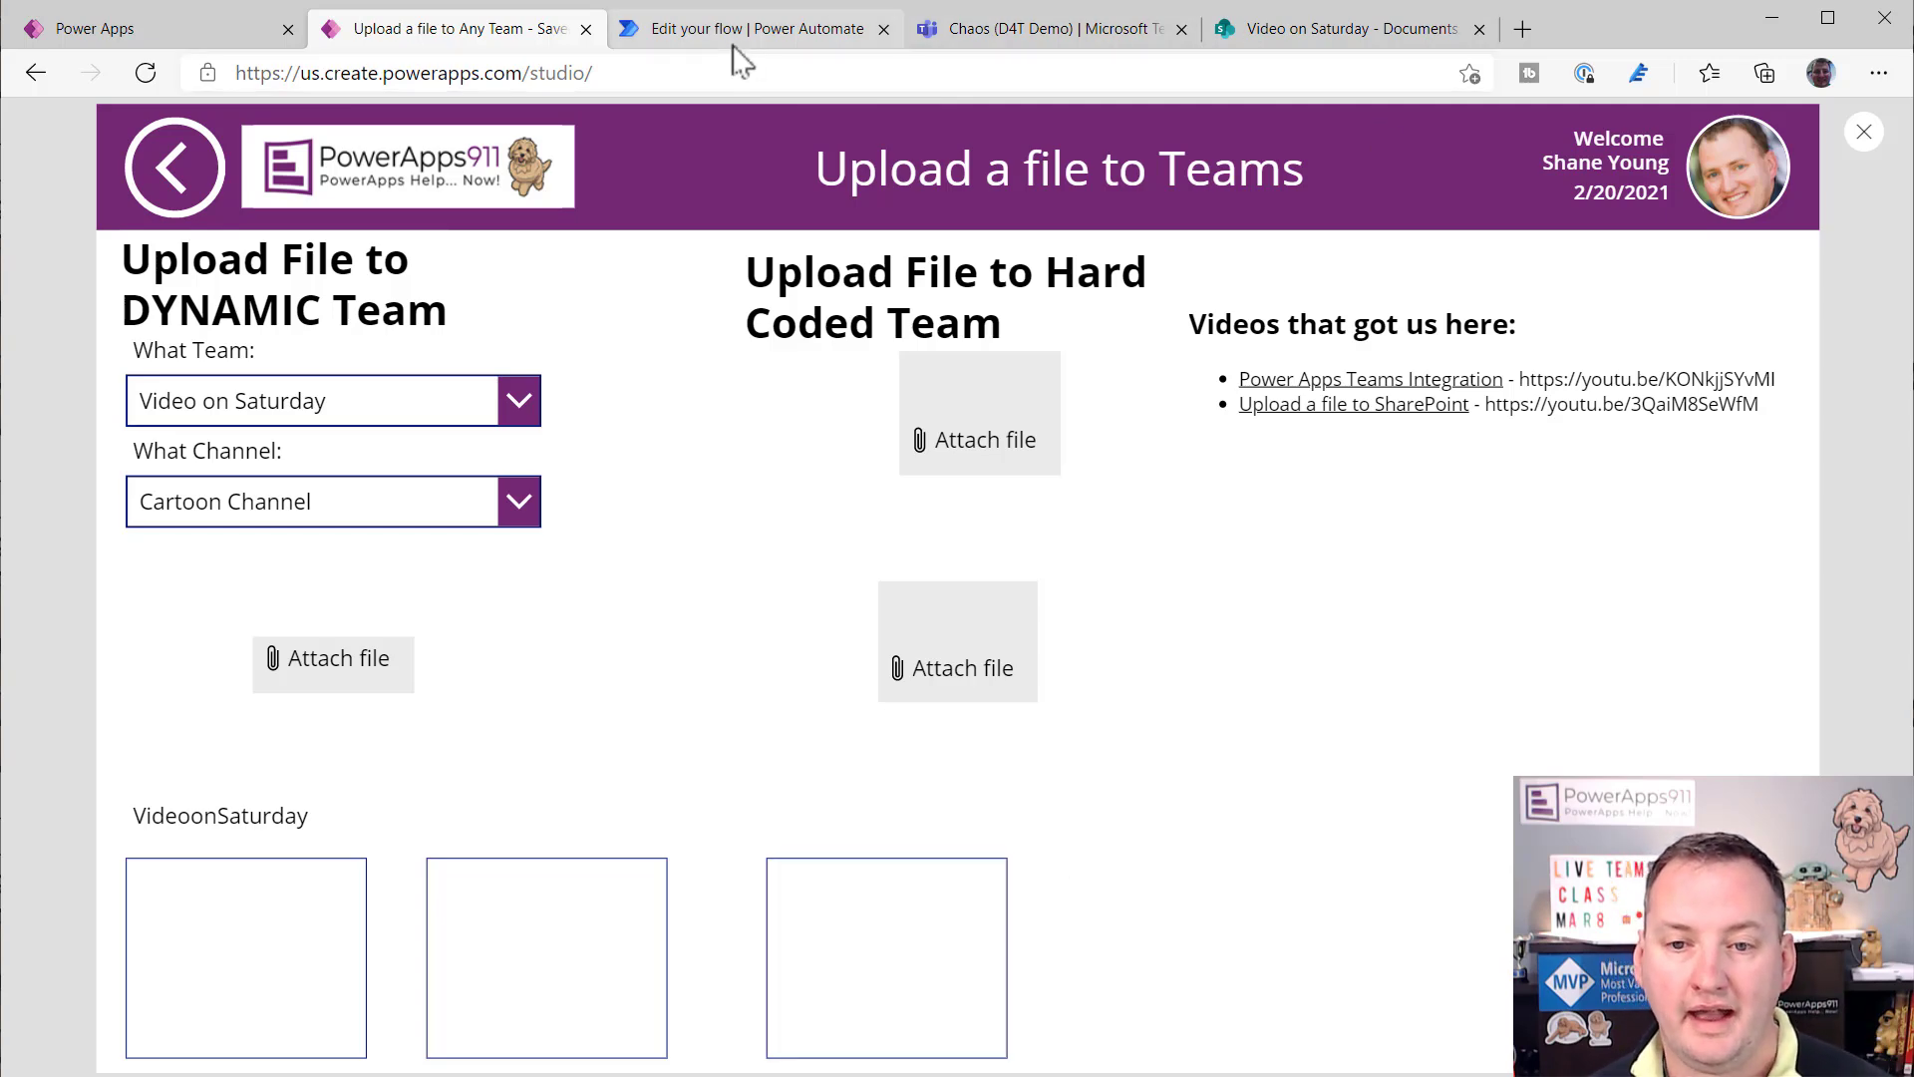
- Switch to Microsoft Teams and open Master Video Small.xlsx from the files of Video on Saturday's Cartoon Channel
{"action": "left_click", "coordinate": [1055, 30]}
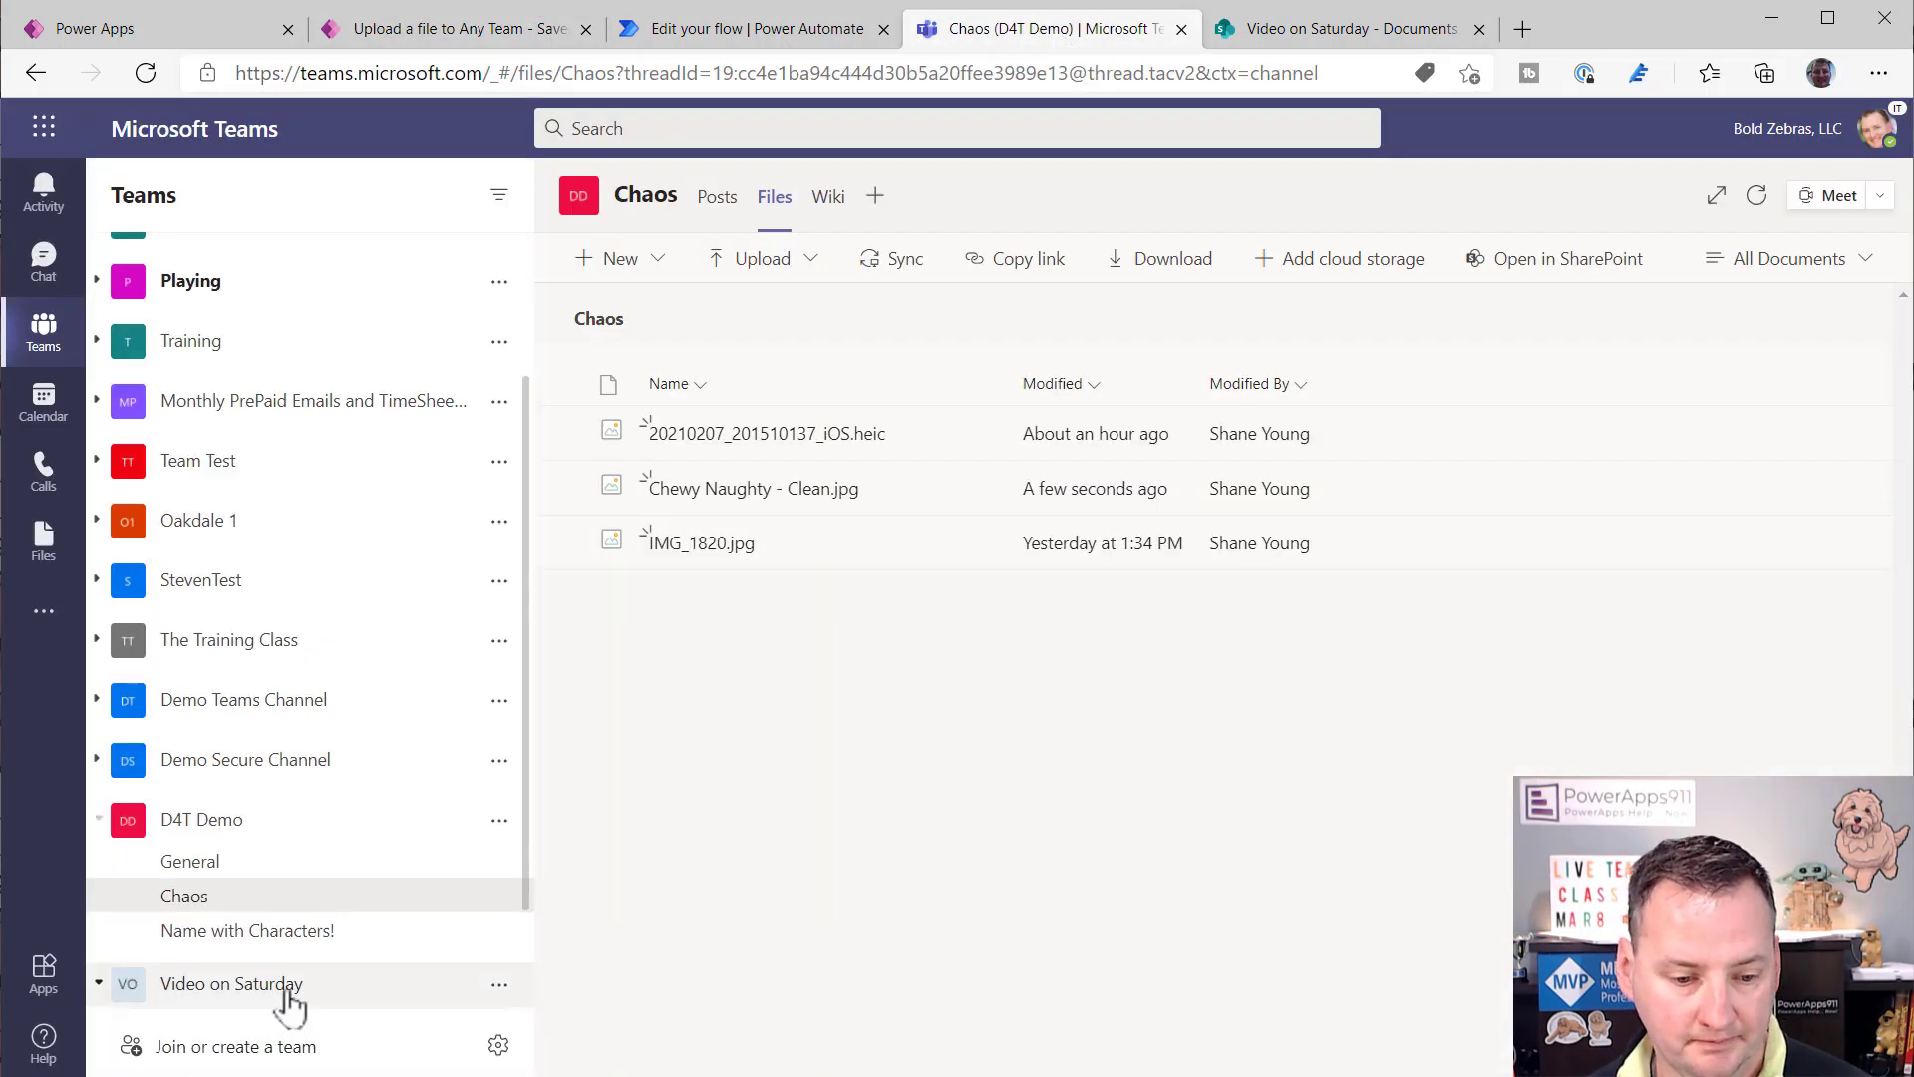
{"action": "left_click", "coordinate": [289, 998]}
{"action": "left_click", "coordinate": [199, 923]}
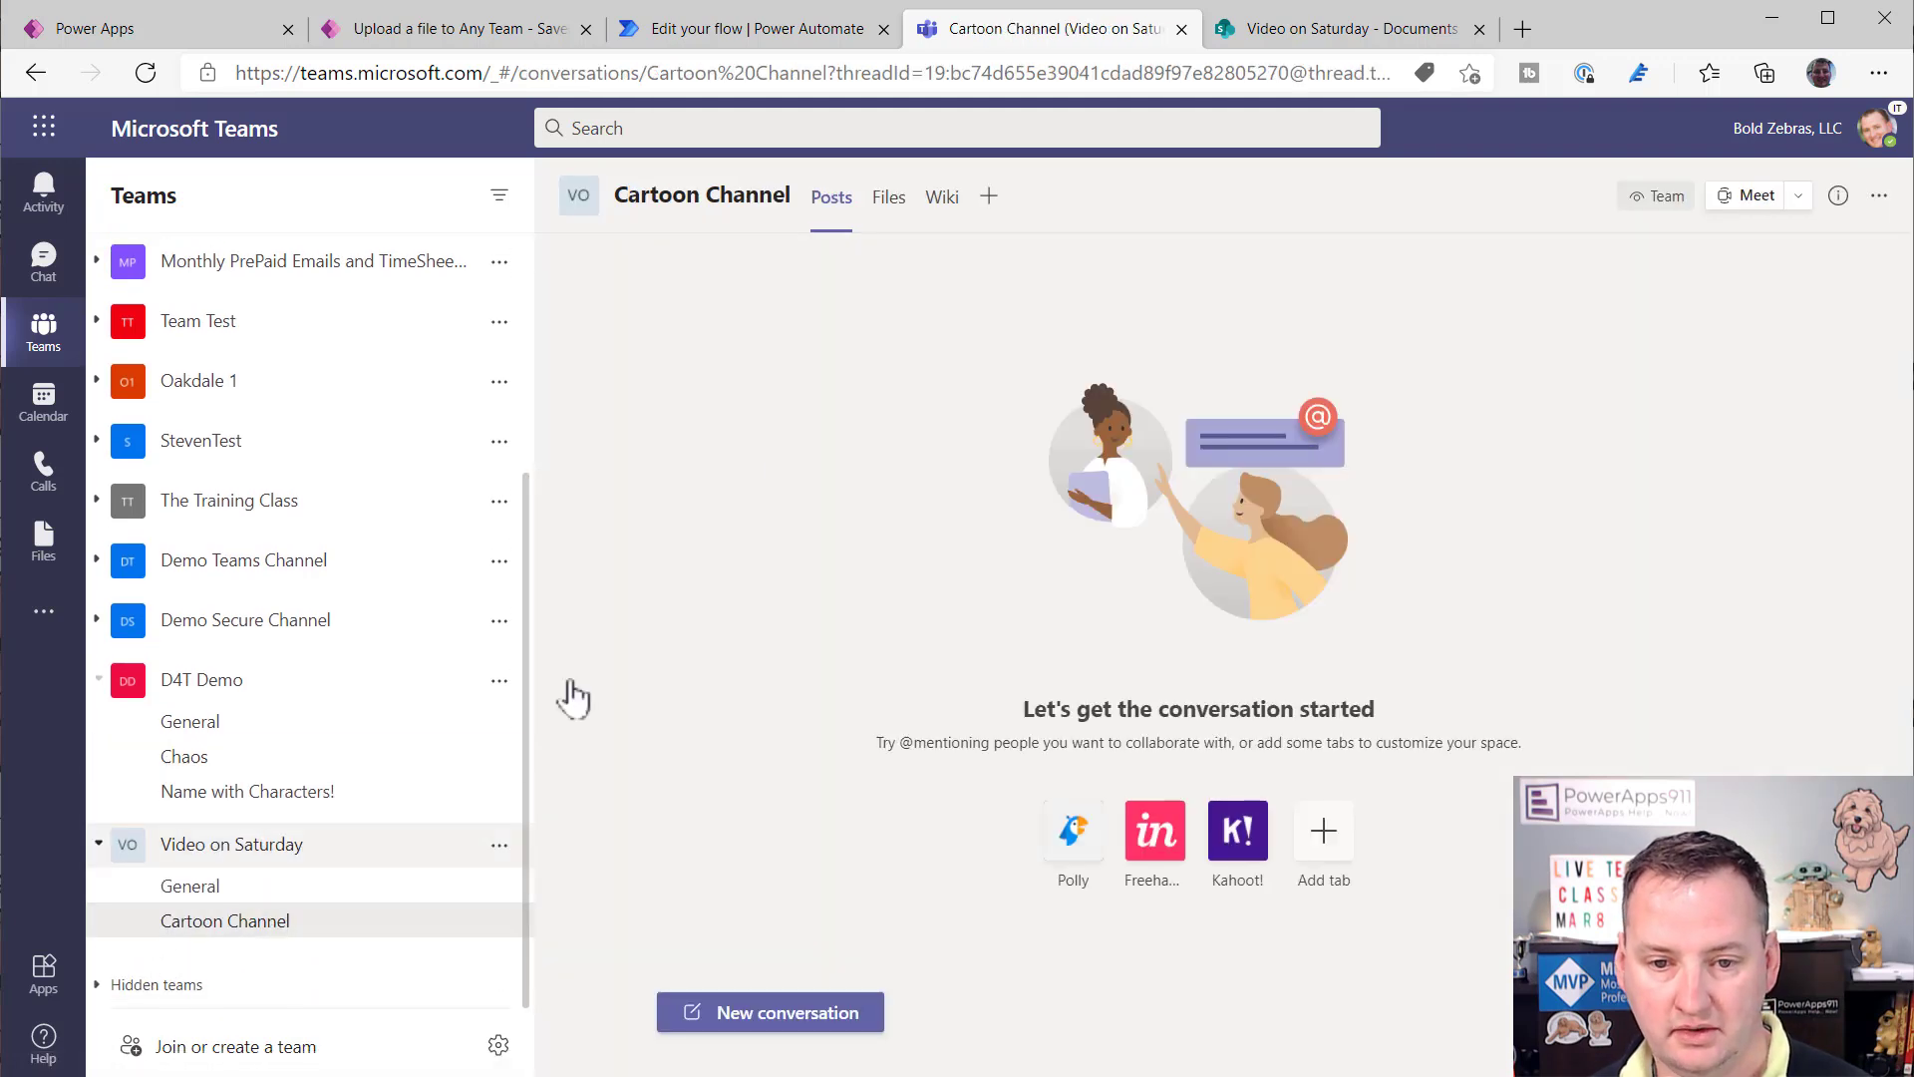
{"action": "left_click", "coordinate": [889, 204]}
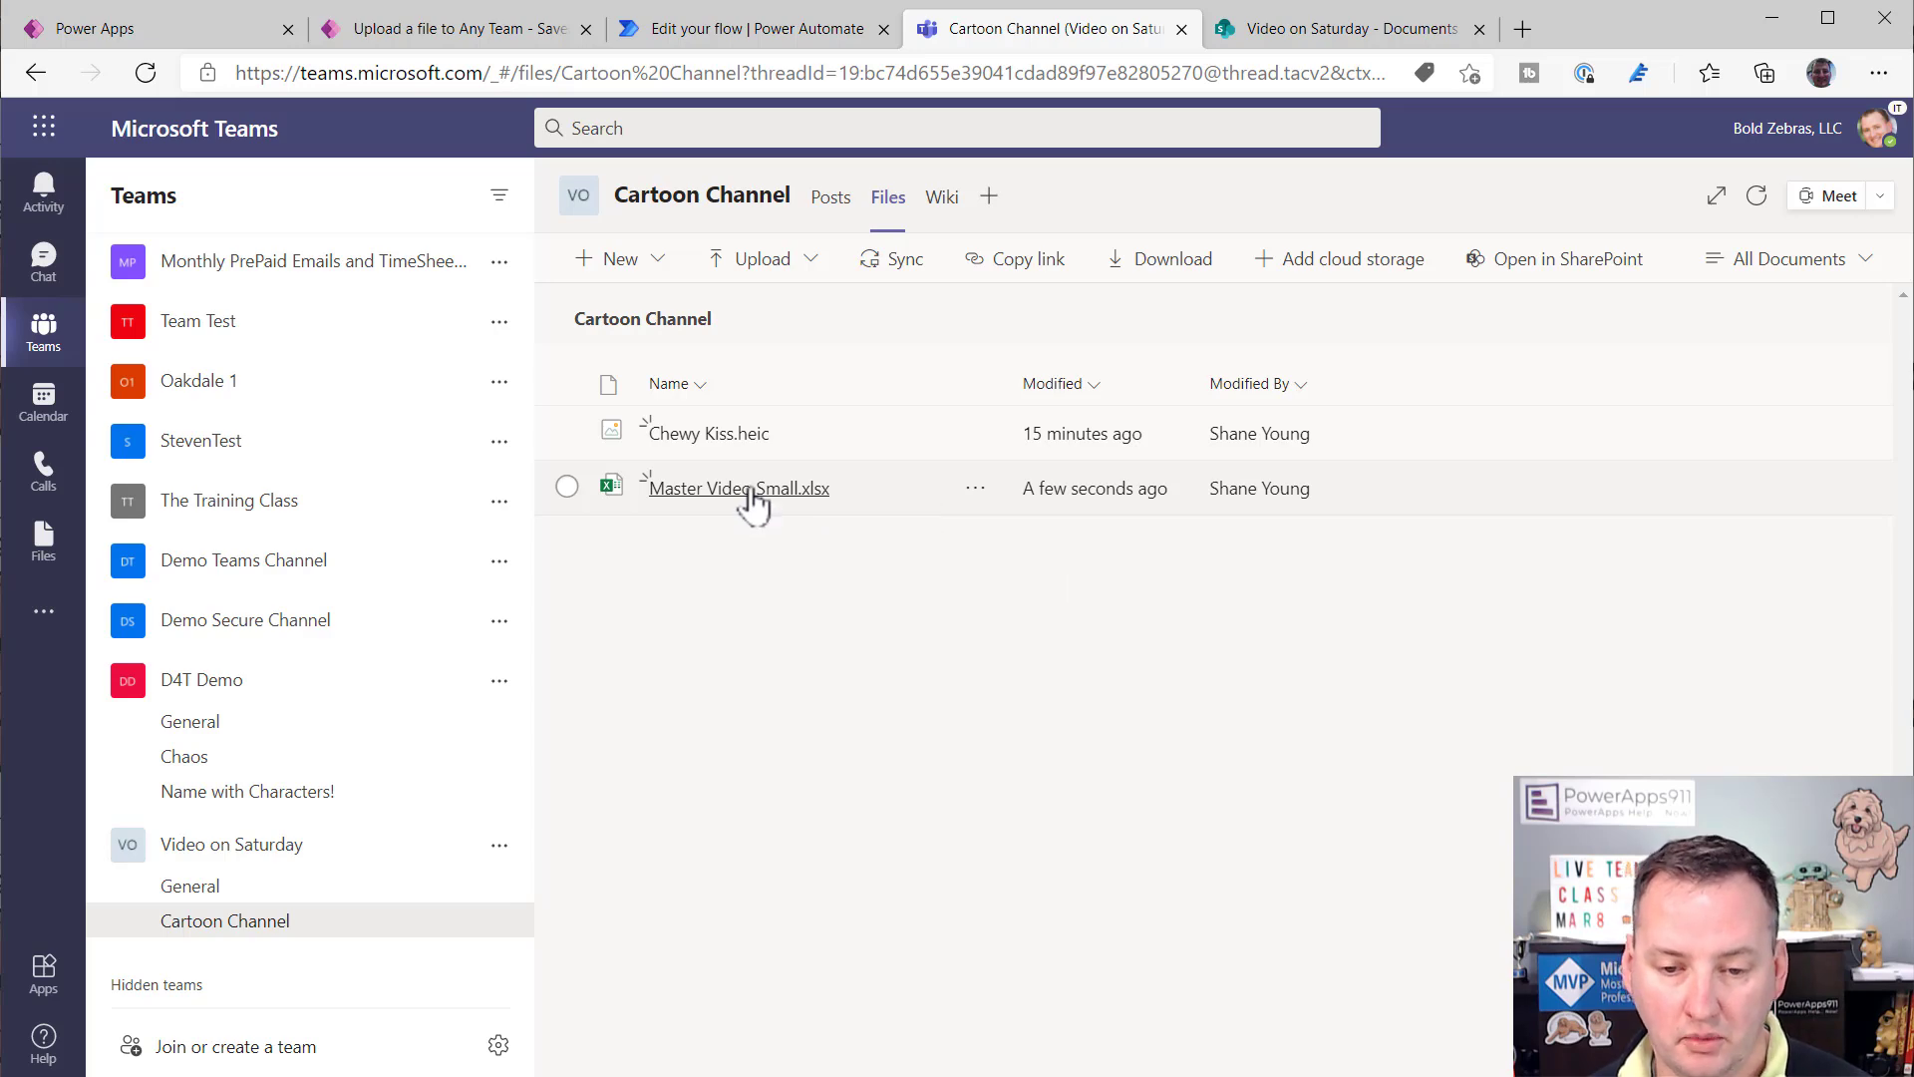
{"action": "left_click", "coordinate": [755, 496]}
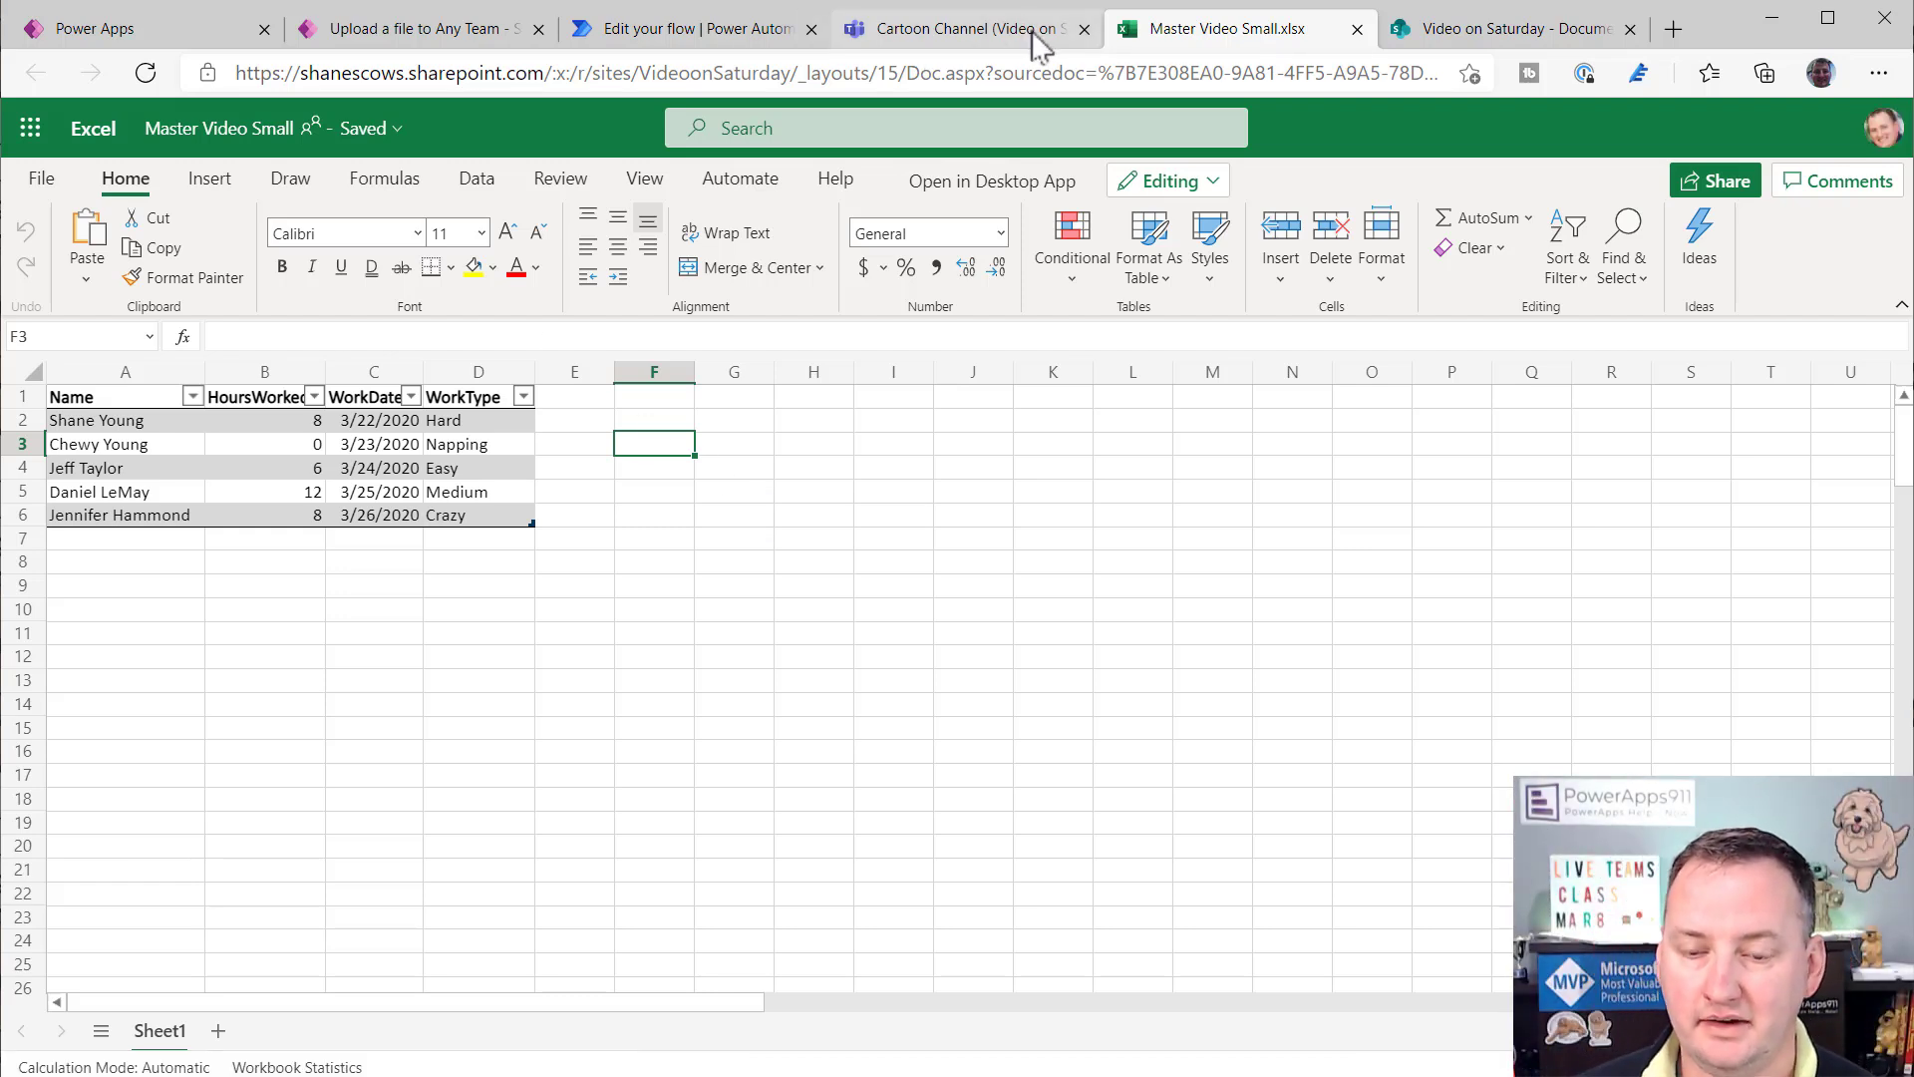
- Return to the Power Apps preview, set the channel to General, and attach the Adeline1 picture through the copied Attach file control
{"action": "left_click", "coordinate": [416, 30]}
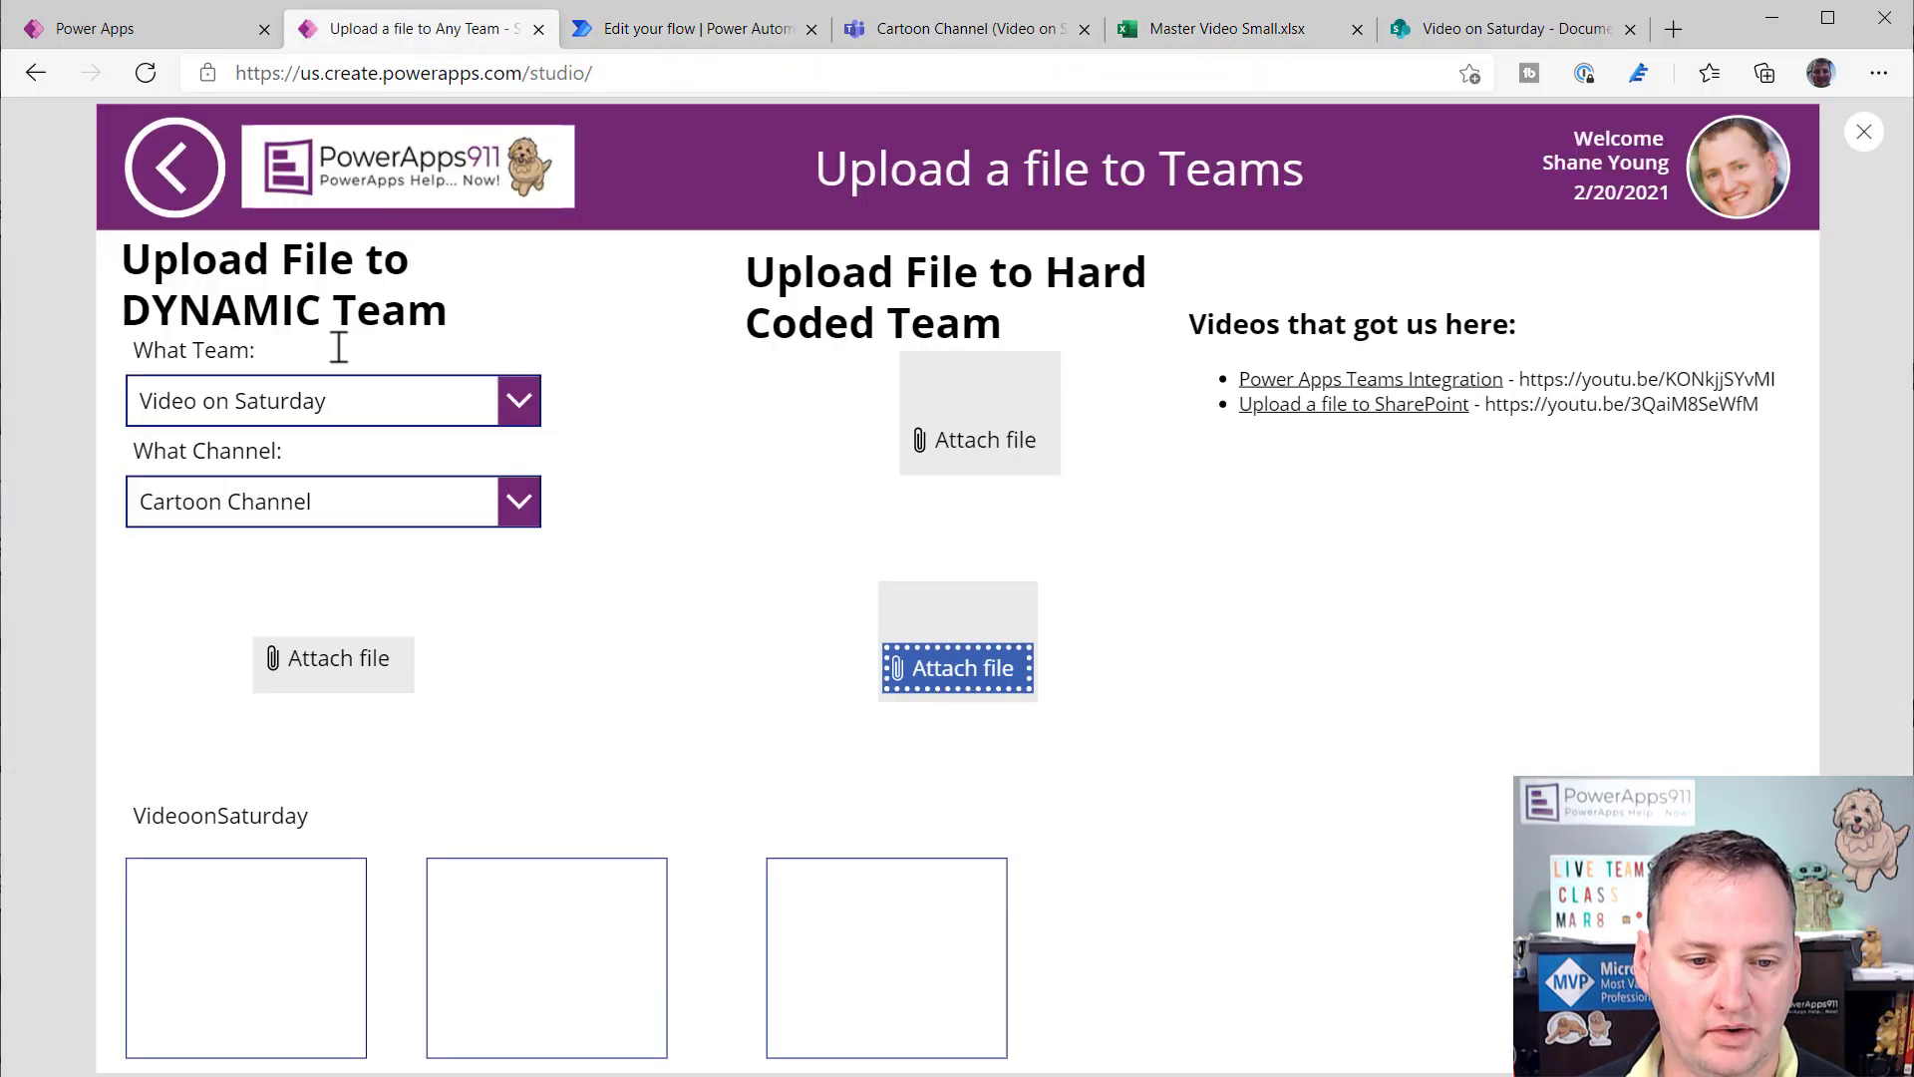
{"action": "left_click", "coordinate": [516, 494]}
{"action": "left_click", "coordinate": [307, 548]}
{"action": "left_click", "coordinate": [884, 666]}
{"action": "double_click", "coordinate": [662, 602]}
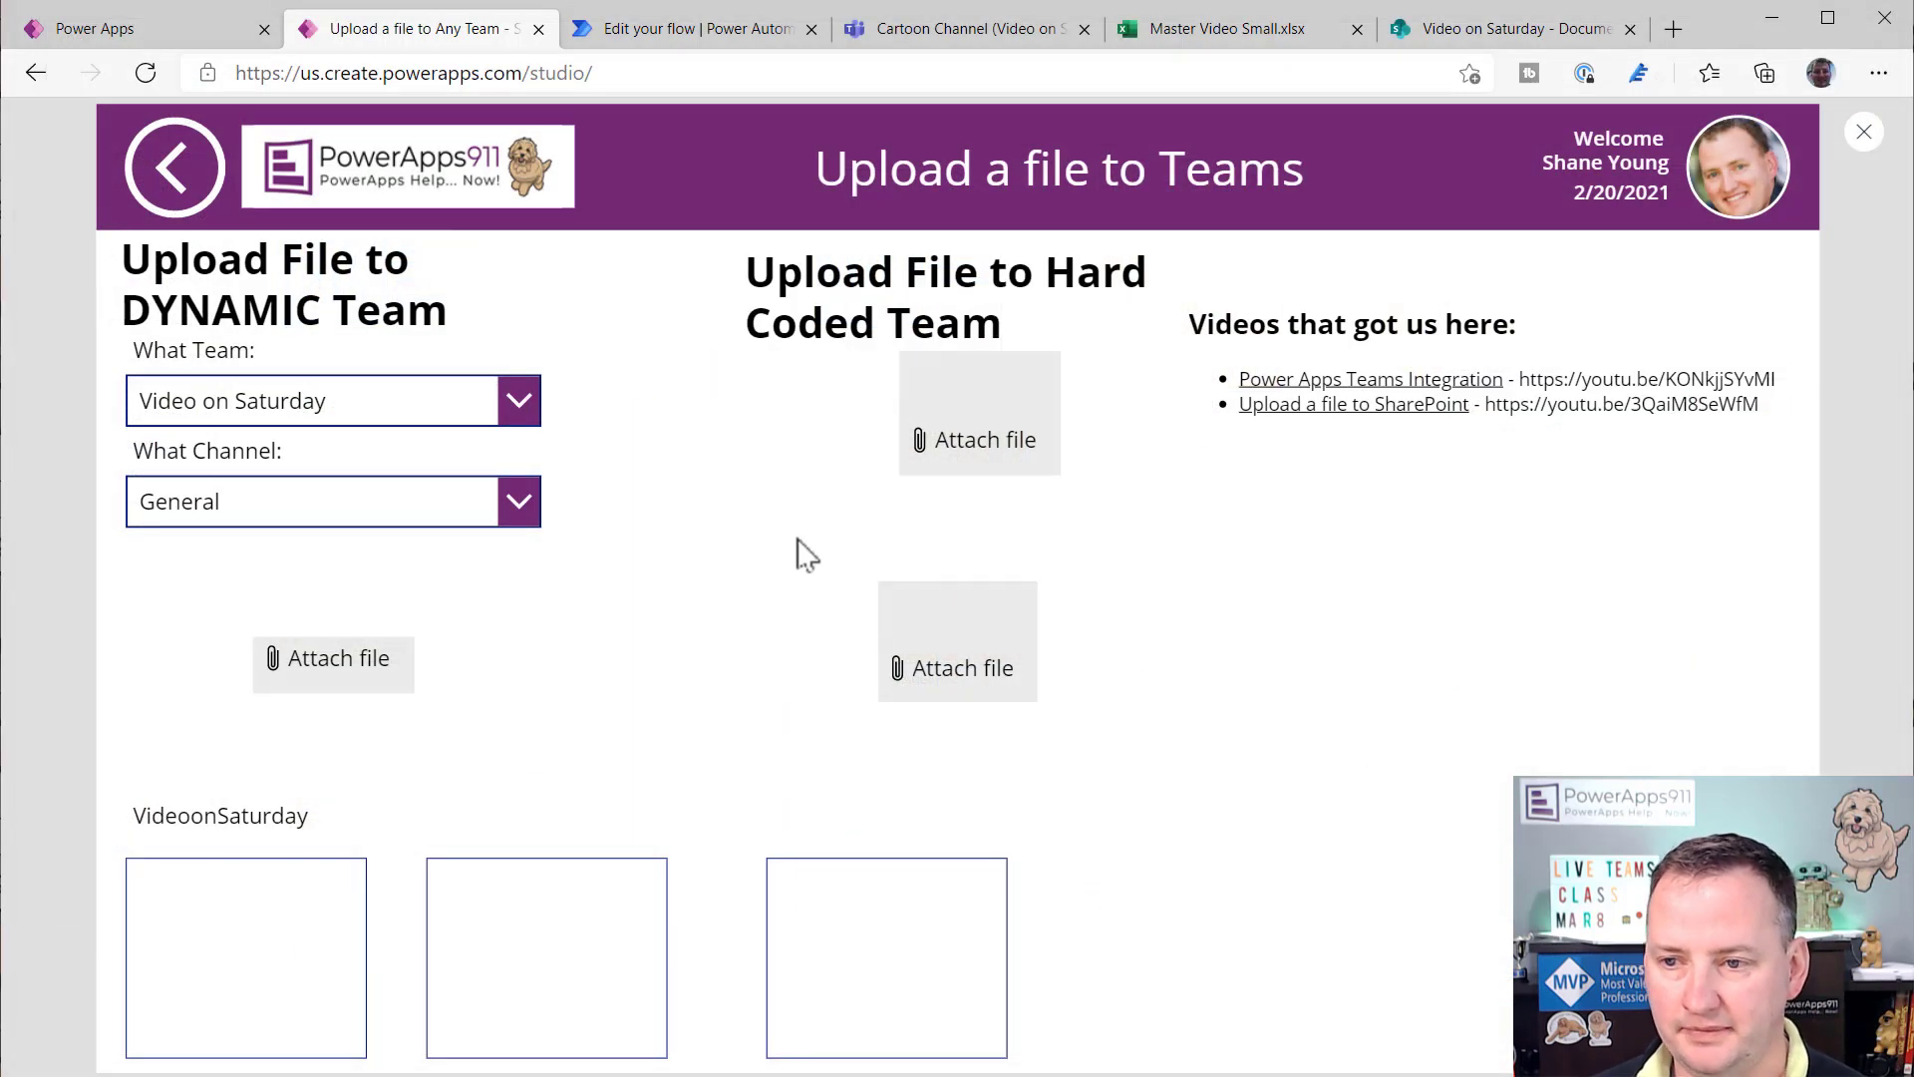
- Switch to the Video on Saturday SharePoint library and view Adeline1.jpg in the General folder, closing the image when done
{"action": "left_click", "coordinate": [1534, 38]}
{"action": "left_click", "coordinate": [528, 500]}
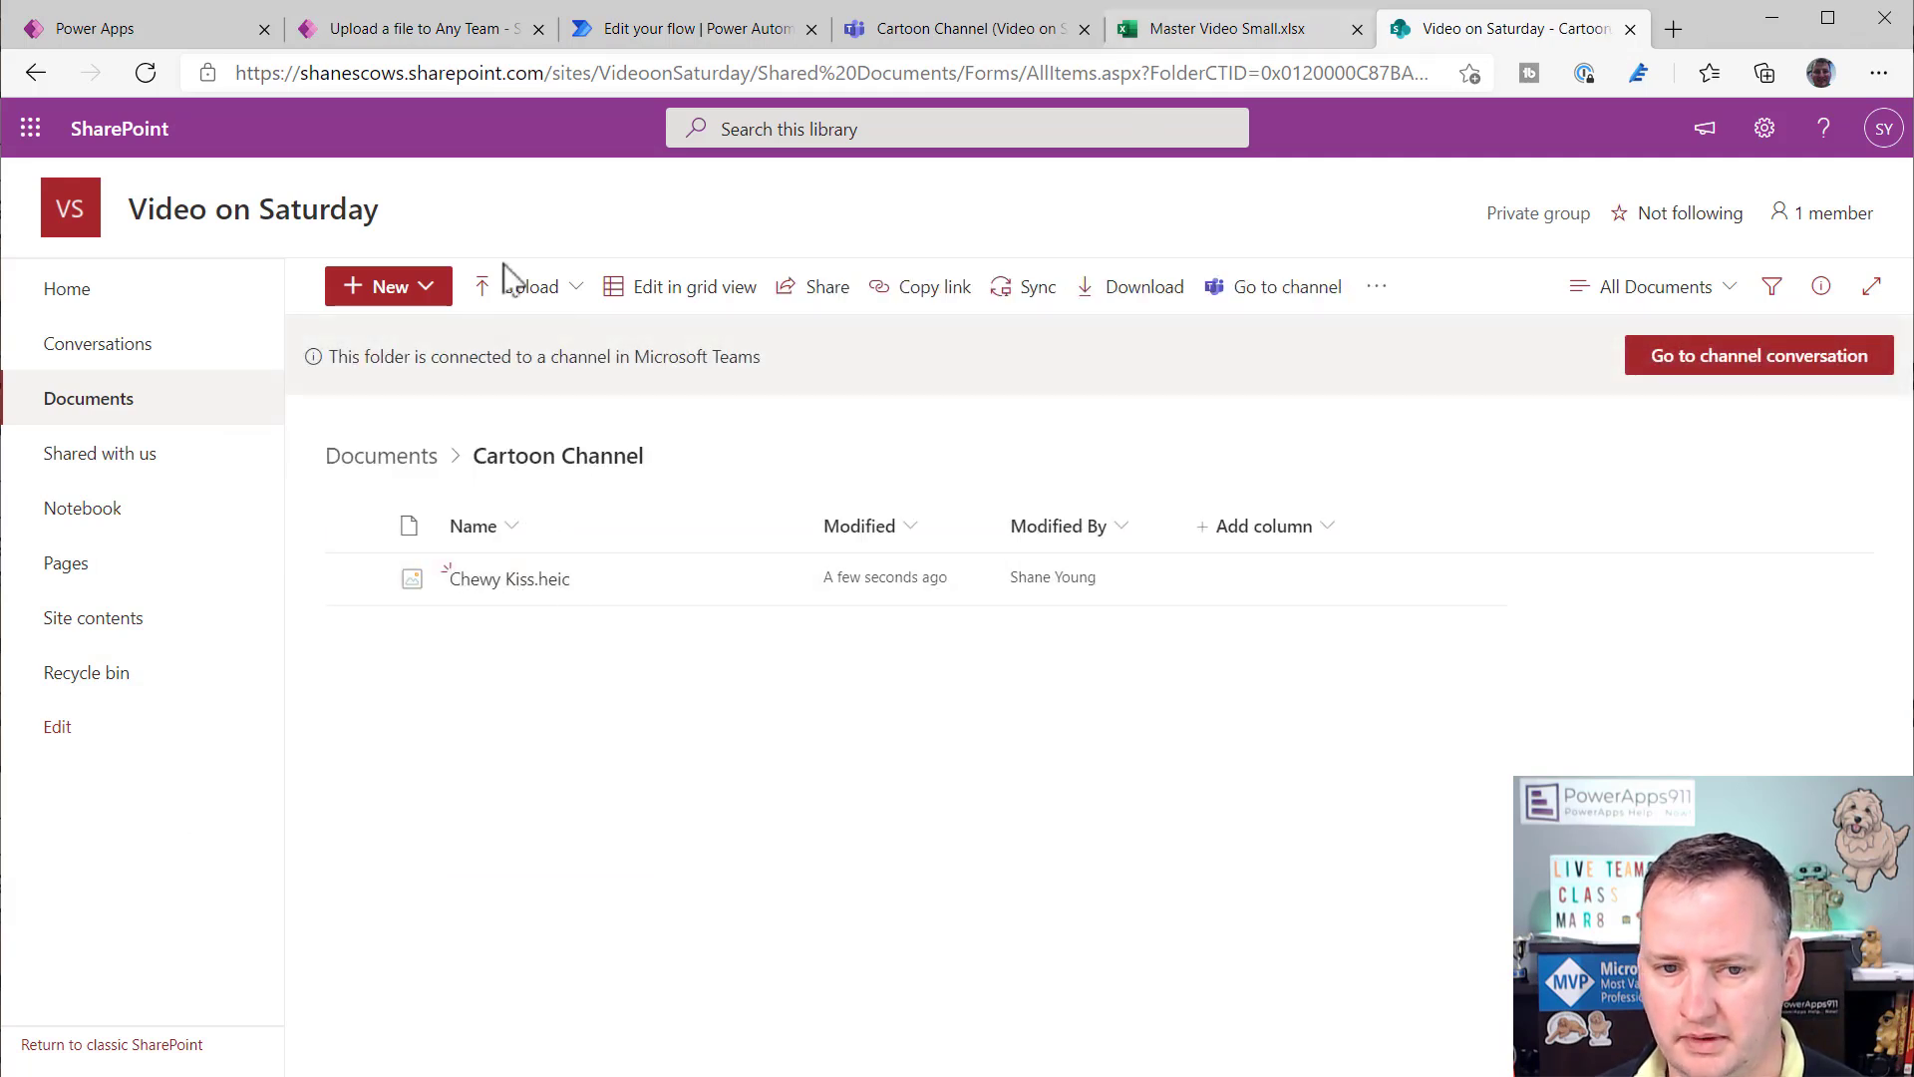
{"action": "left_click", "coordinate": [397, 459]}
{"action": "left_click", "coordinate": [479, 552]}
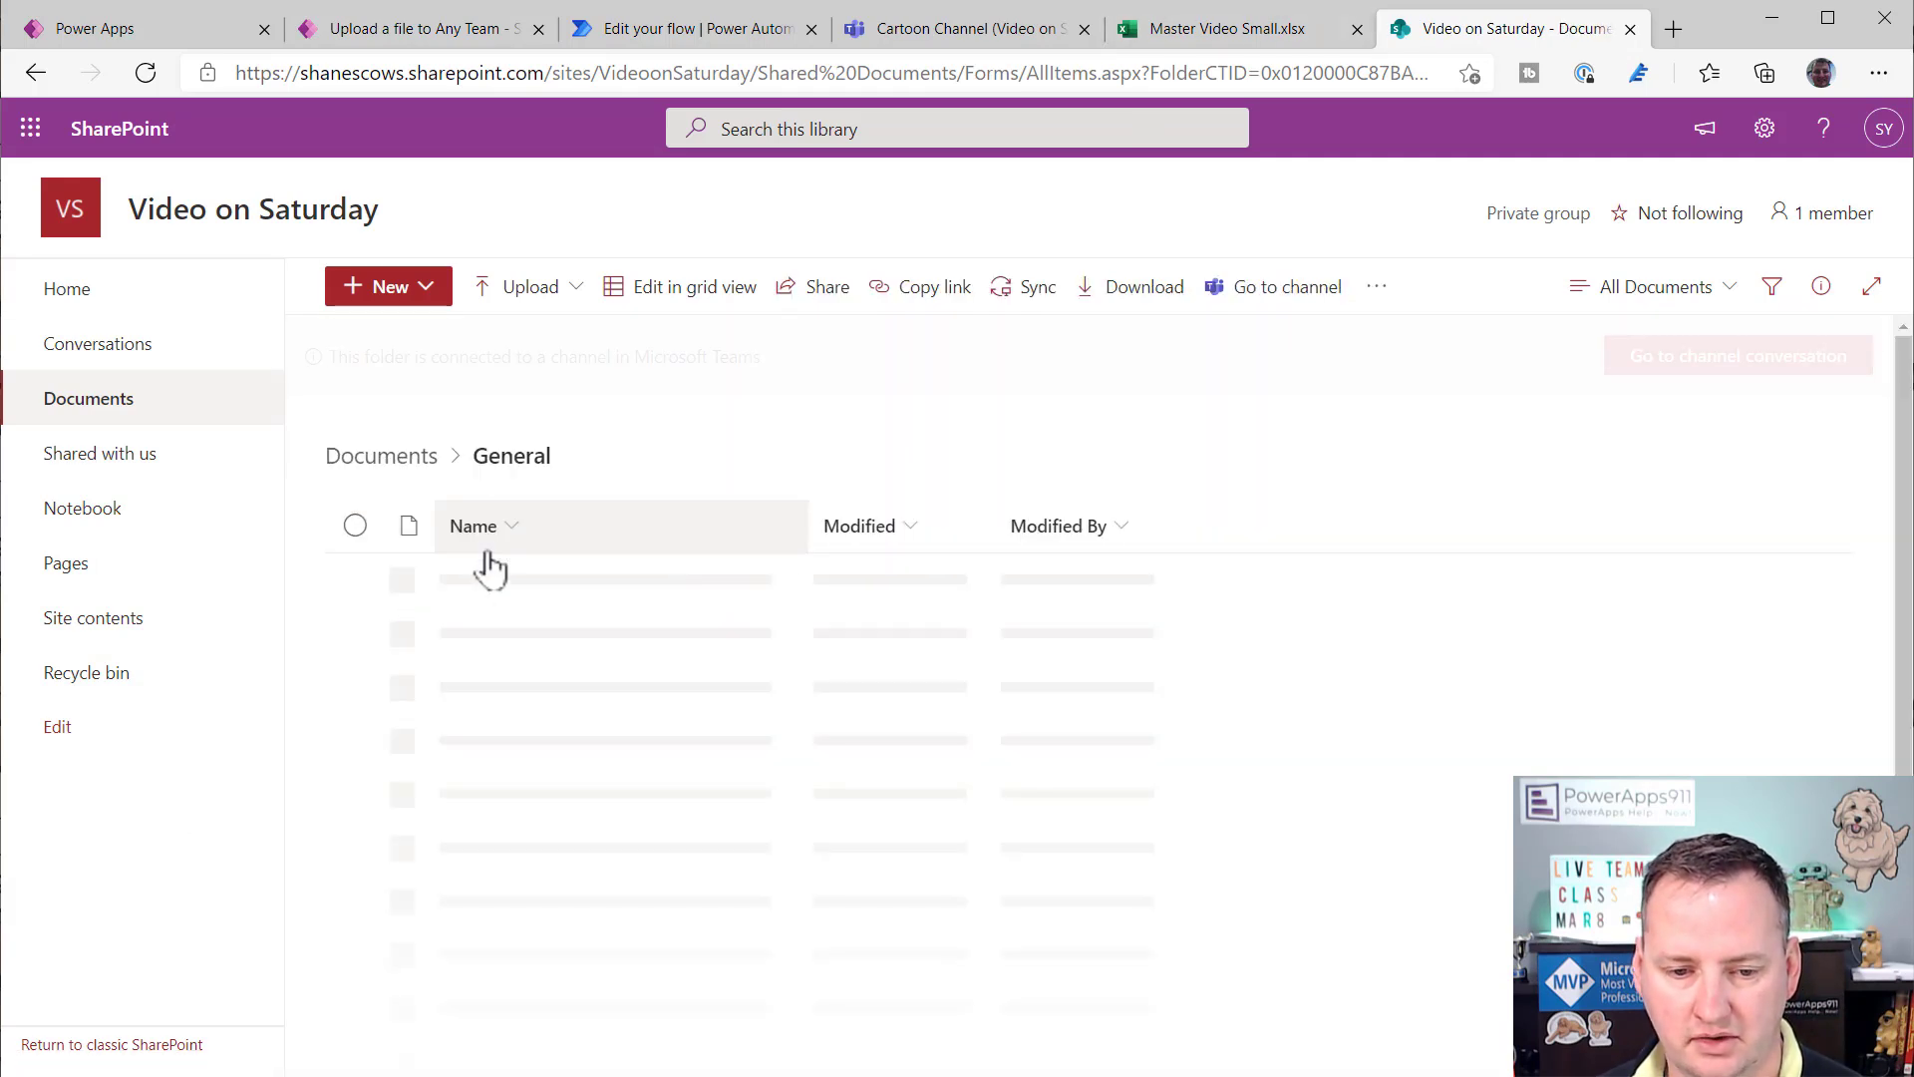
{"action": "left_click", "coordinate": [509, 583]}
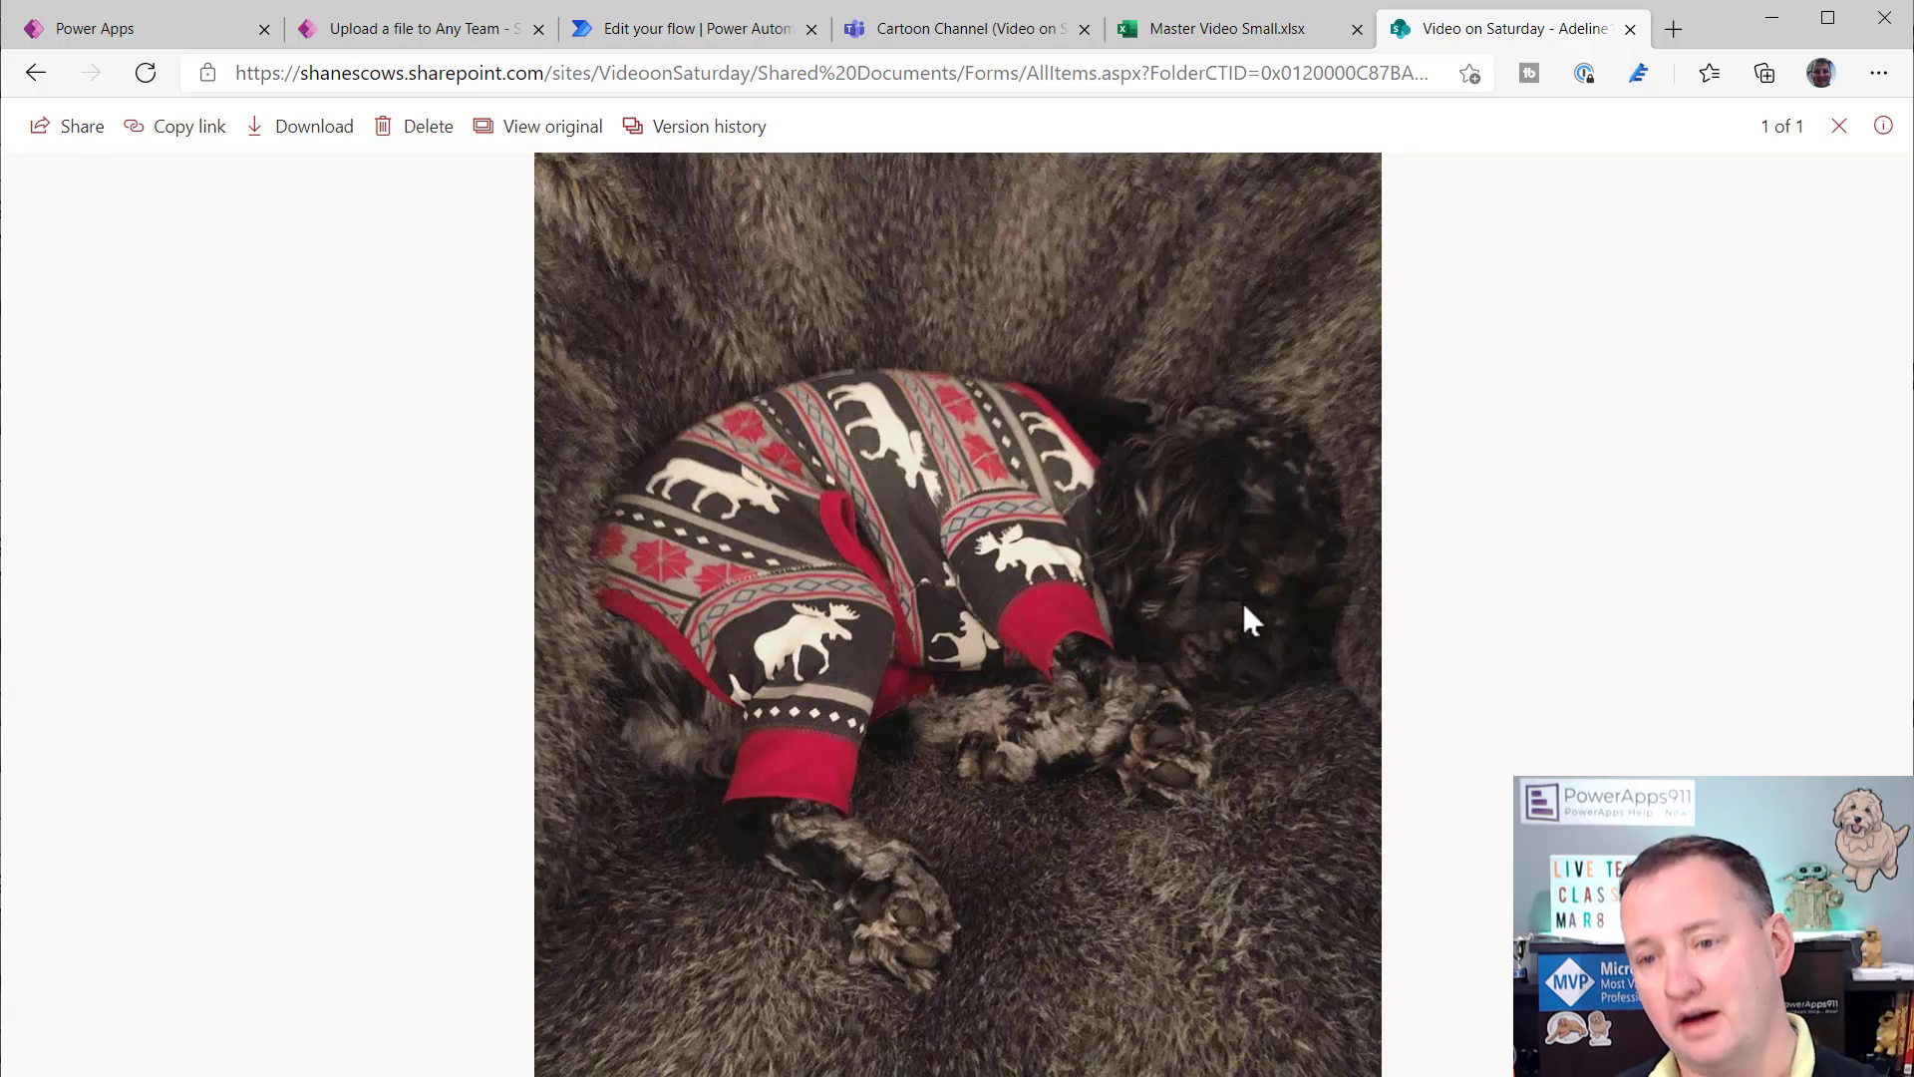
{"action": "left_click", "coordinate": [1840, 127]}
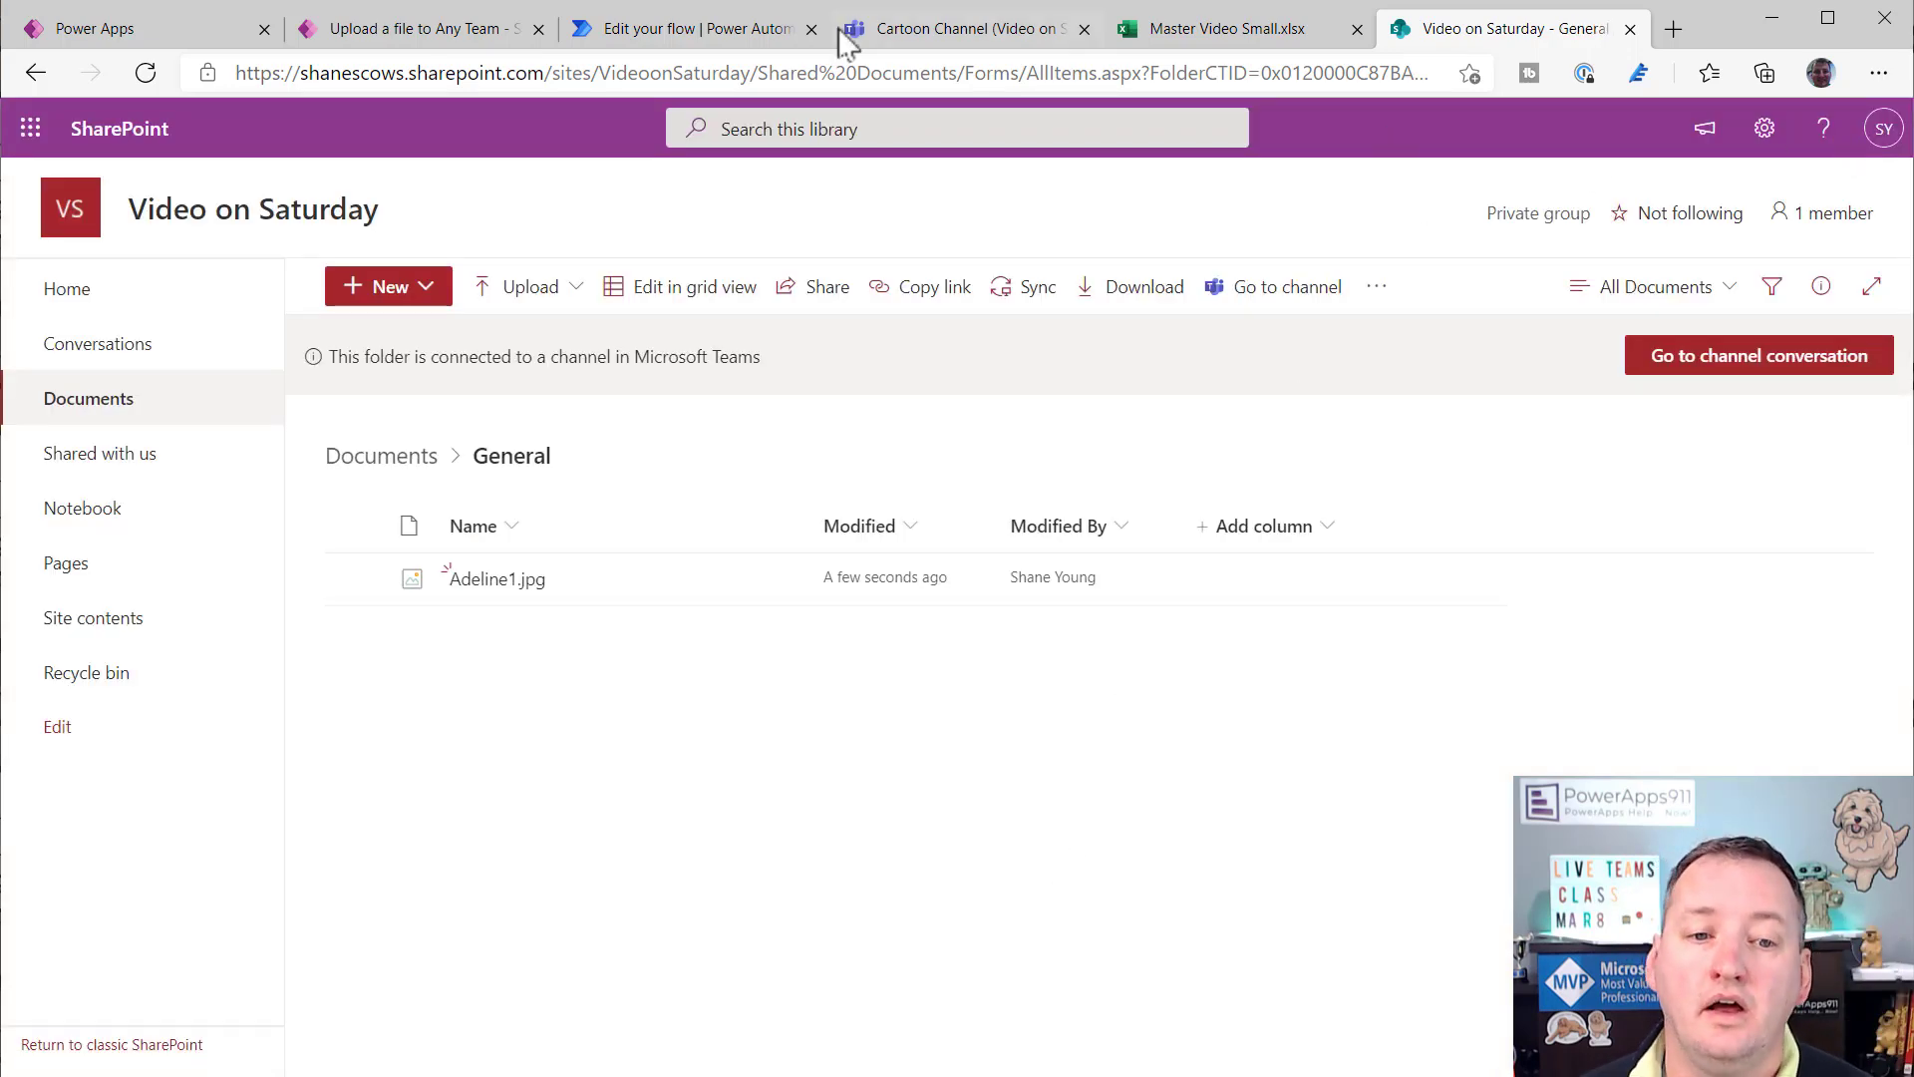
- Switch to Power Automate, reopen Video Saturday Flow for editing, and append /FlowFolder to the Create file action's Folder Path
{"action": "left_click", "coordinate": [491, 44]}
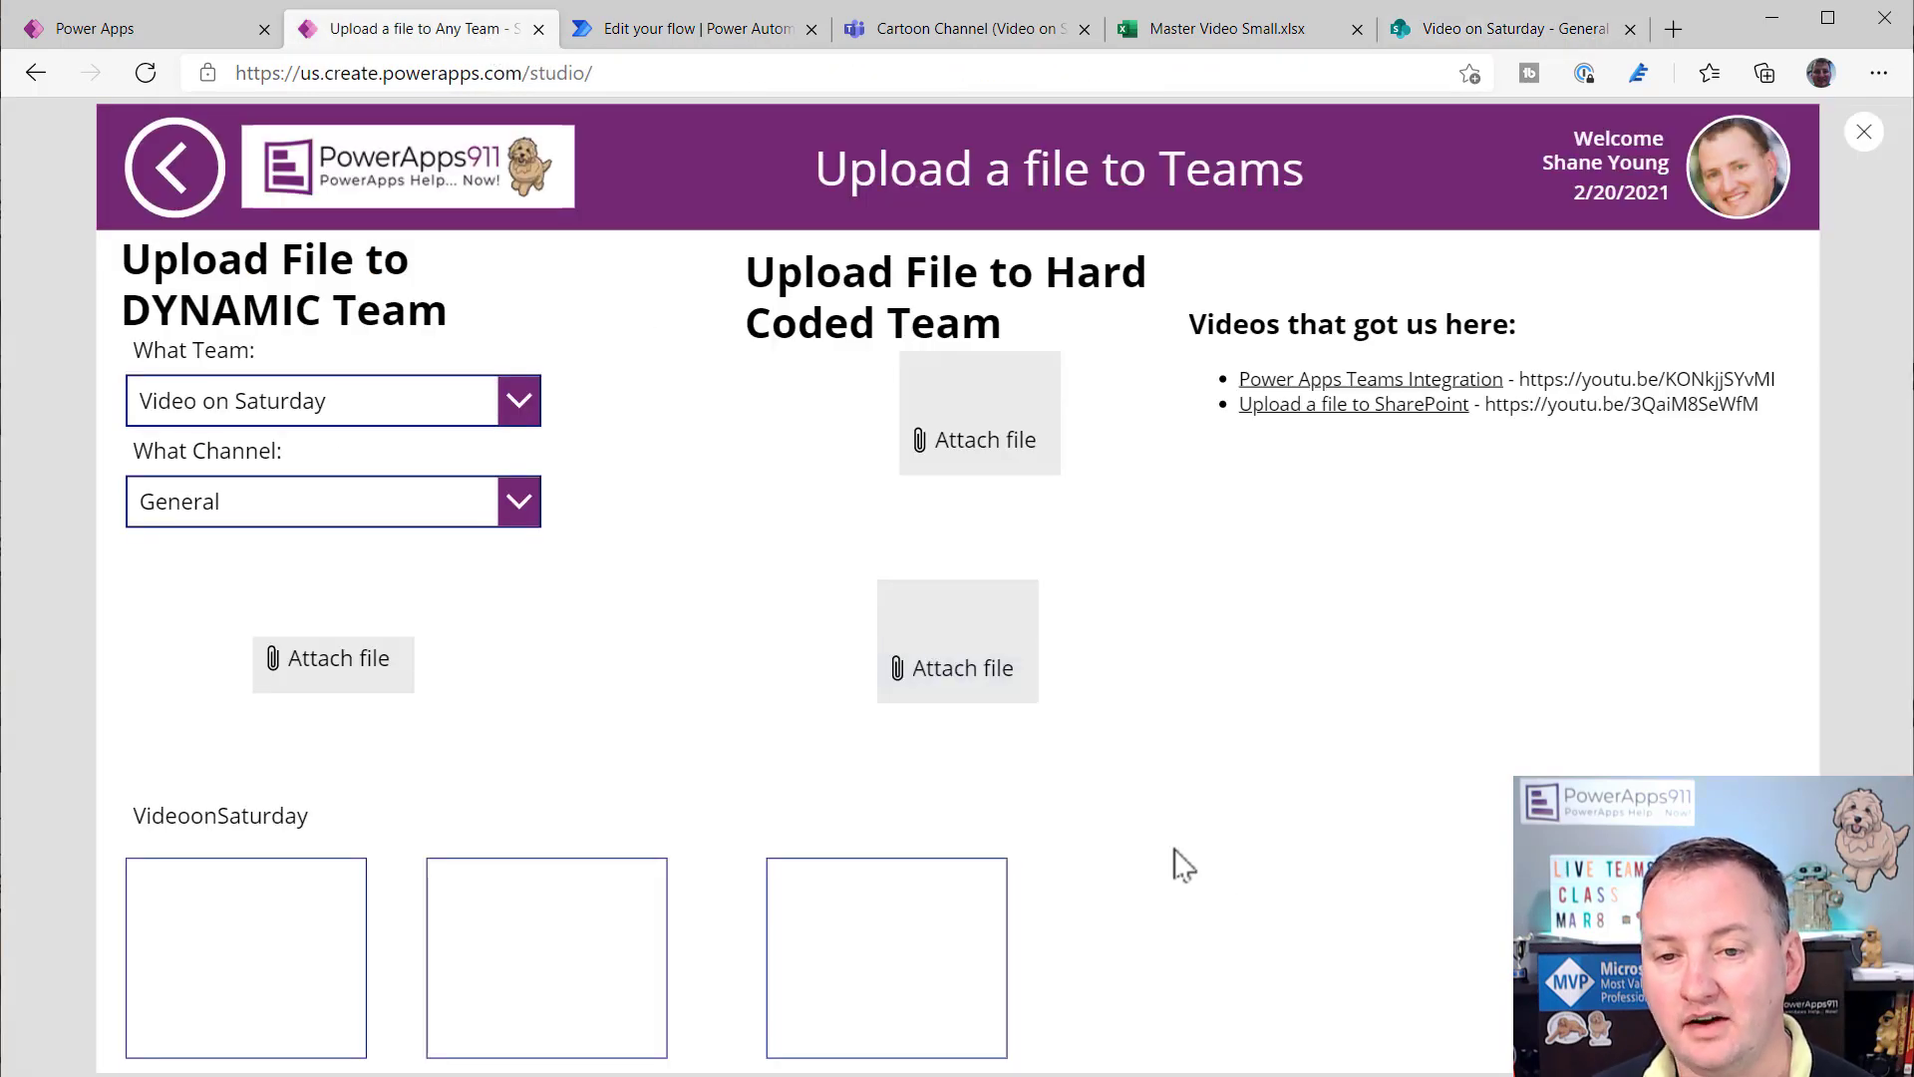
{"action": "left_click", "coordinate": [686, 36]}
{"action": "left_click", "coordinate": [1465, 748]}
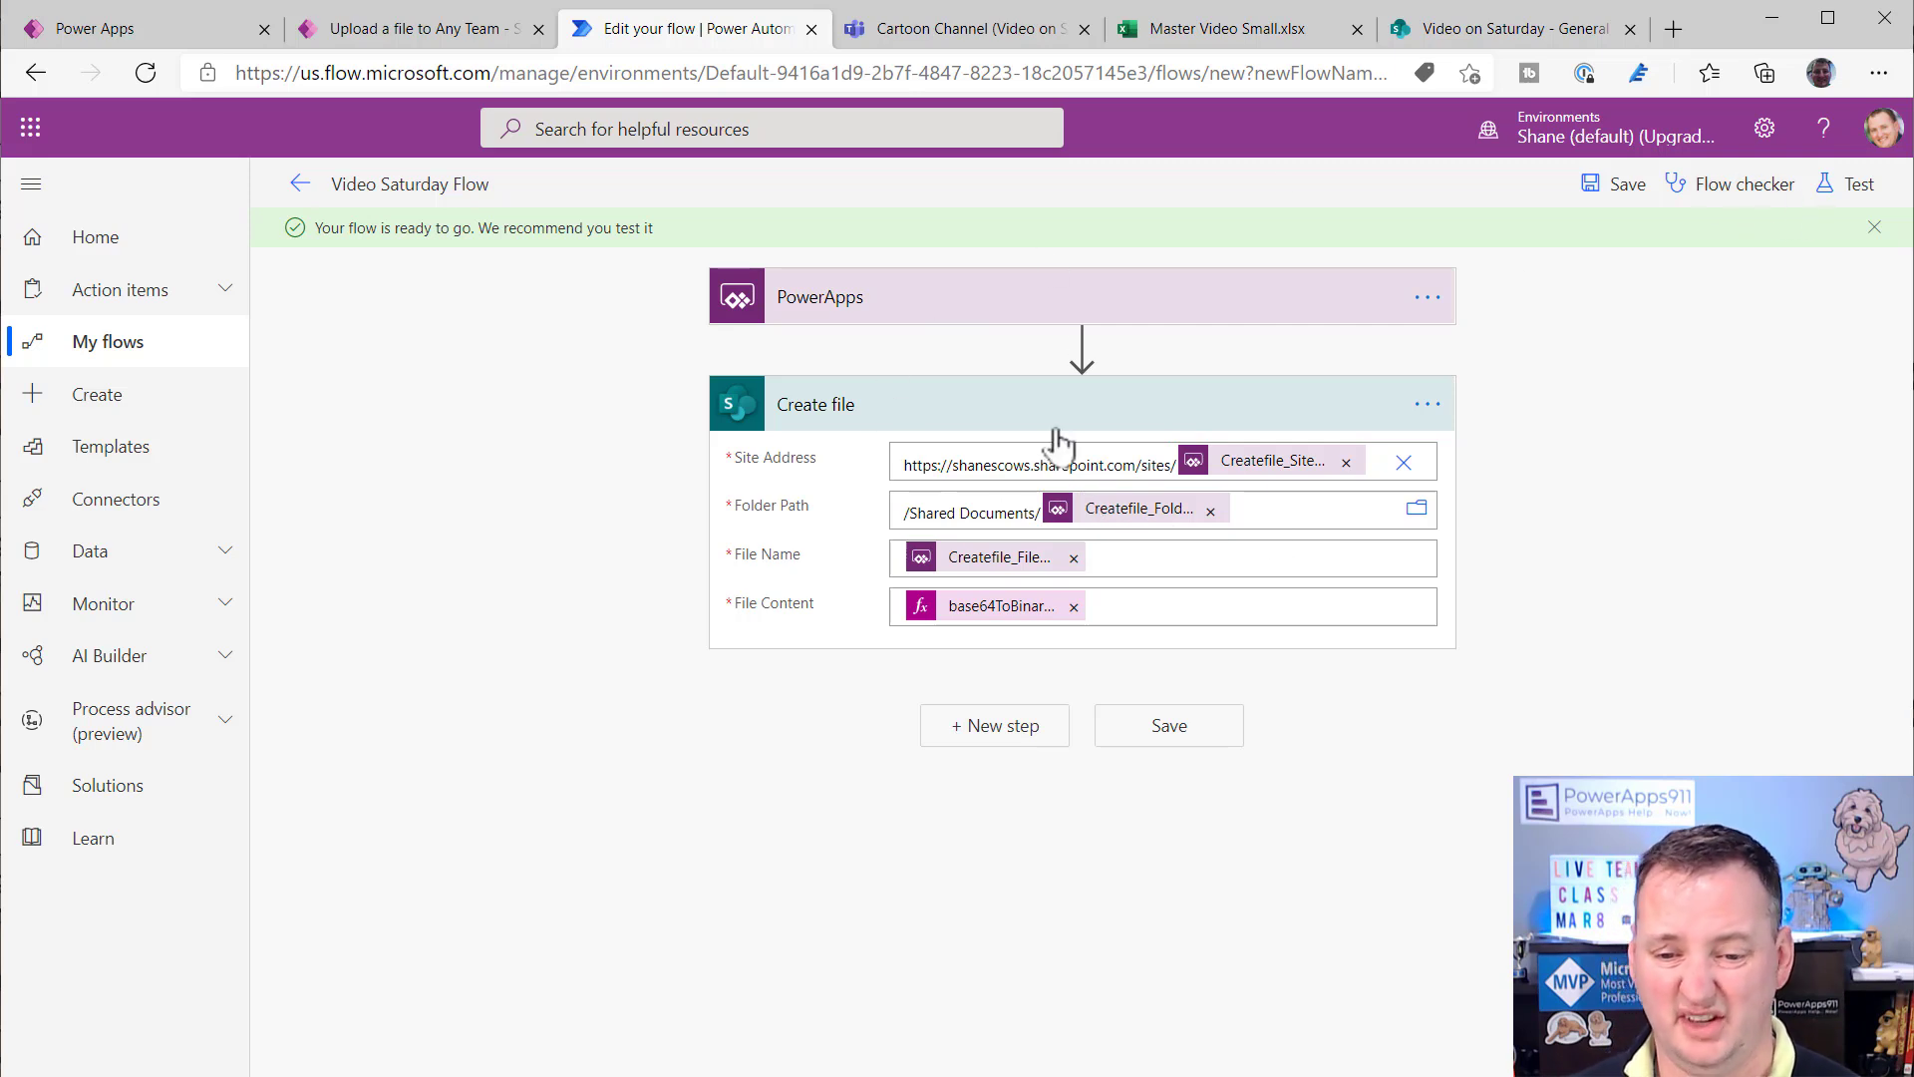
{"action": "left_click", "coordinate": [299, 184]}
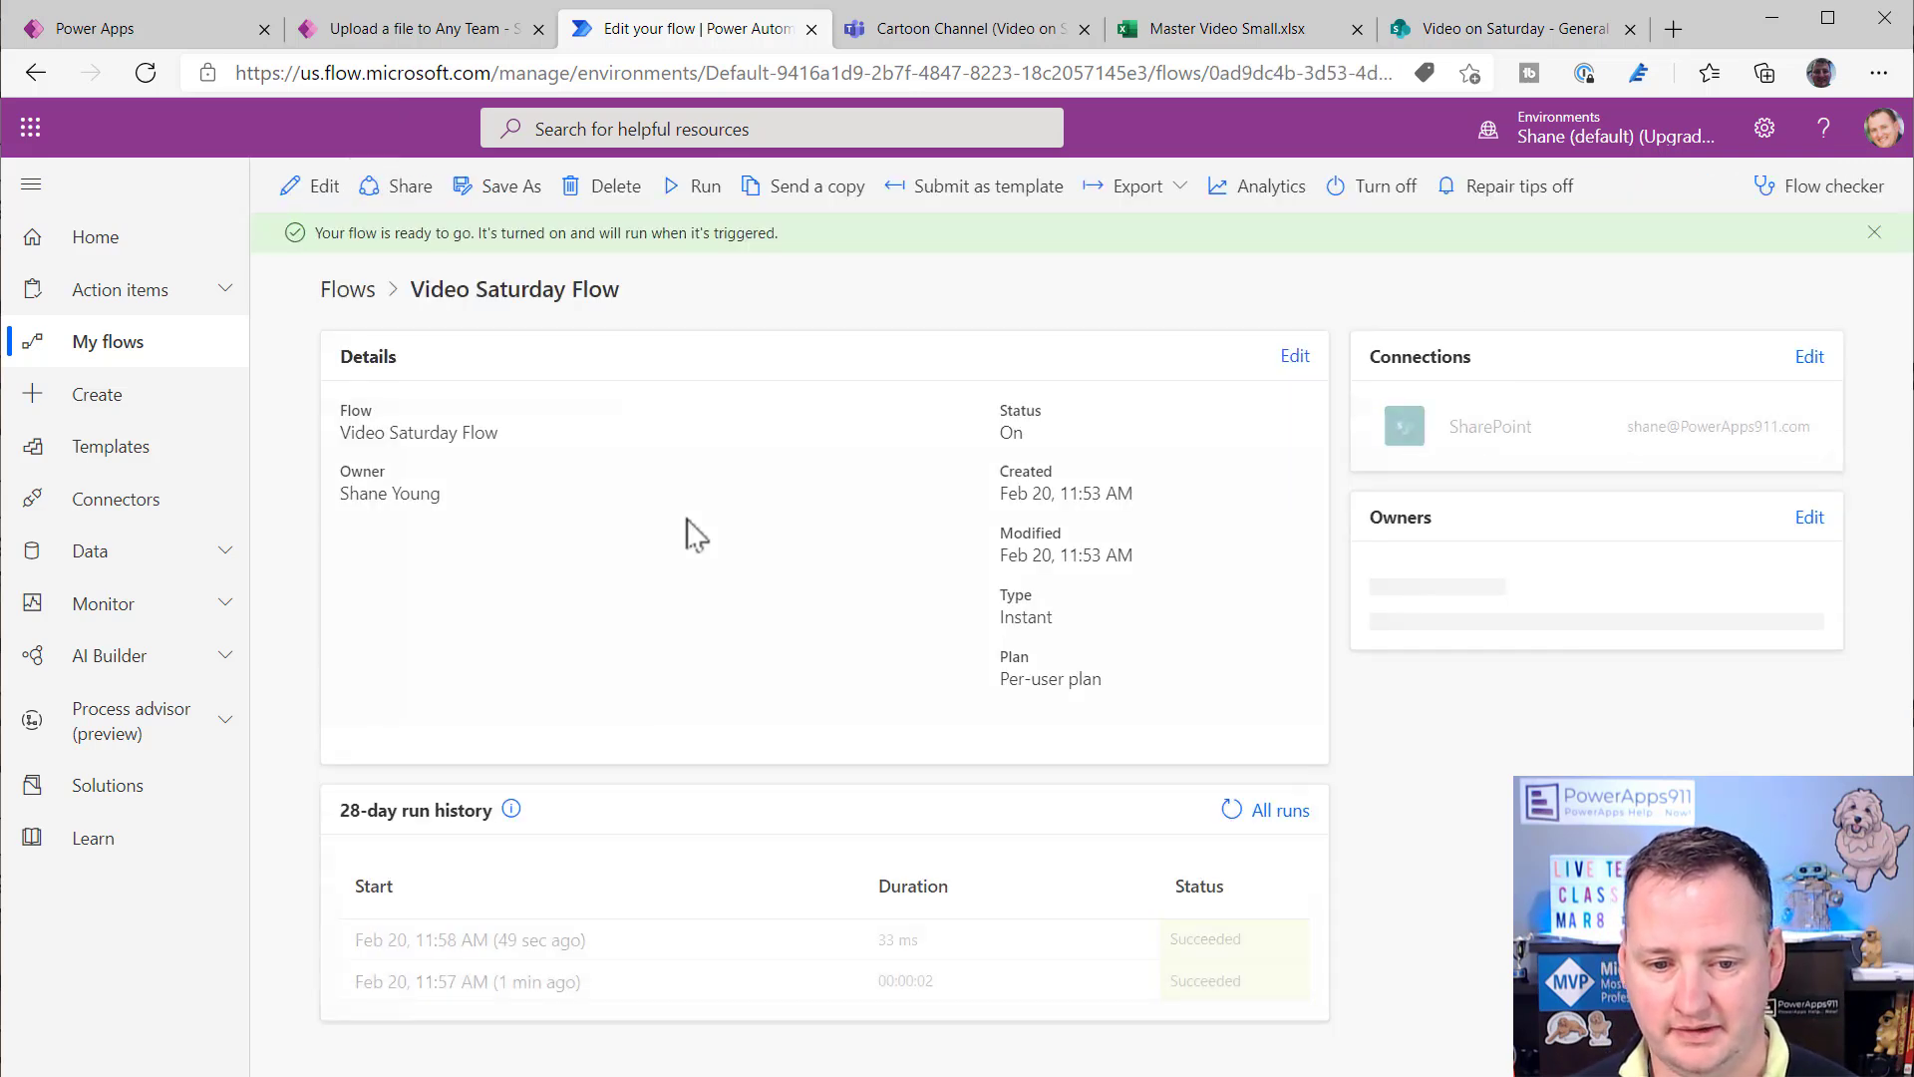
{"action": "left_click", "coordinate": [329, 186]}
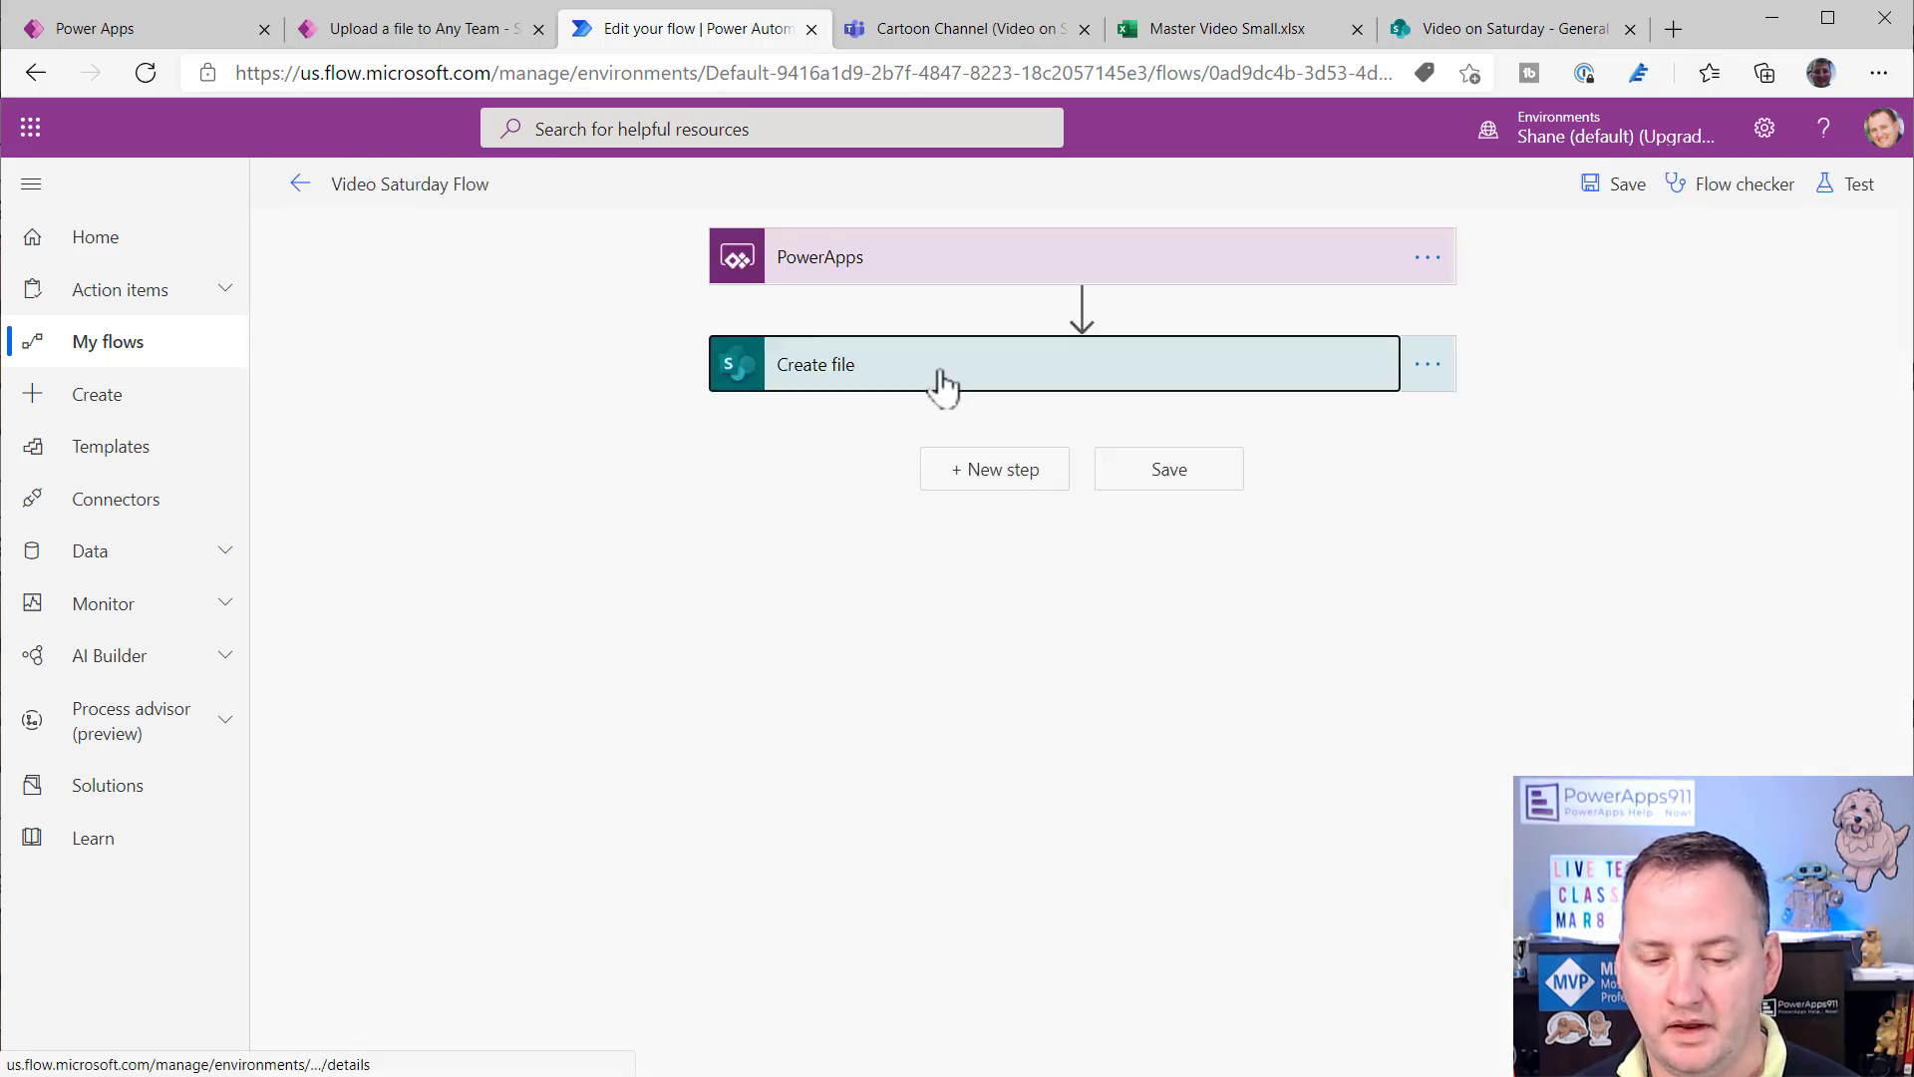
{"action": "left_click", "coordinate": [895, 387]}
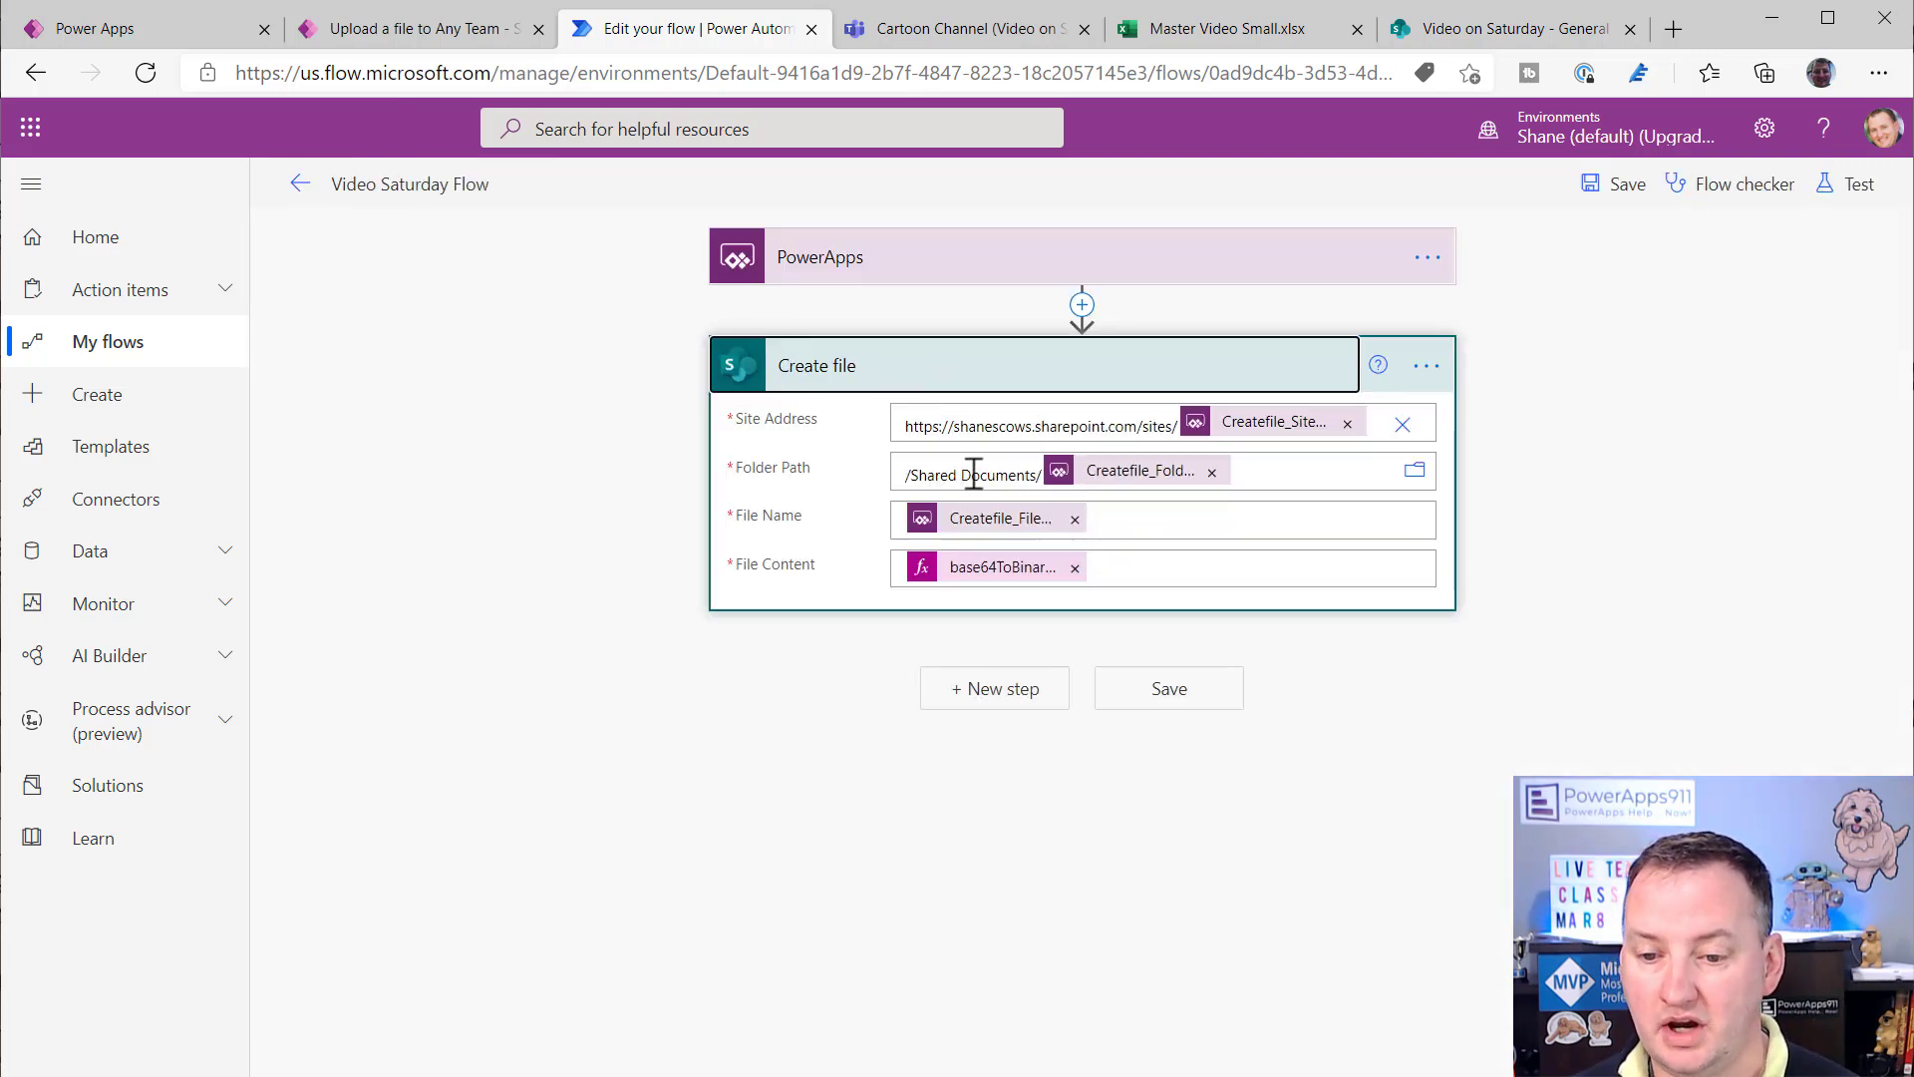
{"action": "left_click", "coordinate": [1302, 469]}
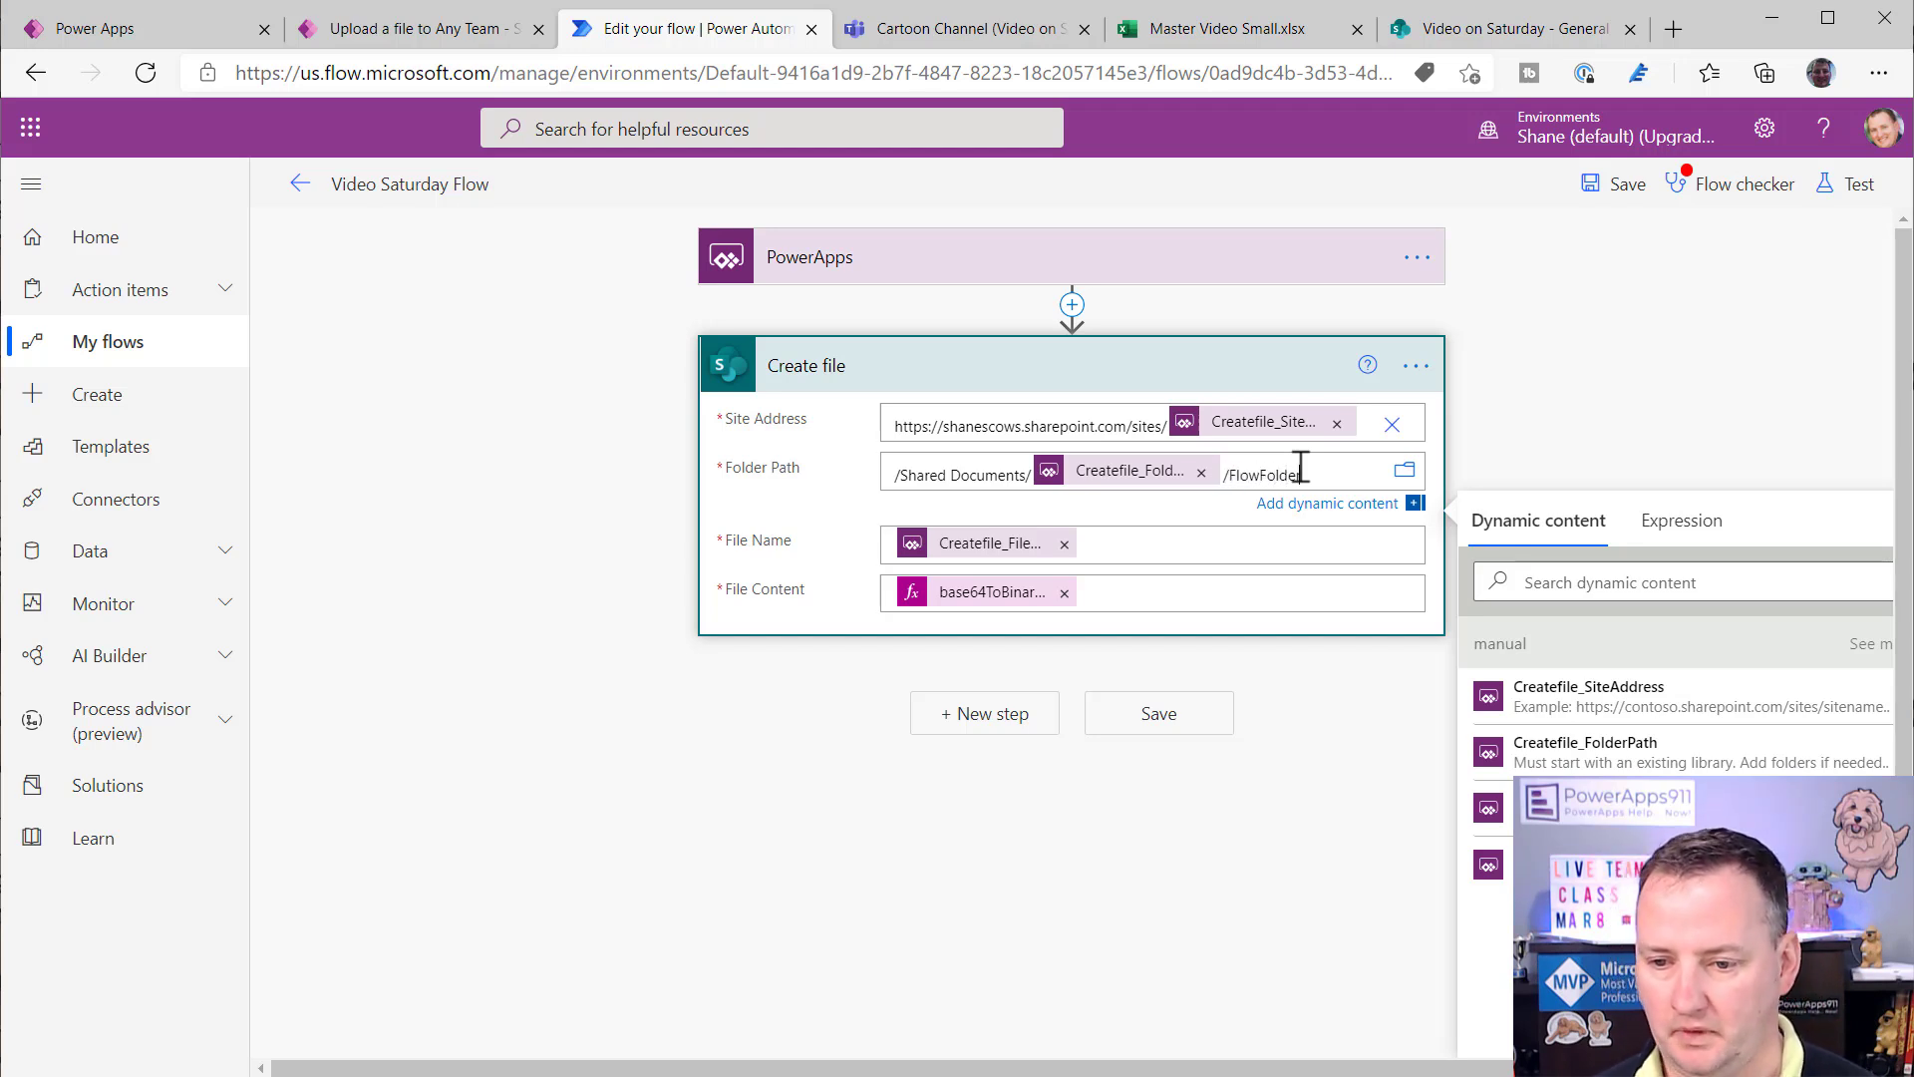
- Save the flow and, in the Power Apps preview, attach Adeline7 through the copied control for D4T Demo's Name with Characters! channel
{"action": "left_click", "coordinate": [1623, 185]}
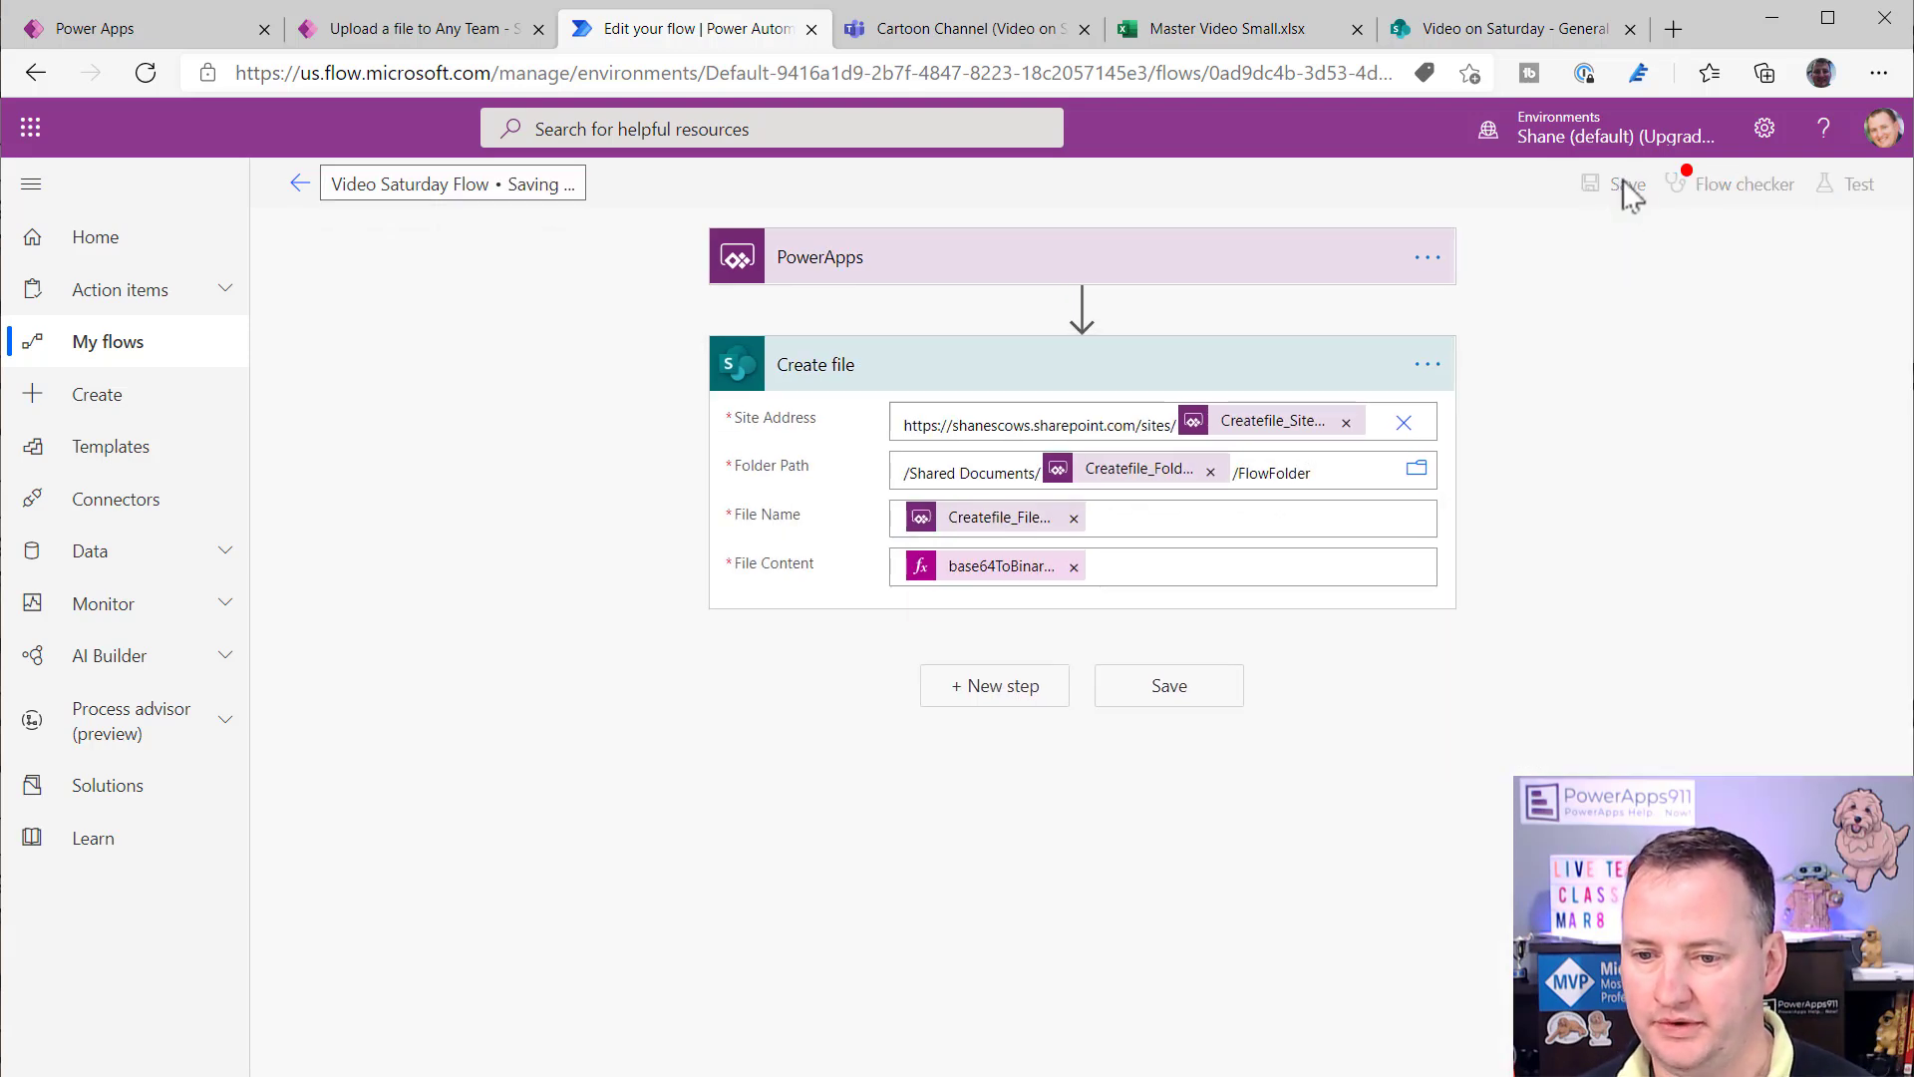
{"action": "left_click", "coordinate": [457, 30]}
{"action": "left_click", "coordinate": [489, 409]}
{"action": "left_click", "coordinate": [251, 842]}
{"action": "left_click", "coordinate": [417, 527]}
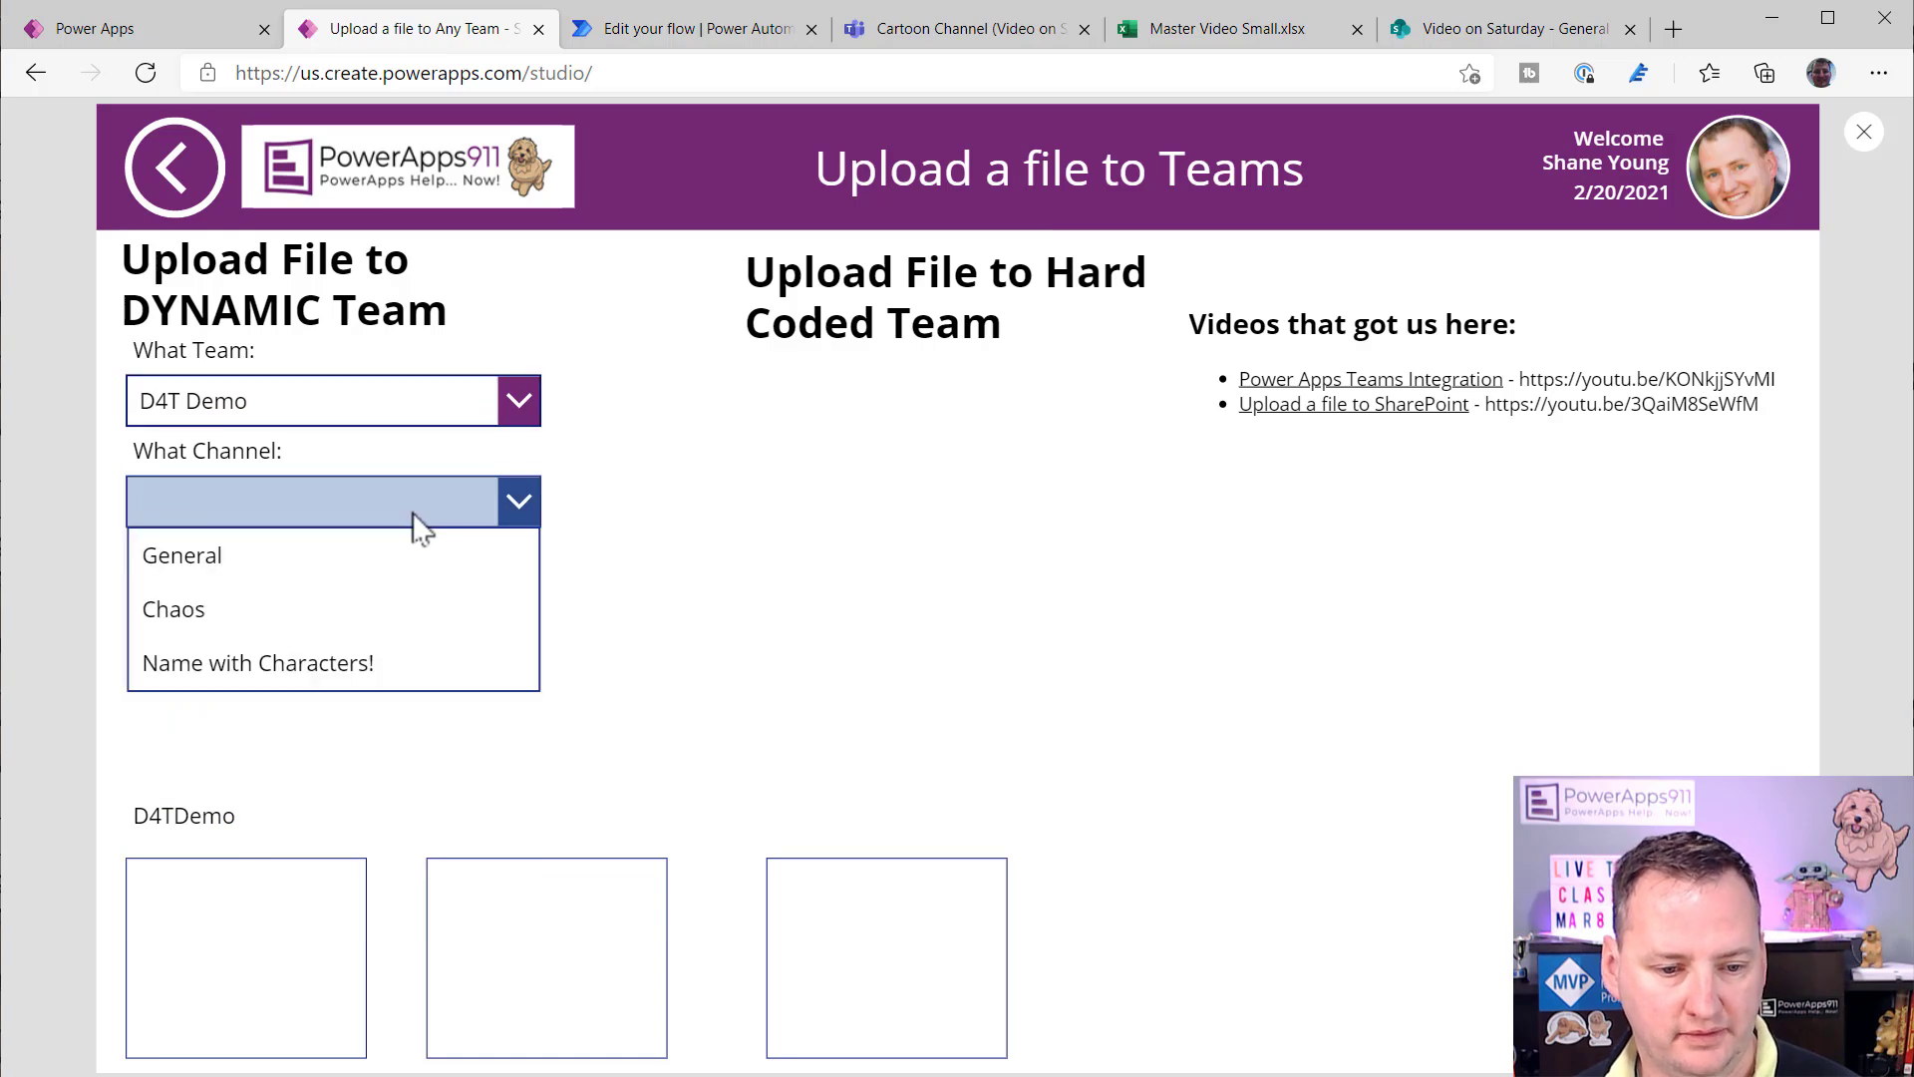
{"action": "left_click", "coordinate": [319, 676]}
{"action": "left_click", "coordinate": [943, 685]}
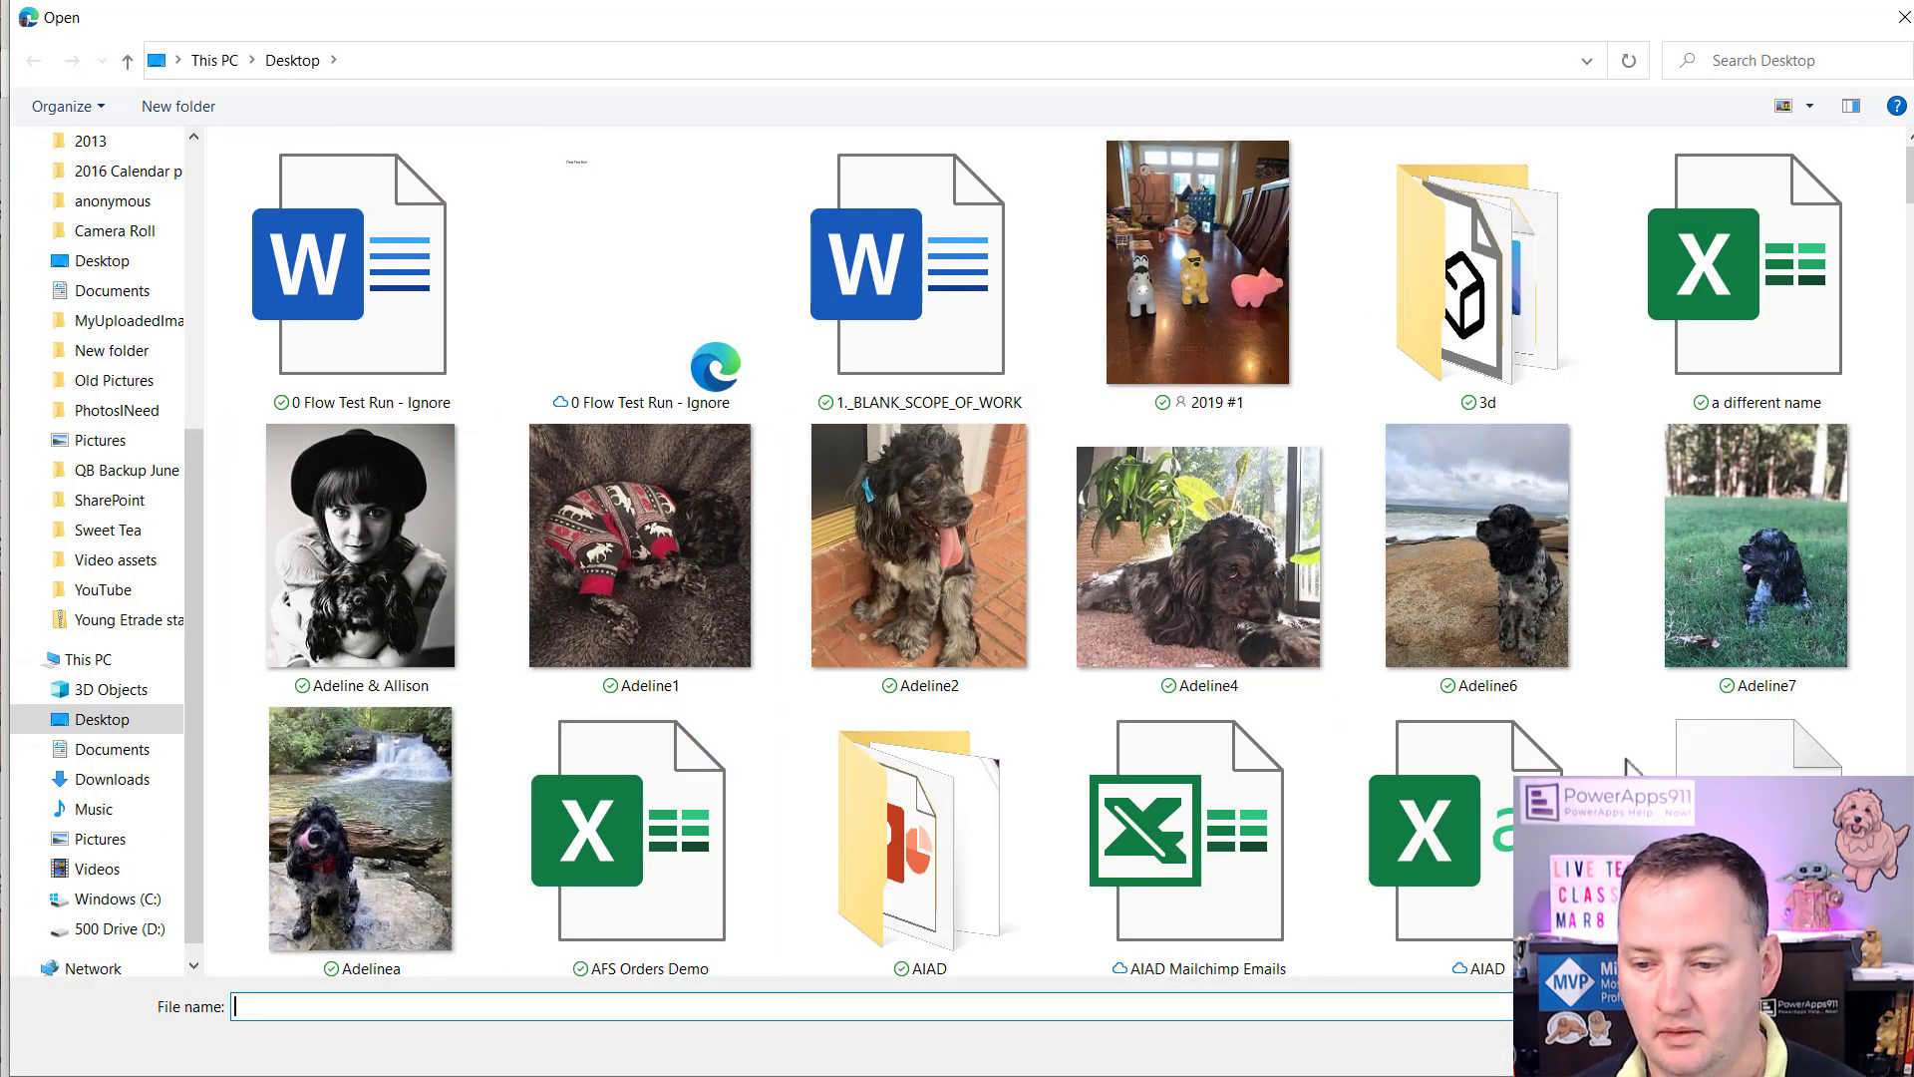
{"action": "double_click", "coordinate": [1758, 588]}
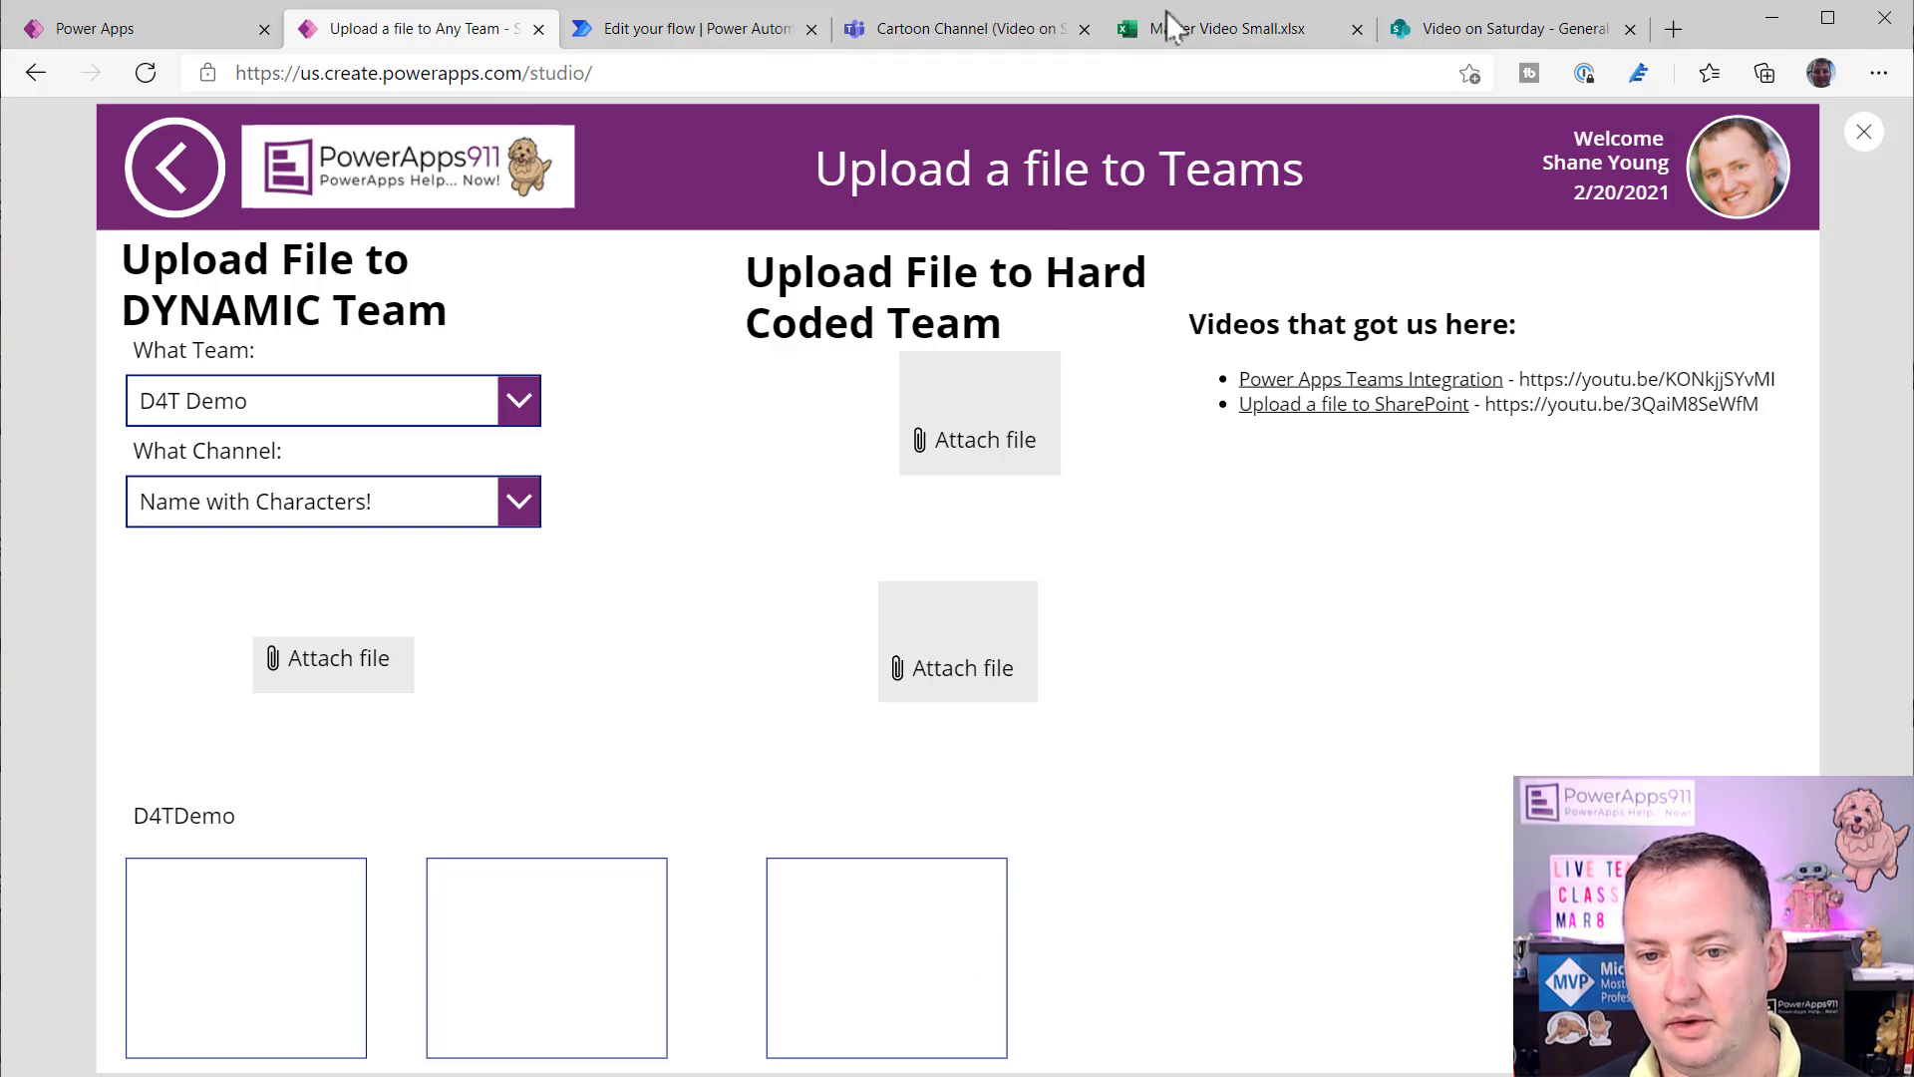
{"action": "left_click", "coordinate": [1534, 40]}
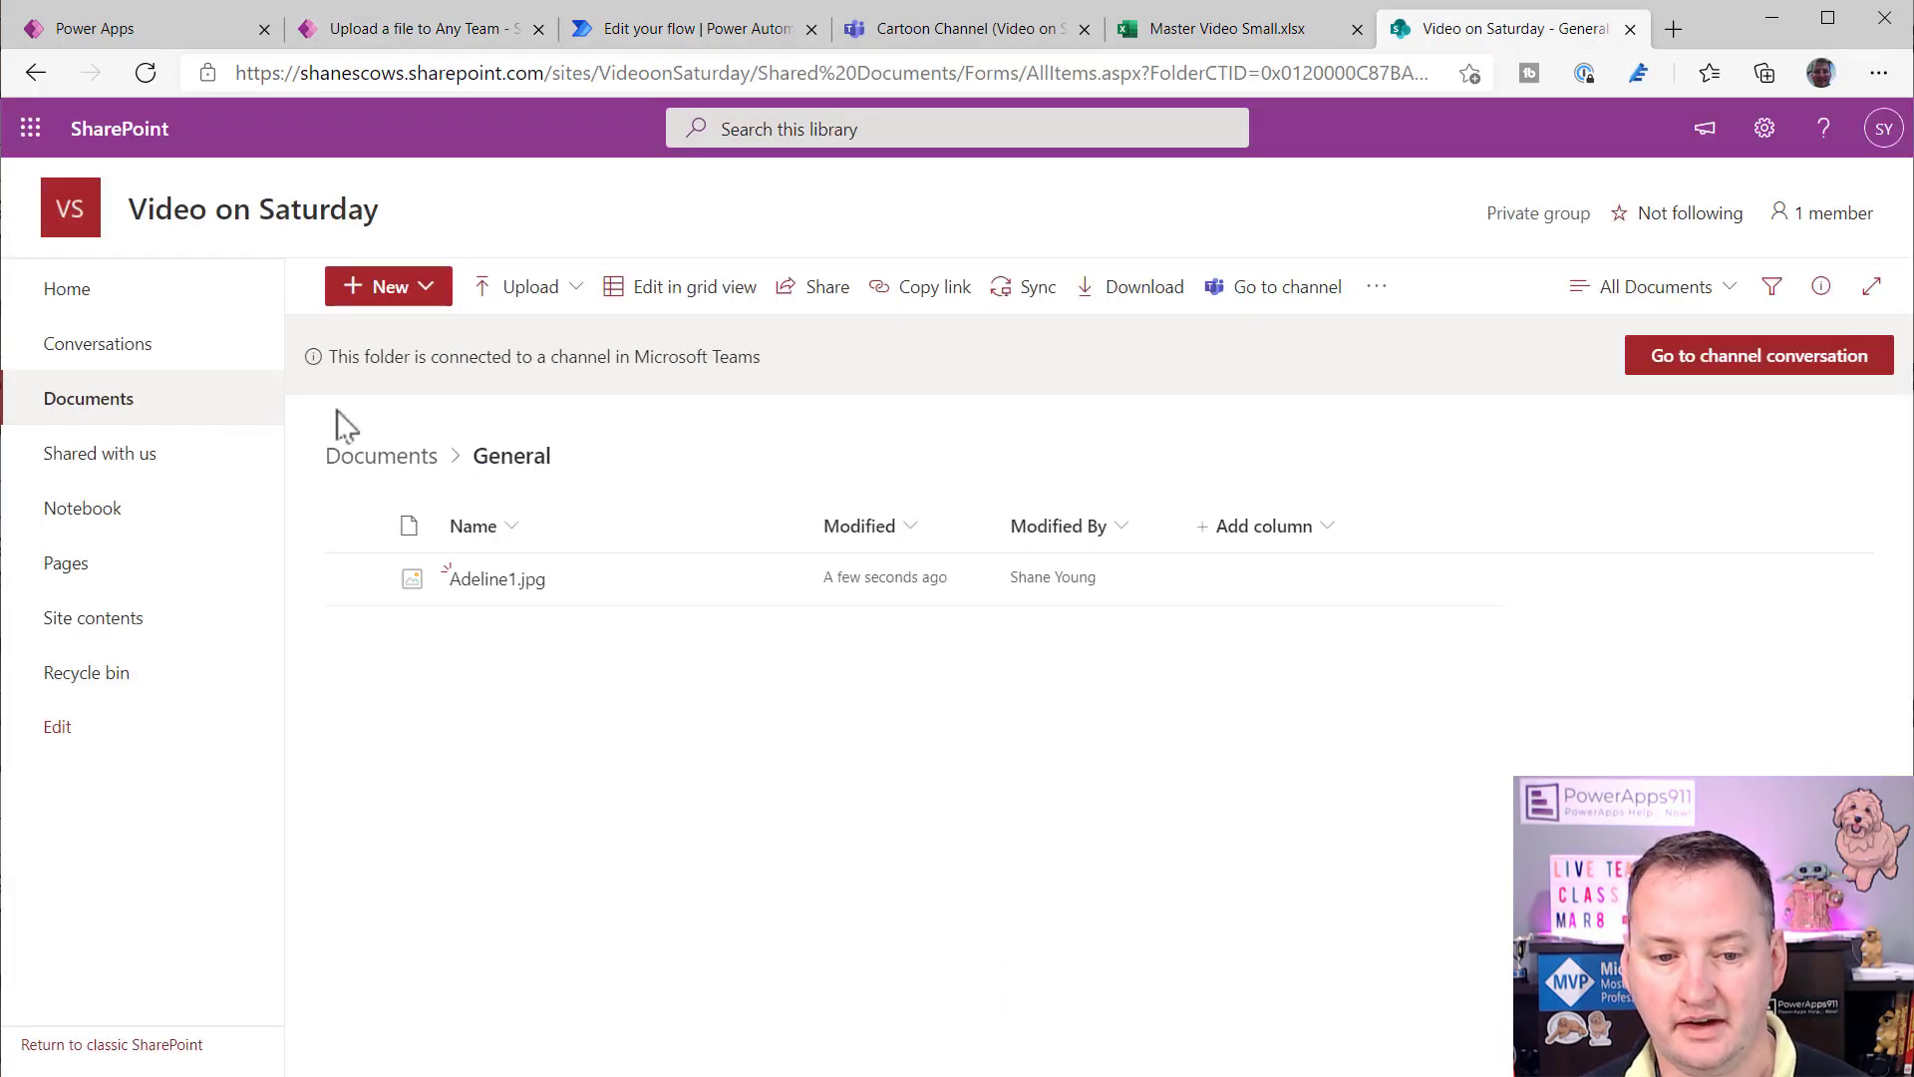
{"action": "left_click", "coordinate": [401, 457]}
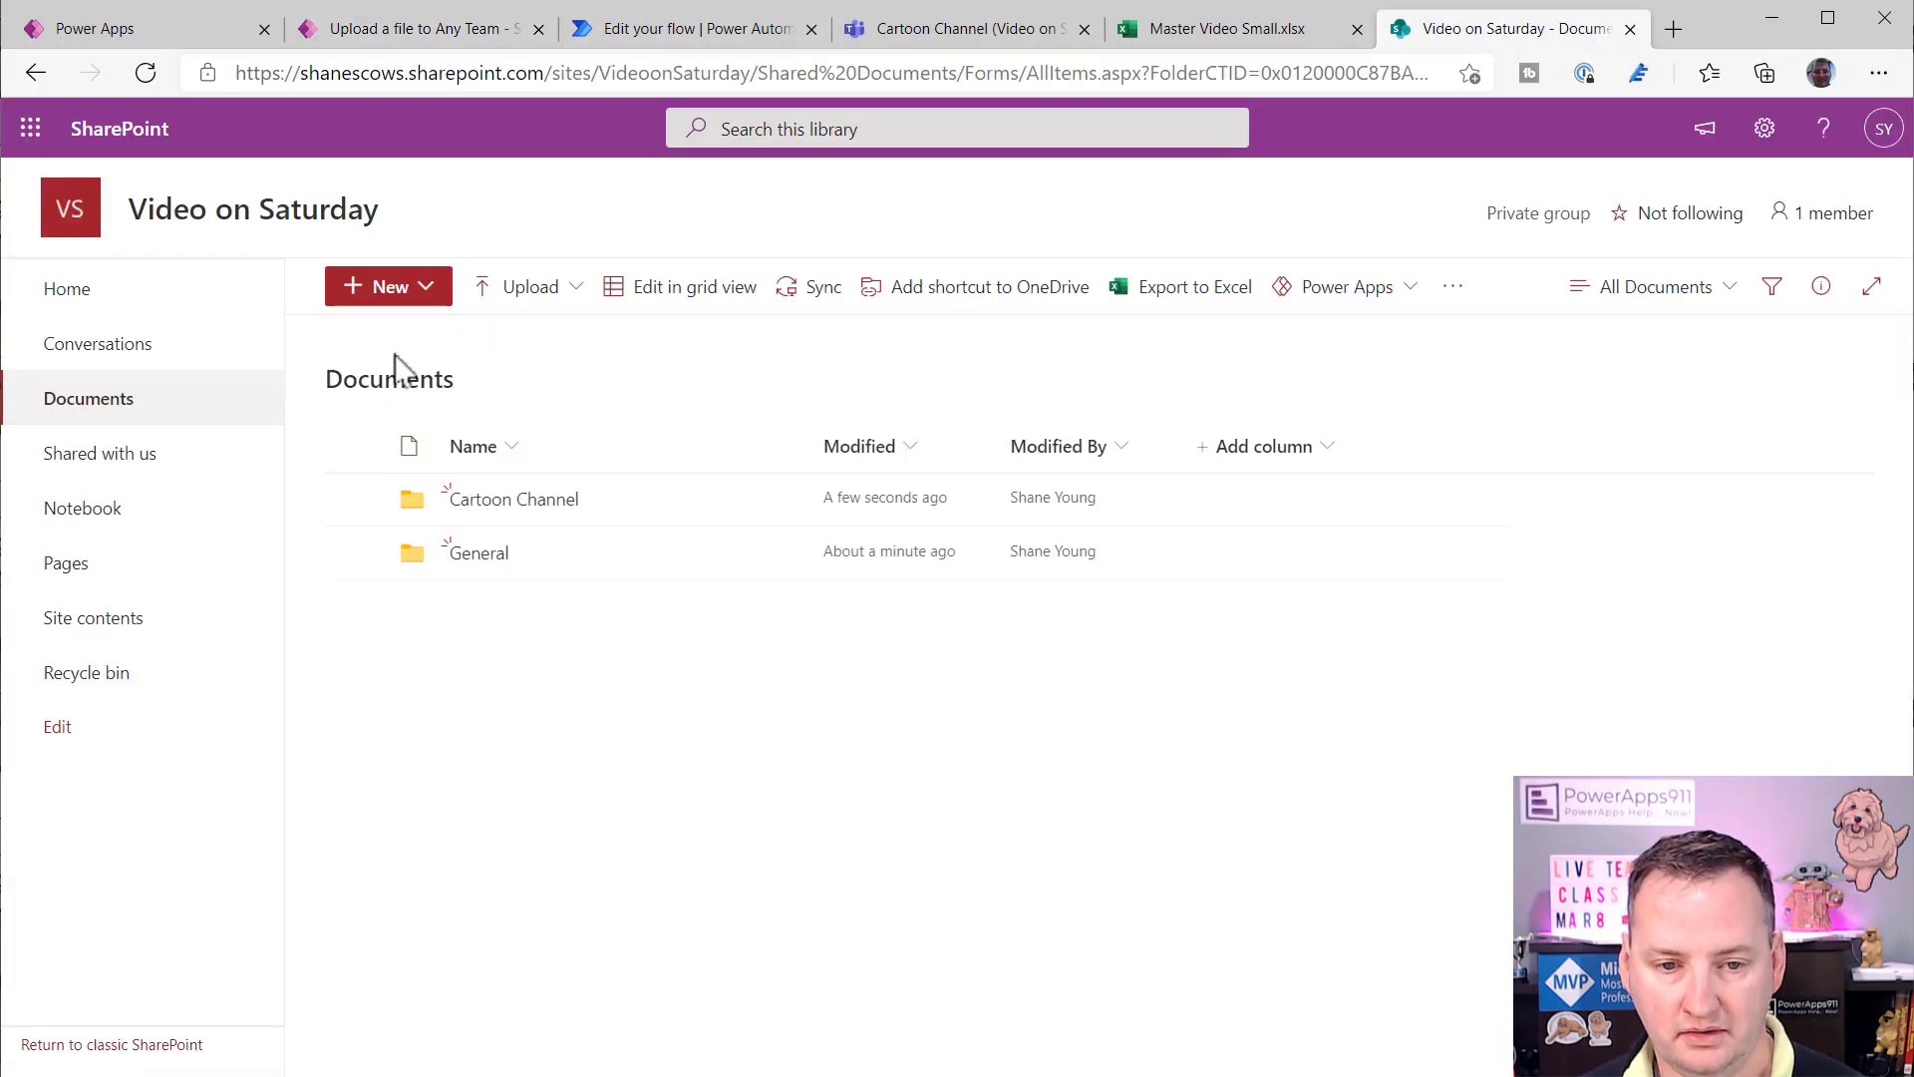
{"action": "left_click", "coordinate": [618, 74]}
{"action": "double_click", "coordinate": [611, 74]}
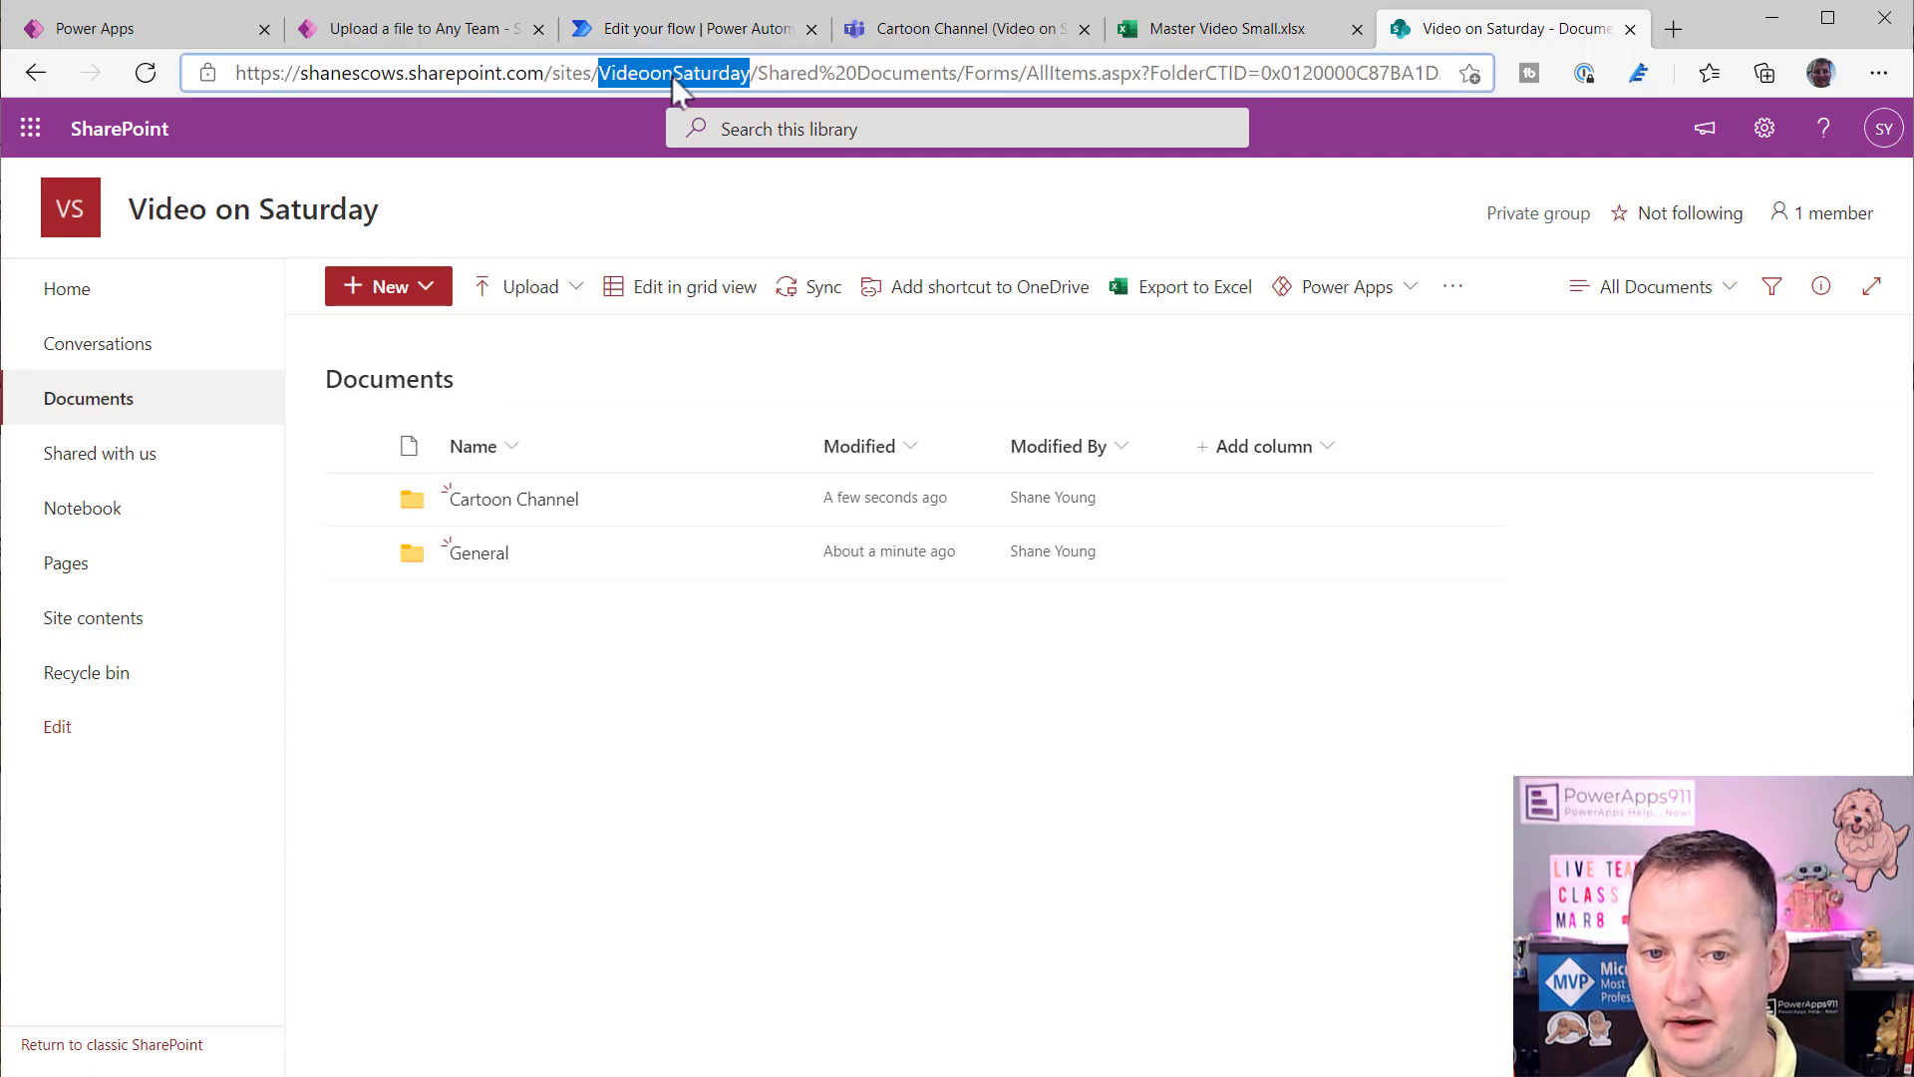
{"action": "key", "text": "shift+End"}
{"action": "key", "text": "BackSpace"}
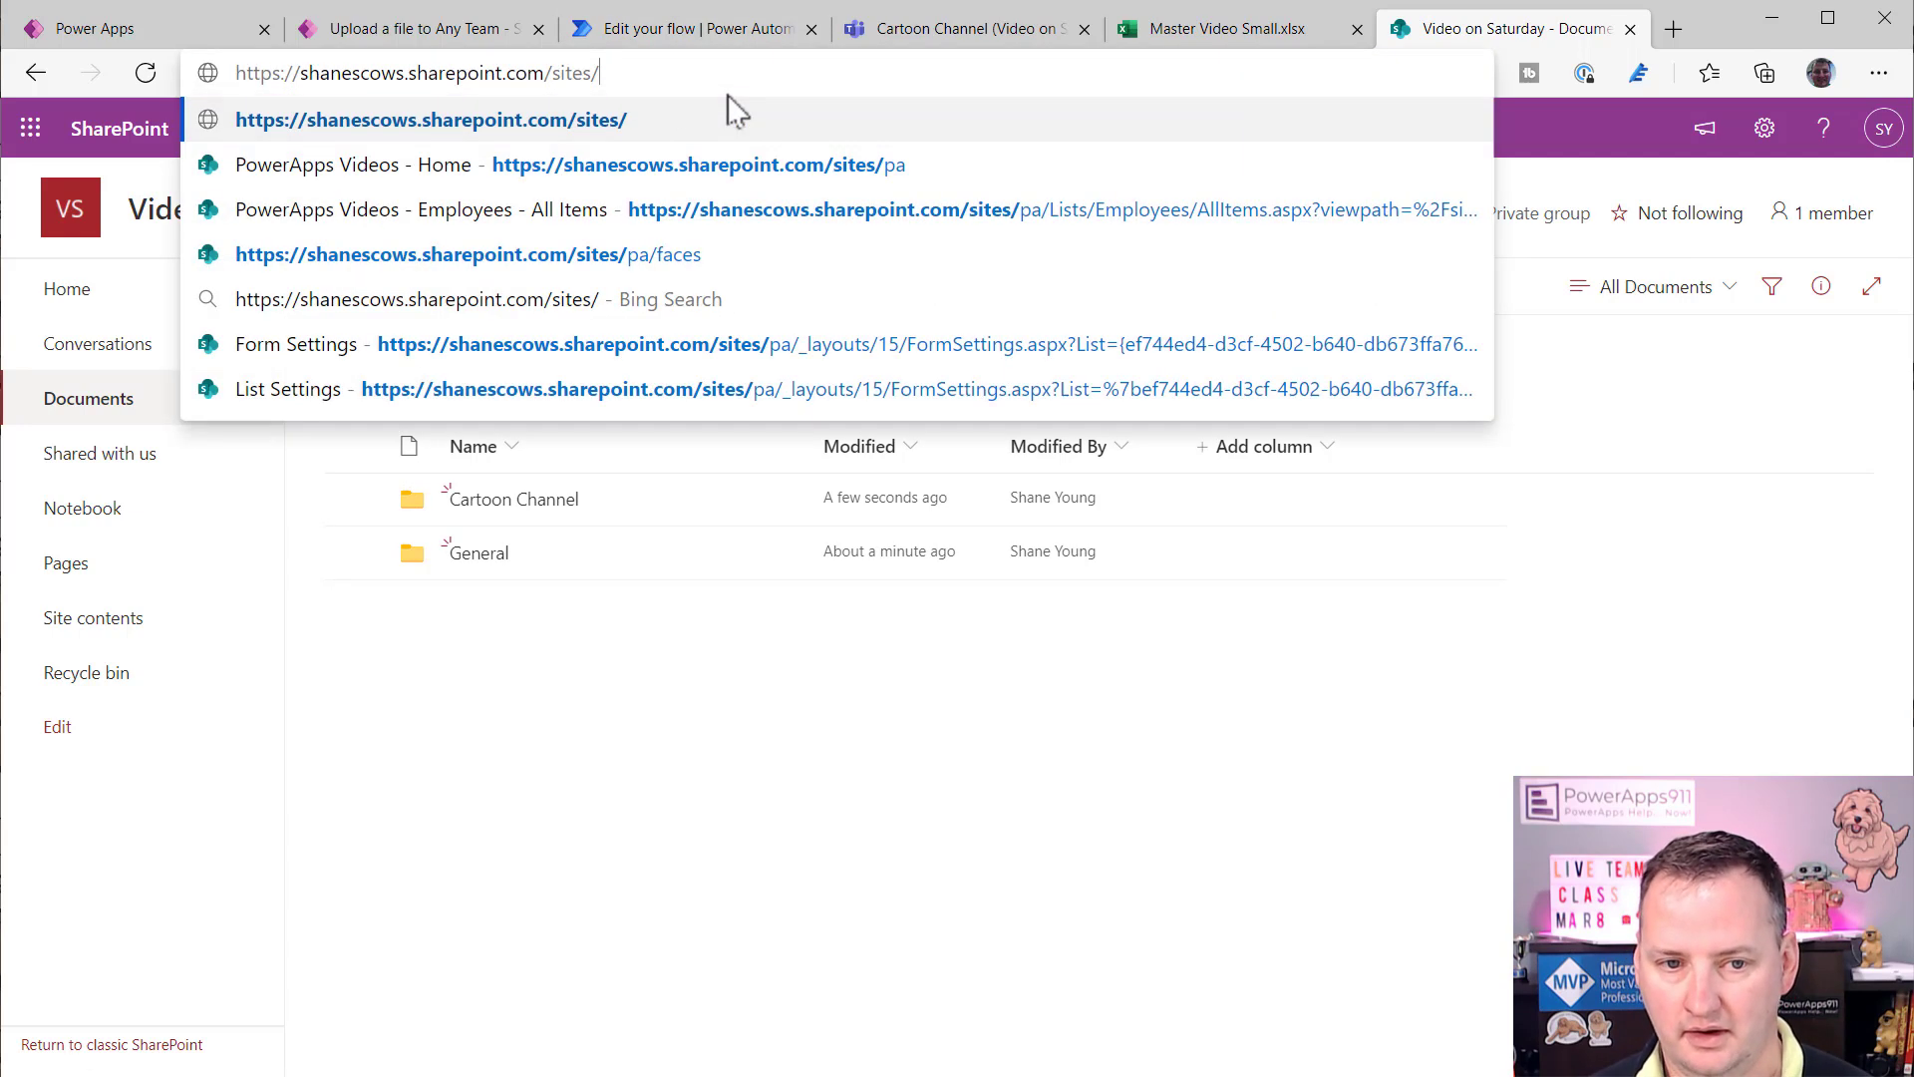
{"action": "type", "text": "d"}
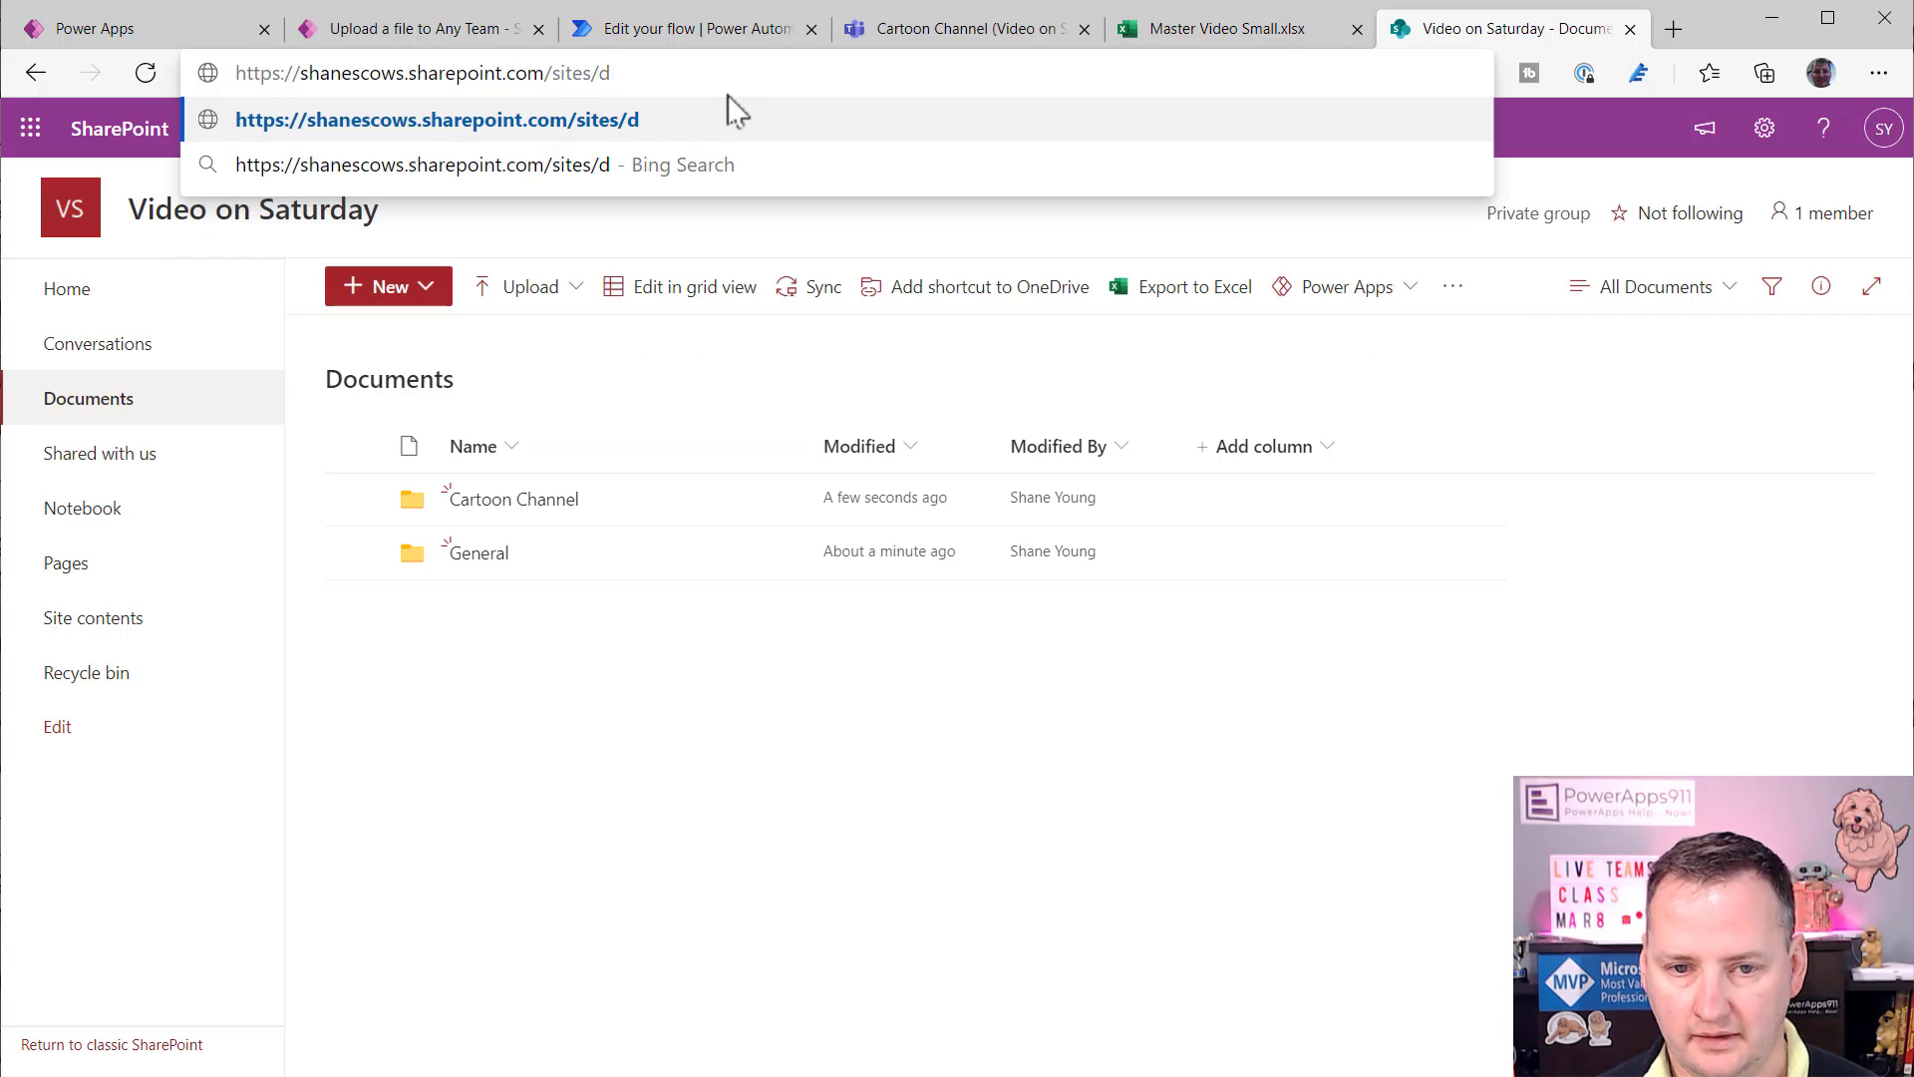
- Switch to Microsoft Teams and open FlowFolder in the files of D4T Demo's Name with Characters! channel
{"action": "left_click", "coordinate": [929, 29]}
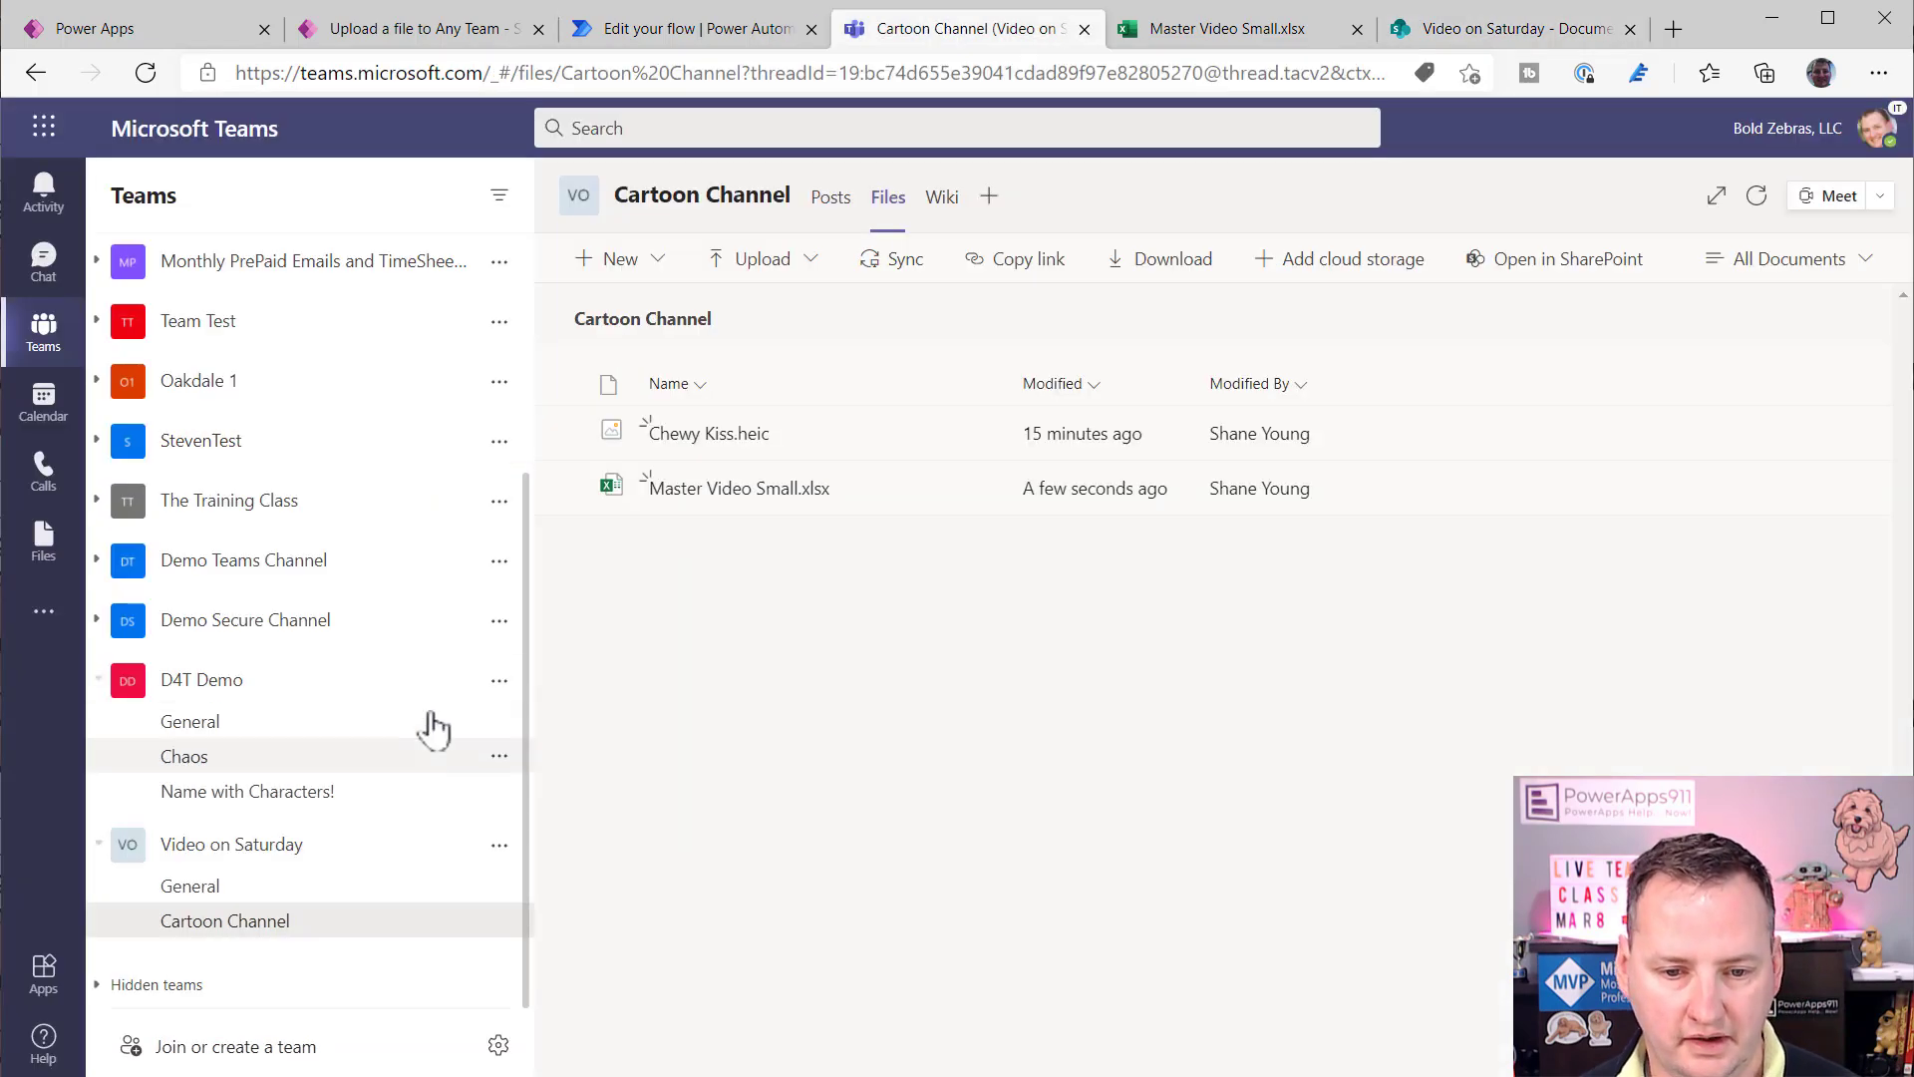
{"action": "left_click", "coordinate": [222, 793]}
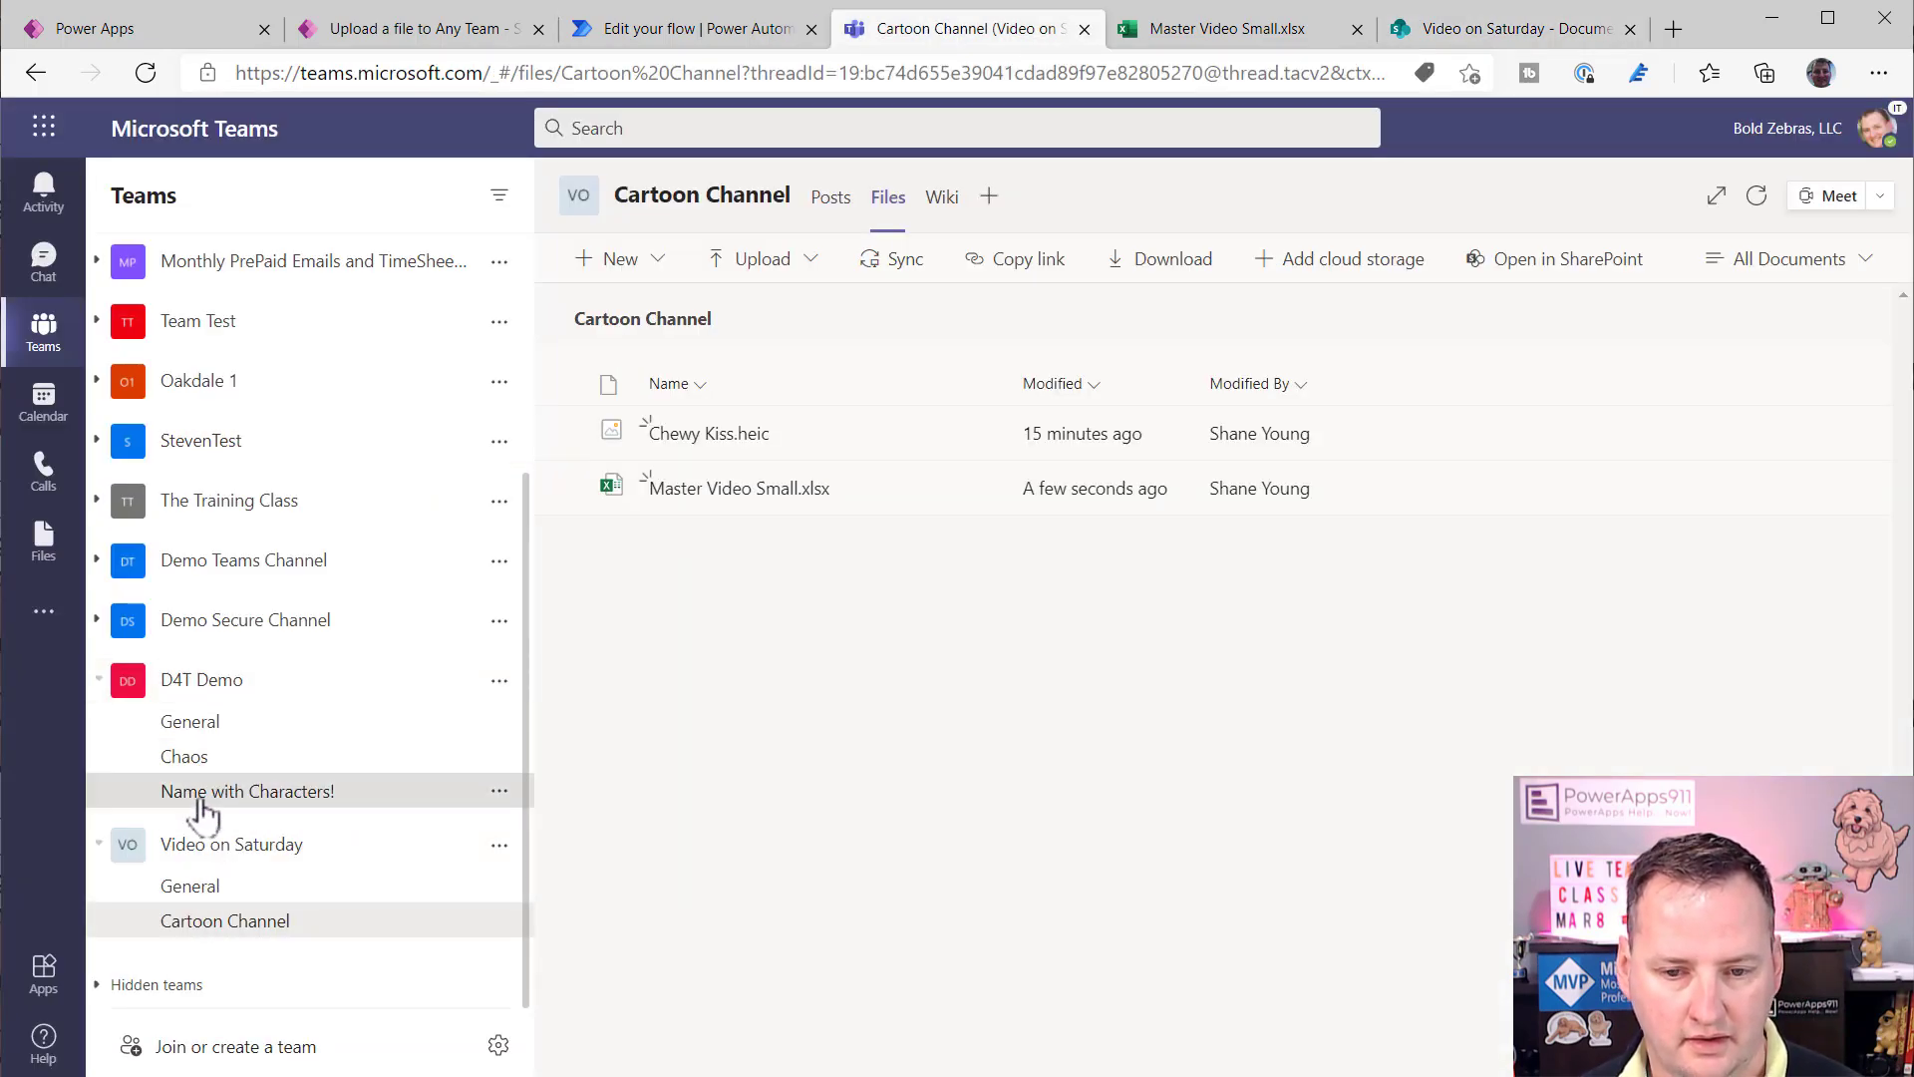
{"action": "left_click", "coordinate": [952, 200]}
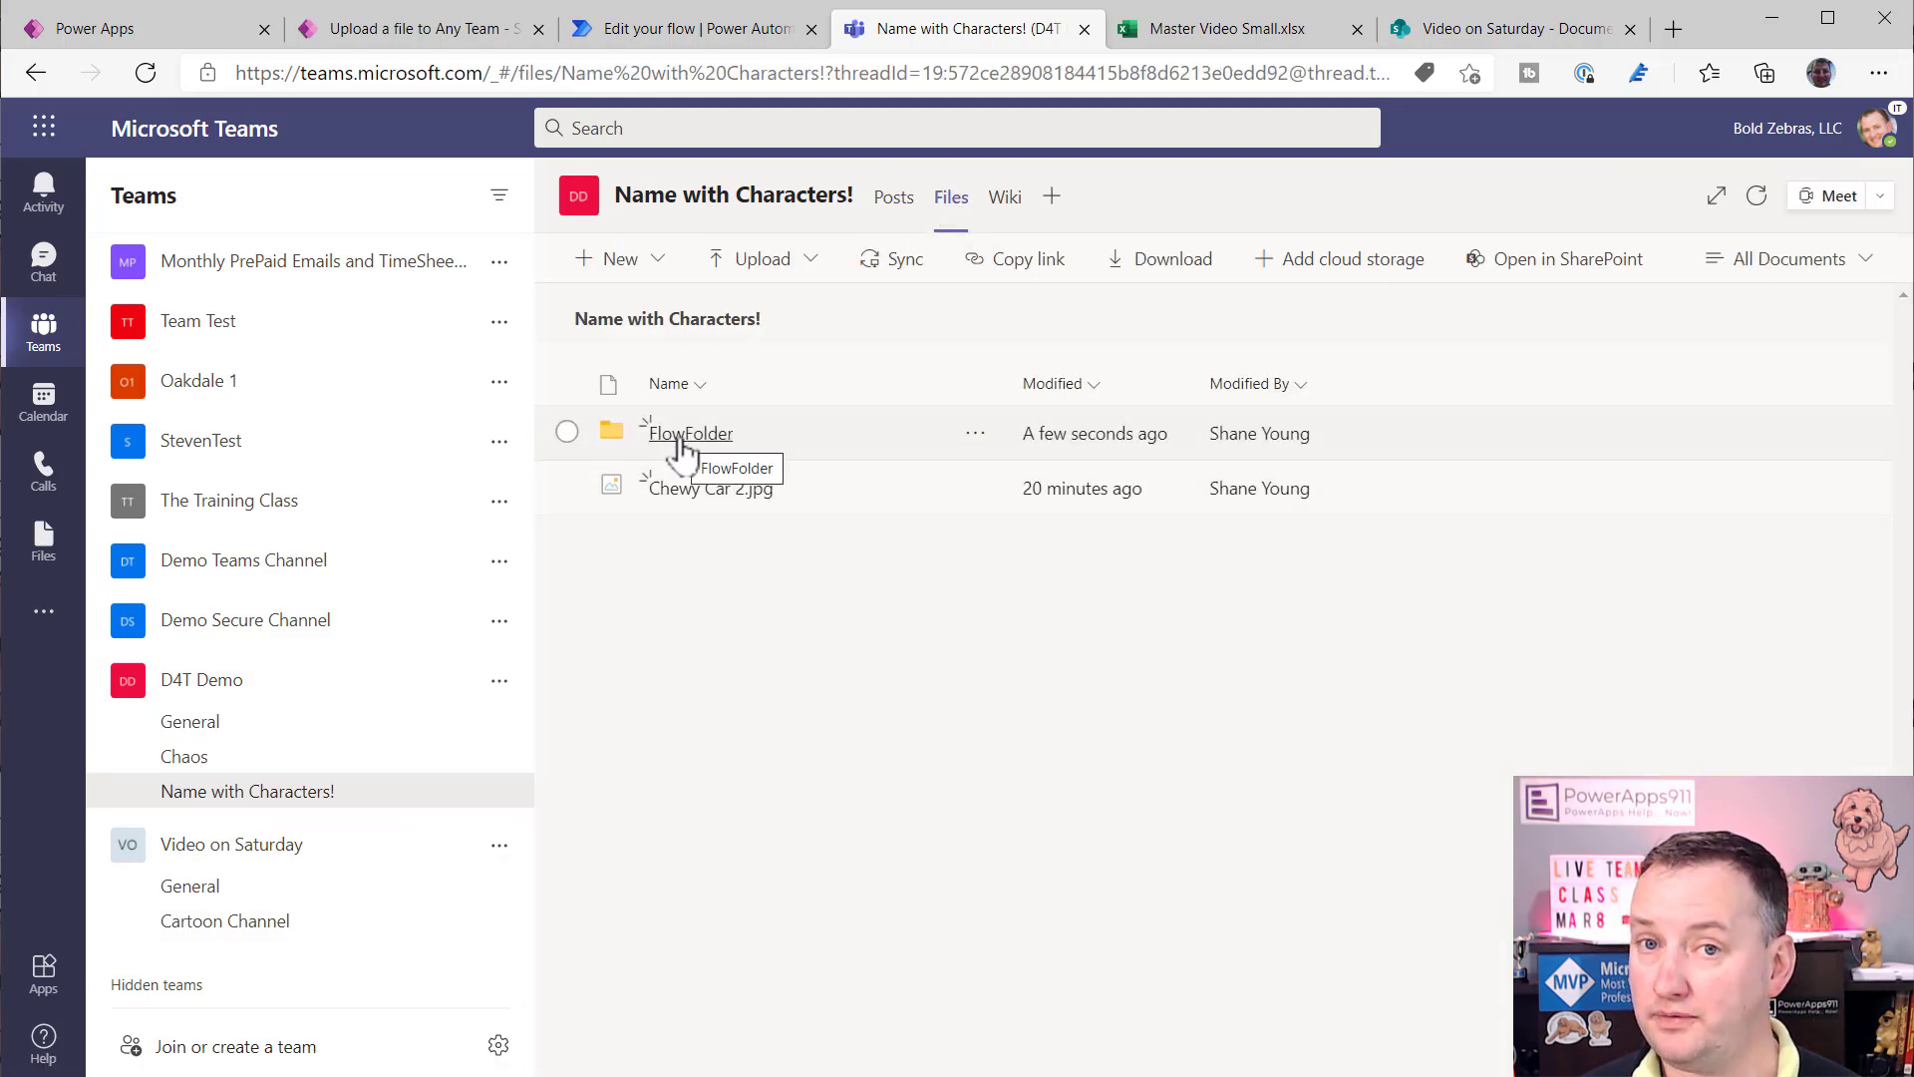
{"action": "left_click", "coordinate": [676, 436]}
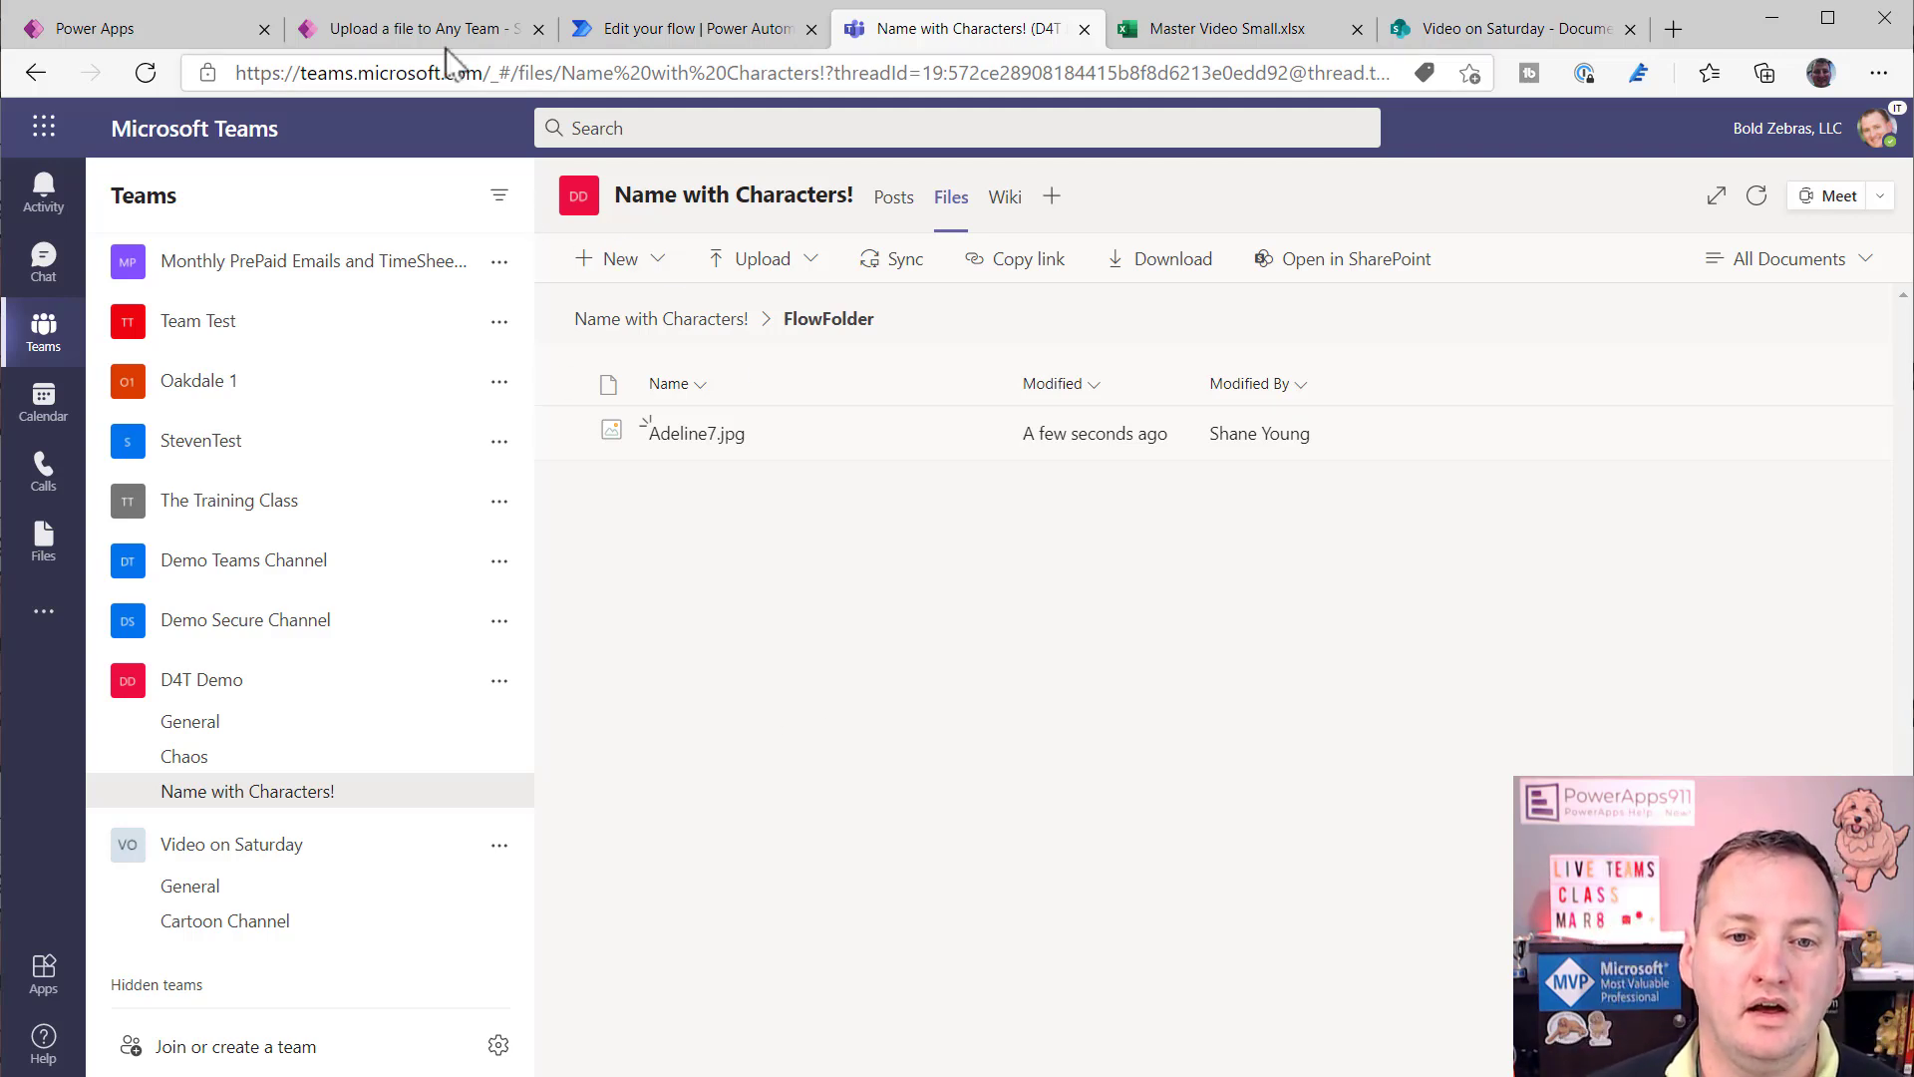
- Switch to Power Automate, open the Upload File to Teams flow for editing, and expand its Create file and Post a message (V3) actions
{"action": "left_click", "coordinate": [691, 35]}
{"action": "left_click", "coordinate": [297, 188]}
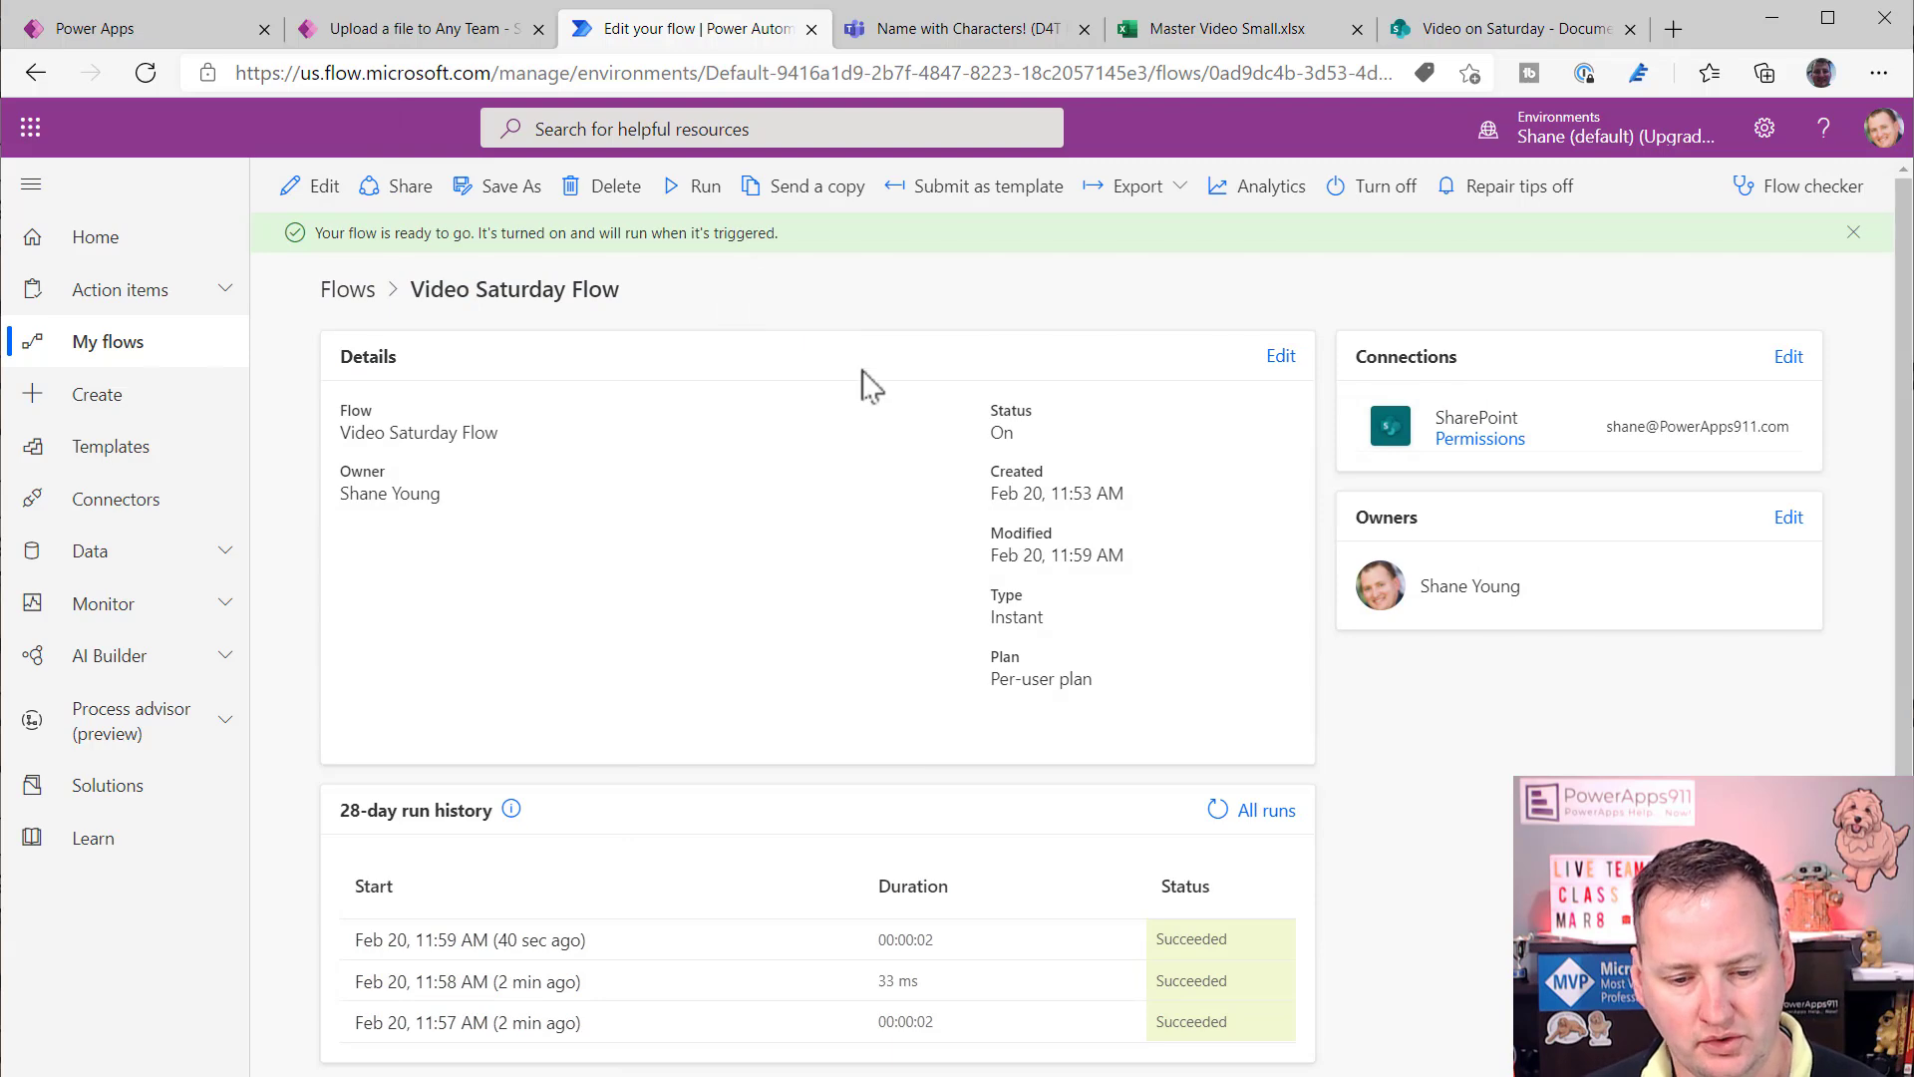
{"action": "left_click", "coordinate": [348, 290]}
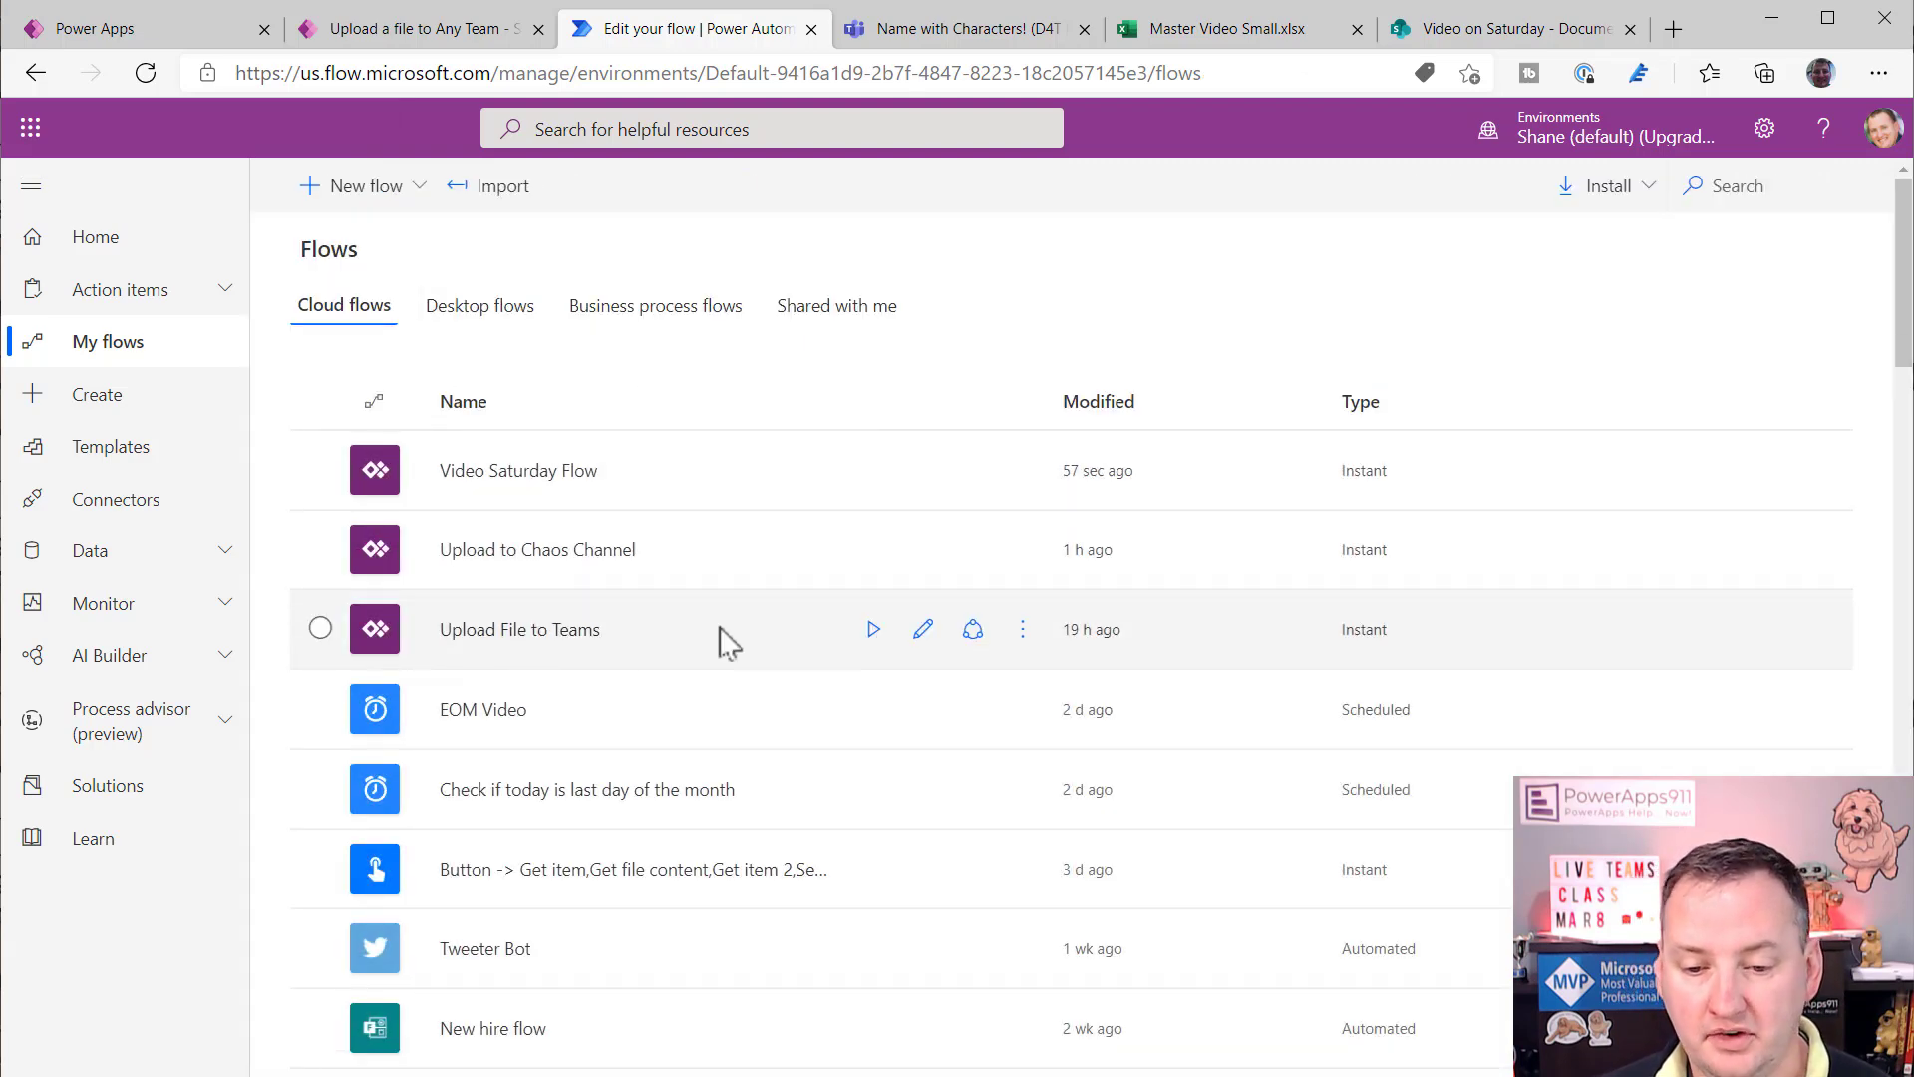
{"action": "left_click", "coordinate": [925, 628]}
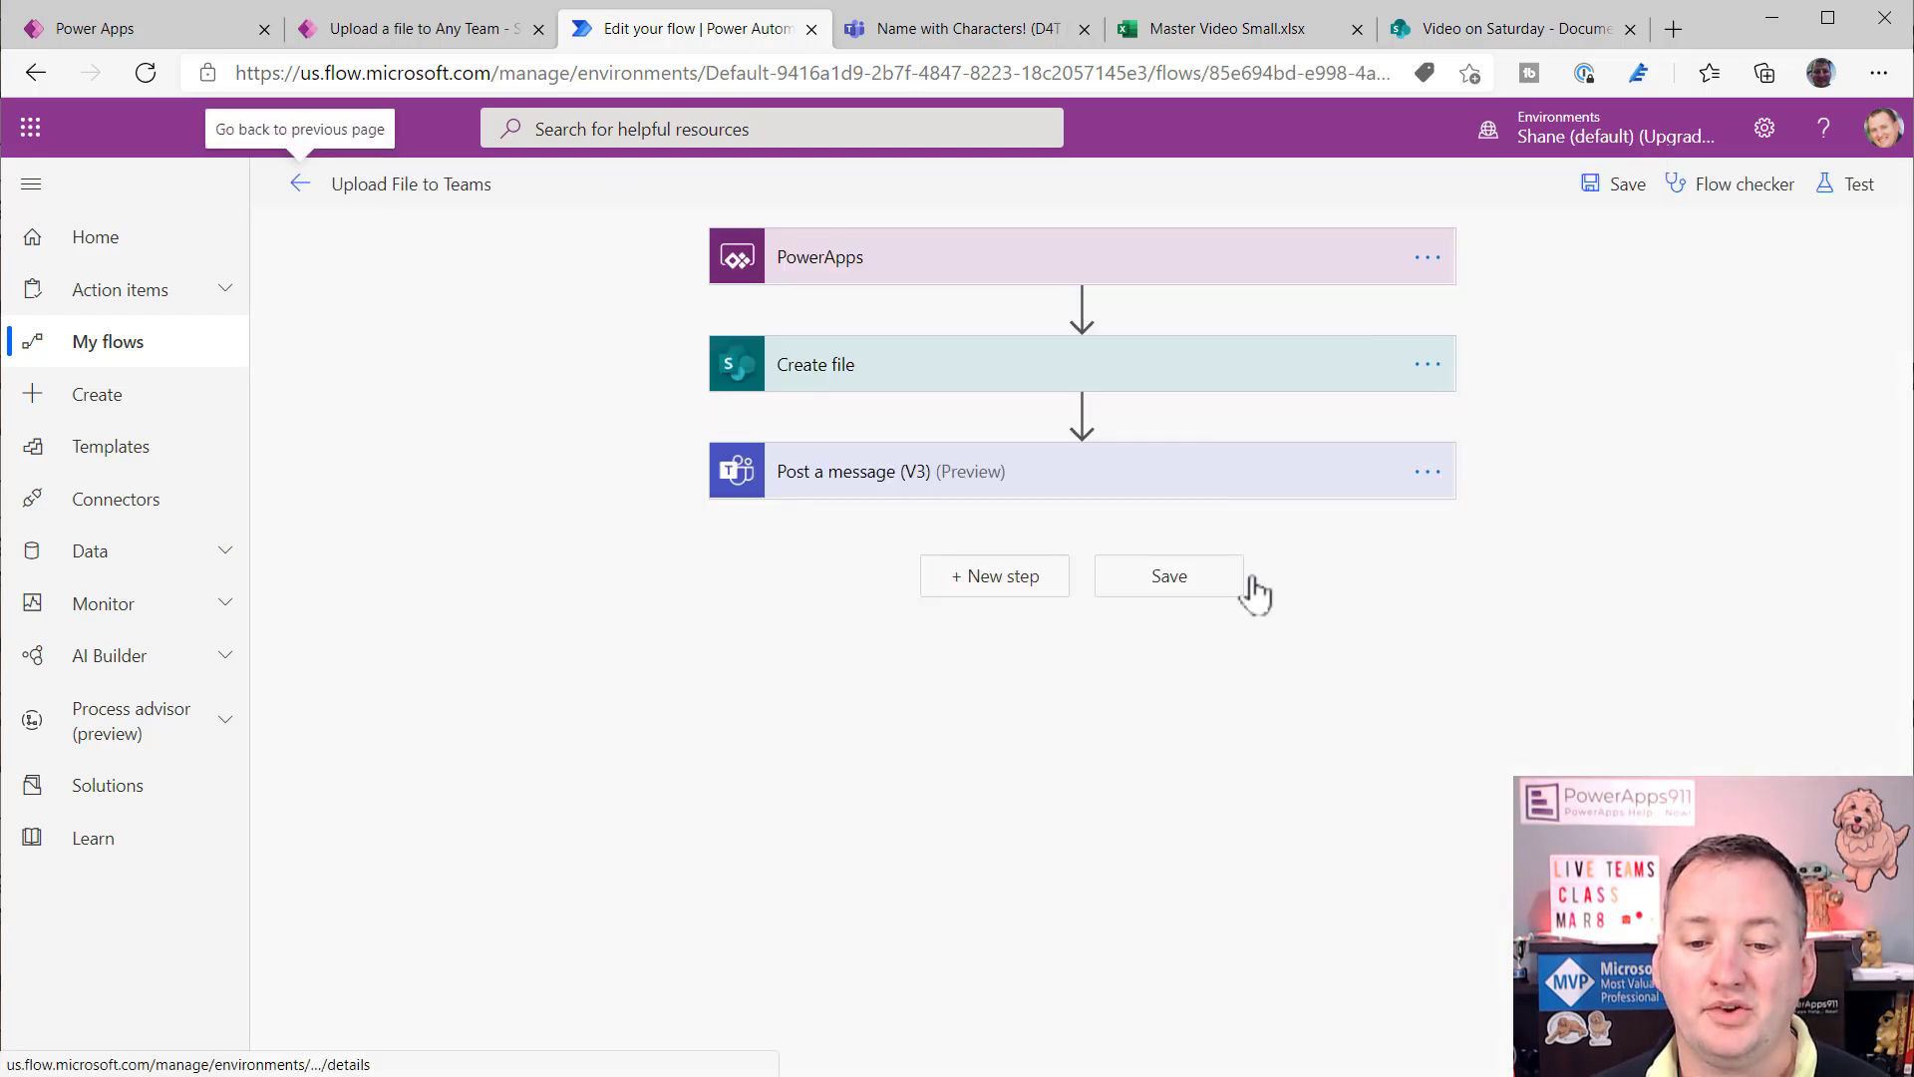
{"action": "left_click", "coordinate": [987, 387]}
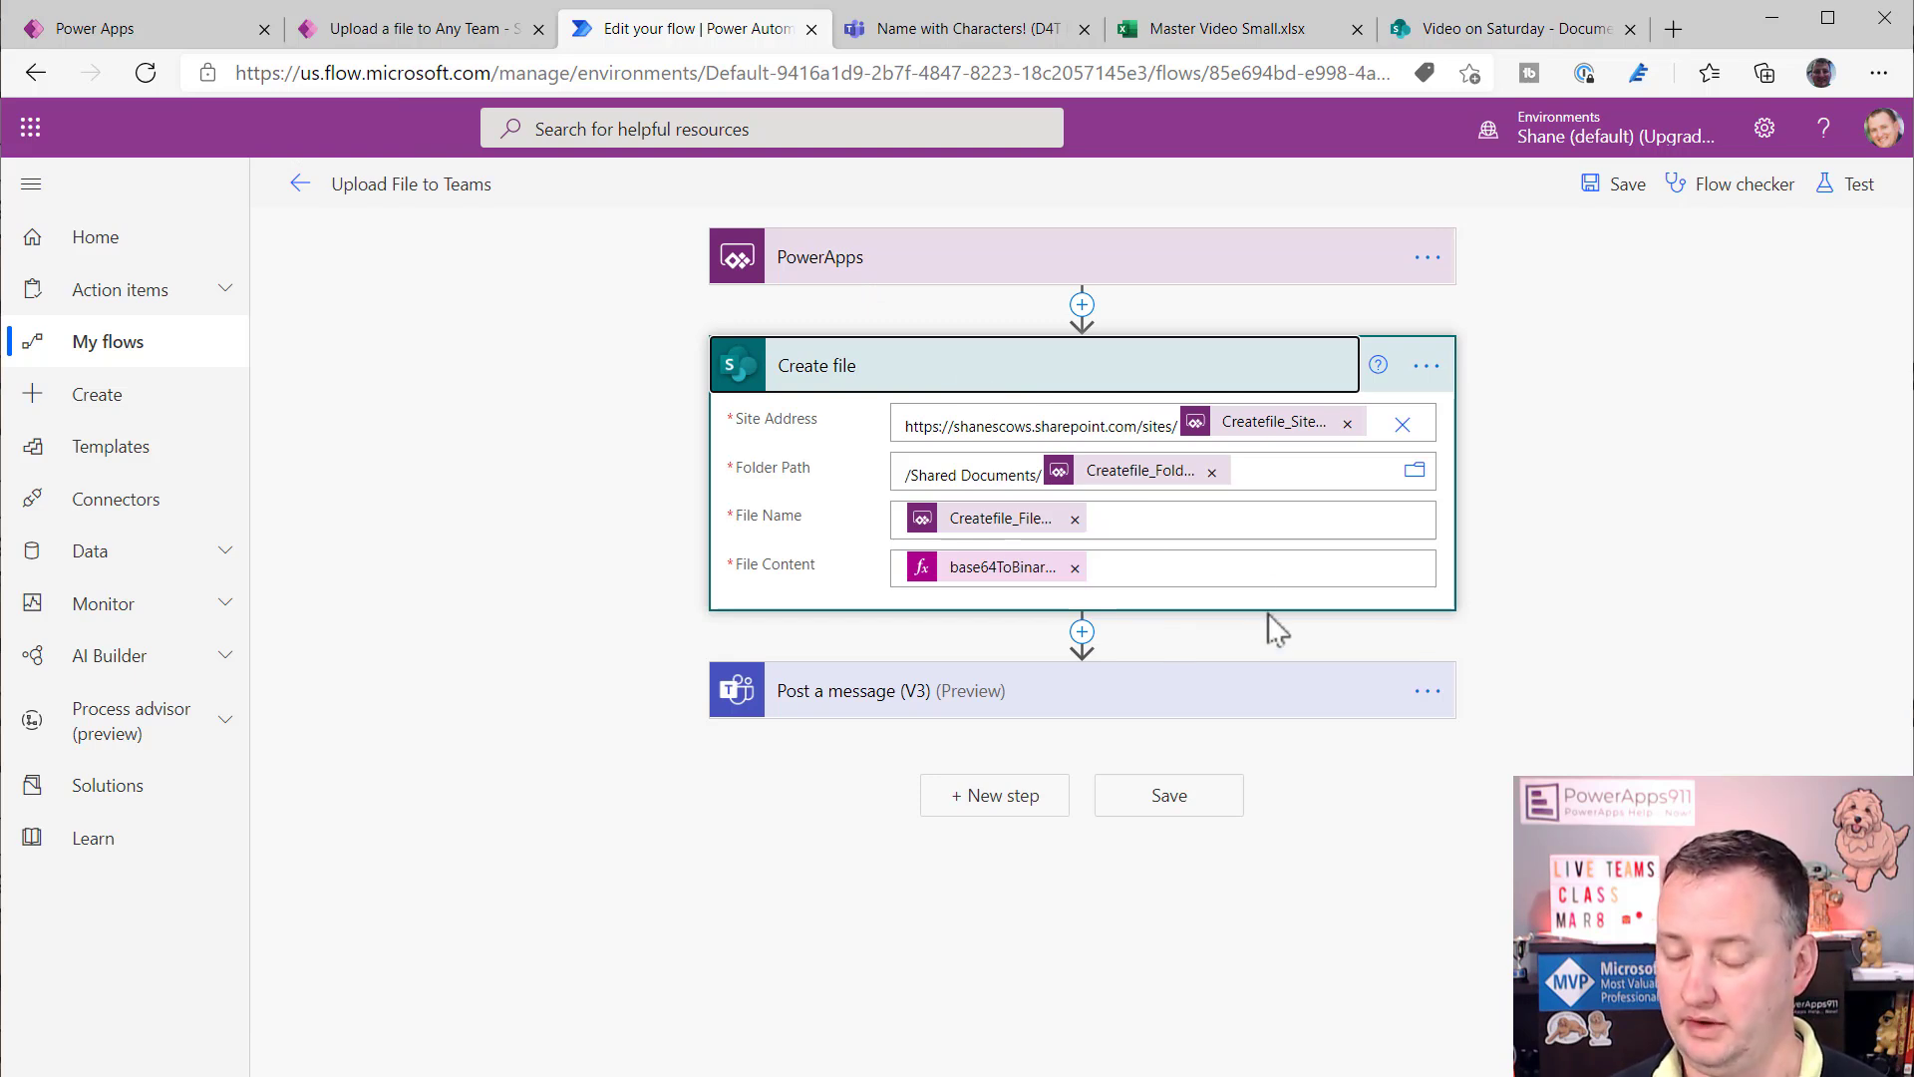
{"action": "left_click", "coordinate": [1146, 703]}
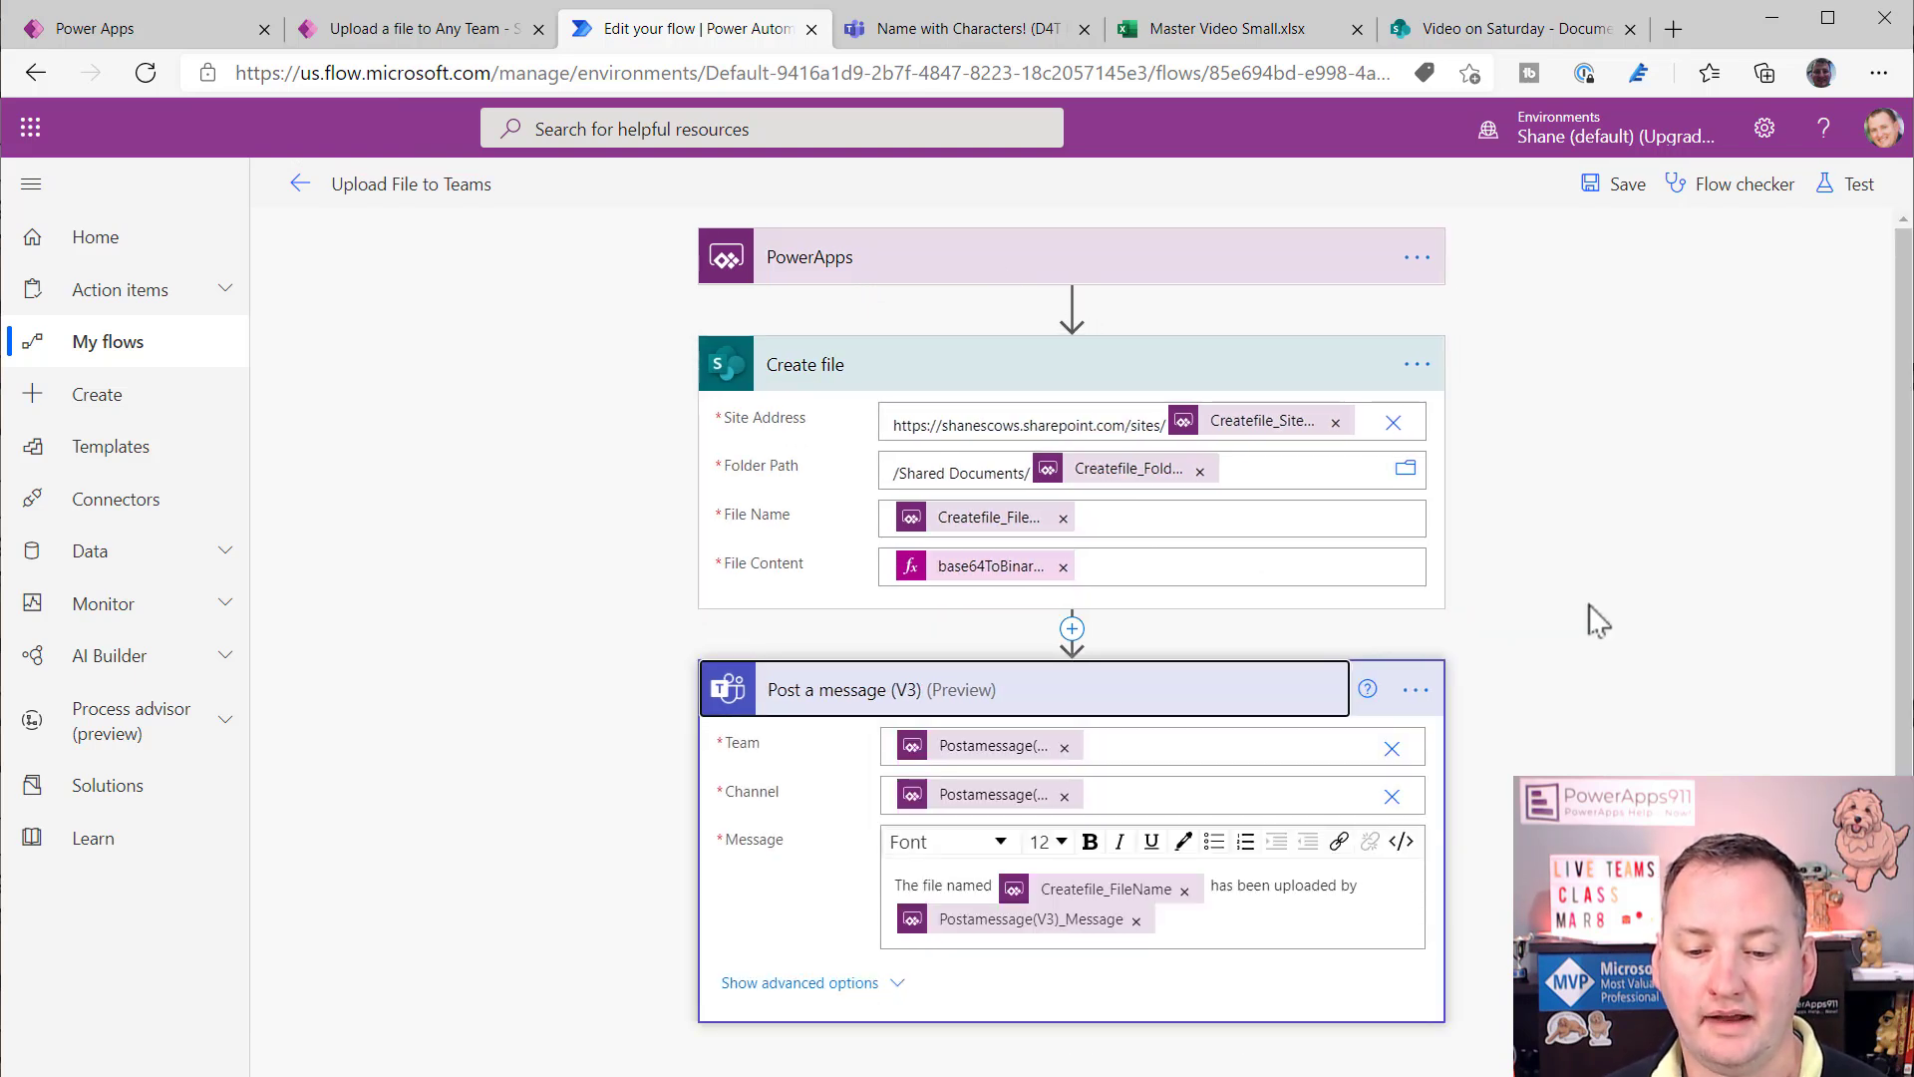
{"action": "scroll", "coordinate": [1595, 618], "scroll_direction": "down", "scroll_amount": 1}
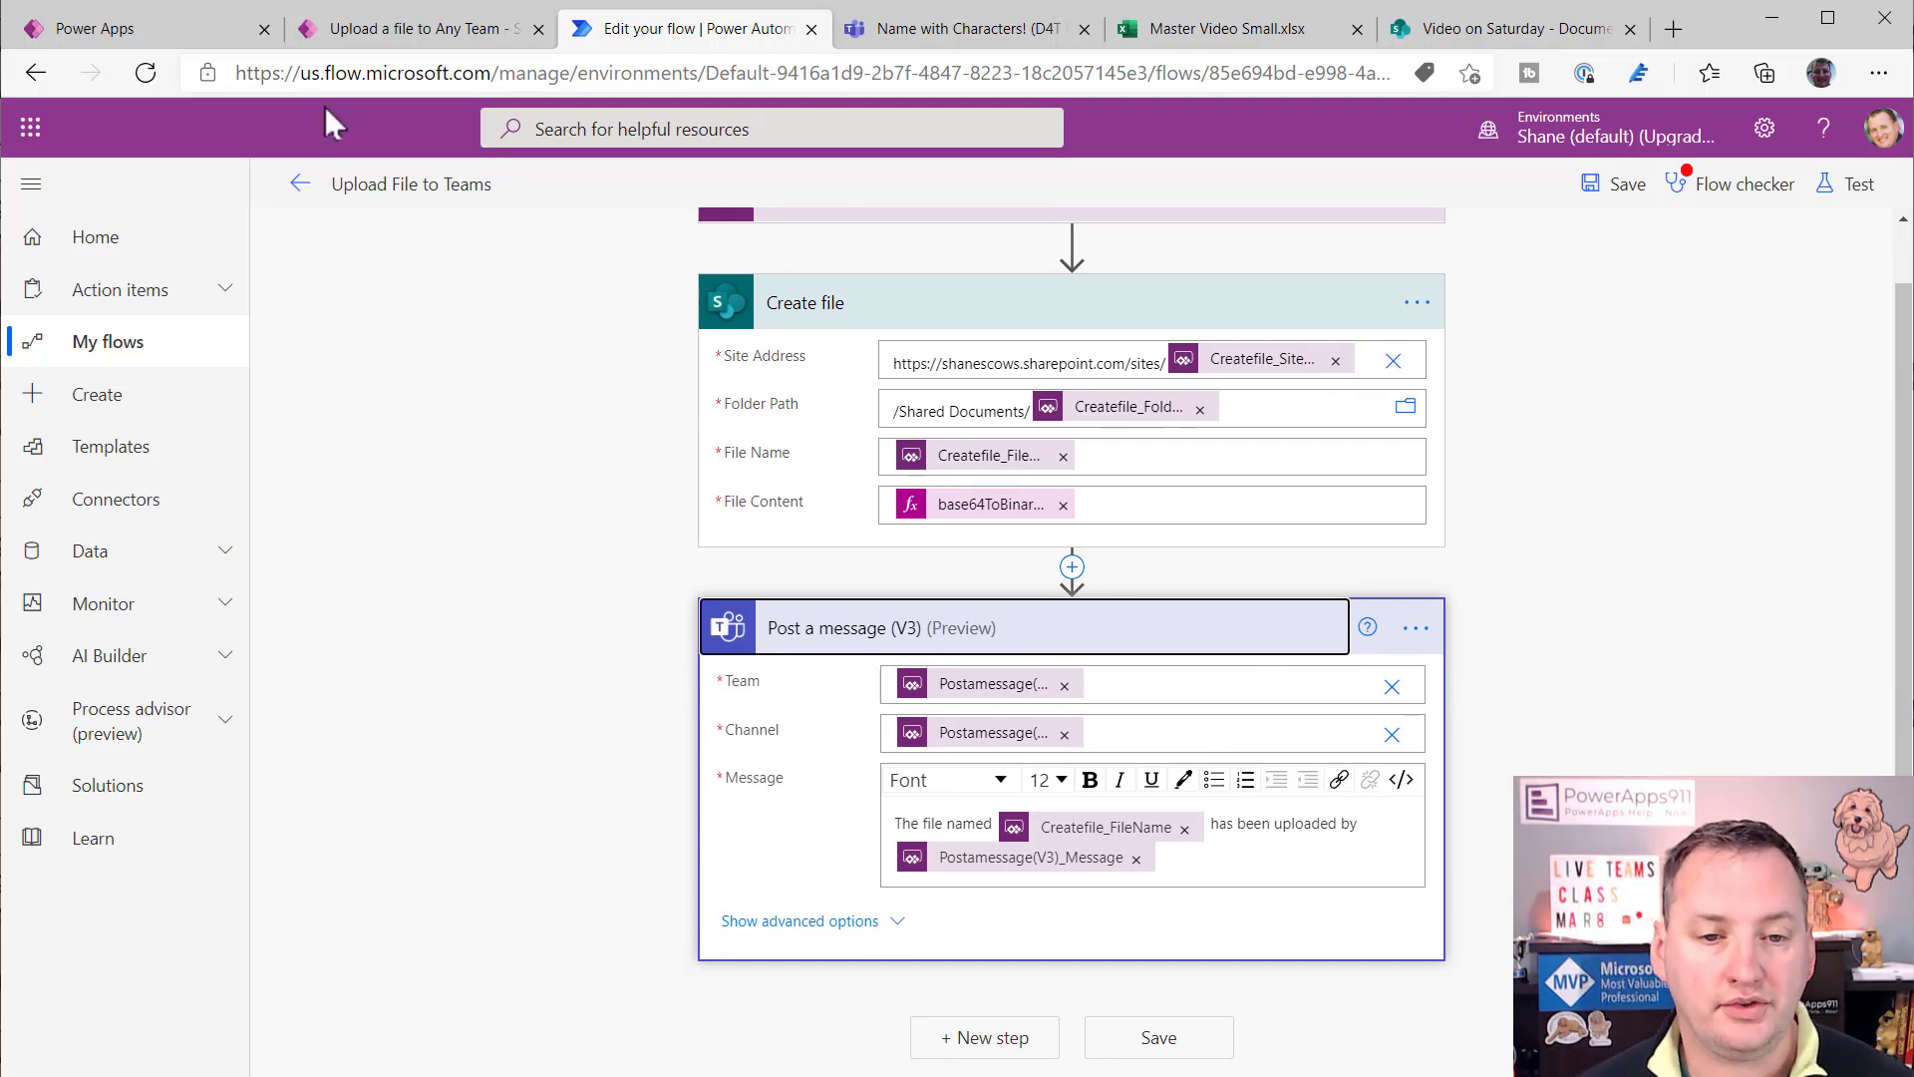
- Return to Power Apps, close the preview, and show the full OnAddFile formula of the original attachment control under the channel dropdown
{"action": "left_click", "coordinate": [389, 30]}
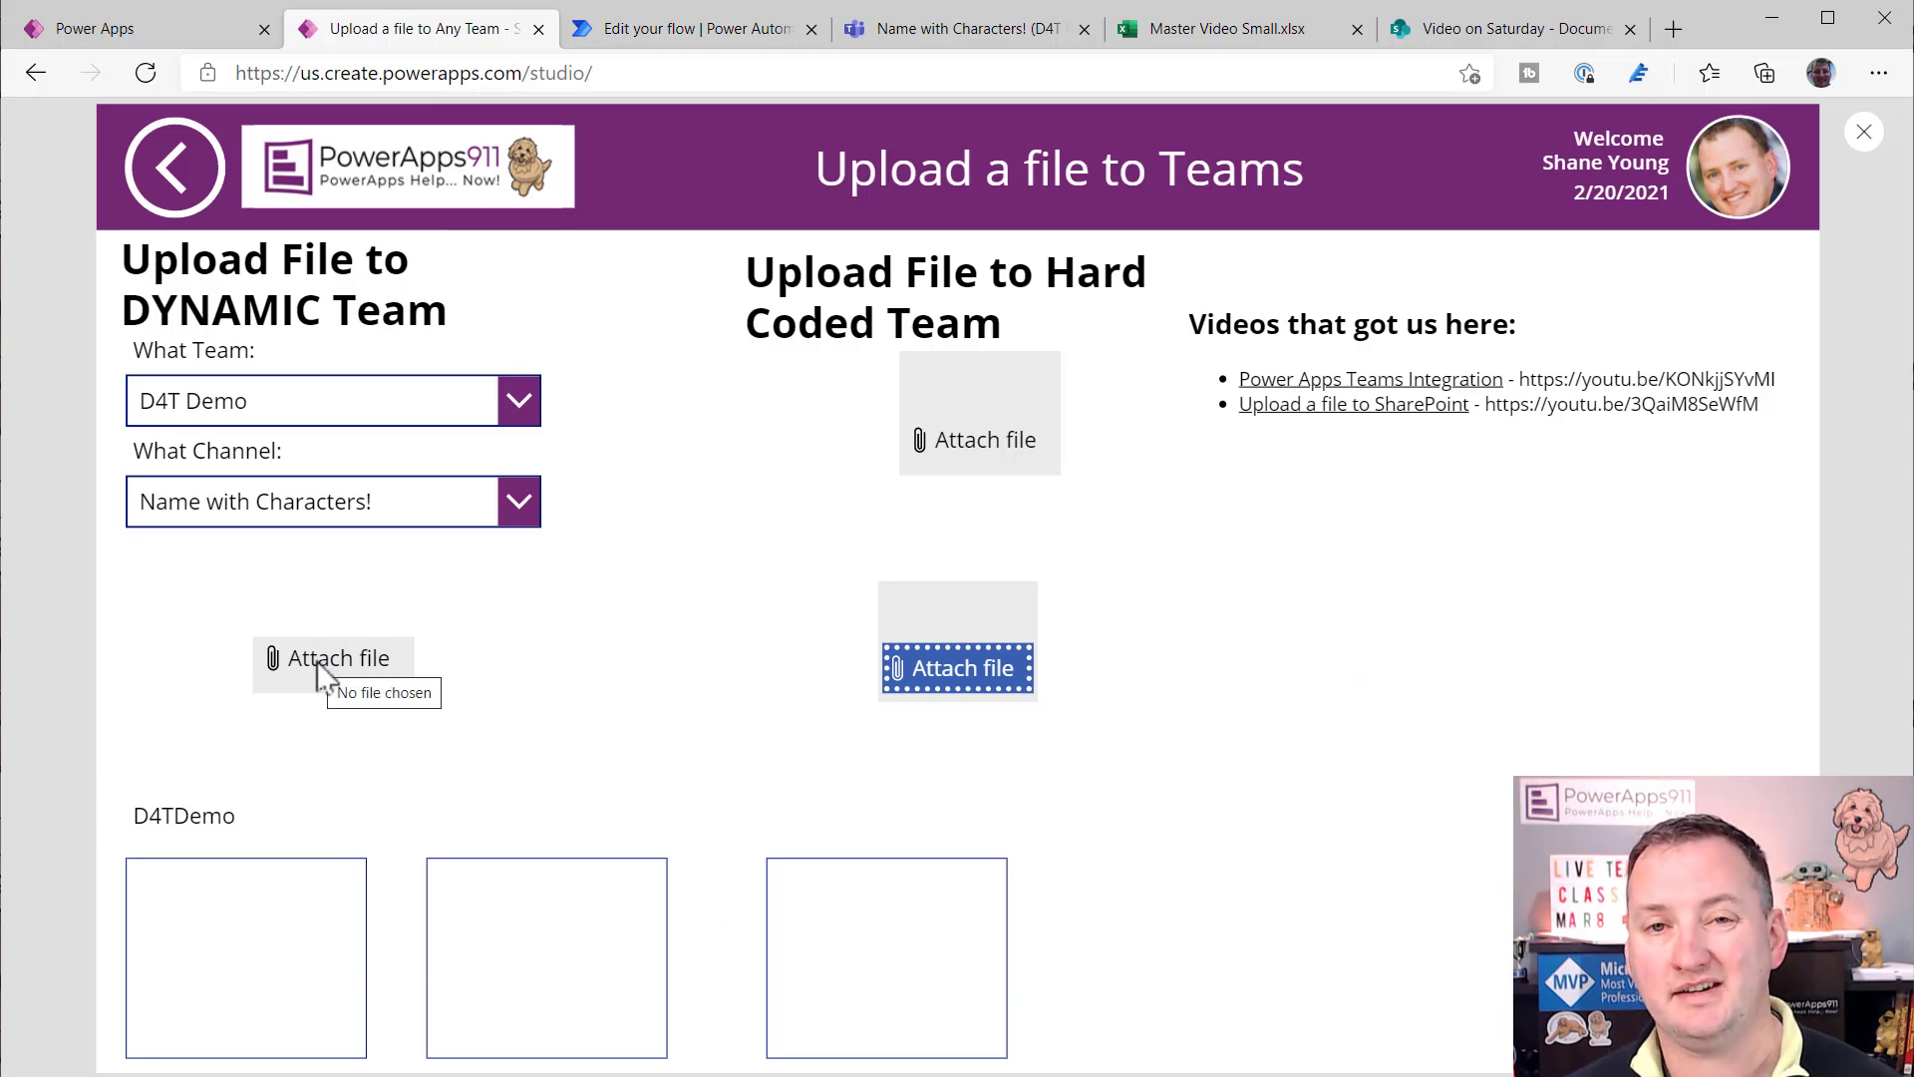
{"action": "left_click", "coordinate": [1865, 135]}
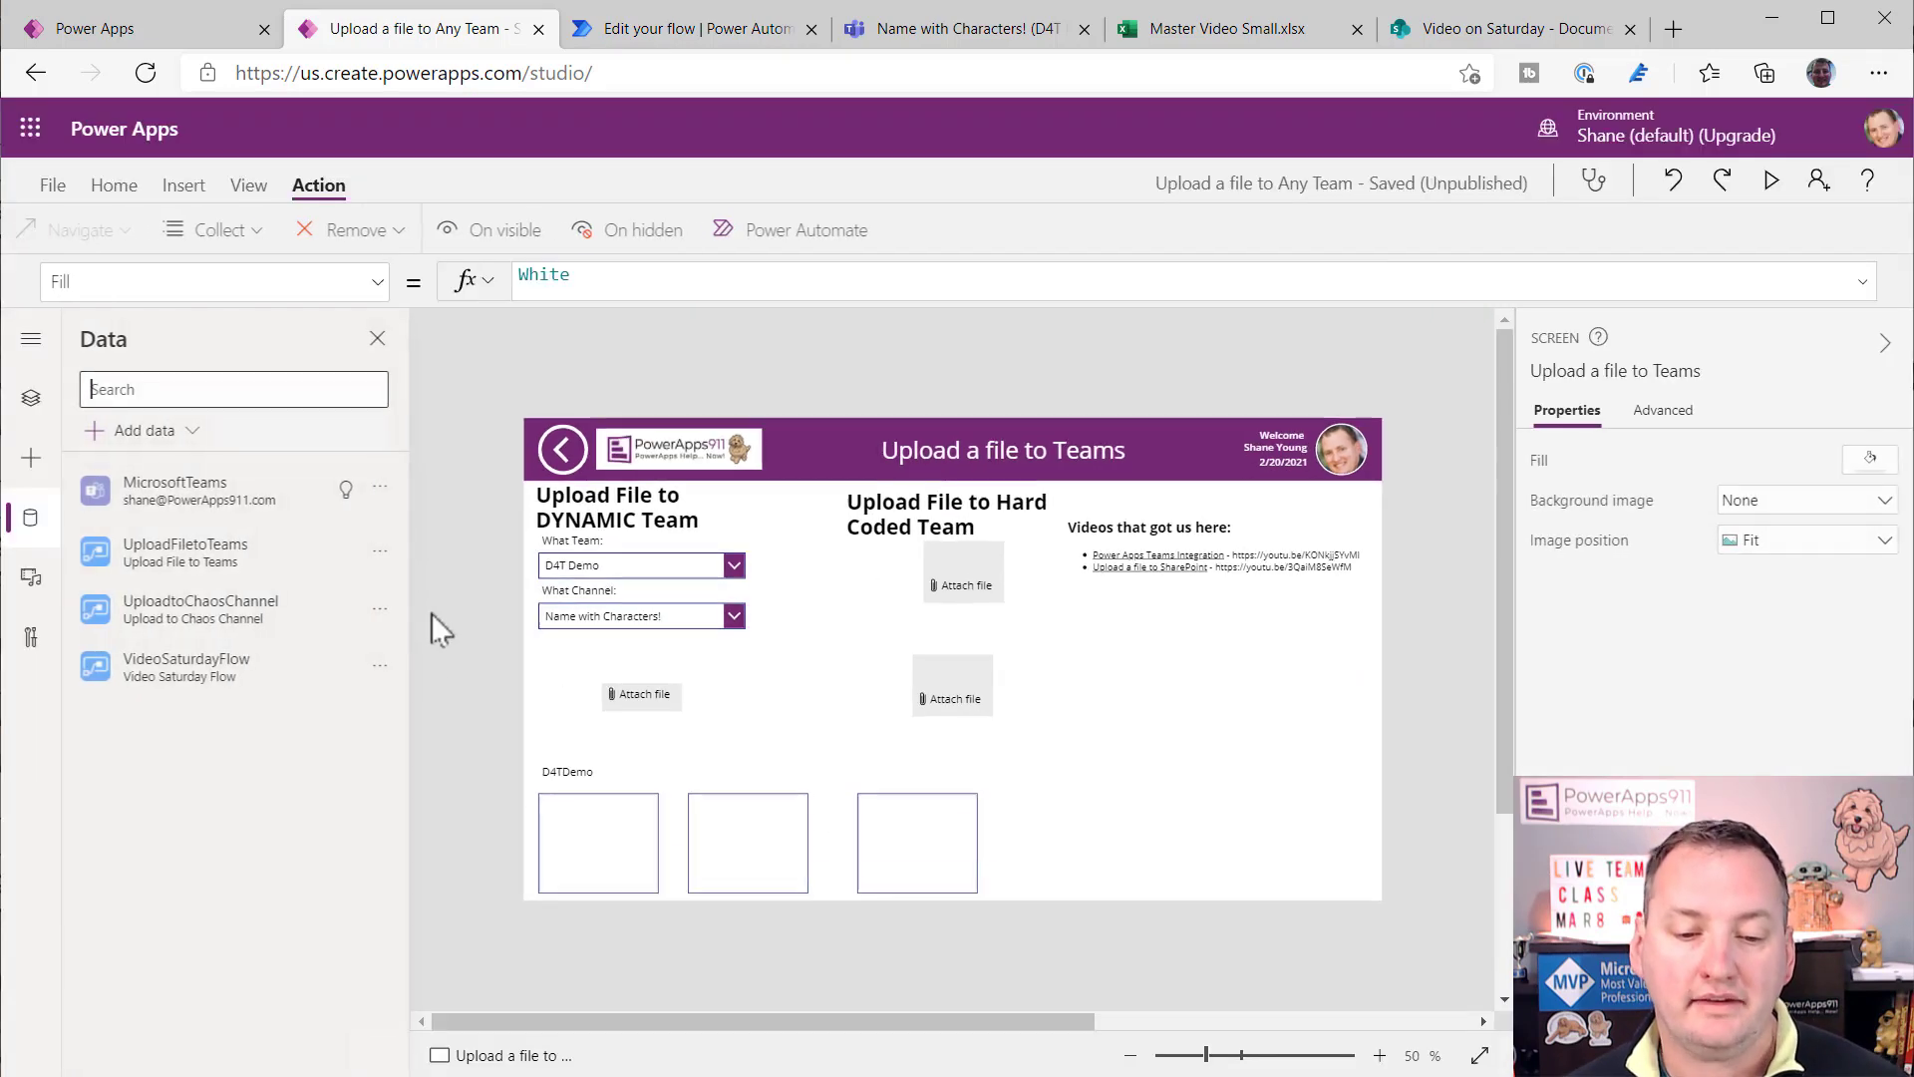
{"action": "left_click", "coordinate": [654, 703]}
{"action": "left_click", "coordinate": [373, 283]}
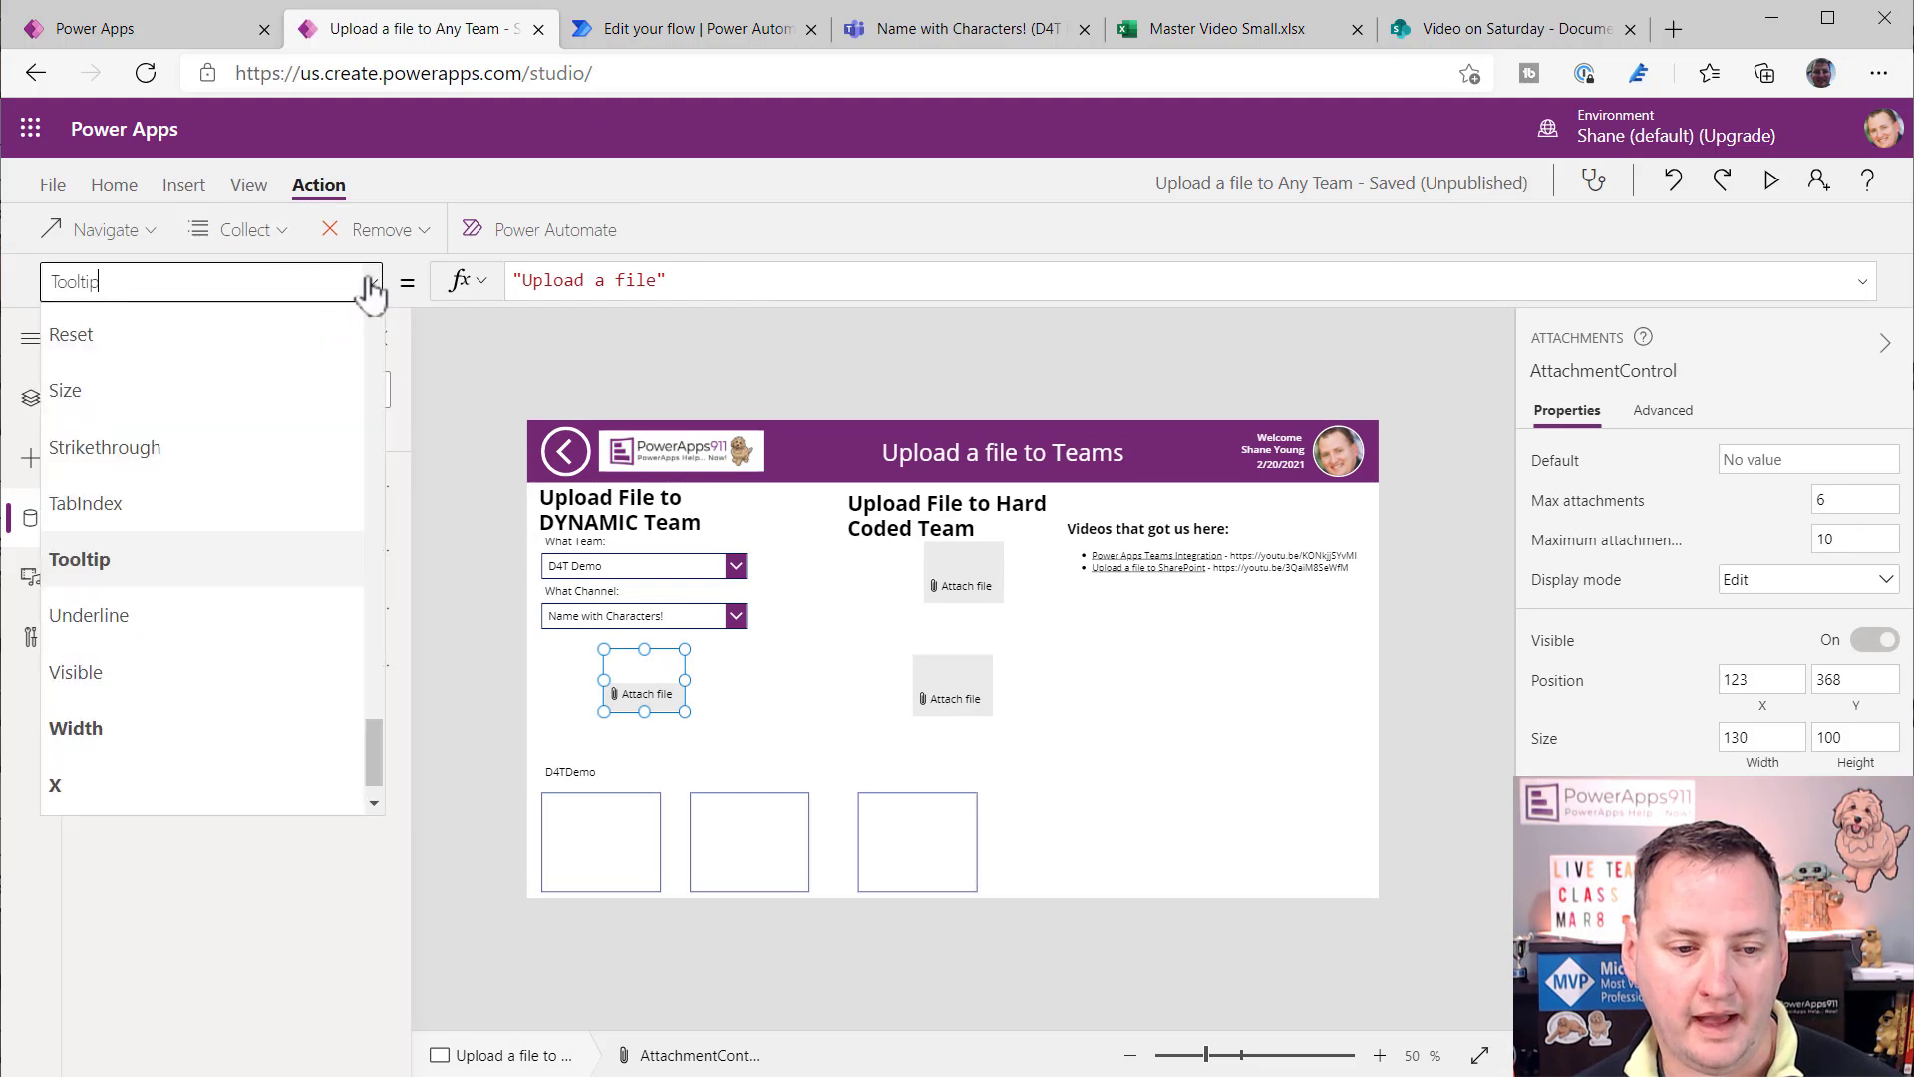
{"action": "scroll", "coordinate": [179, 449], "scroll_direction": "up", "scroll_amount": 8}
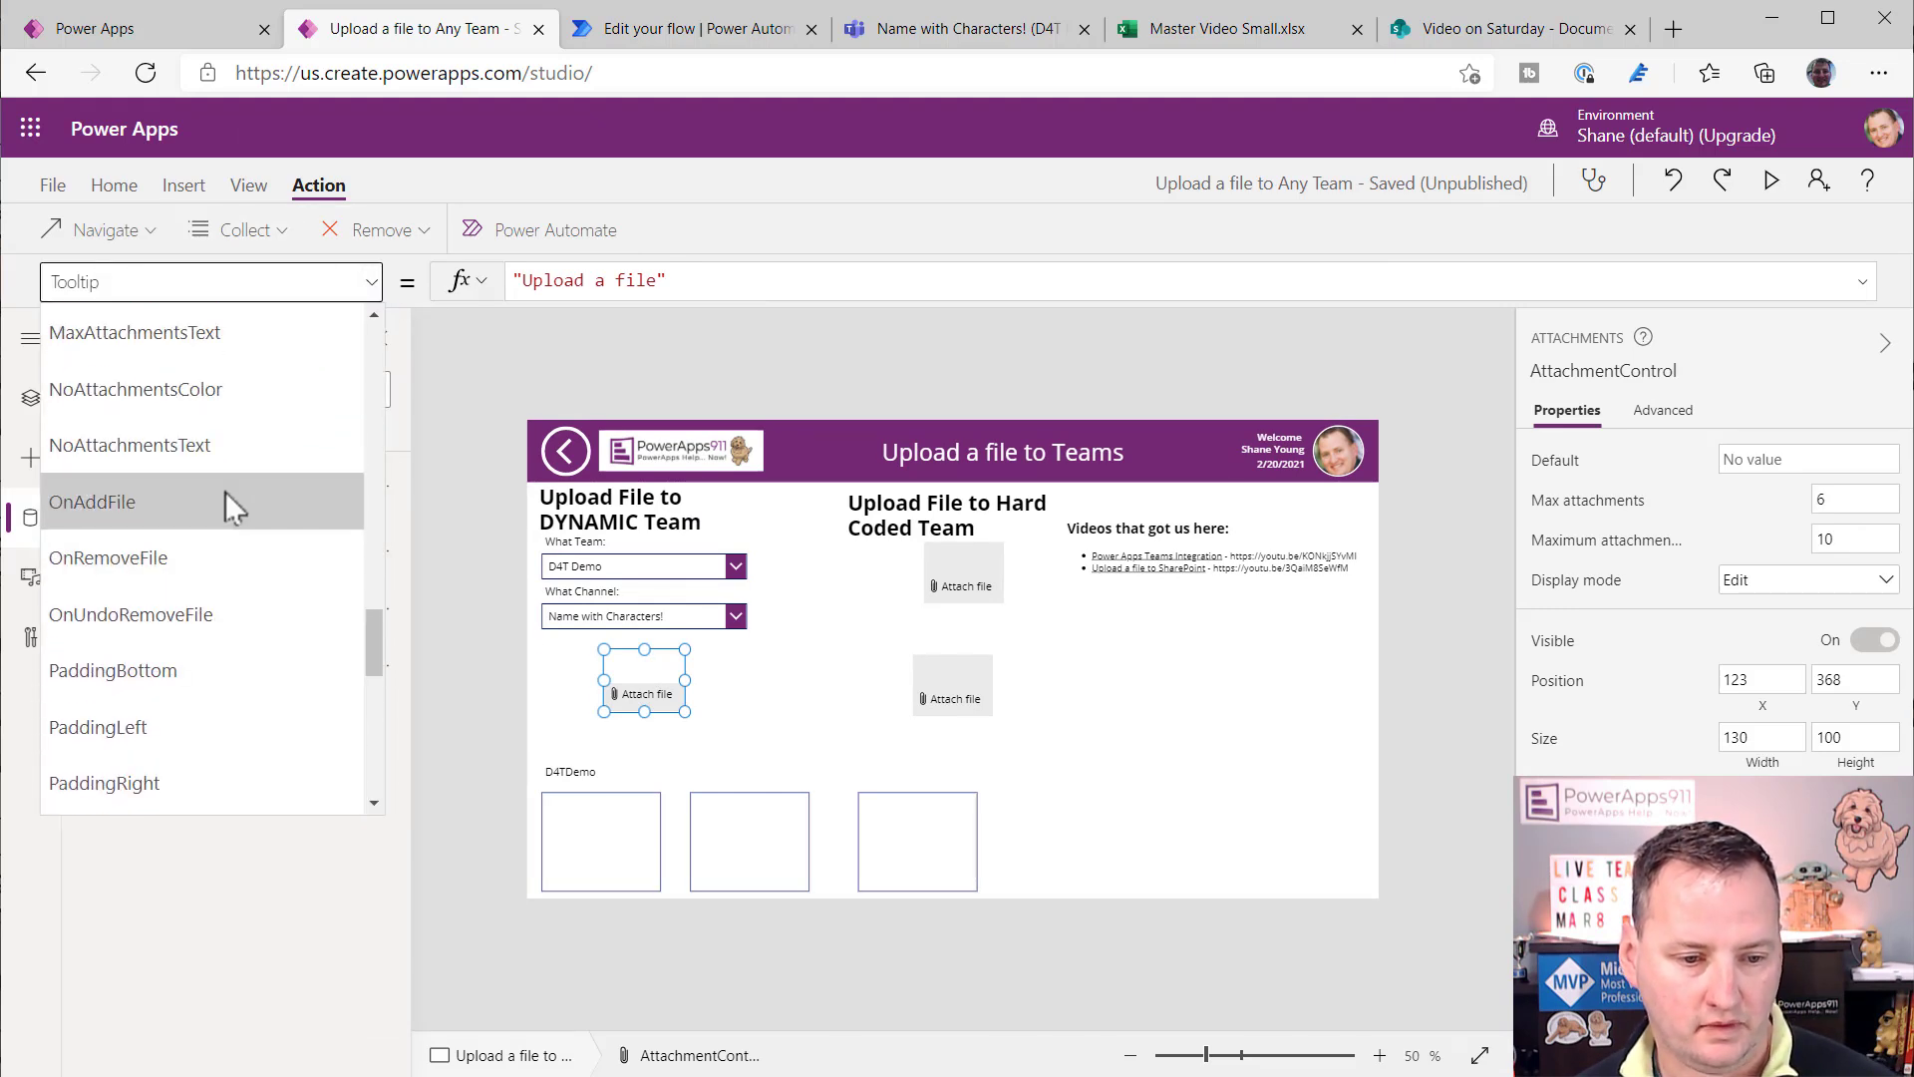
{"action": "left_click", "coordinate": [224, 501]}
{"action": "left_click_drag", "start_coordinate": [680, 303], "coordinate": [683, 700]}
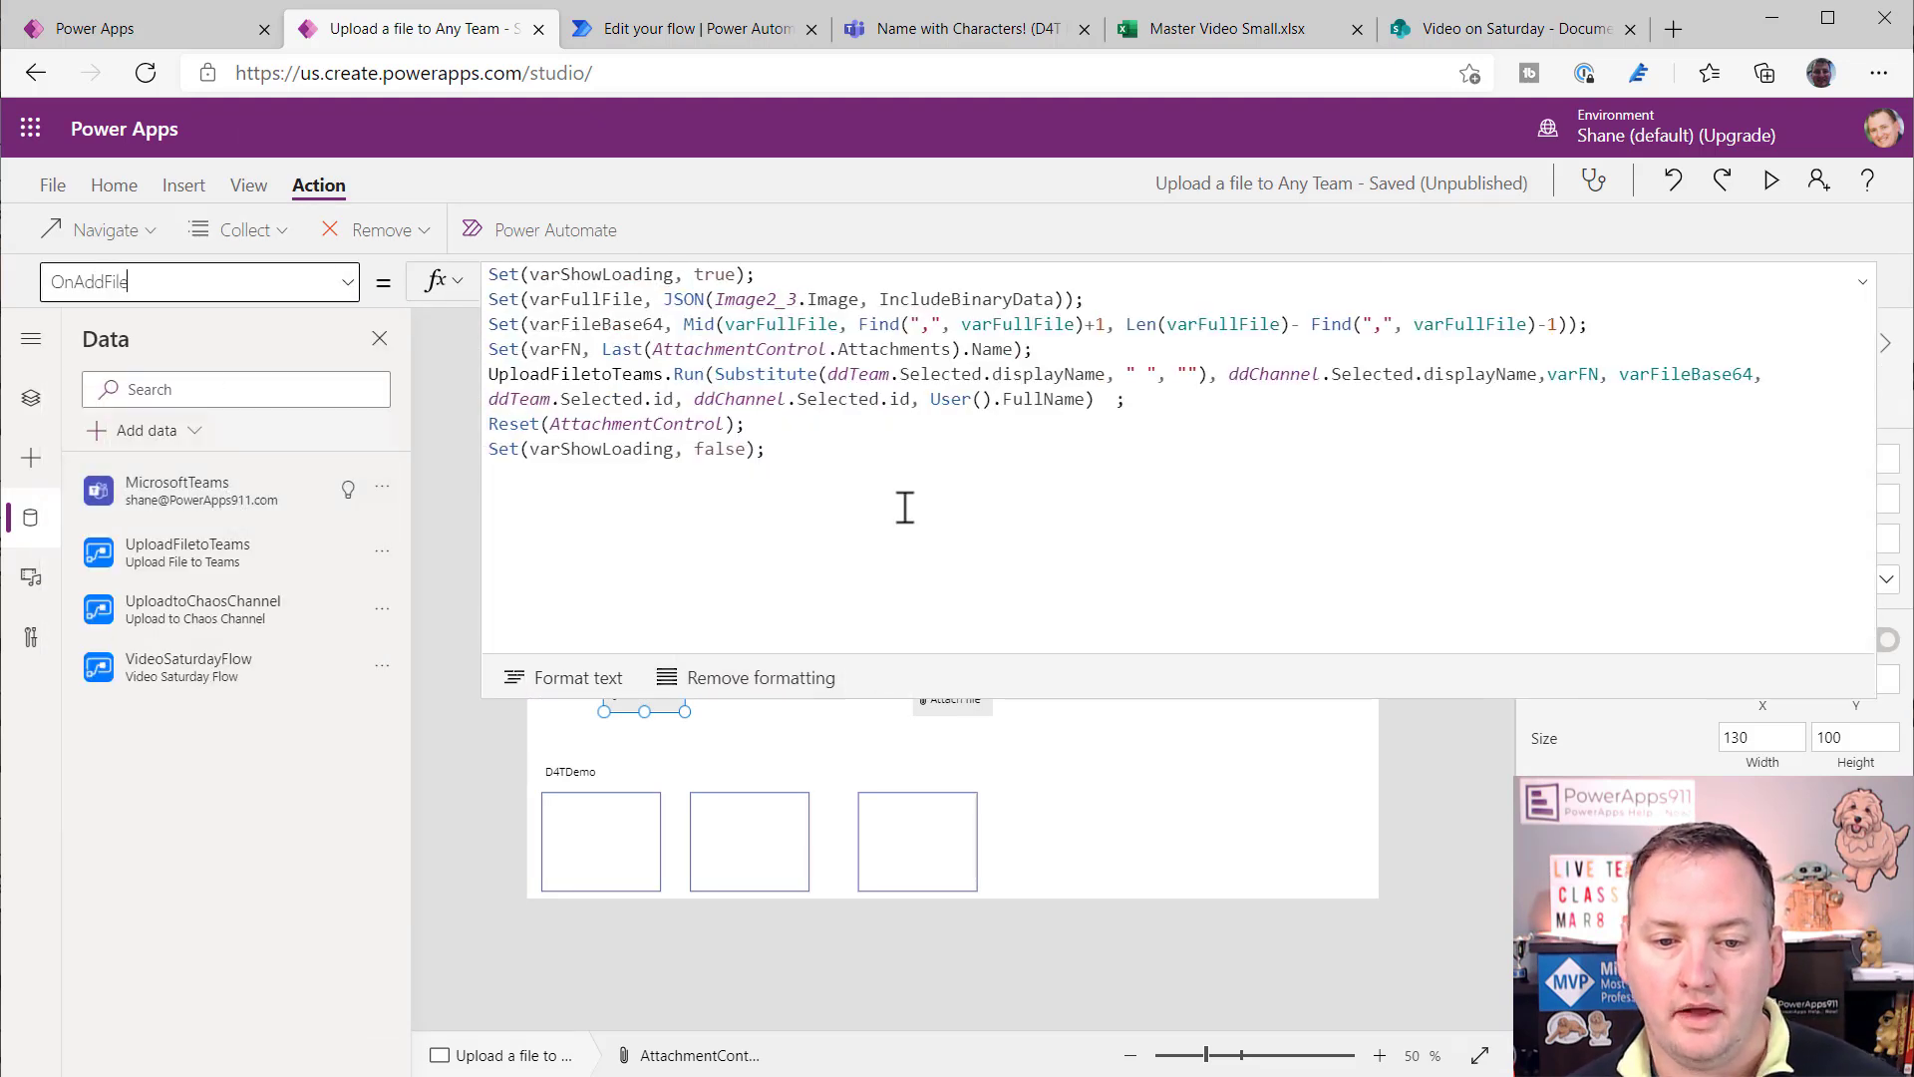
{"action": "left_click", "coordinate": [901, 491]}
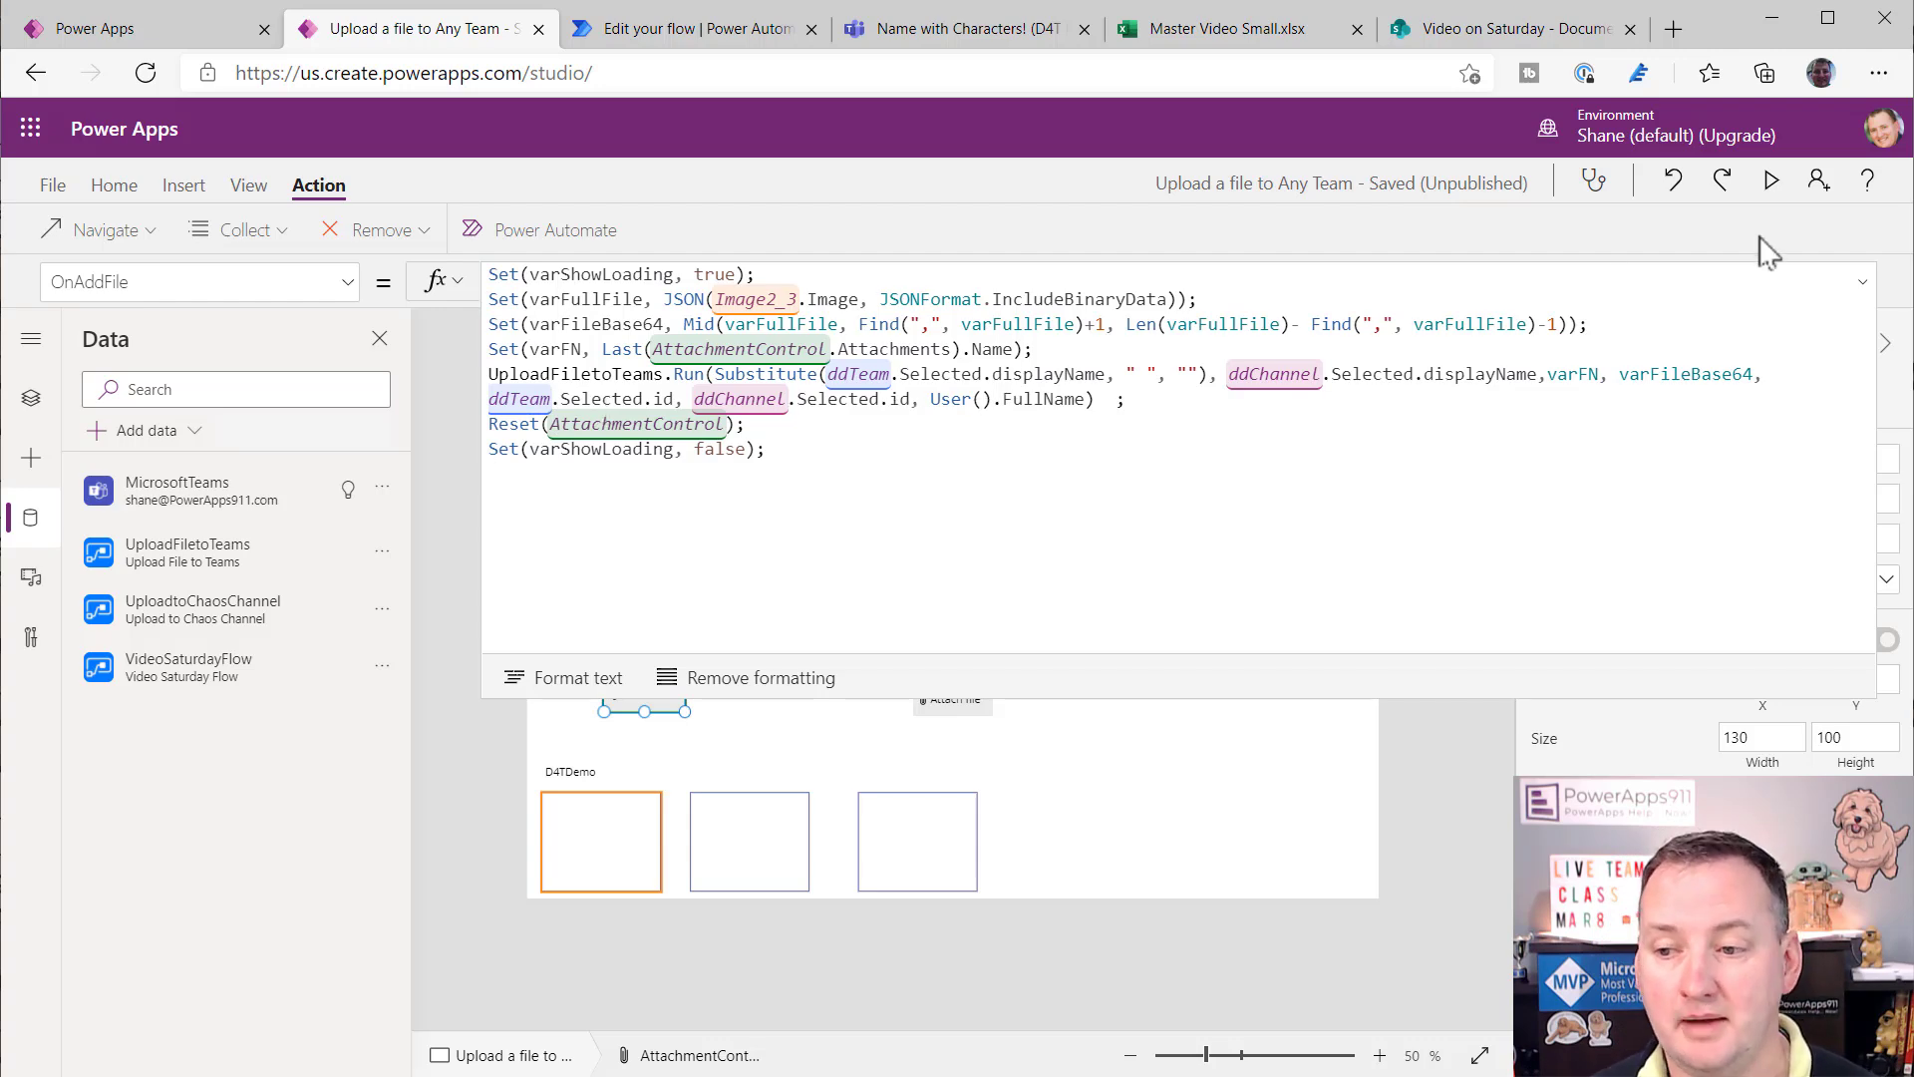
- Preview the app, set the D4T Demo channel to General, and attach the Chewy Headshot picture through the original Attach file control
{"action": "left_click", "coordinate": [1770, 181]}
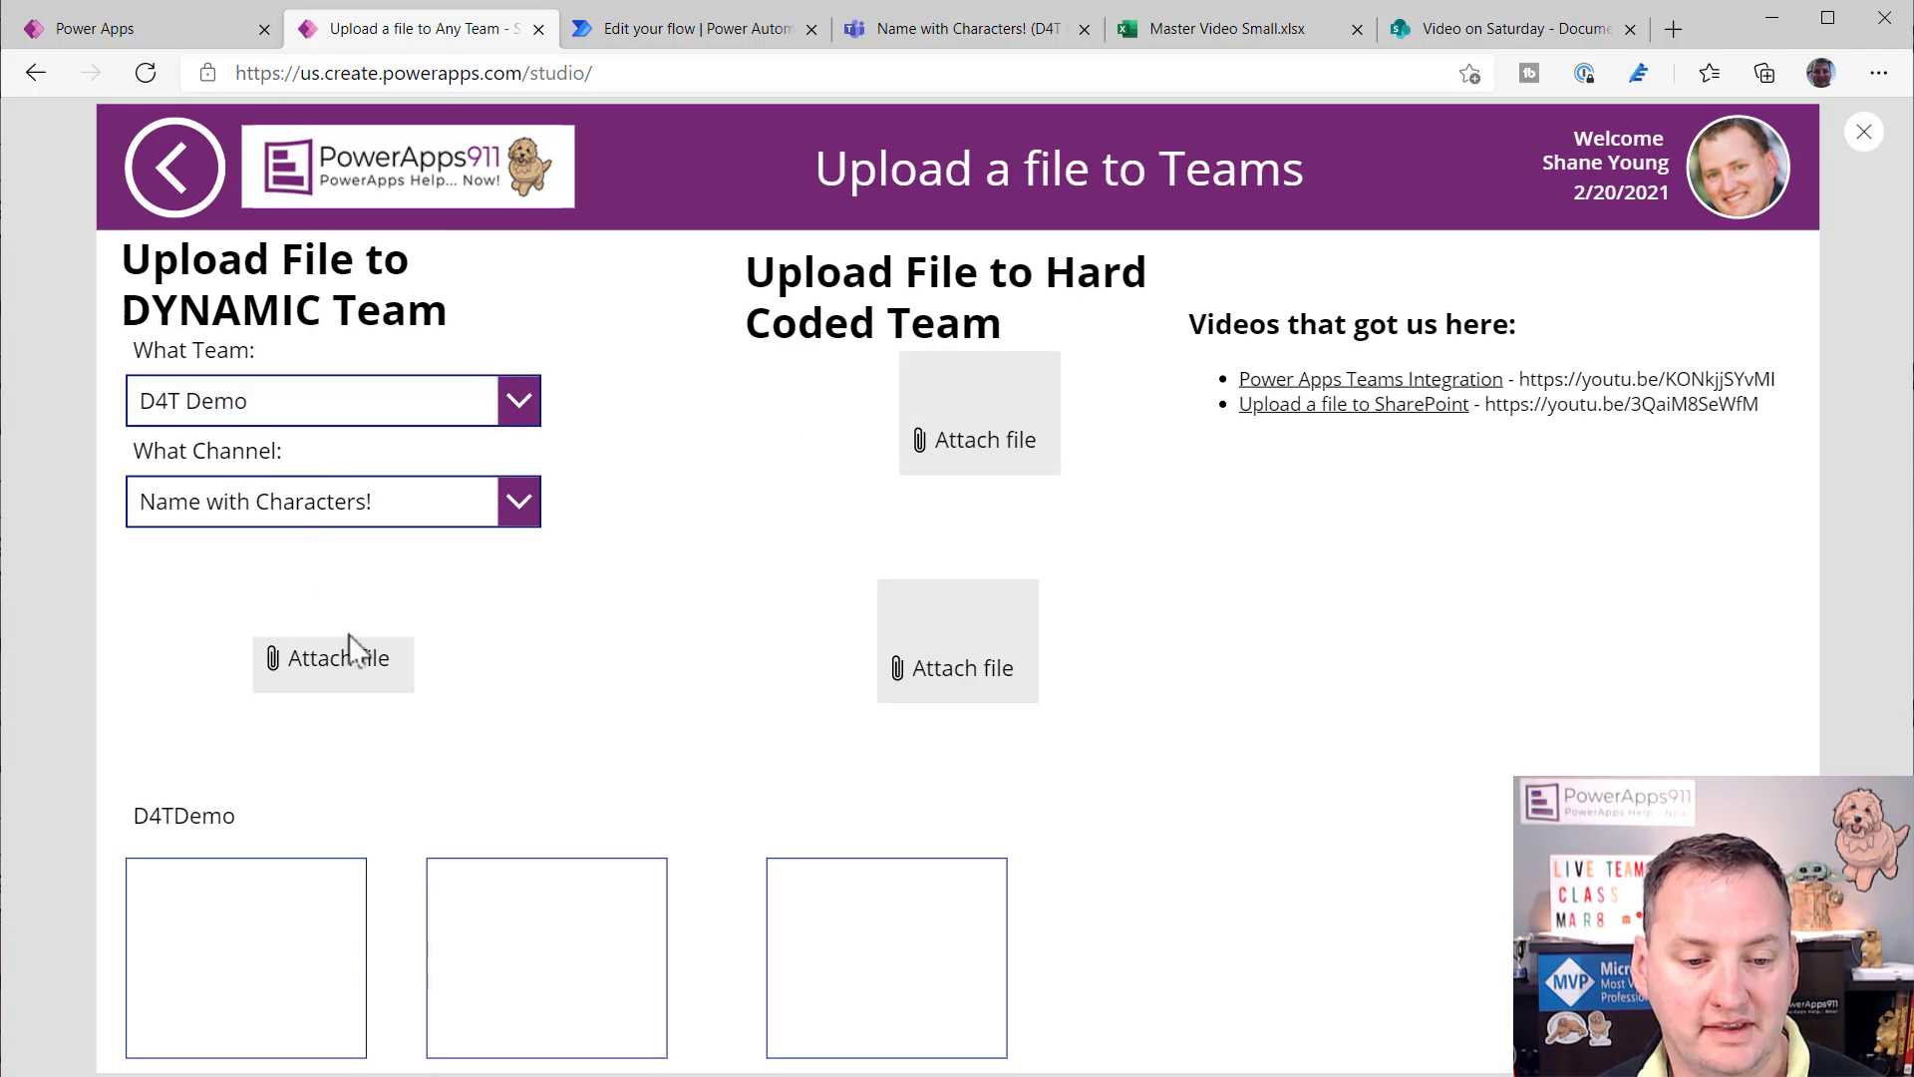
{"action": "left_click", "coordinate": [332, 517]}
{"action": "left_click", "coordinate": [252, 572]}
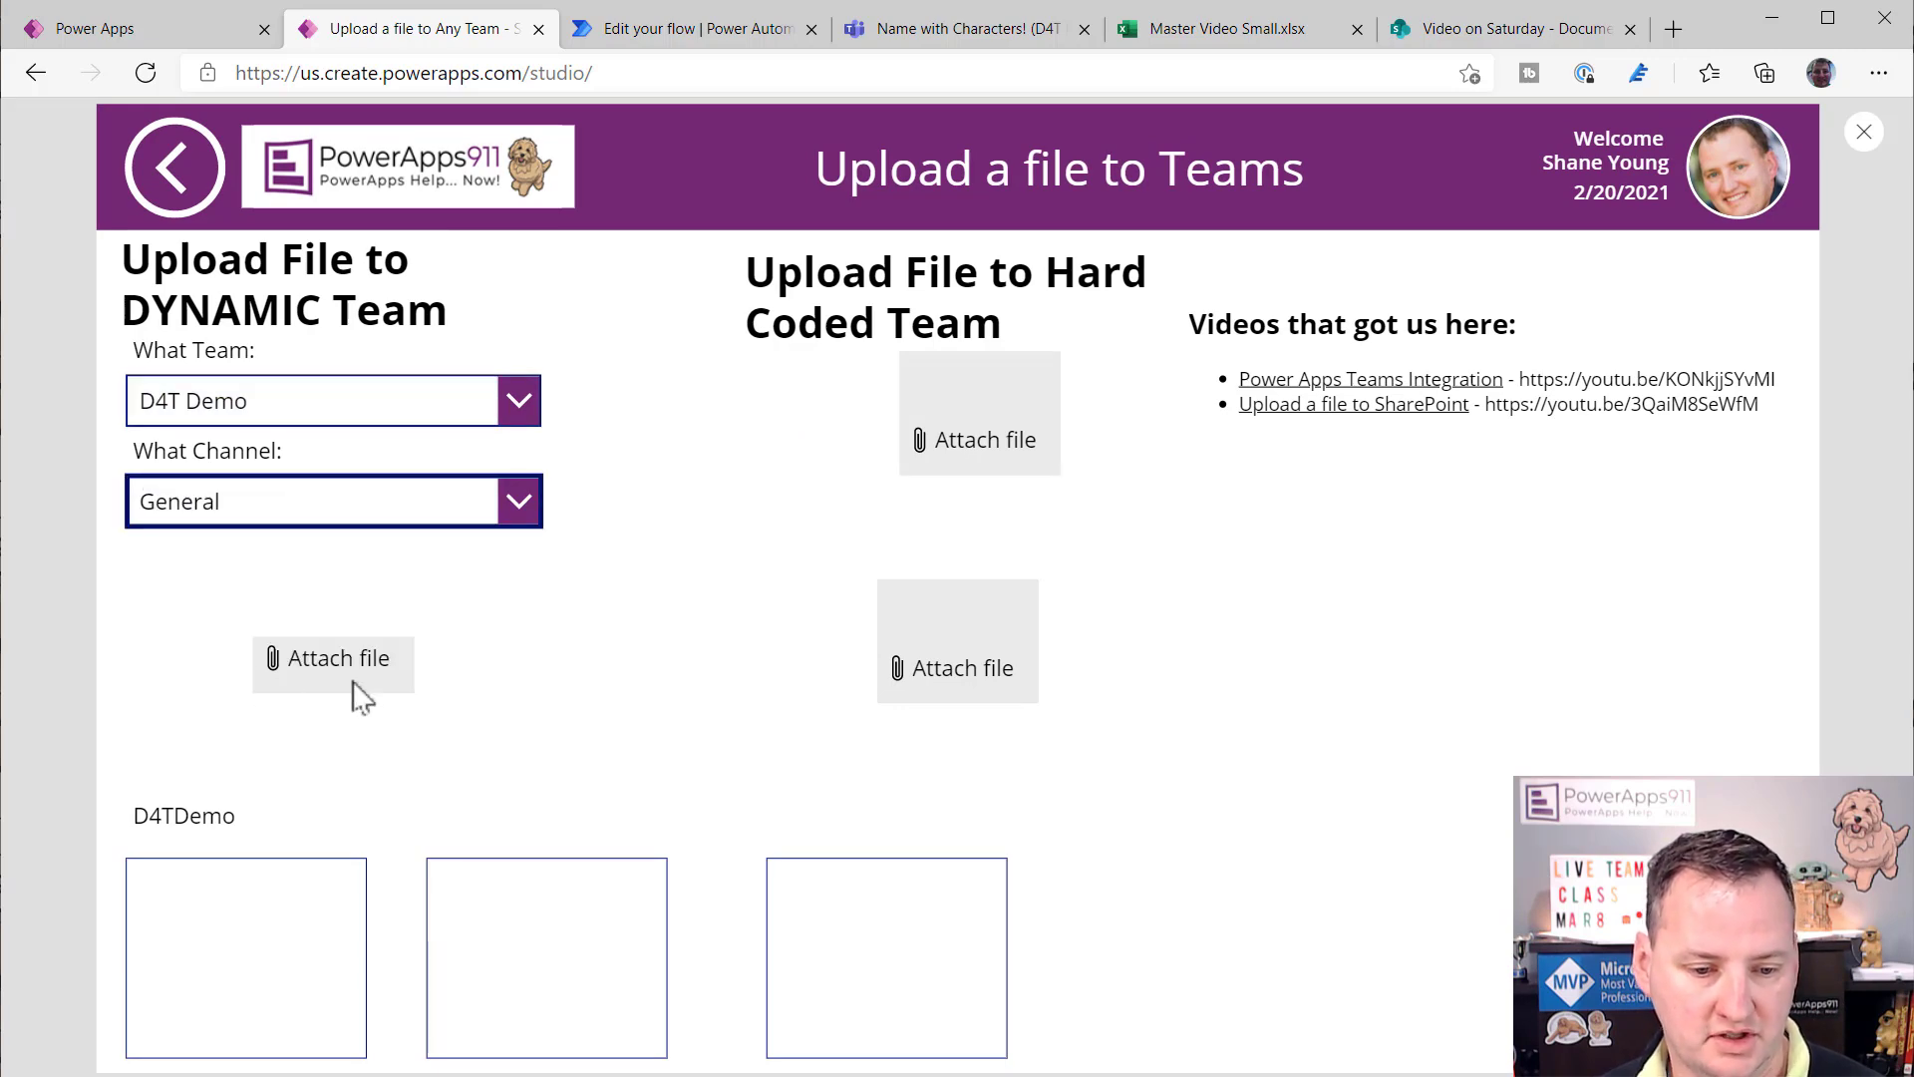
{"action": "left_click", "coordinate": [376, 667]}
{"action": "scroll", "coordinate": [916, 595], "scroll_direction": "down", "scroll_amount": 5}
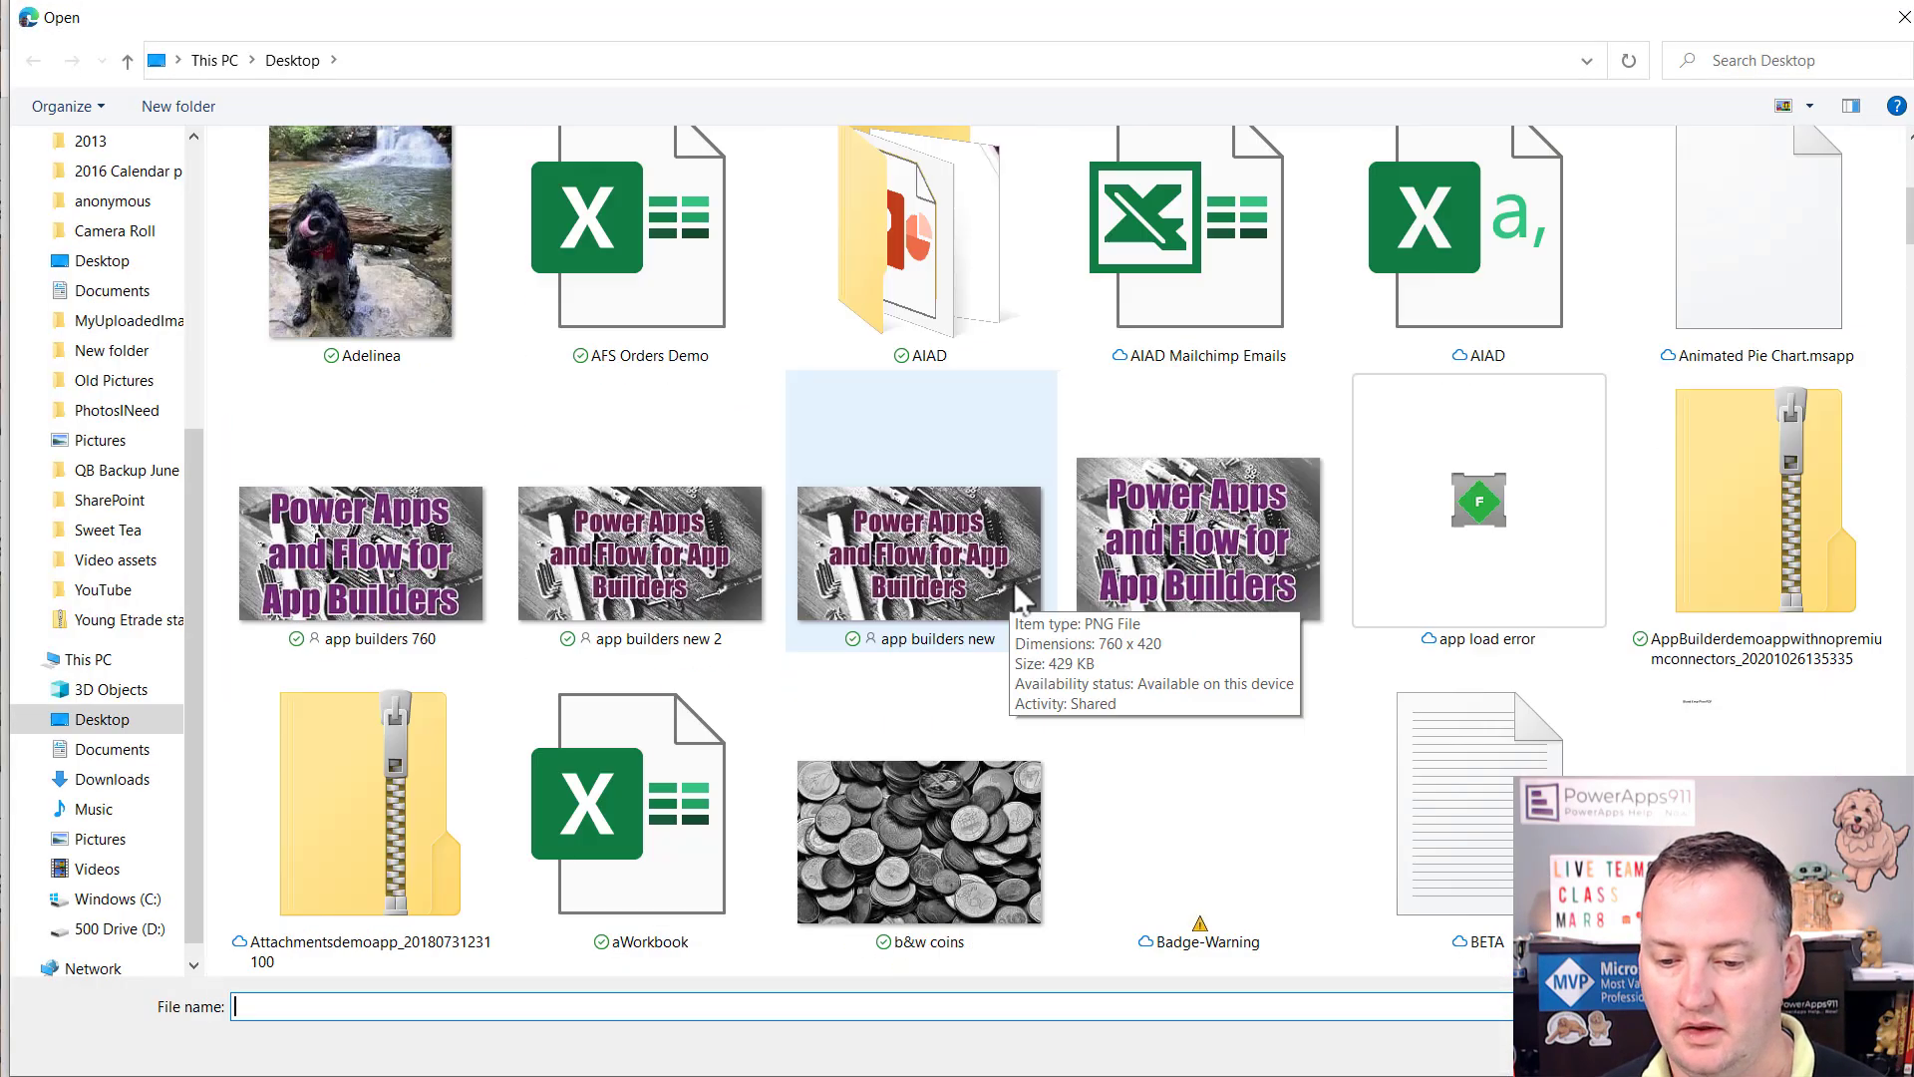
{"action": "scroll", "coordinate": [887, 816], "scroll_direction": "down", "scroll_amount": 10}
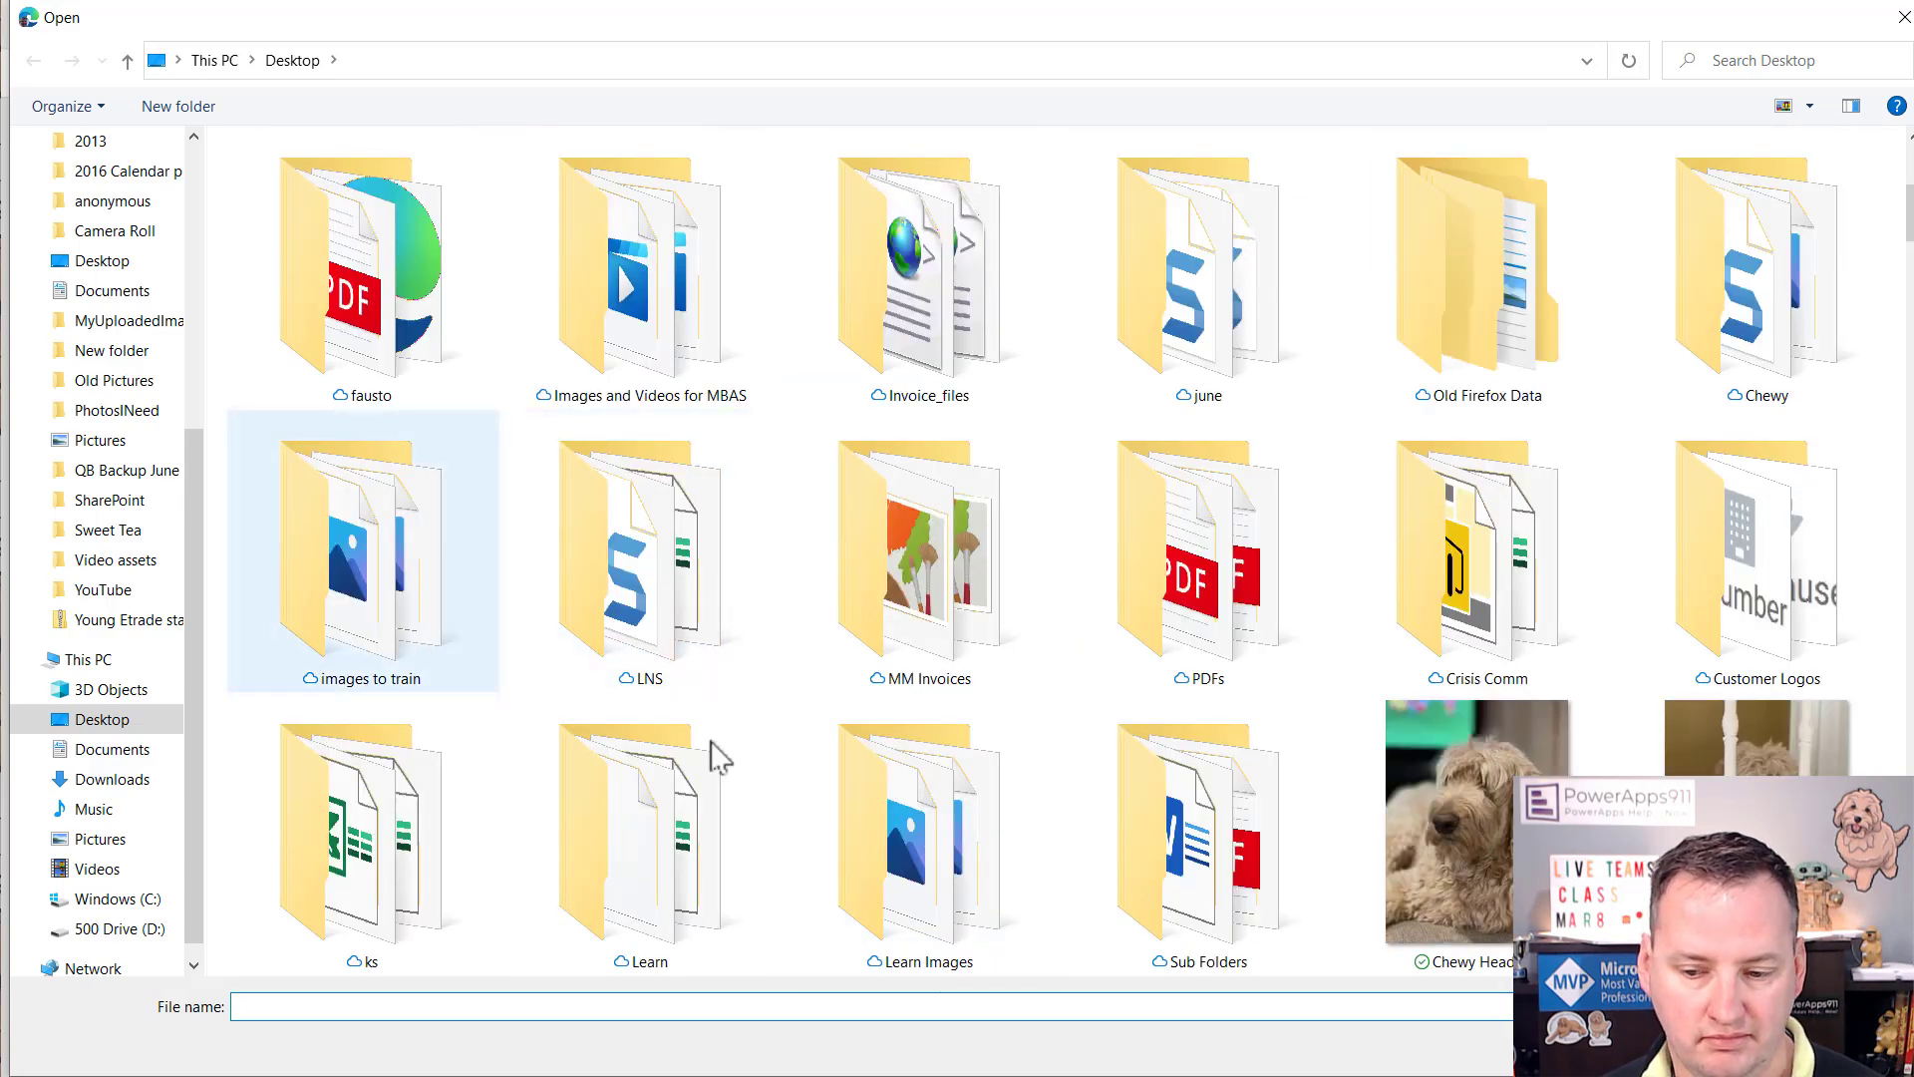
{"action": "double_click", "coordinate": [1529, 556]}
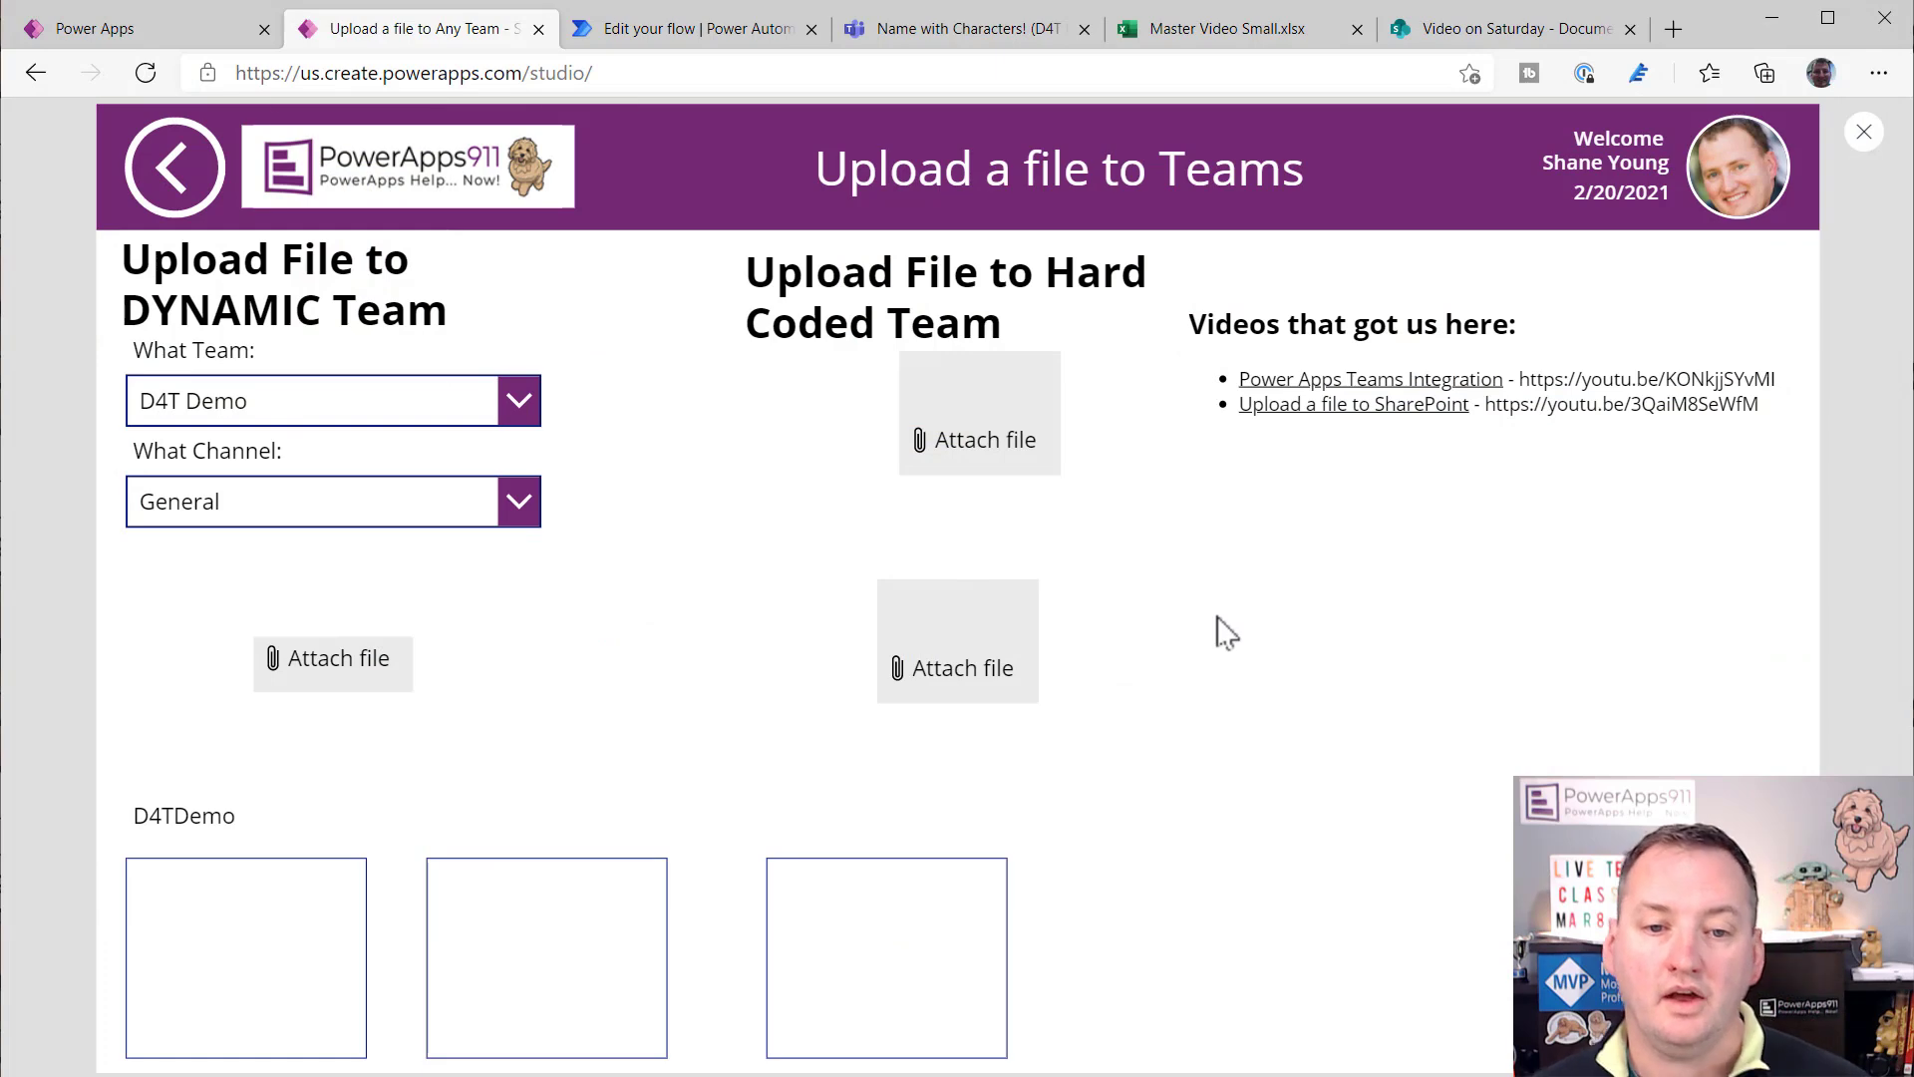
- Switch to Microsoft Teams and check the posts and files of D4T Demo's General channel
{"action": "left_click", "coordinate": [995, 35]}
{"action": "left_click", "coordinate": [204, 738]}
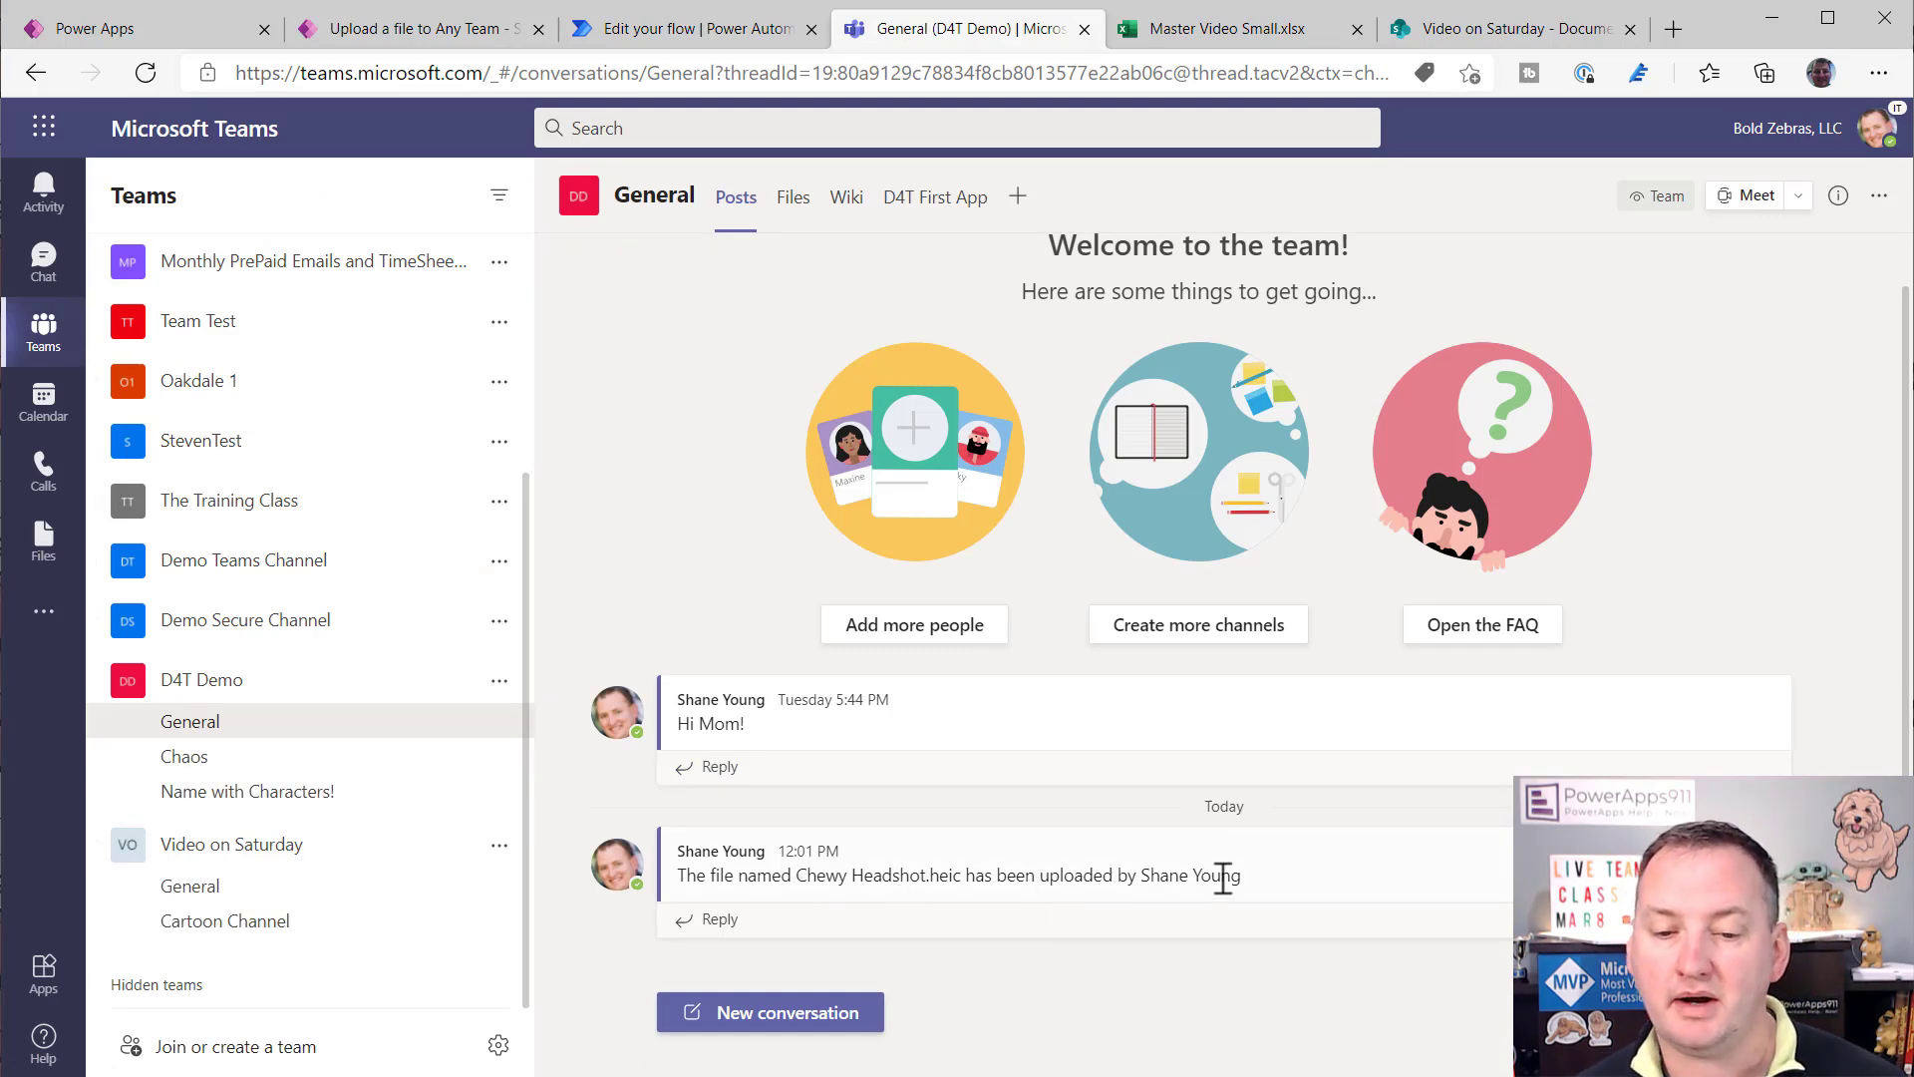
{"action": "left_click", "coordinate": [790, 199]}
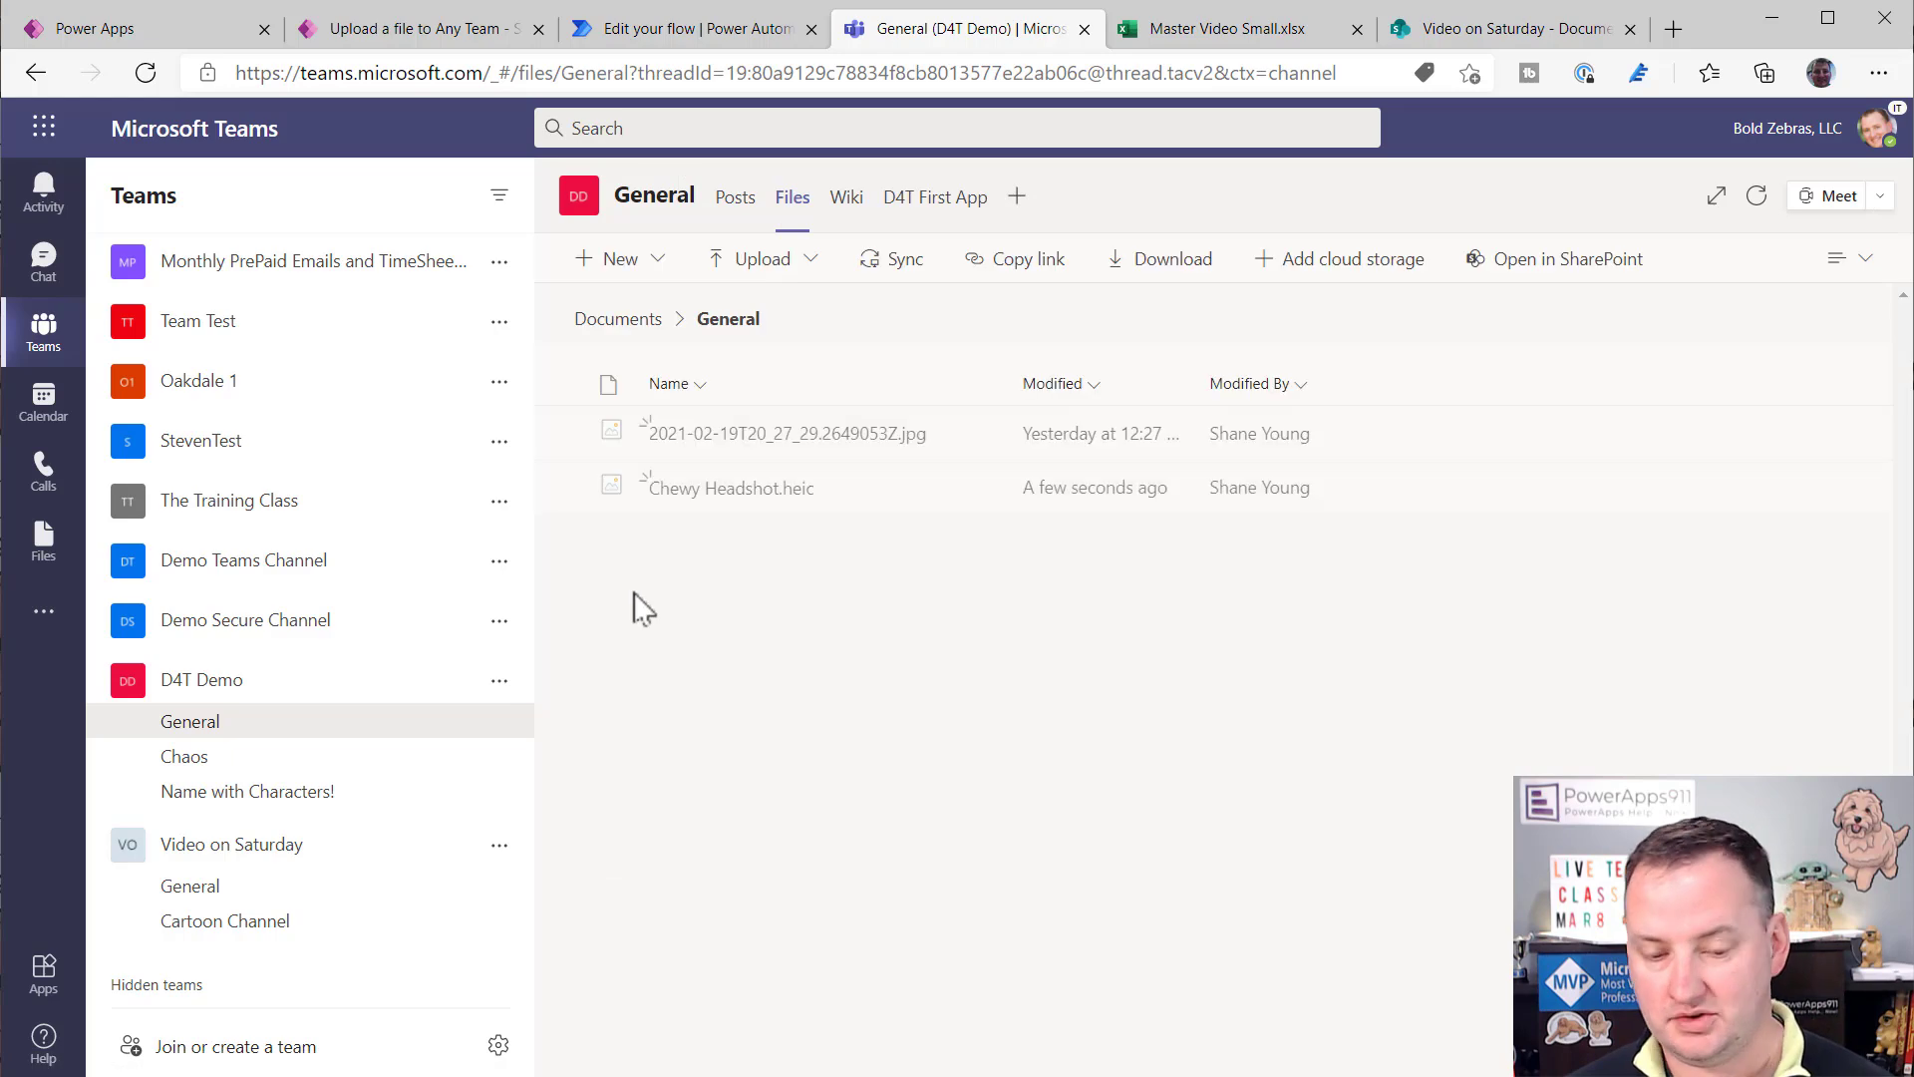
- Revisit the Upload File to Teams flow in Power Automate, return to Power Apps, close the preview, and shrink the formula bar
{"action": "left_click", "coordinate": [695, 32]}
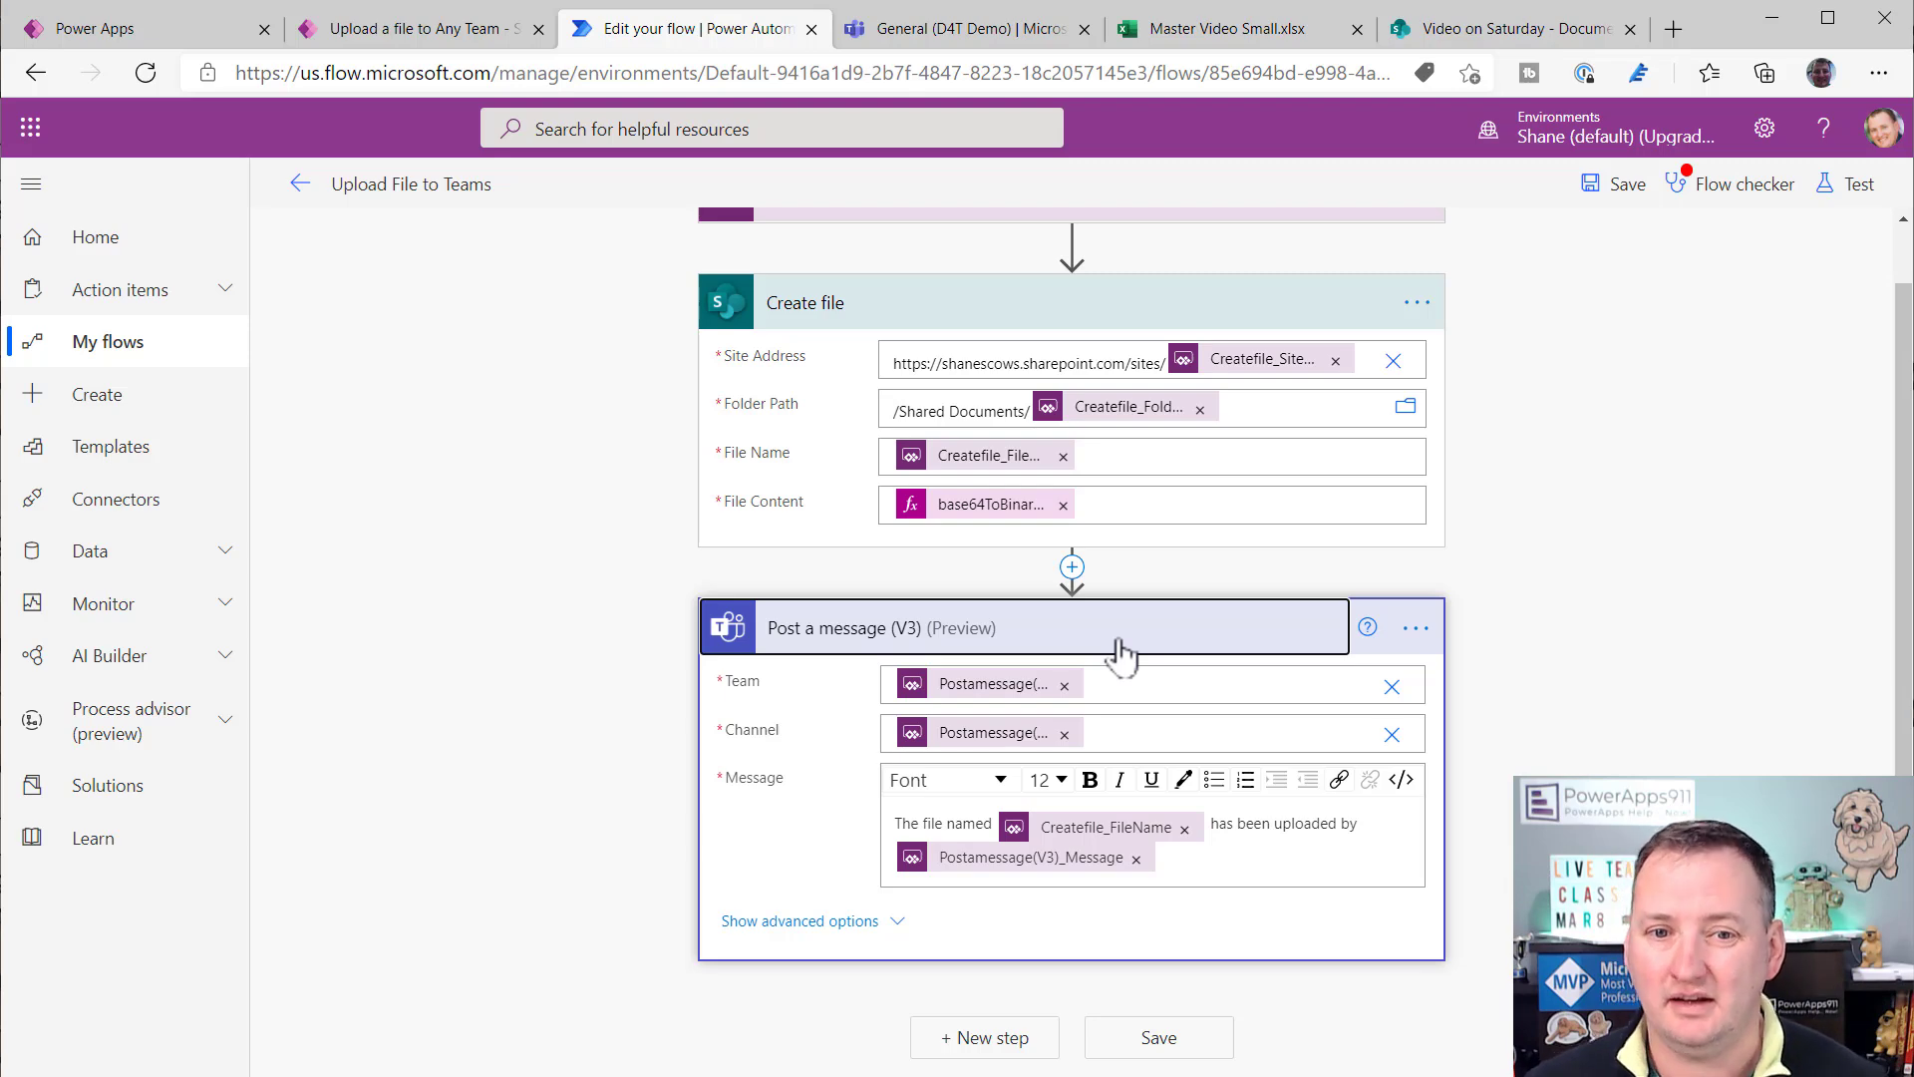
{"action": "left_click", "coordinate": [476, 10]}
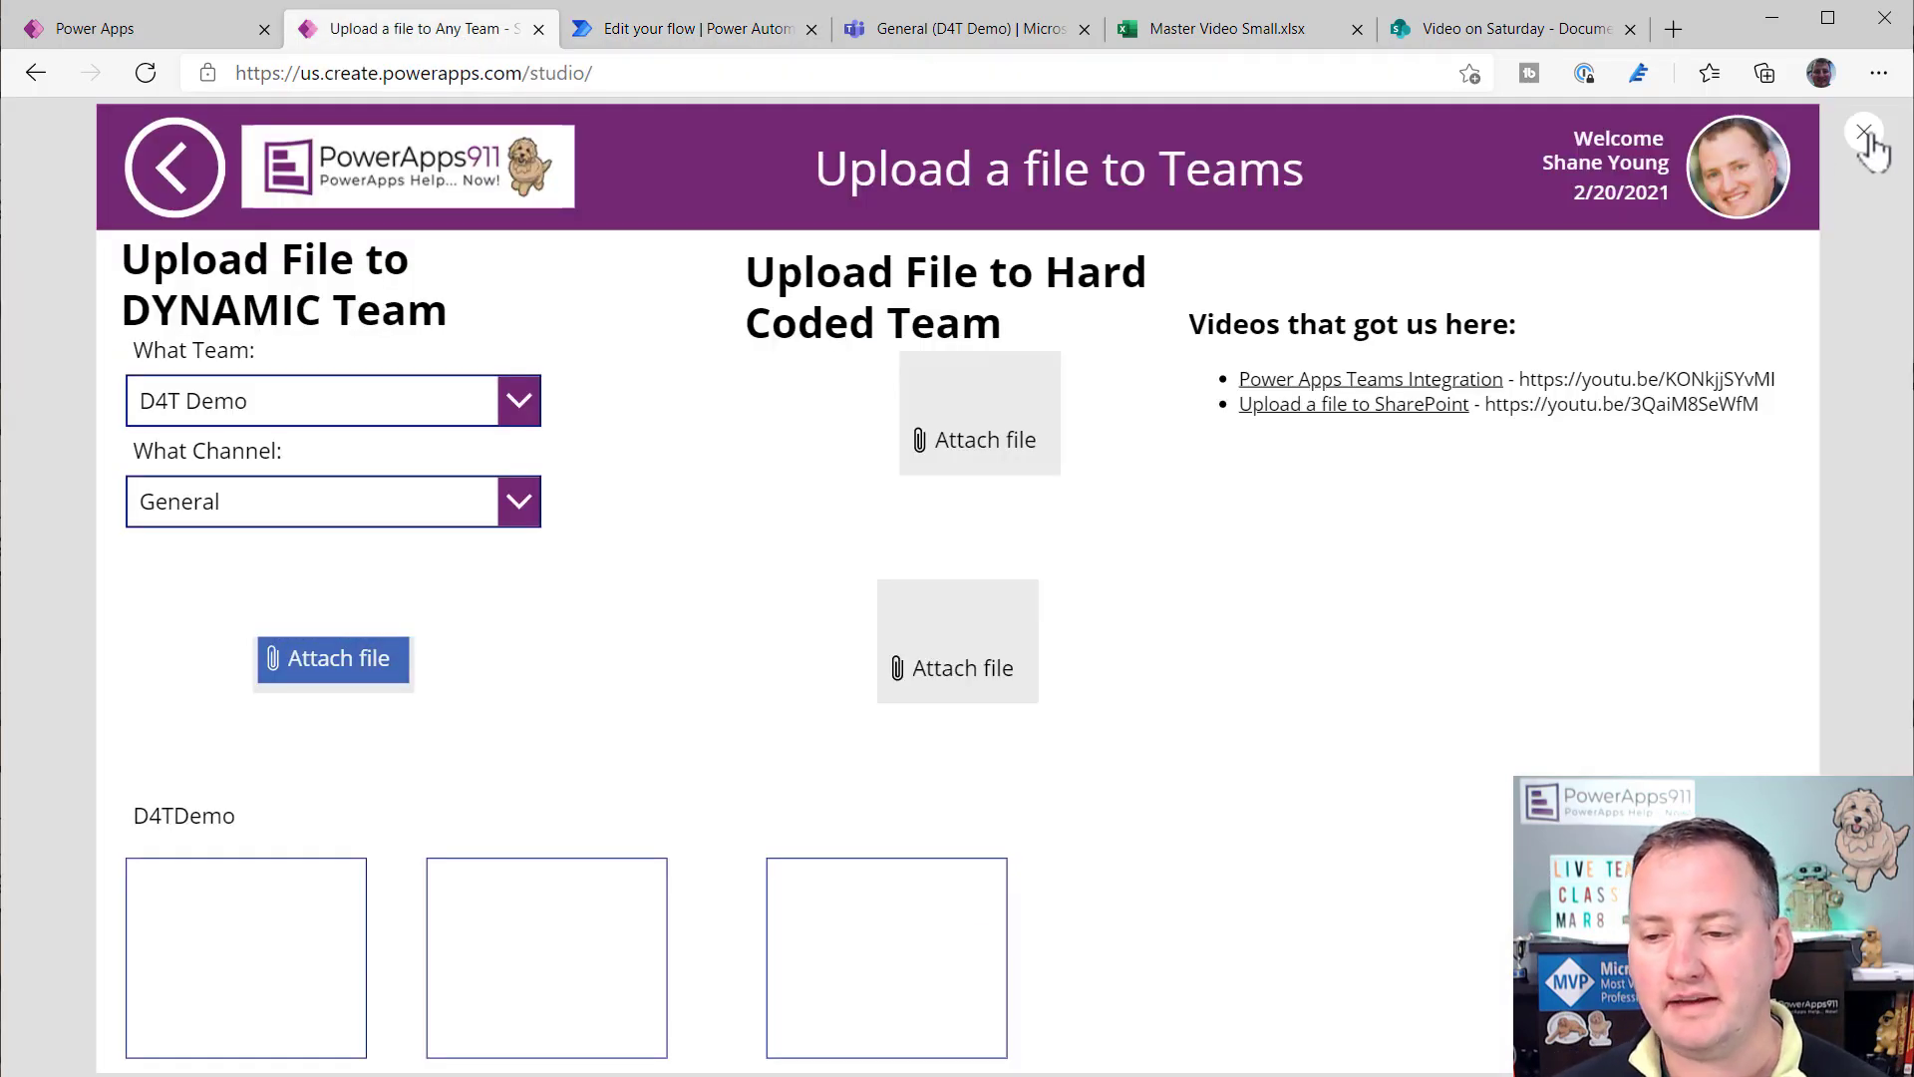
{"action": "left_click", "coordinate": [1867, 138]}
{"action": "left_click_drag", "start_coordinate": [855, 698], "coordinate": [874, 329]}
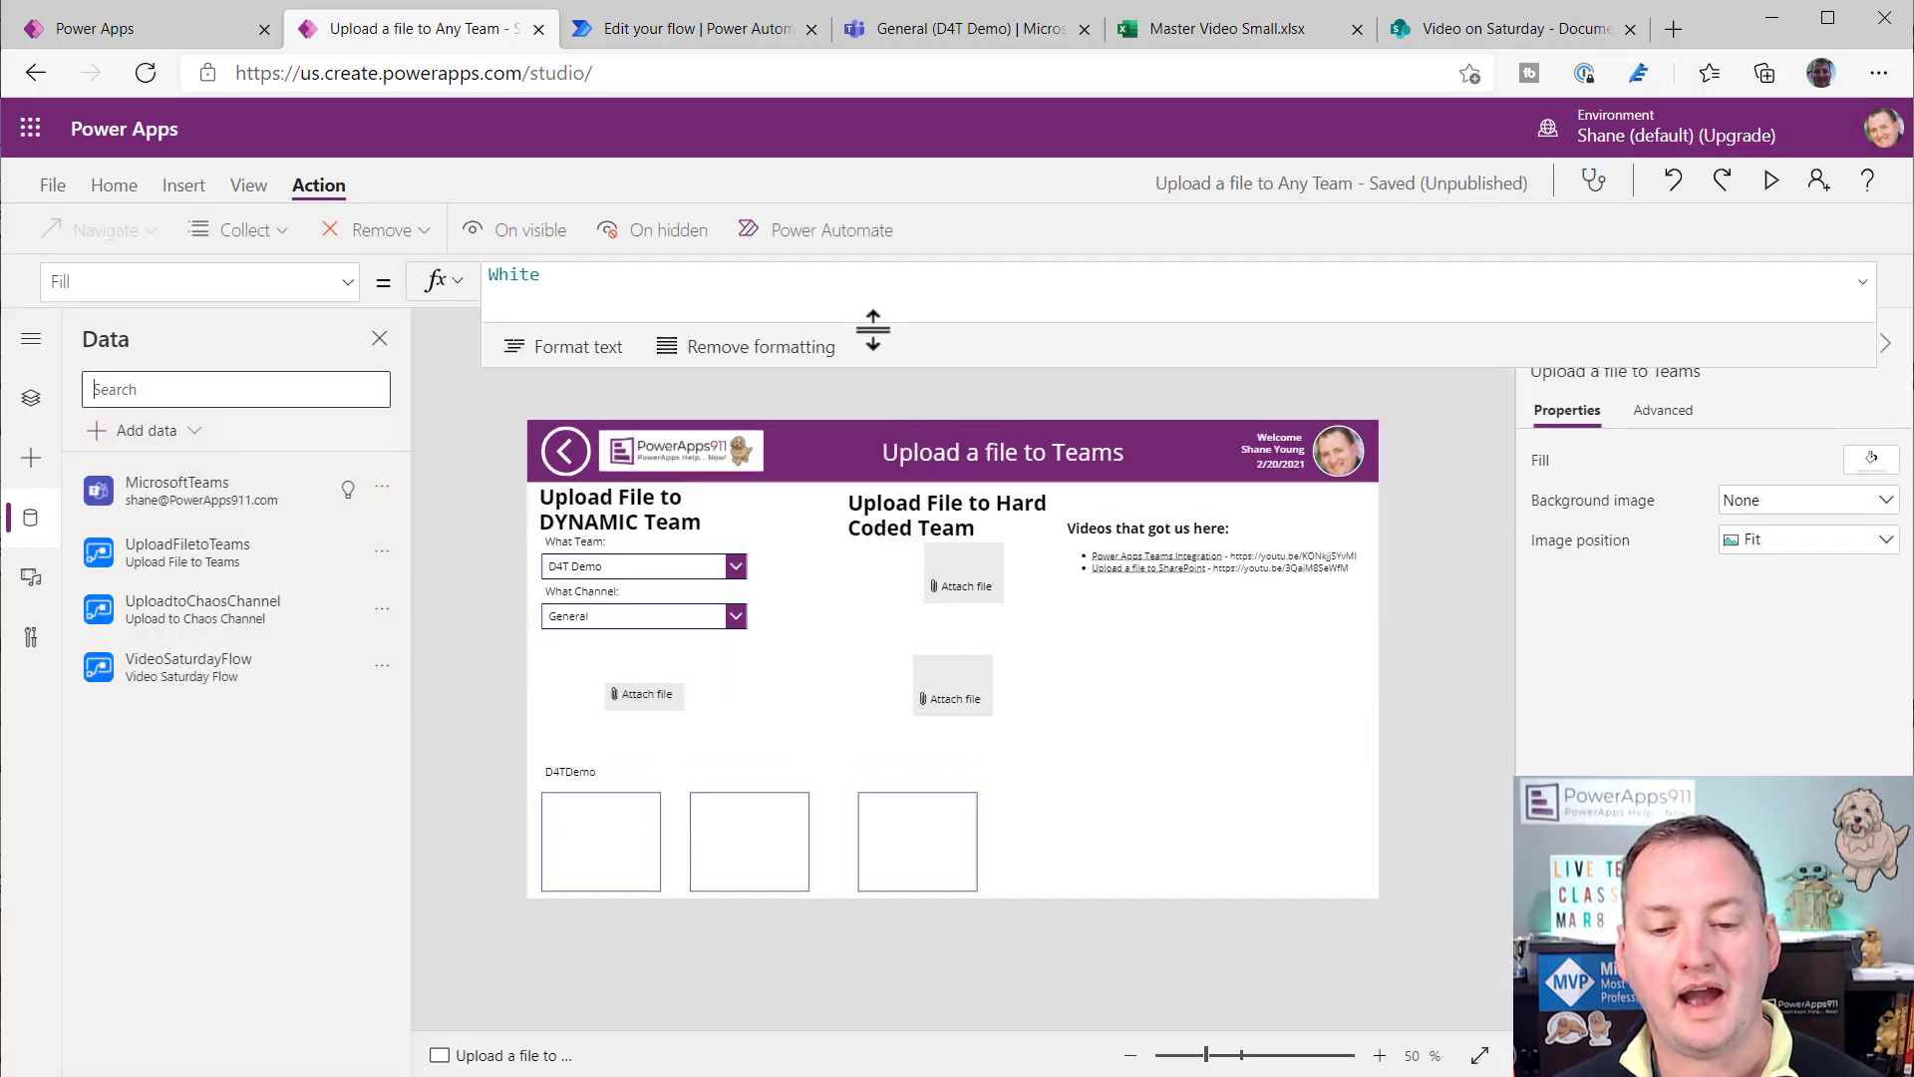
{"action": "left_click", "coordinate": [799, 724]}
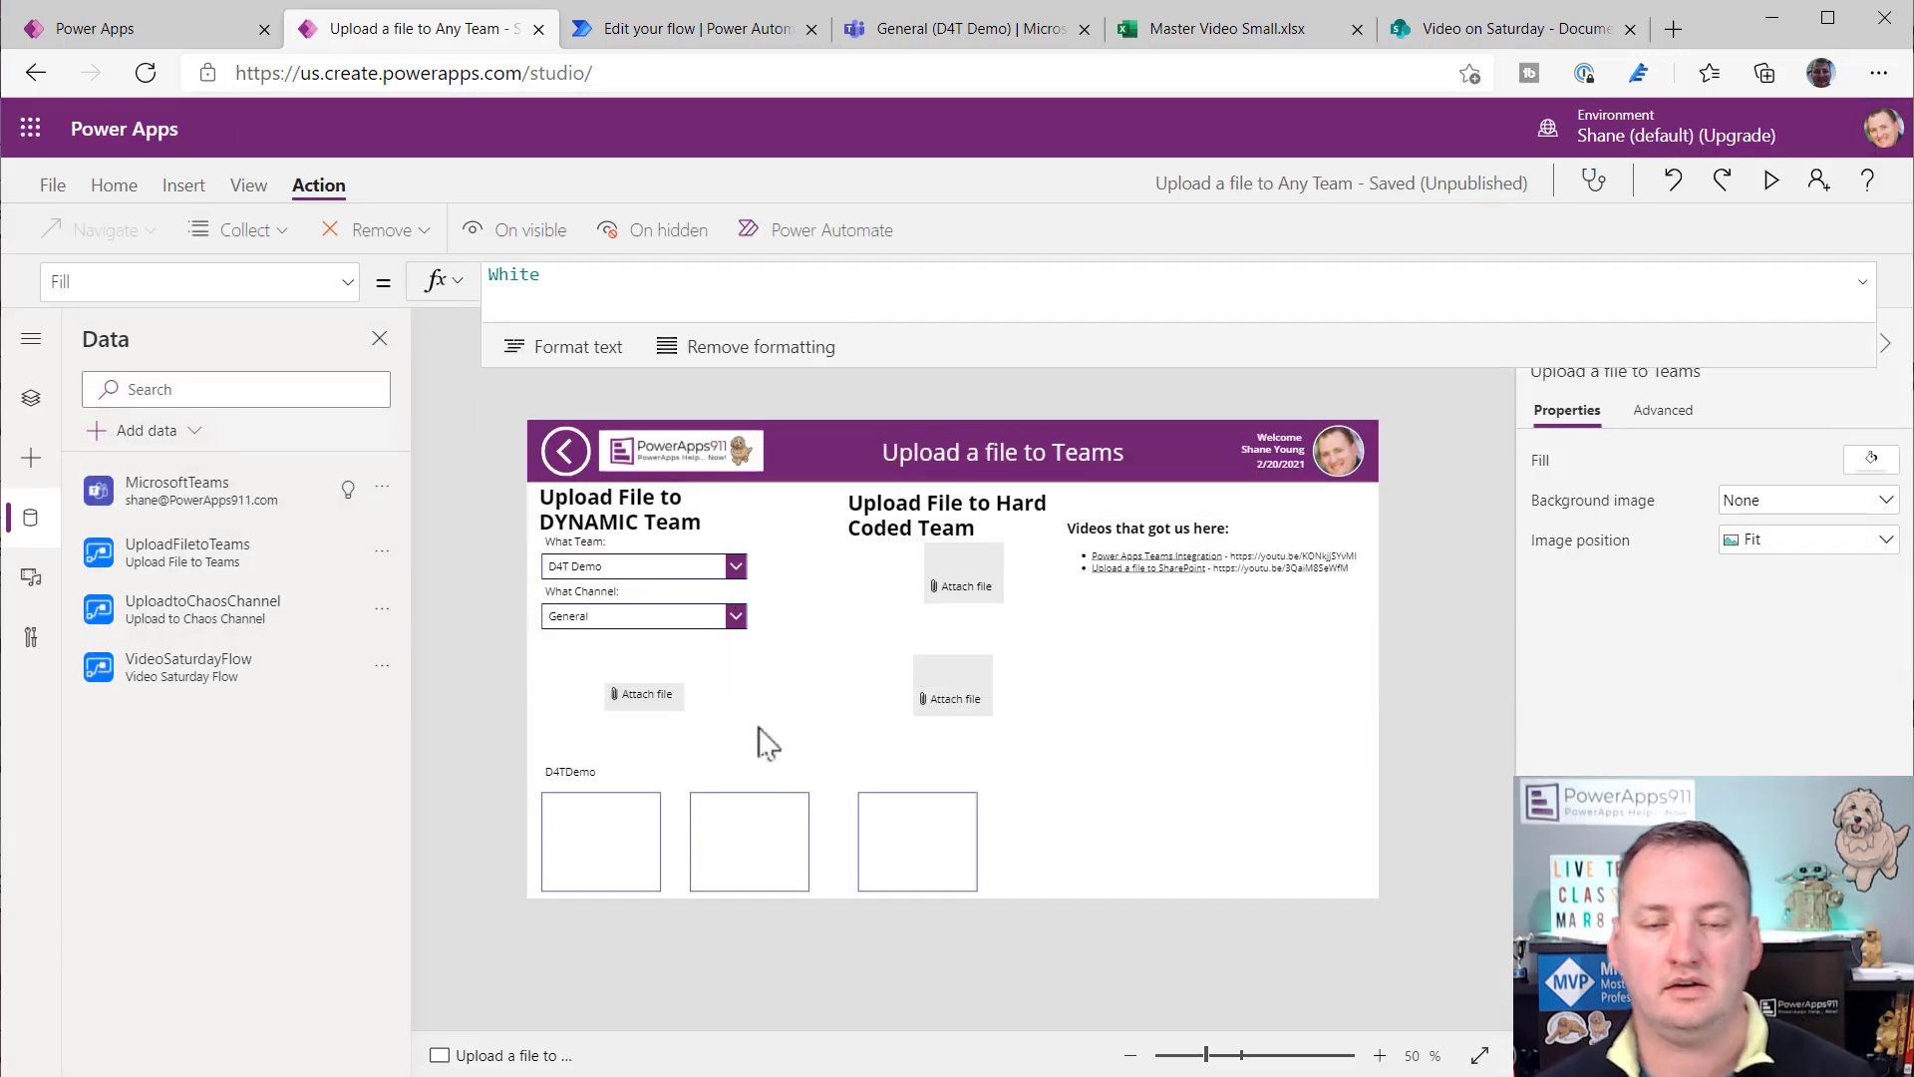